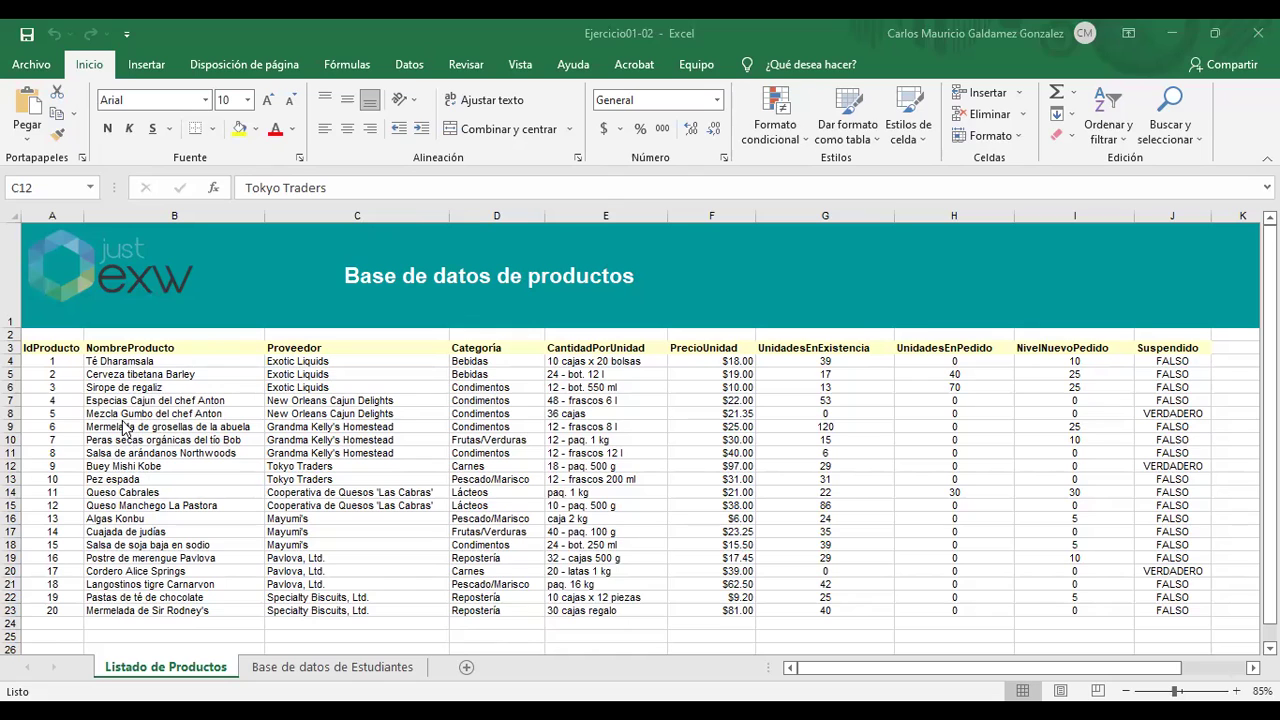
Examine the product list column by column, from product names and suppliers to category, quantity per unit, unit price and units in stock.
left_click_drag(100, 360, 196, 608)
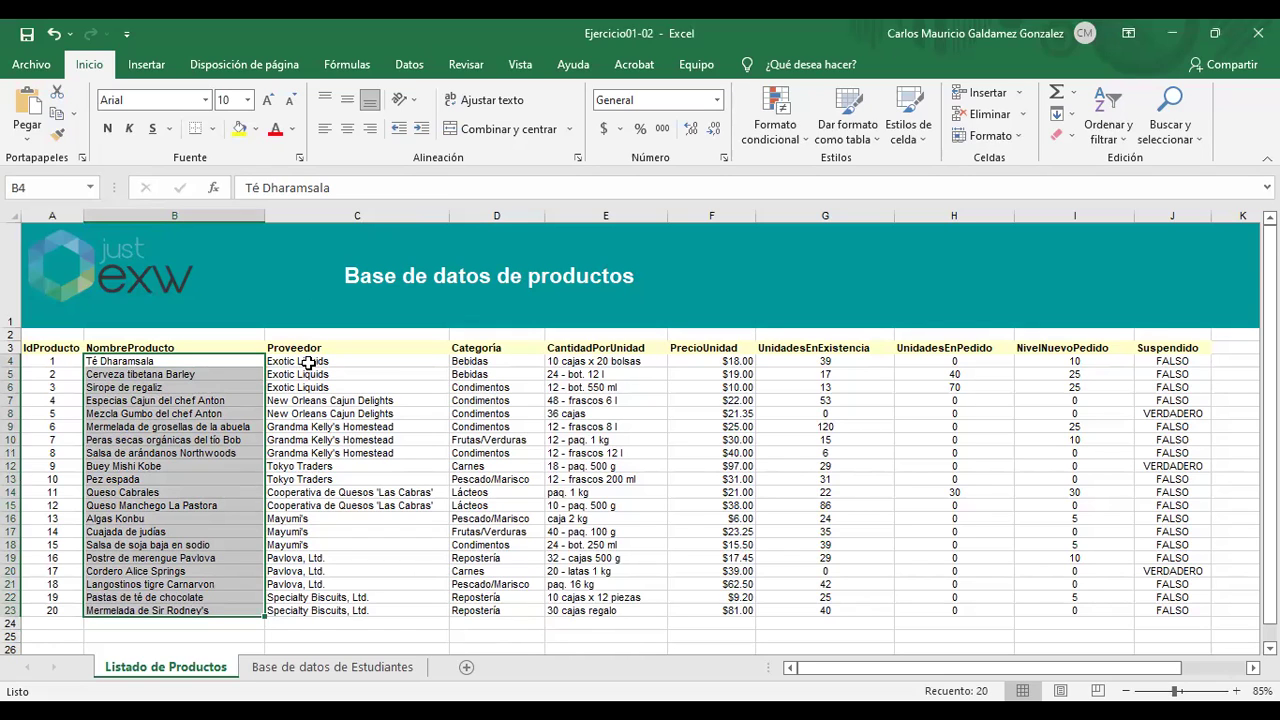
left_click_drag(311, 362, 329, 388)
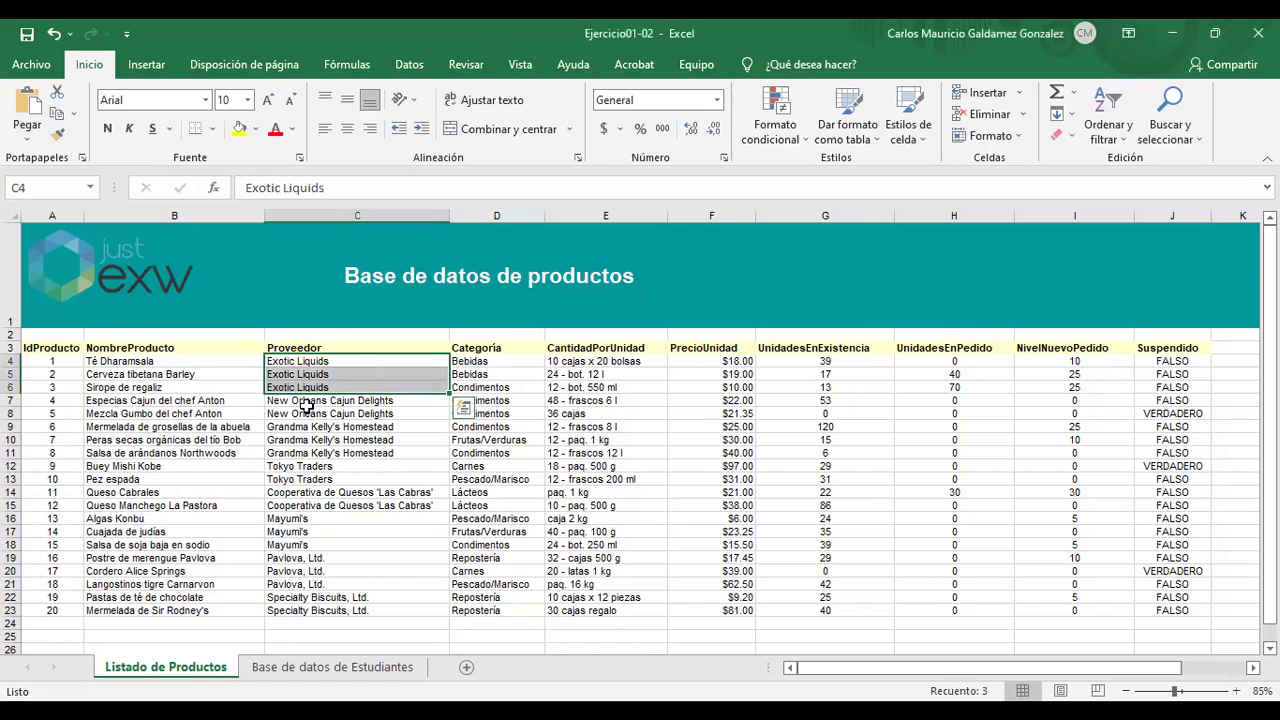
left_click(279, 375)
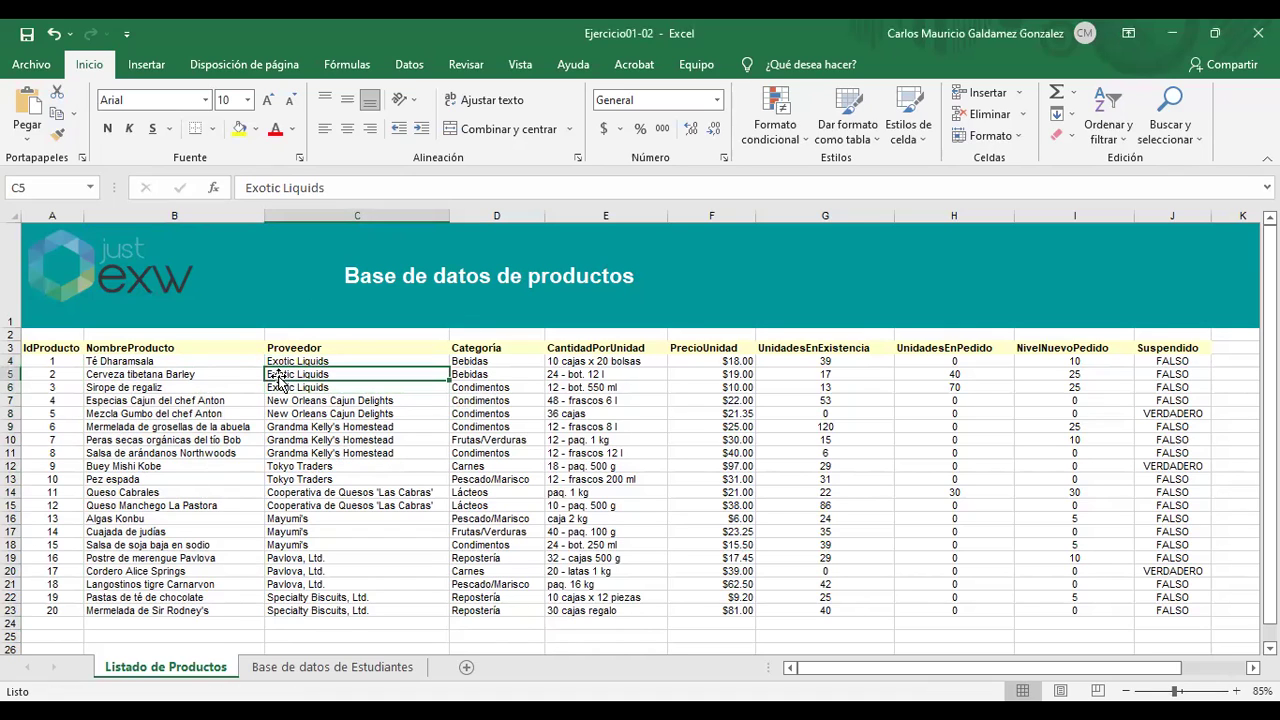
mouse_move(100, 362)
left_mouse_down()
mouse_move(95, 386)
mouse_move(111, 381)
left_mouse_up()
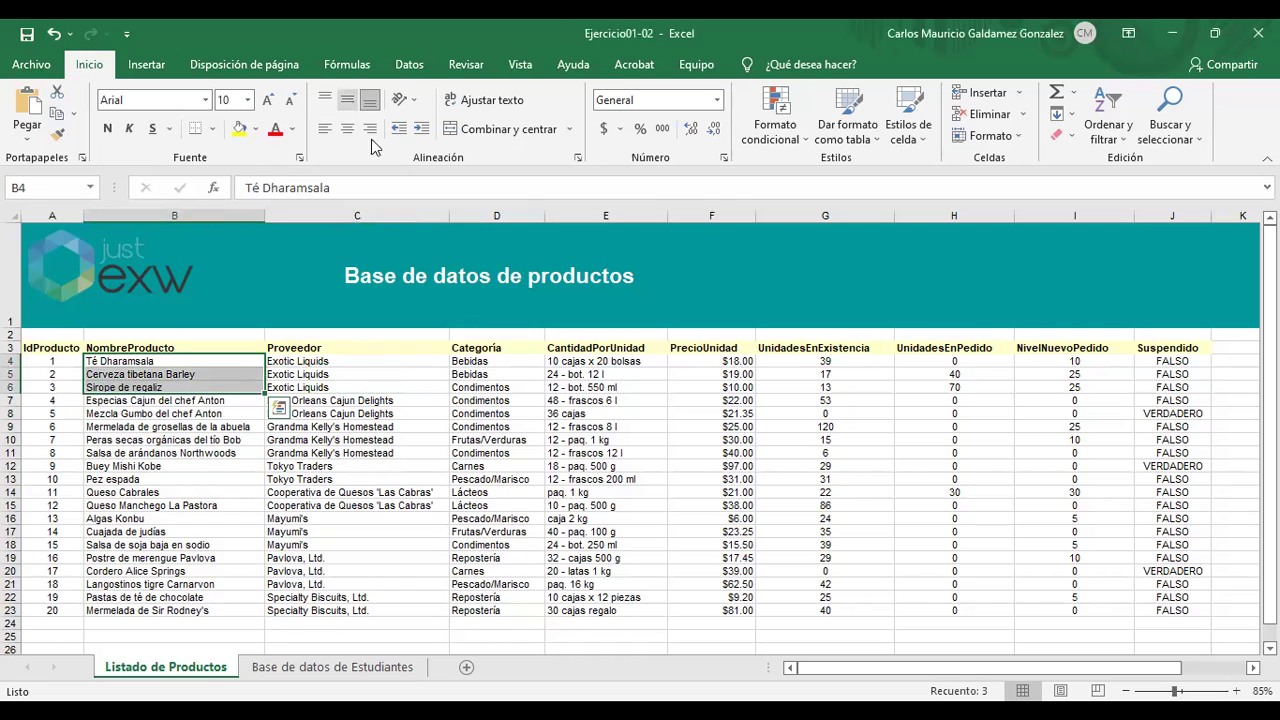
left_click(284, 362)
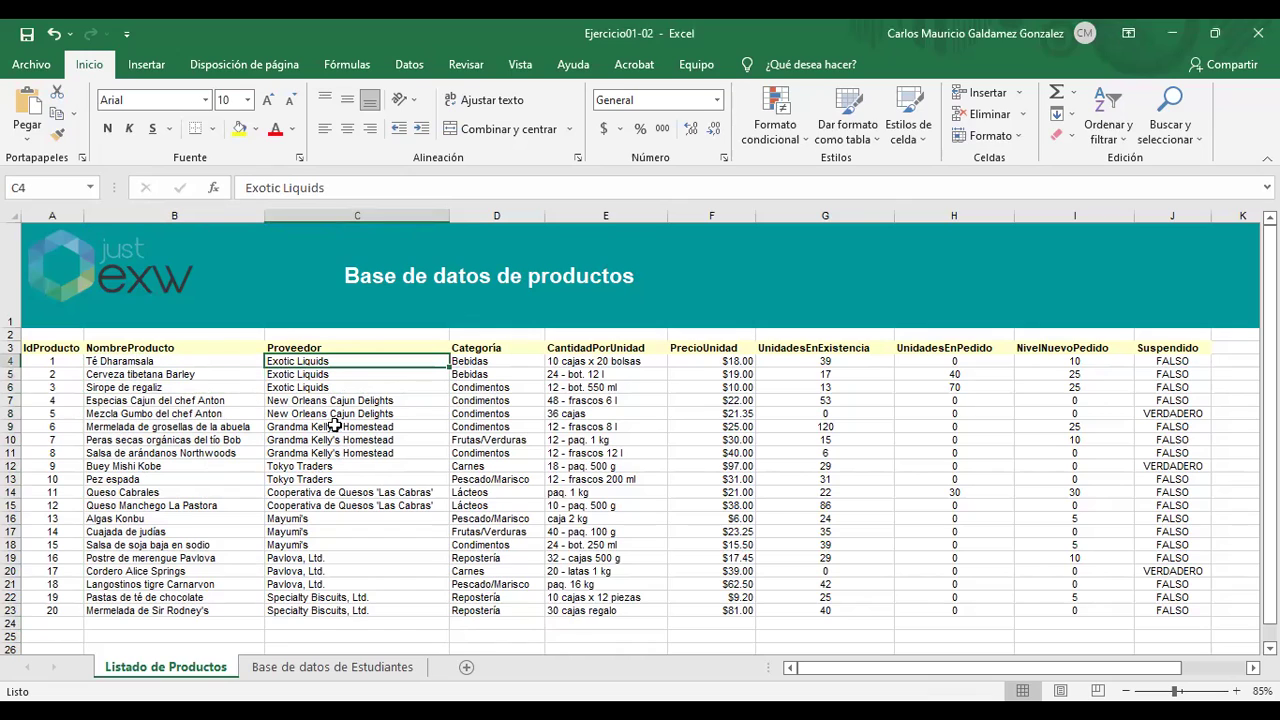
mouse_move(480, 364)
left_mouse_down()
mouse_move(470, 388)
mouse_move(486, 375)
mouse_move(490, 386)
left_mouse_up()
left_click(490, 386)
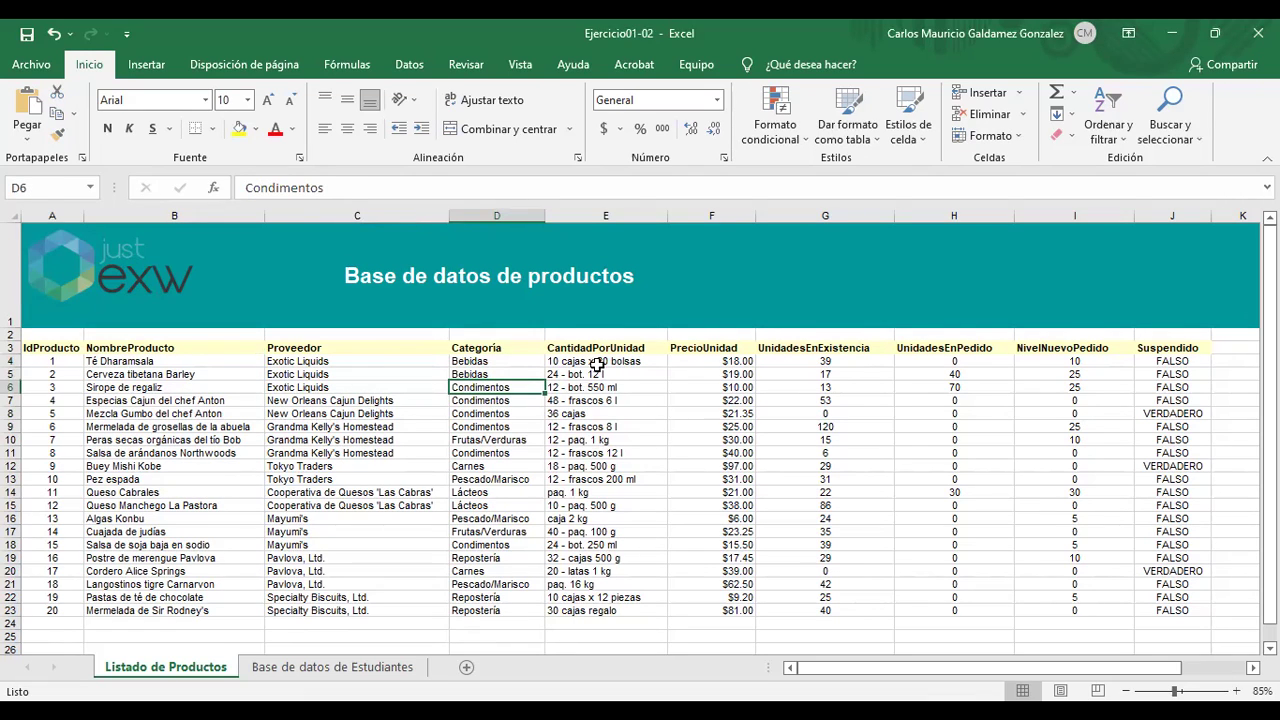
left_click_drag(597, 364, 612, 386)
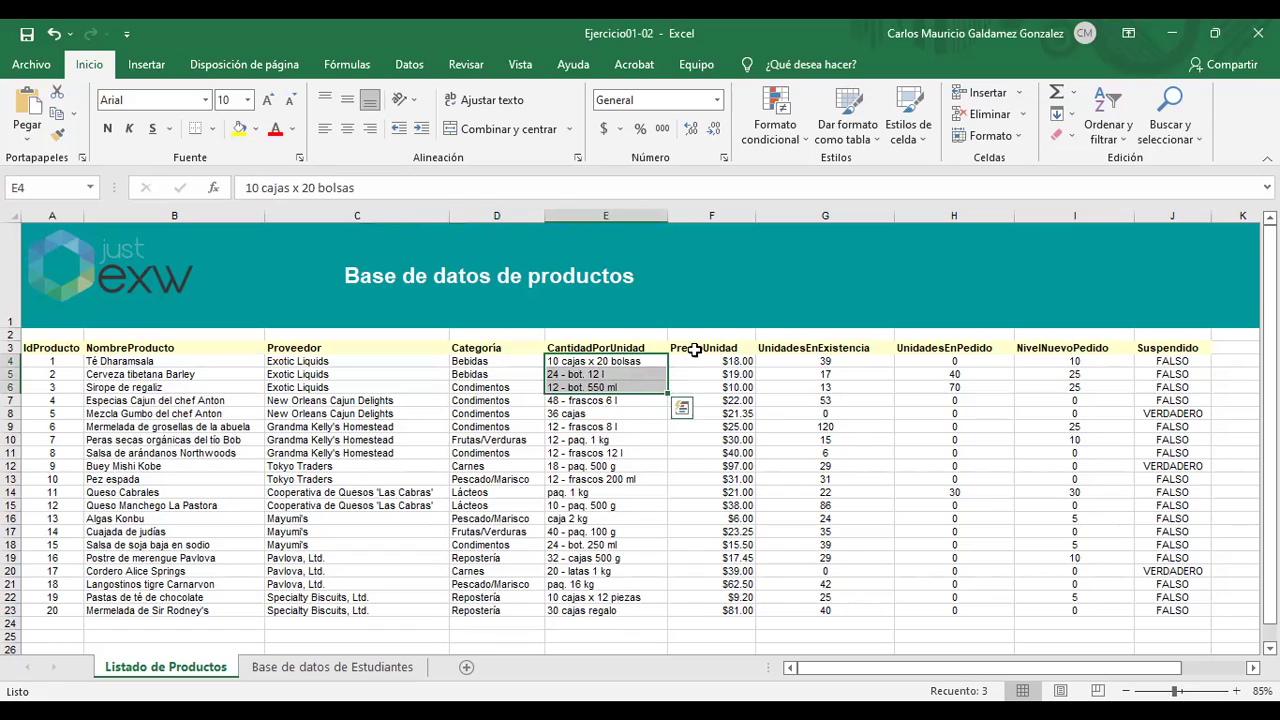
left_click_drag(694, 360, 694, 393)
left_click_drag(789, 358, 791, 387)
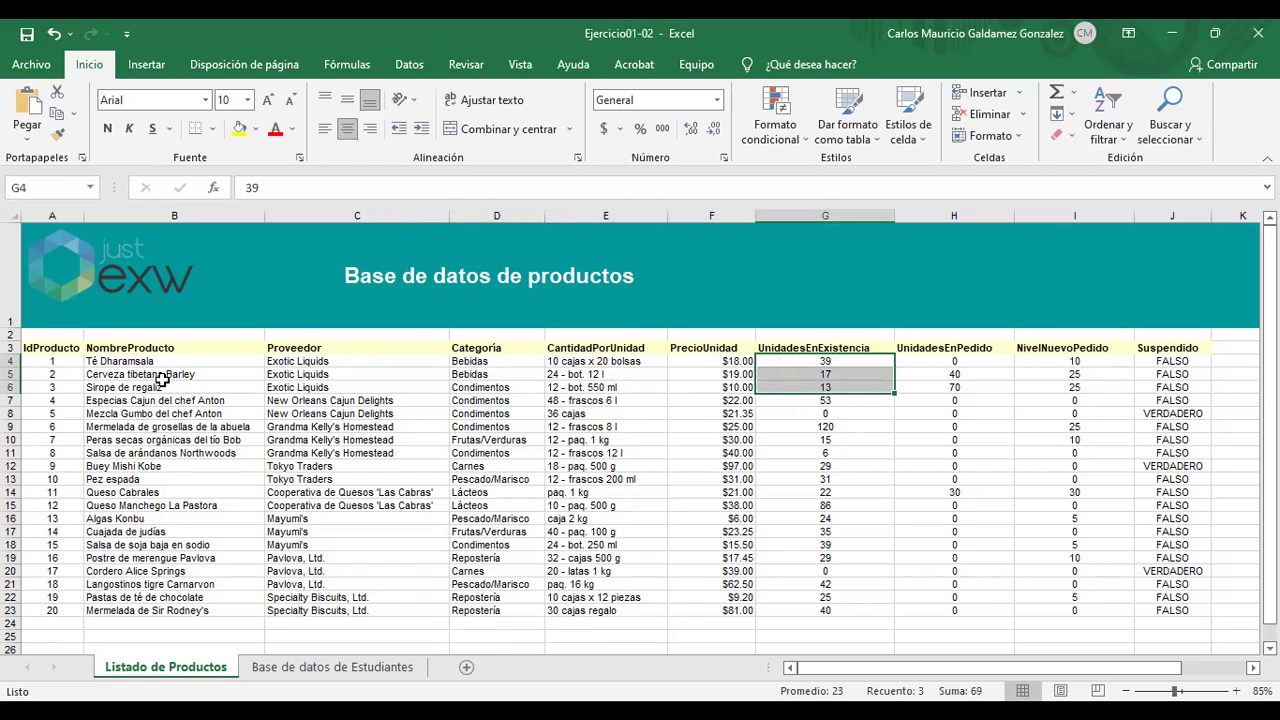
Review how the product rows group by supplier, comparing the Exotic Liquids products with their supplier and stock columns.
left_click_drag(38, 360, 1150, 390)
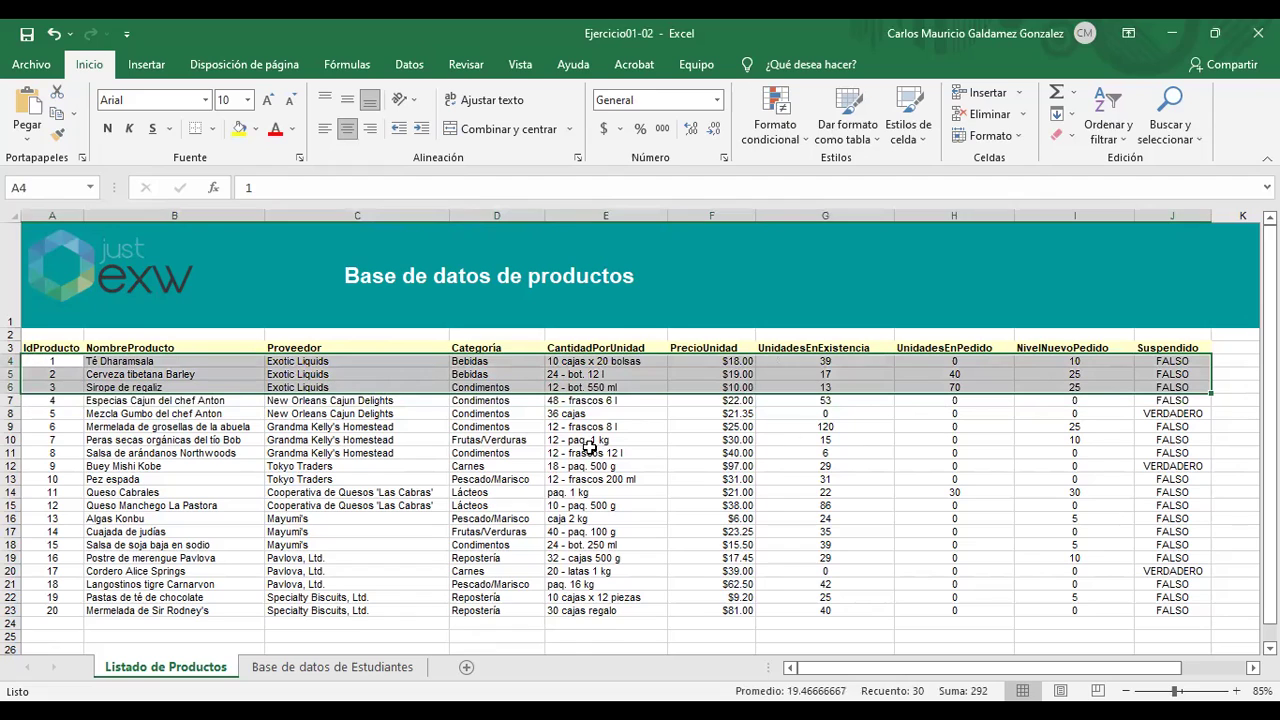
left_click(436, 500)
left_click_drag(436, 500, 436, 500)
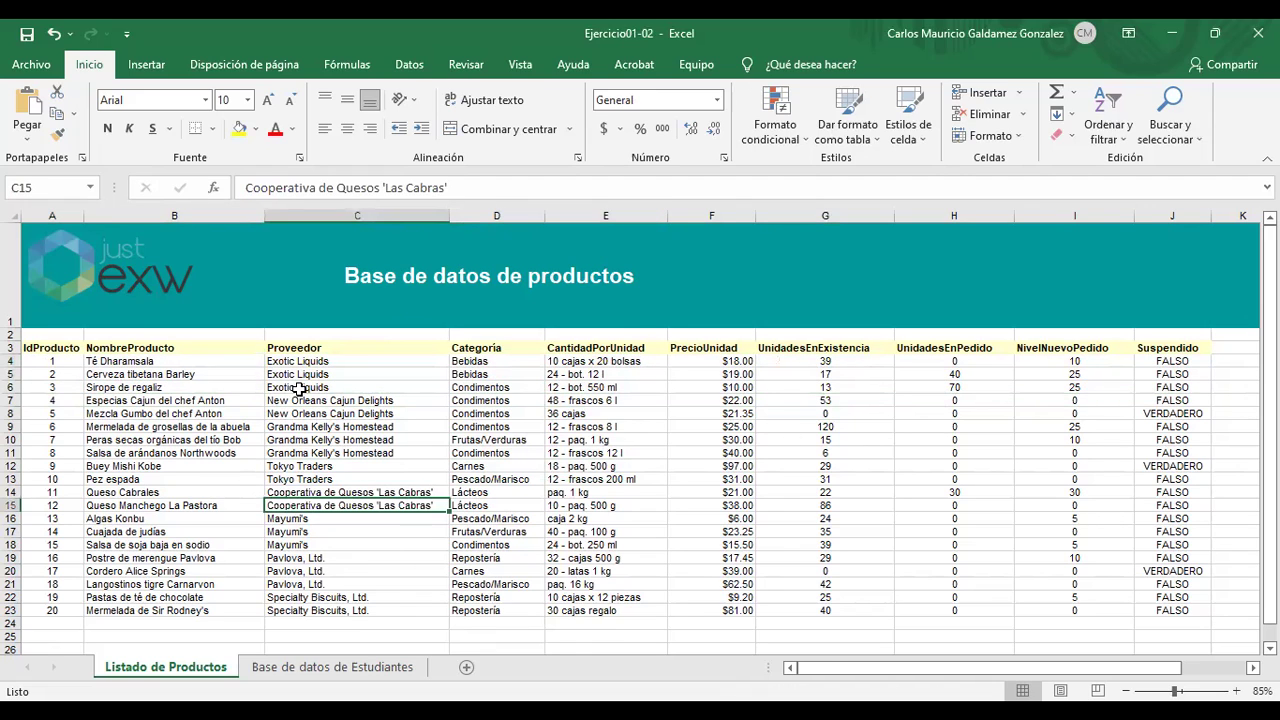
left_click_drag(323, 405, 306, 451)
left_click(306, 451)
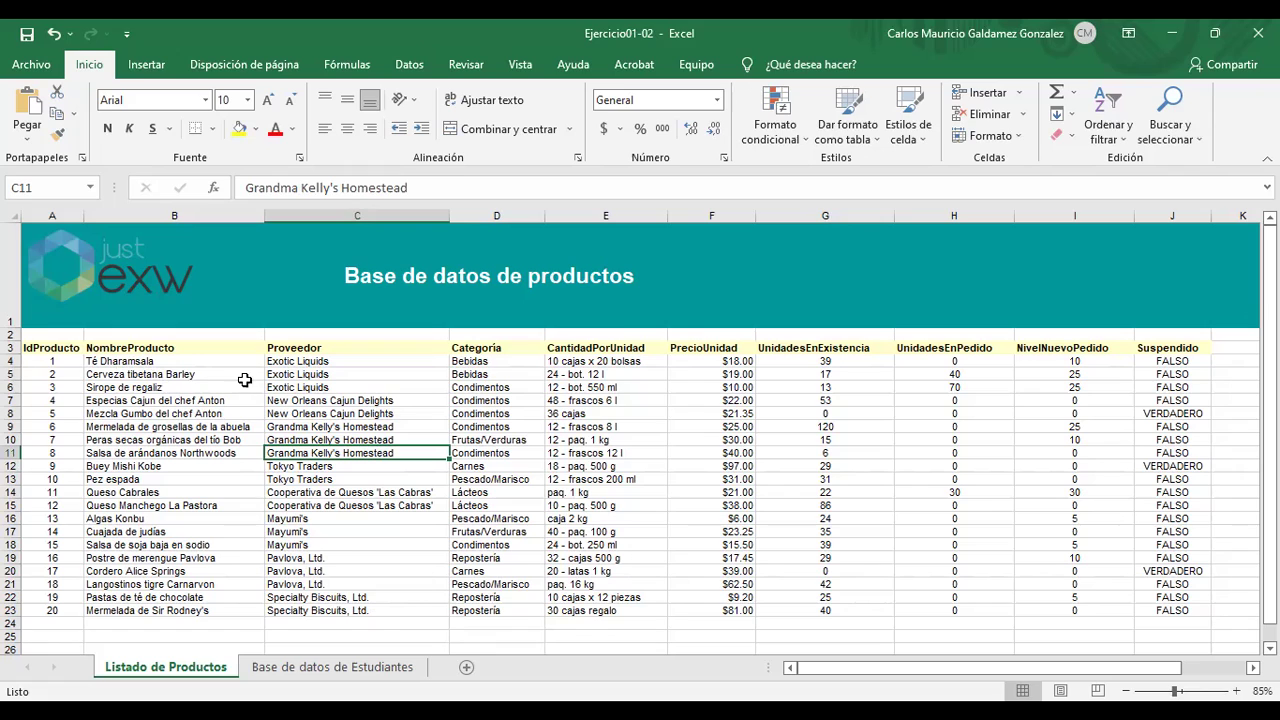
left_click_drag(280, 360, 281, 388)
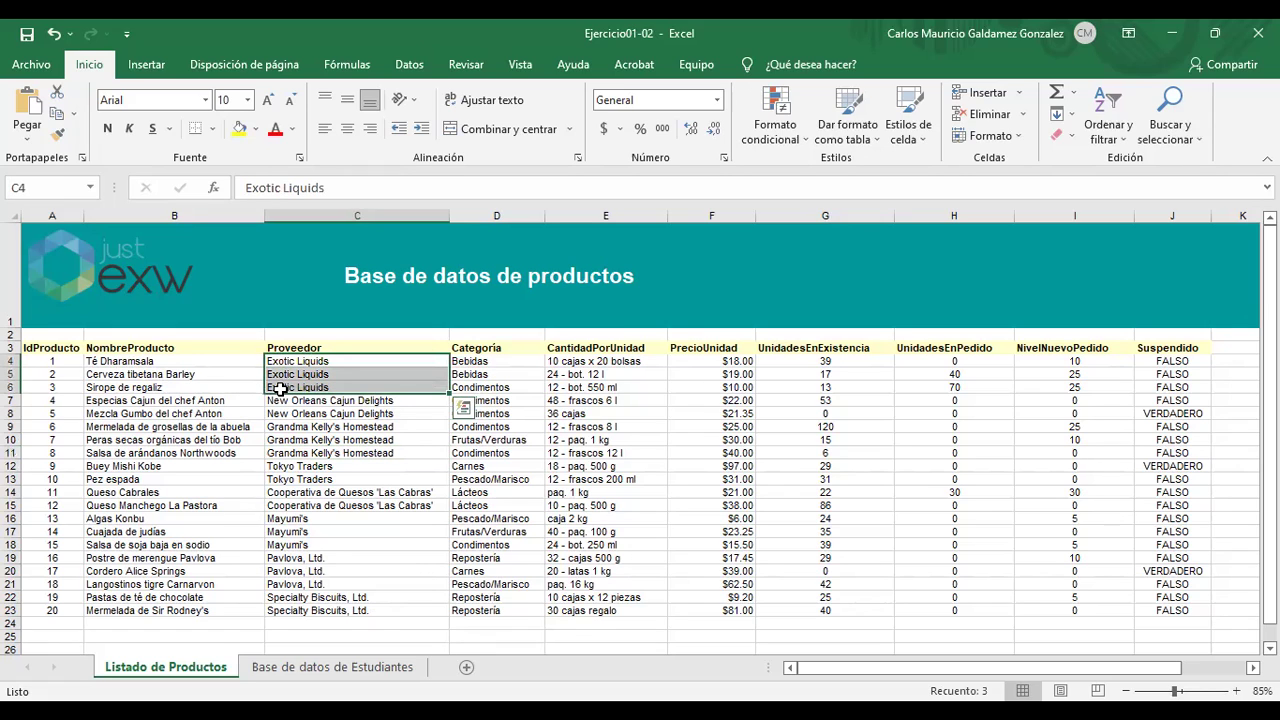
left_click(157, 371)
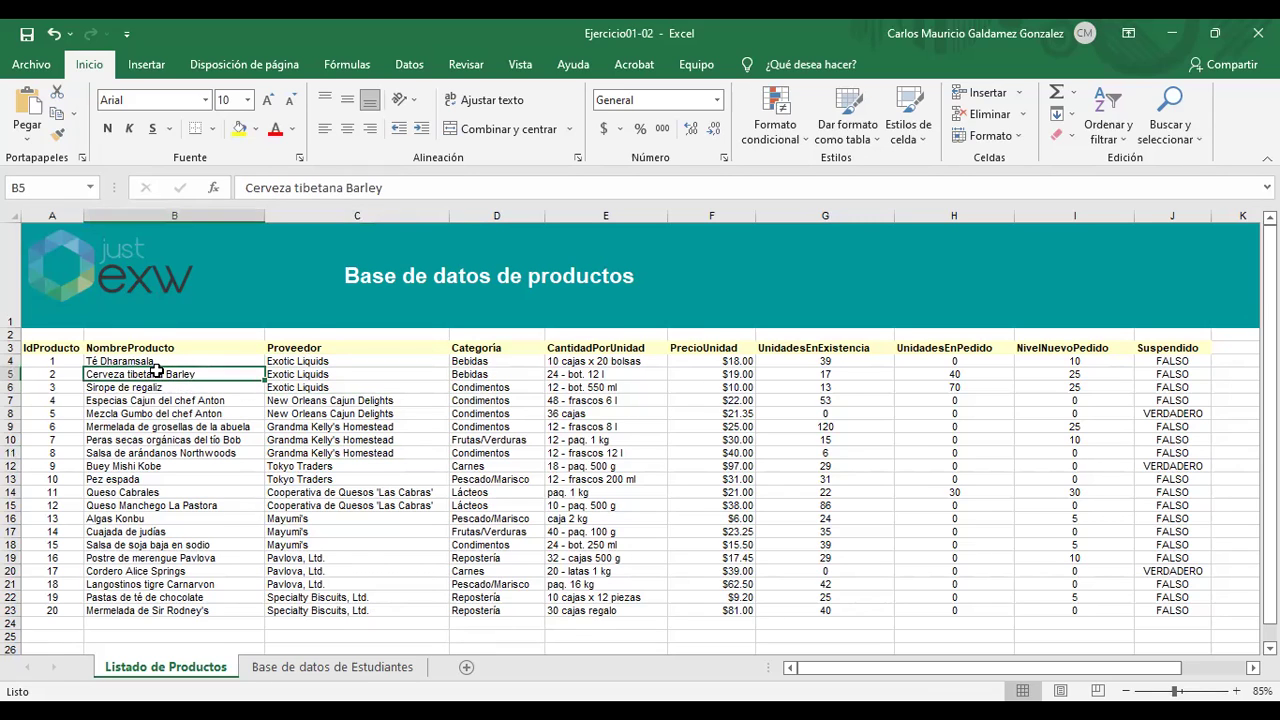
left_click_drag(768, 366, 777, 385)
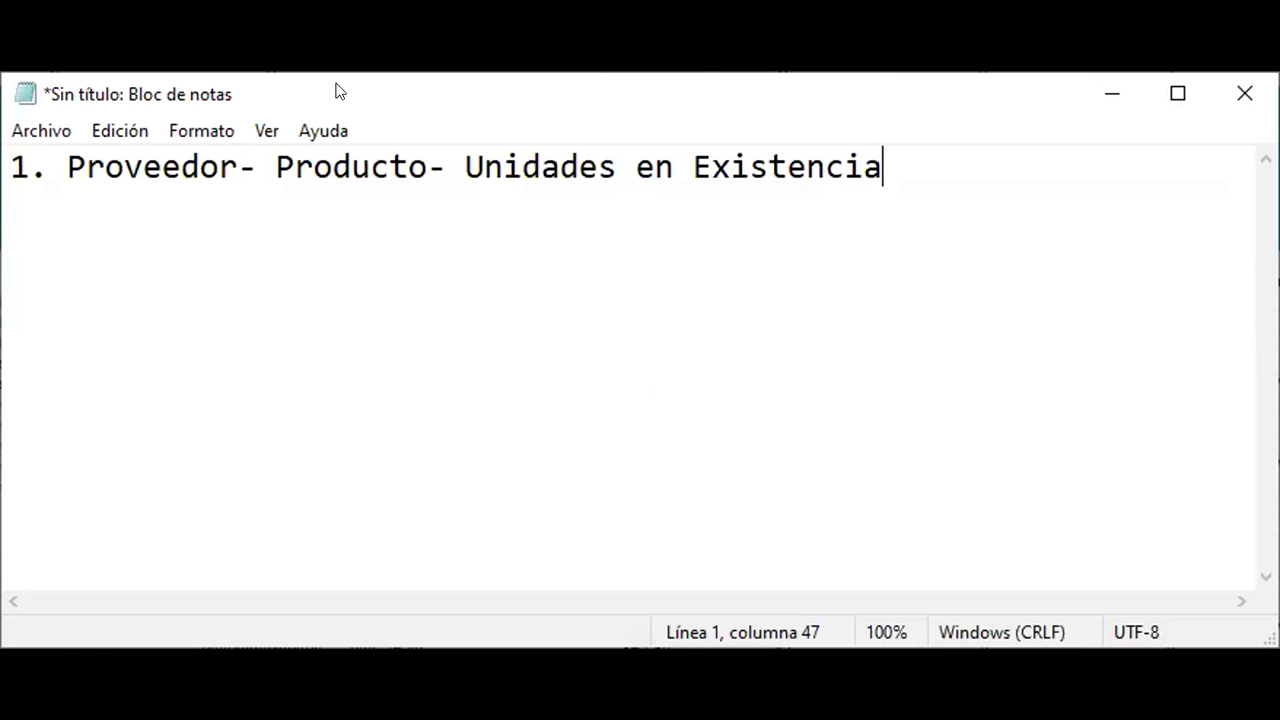
Switch to Notepad and append "- Total de prod. Prov." to the line "1. Proveedor- Producto- Unidades en Existencia".
left_click_drag(58, 172, 230, 178)
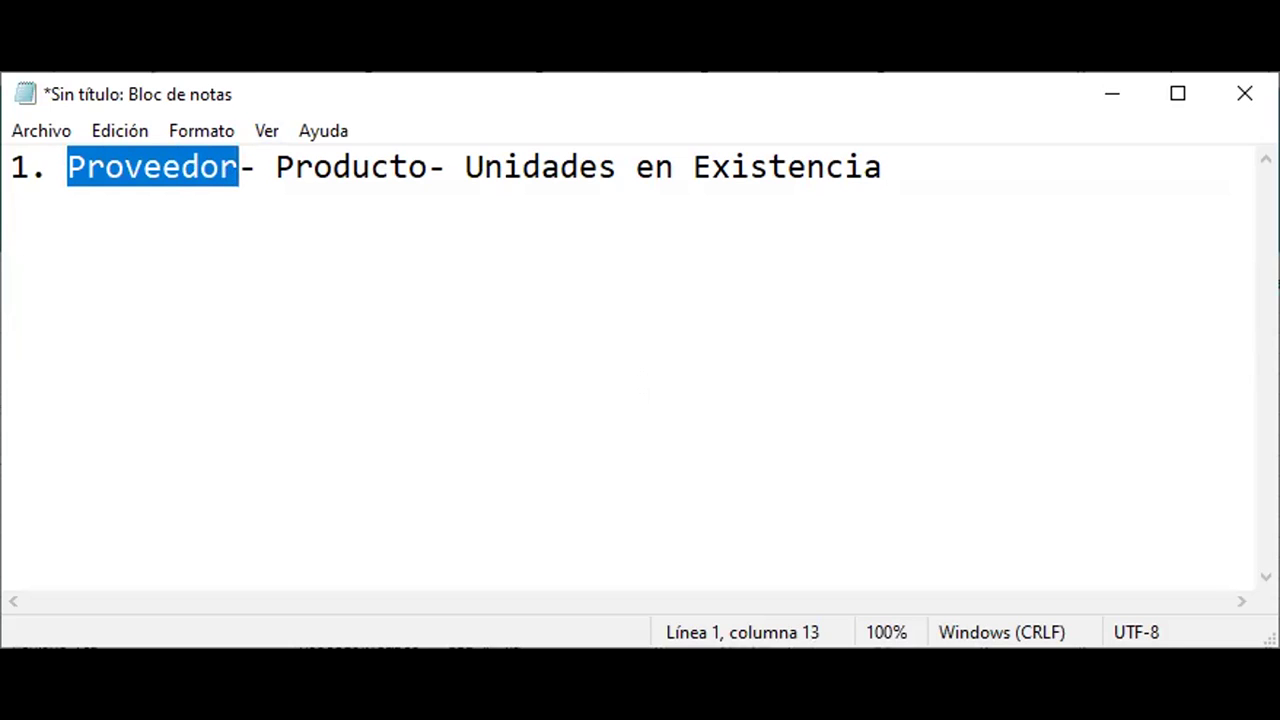
left_click(274, 158)
left_click_drag(274, 158, 428, 166)
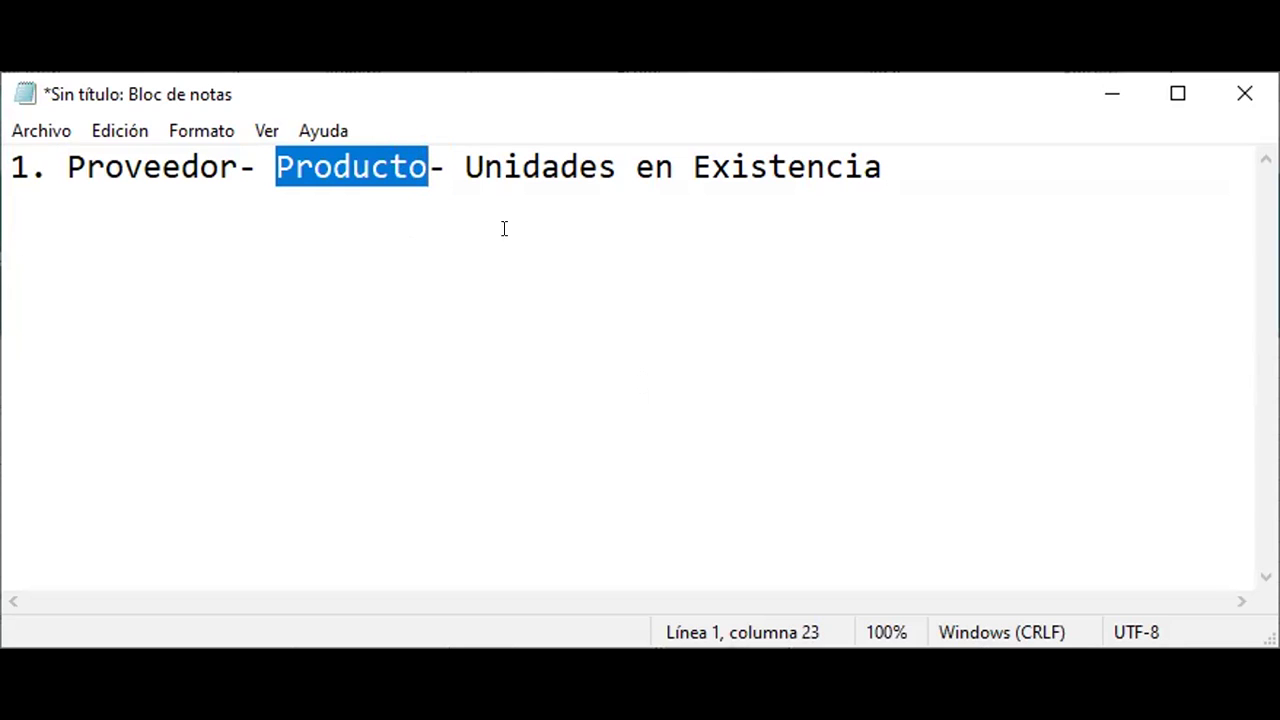
left_click_drag(462, 164, 862, 180)
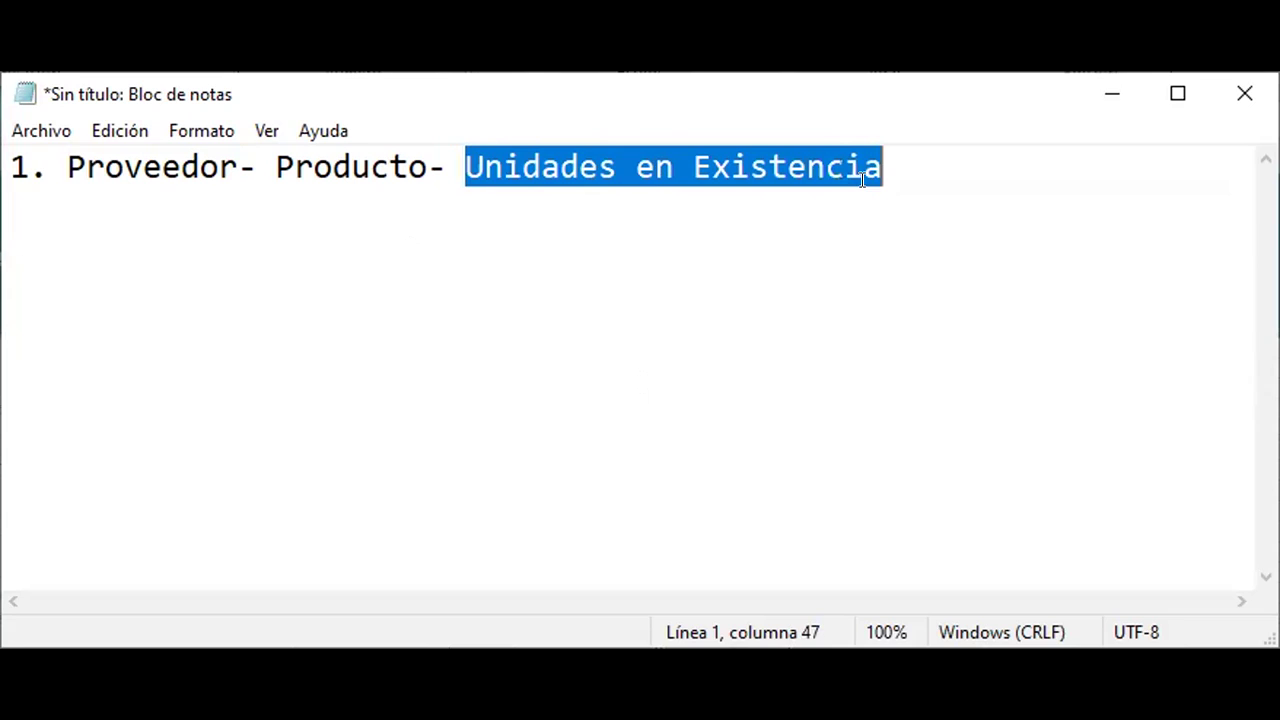
left_click(880, 175)
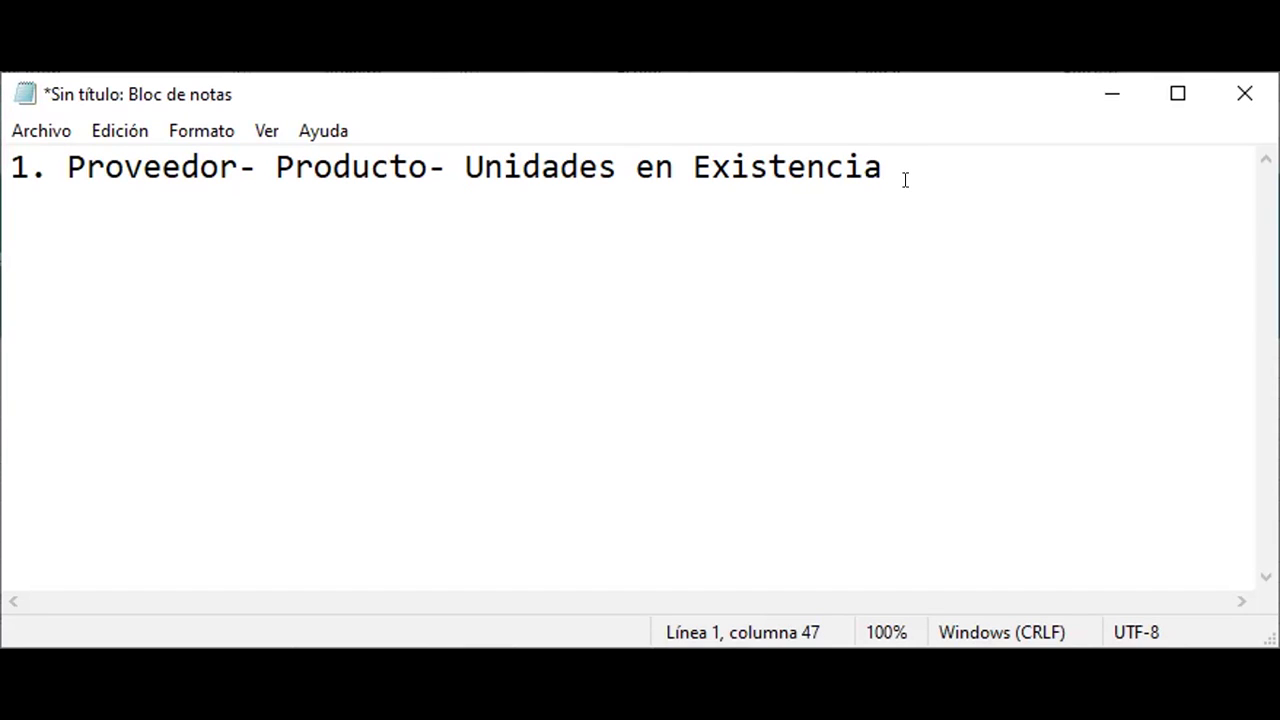
type("- Total d")
key("BackSpace")
type("de pro")
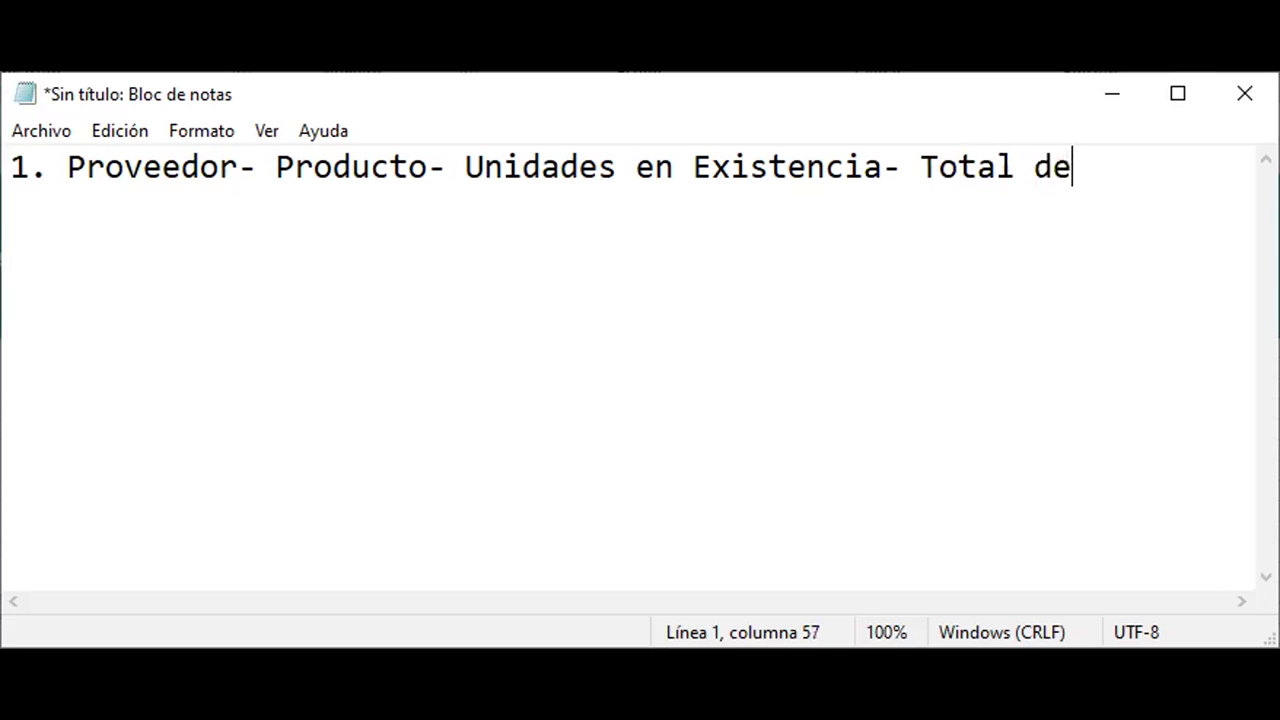
type("d. Pro")
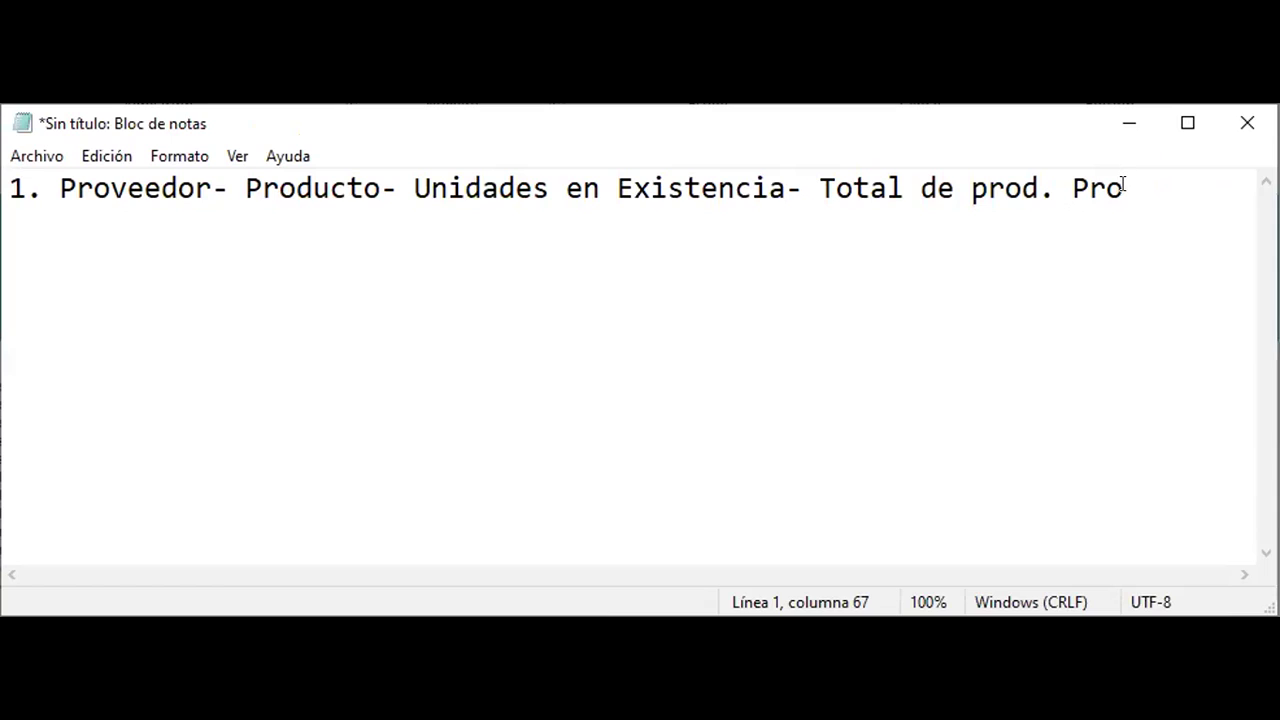
type("v.")
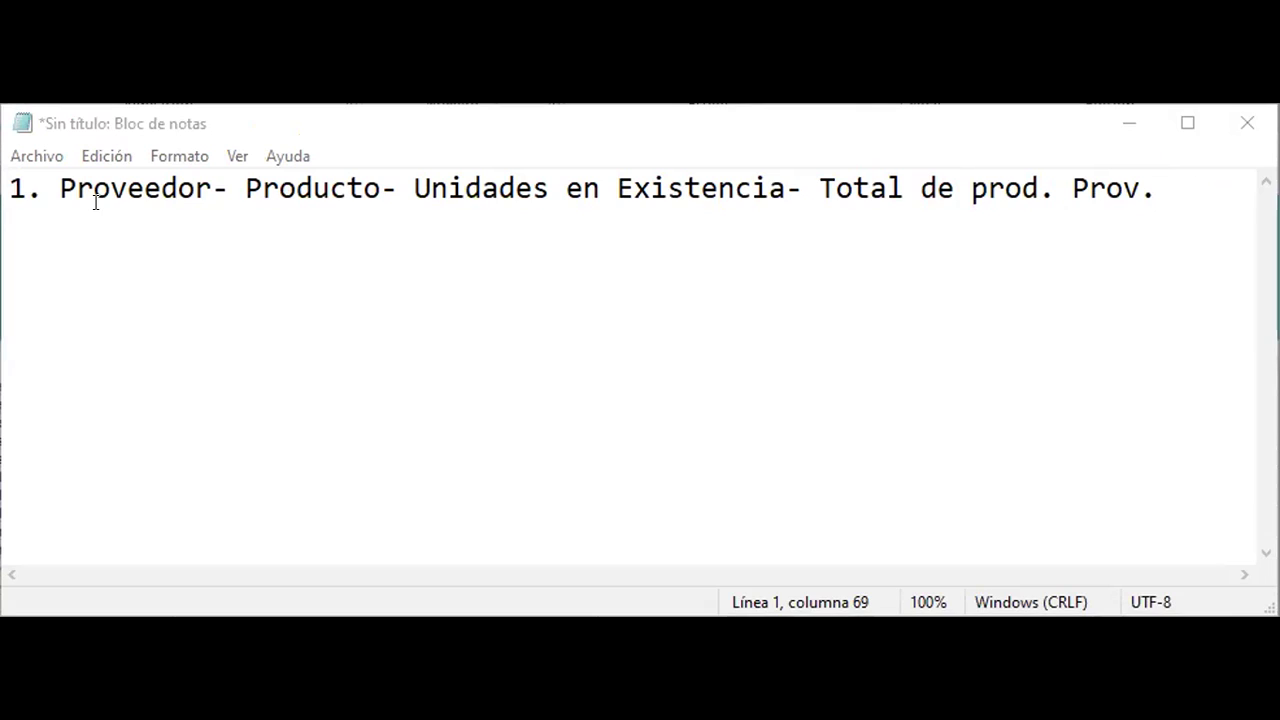
Read through each requested report item in the Notepad line, and return to the product list in Excel.
double_click(155, 200)
double_click(290, 178)
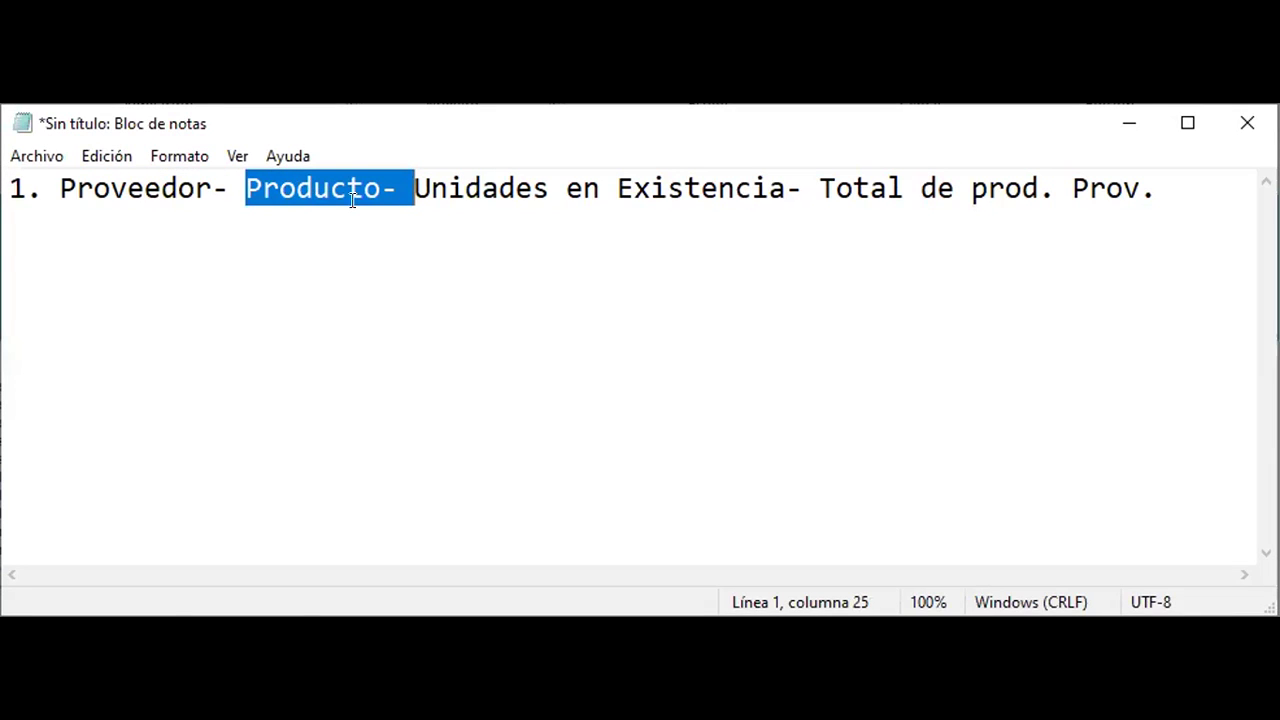
double_click(470, 188)
left_click(474, 188)
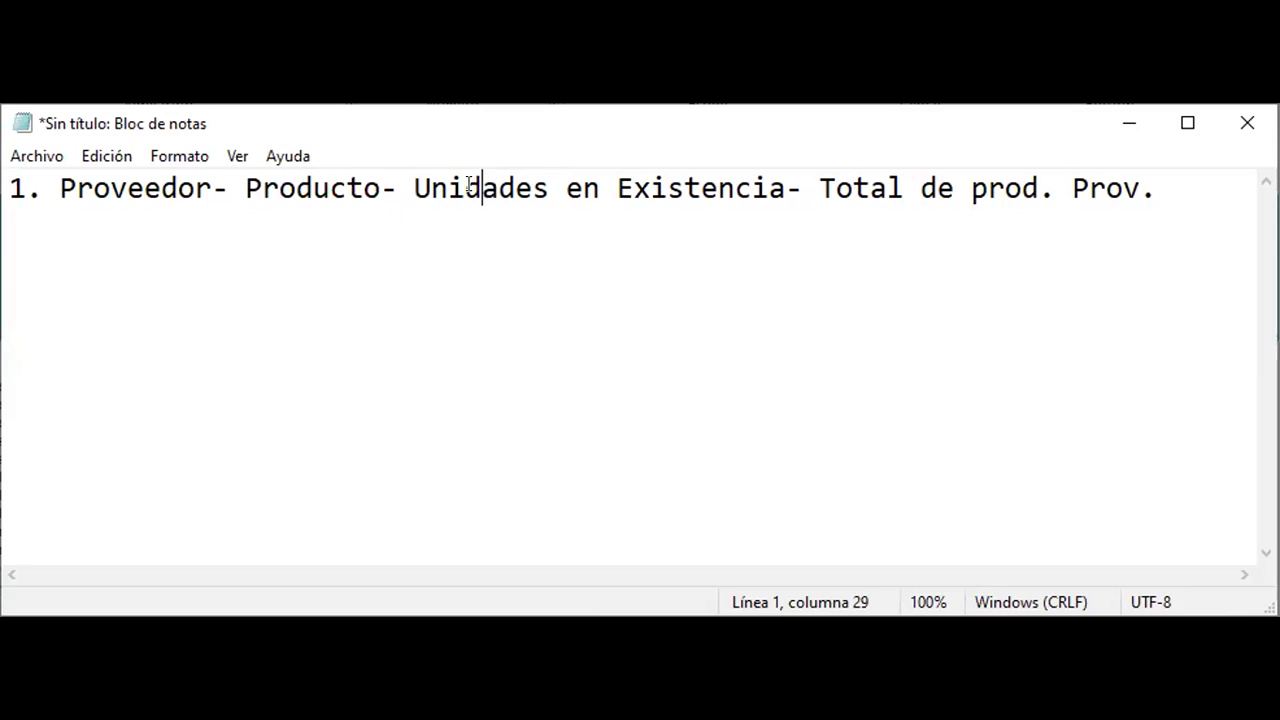
left_click_drag(416, 188, 1151, 188)
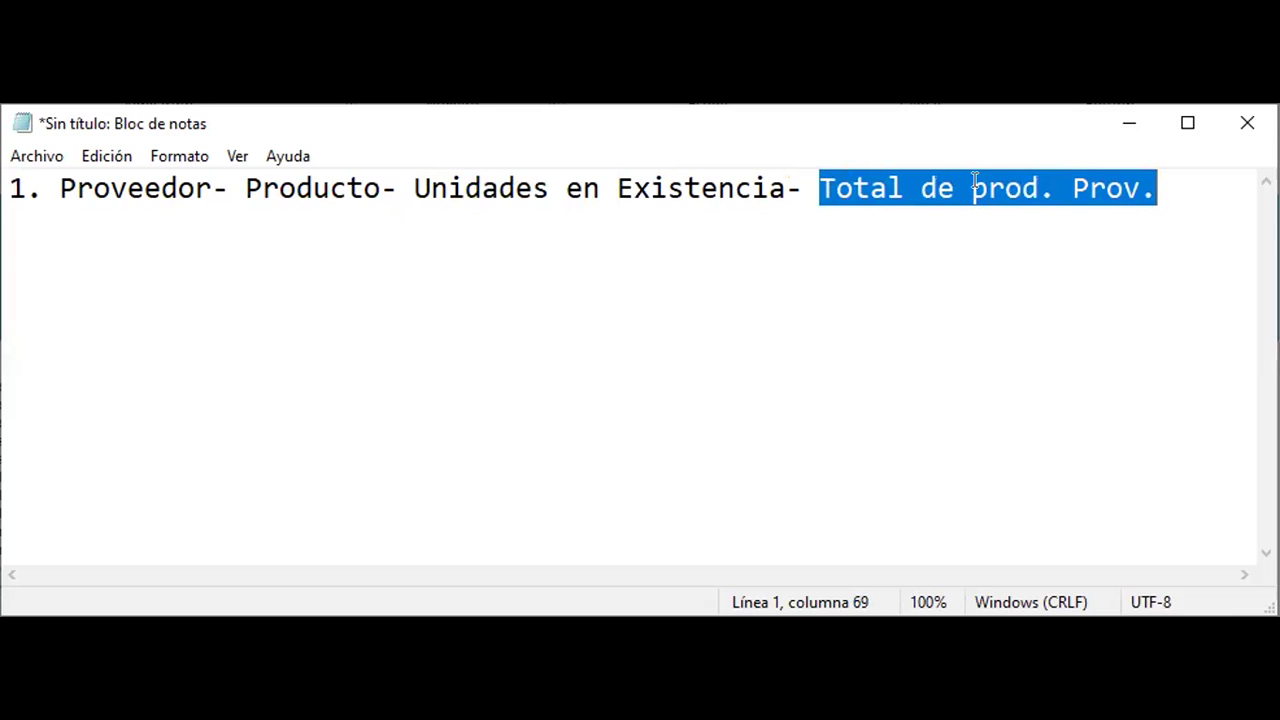
left_click(1129, 124)
left_click(1130, 124)
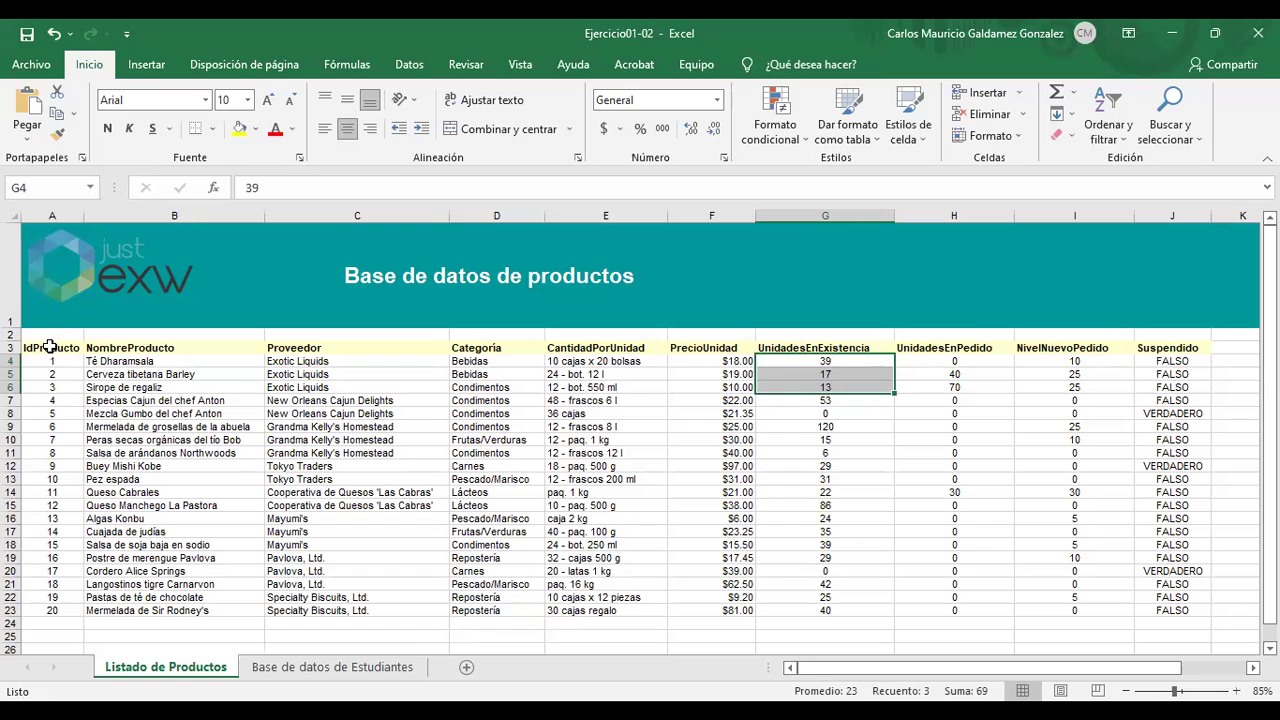
Insert a blank PivotTable on a new sheet from the product table A3:J23, after browsing the recommended PivotTables.
left_click_drag(49, 347, 1148, 612)
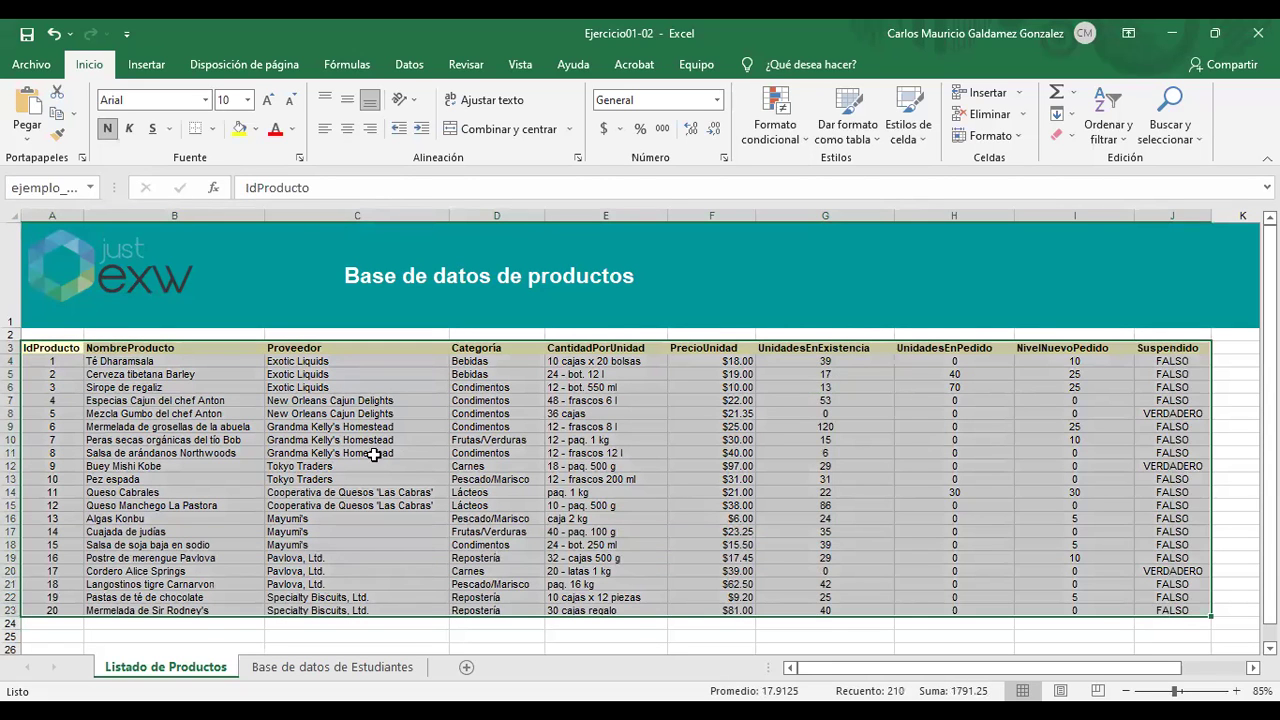
left_click(365, 479)
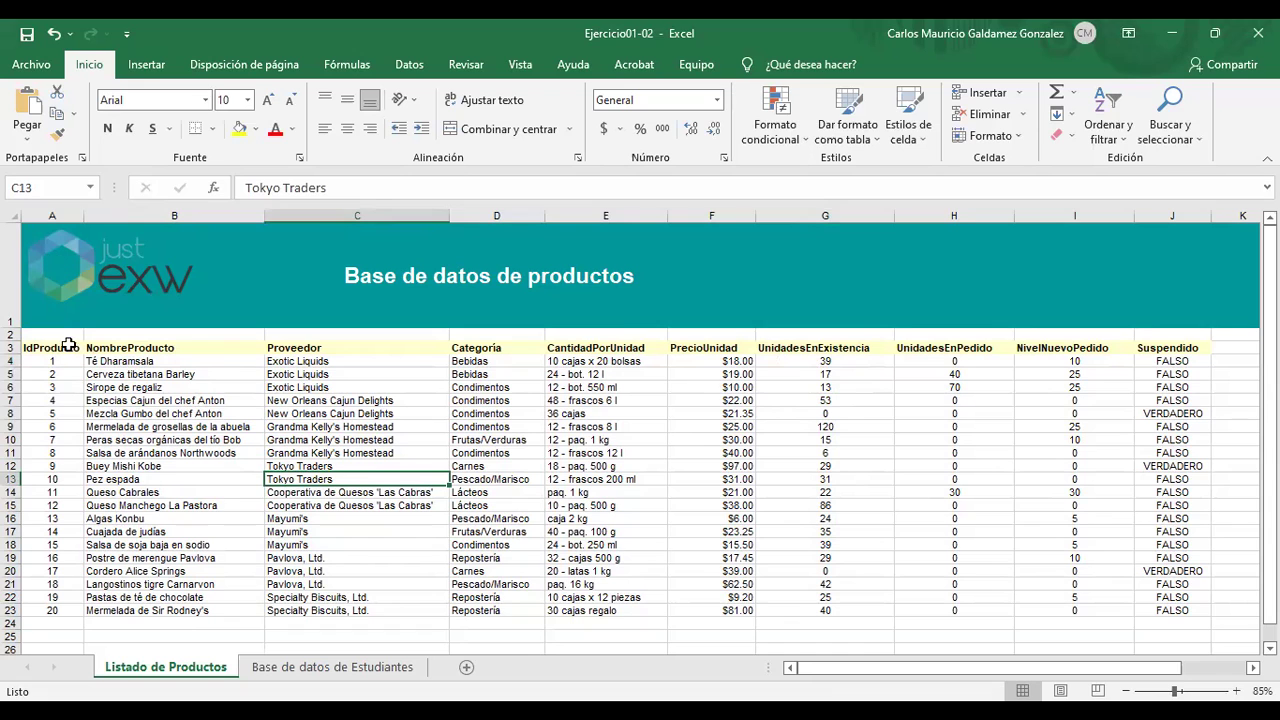
left_click_drag(55, 348, 1150, 608)
left_click(125, 64)
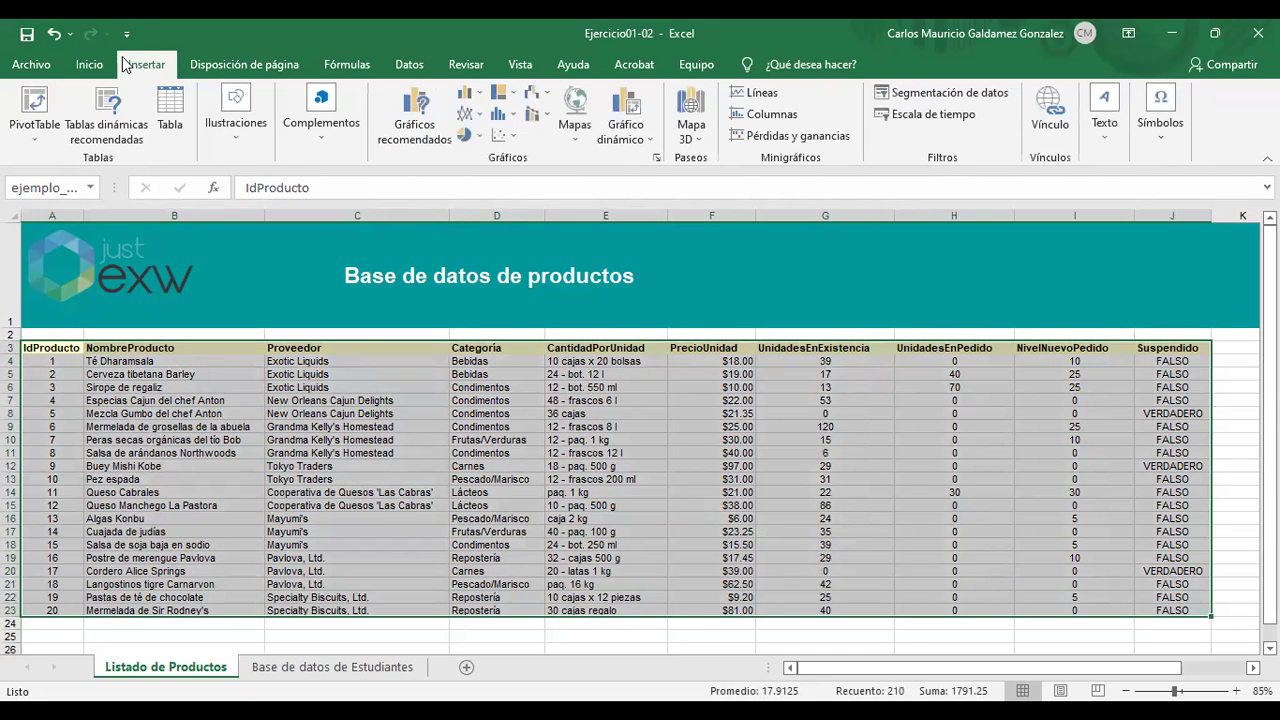
left_click(117, 140)
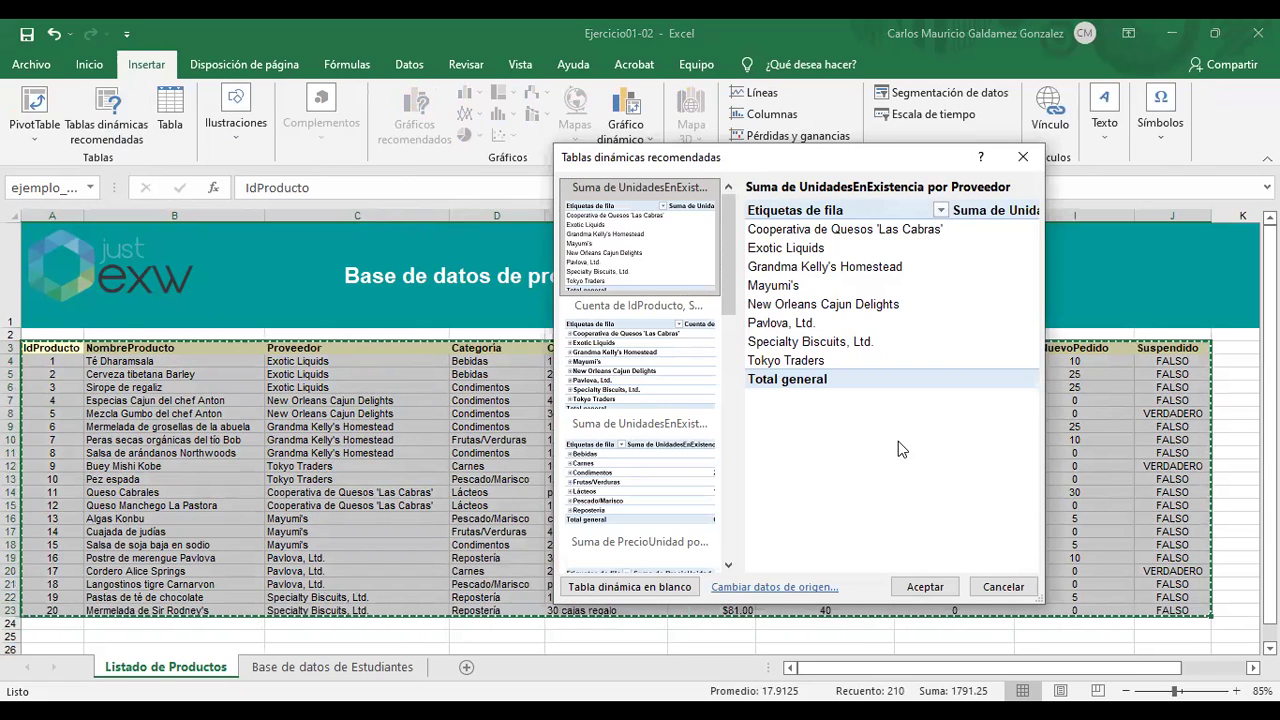
left_click_drag(727, 277, 737, 425)
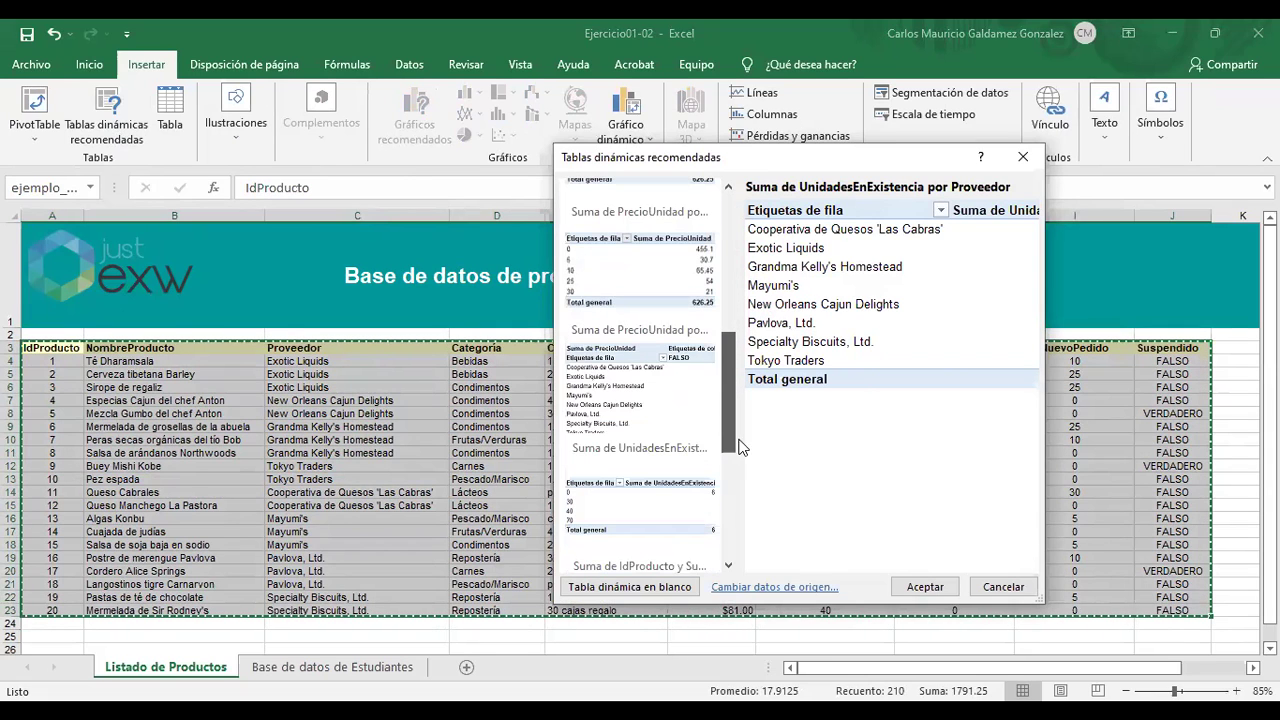
scroll(743, 463, "down", 2)
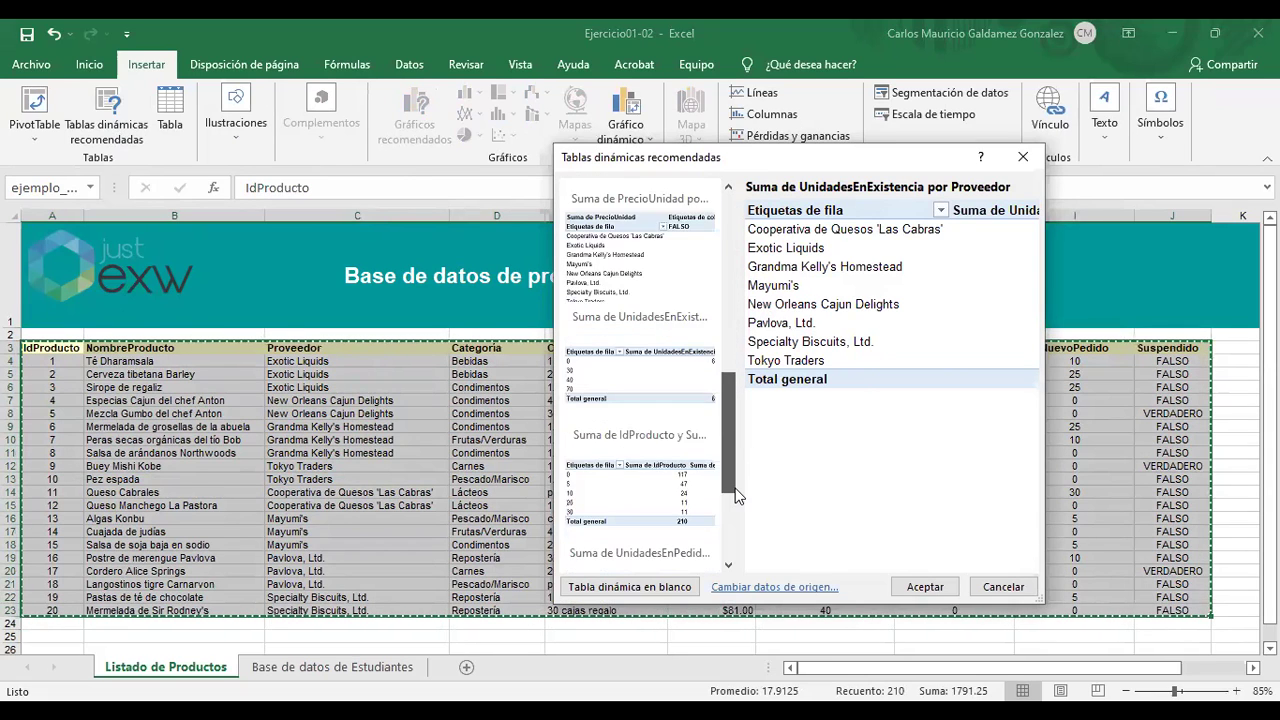
scroll(737, 510, "down", 1)
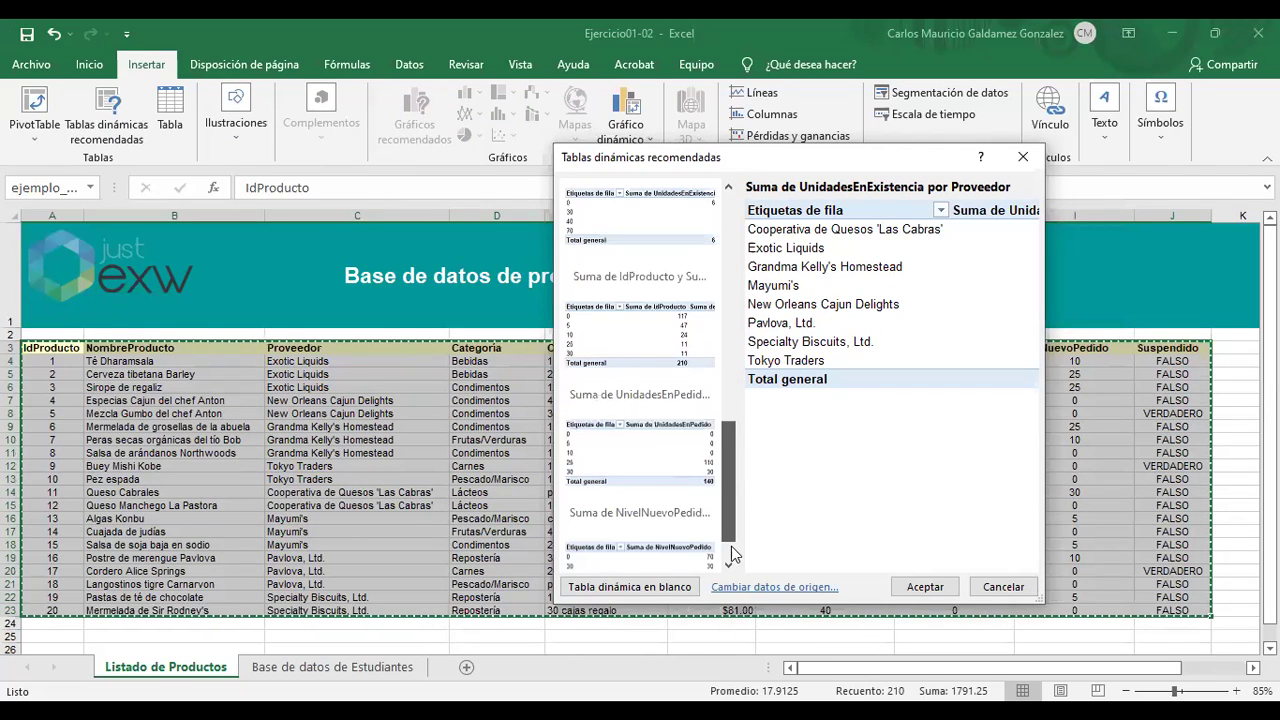
scroll(738, 548, "down", 1)
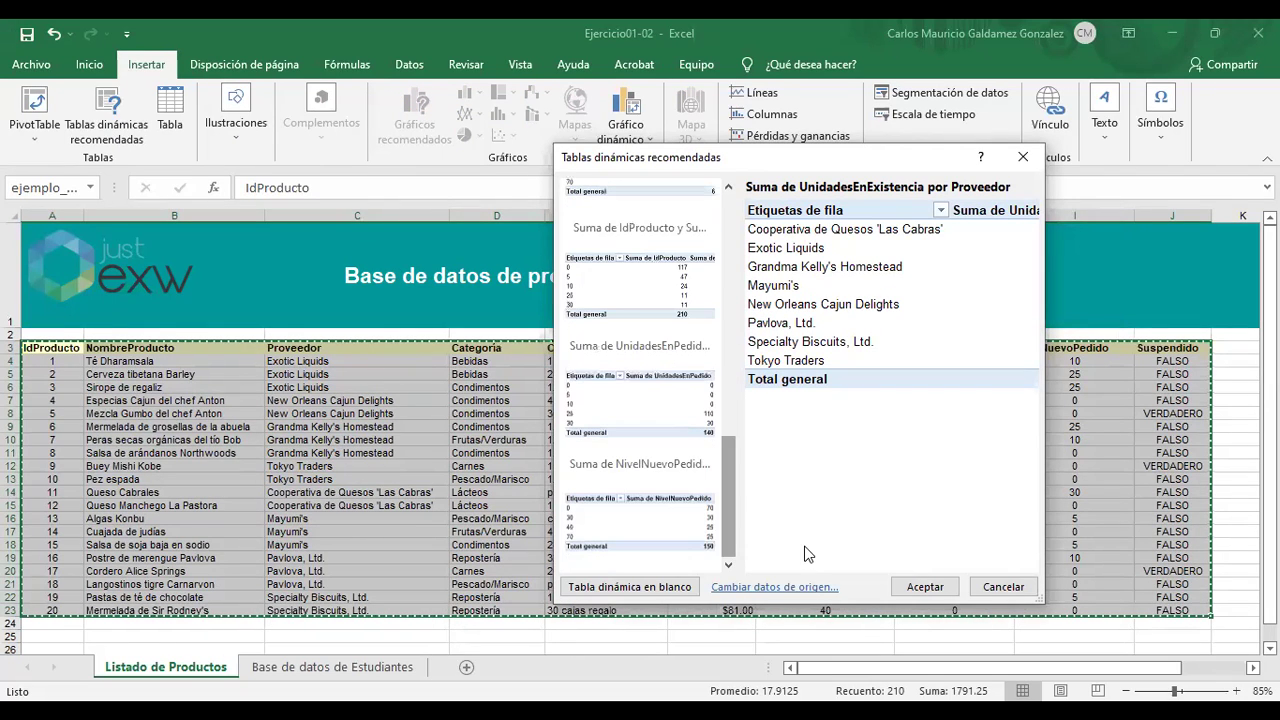
left_click(651, 594)
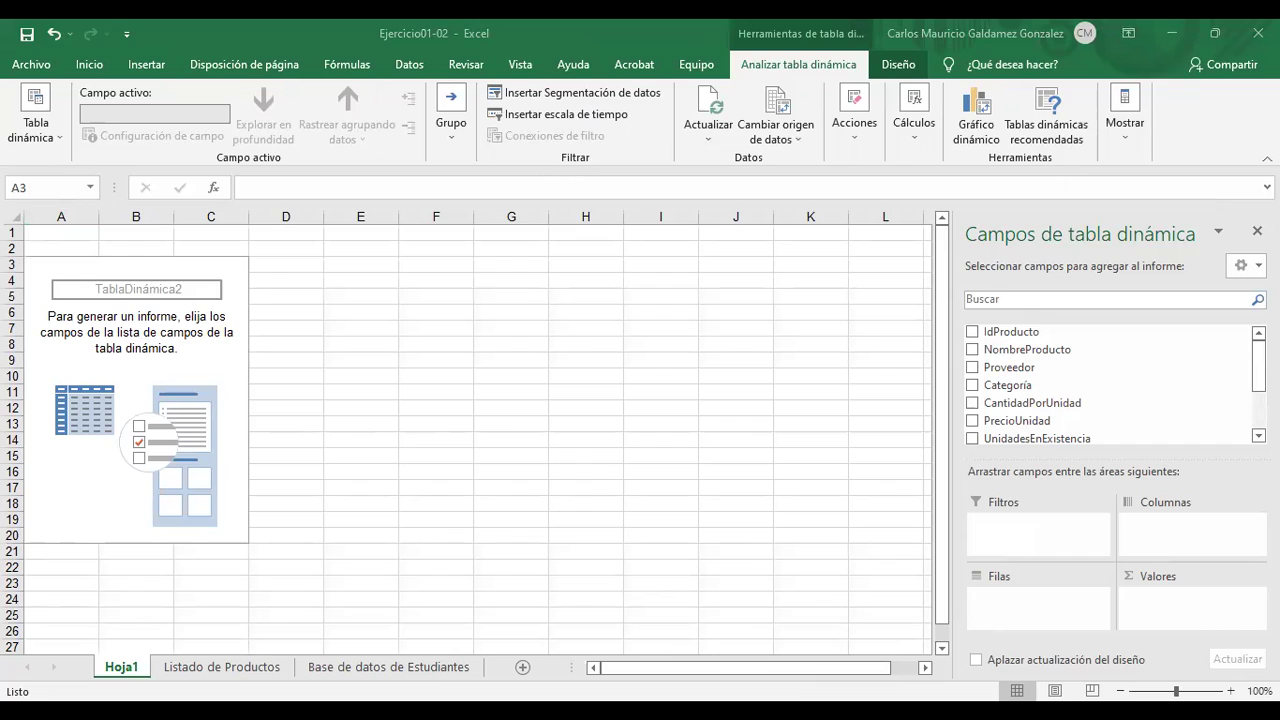
Add Proveedor and NombreProducto as row fields and UnidadesEnExistencia as a summed value, leaving CantidadPorUnidad out of the PivotTable.
left_click(972, 368)
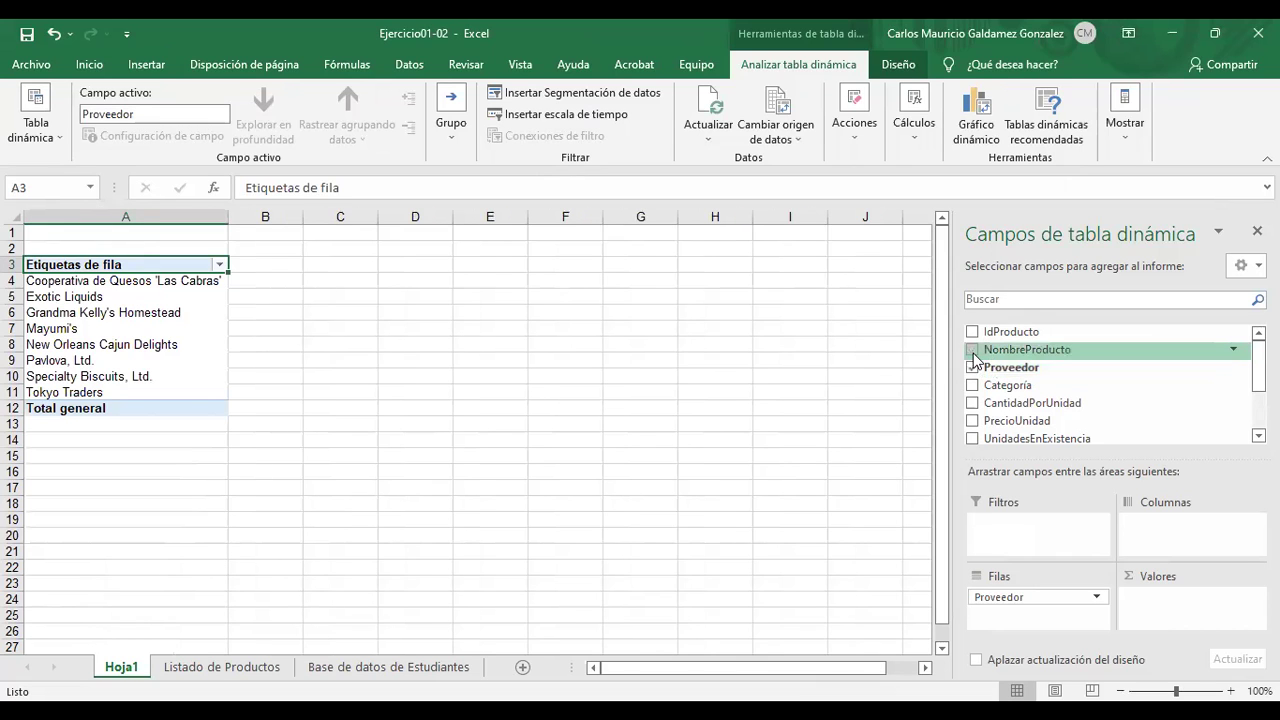
left_click(972, 350)
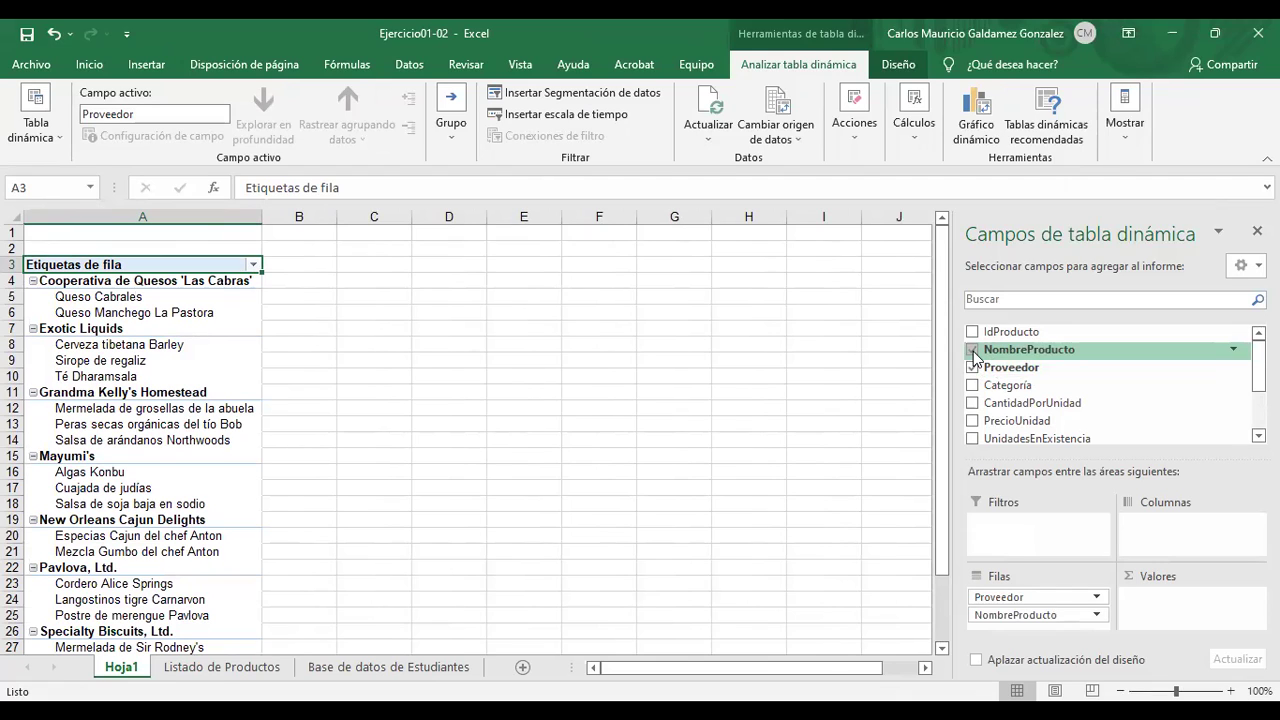
left_click(972, 404)
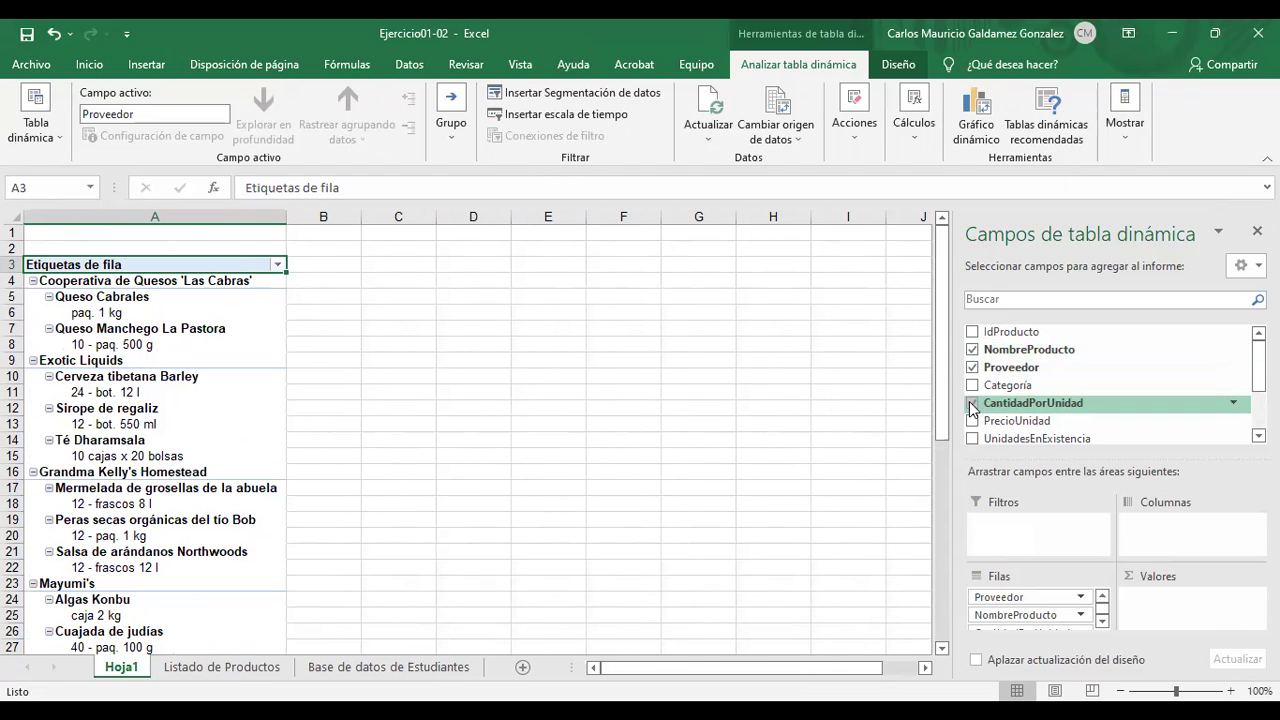
left_click(972, 404)
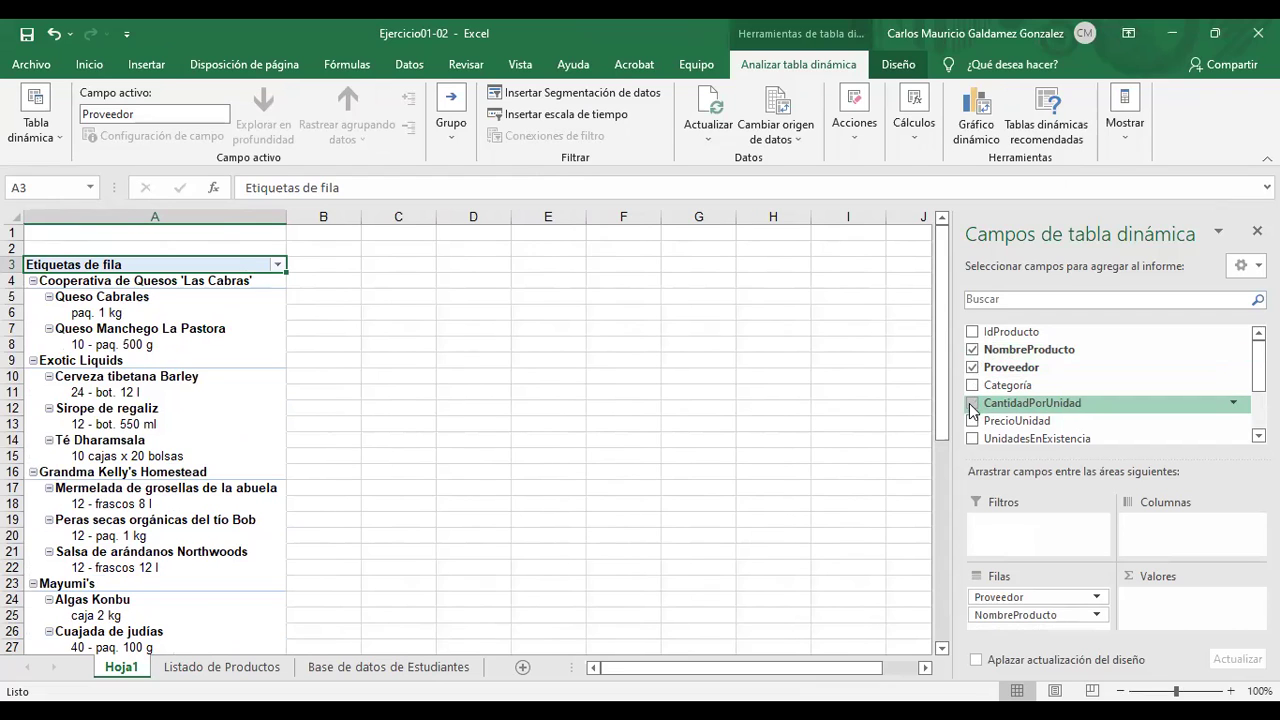
left_click(973, 440)
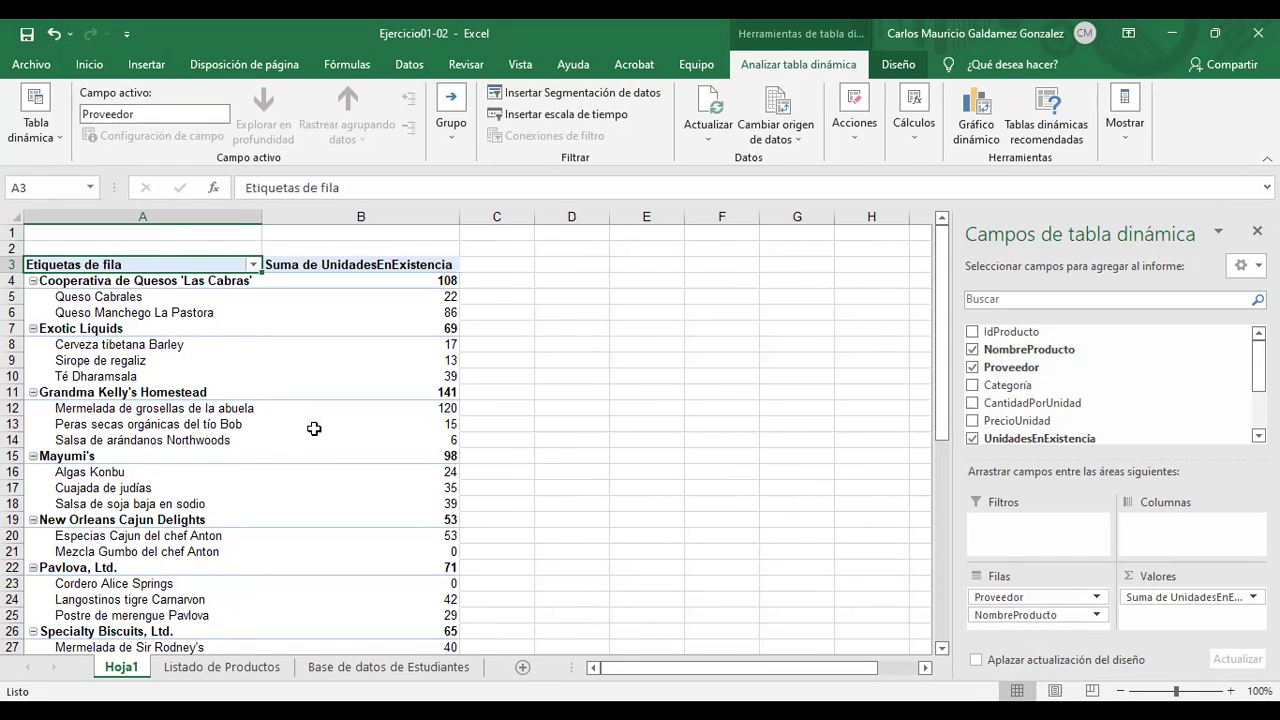
Review the supplier and product rows, comparing the stock of each Cooperativa de Quesos 'Las Cabras' product with the supplier's total.
scroll(310, 428, "down", 5)
scroll(315, 458, "up", 5)
left_click_drag(80, 300, 78, 313)
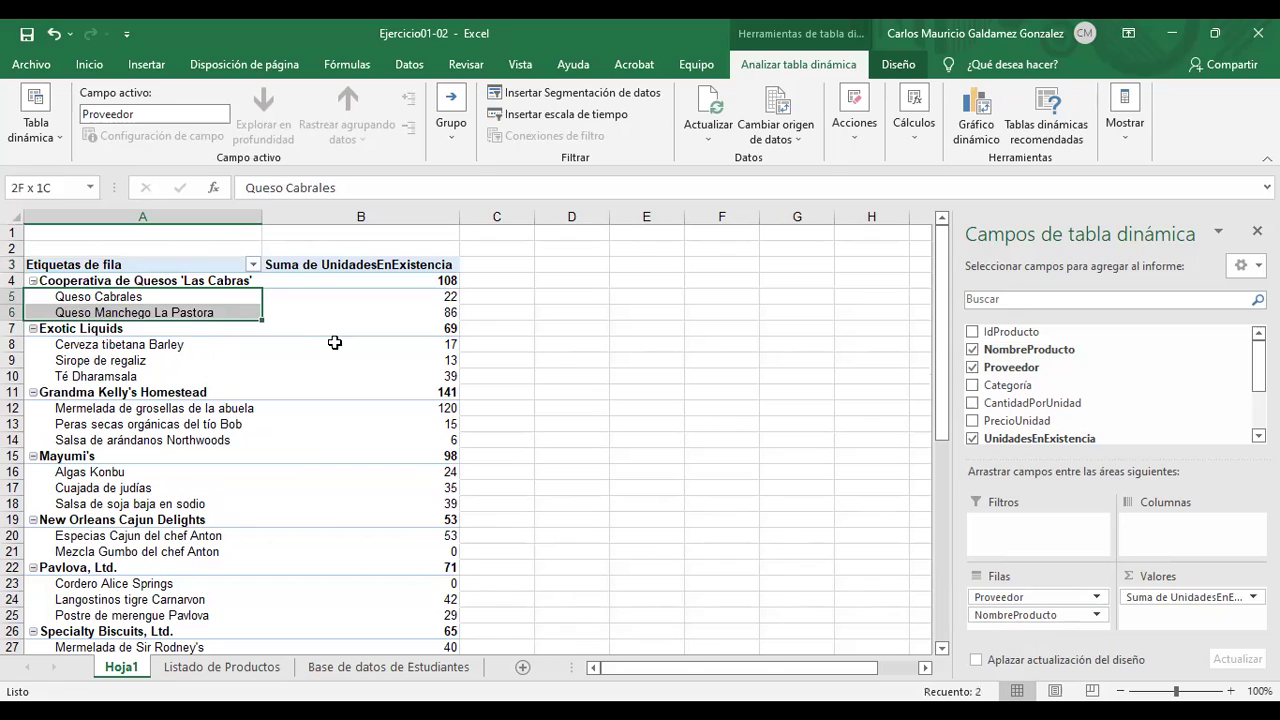
left_click(438, 297)
left_click(436, 310)
left_click(428, 284)
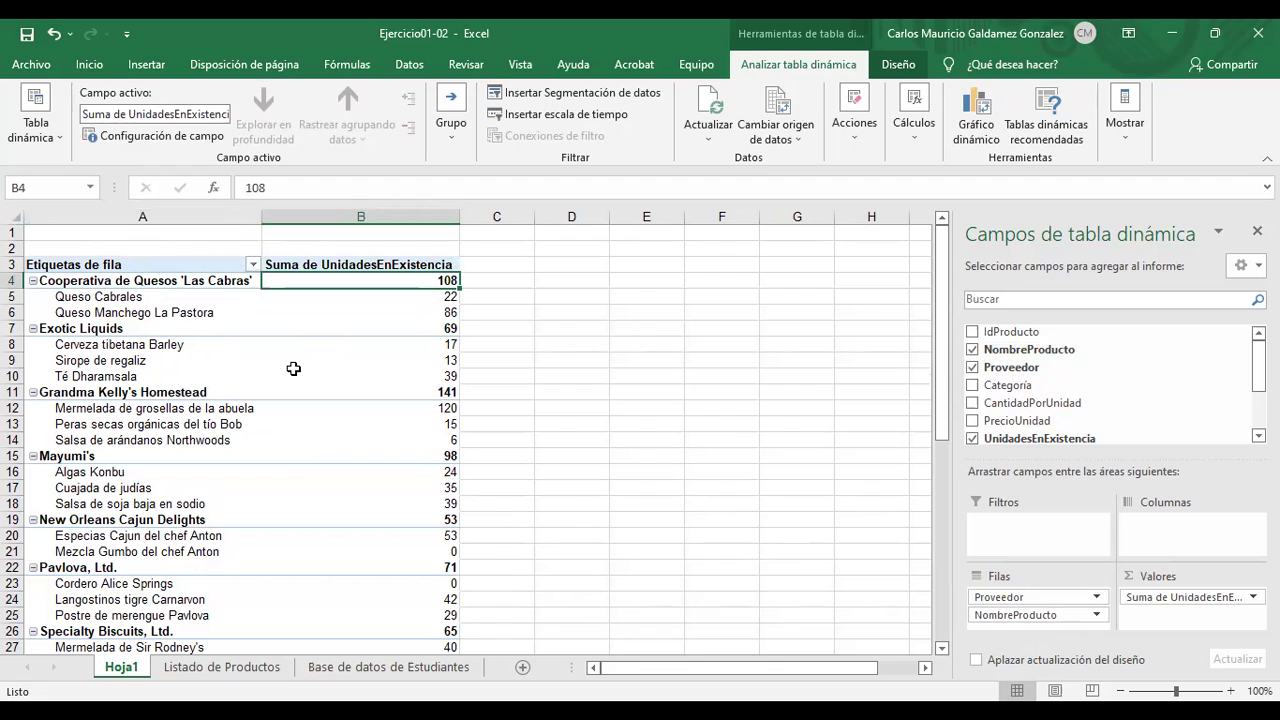
Collapse every supplier group from Cooperativa de Quesos 'Las Cabras' to Tokyo Traders so only supplier totals are listed.
left_click(33, 281)
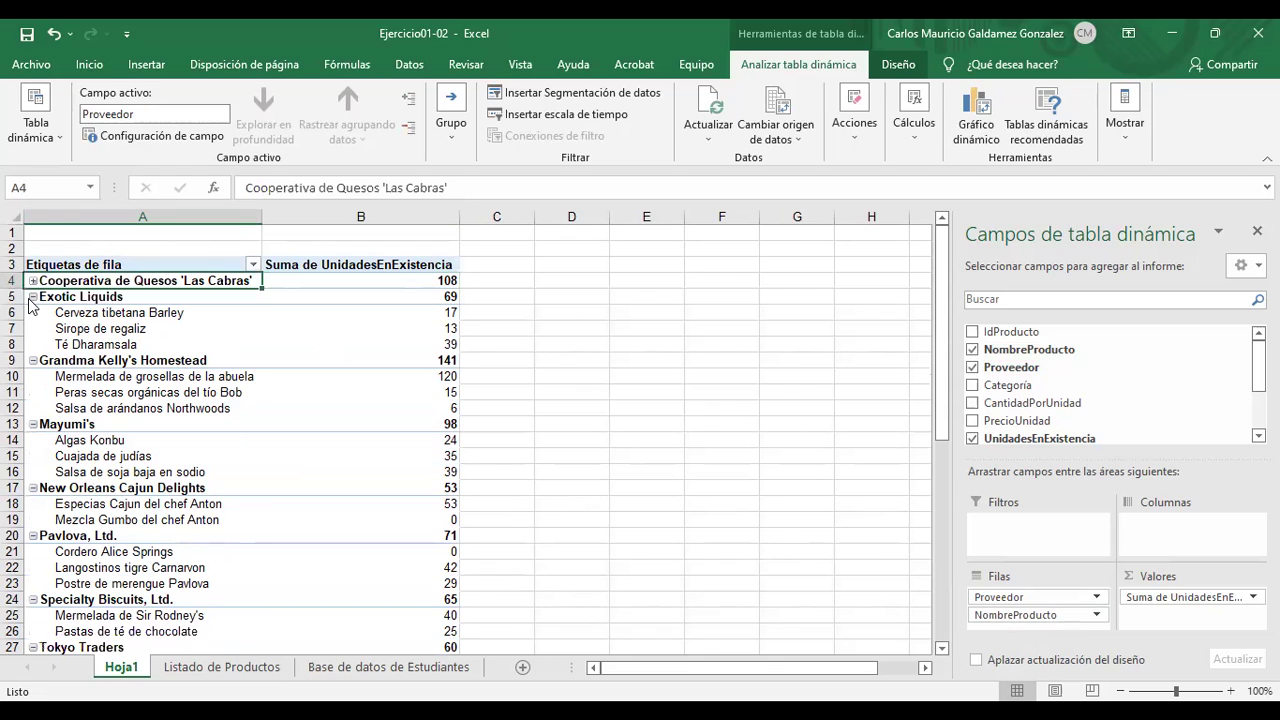
left_click(33, 298)
left_click(33, 313)
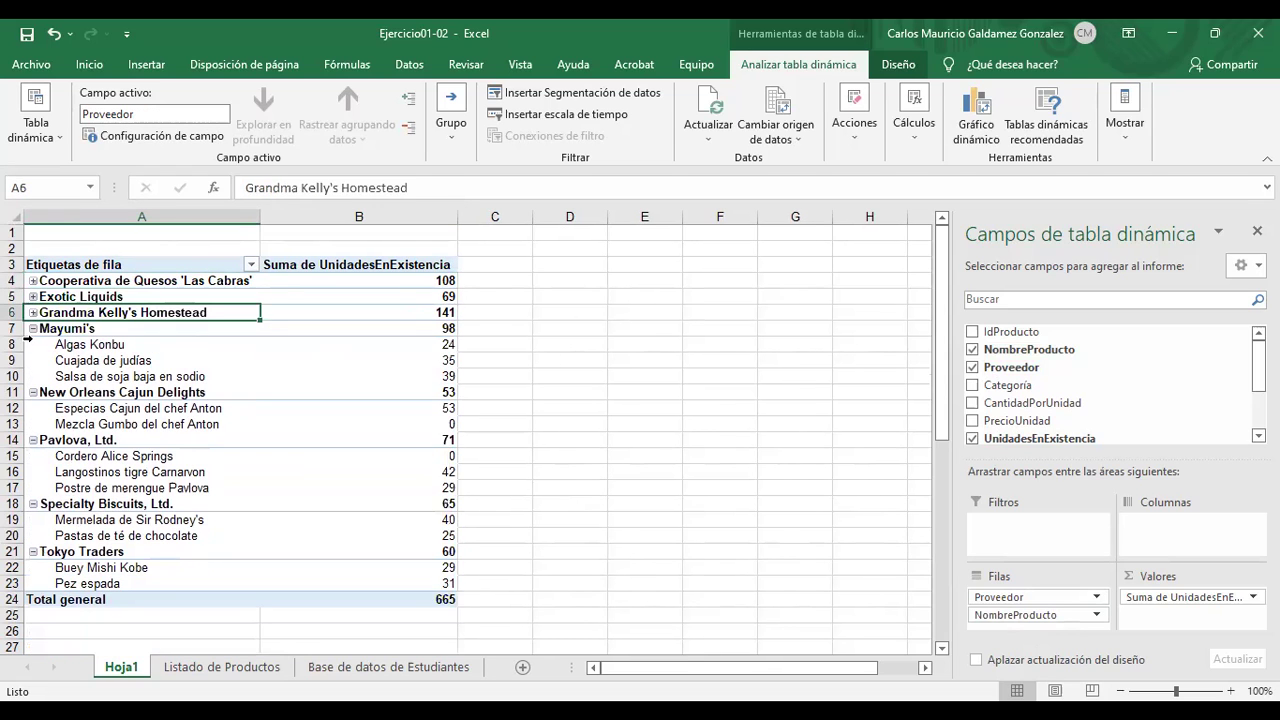
left_click(33, 329)
left_click(33, 345)
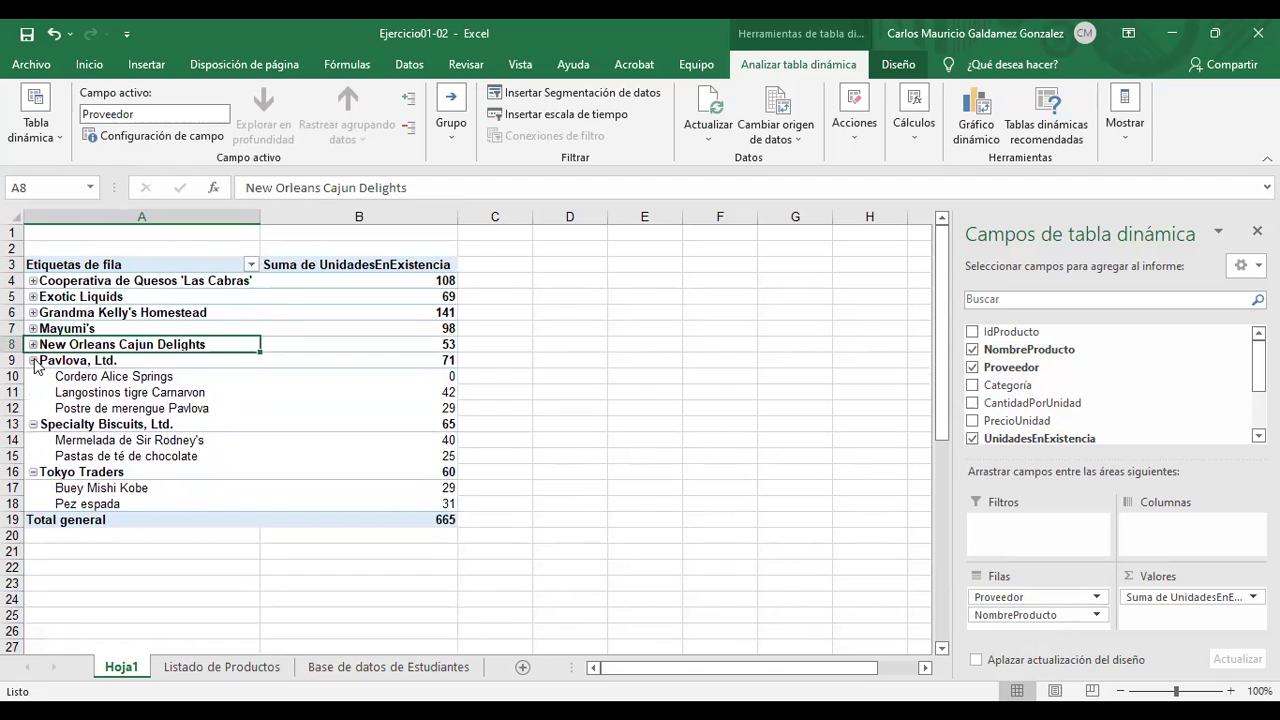
left_click(33, 361)
left_click(33, 377)
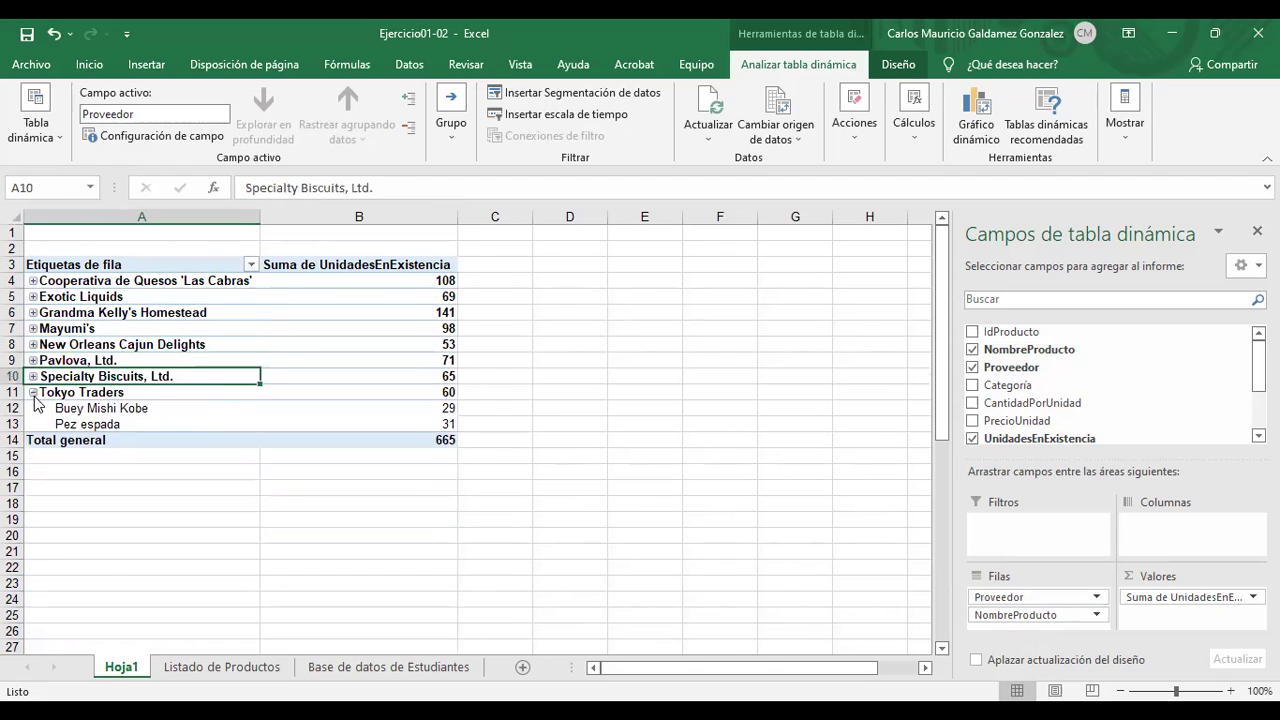
left_click(33, 393)
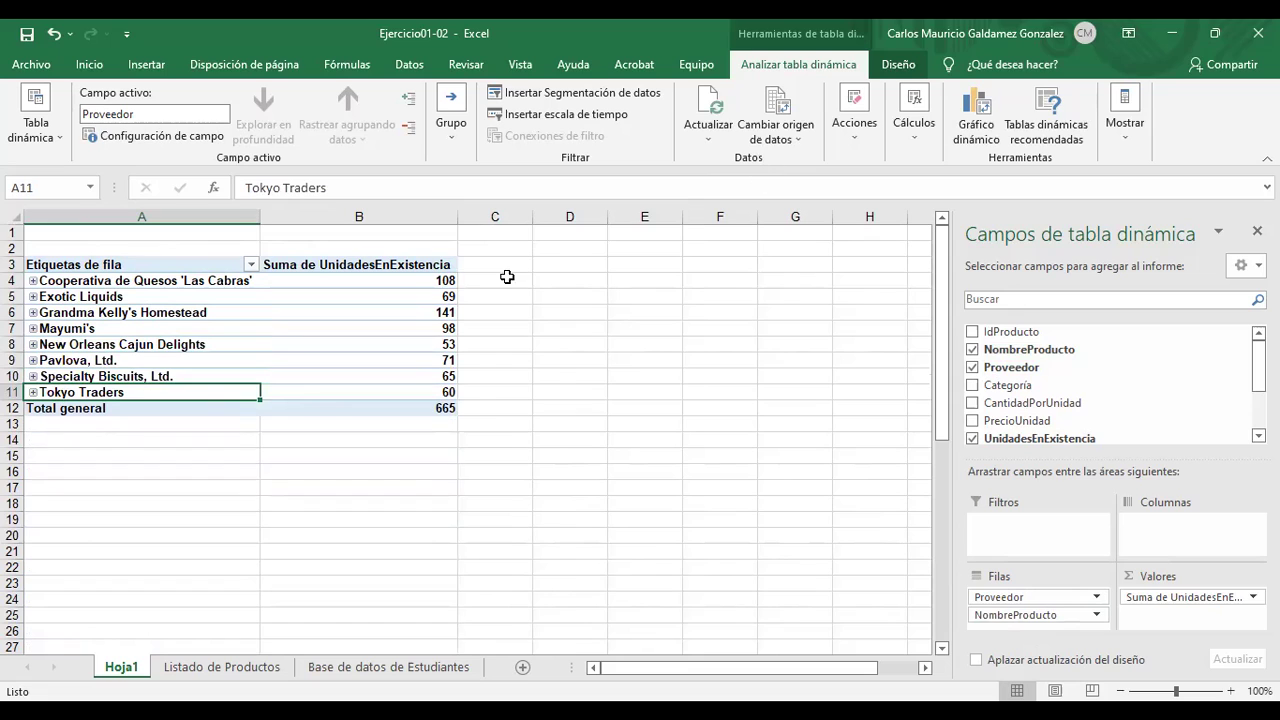
Examine the collapsed supplier rows and their stock totals, and look through the PivotTable's grouping and action commands.
left_click(99, 331)
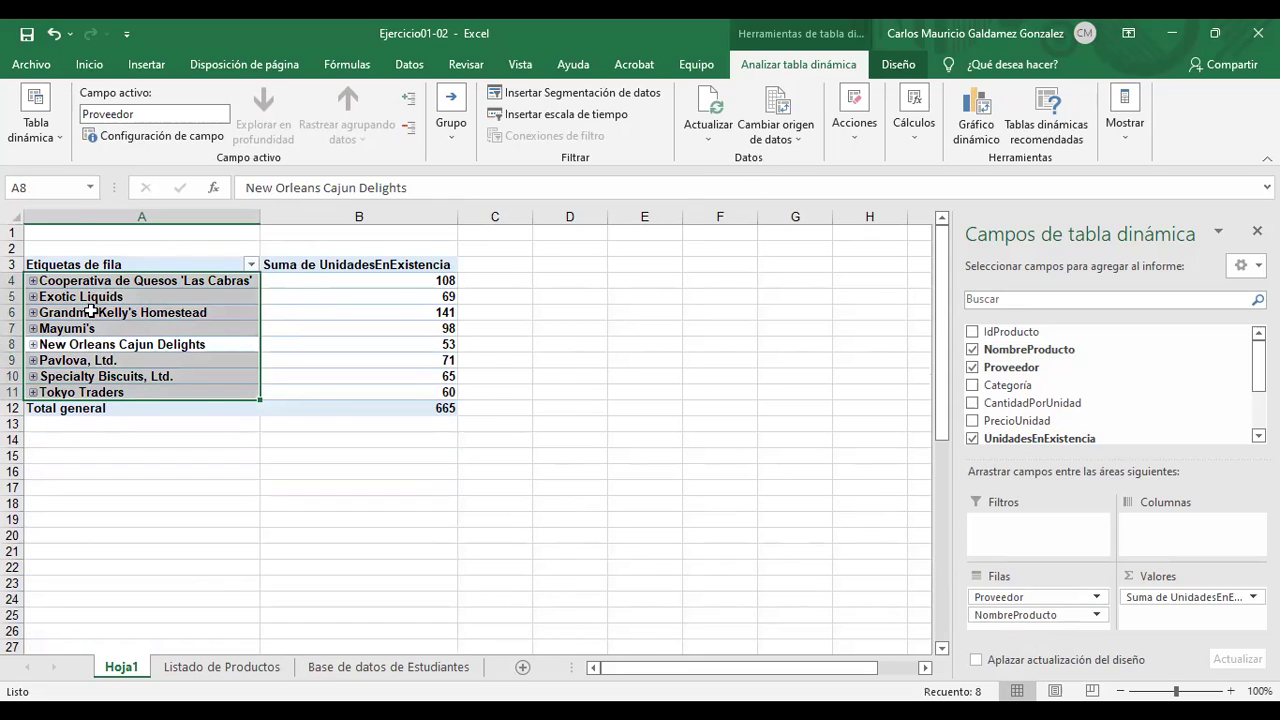
left_click(89, 312)
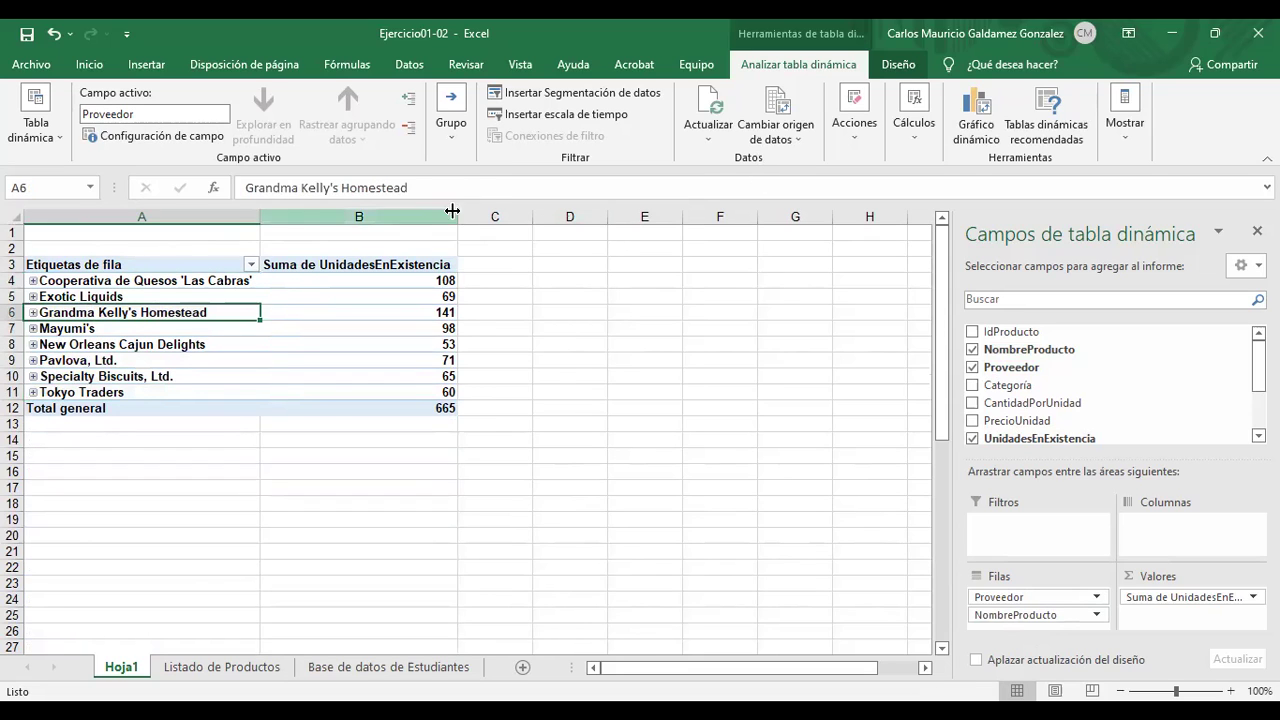
left_click(445, 150)
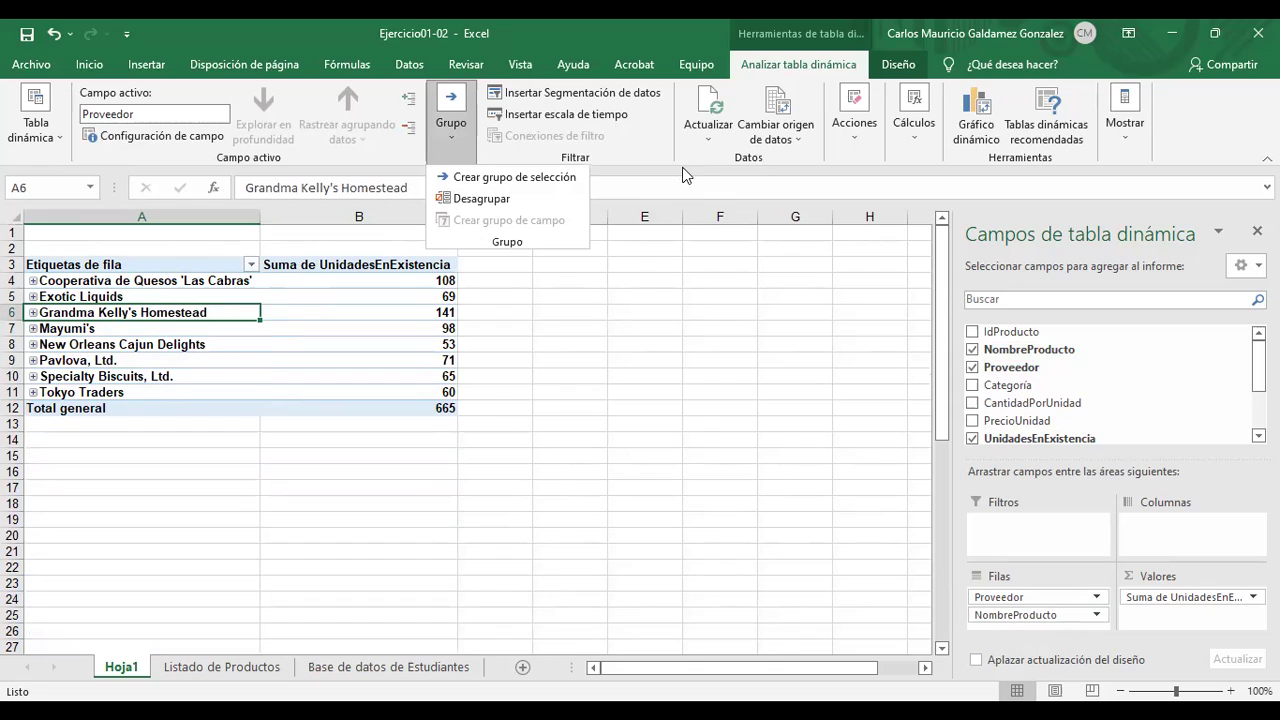
left_click(856, 146)
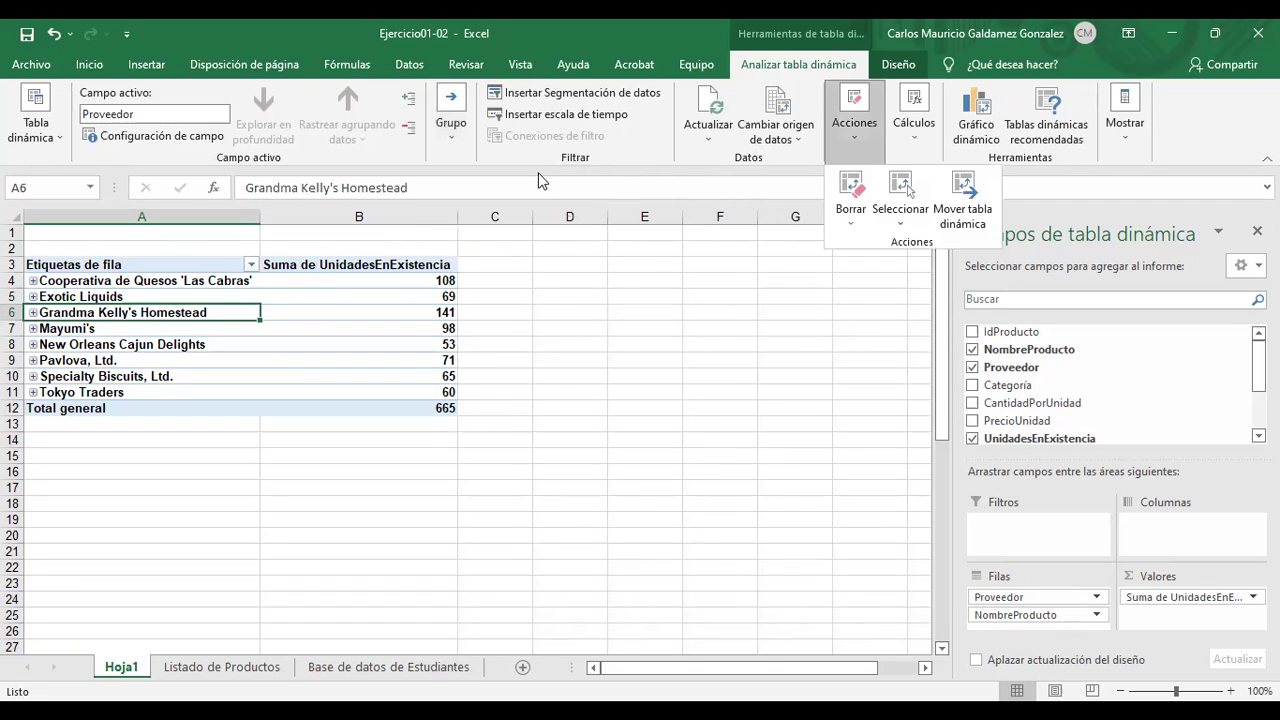
left_click(183, 350)
left_click(71, 268)
left_click(71, 268)
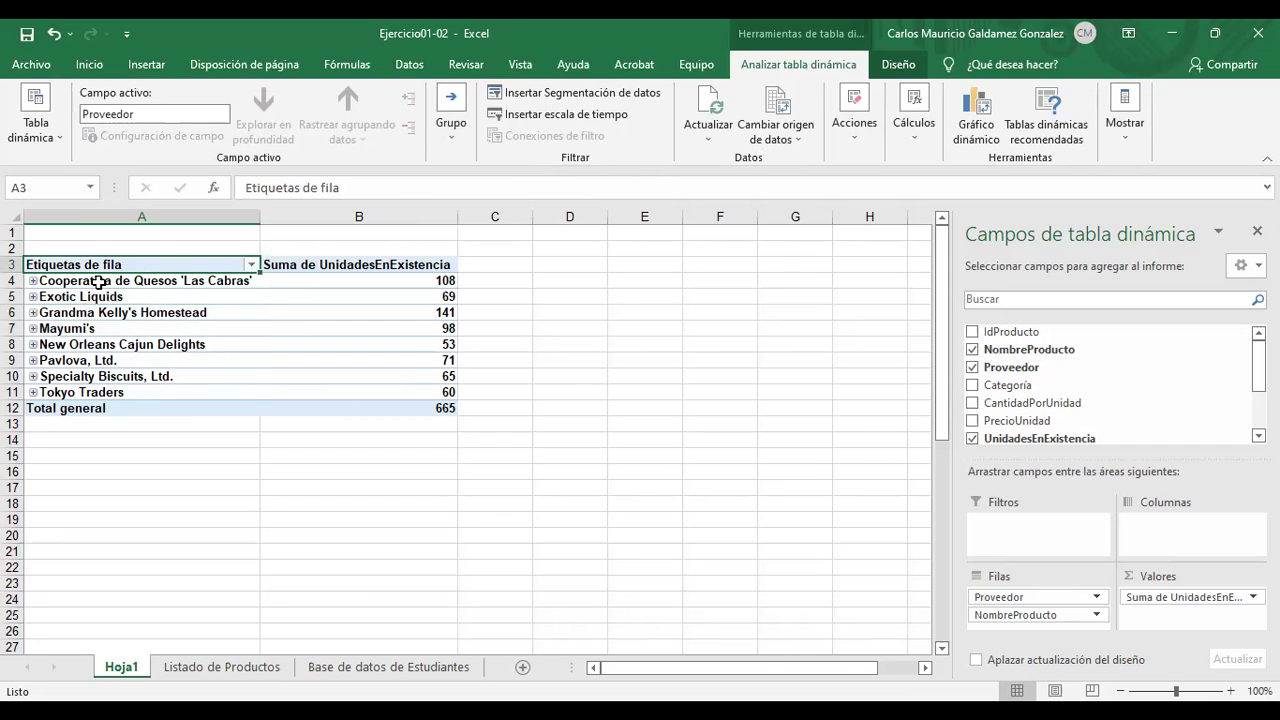
left_click(97, 282)
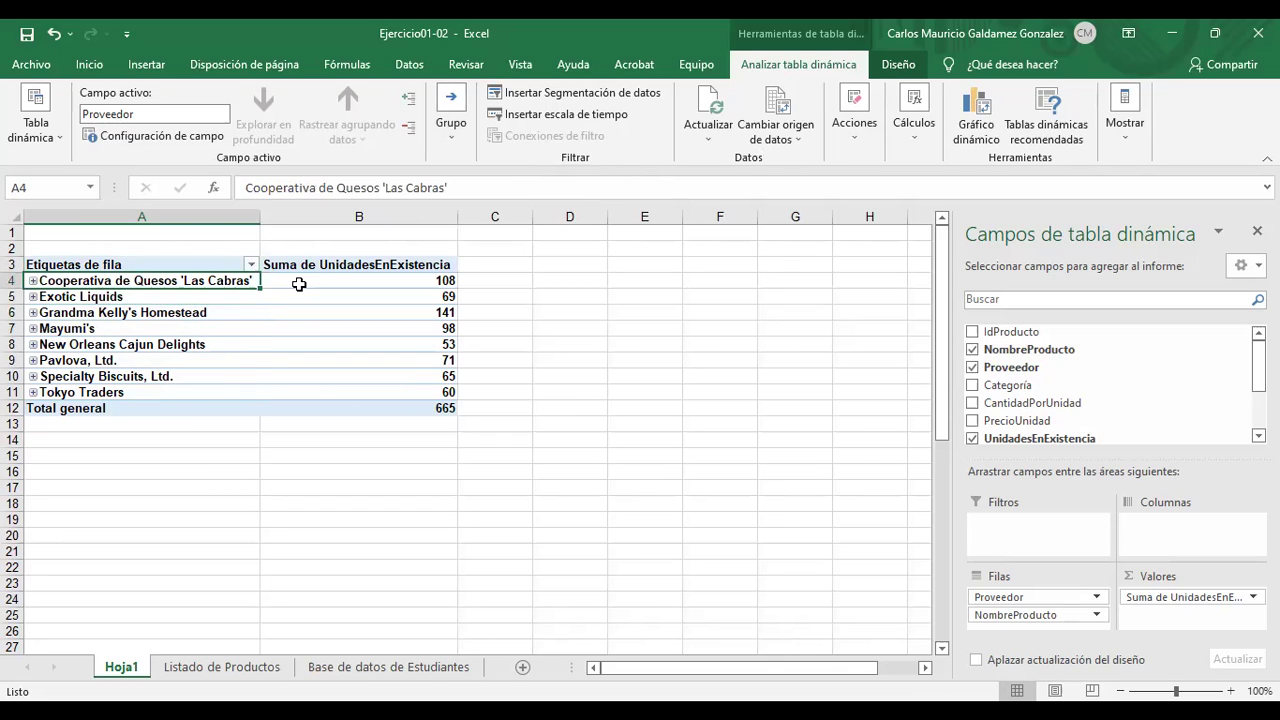
mouse_move(298, 284)
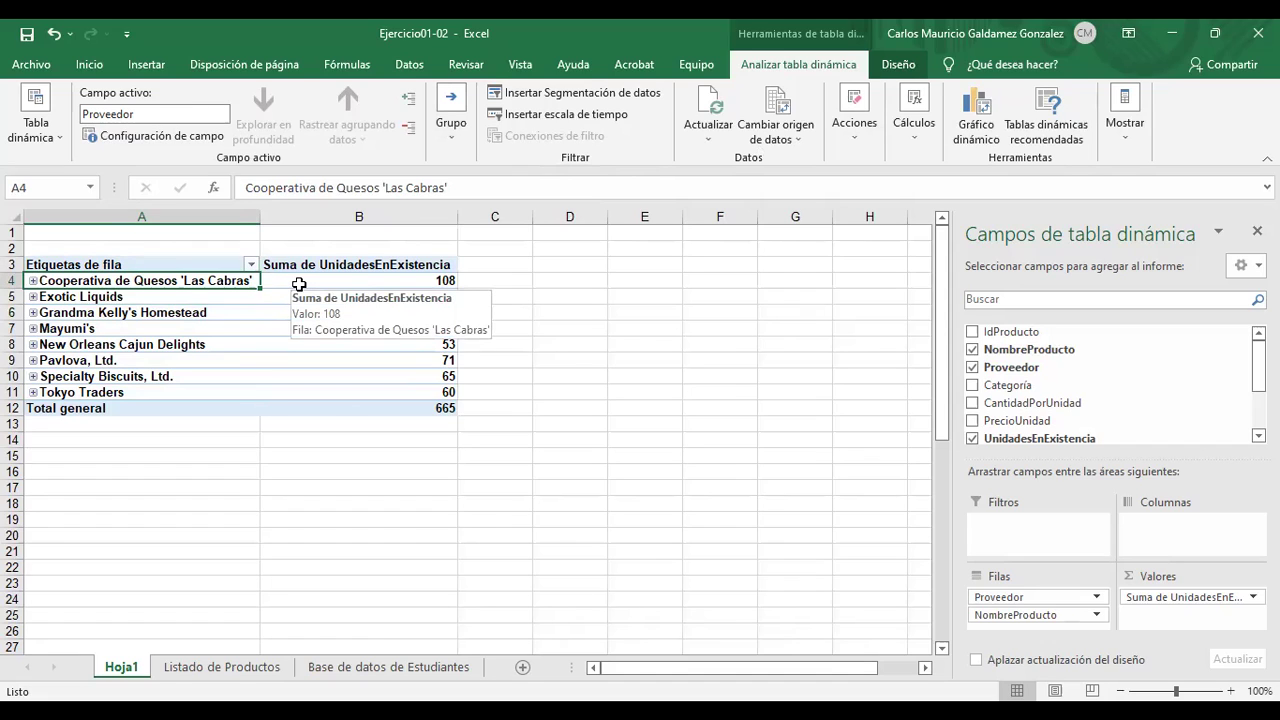
left_click(298, 284)
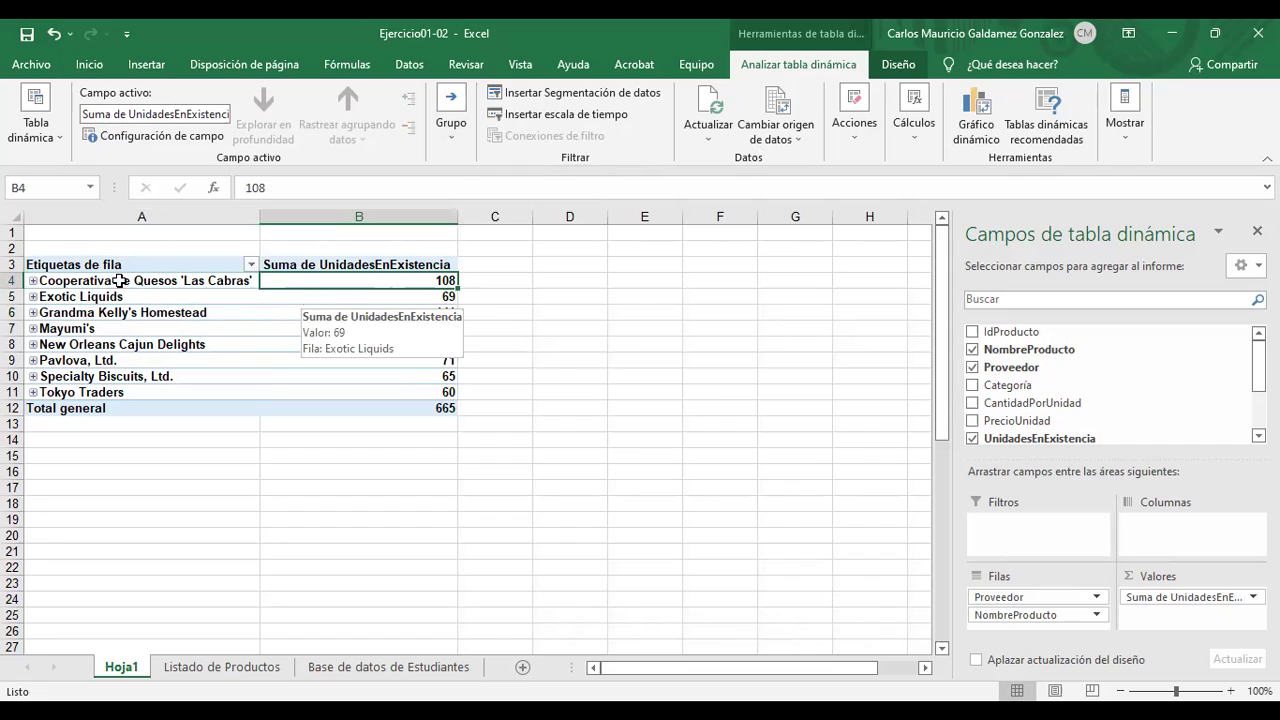
Expand Cooperativa de Quesos 'Las Cabras' and examine its Queso Cabrales and Queso Manchego La Pastora rows.
left_click(33, 281)
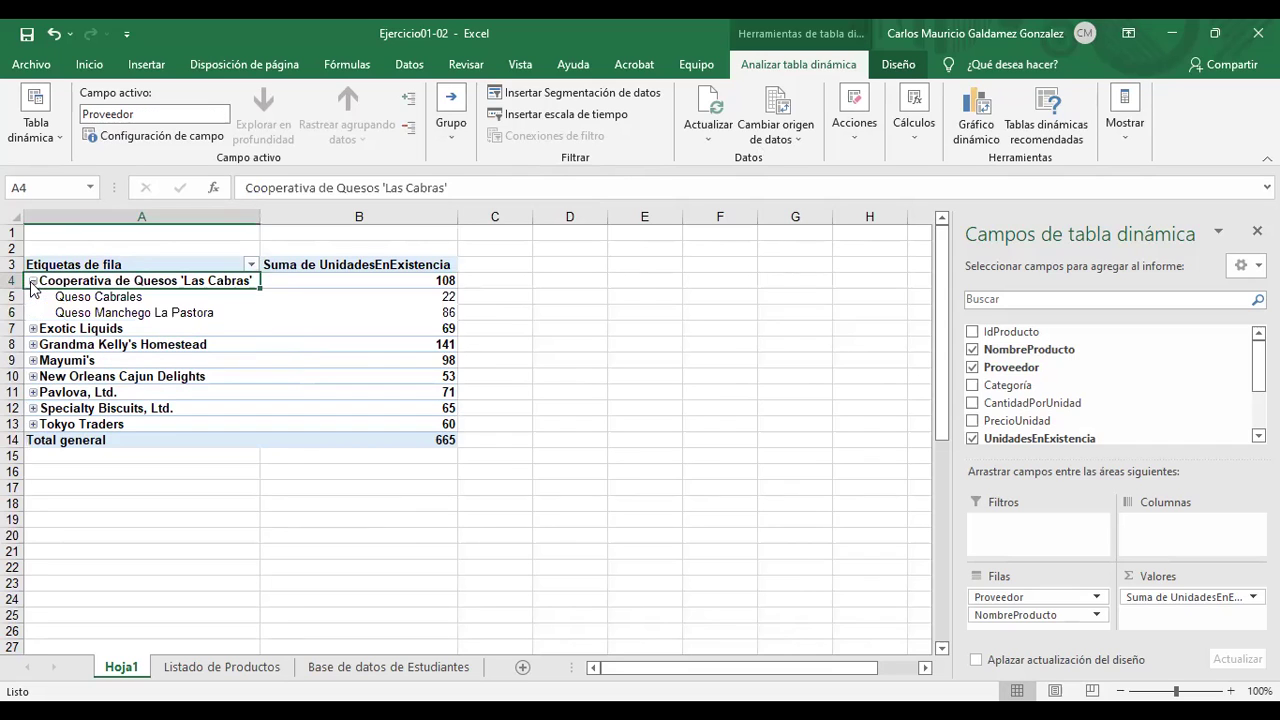
left_click_drag(128, 297, 112, 316)
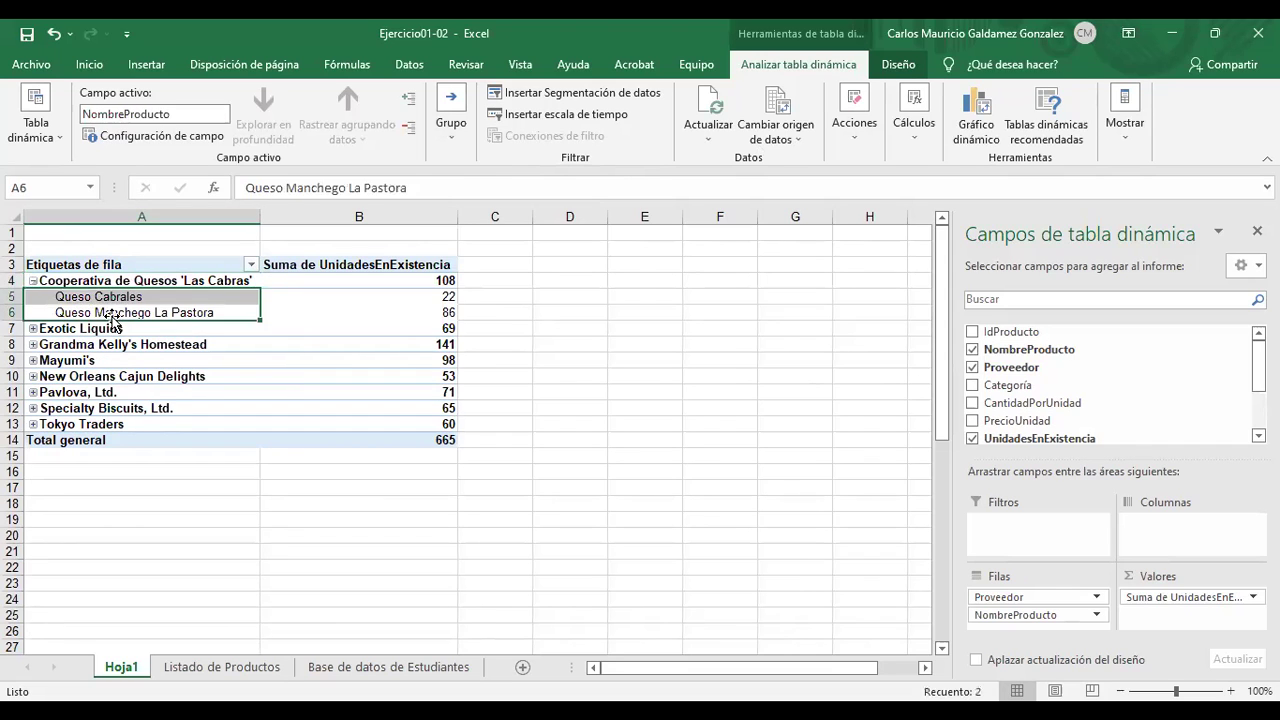
left_click(100, 297)
left_click(127, 315)
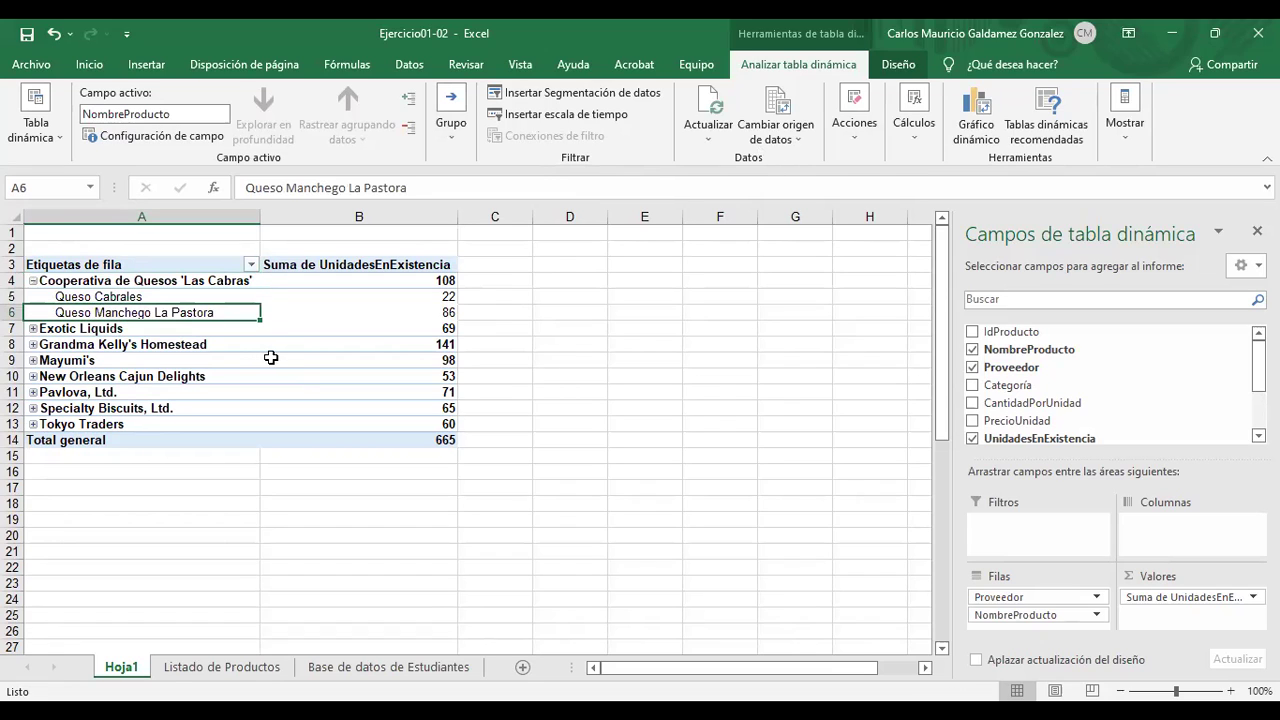
mouse_move(271, 358)
Try NombreProducto as a column field, look across the resulting layout, and return it to the rows below Proveedor.
left_click_drag(1004, 618, 1163, 545)
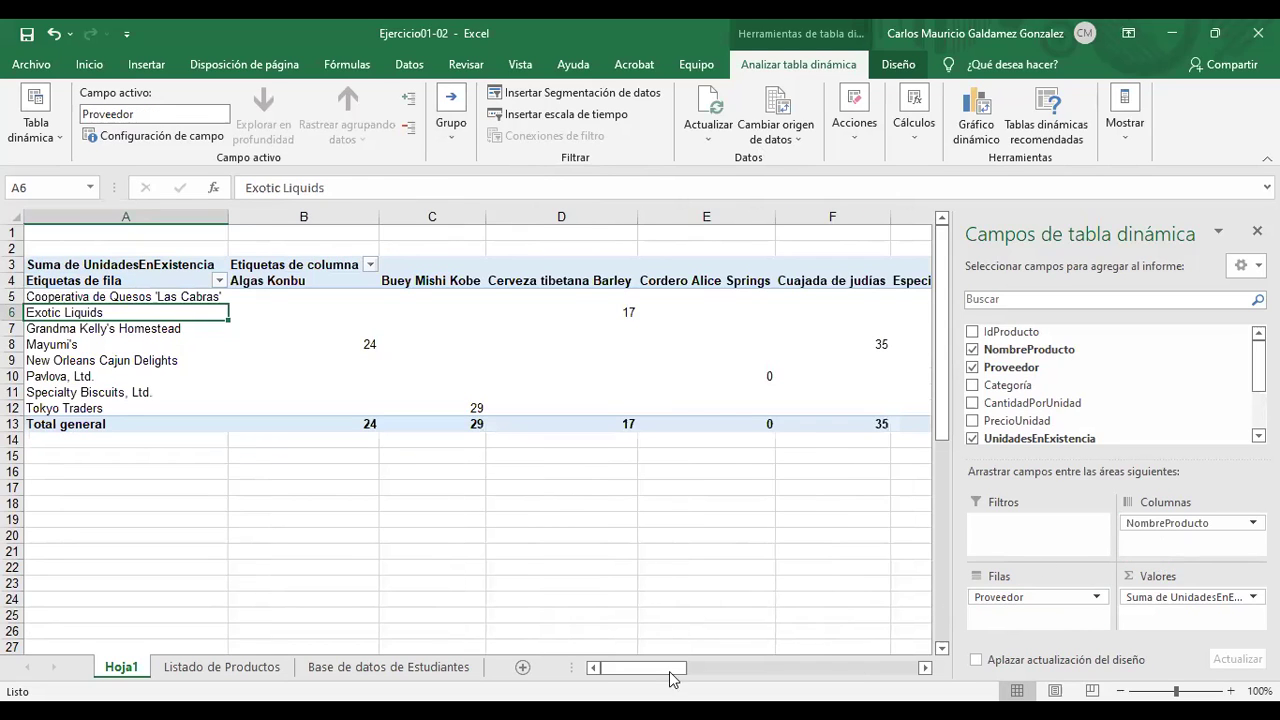
left_click_drag(667, 669, 604, 670)
left_click_drag(1160, 525, 1028, 615)
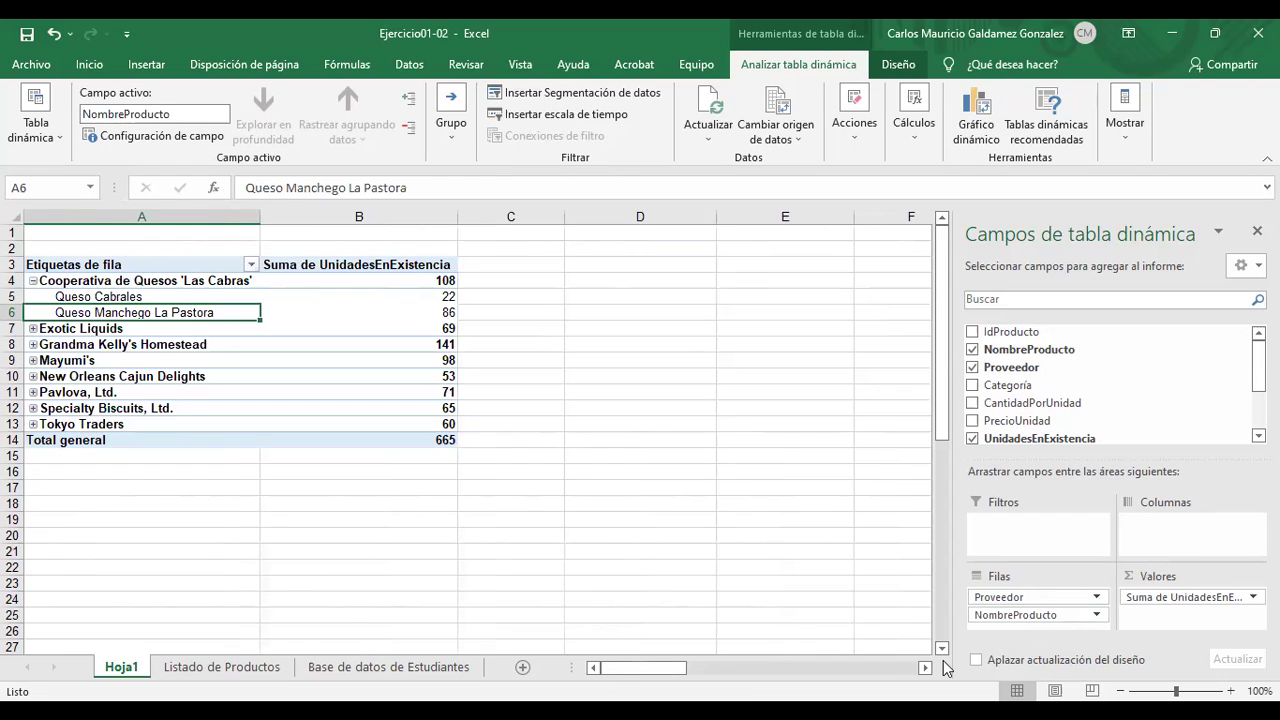
Try Proveedor as a column field, inspect the cells under the first supplier, and return it to the rows above NombreProducto.
left_click_drag(1008, 598, 1166, 540)
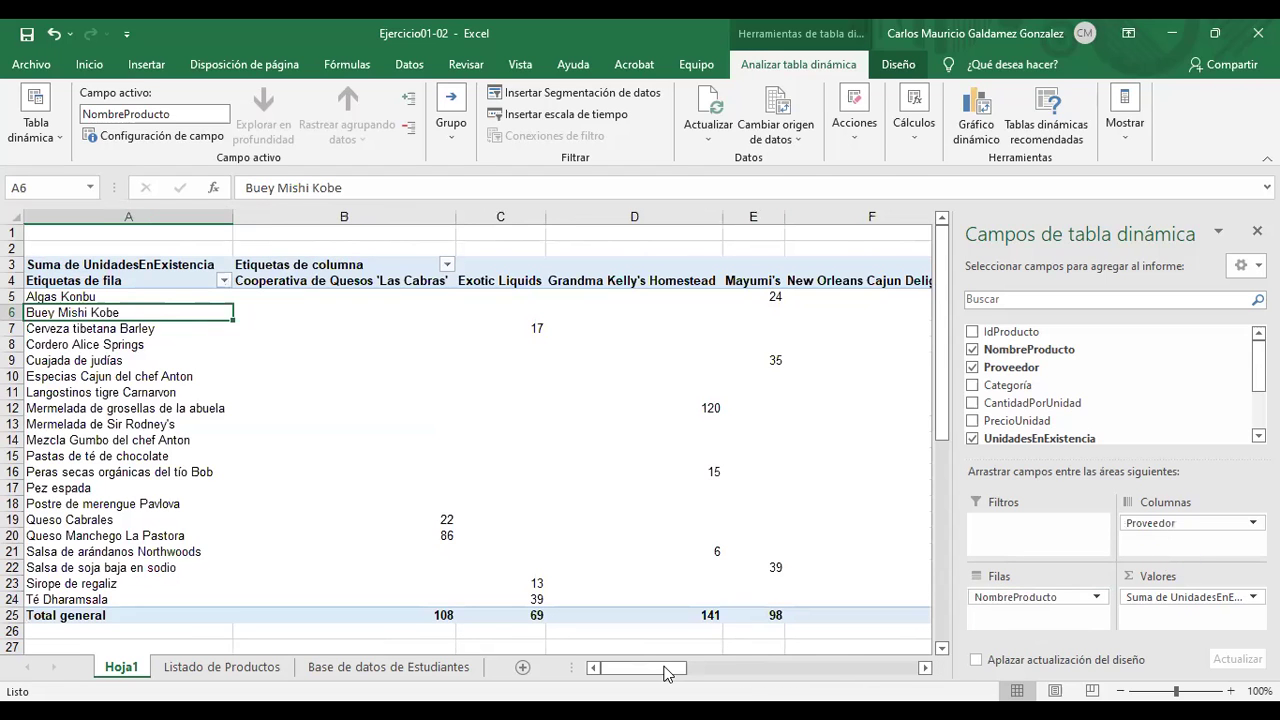
mouse_move(665, 673)
left_mouse_down()
mouse_move(710, 670)
mouse_move(647, 674)
left_mouse_up()
left_click_drag(362, 298, 329, 499)
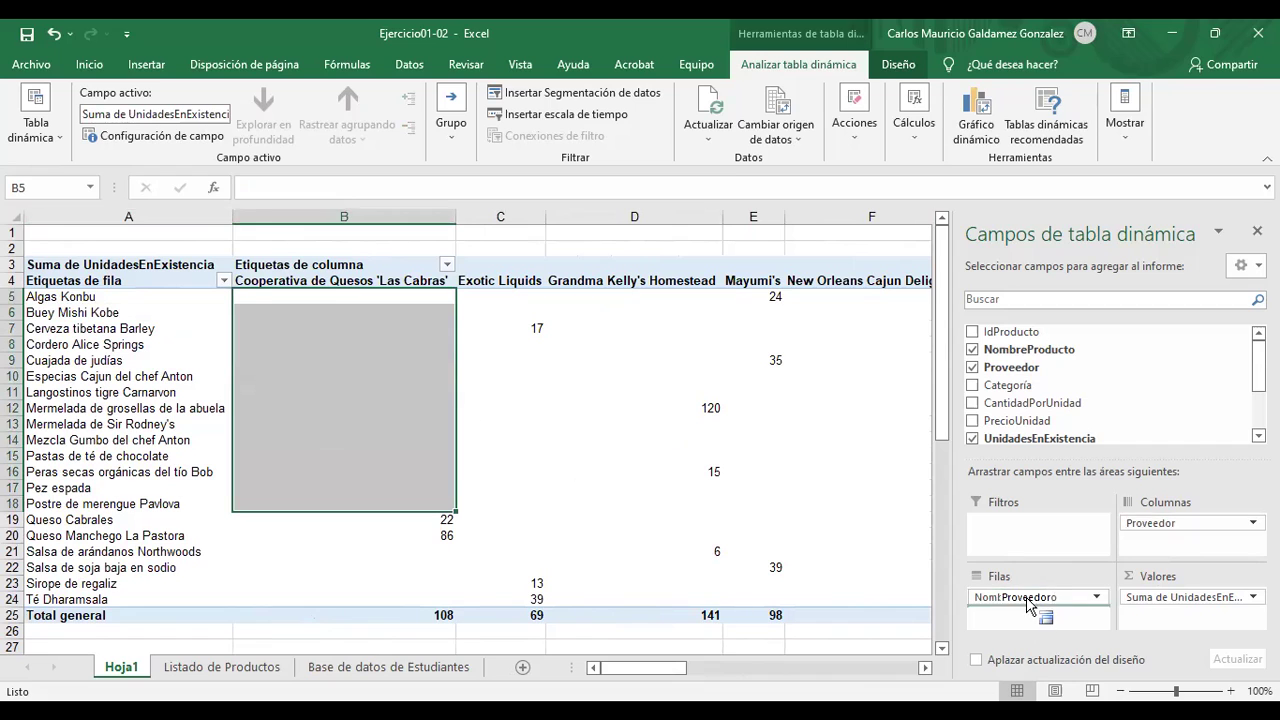
left_click_drag(1022, 592, 1022, 590)
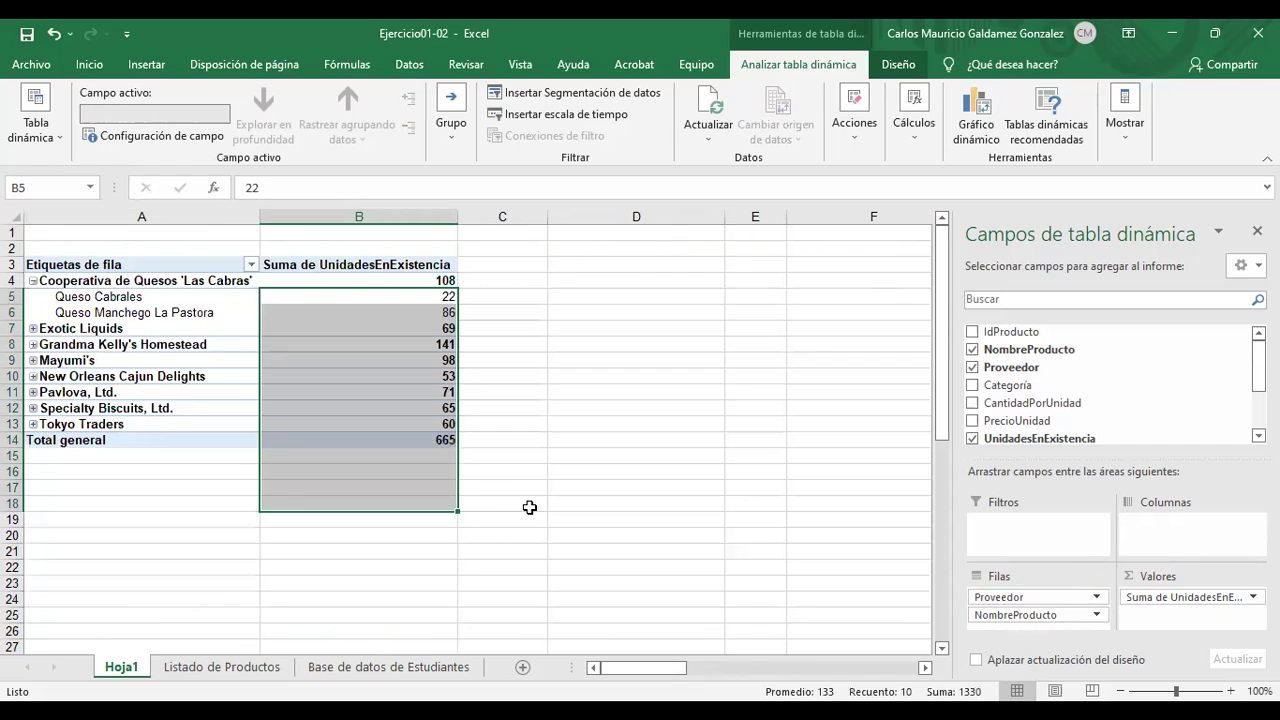
left_click(322, 406)
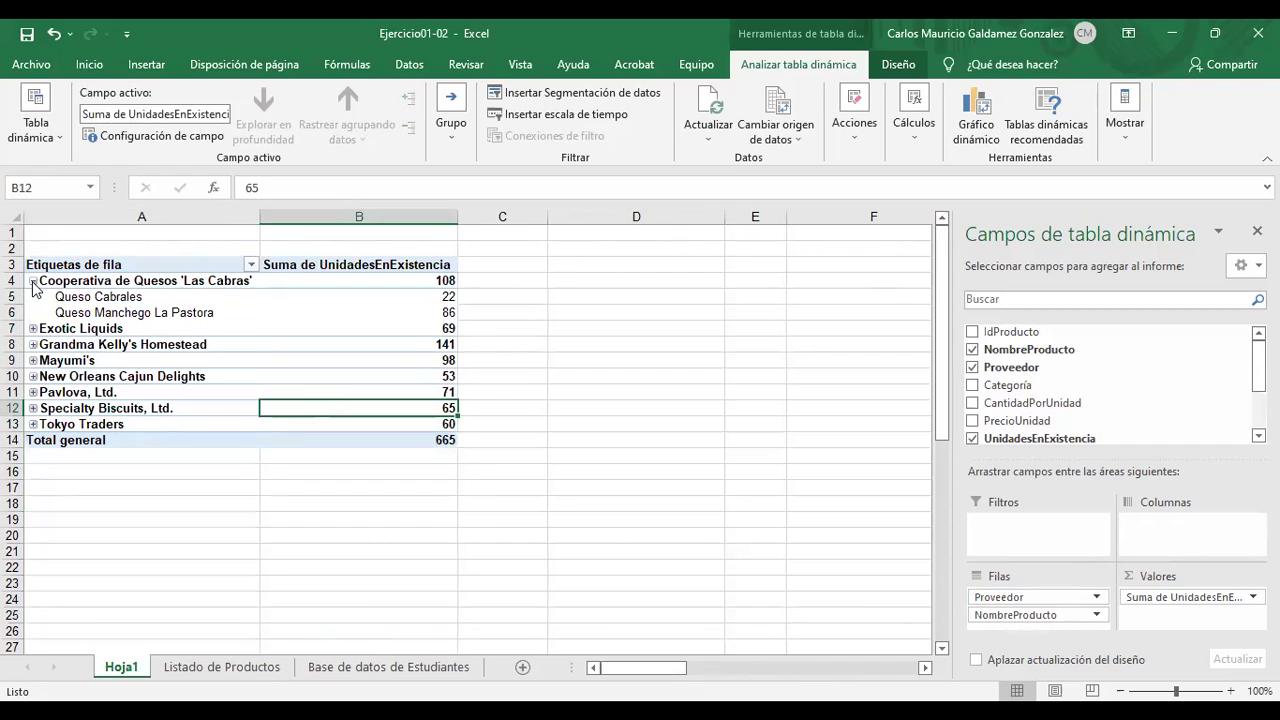
Expand the remaining supplier groups from Exotic Liquids through Tokyo Traders to list all their products.
left_click(33, 329)
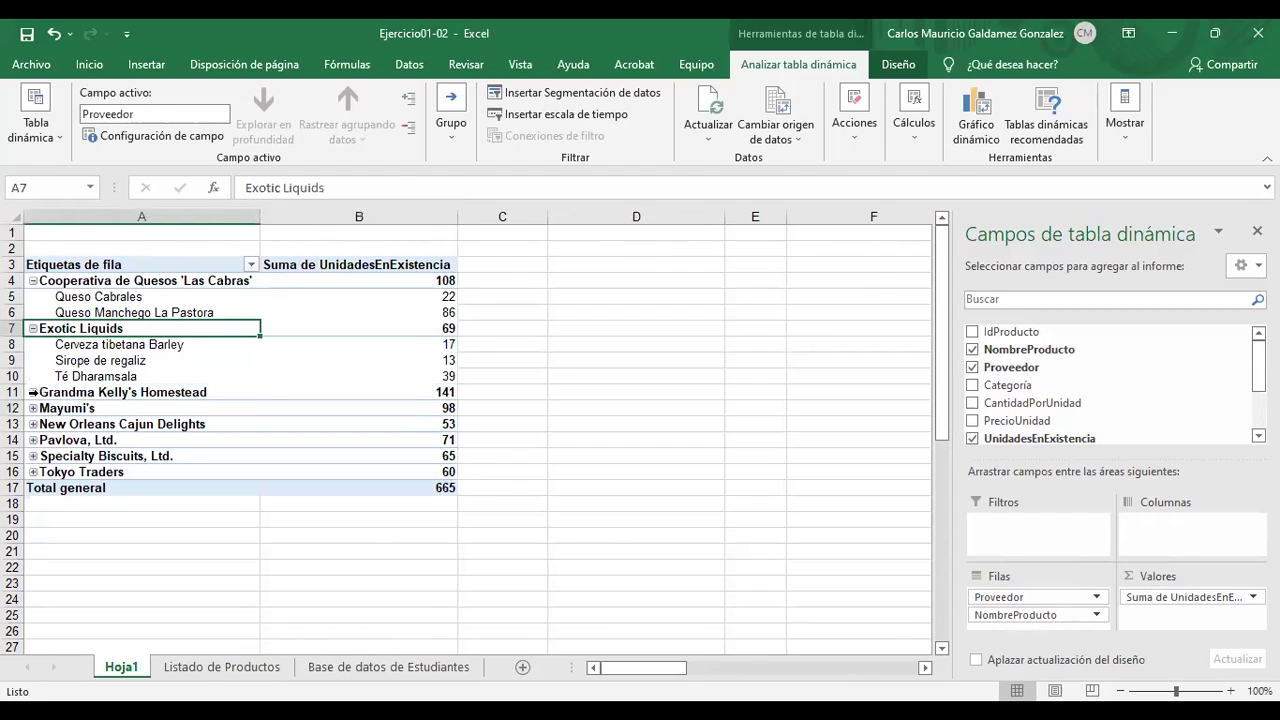
left_click(33, 392)
left_click(33, 393)
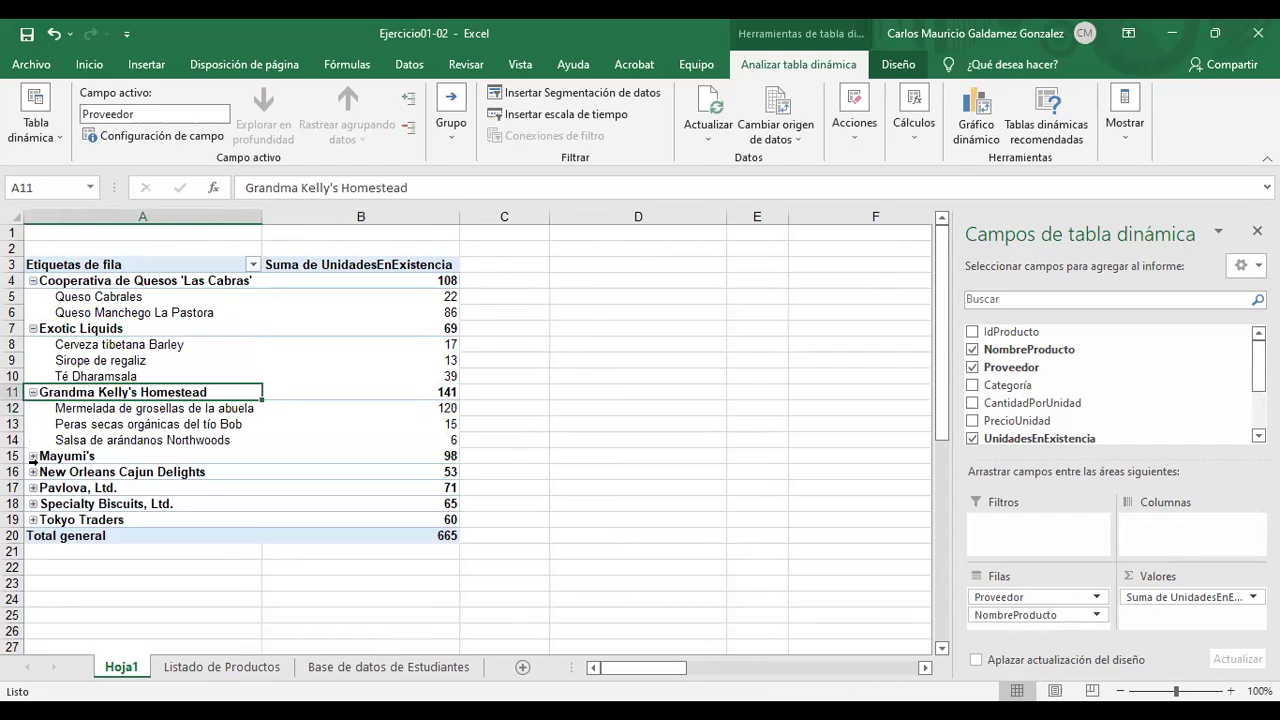
left_click(33, 456)
left_click(33, 456)
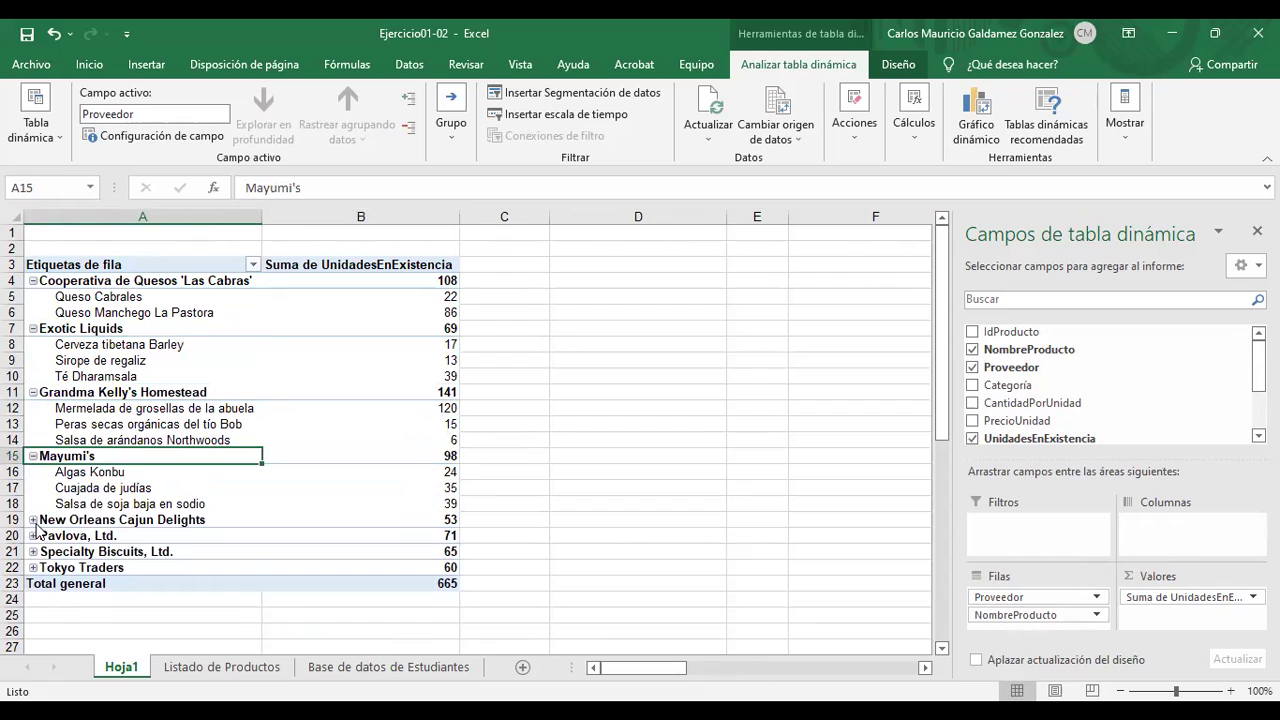
left_click(33, 520)
left_click(33, 567)
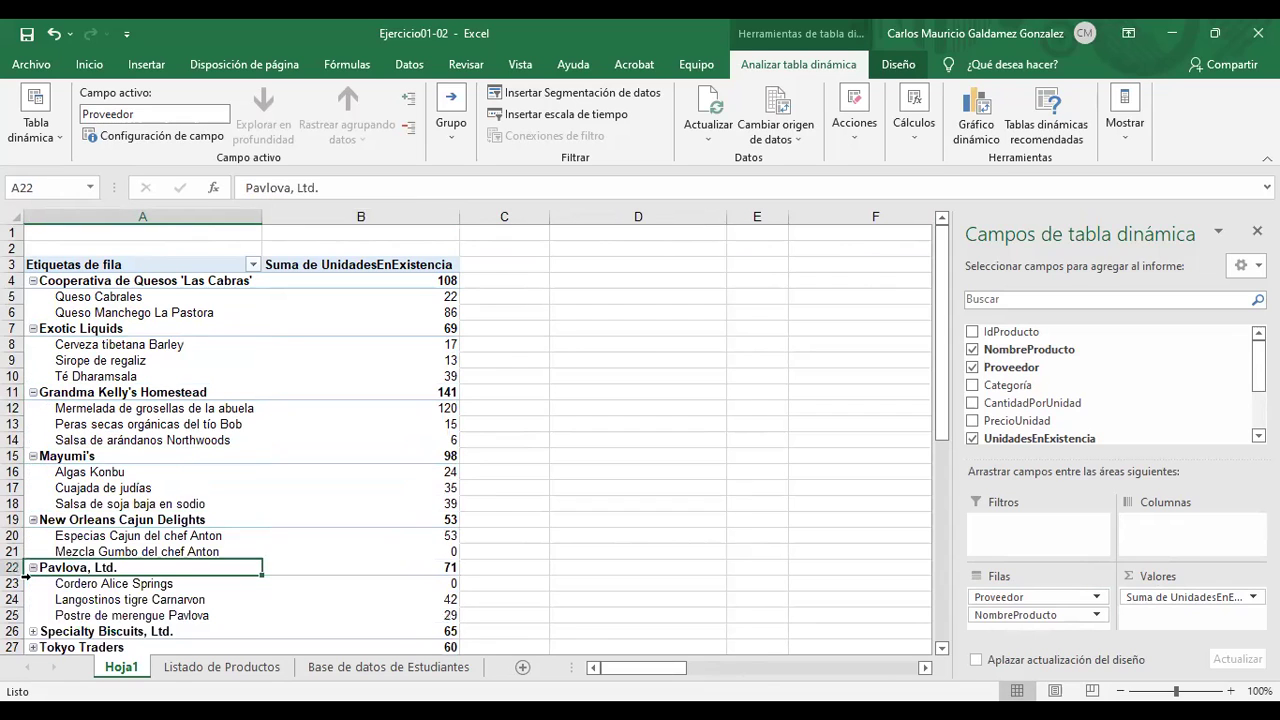
left_click(33, 631)
scroll(50, 613, "down", 2)
scroll(50, 613, "down", 1)
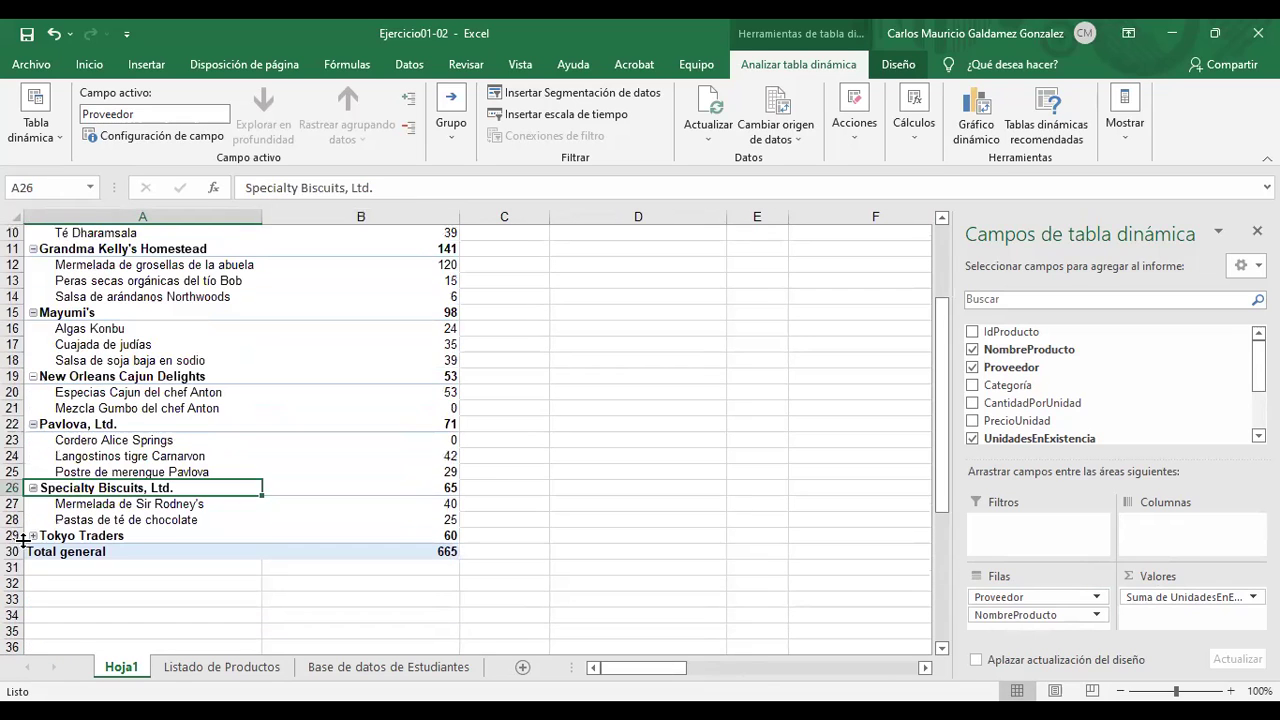
left_click(33, 531)
scroll(582, 543, "up", 3)
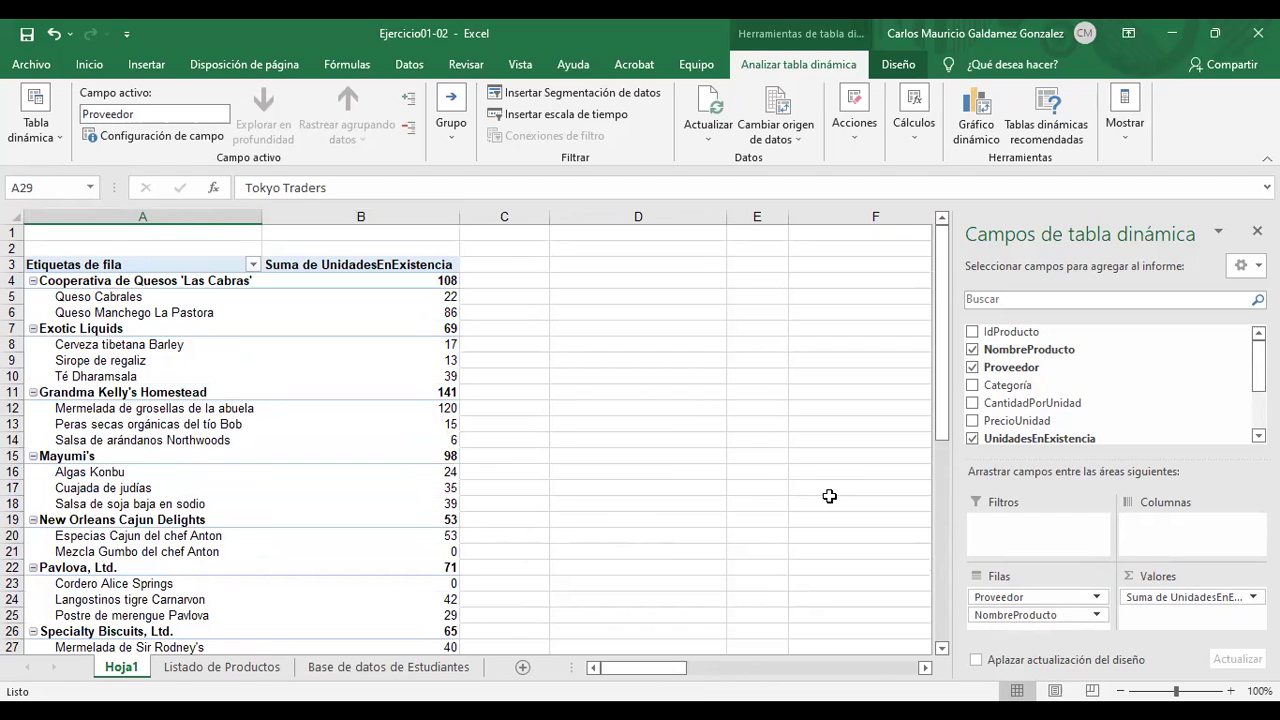
Review the field list and the summed UnidadesEnExistencia values for the first supplier and its products in the PivotTable.
scroll(1124, 414, "down", 2)
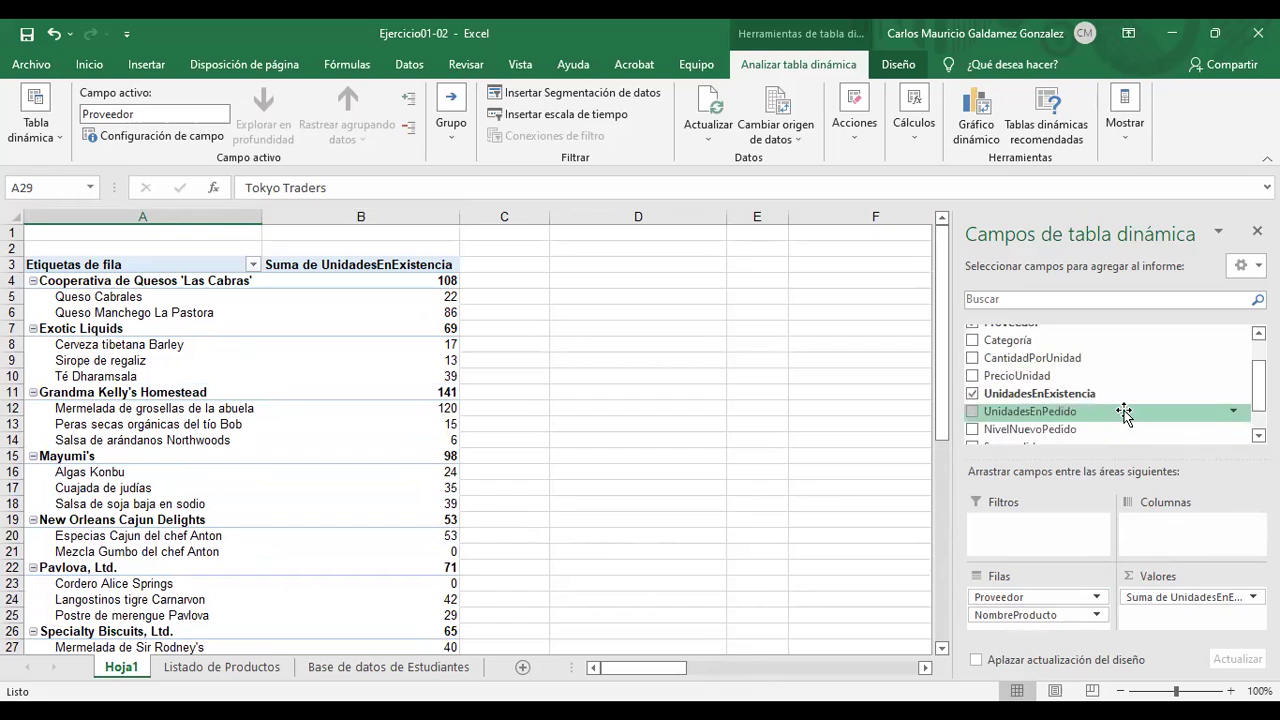
scroll(1110, 408, "up", 2)
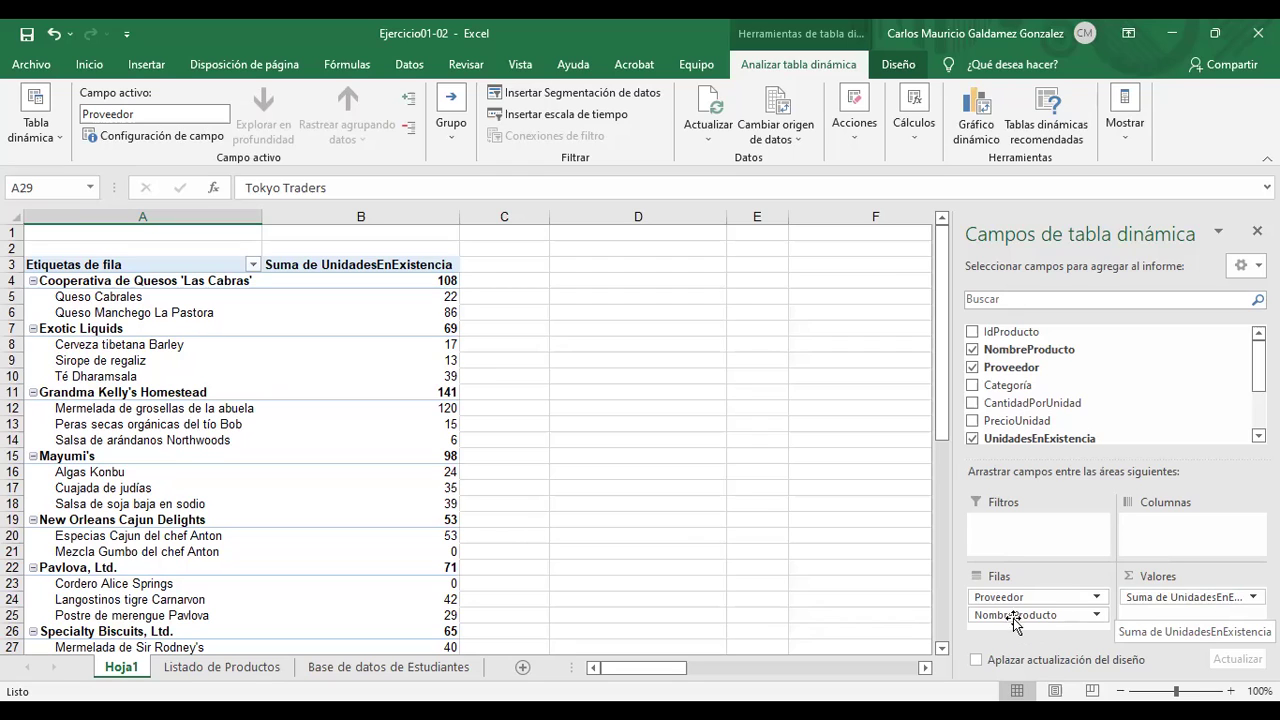
left_click(319, 300)
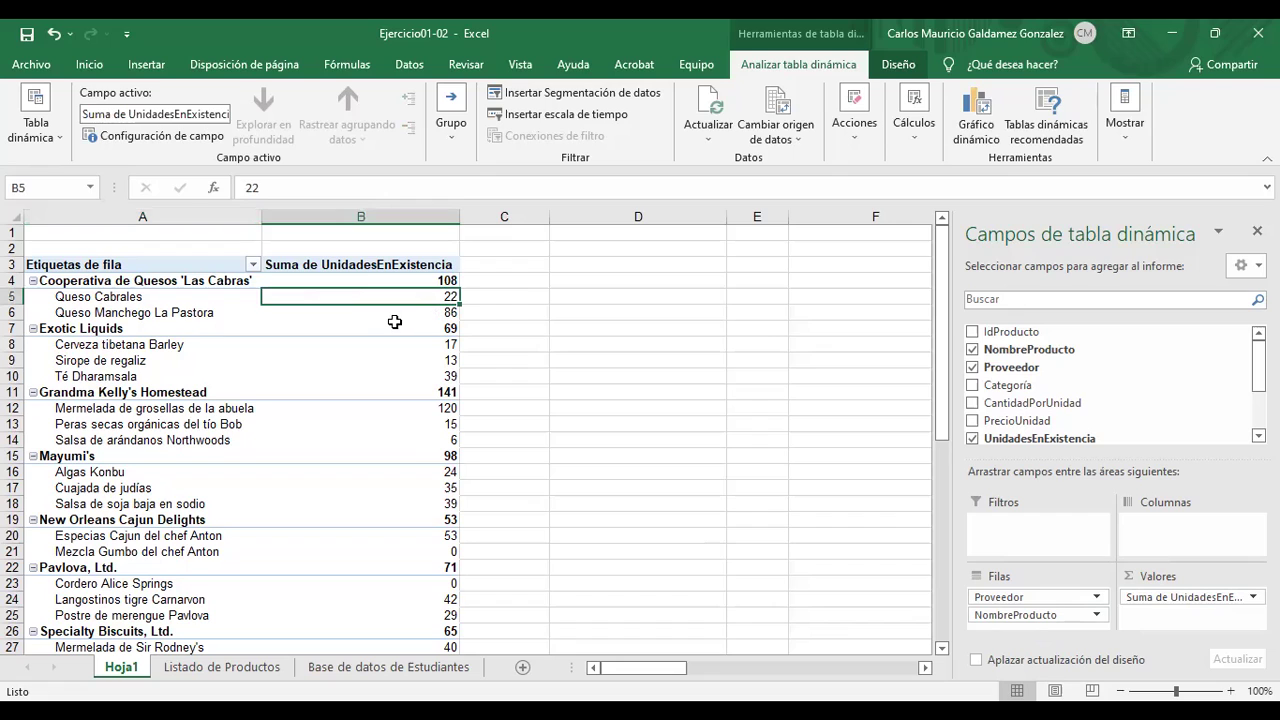
left_click(1160, 597)
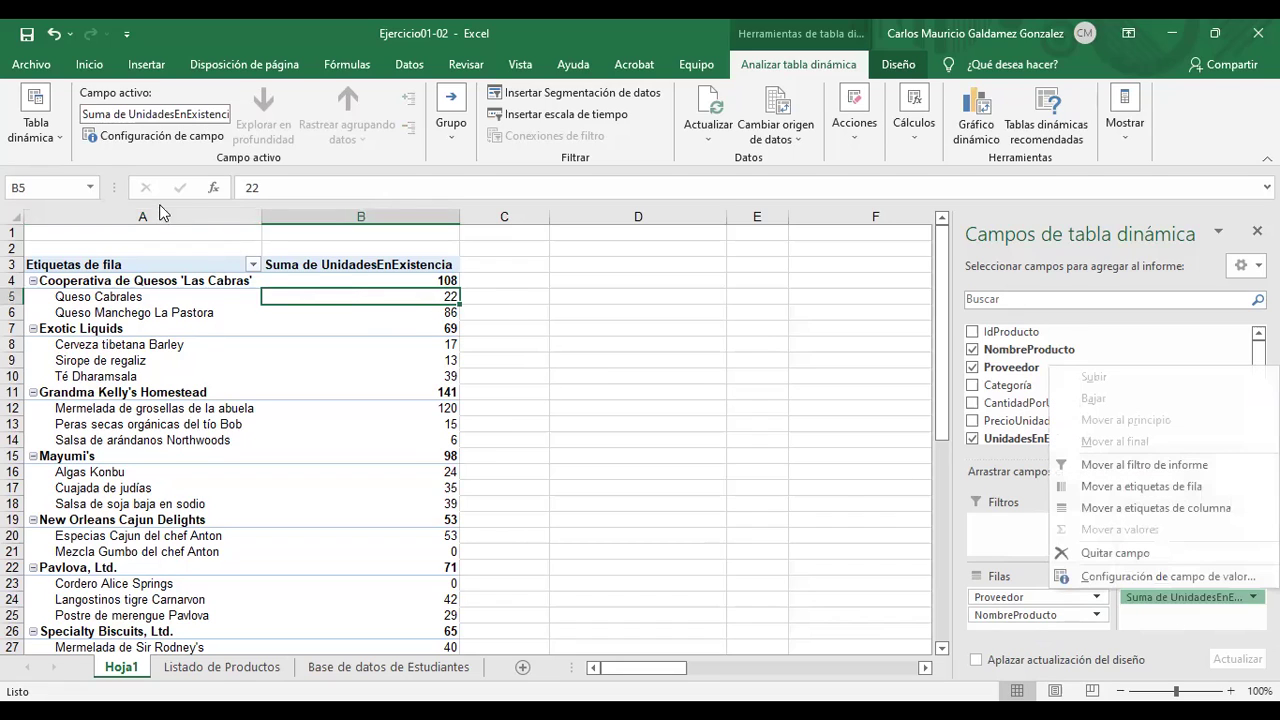
left_click(323, 271)
left_click(323, 271)
left_click(323, 281)
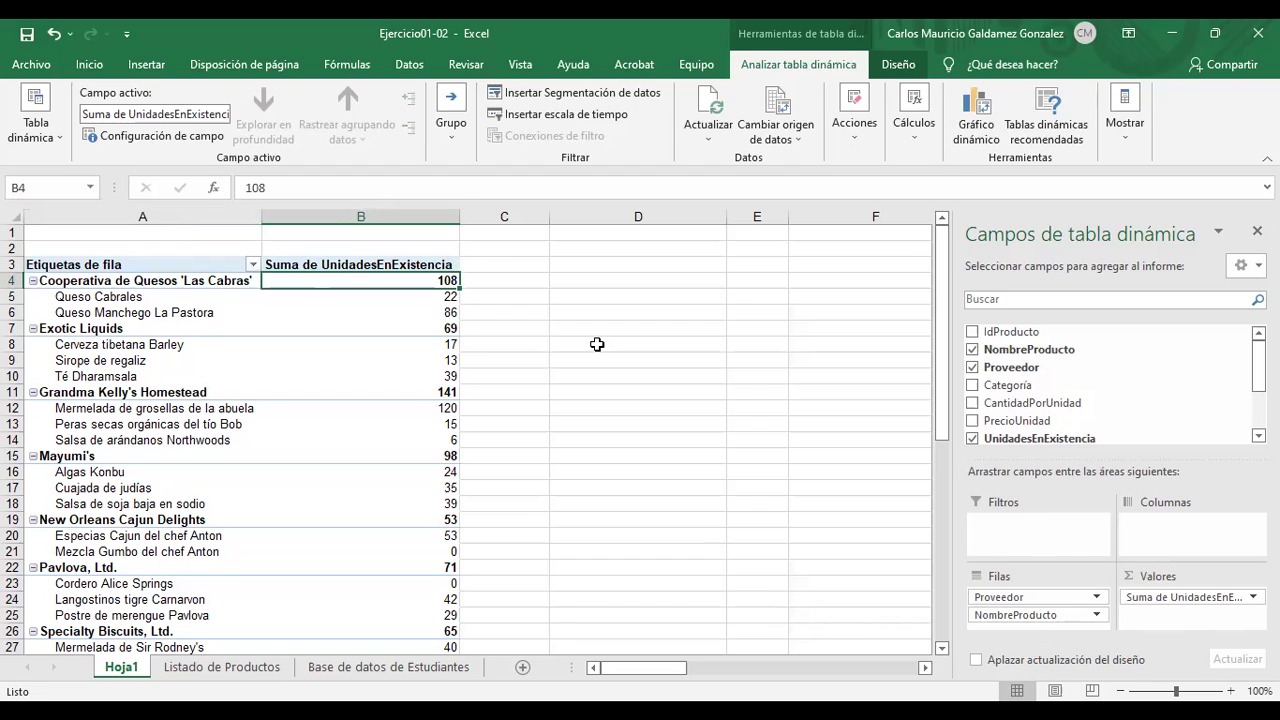
scroll(406, 423, "down", 3)
scroll(406, 423, "up", 3)
Move the Hoja1 sheet after Listado de Productos and reopen the product list sheet.
left_click_drag(297, 652, 292, 658)
left_click(187, 667)
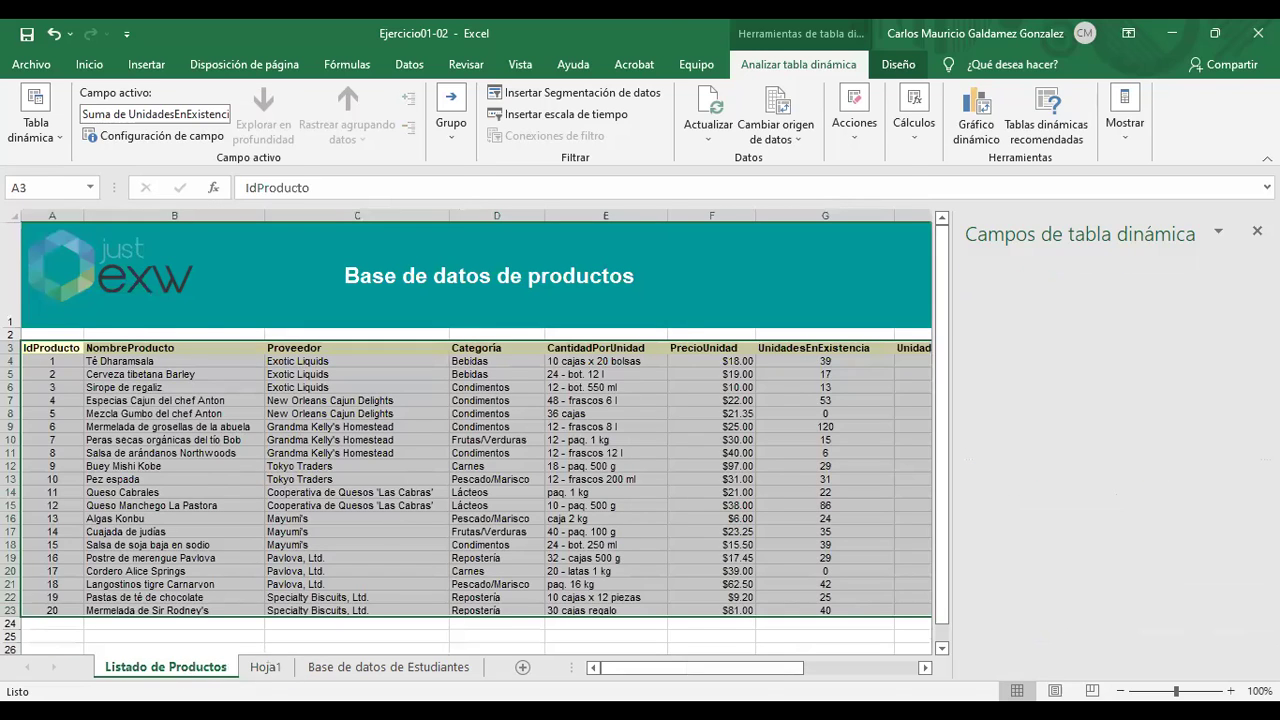
left_click(267, 668)
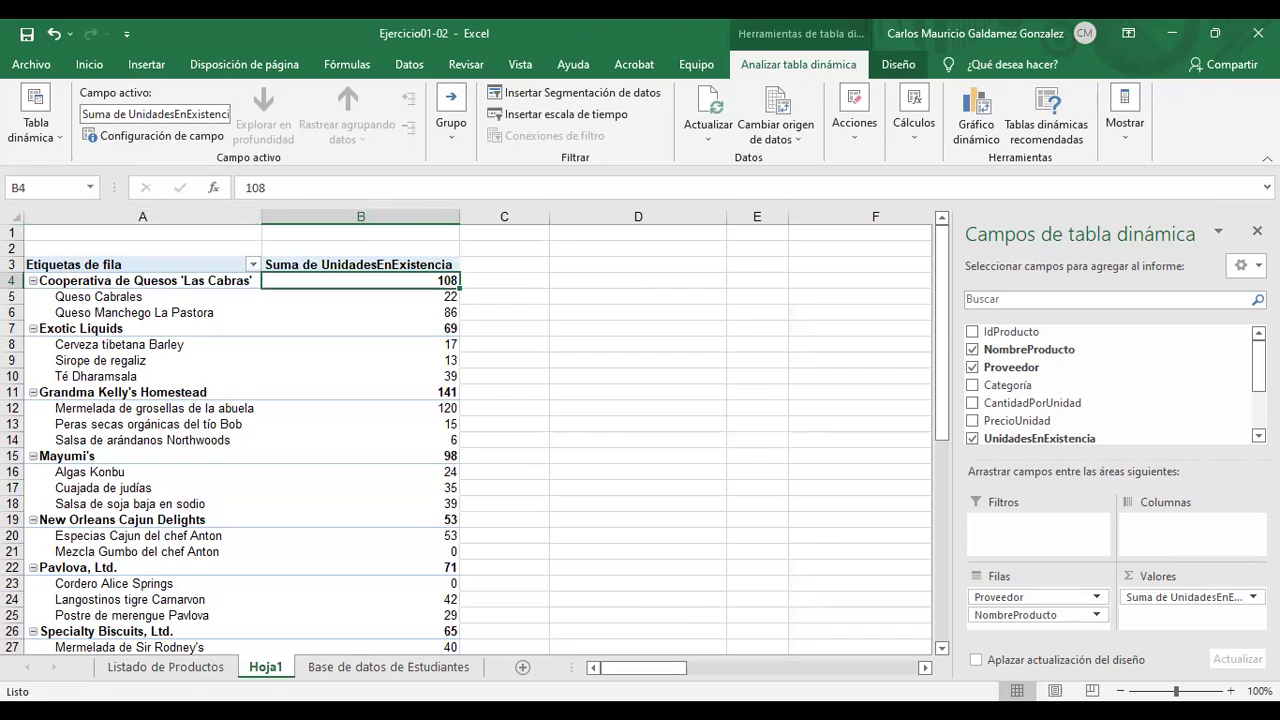
left_click(165, 667)
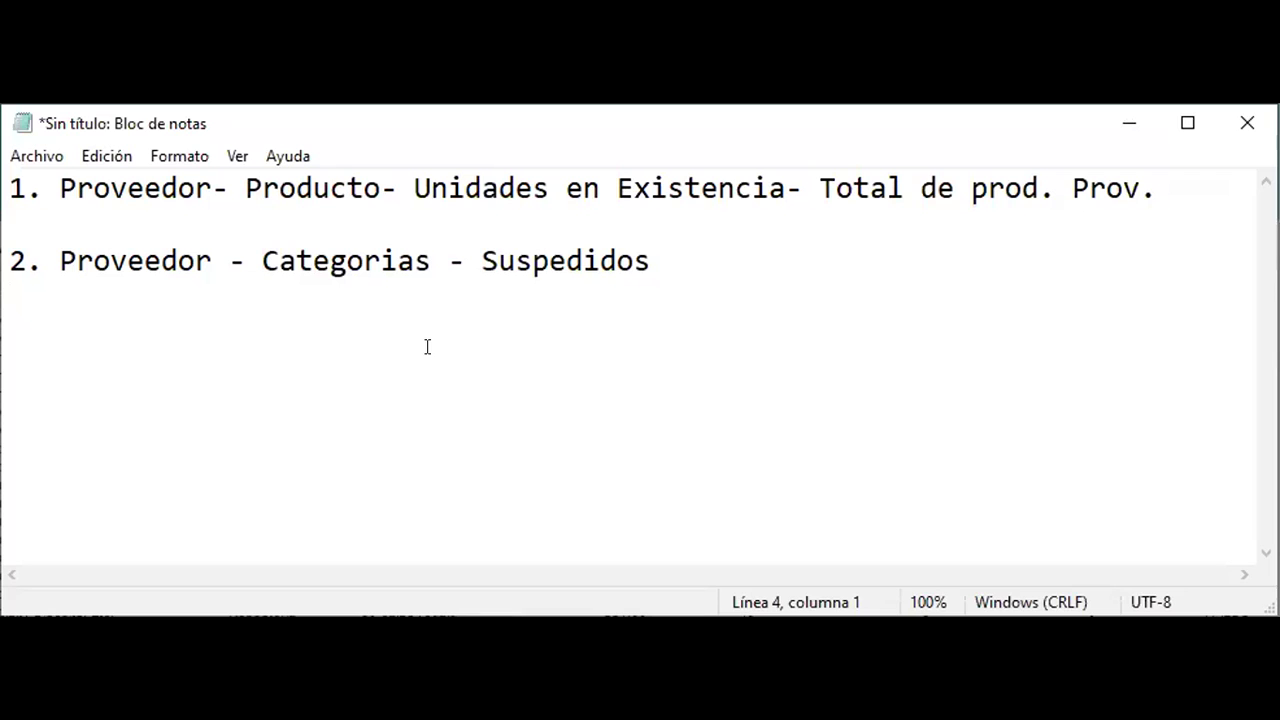
Highlight the second requirement, Proveedor - Categorias - Suspedidos, in the Notepad notes, and create a blank PivotTable from the Excel product list.
left_click_drag(60, 259, 678, 262)
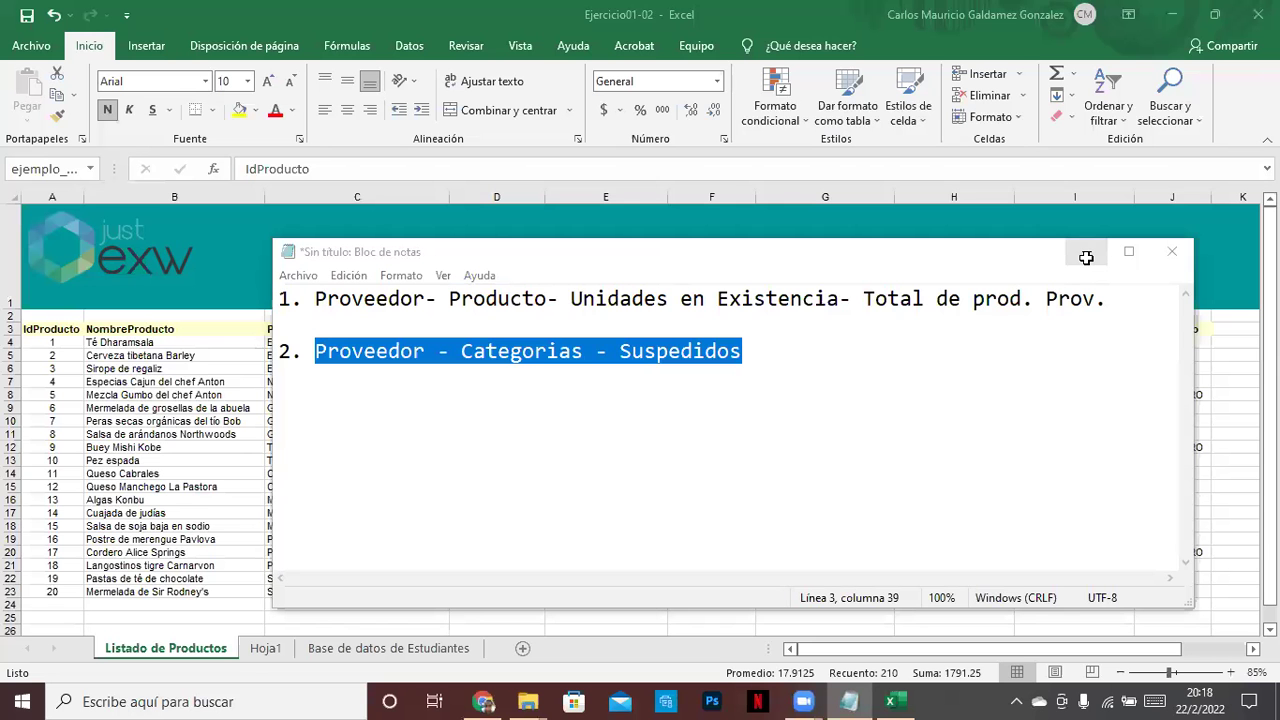
left_click(146, 46)
left_click(148, 342)
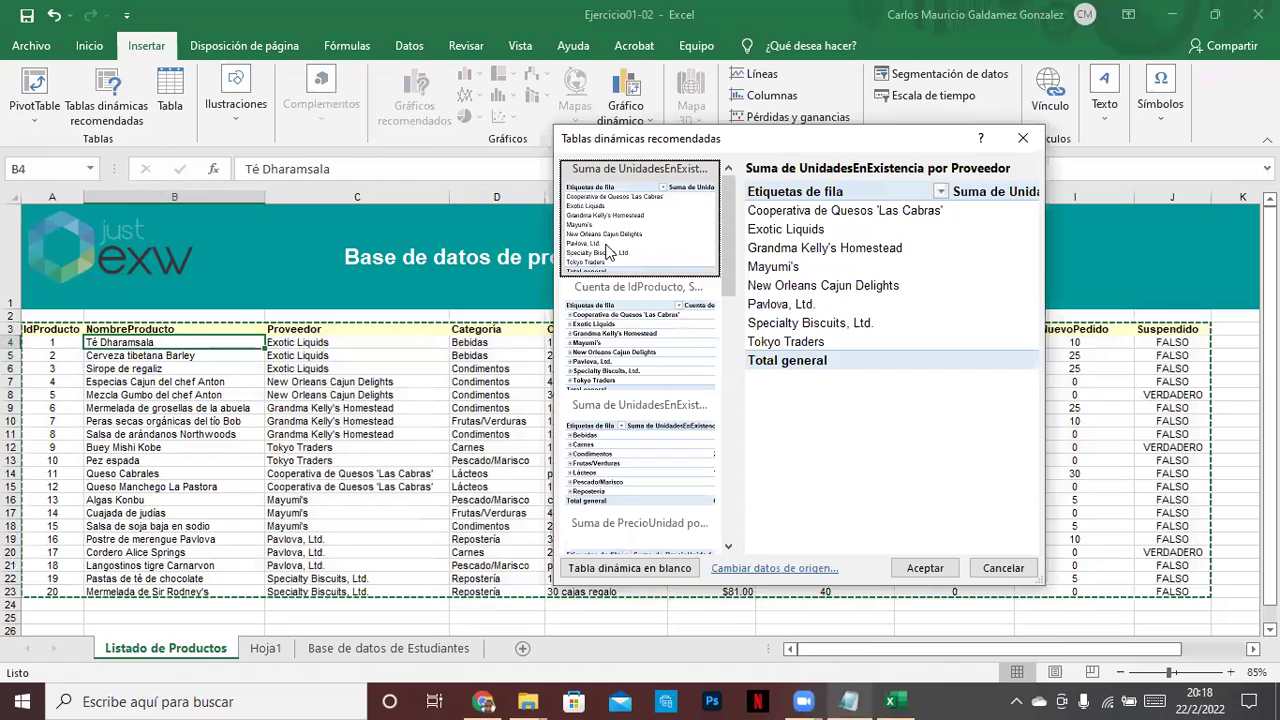
scroll(673, 356, "down", 5)
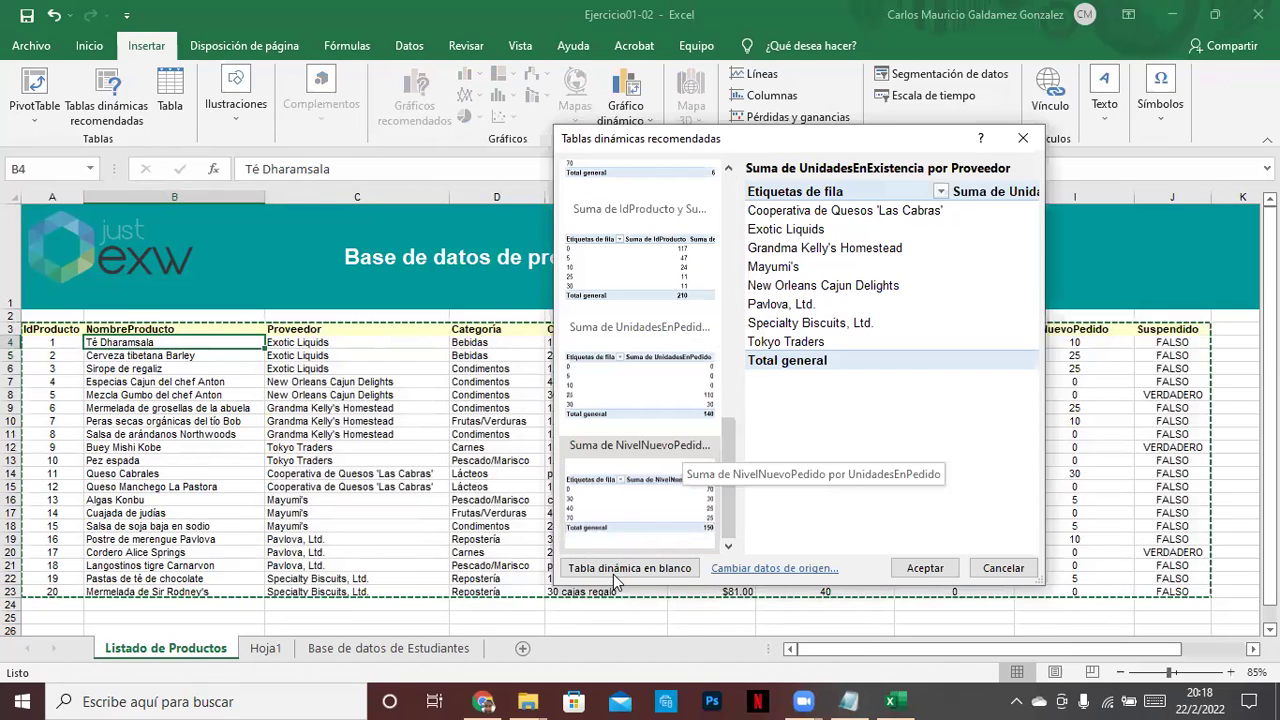
left_click(613, 572)
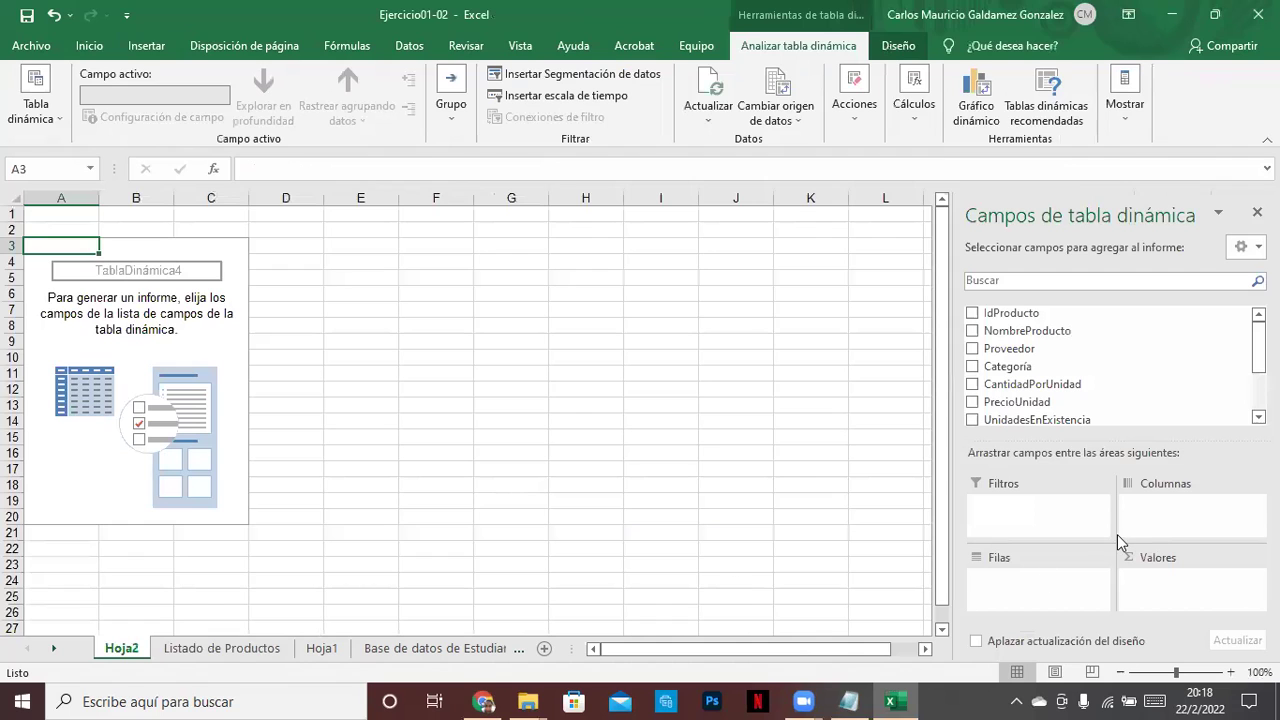
Add Proveedor, Categoría and Suspendido as row fields of the new PivotTable and look through the grouped rows.
left_click(846, 700)
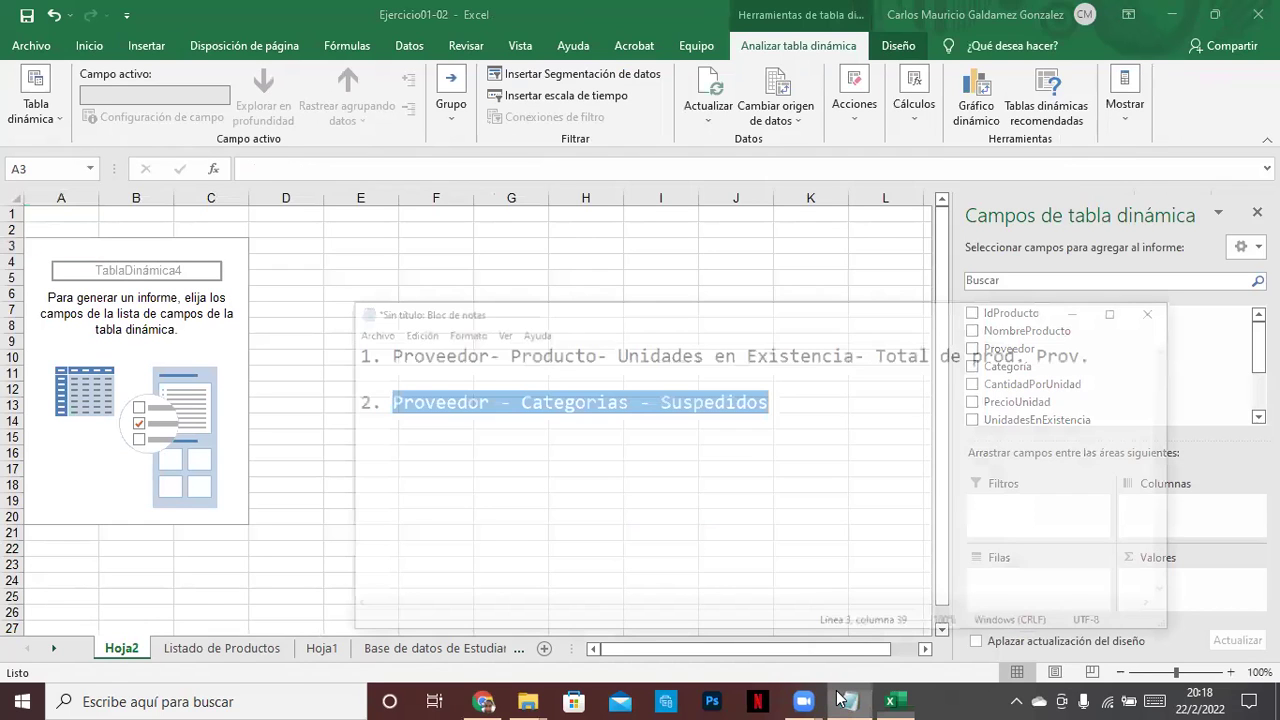
scroll(990, 395, "down", 2)
left_click(973, 391)
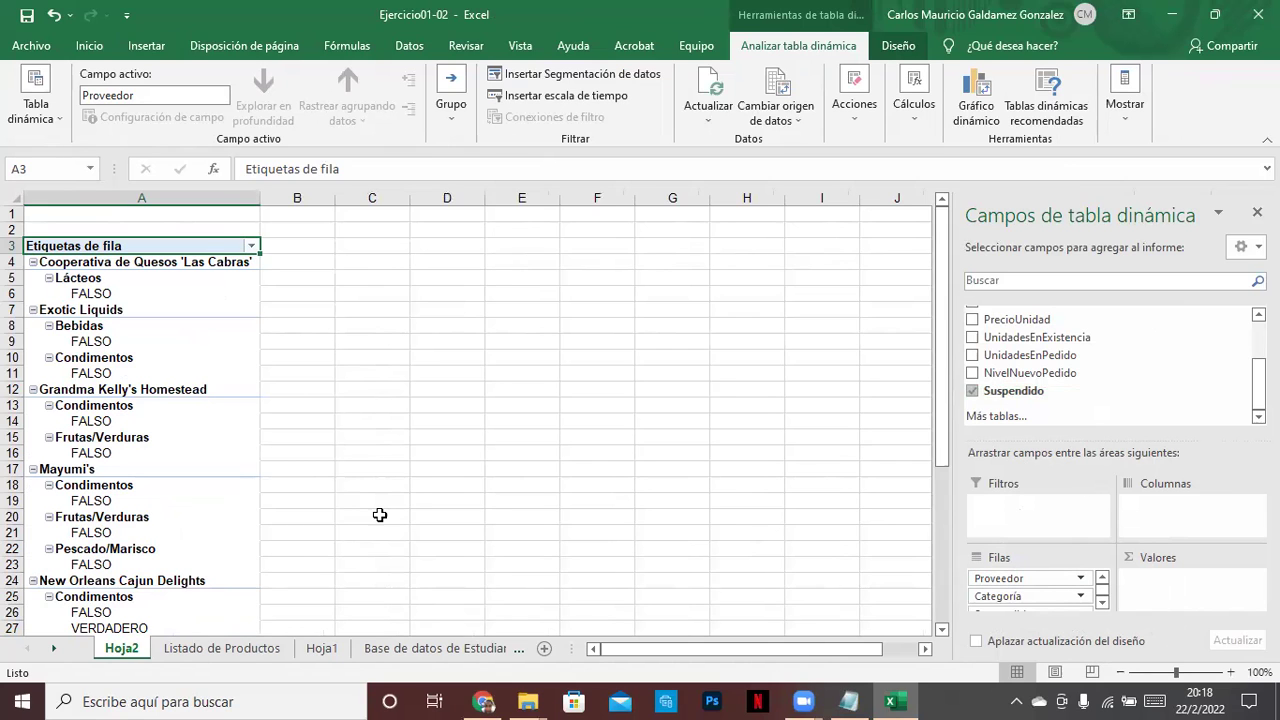
scroll(128, 423, "down", 7)
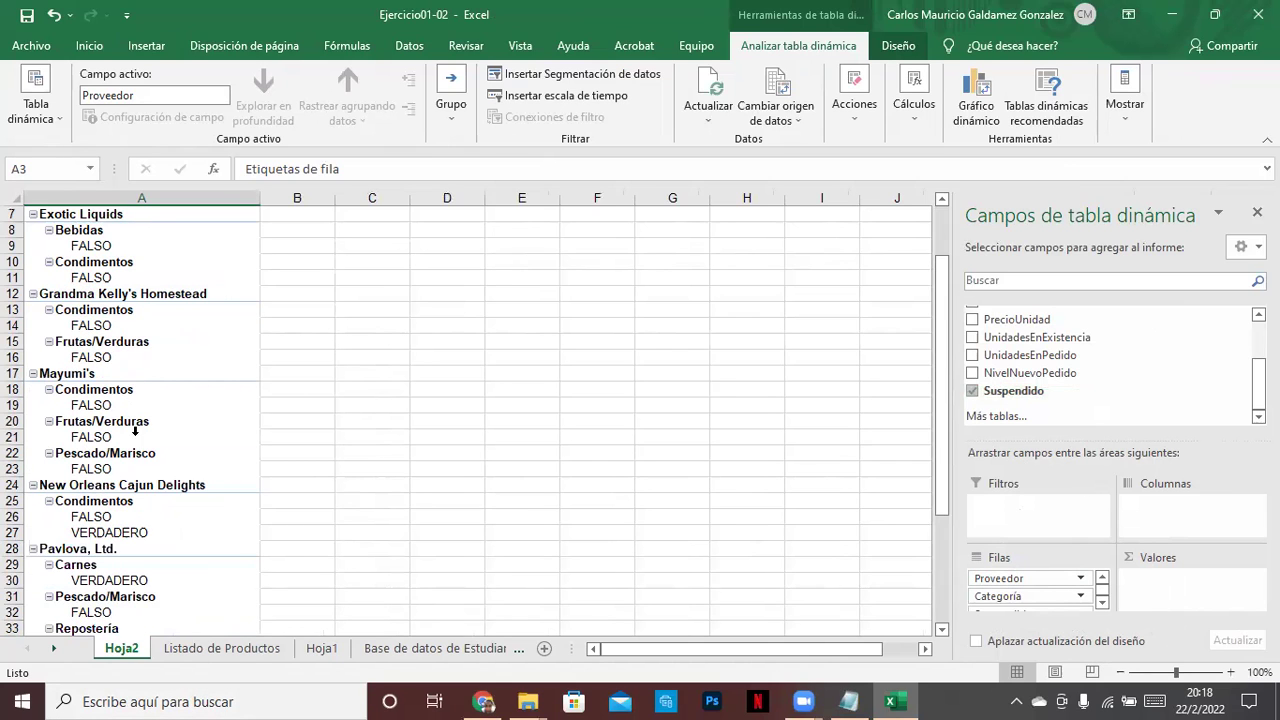
scroll(135, 440, "up", 7)
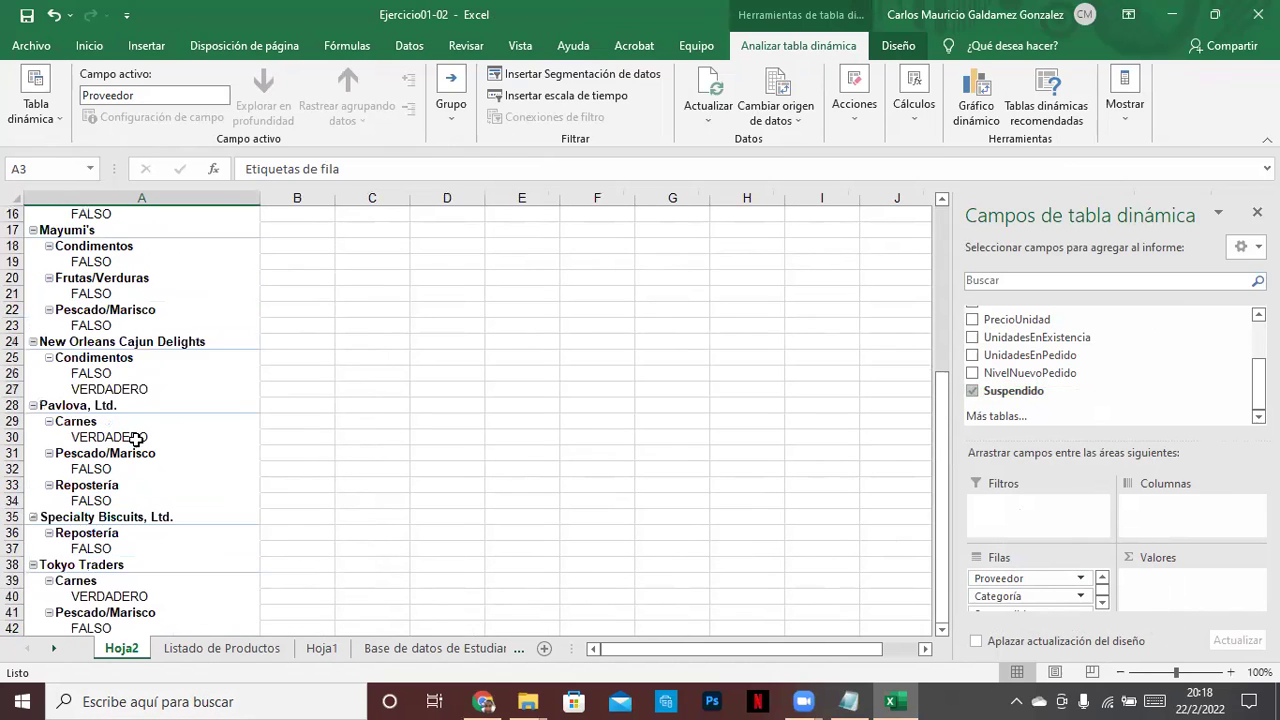
Move Categoría to the column fields and Suspendido to the values, keeping Proveedor in the rows.
left_click(1013, 580)
left_click_drag(997, 600, 1165, 528)
left_click_drag(993, 598, 1168, 588)
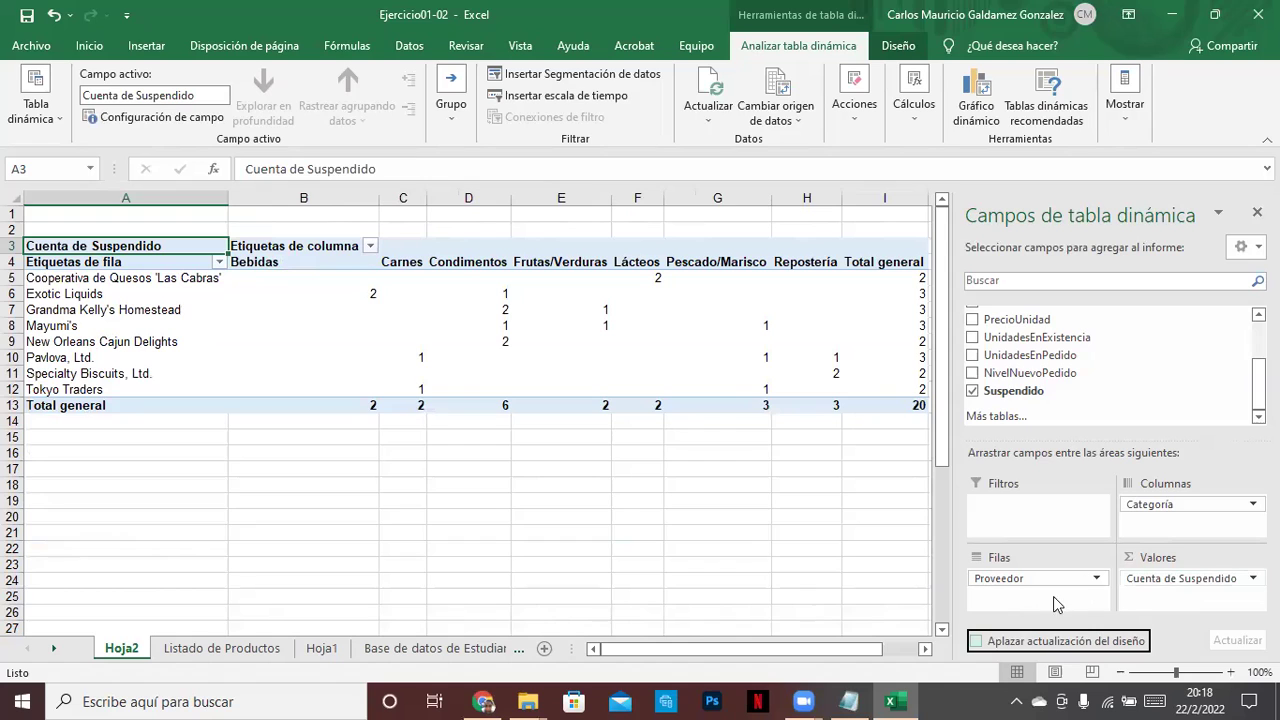
Narrow the field pane and examine the Suspendido counts by supplier and category, especially the Bebidas column and Exotic Liquids.
left_click(925, 652)
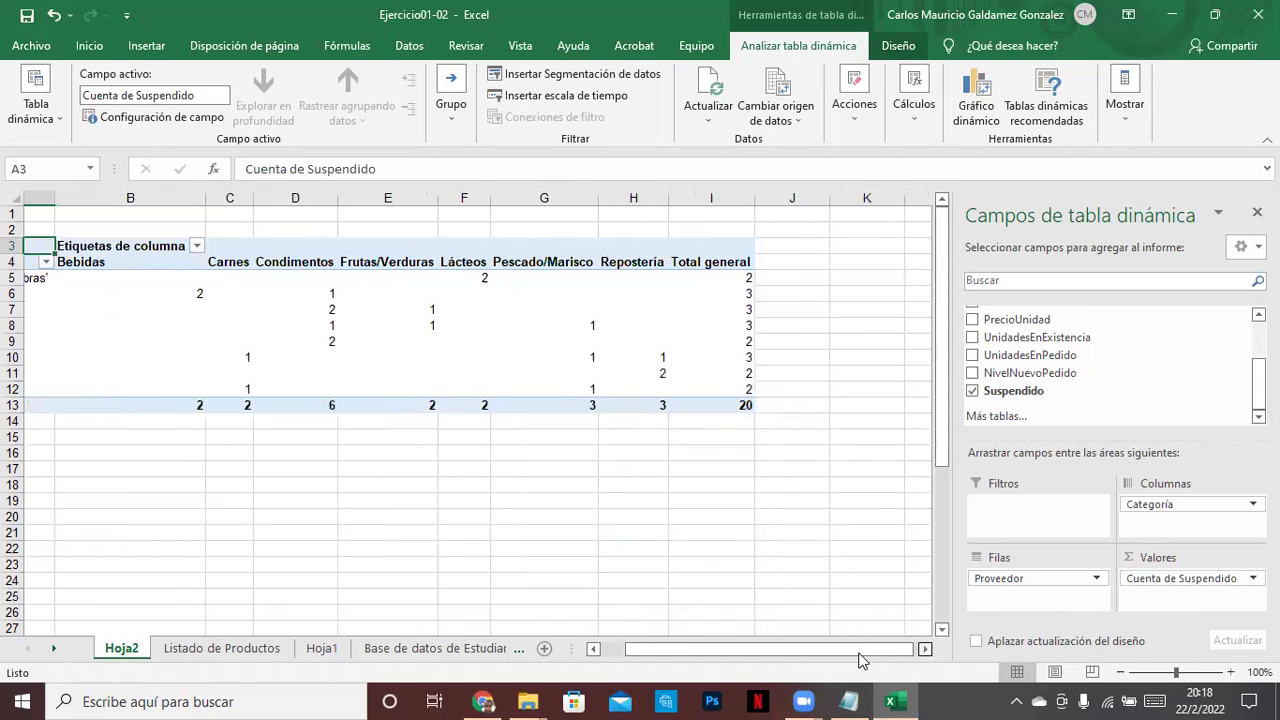
left_click(690, 647)
left_click_drag(945, 501, 988, 503)
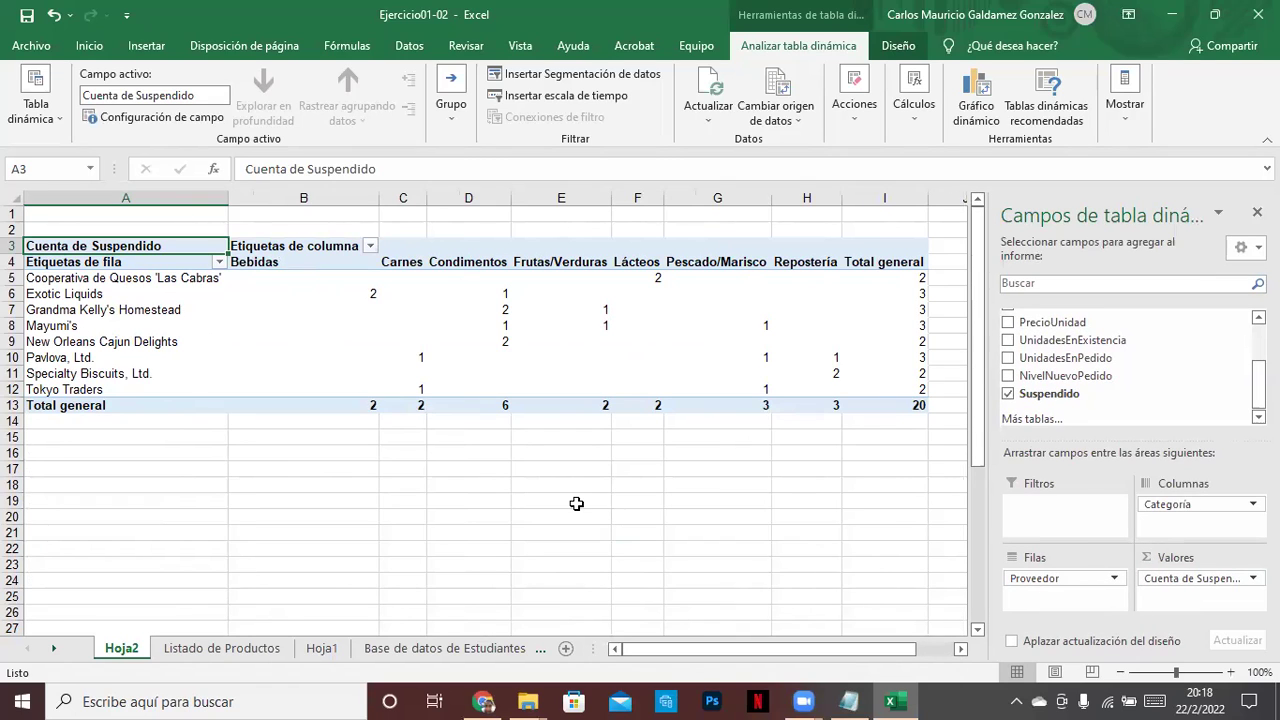
left_click_drag(303, 278, 303, 345)
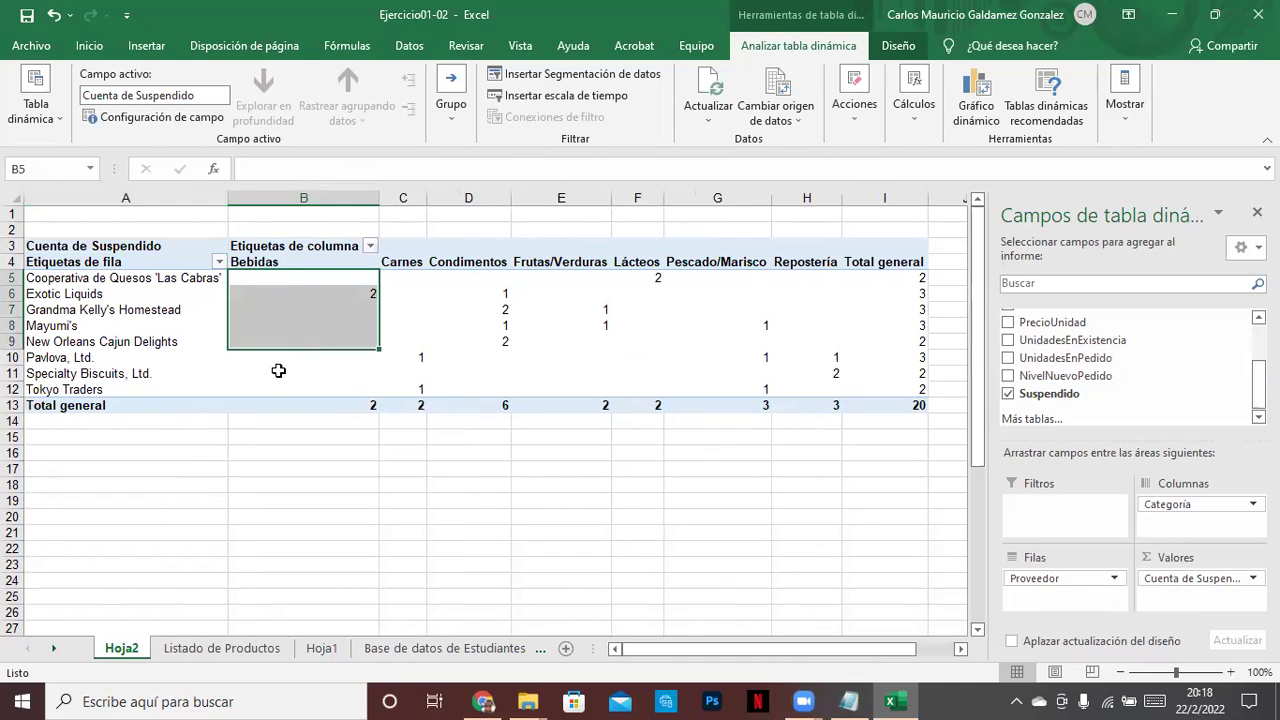
left_click(243, 283)
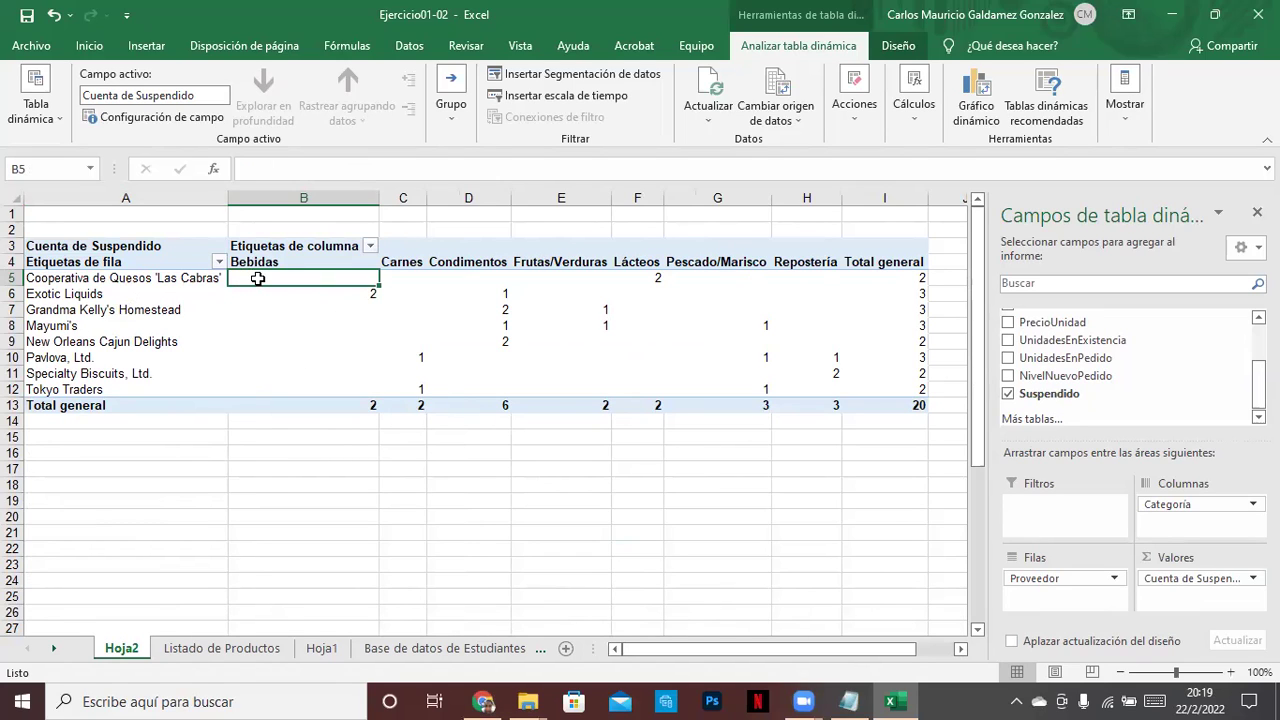
left_click_drag(267, 303, 267, 304)
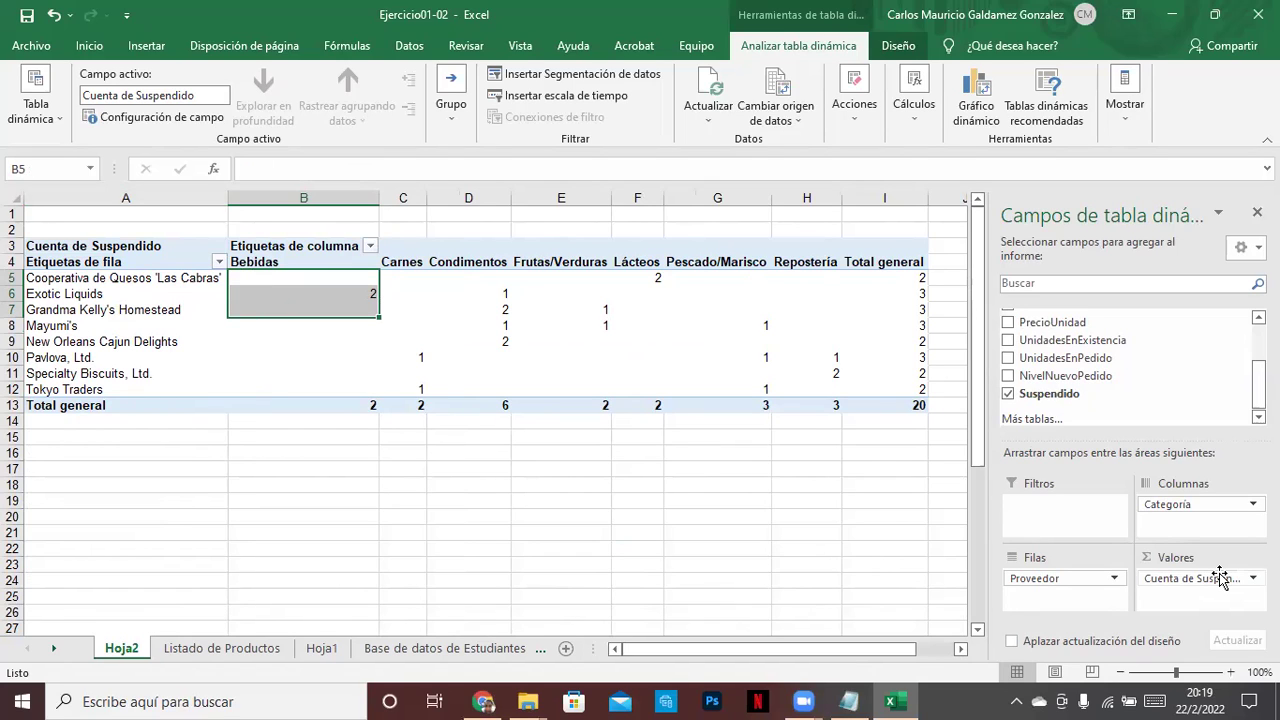
left_click(91, 293)
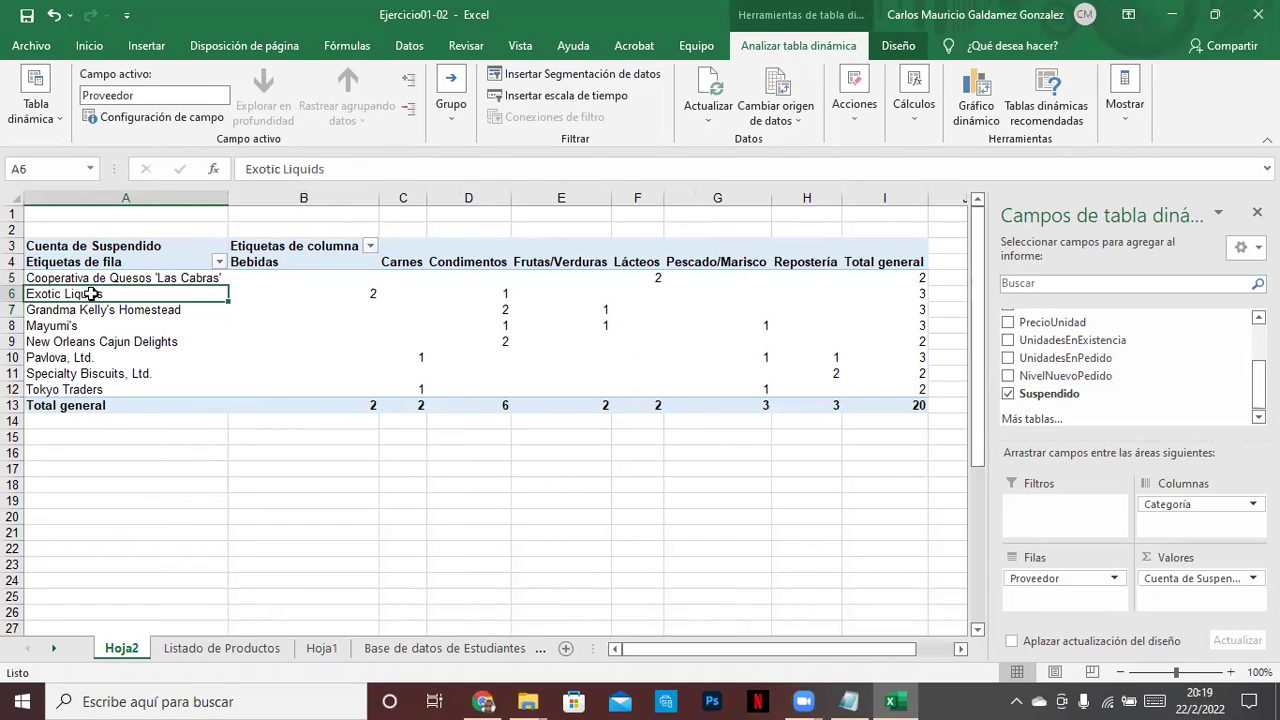
Try replacing the Suspendido count in the values area with a count of Proveedor.
left_click(1187, 580)
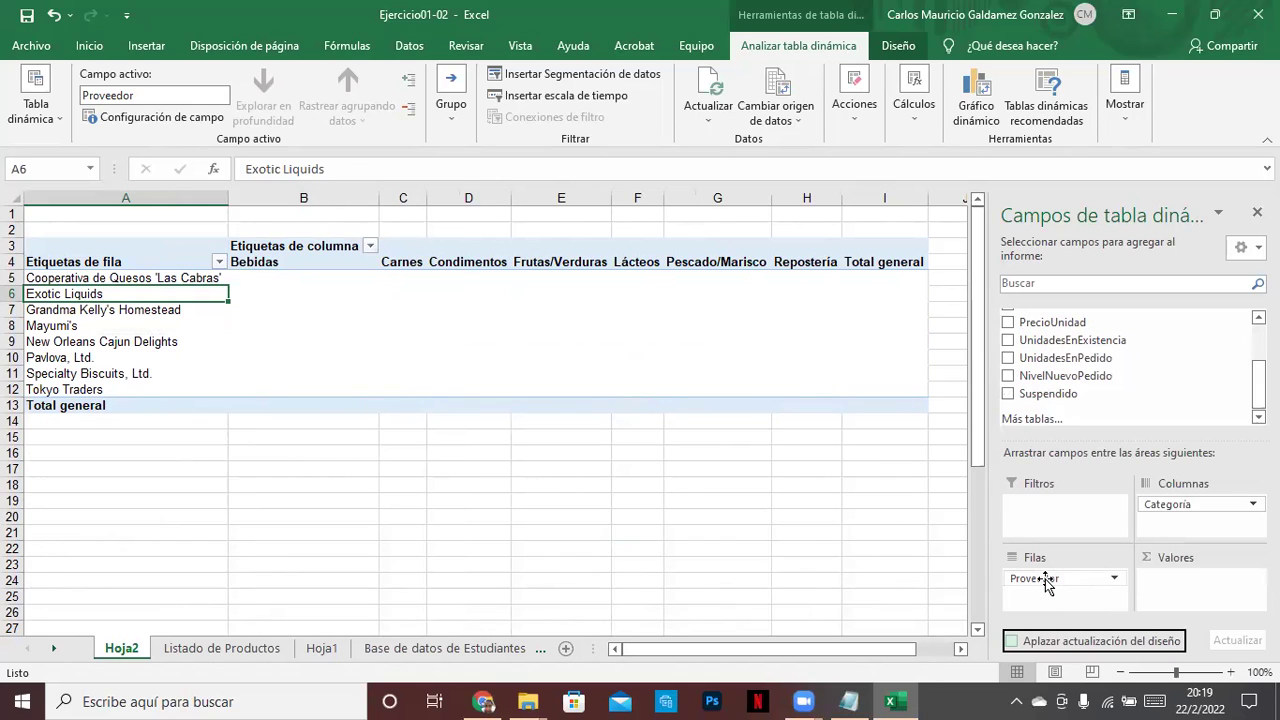
scroll(1080, 405, "up", 3)
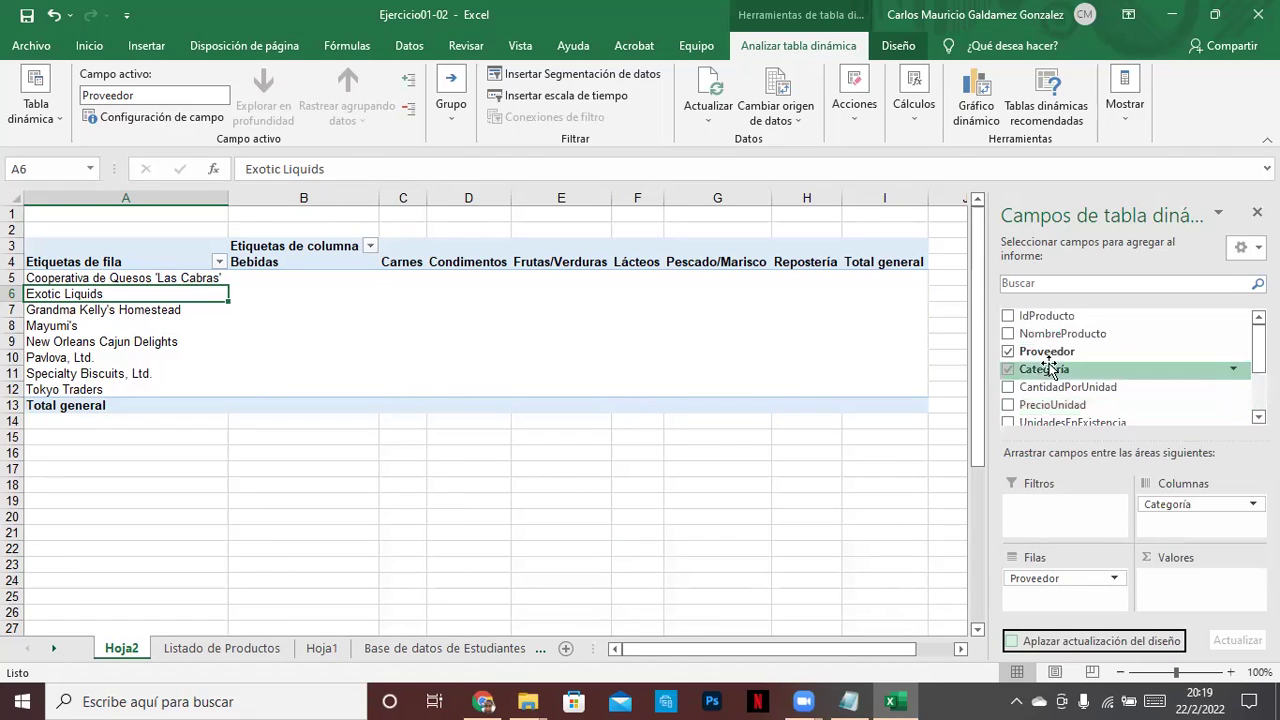
left_click_drag(1046, 351, 1184, 596)
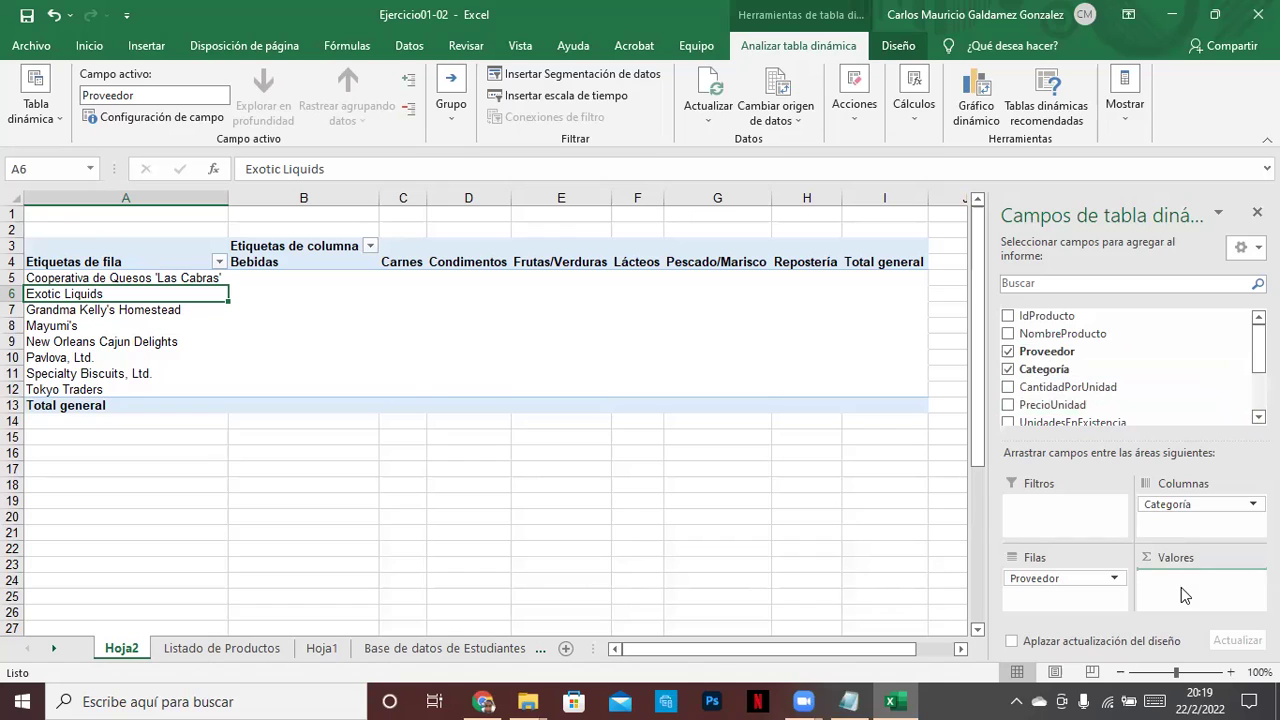
left_click(1196, 579)
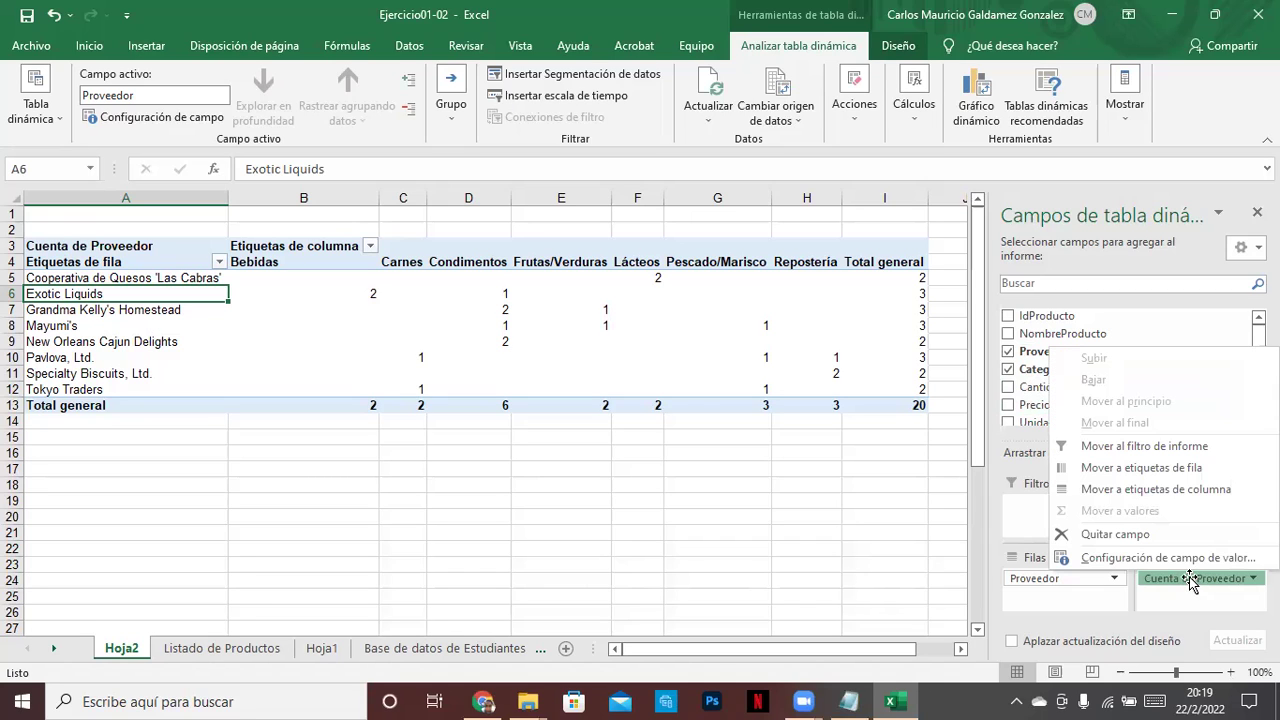
left_click(1168, 600)
Try Suspendido as a second value field beside the Proveedor count and look across all the category columns.
mouse_move(1072, 400)
left_mouse_down()
mouse_move(1094, 503)
mouse_move(1143, 586)
mouse_move(1180, 600)
left_mouse_up()
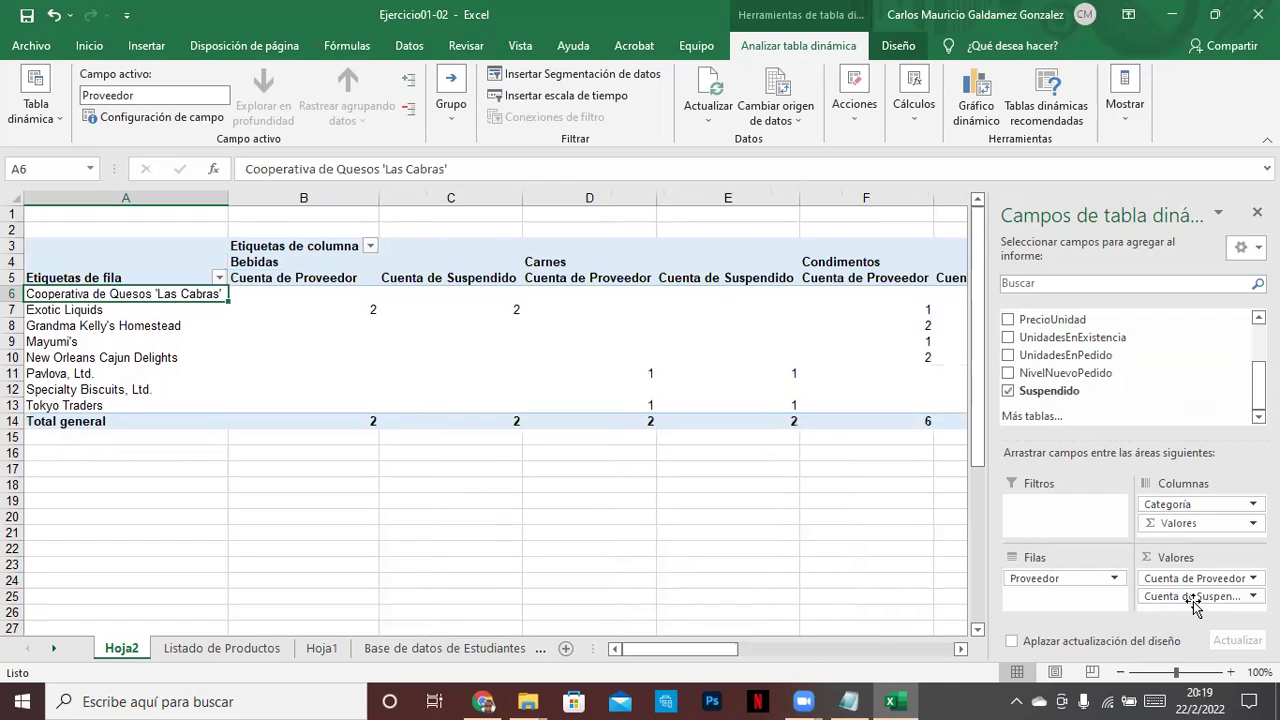
left_click(960, 649)
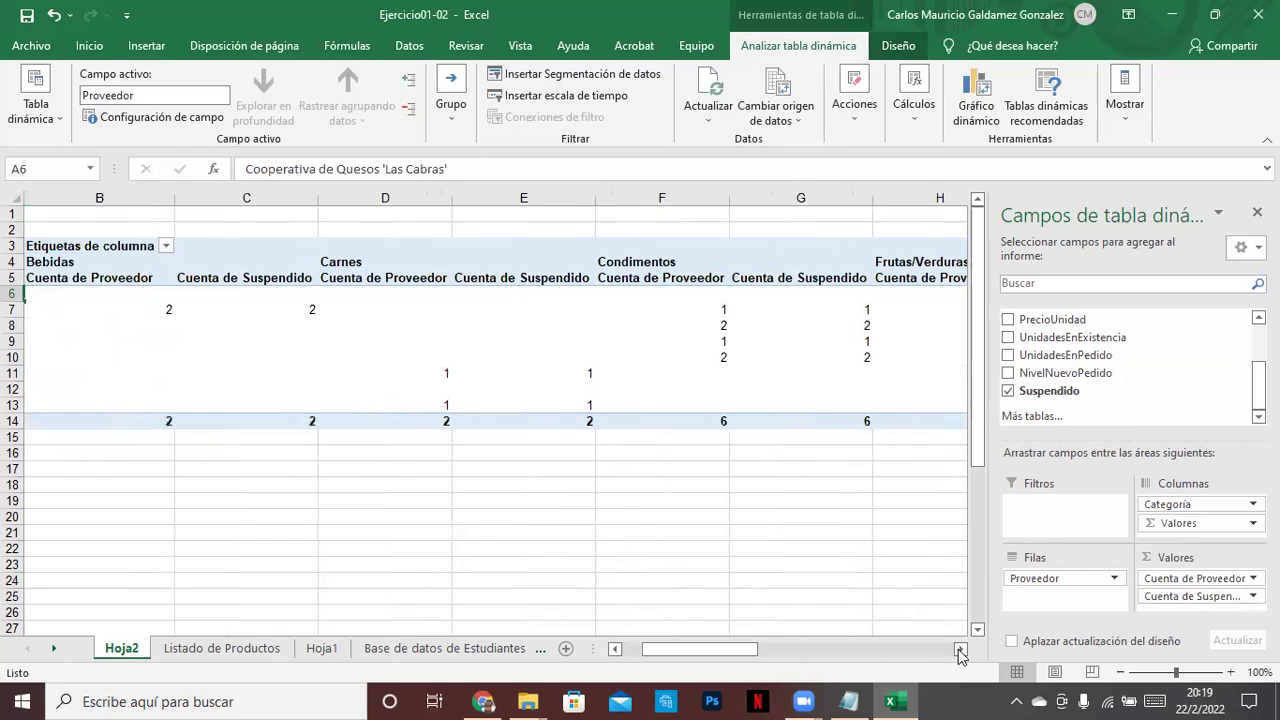
left_click(960, 649)
left_click(960, 649)
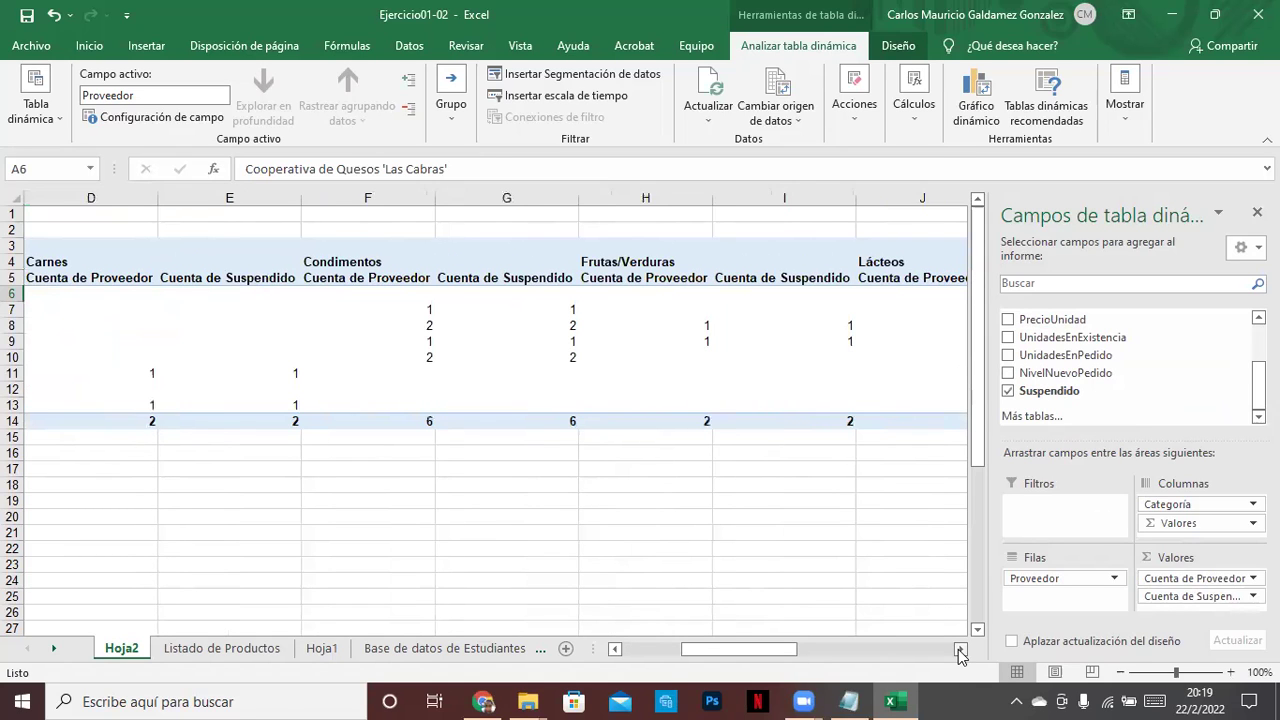
left_click(960, 649)
left_click(960, 649)
left_click(960, 649)
left_click(960, 649)
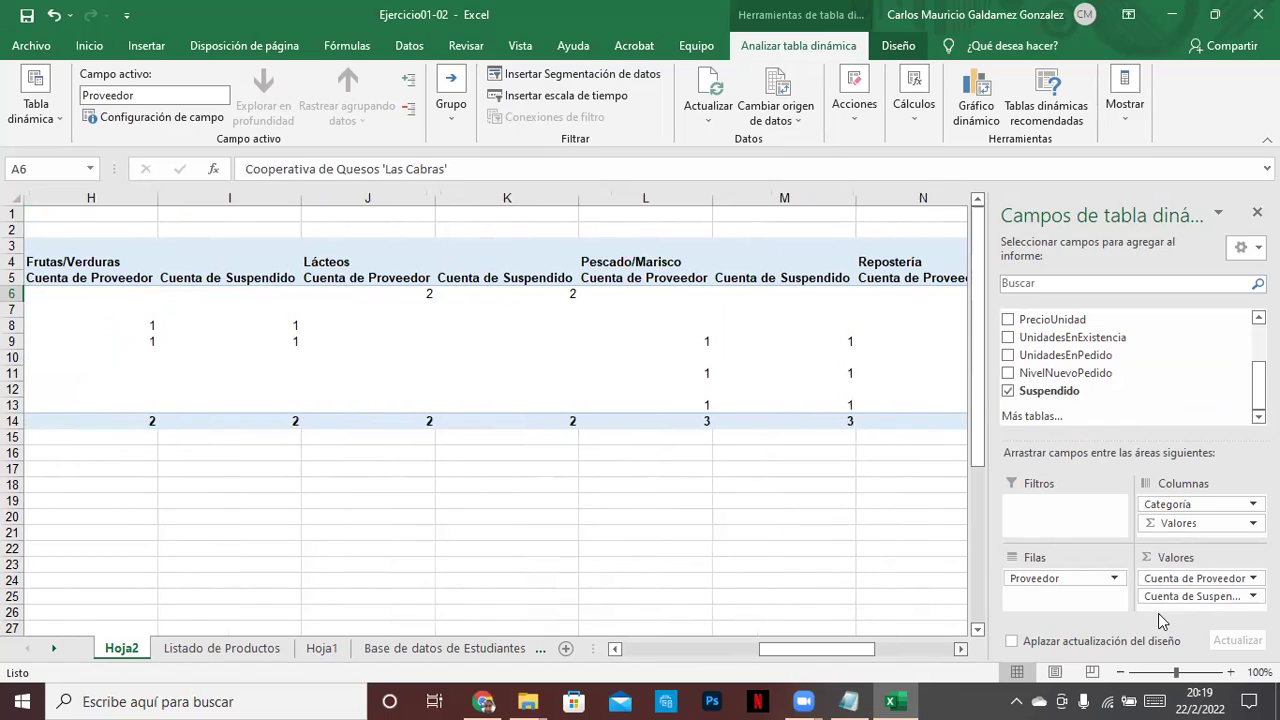
Remove all value fields from the PivotTable, keeping Proveedor in rows and Categoría in columns, and locate Suspendido among the available fields.
left_click_drag(1160, 523, 1090, 425)
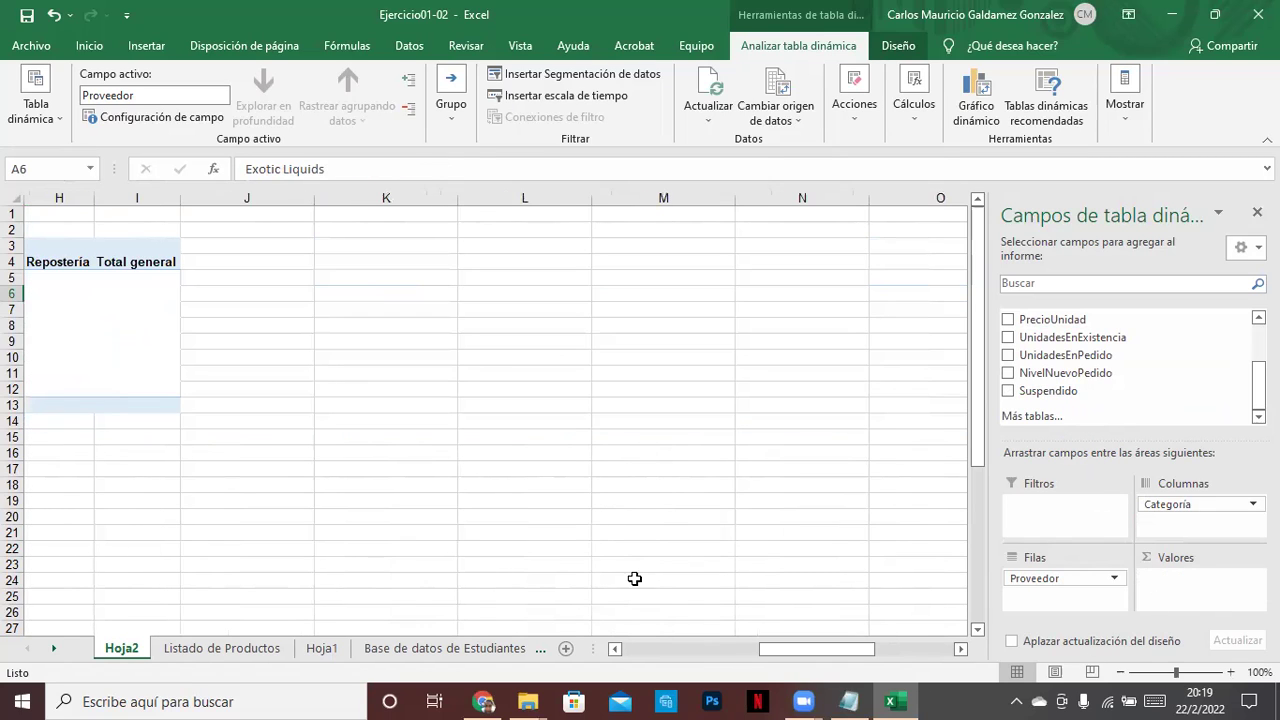
left_click(658, 651)
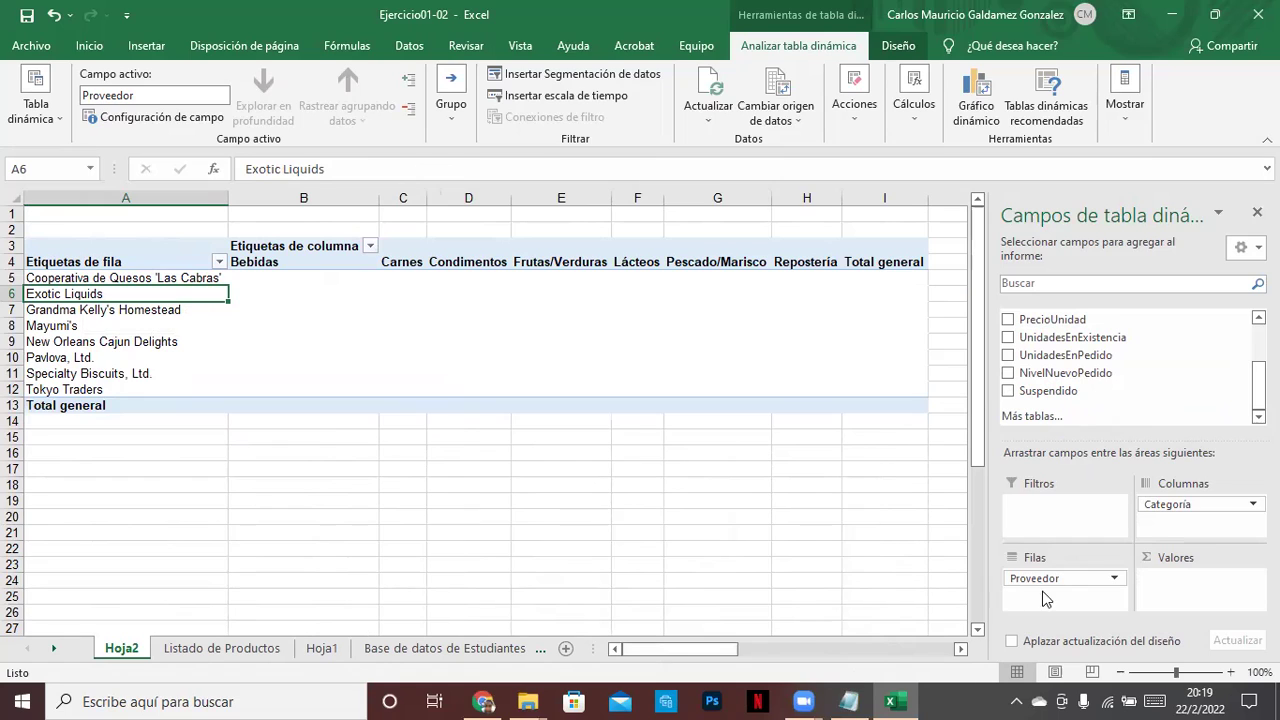
scroll(1088, 410, "up", 2)
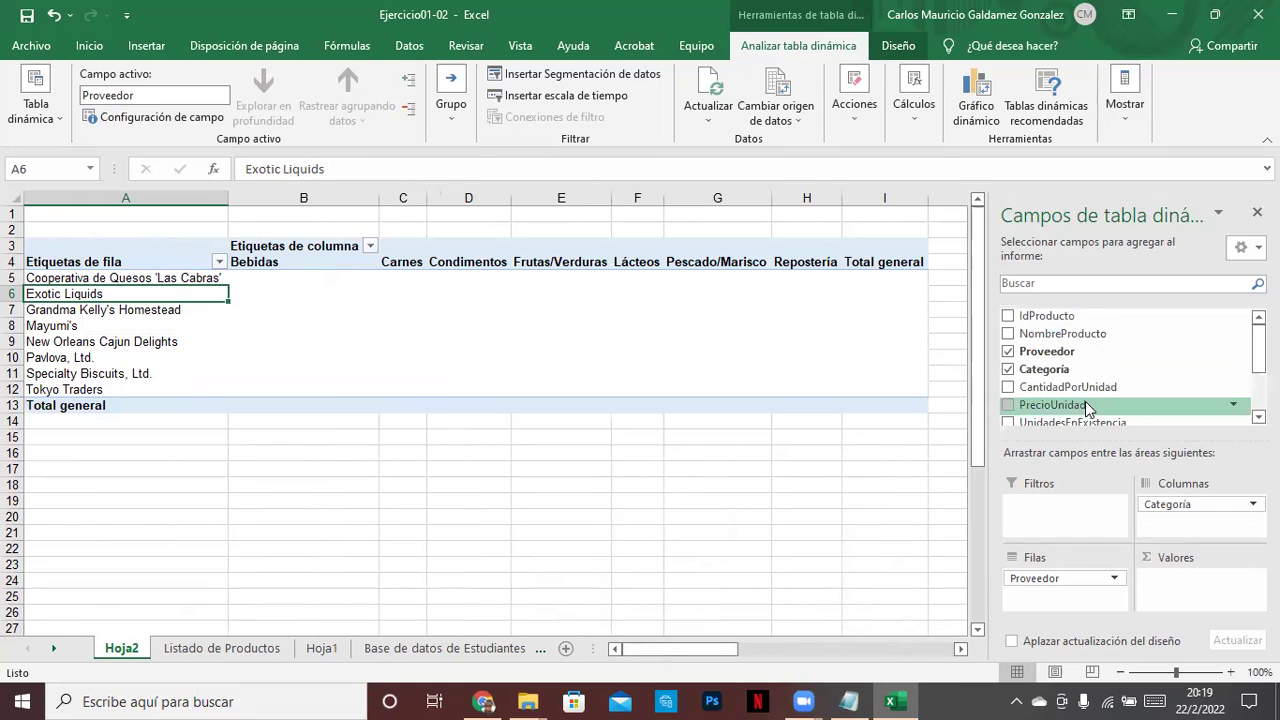
scroll(1090, 408, "down", 3)
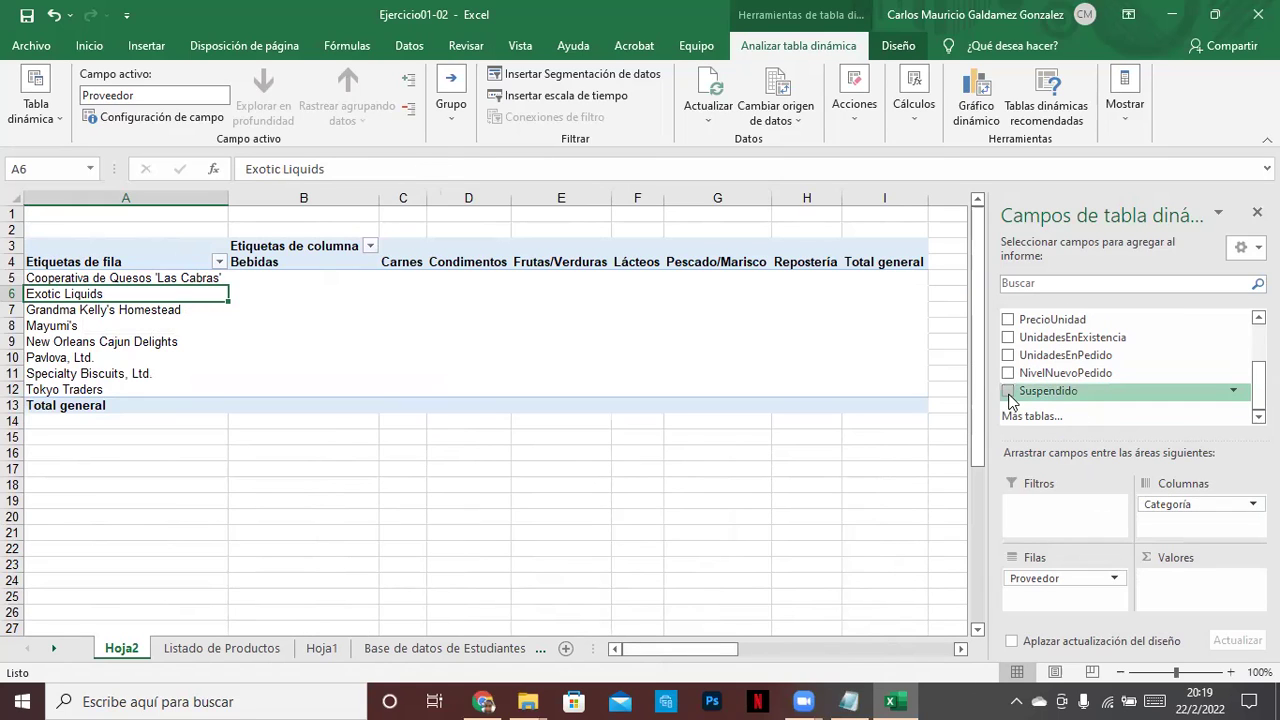
Add Suspendido to the PivotTable, trying it beneath Categoría in the columns before nesting it under Proveedor in the rows.
left_click(1010, 392)
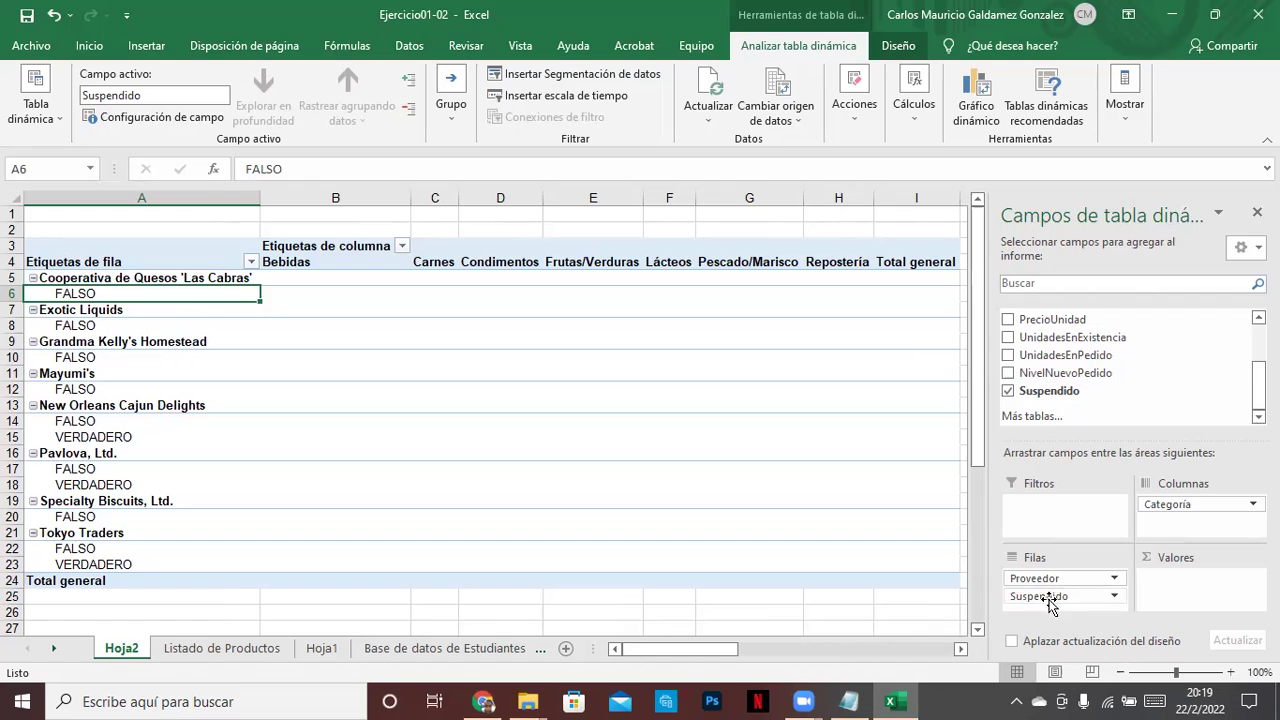
left_click_drag(1040, 600, 1172, 522)
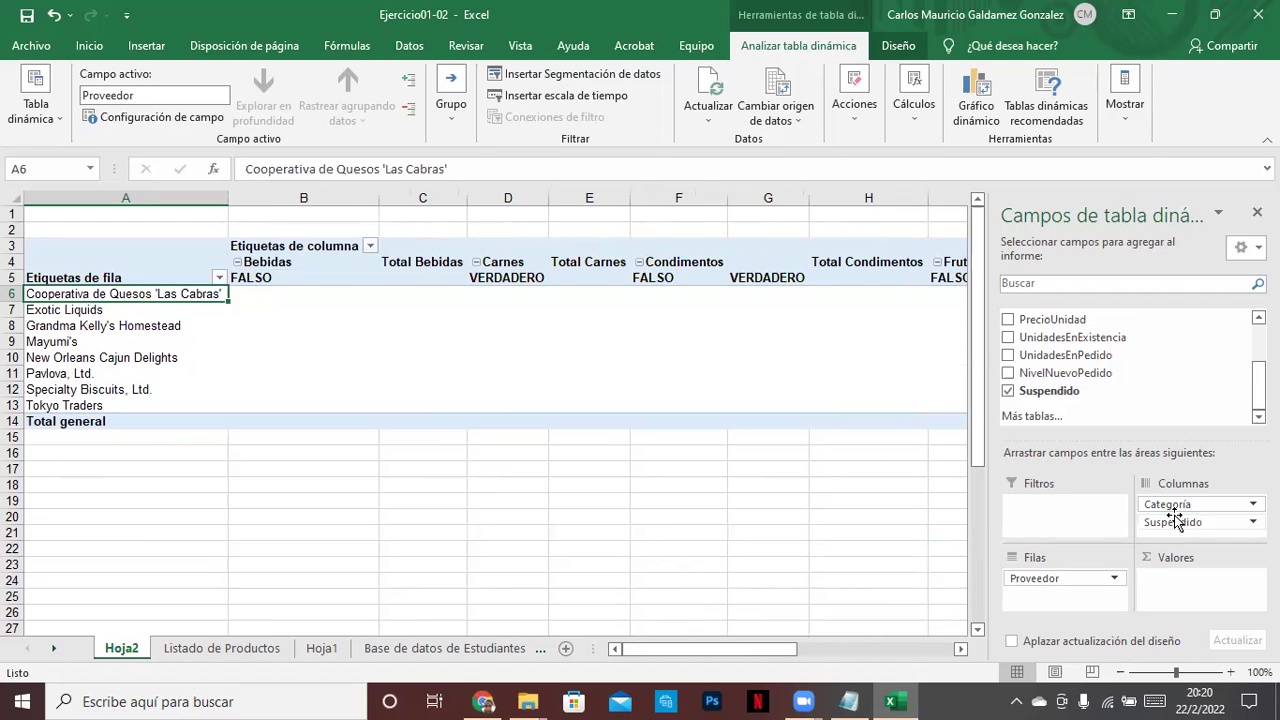
left_click_drag(1175, 524, 1058, 615)
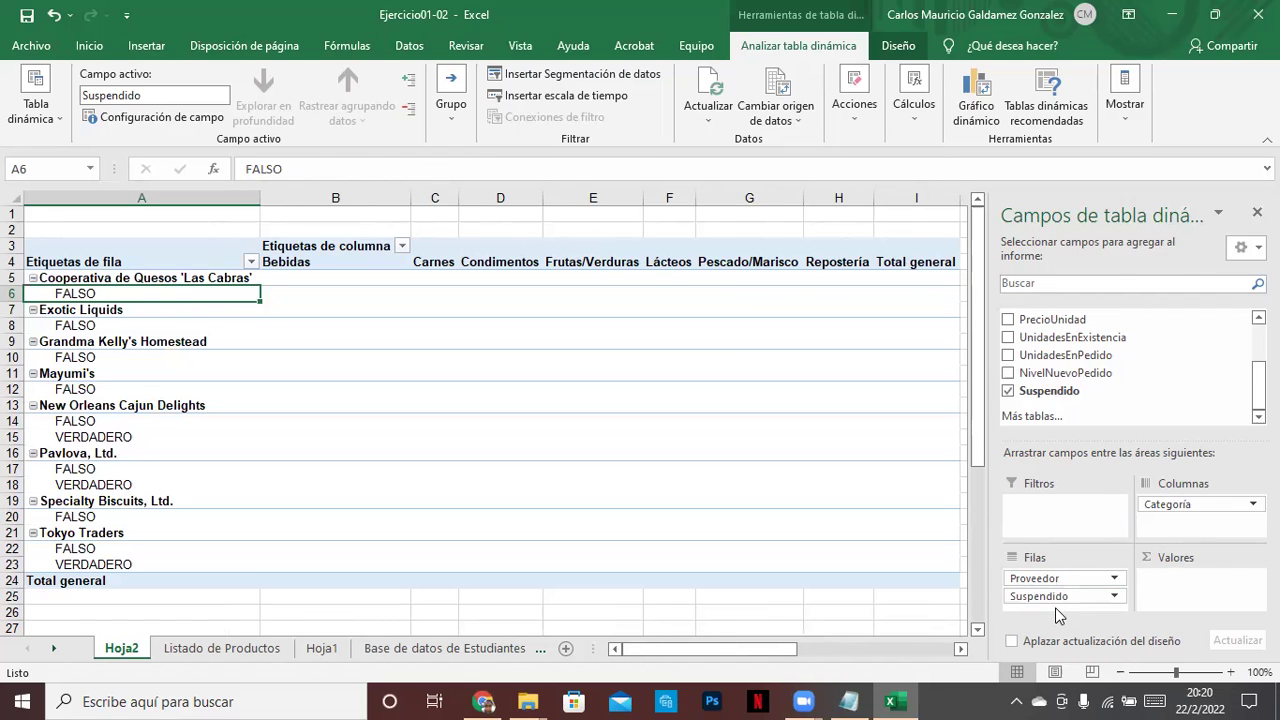
left_click(960, 652)
left_click_drag(706, 654, 645, 651)
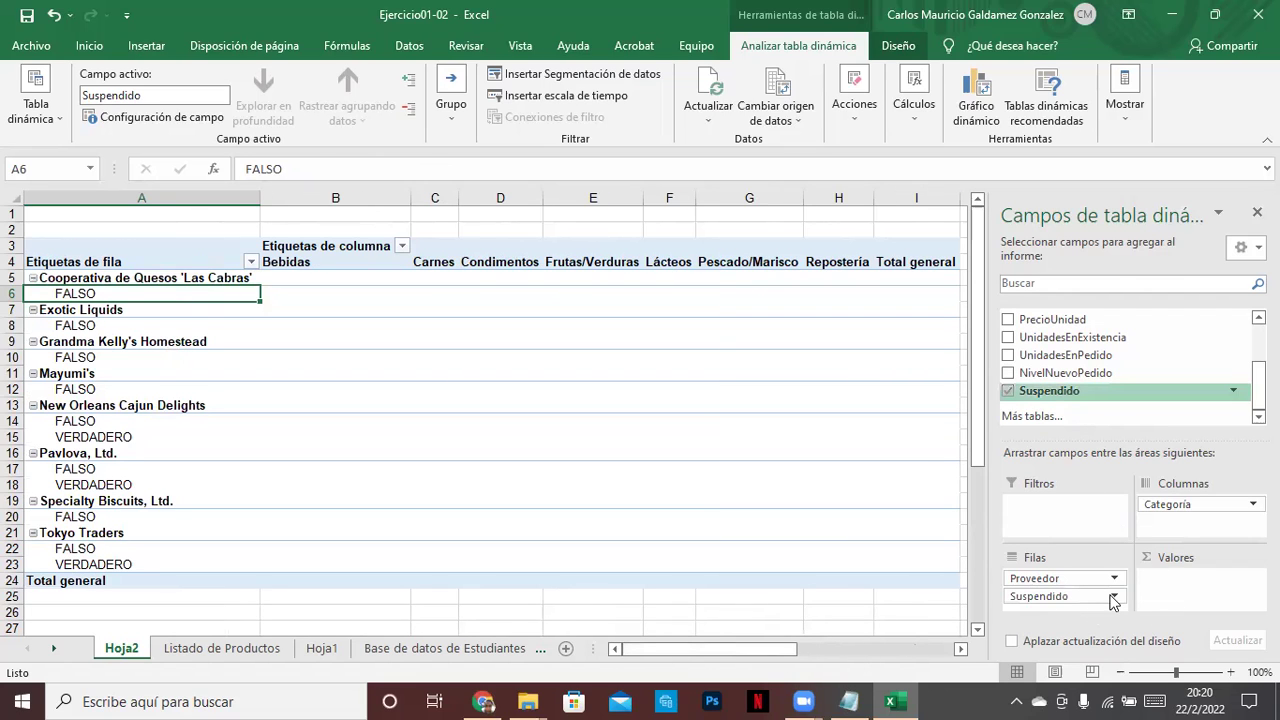
Add Proveedor to the values area as a count.
scroll(1080, 378, "up", 3)
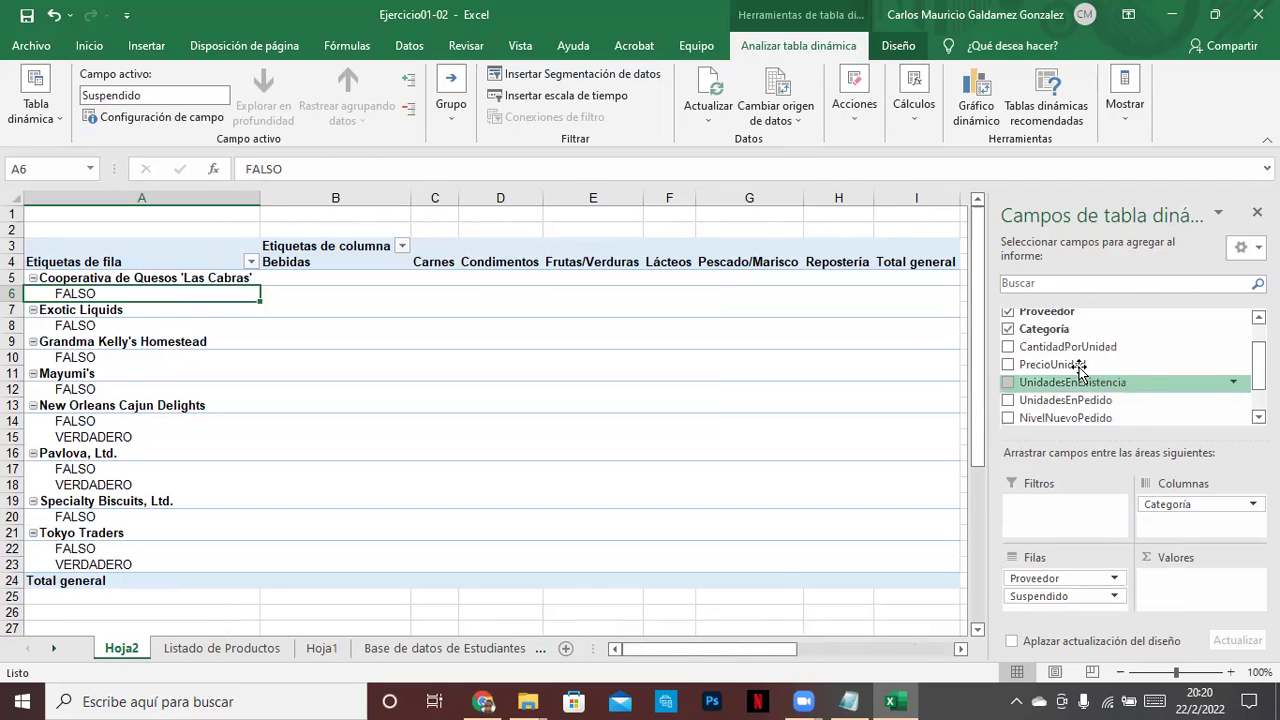
left_click_drag(1060, 351, 1183, 595)
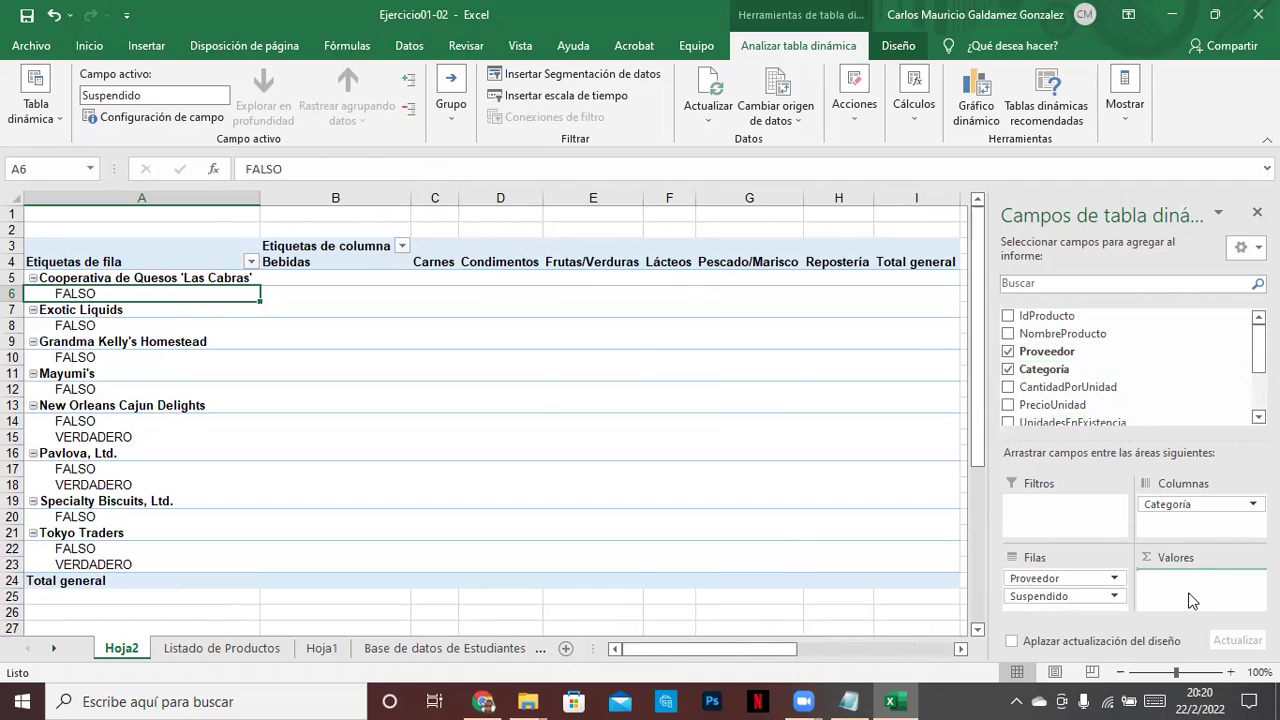
left_click(1173, 590)
key("Escape")
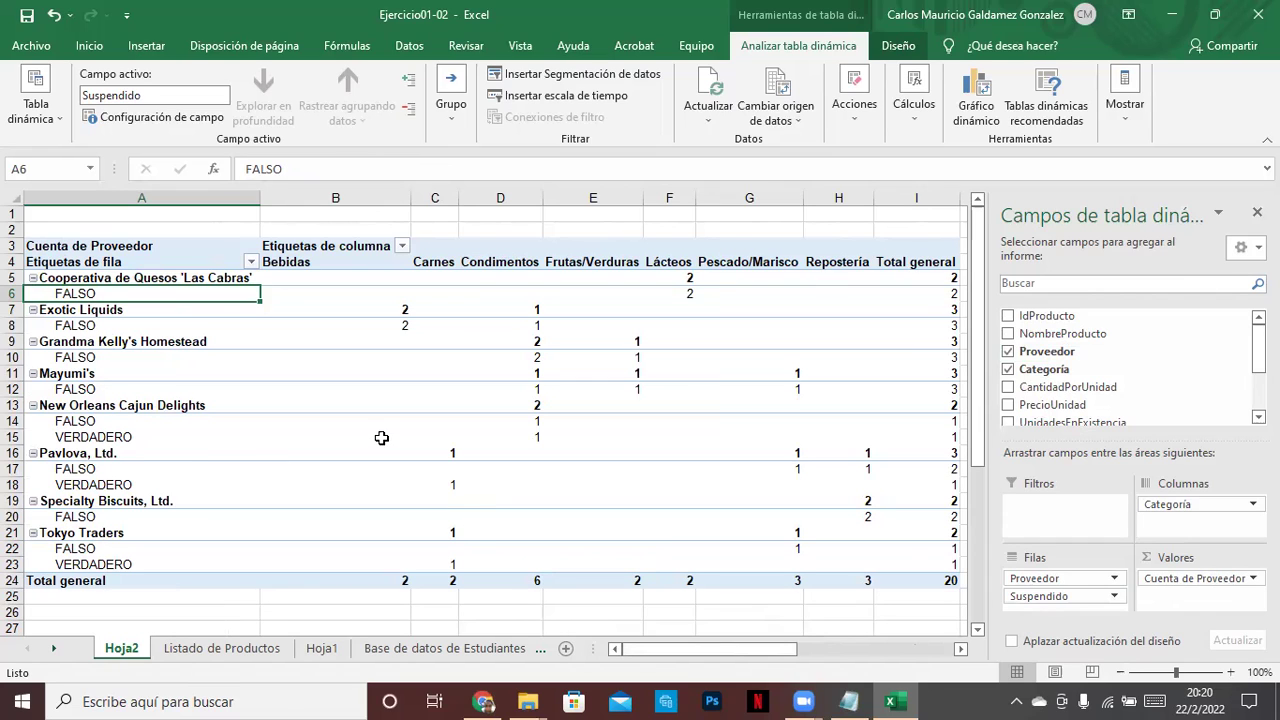
Compare the PivotTable with the second requirement in the Notepad notes and examine the Exotic Liquids FALSO row across the category columns.
left_click(849, 701)
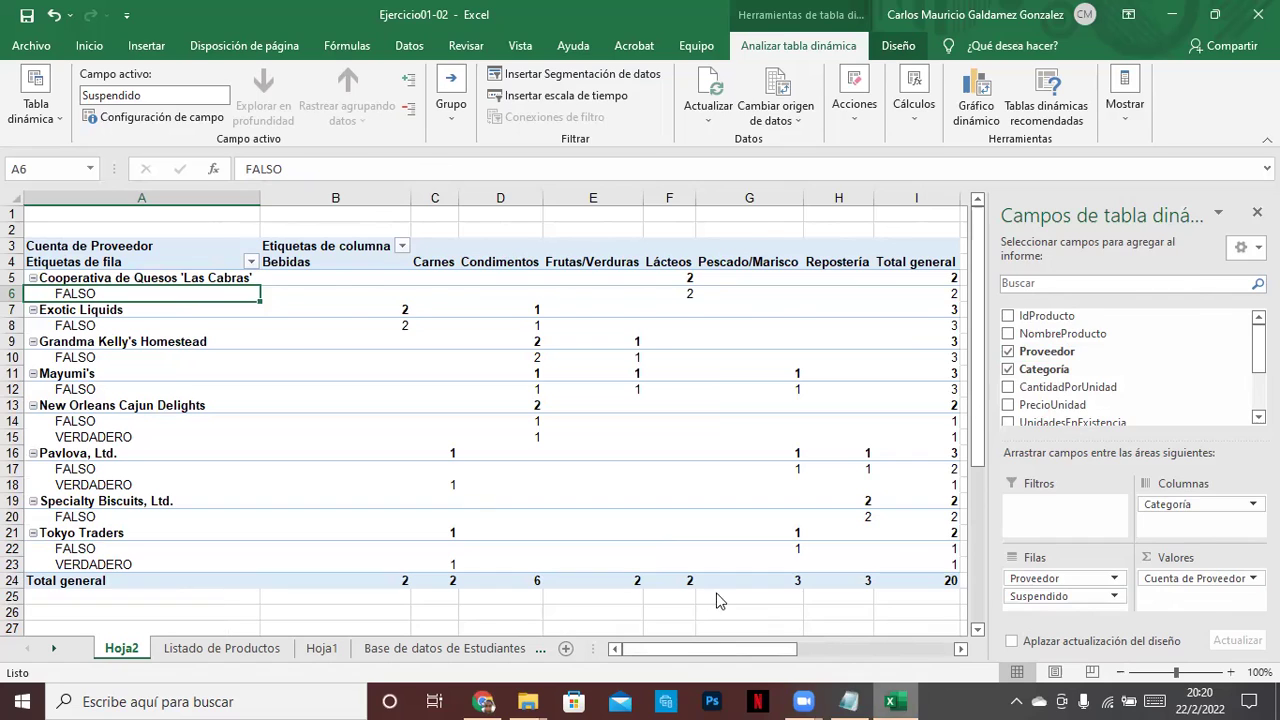
left_click(375, 358)
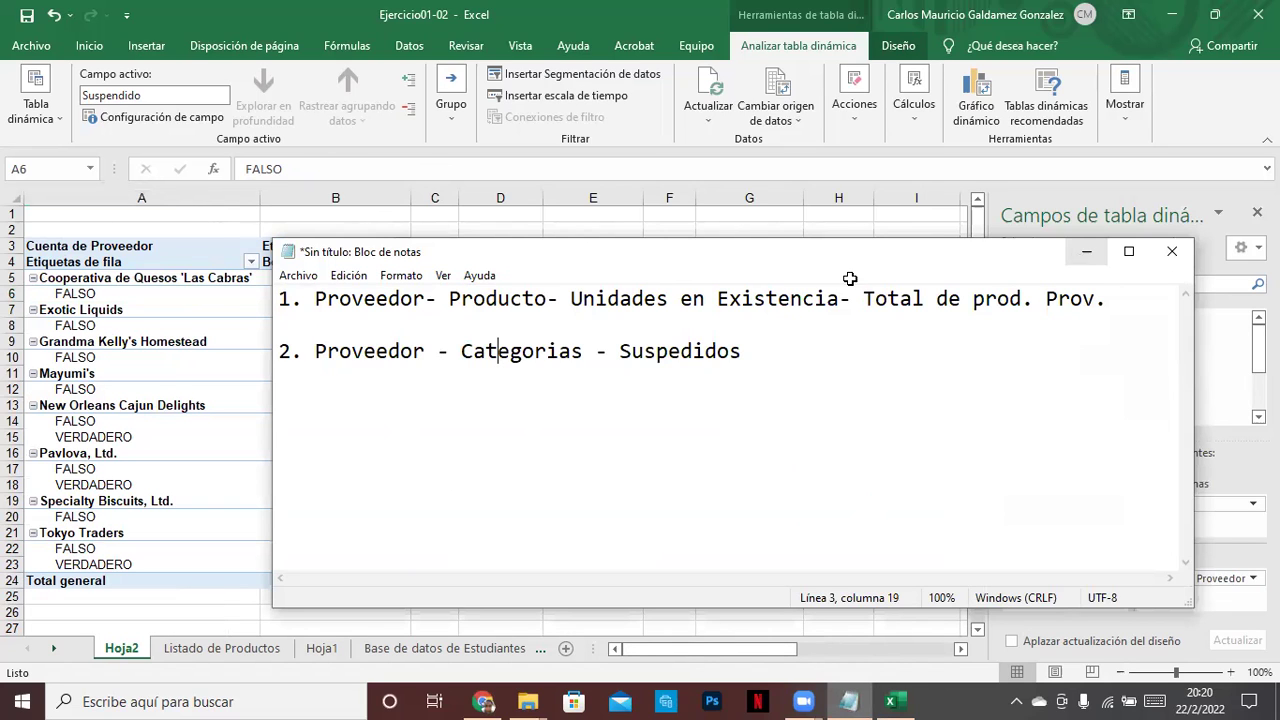
key("alt+Tab")
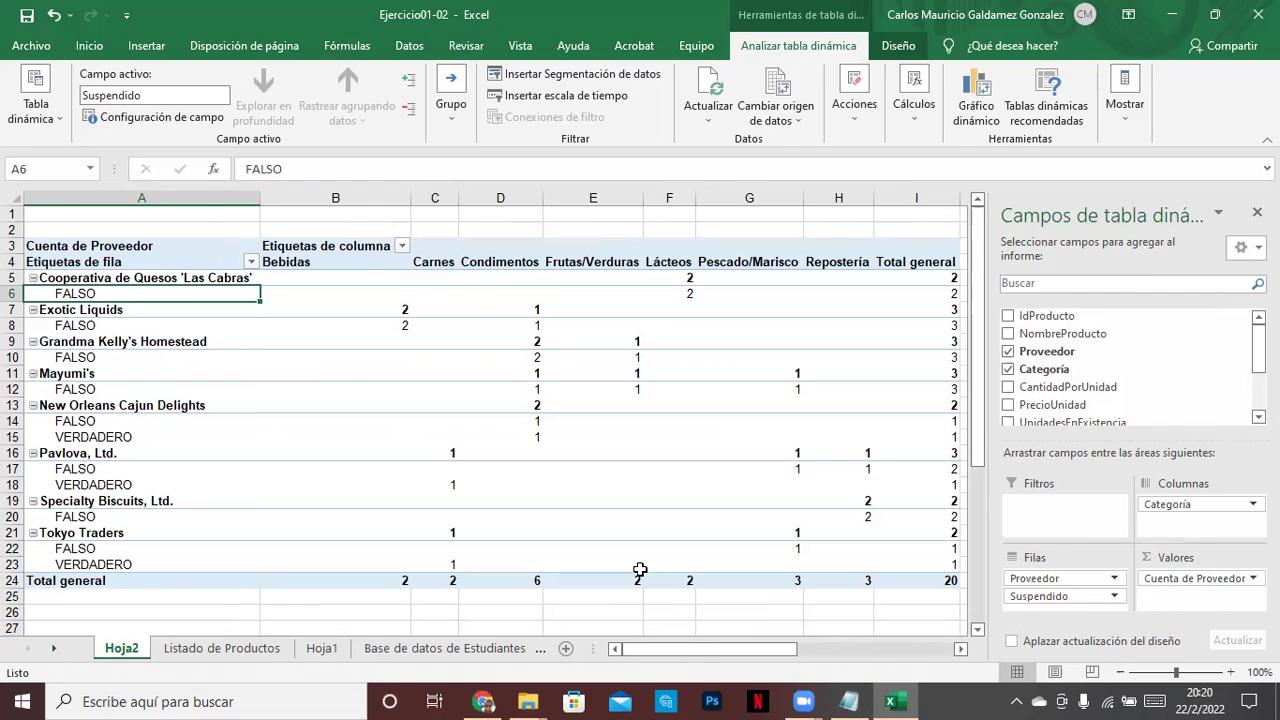
left_click(849, 701)
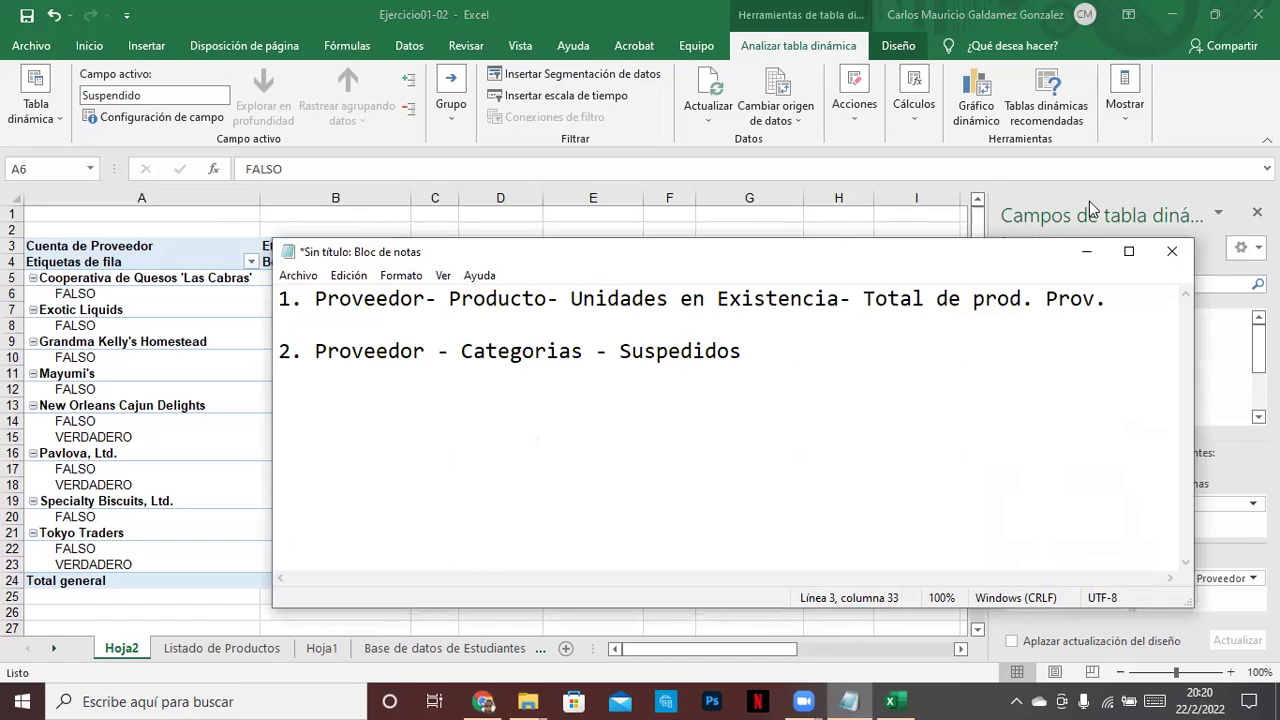
left_click(1086, 252)
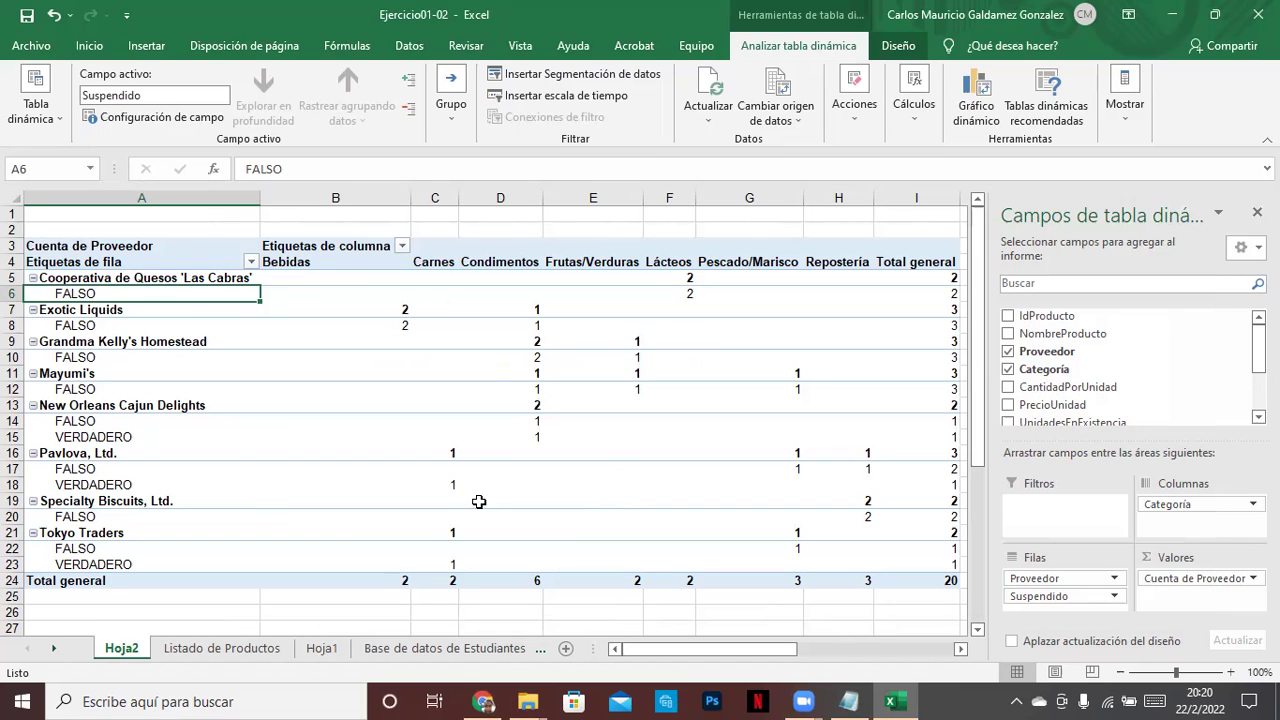
left_click(76, 327)
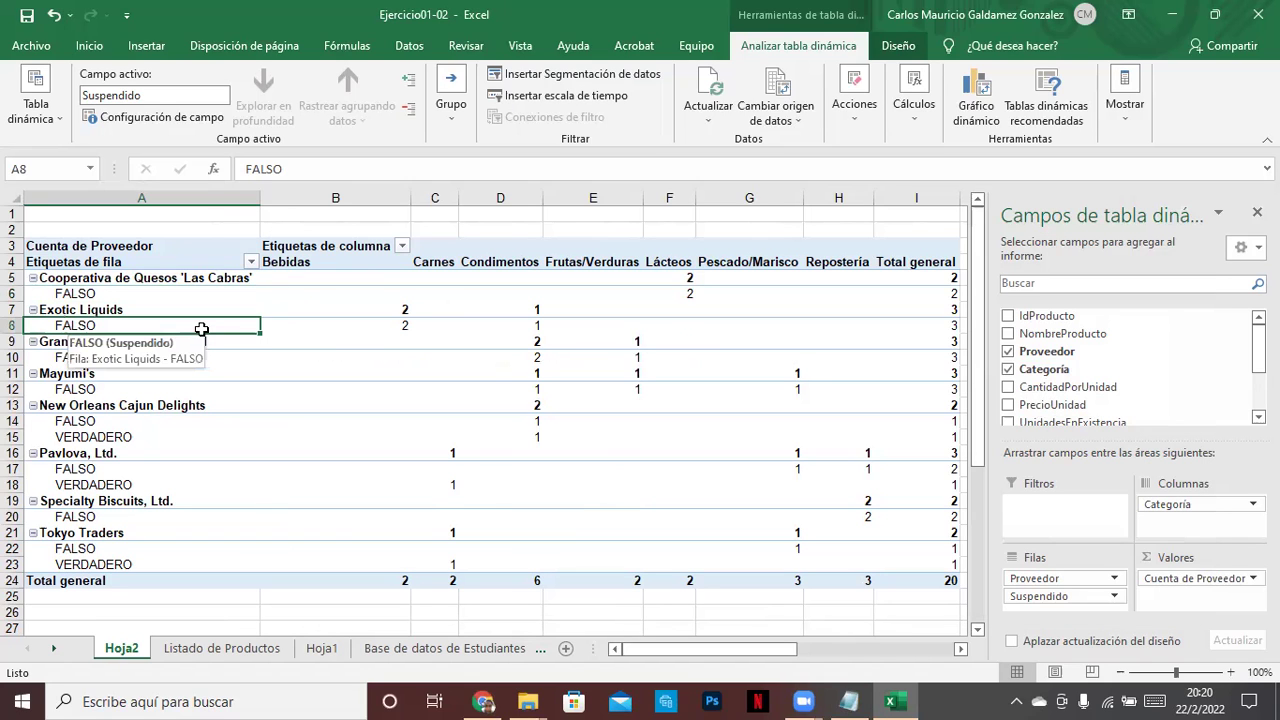
left_click(349, 327)
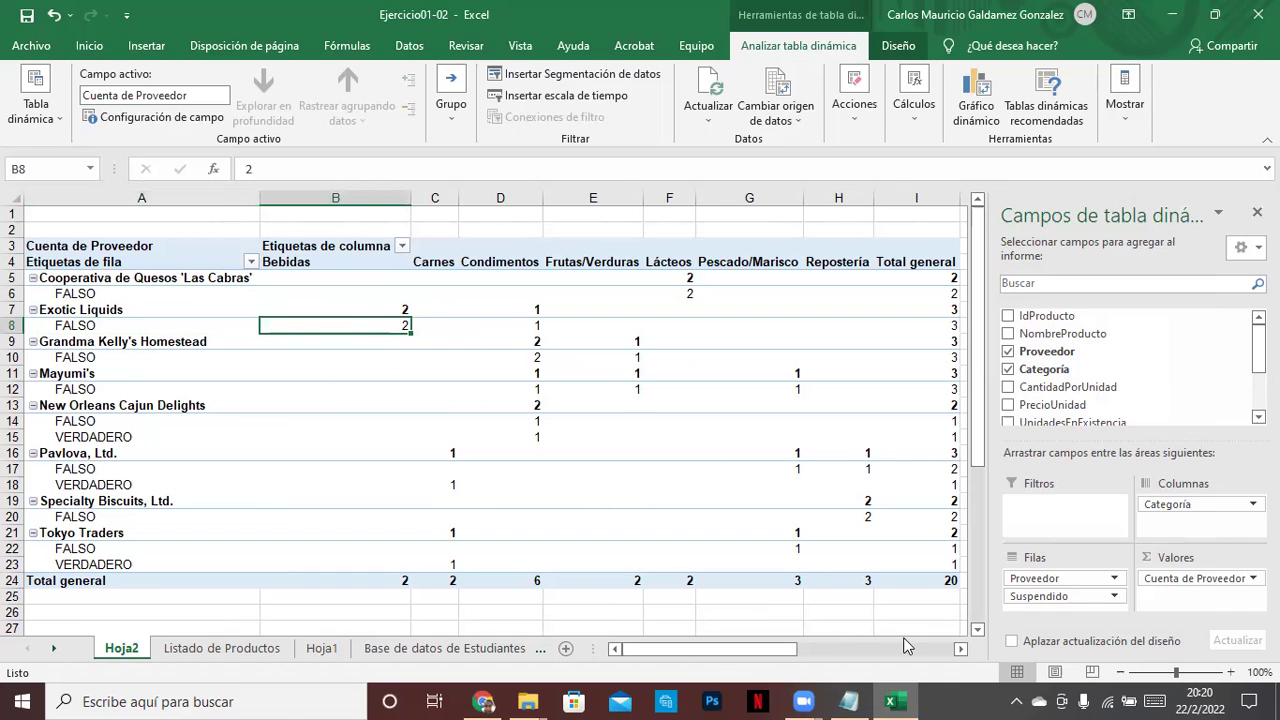
left_click(958, 650)
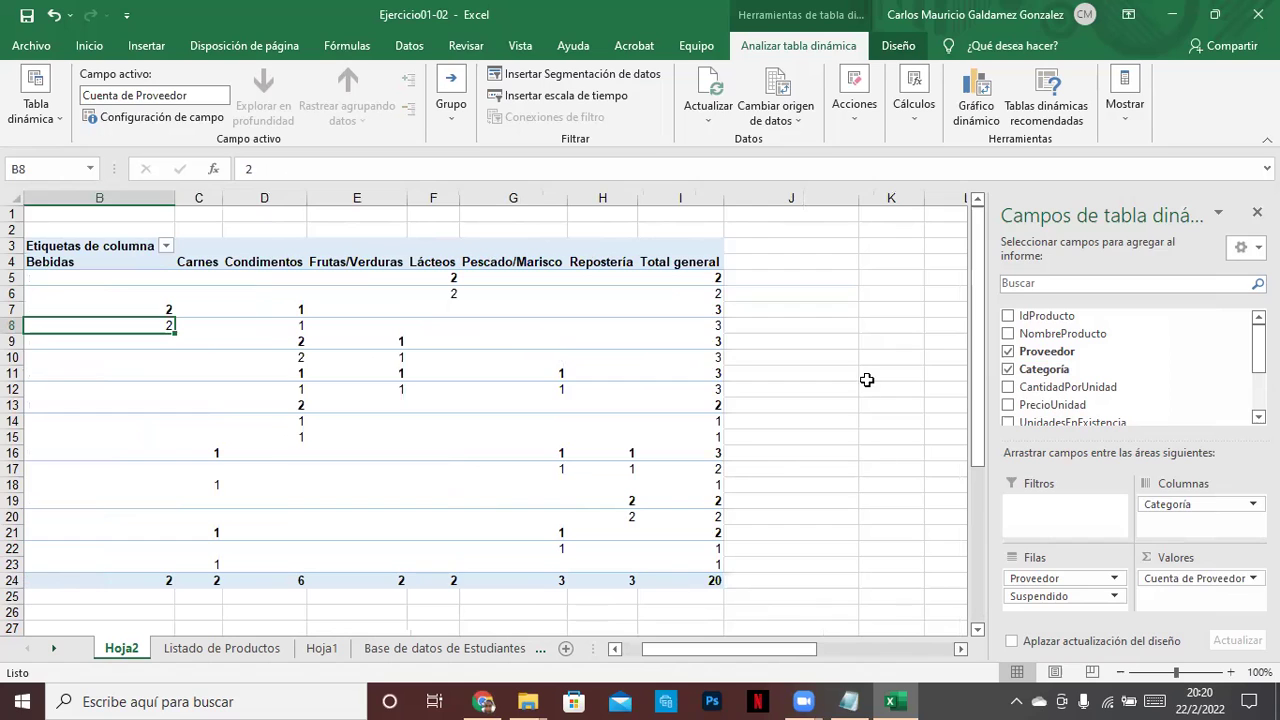
left_click(613, 650)
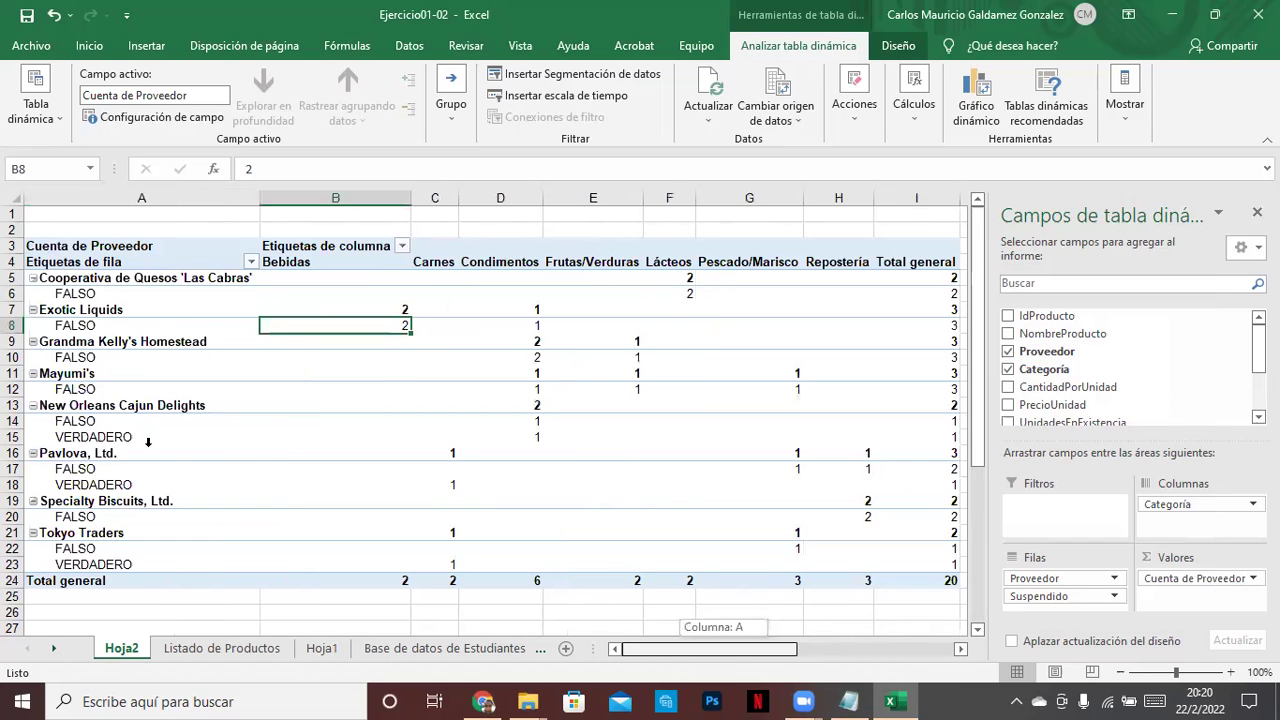
Try Suspendido as a second value field and as a column field beneath Categoría, and return it to the rows below Proveedor.
left_click_drag(1045, 597, 1165, 600)
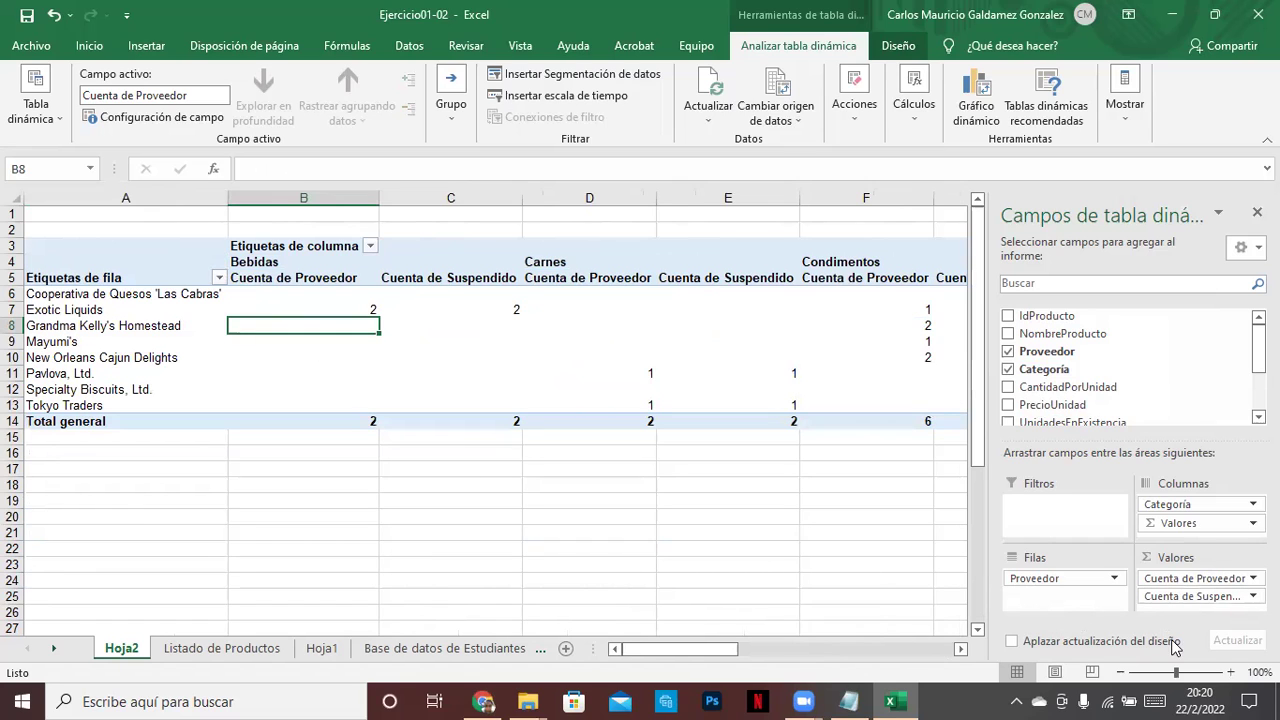
left_click_drag(1190, 597, 1193, 530)
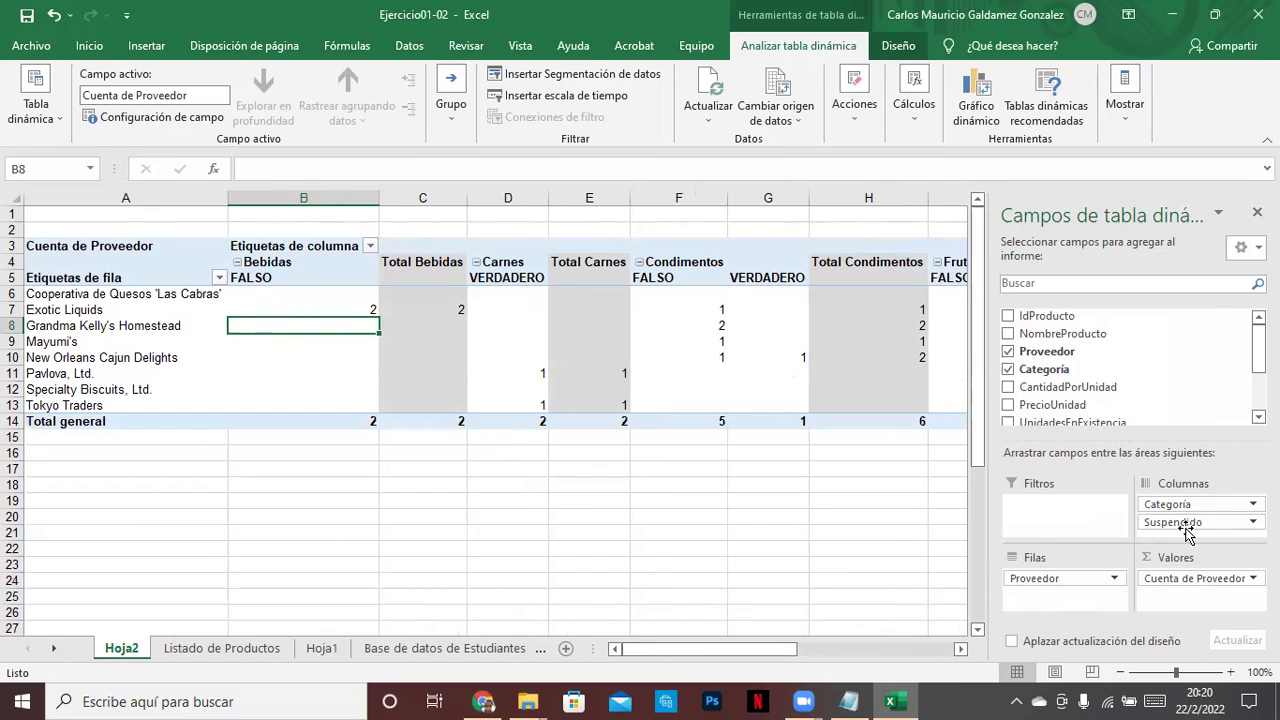
left_click_drag(1185, 522, 1052, 626)
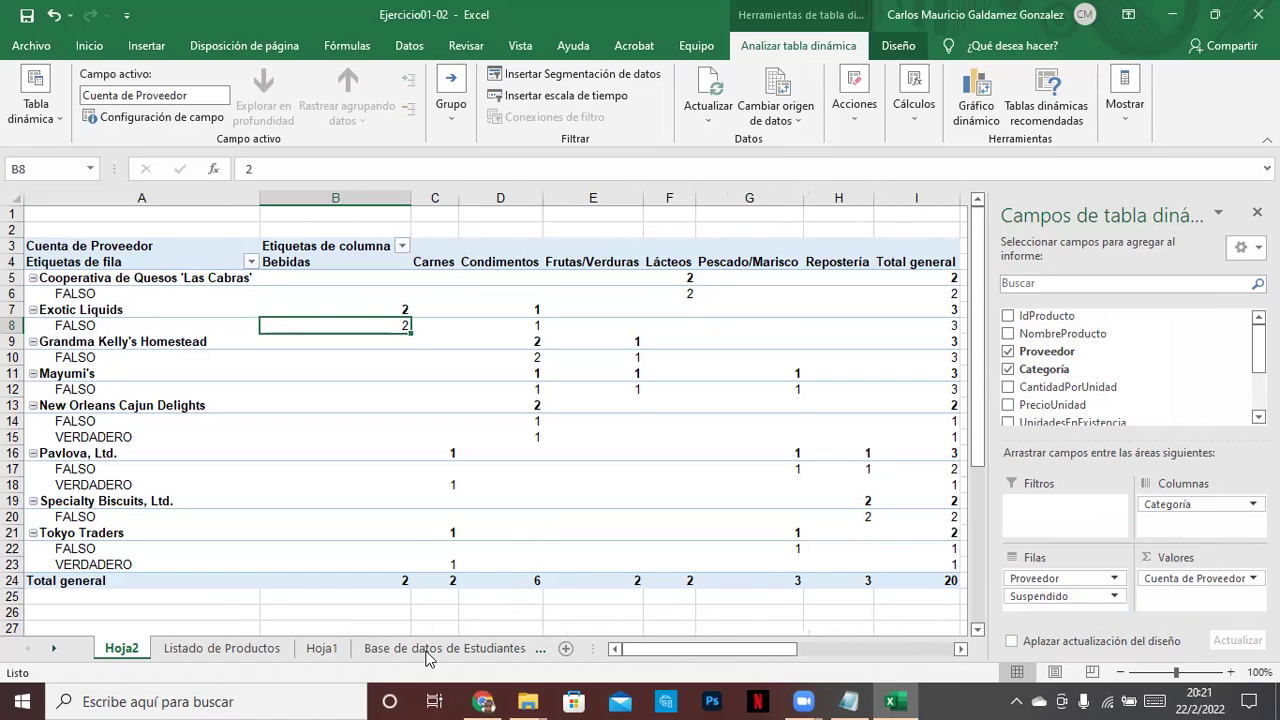
On the Listado de Productos sheet, fill rows 8, 12 and 20, whose Suspendido value is VERDADERO, with yellow.
left_click(222, 648)
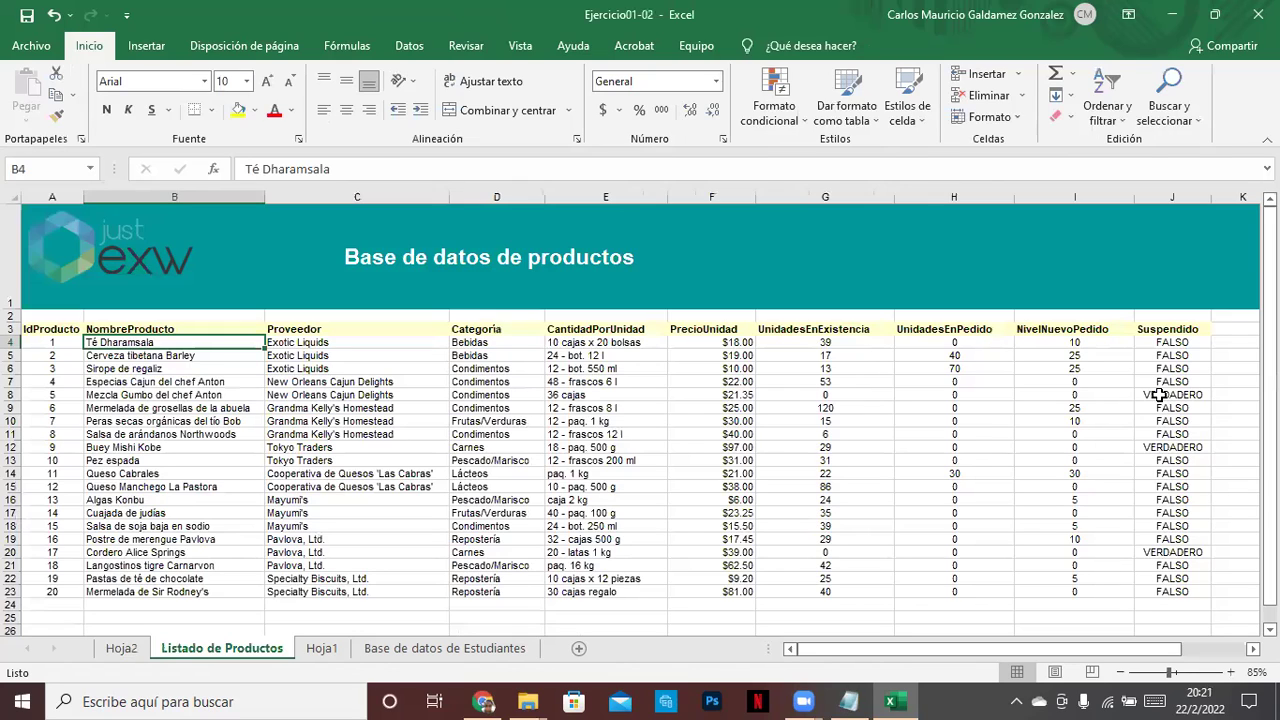
left_click(1158, 395)
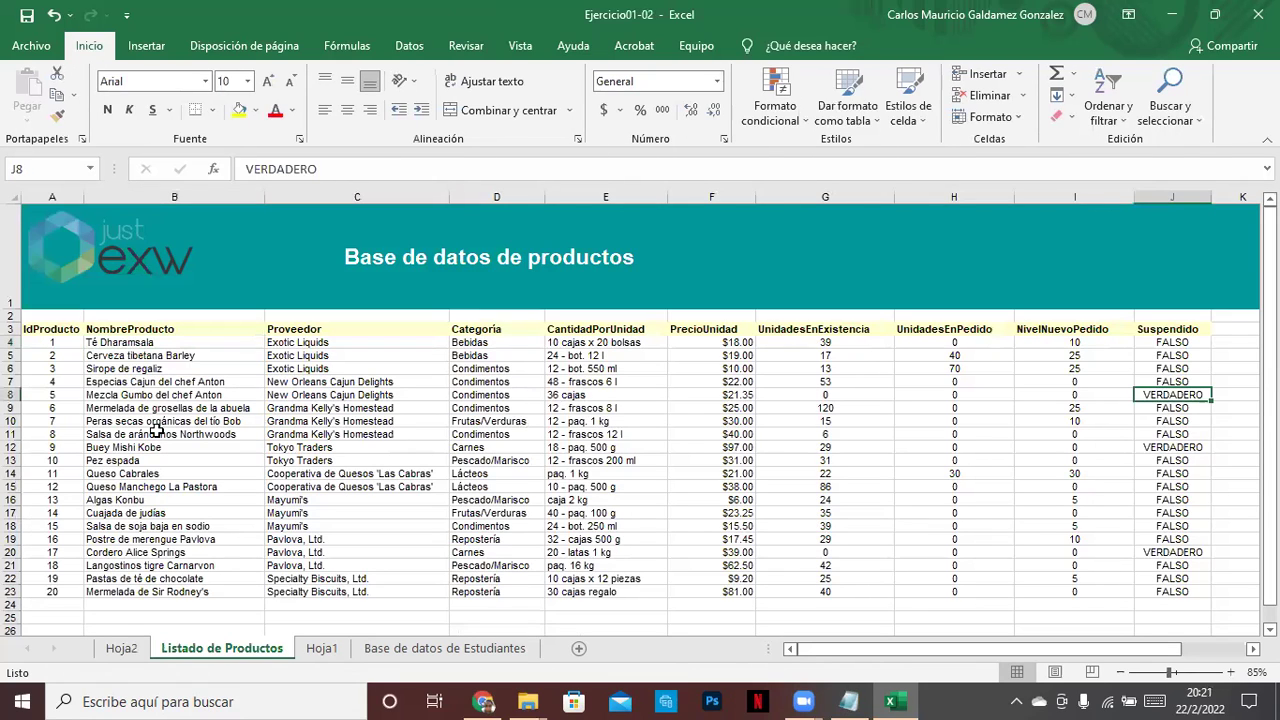
left_click(14, 394)
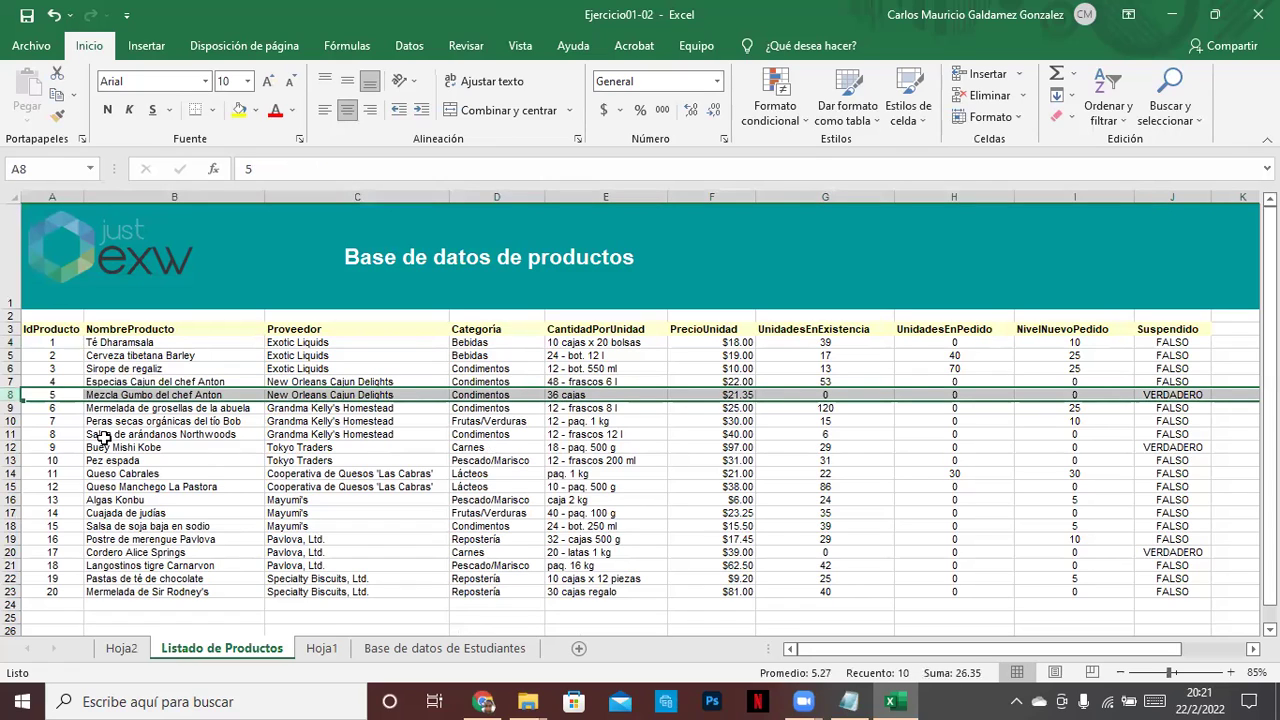
left_click(14, 447, "ctrl")
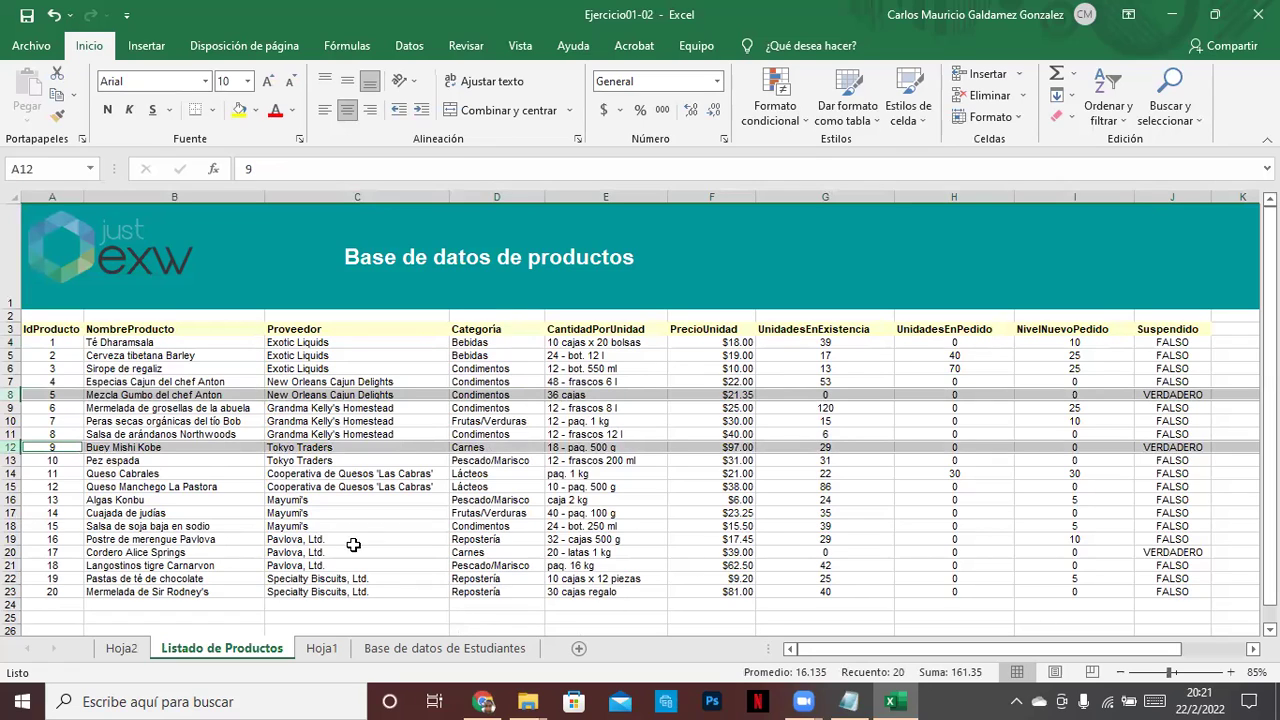
left_click(14, 552, "ctrl")
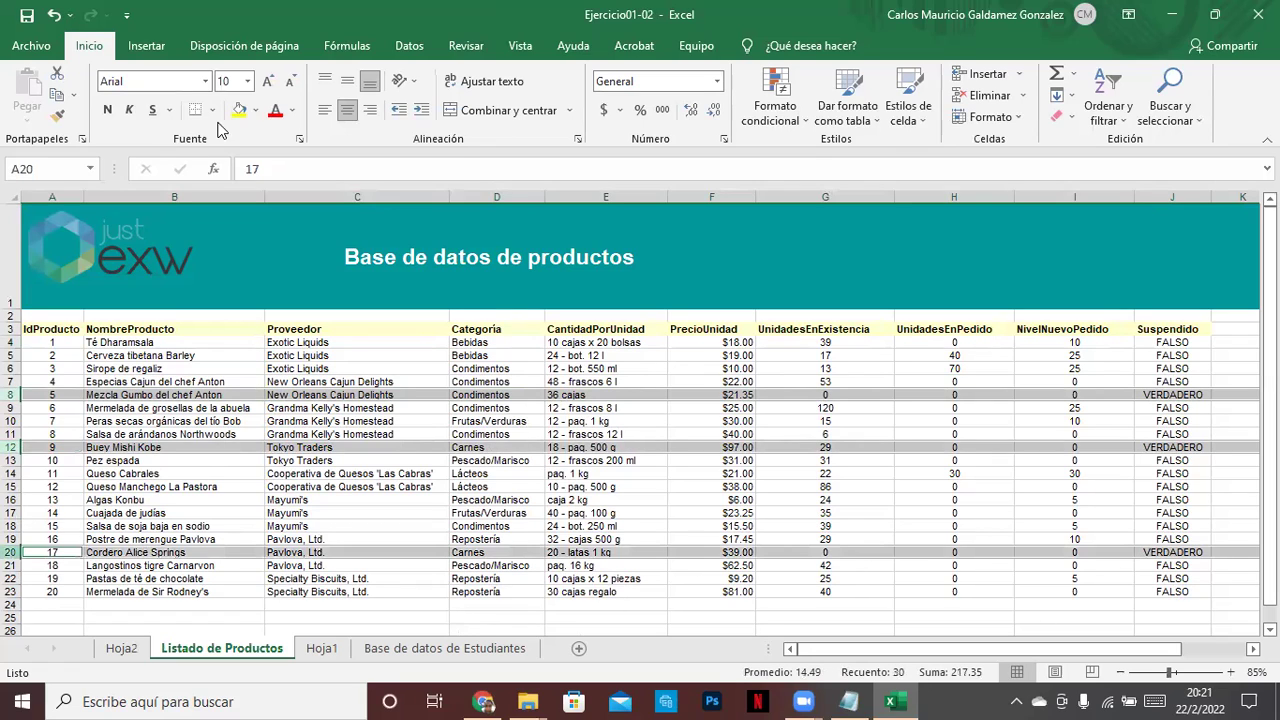
left_click(239, 110)
left_click(605, 452)
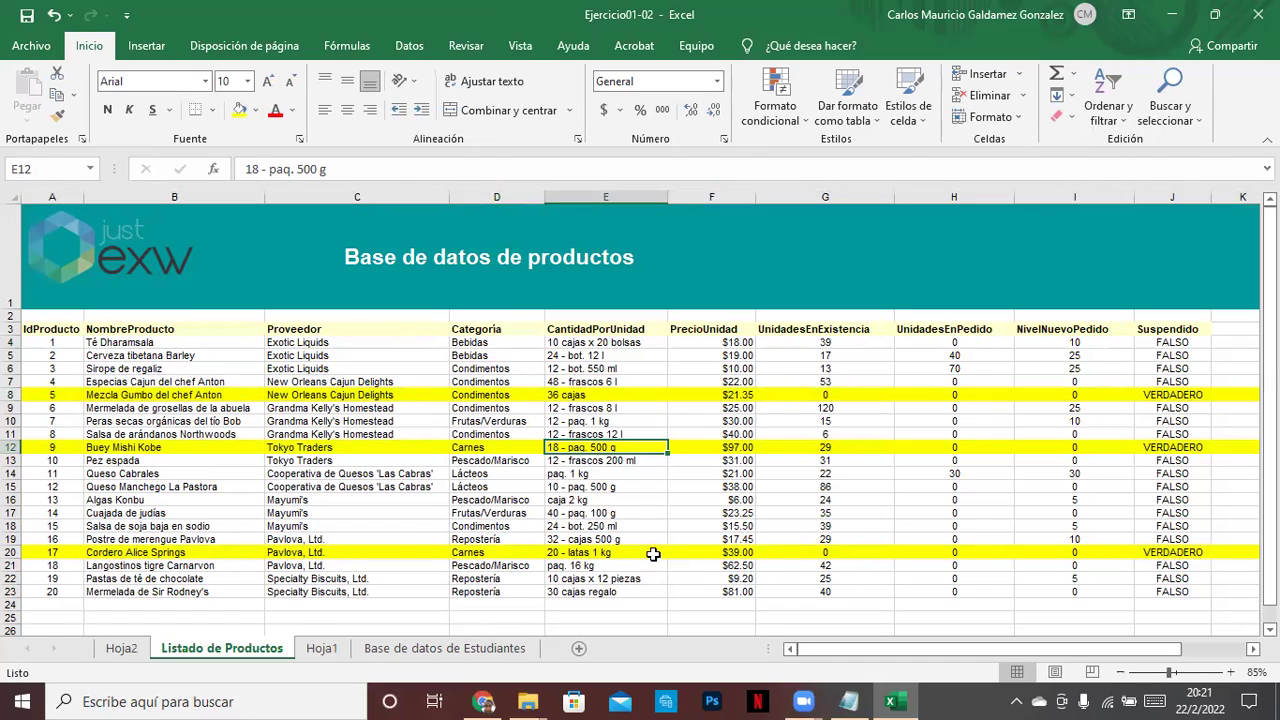
left_click(771, 447)
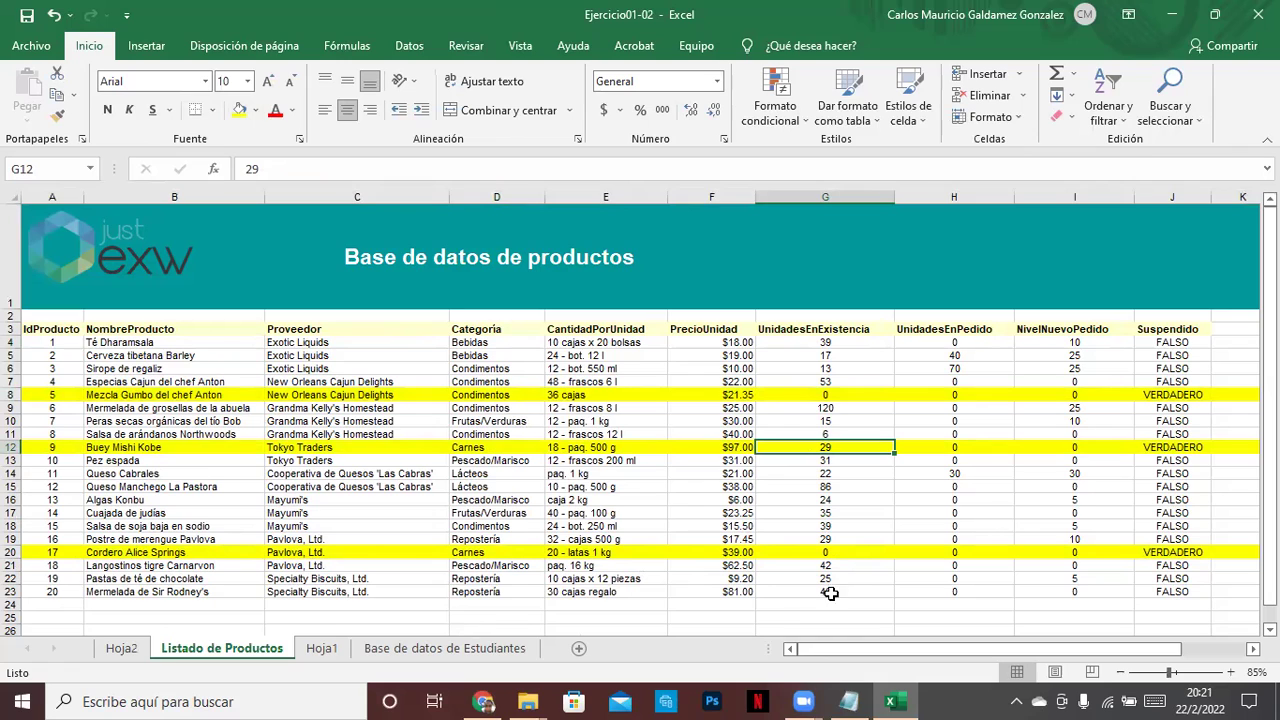
On Hoja2, fill the VERDADERO counts yellow: Condimentos for New Orleans Cajun Delights, and Carnes for Pavlova, Ltd. and Tokyo Traders.
left_click(122, 652)
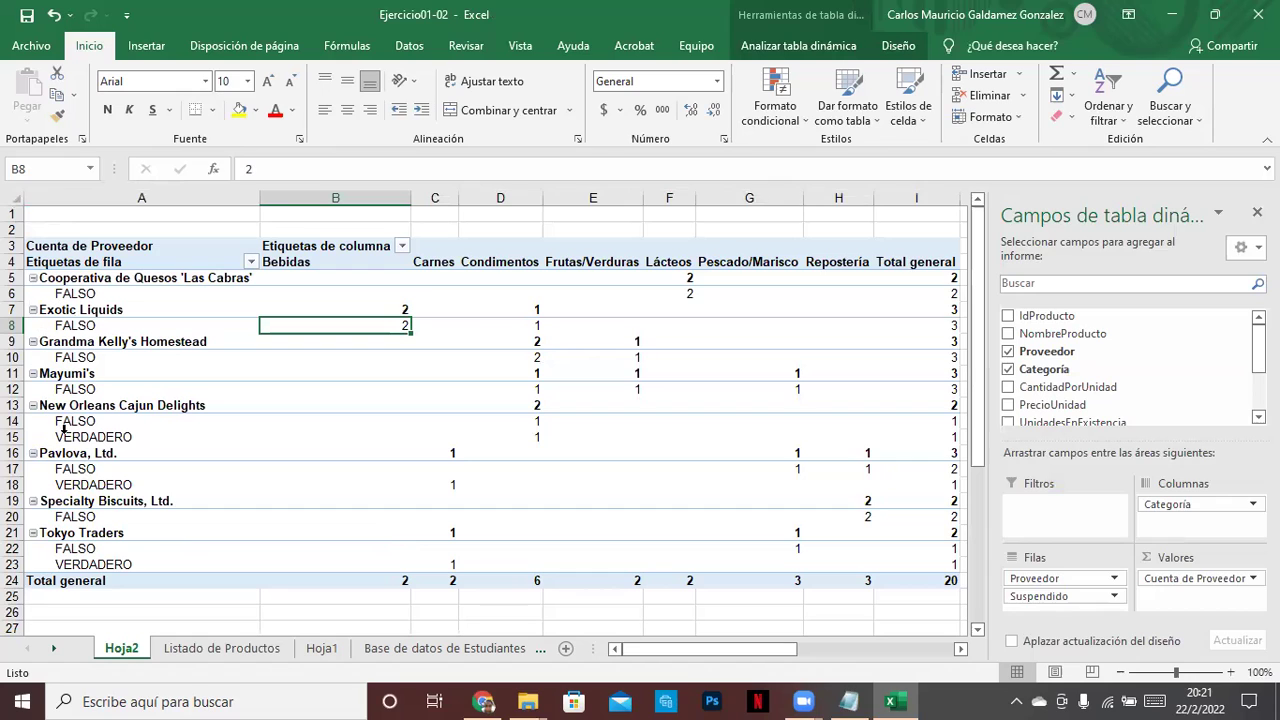
left_click(14, 437)
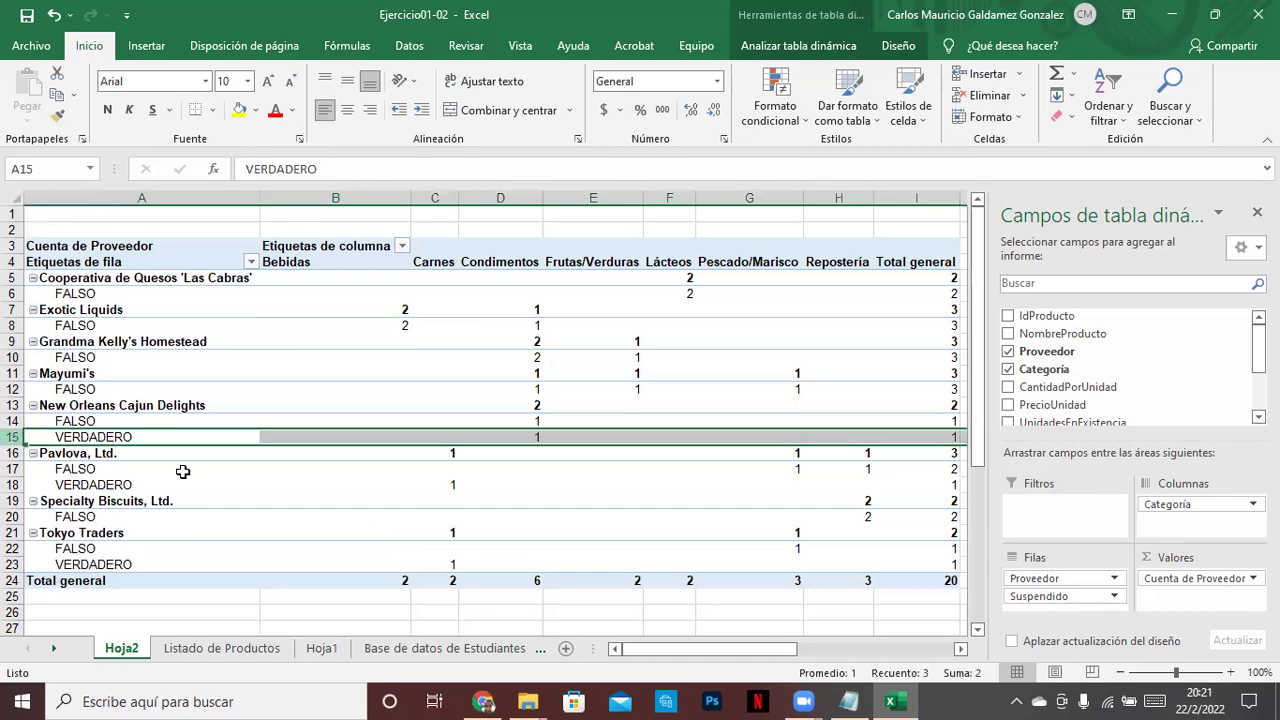
left_click(14, 484, "ctrl")
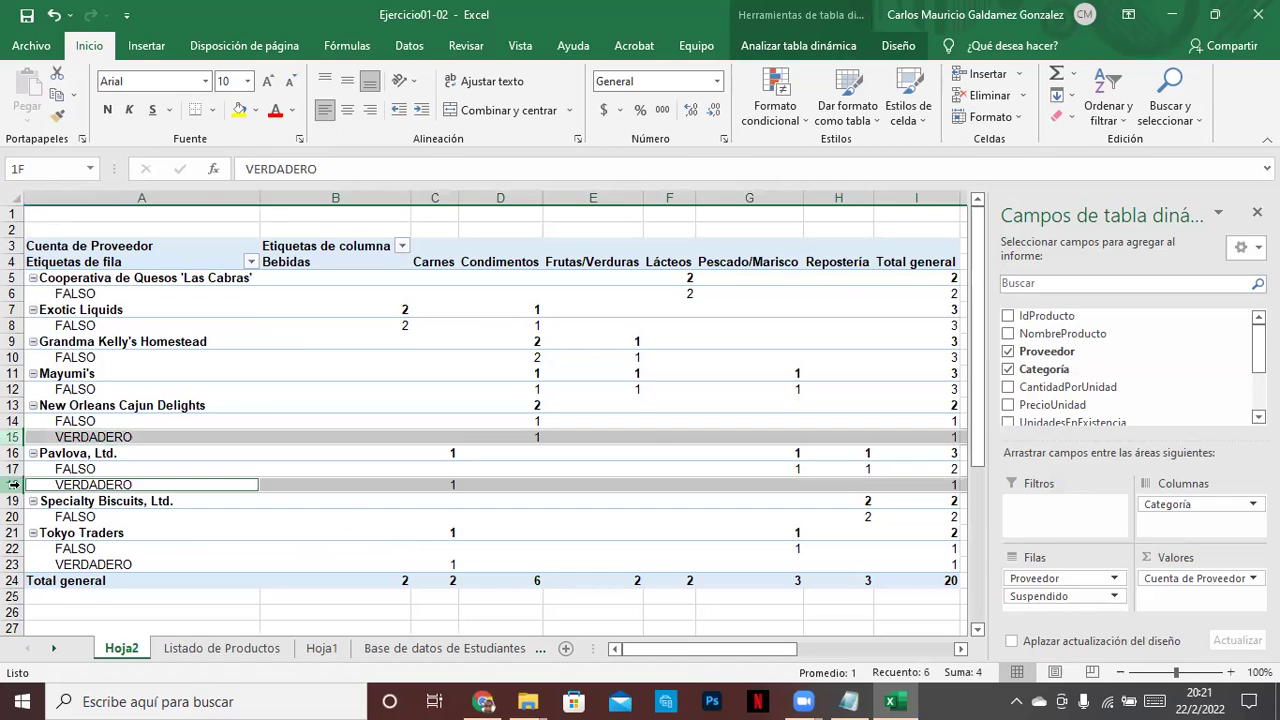
left_click(14, 564, "ctrl")
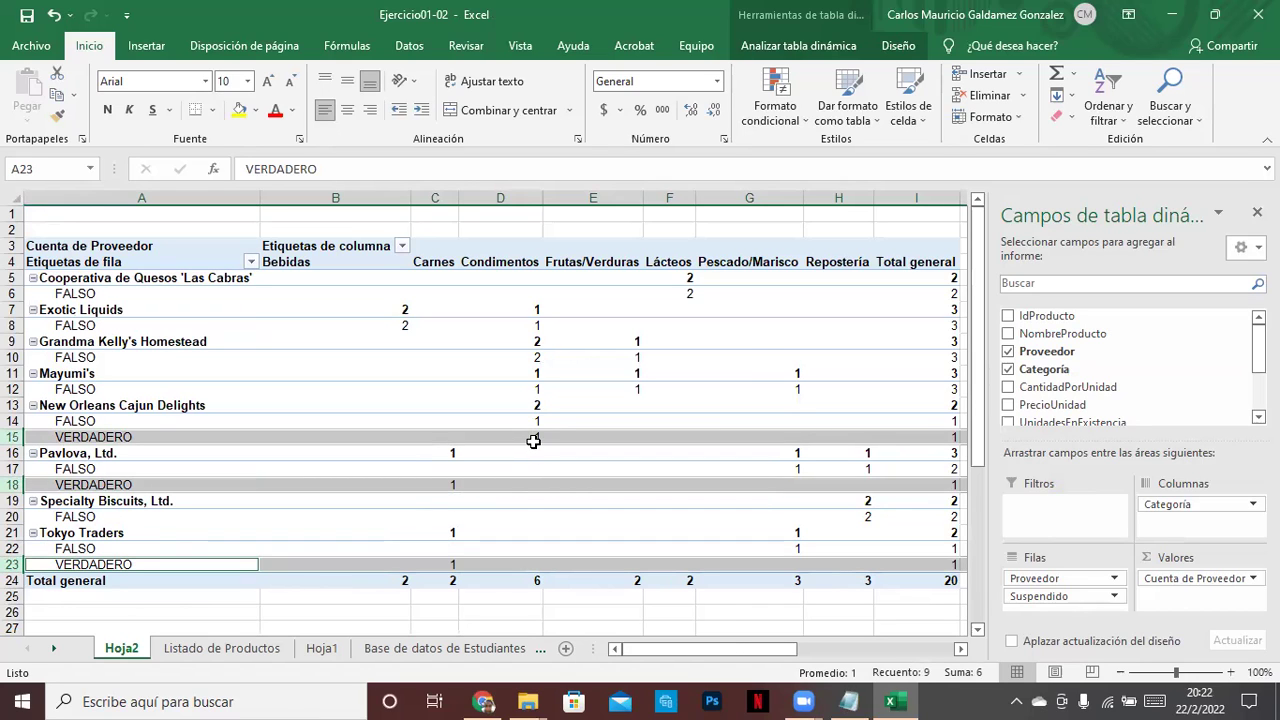
mouse_move(534, 441)
mouse_move(453, 498)
left_click(532, 437)
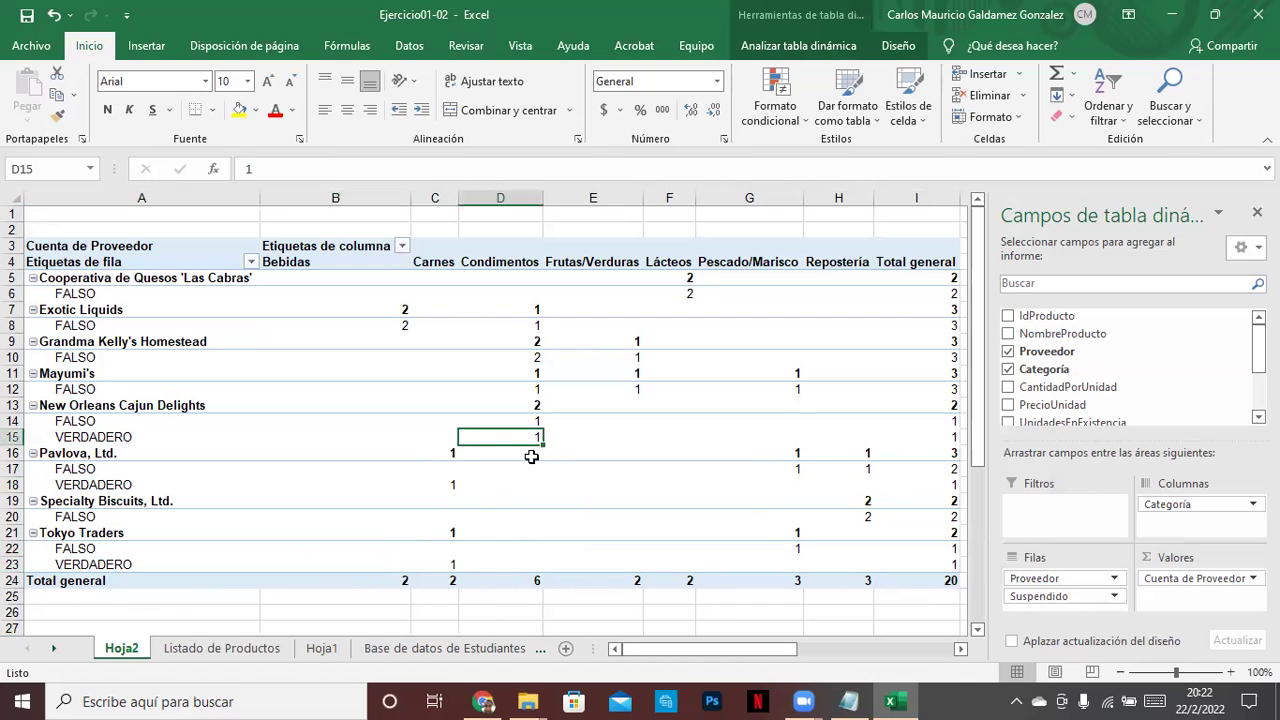
left_click(449, 485)
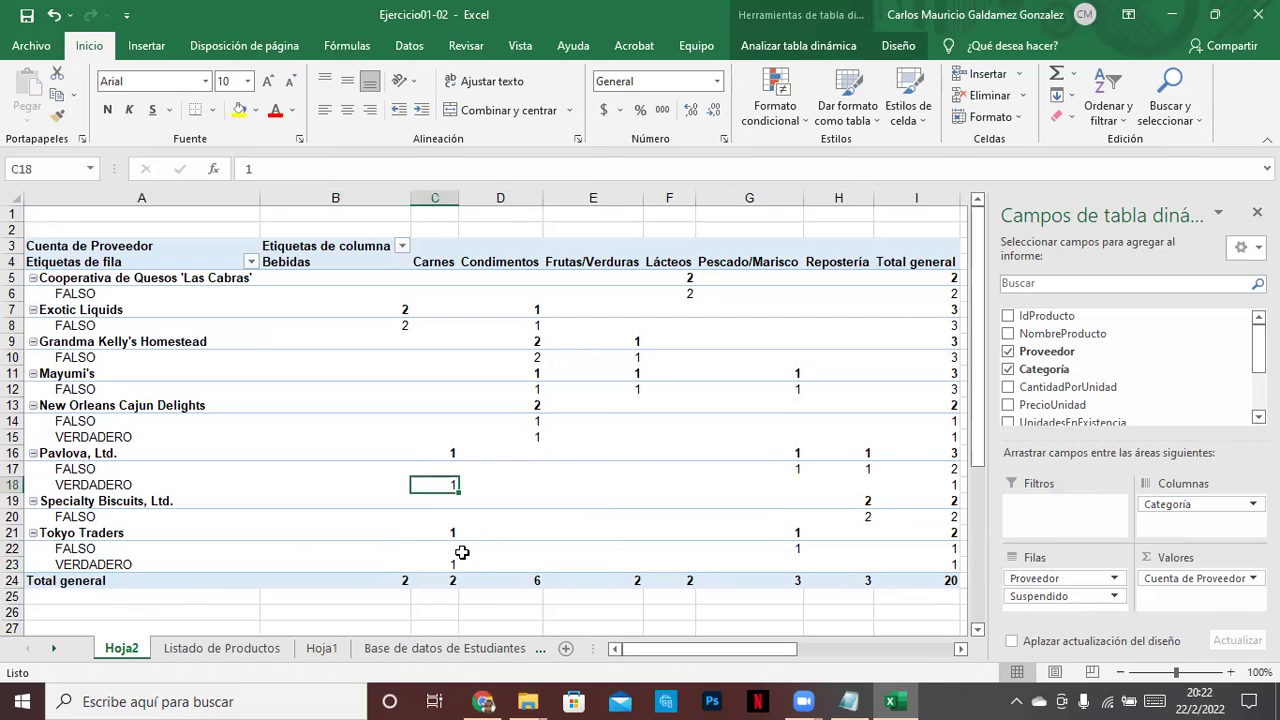
left_click(454, 562, "ctrl")
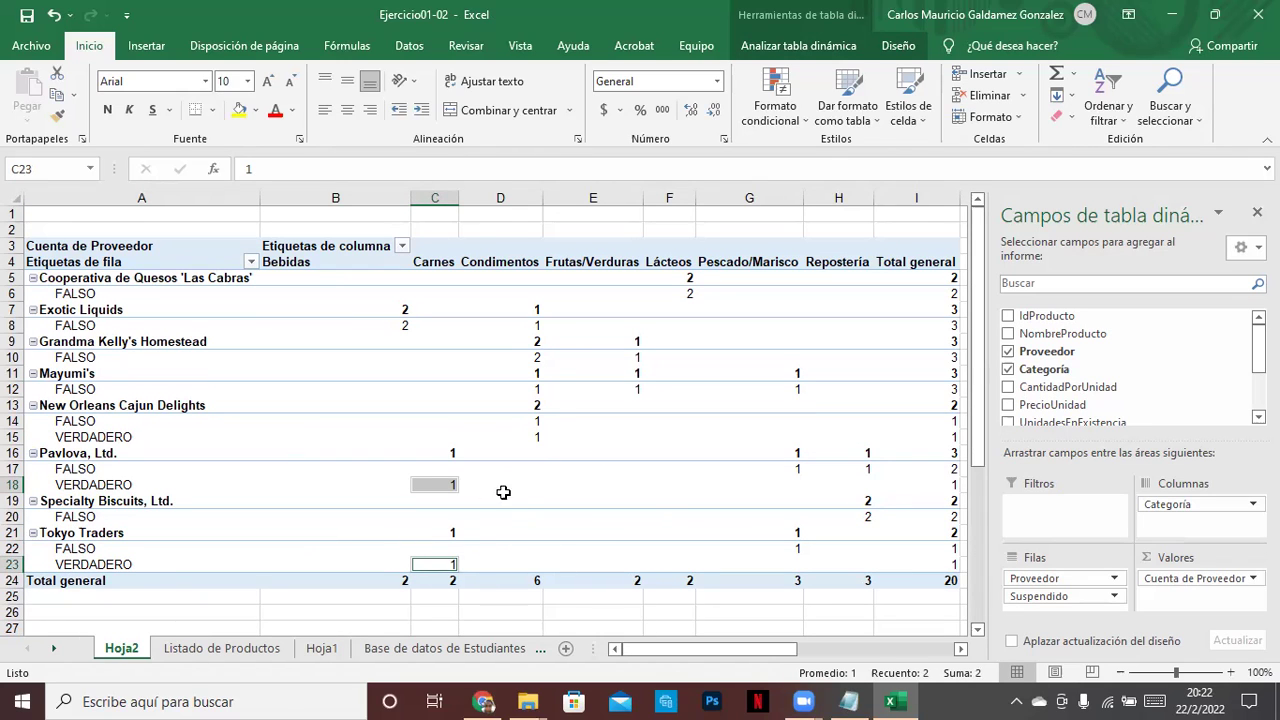
left_click(531, 441, "ctrl")
left_click(239, 109)
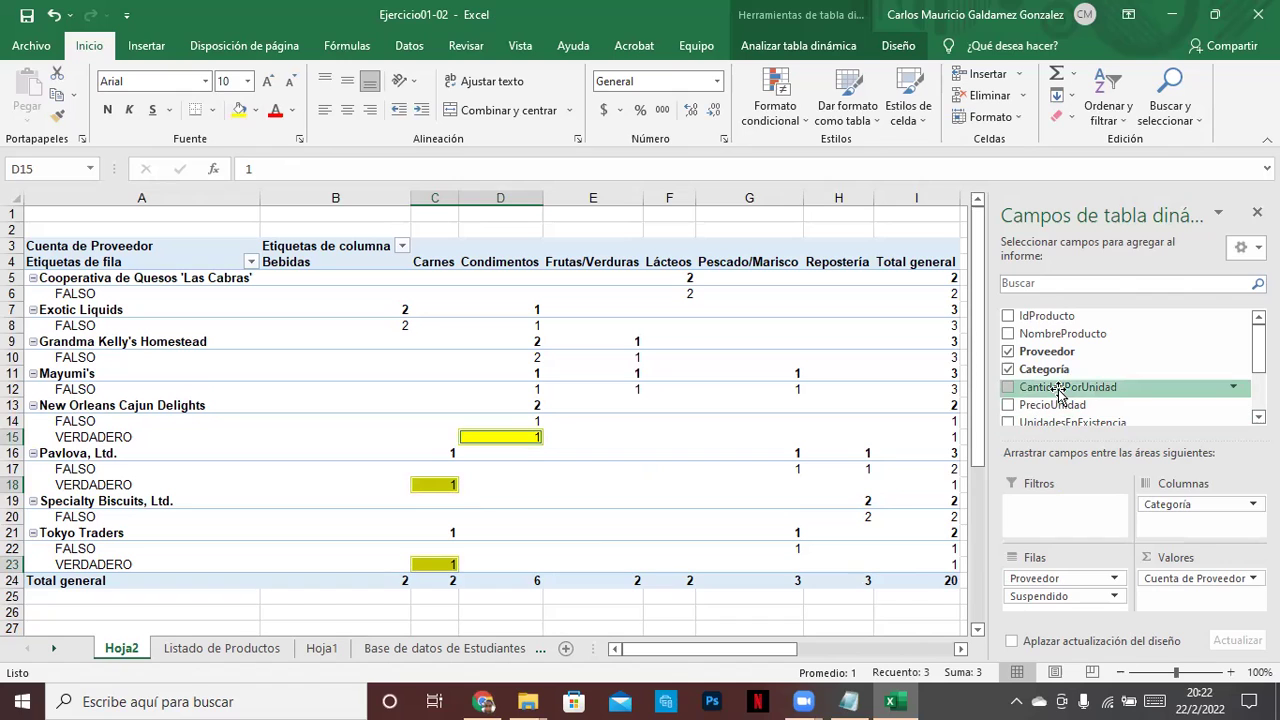
Add CantidadPorUnidad as a second value field summarized by Suma, and inspect its columns through to the grand totals.
left_click_drag(1060, 390, 1187, 602)
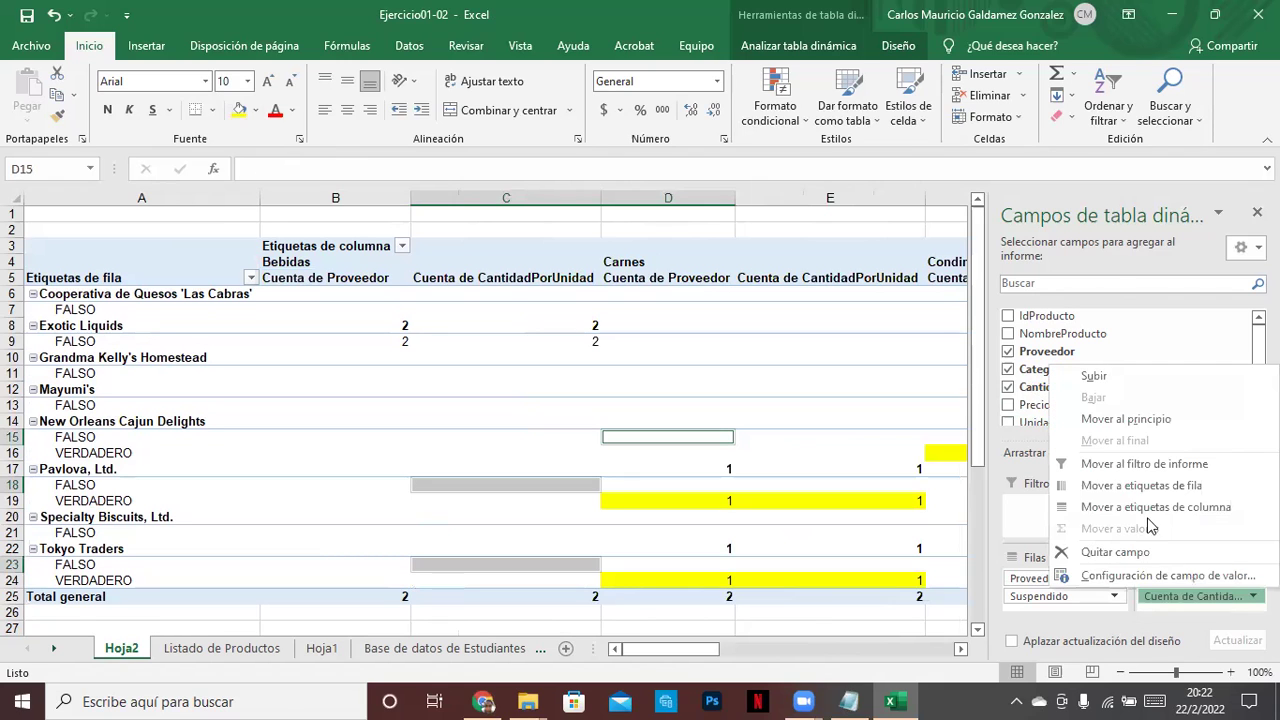
left_click(1160, 576)
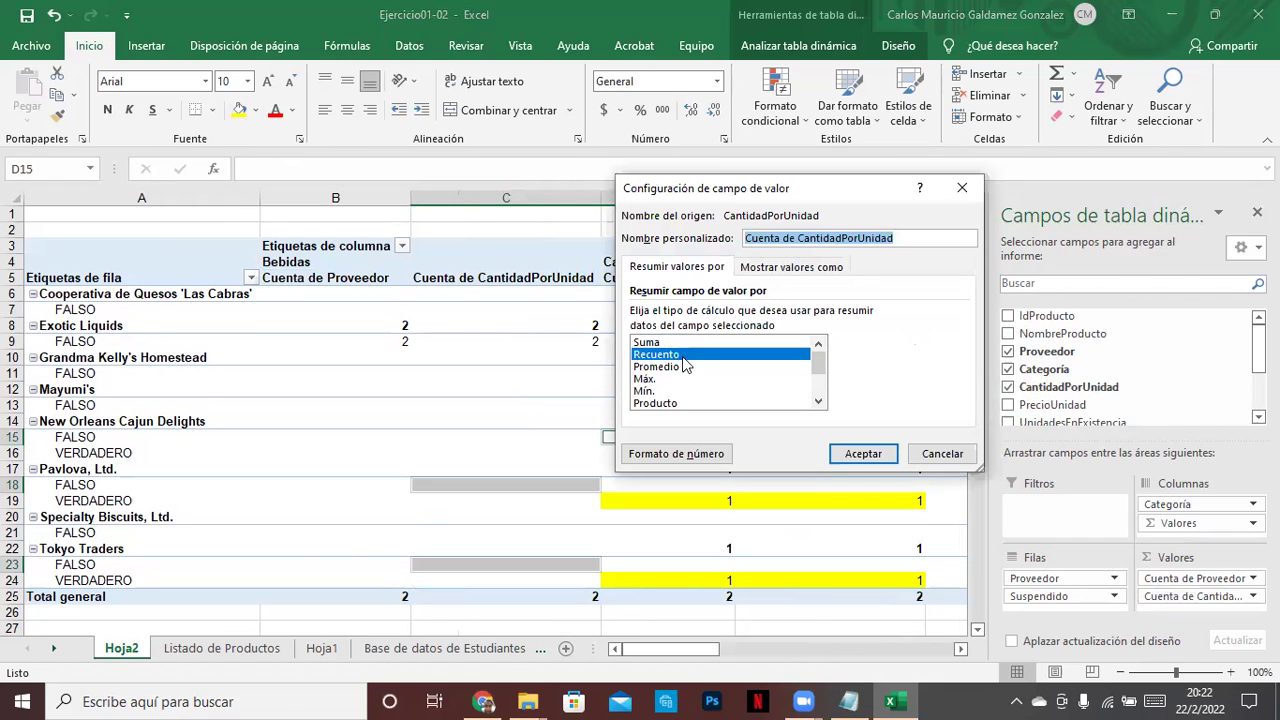
left_click(680, 342)
left_click(862, 454)
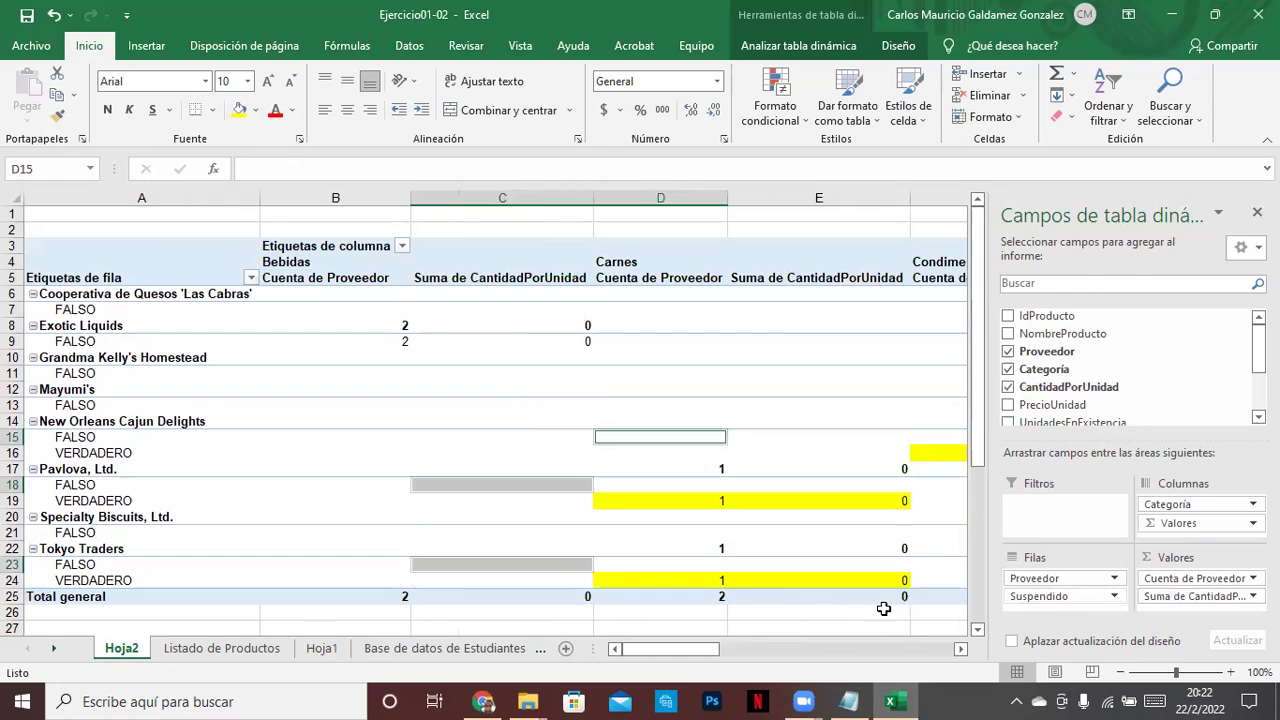
left_click(960, 648)
left_click_drag(960, 648, 960, 648)
mouse_move(857, 656)
left_mouse_down()
mouse_move(697, 655)
mouse_move(832, 651)
left_mouse_up()
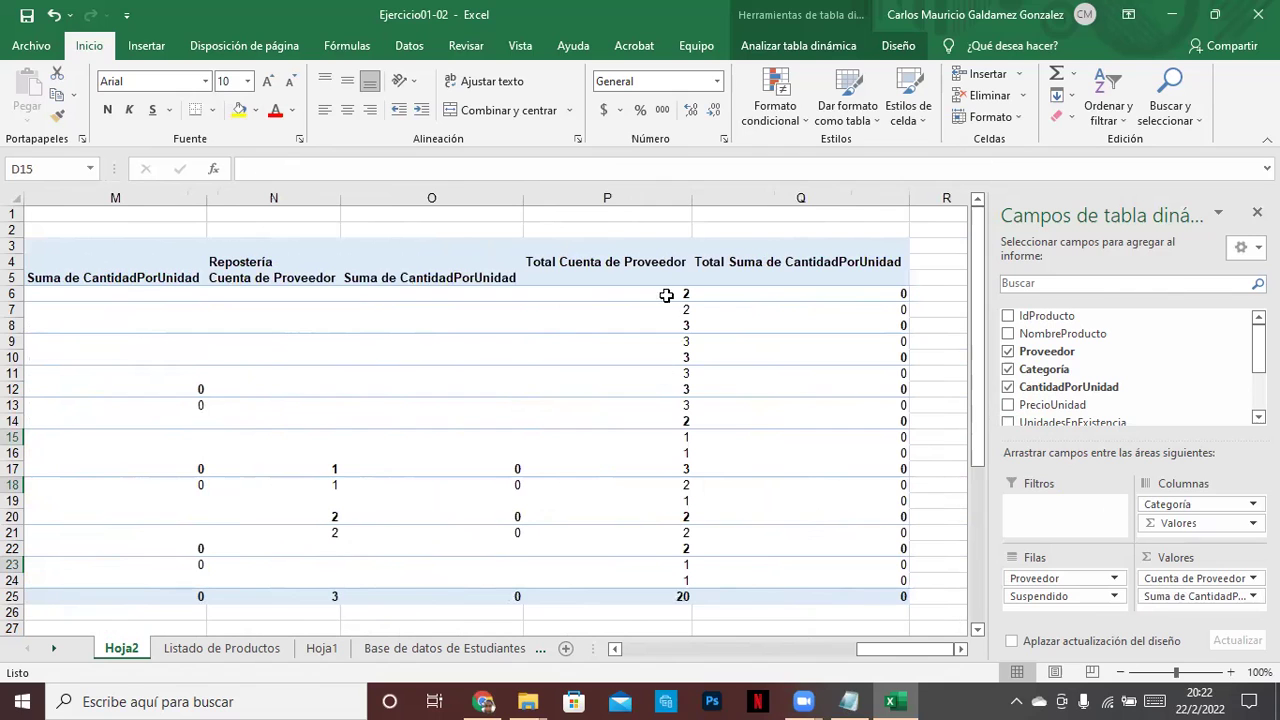
Remove the CantidadPorUnidad sum from the PivotTable values and return to the supplier count by category.
left_click(222, 648)
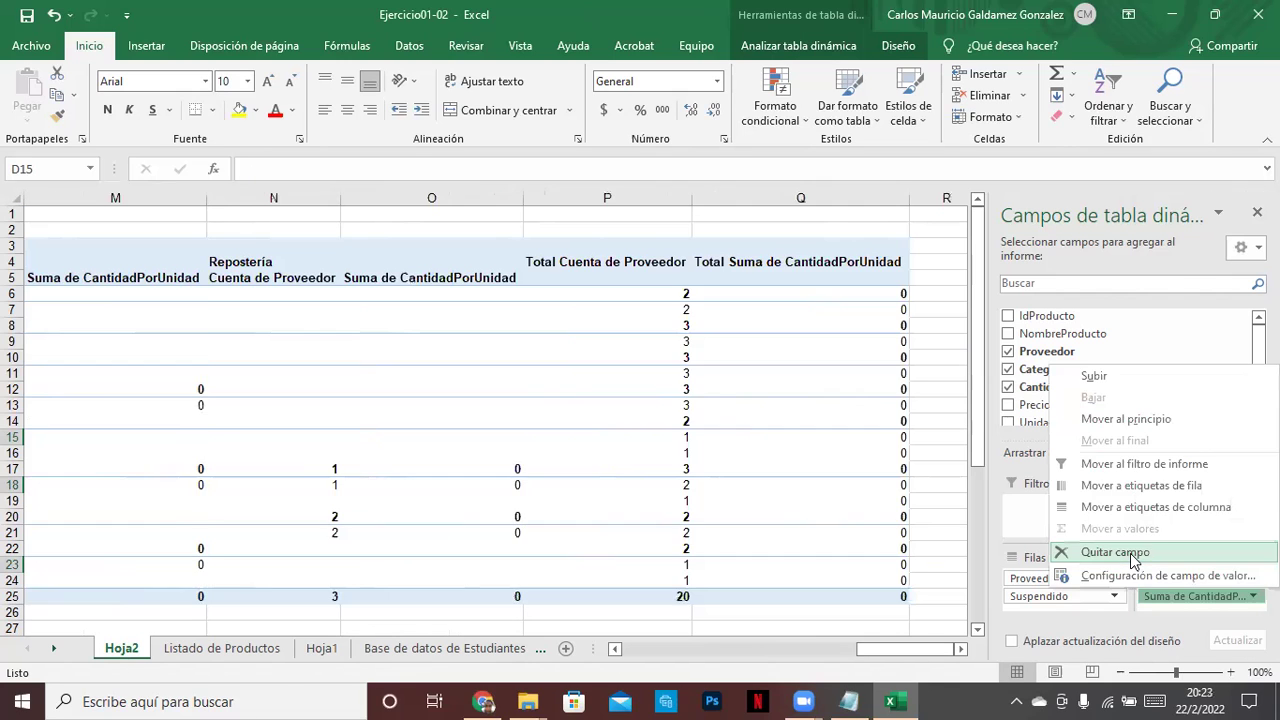
left_click(1100, 551)
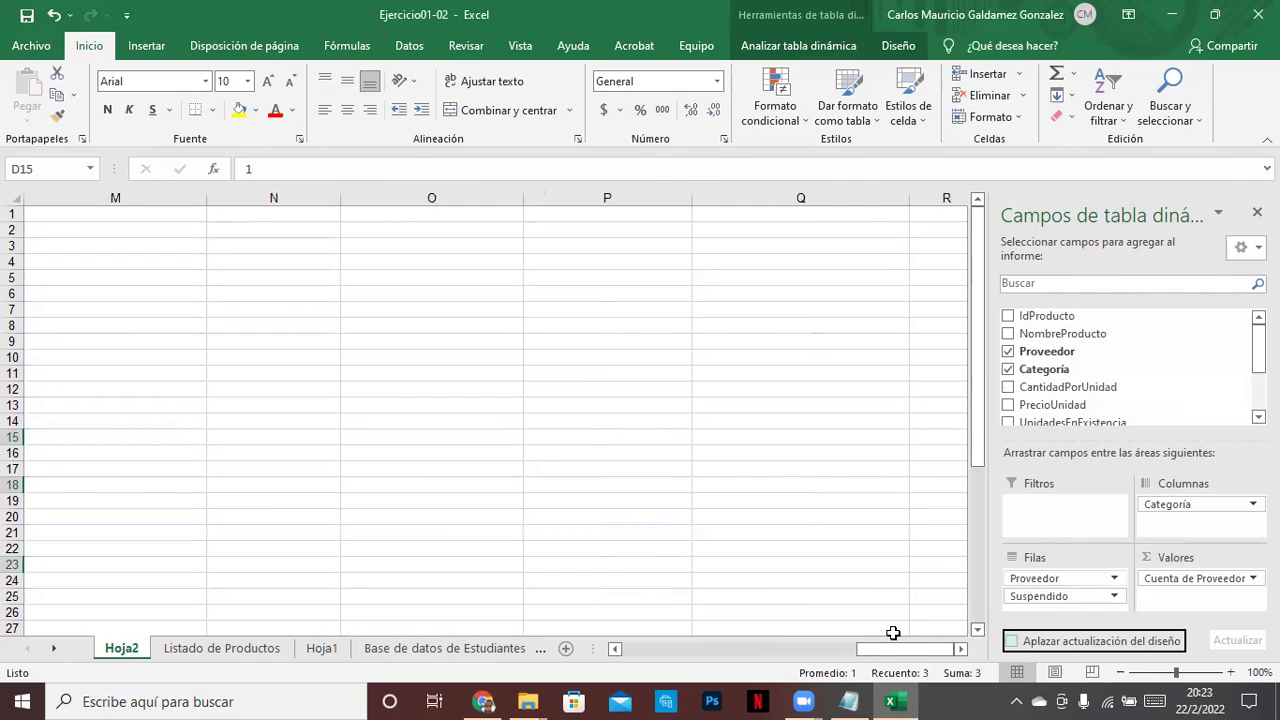
left_click(626, 651)
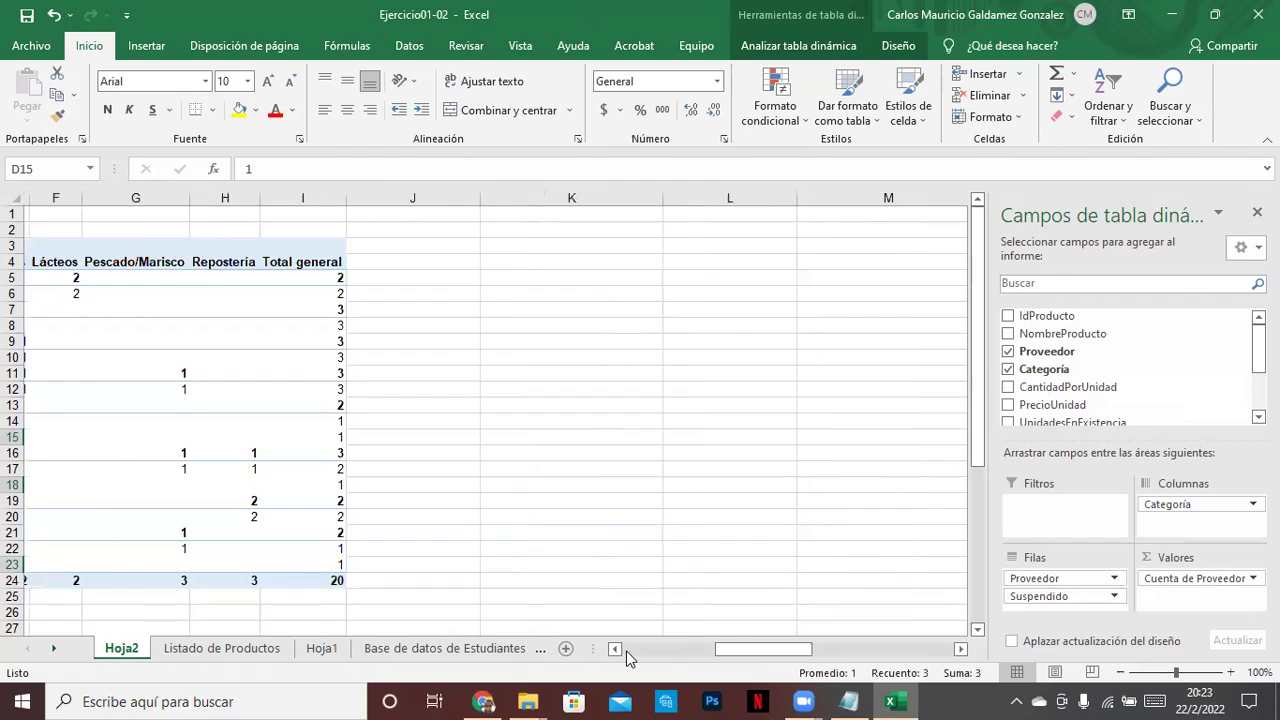
left_click(492, 487)
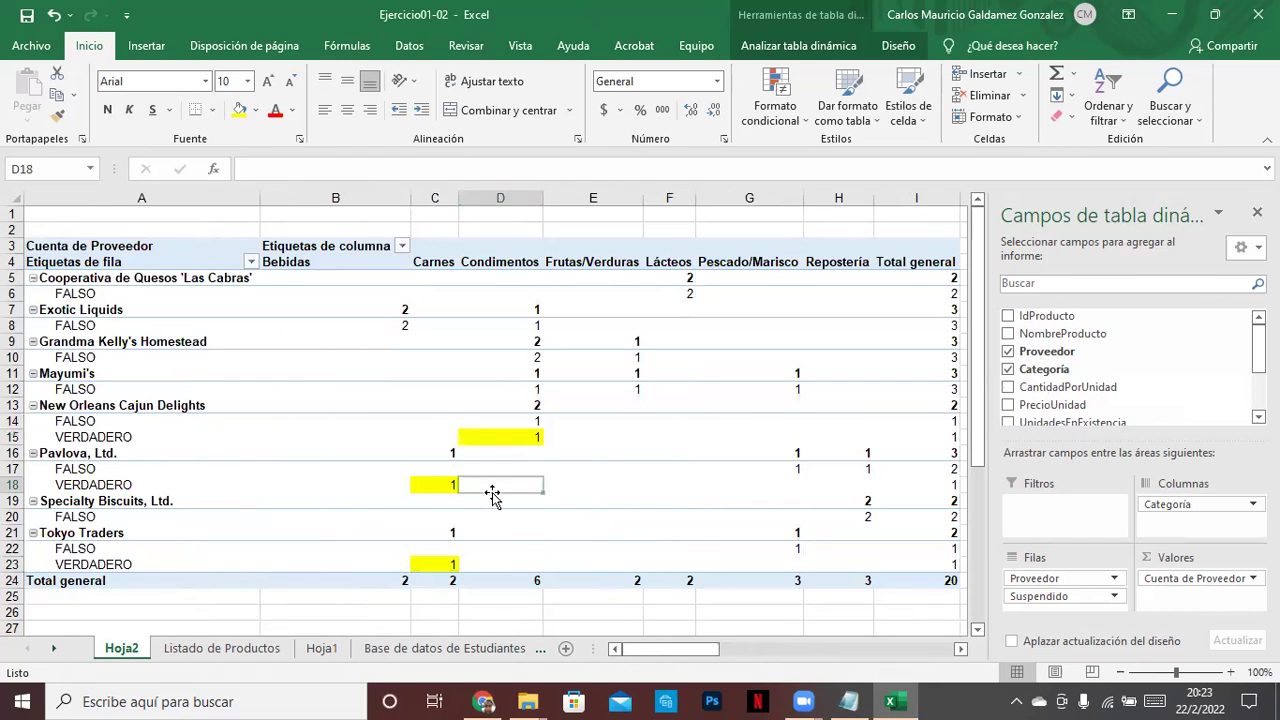
Review the Proveedor, Categorias and Suspedidos terms of the second requirement in the Notepad notes, and return to the Excel workbook.
left_click(866, 699)
left_click(400, 352)
left_click(522, 360)
key("ctrl+Left")
key("ctrl+shift+Right")
double_click(672, 352)
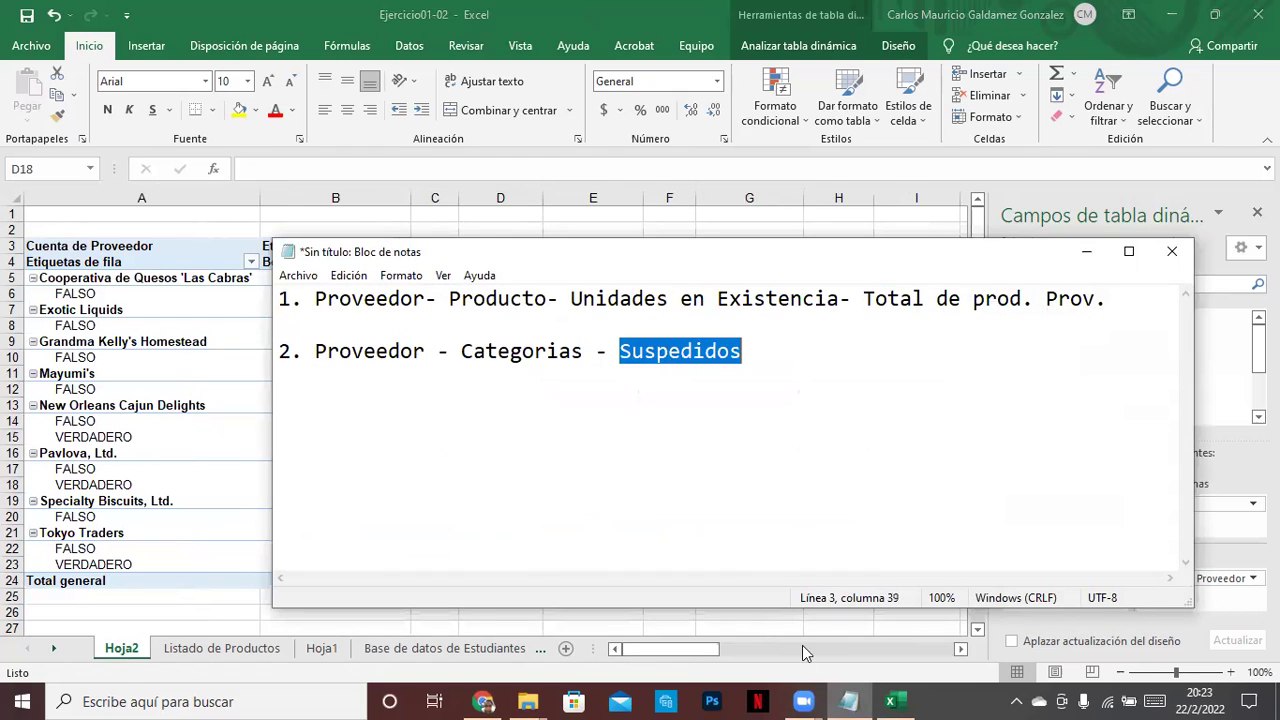
left_click(848, 699)
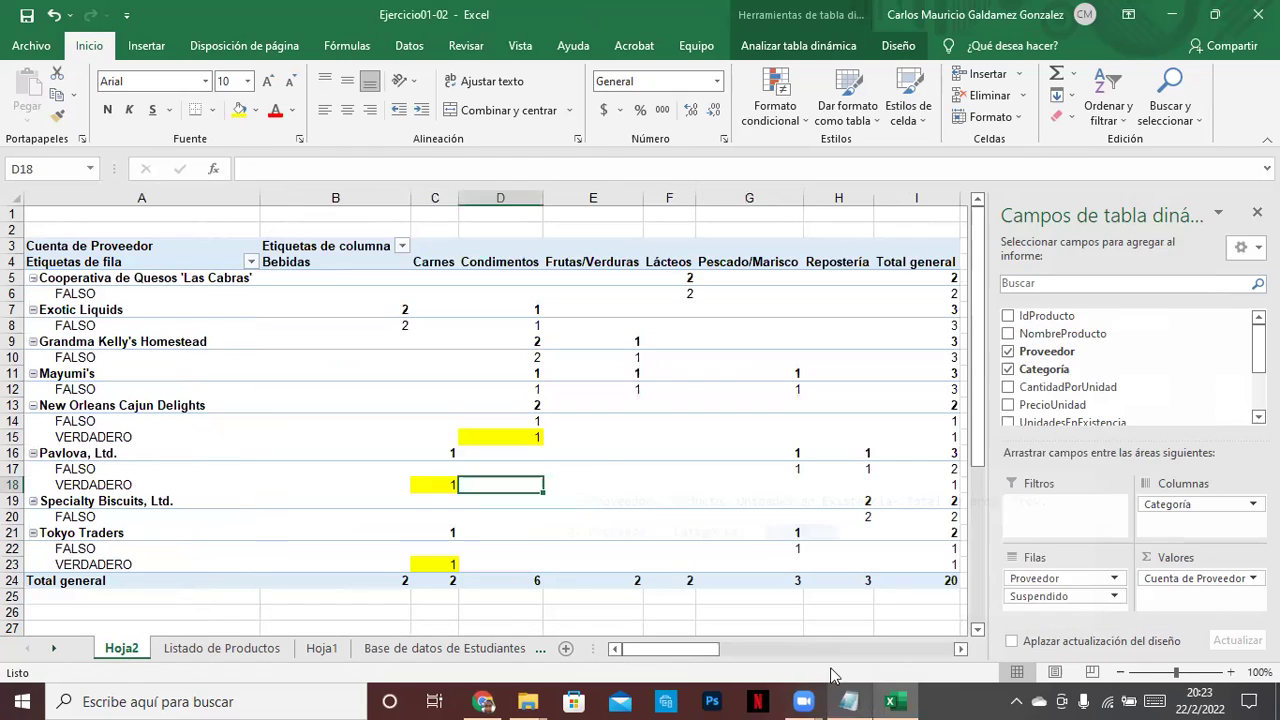
Try to clear cell D16, the Condimentos cell in the Pavlova, Ltd. row of the PivotTable.
mouse_move(464, 482)
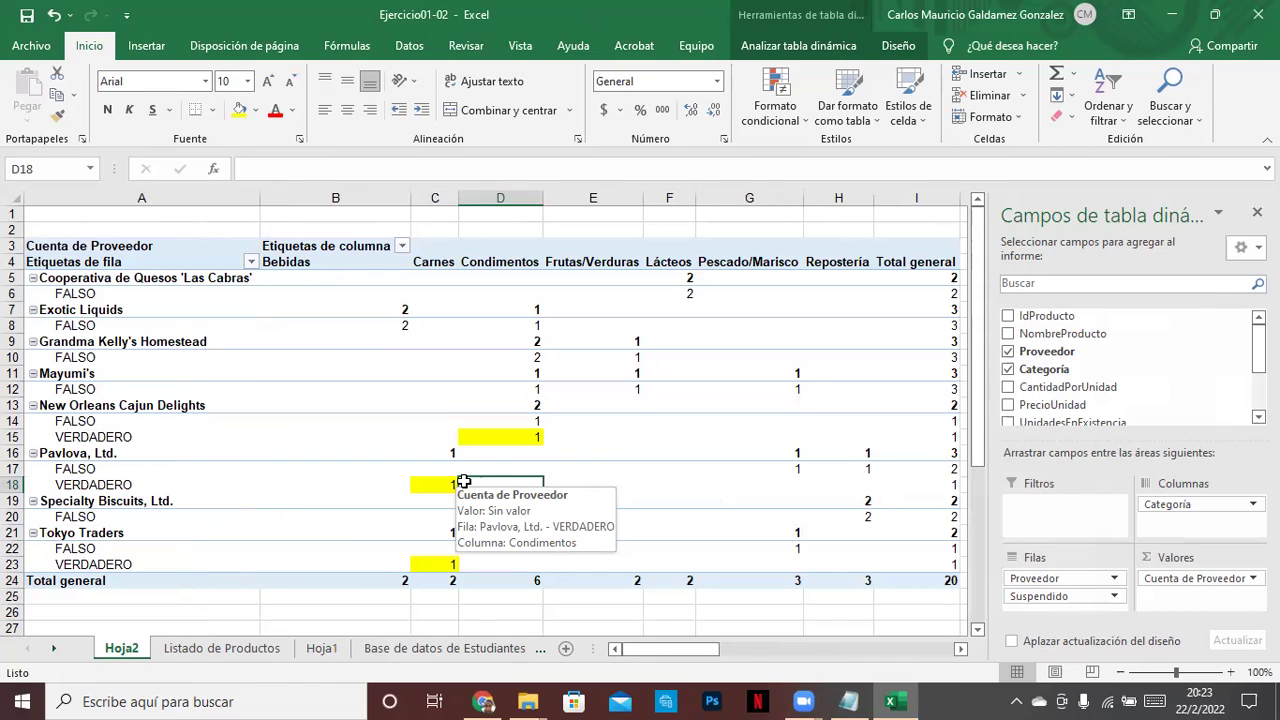
left_click(508, 440)
key("Down")
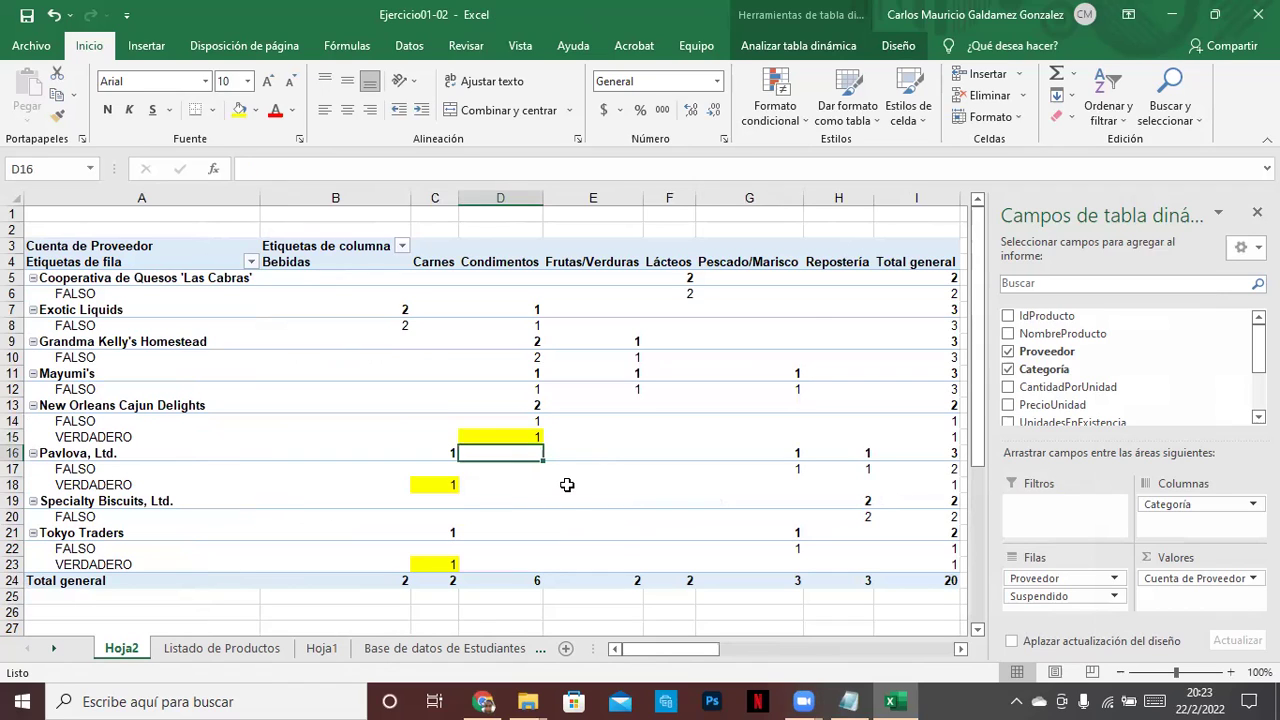
key("Delete")
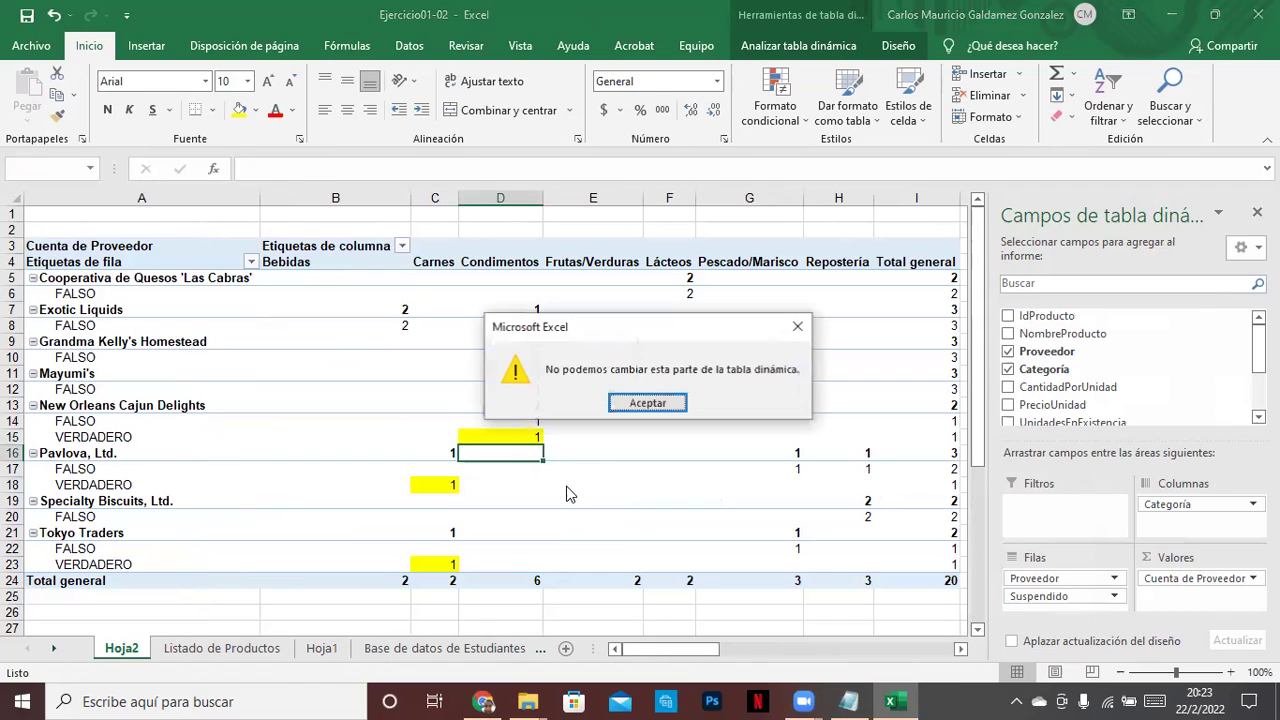
left_click(660, 404)
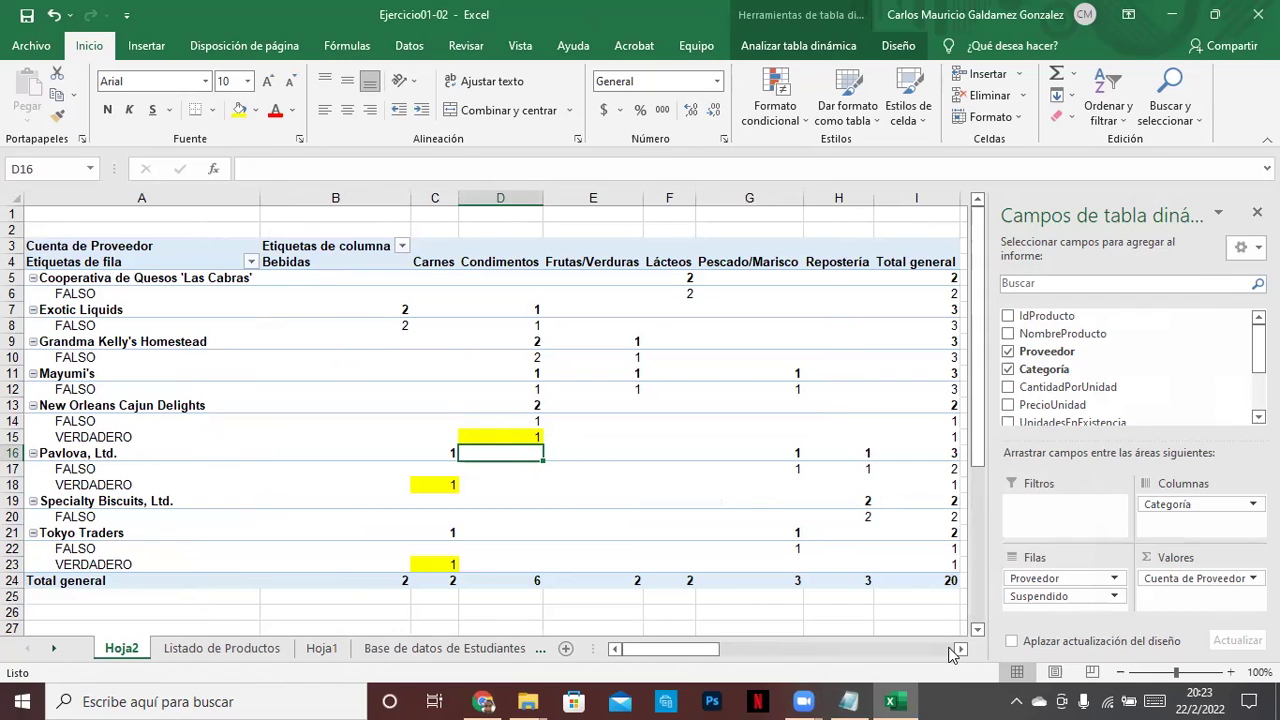
left_click(952, 652)
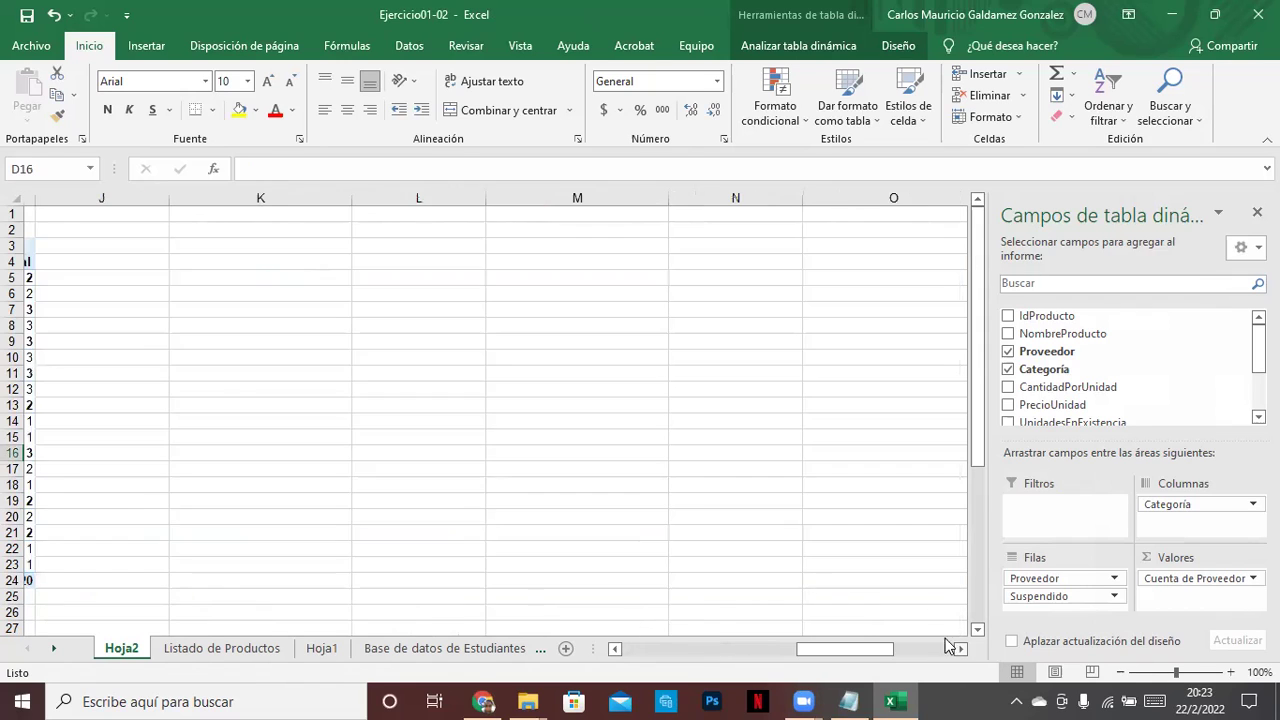
left_click(763, 656)
left_click(924, 588)
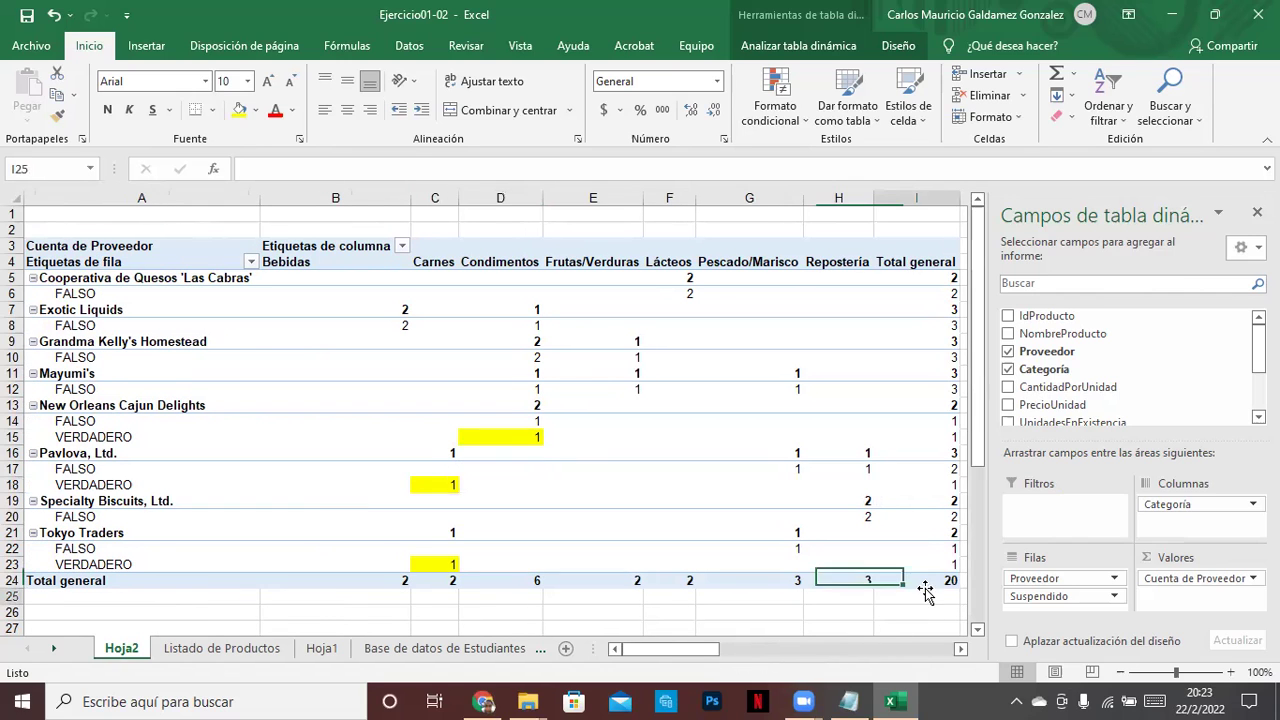
key("Right")
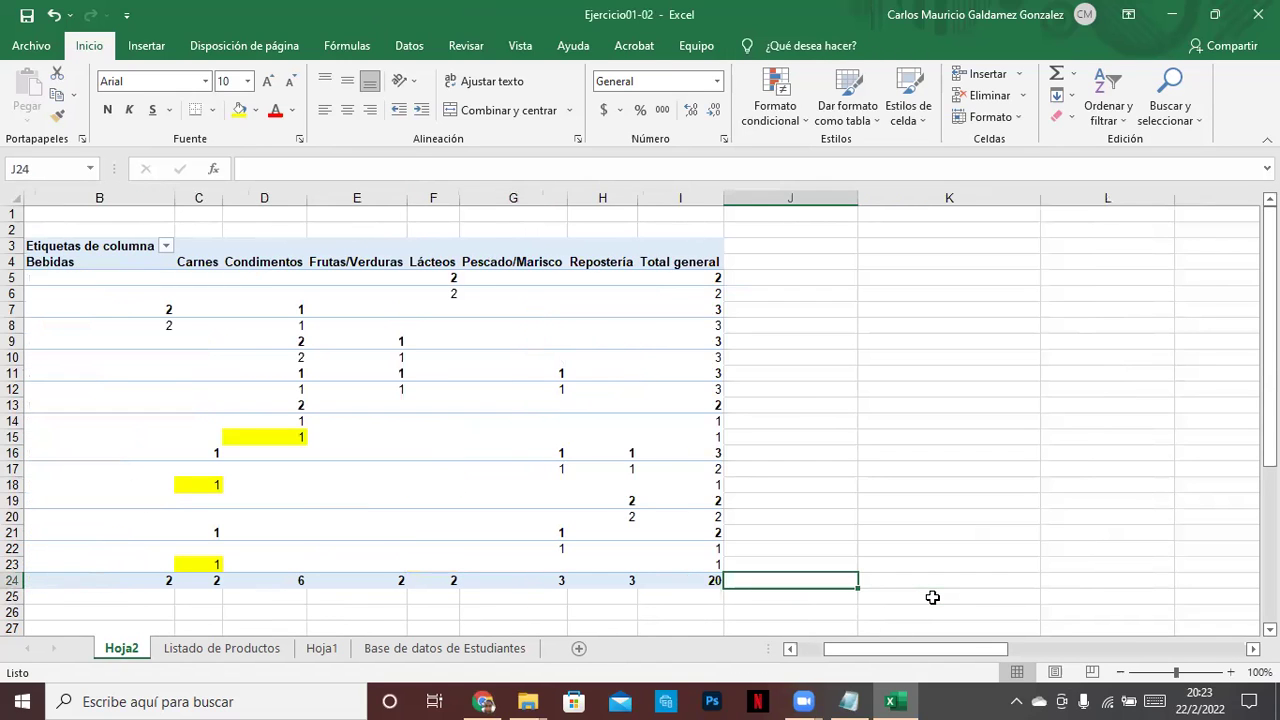
type("=")
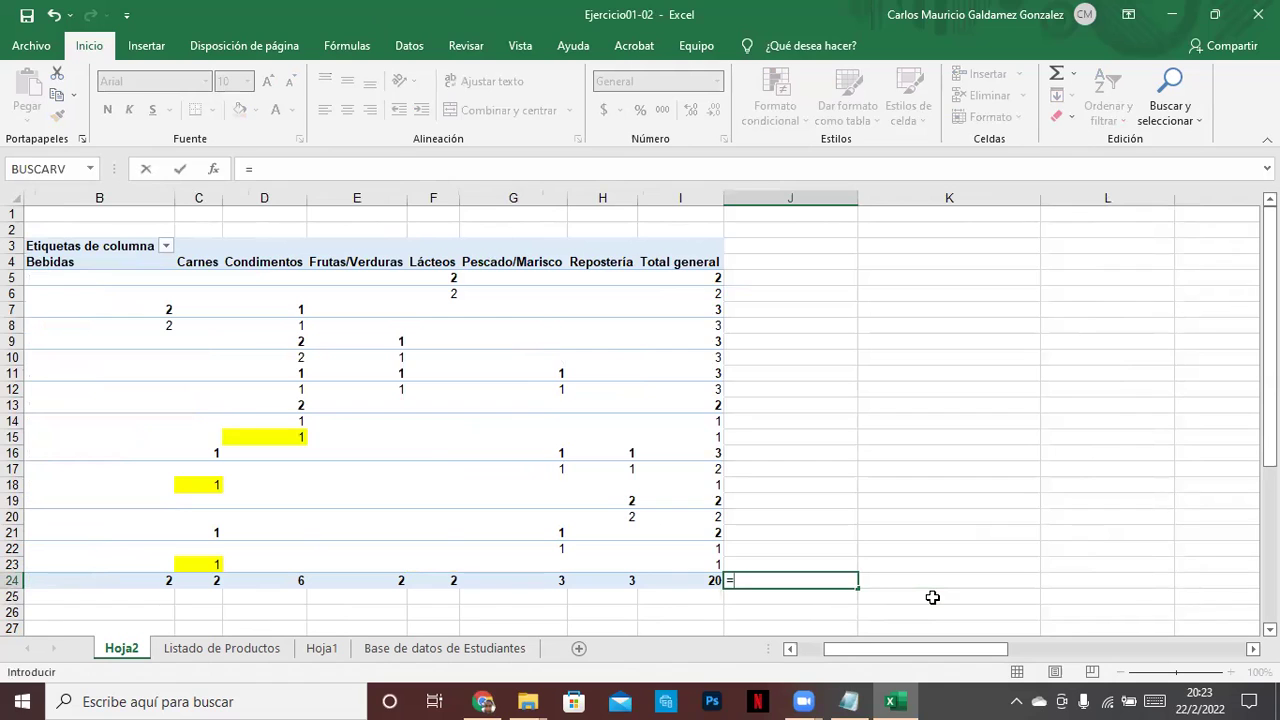
key("Escape")
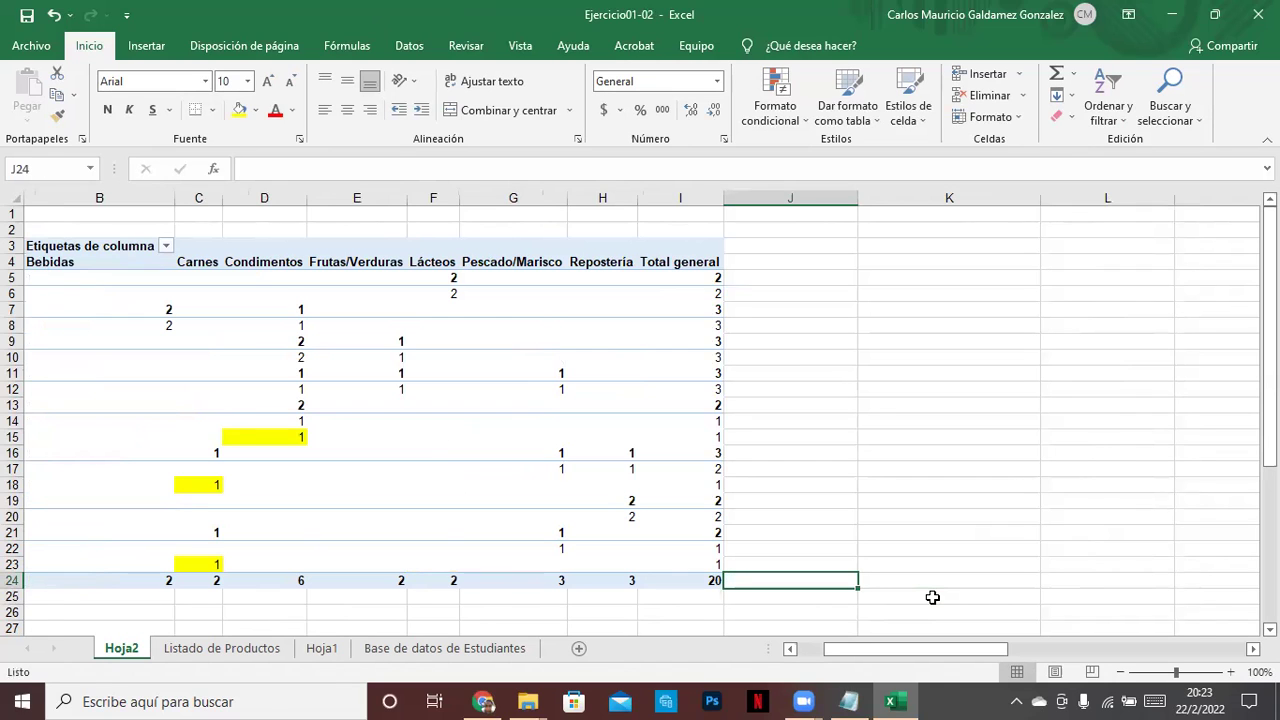
key("Left")
key("Left")
key("Down")
key("Down")
key("Up")
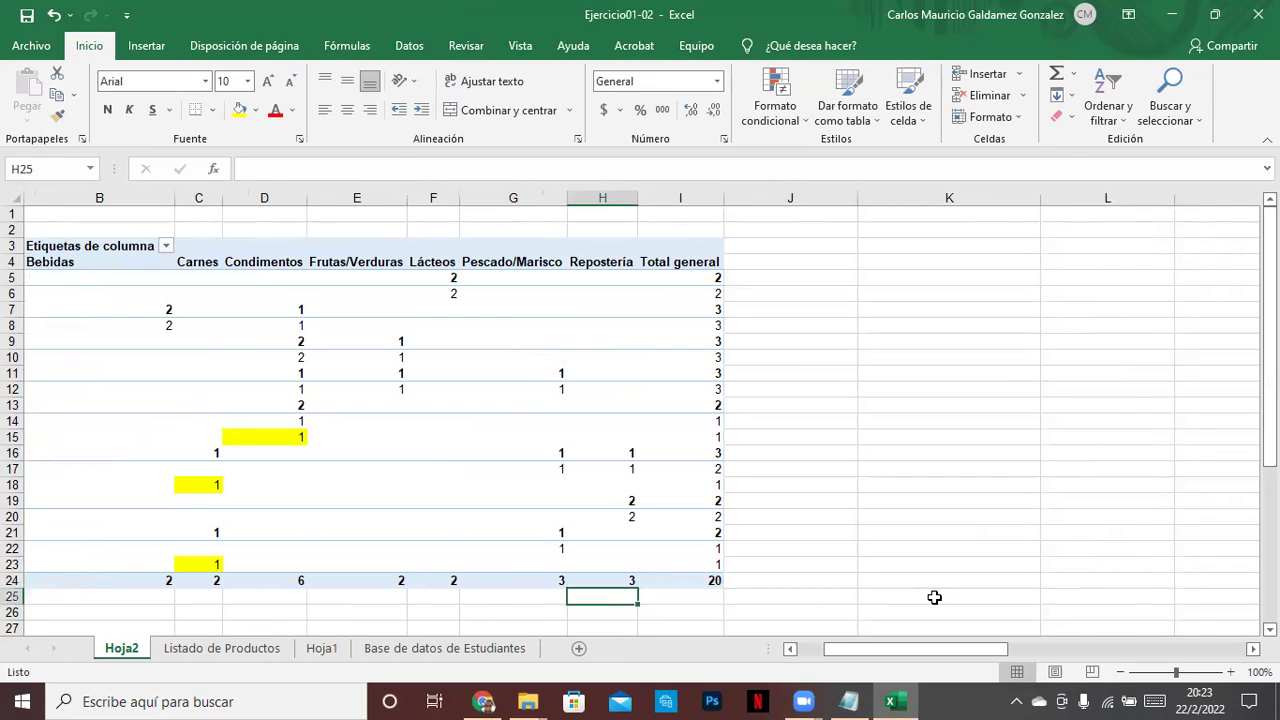
key("Up")
key("Left")
key("Home")
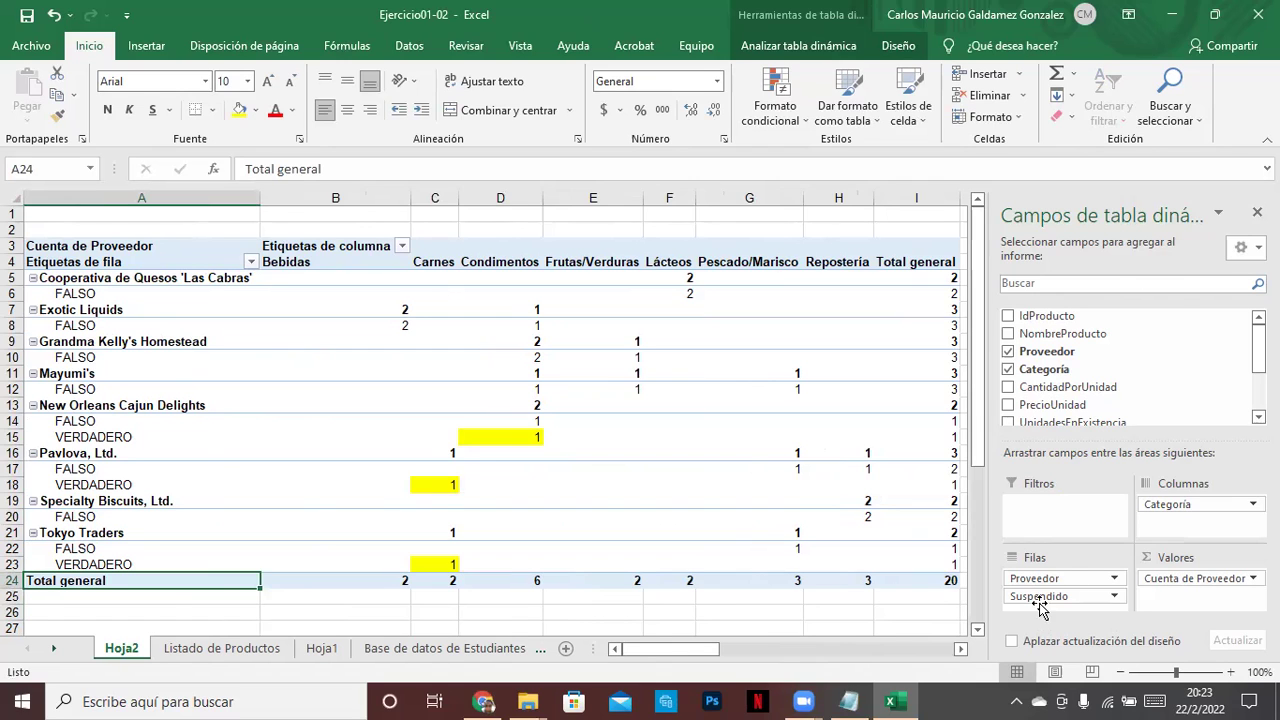
Remove Categoría from the PivotTable columns and select the VERDADERO rows 14, 17 and 22 together.
left_click_drag(1180, 506, 1118, 430)
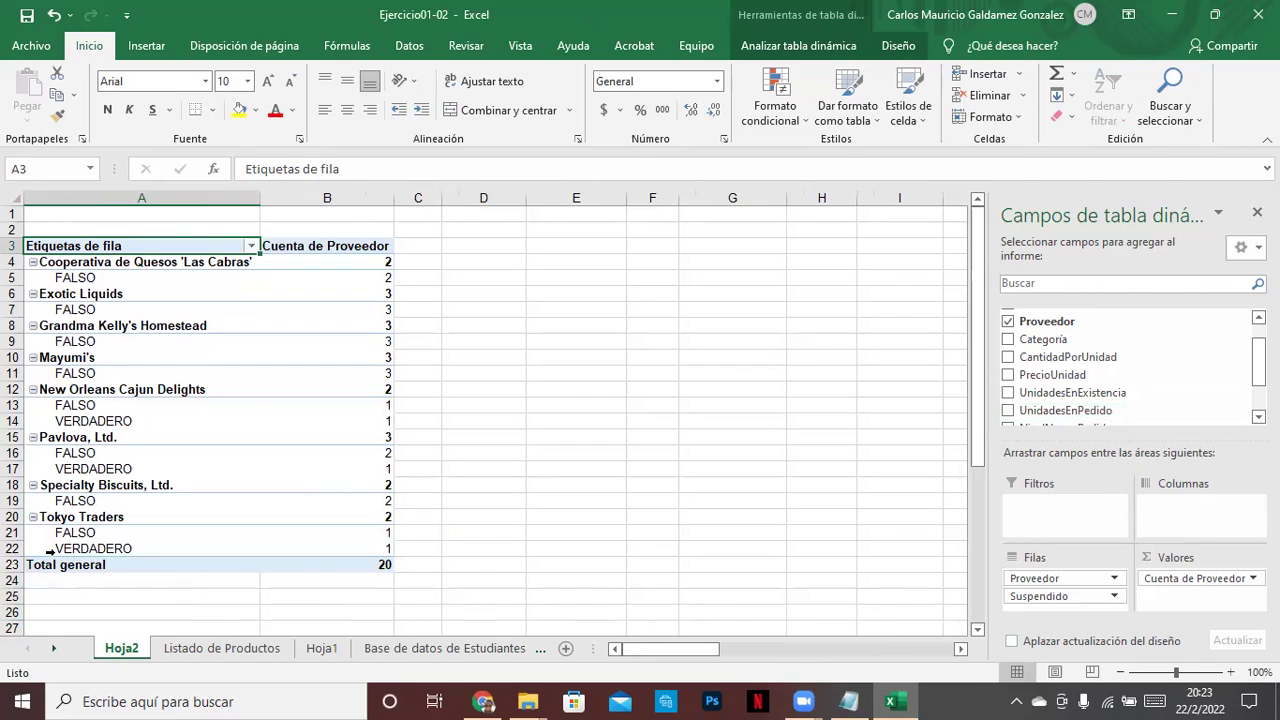
left_click(13, 548)
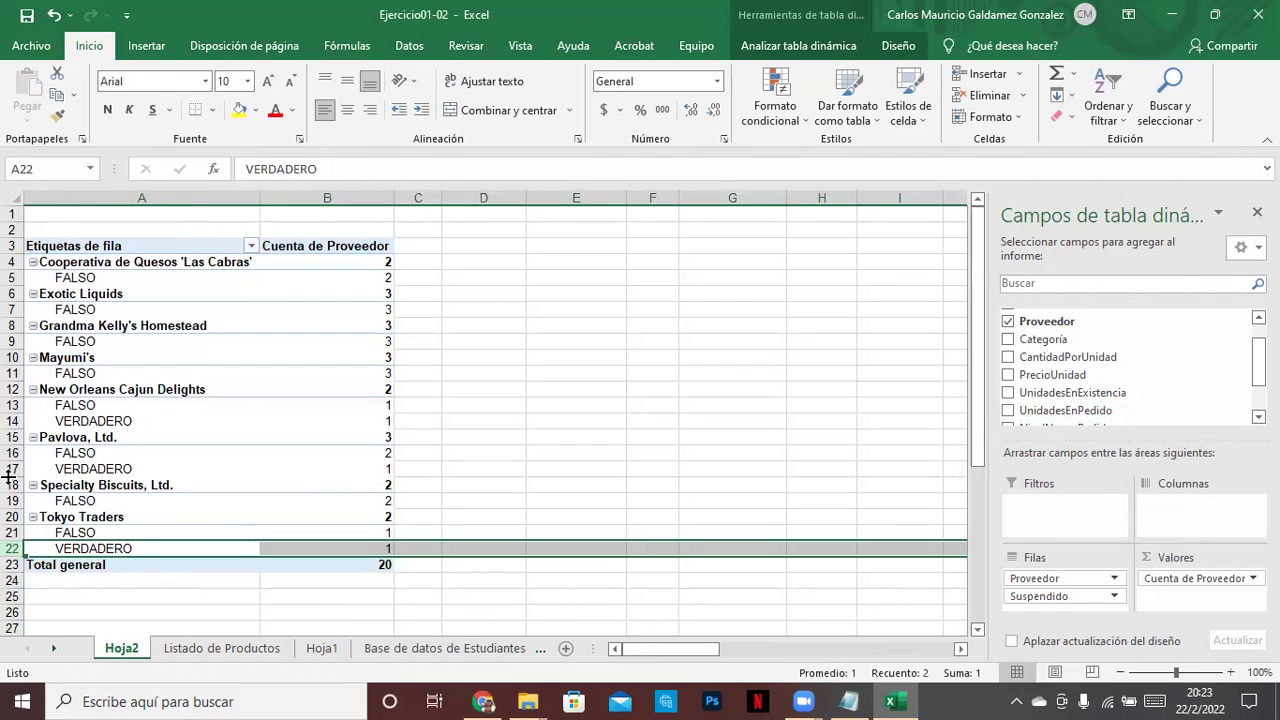
left_click(13, 468, "ctrl")
left_click_drag(8, 413, 8, 424)
left_click(10, 421, "ctrl")
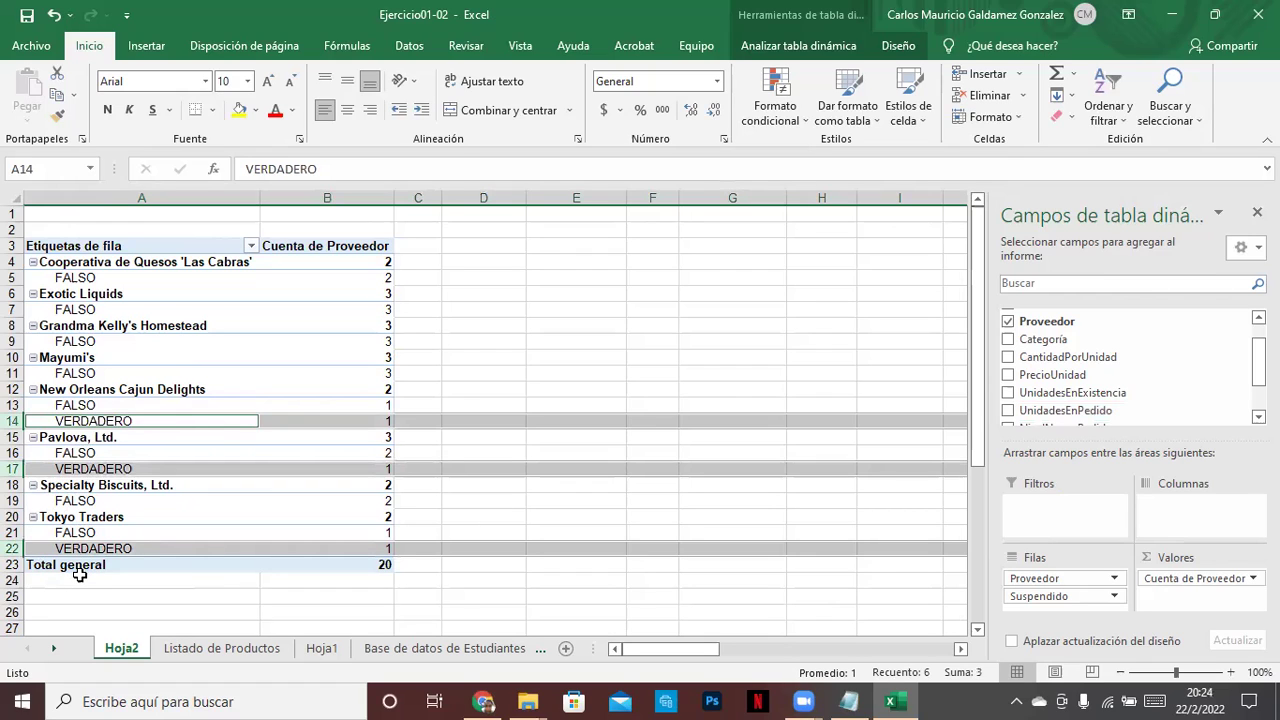
Put the Categoría field back into the columns of the PivotTable.
left_click_drag(1110, 375, 1027, 355)
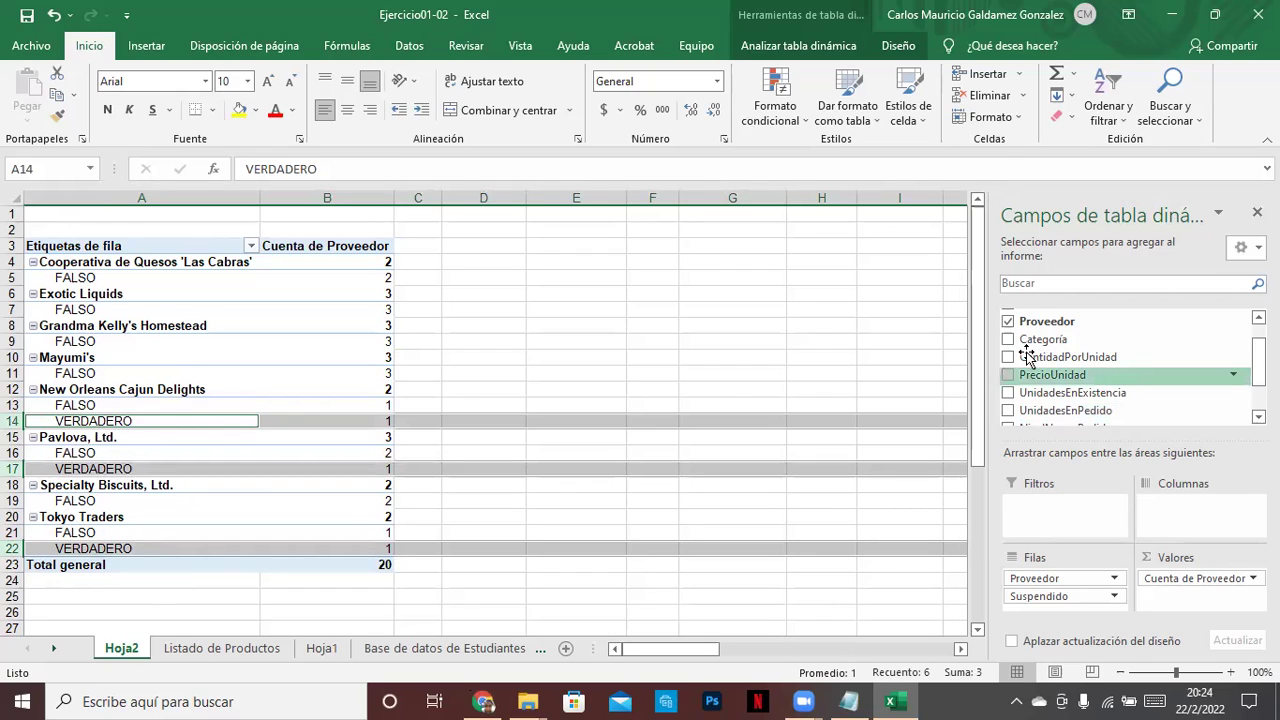
scroll(1057, 357, "up", 2)
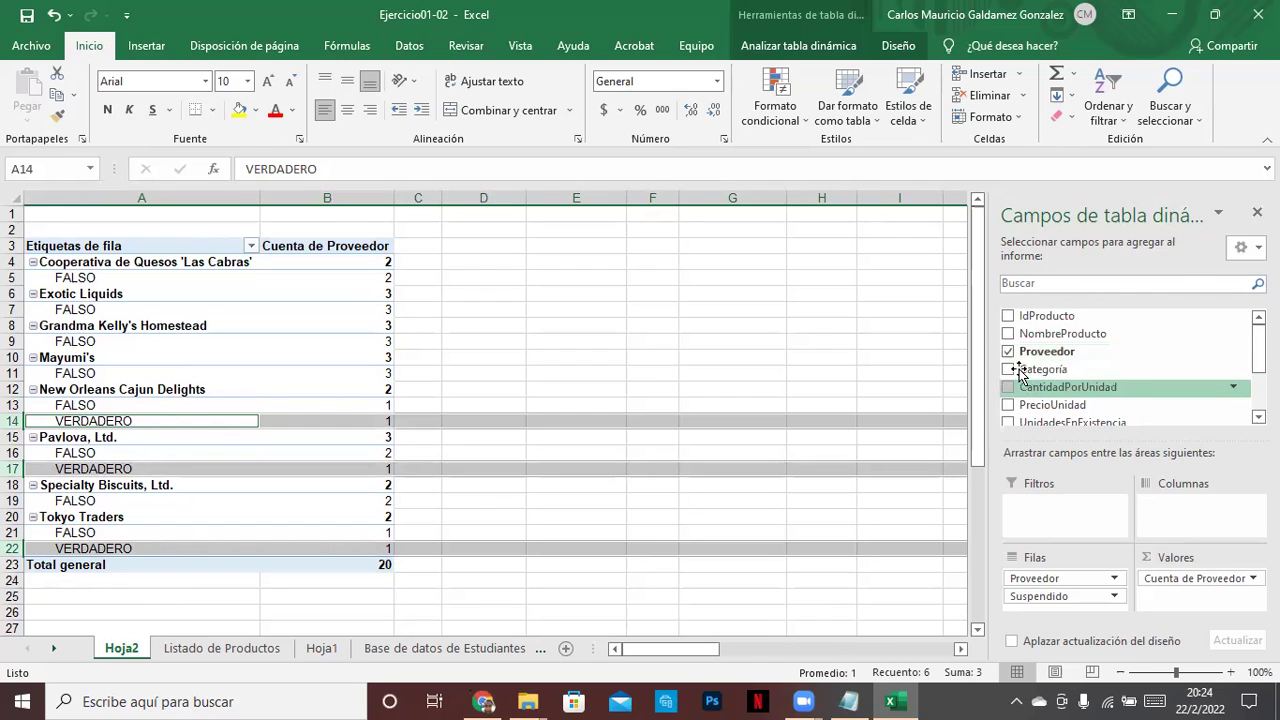
left_click_drag(1030, 370, 1172, 513)
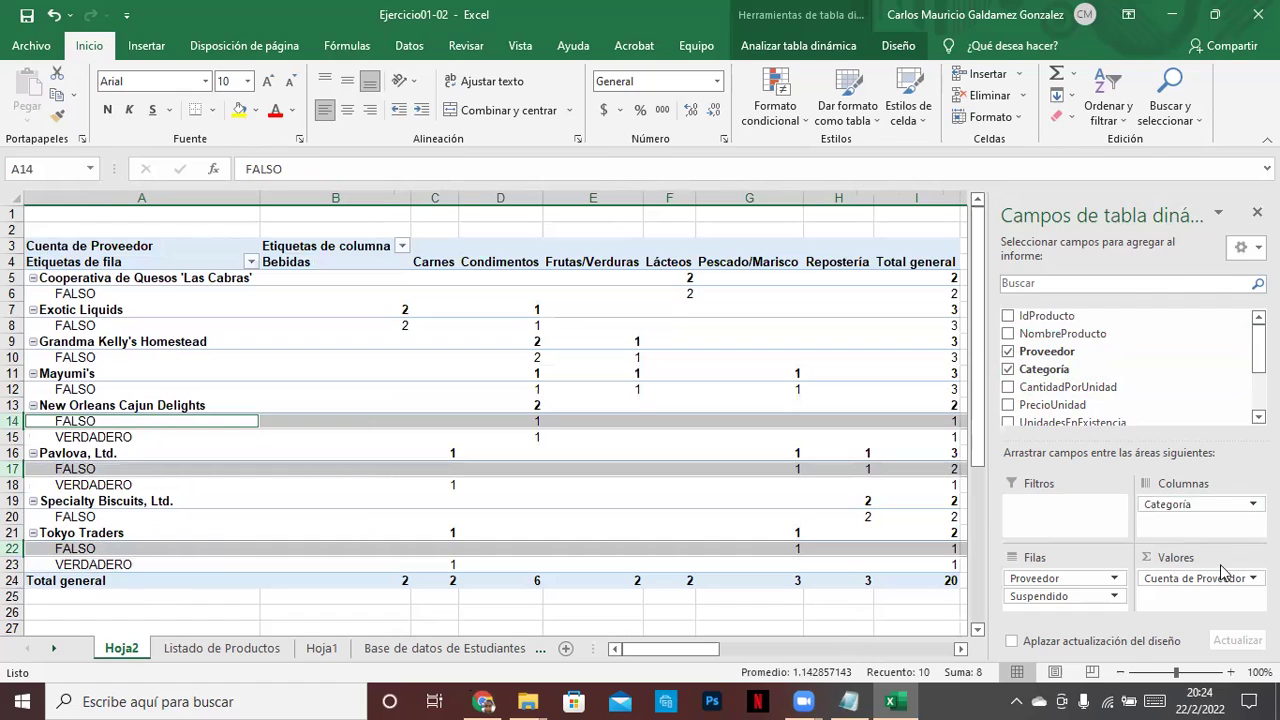
Reapply the yellow fill to the VERDADERO counts in cells C23, C18 and D15.
left_click(449, 563)
left_click(449, 486, "ctrl")
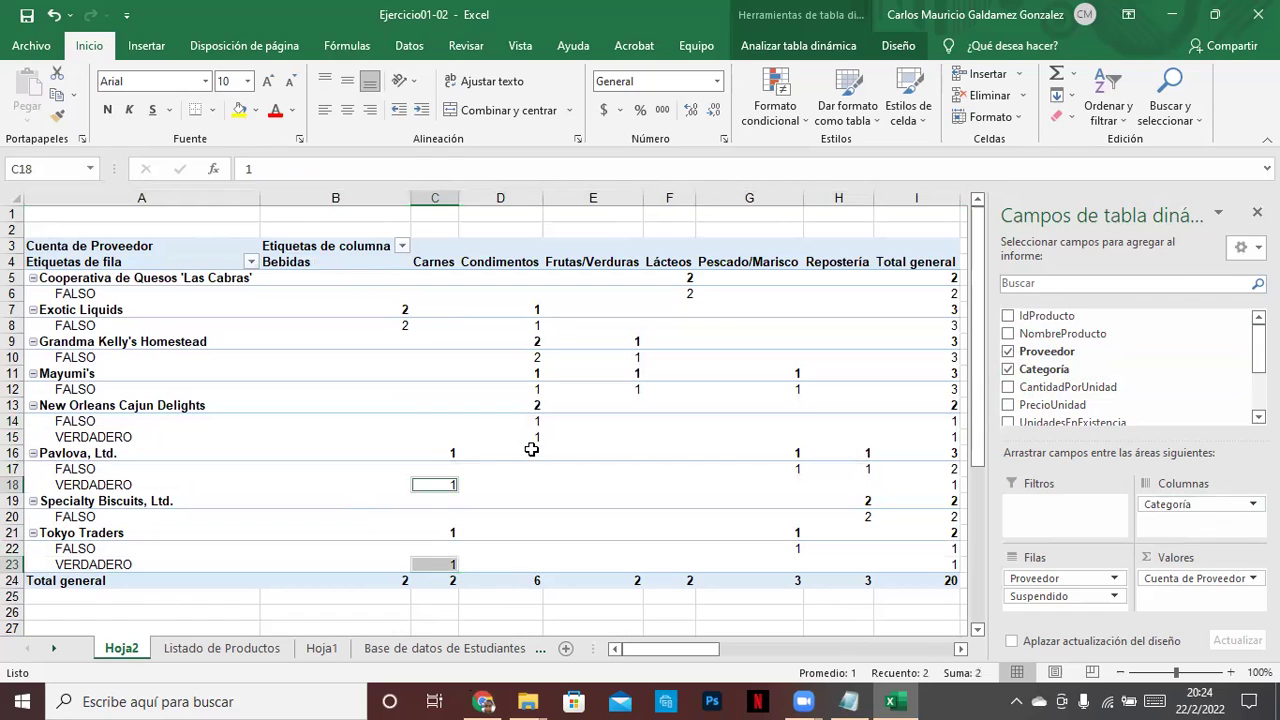
left_click(535, 437, "ctrl")
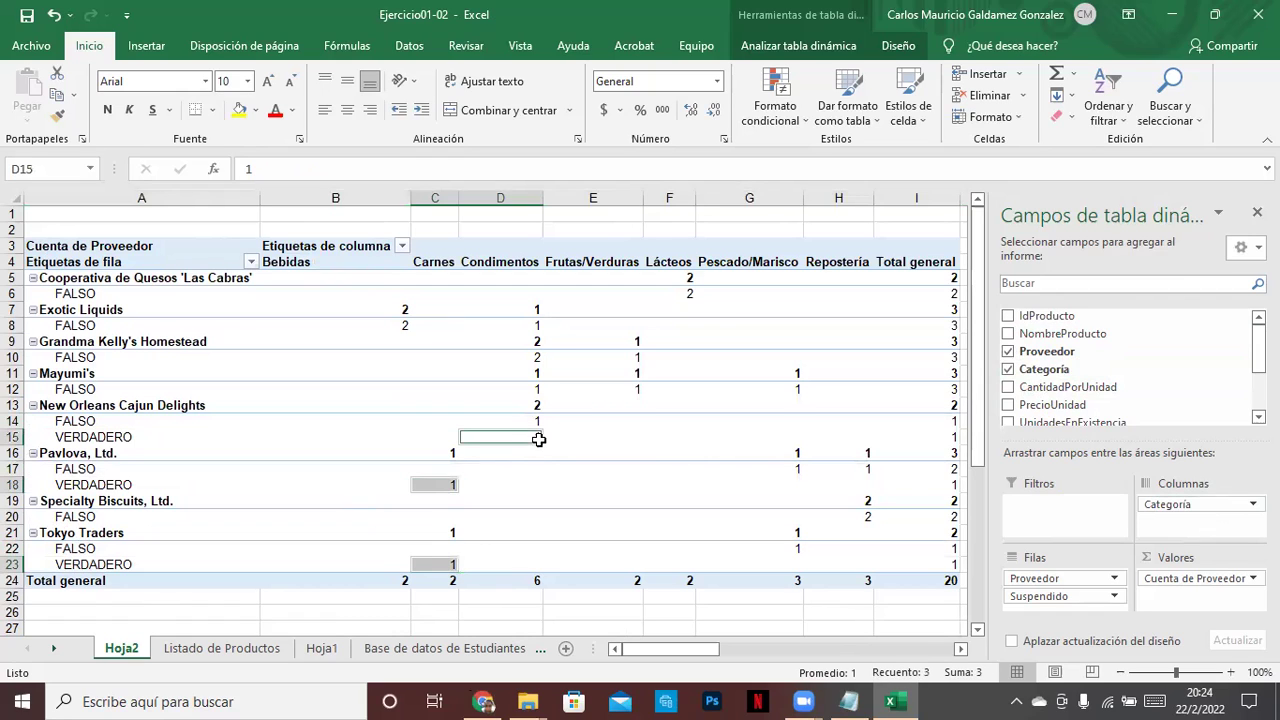
left_click(240, 110)
left_click(587, 474)
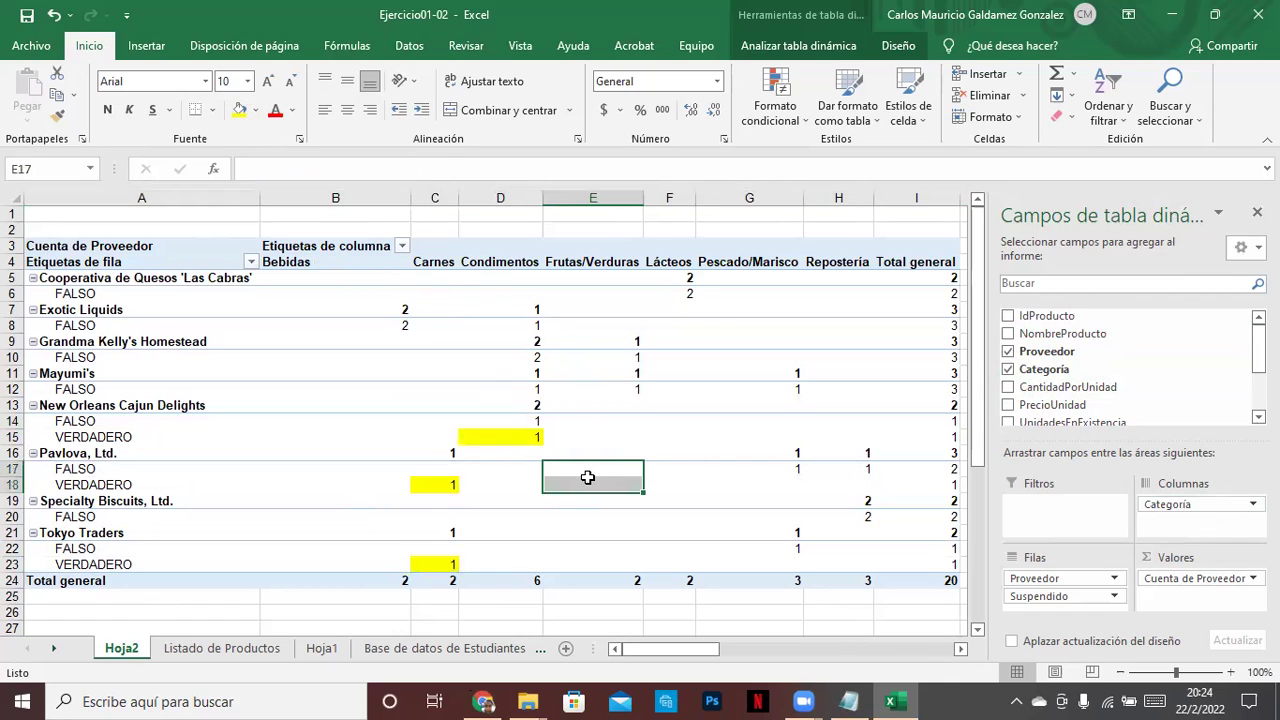
left_click(503, 466)
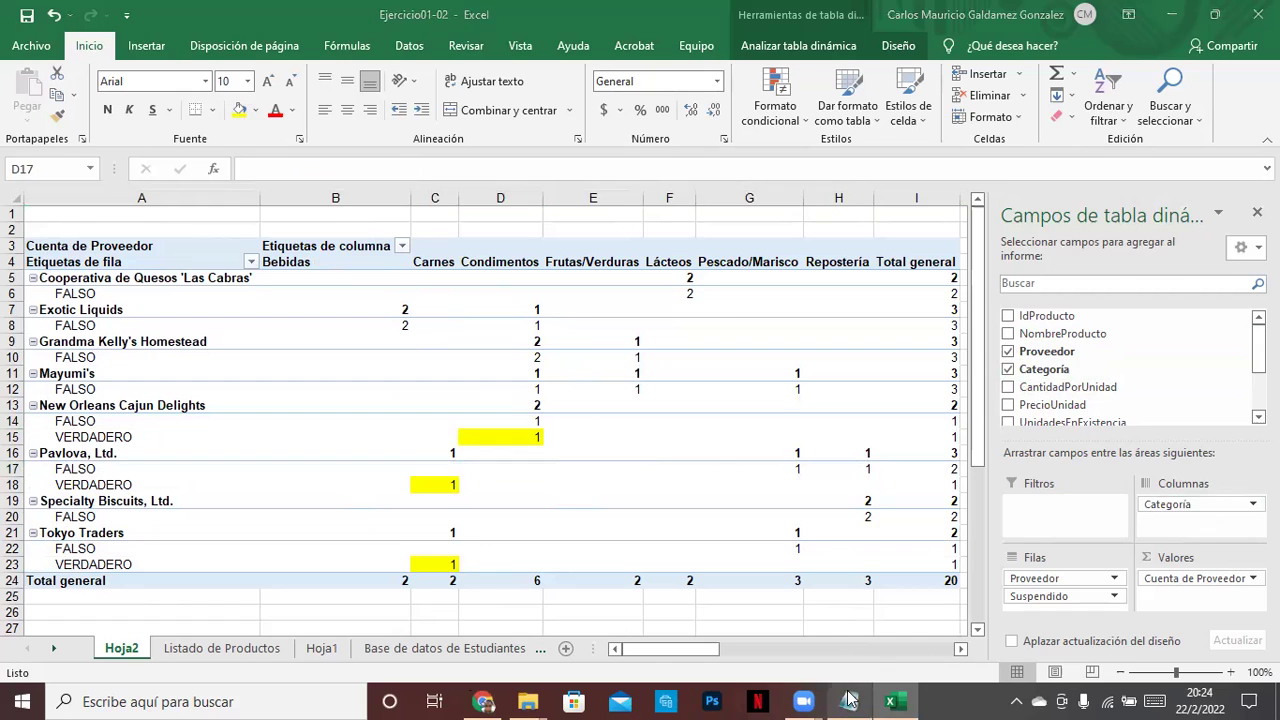
Check the PivotTables on Hoja1 and Hoja2 against the two requirements in the Notepad notes.
mouse_move(850, 699)
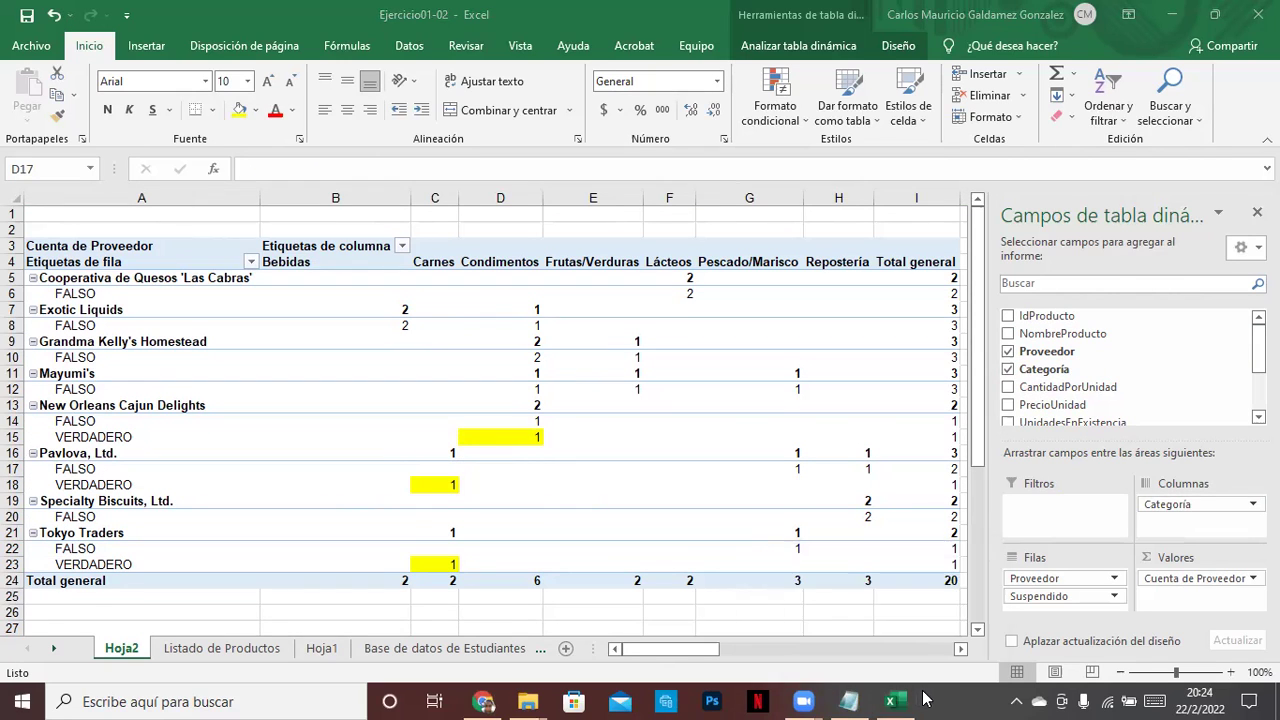
left_click(850, 701)
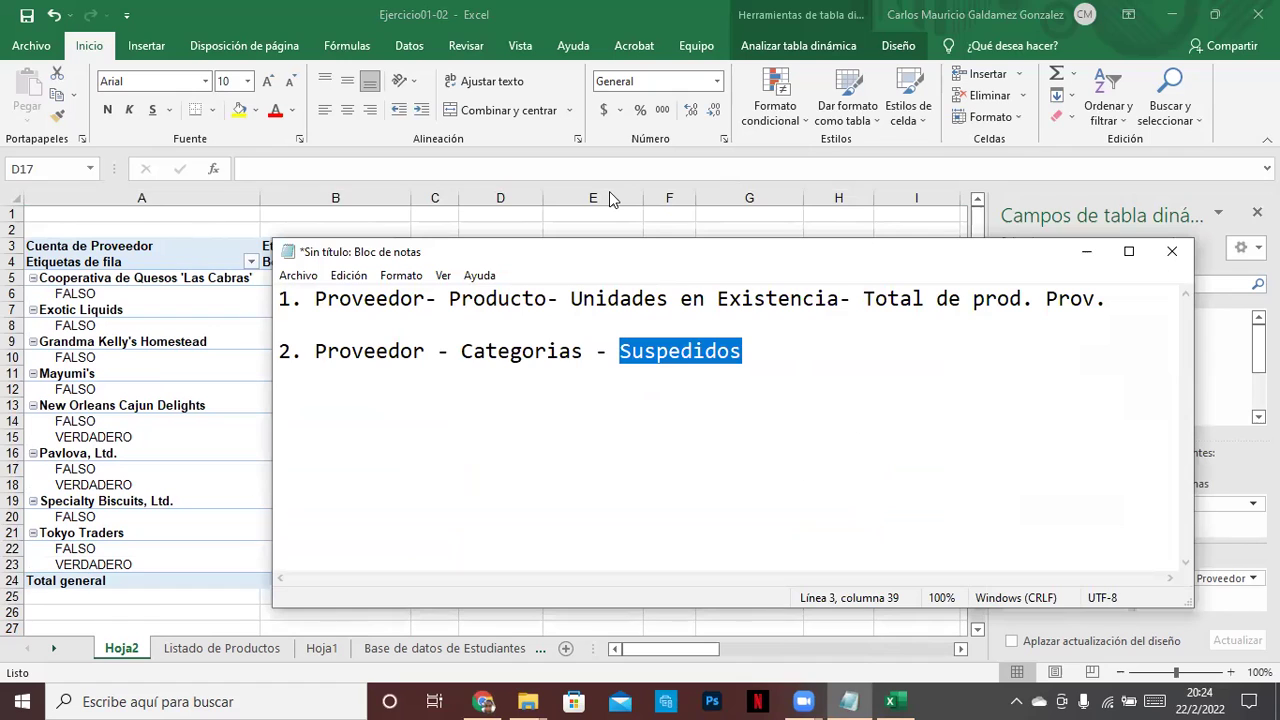
left_click(773, 351)
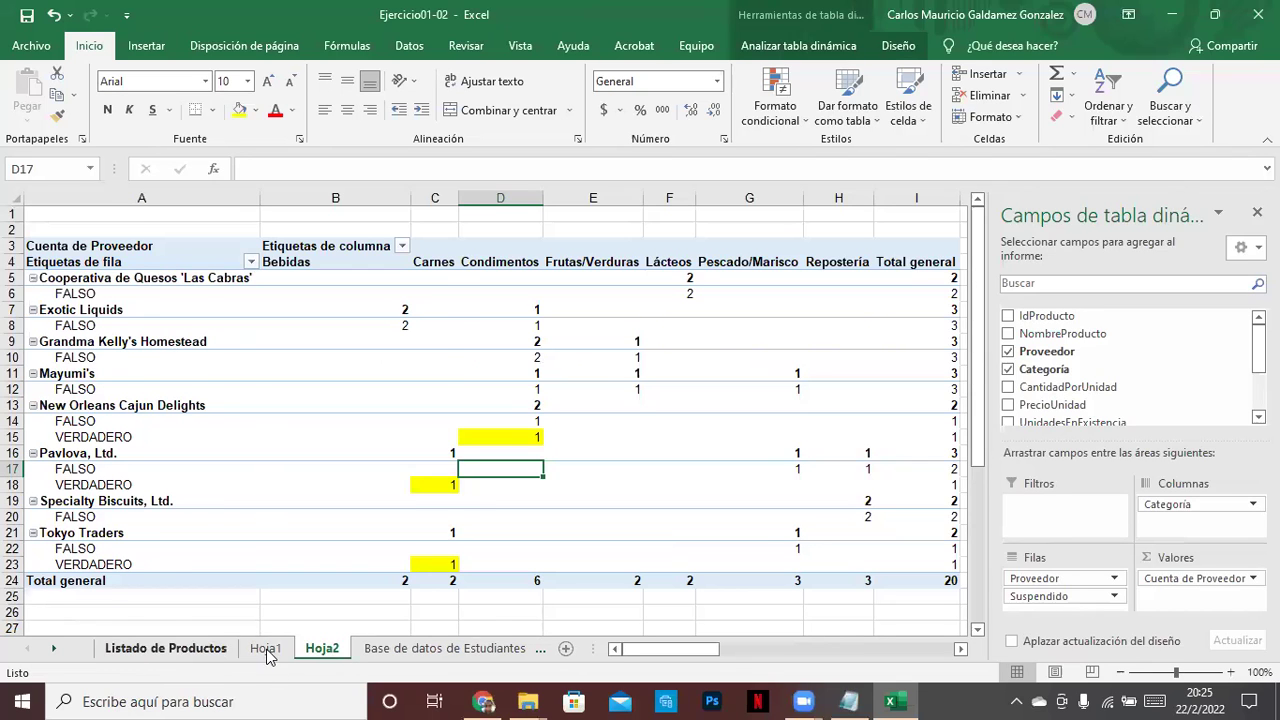
left_click(265, 648)
left_click(316, 650)
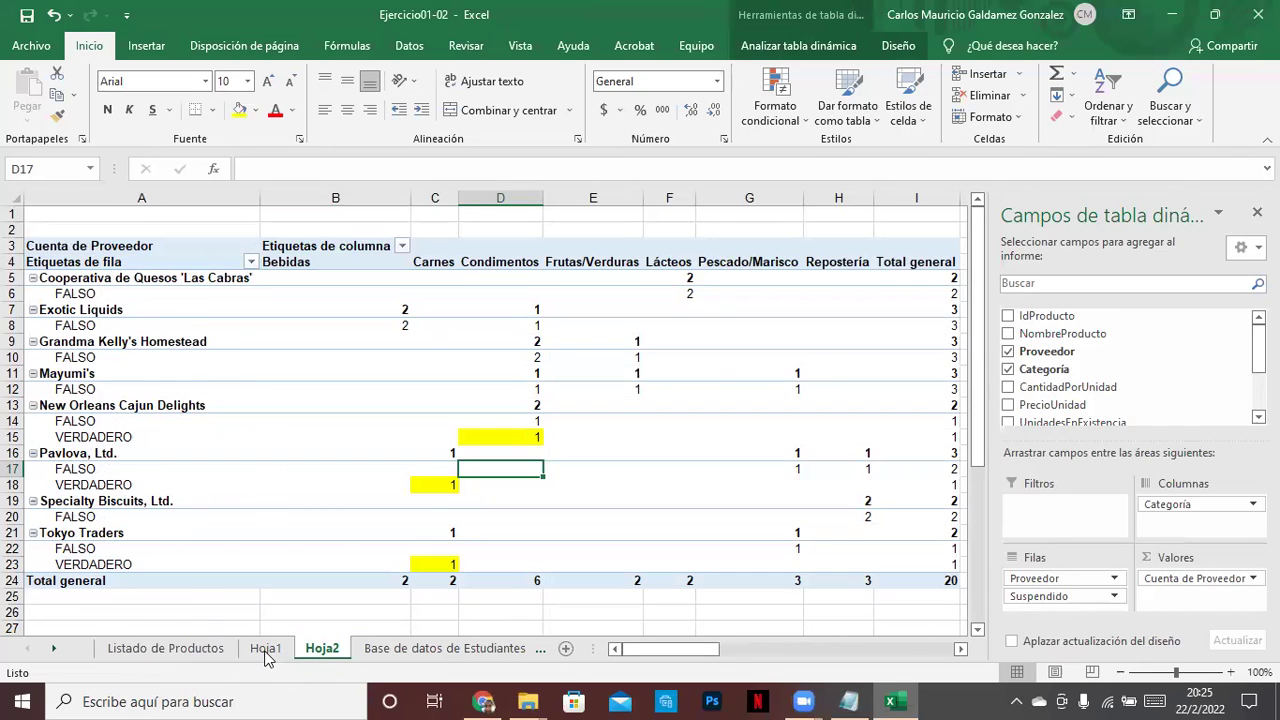
Review the product list, the PivotTables on Hoja1 and Hoja2, and the notes beside the student database.
left_click(266, 650)
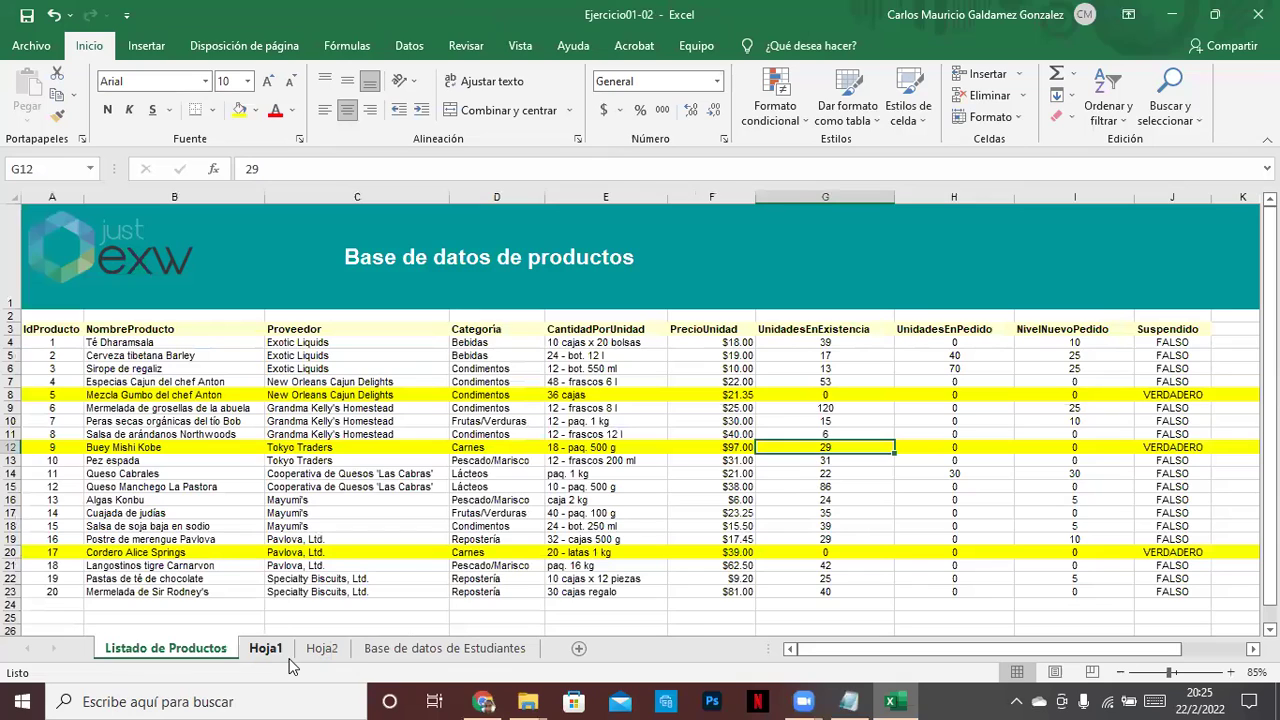
left_click(299, 430)
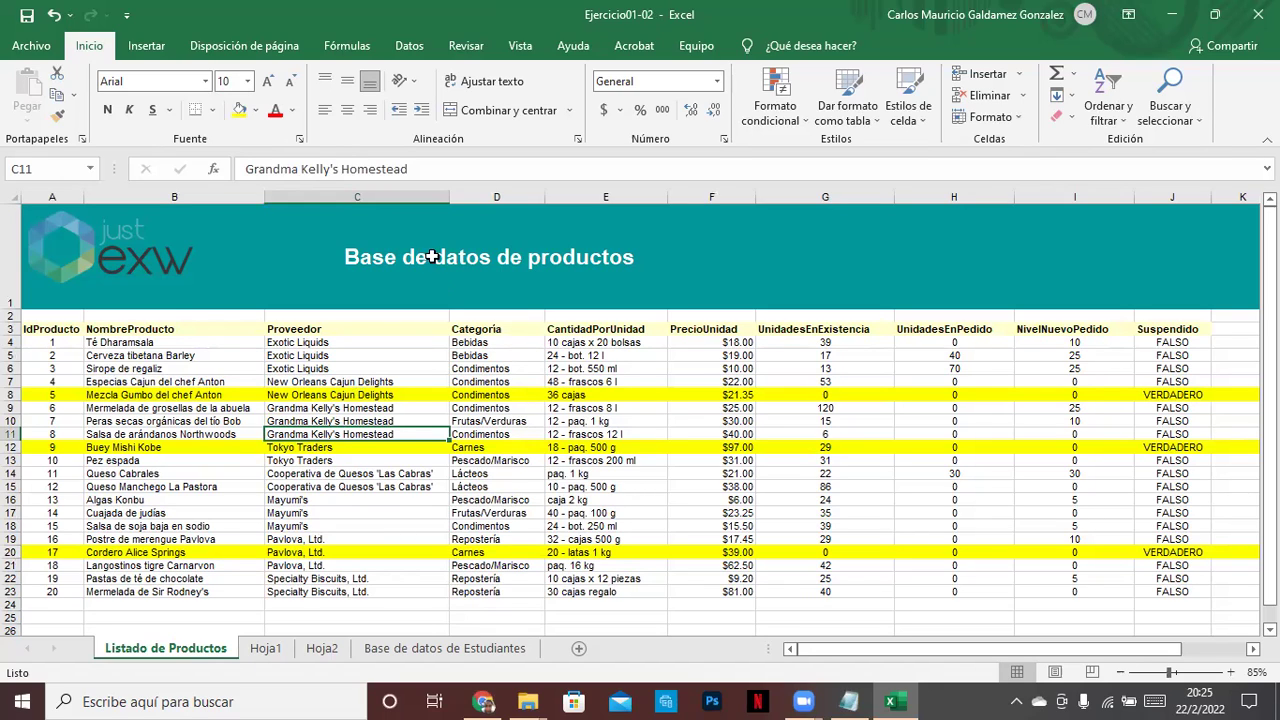
left_click(400, 650)
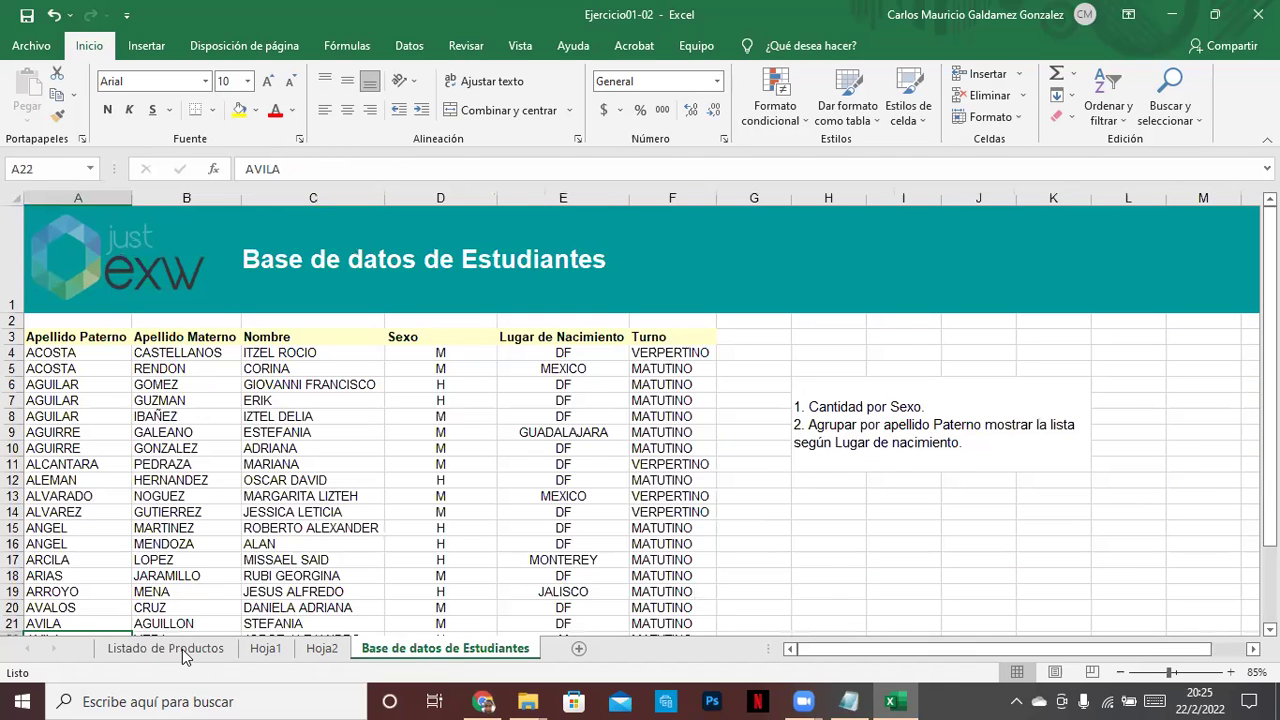
left_click(184, 652)
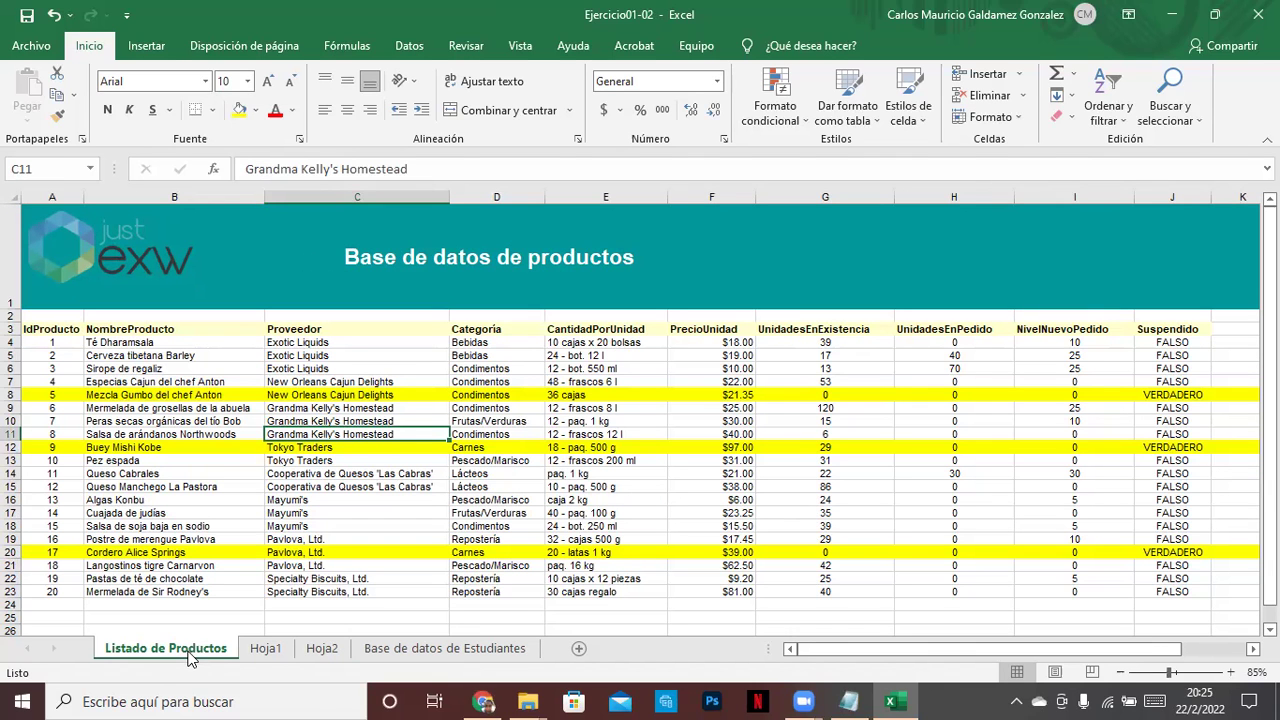
left_click(266, 650)
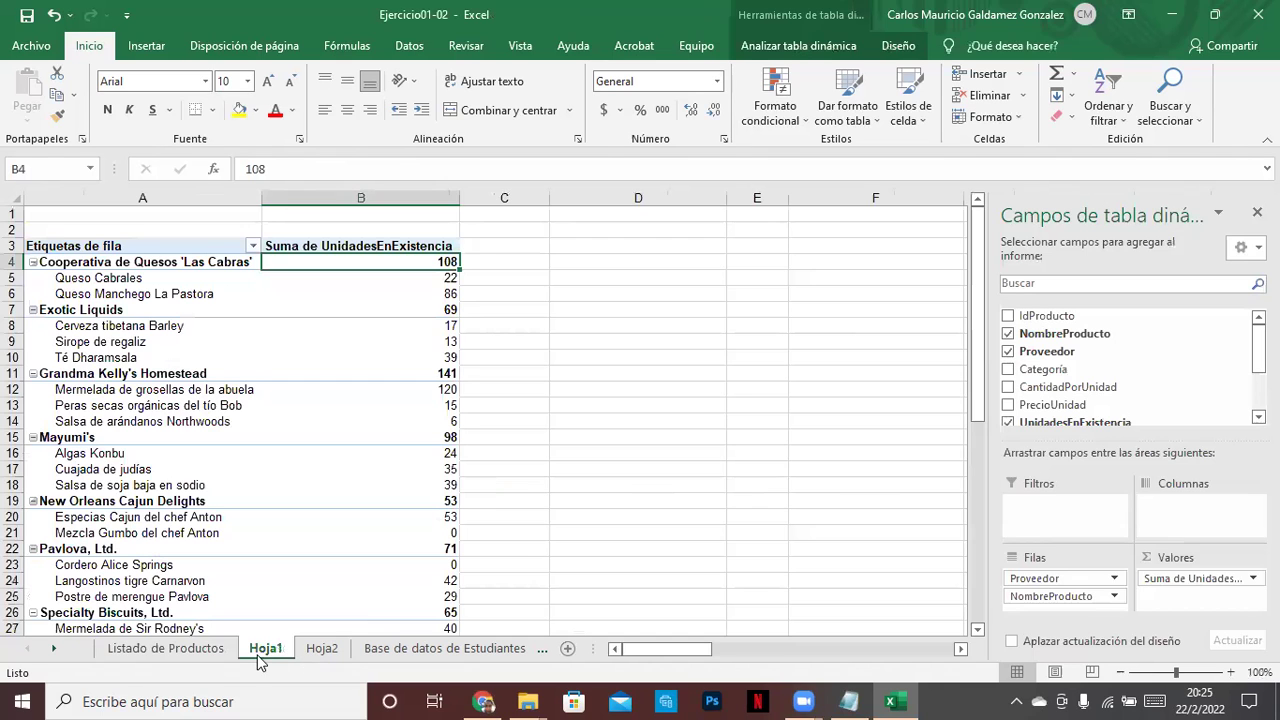
left_click(322, 650)
left_click(262, 652)
left_click(217, 652)
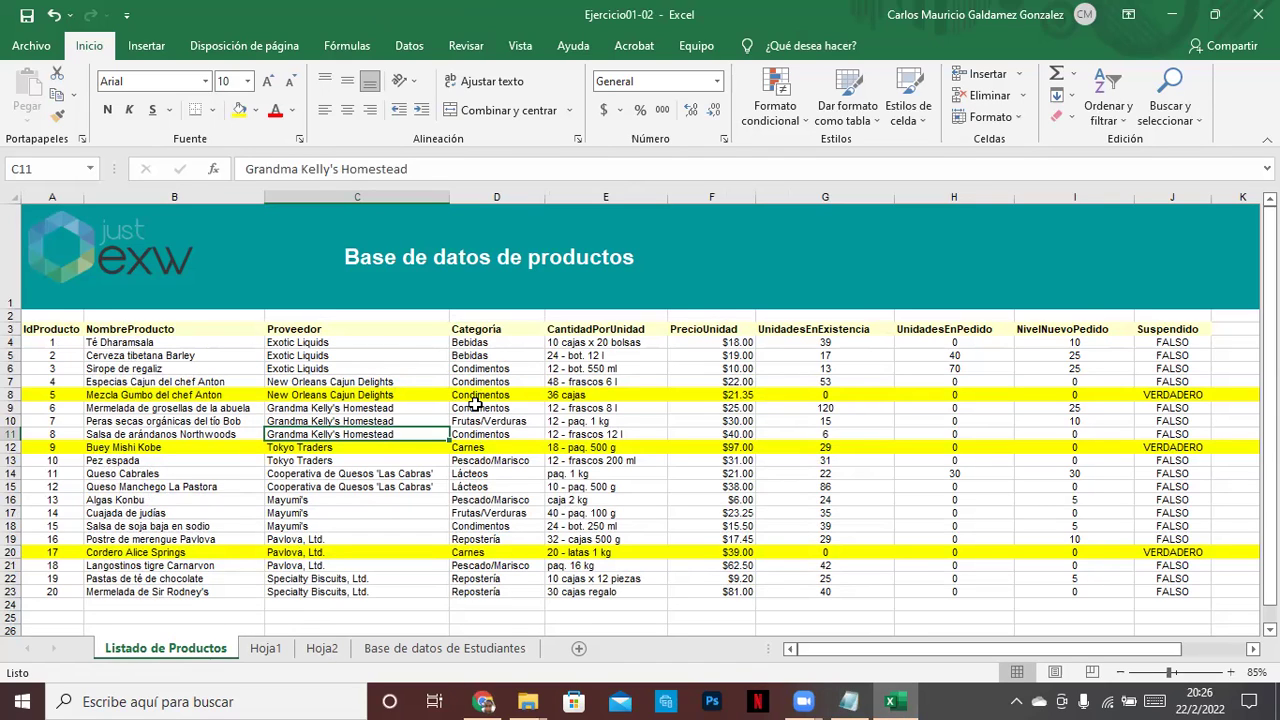
Insert the recommended PivotTable that sums UnidadesEnExistencia by Categoría and place its sheet Hoja3 right after Hoja2.
left_click(147, 46)
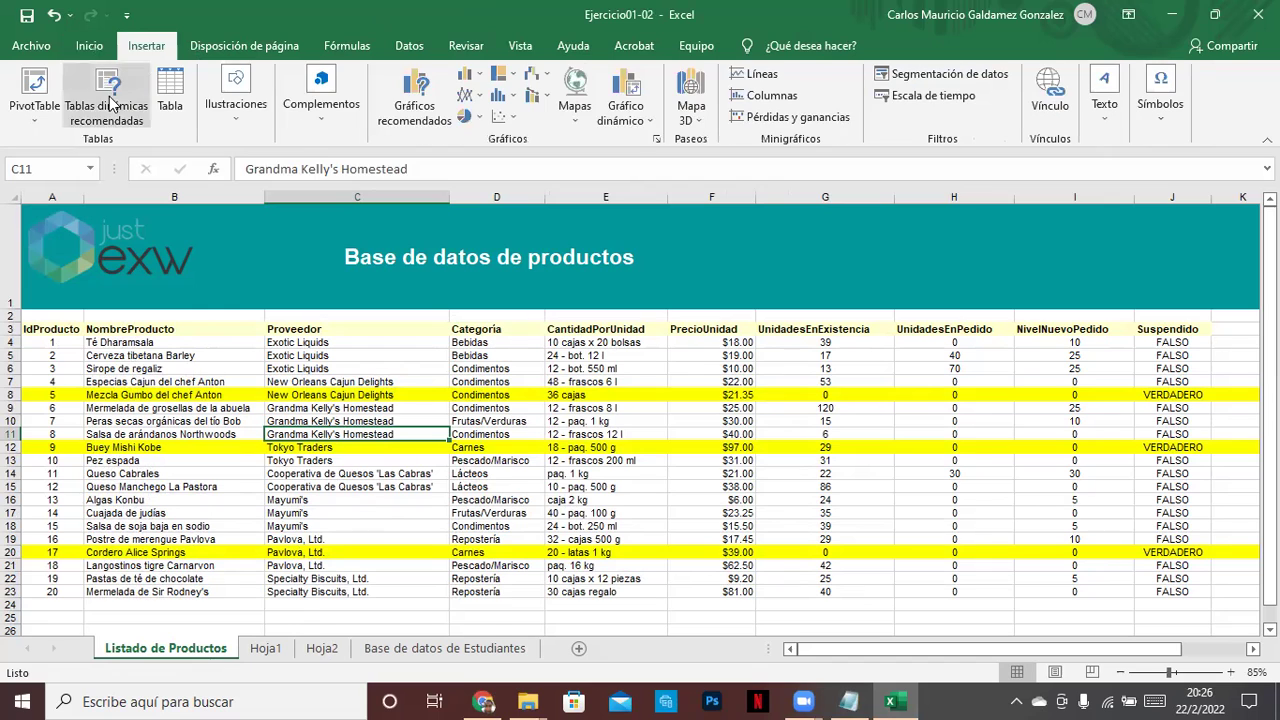
left_click(107, 95)
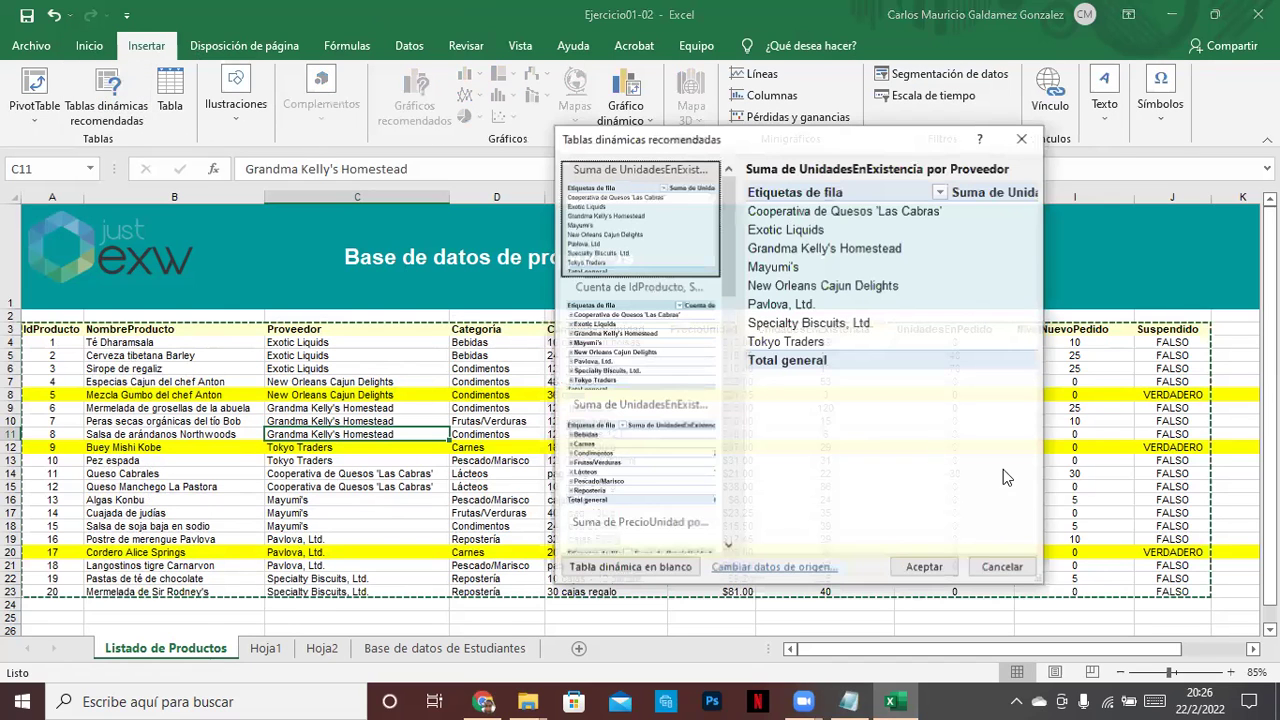
left_click(615, 370)
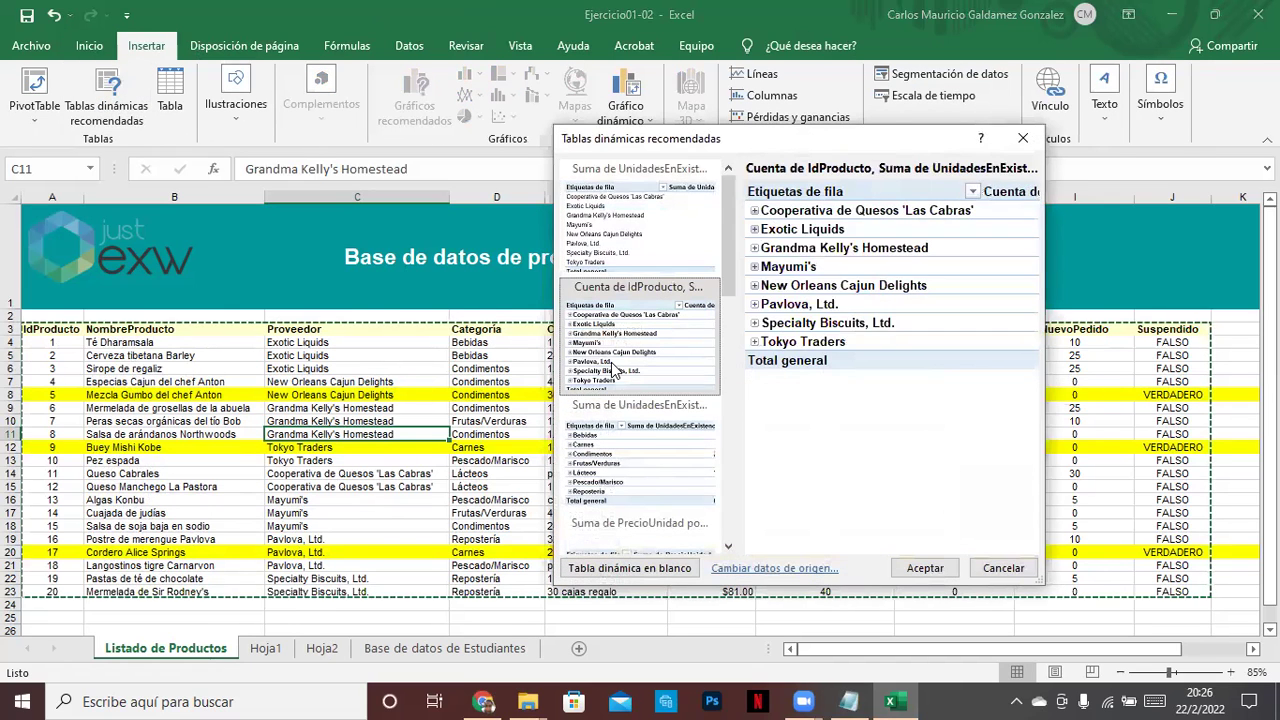
left_click(645, 467)
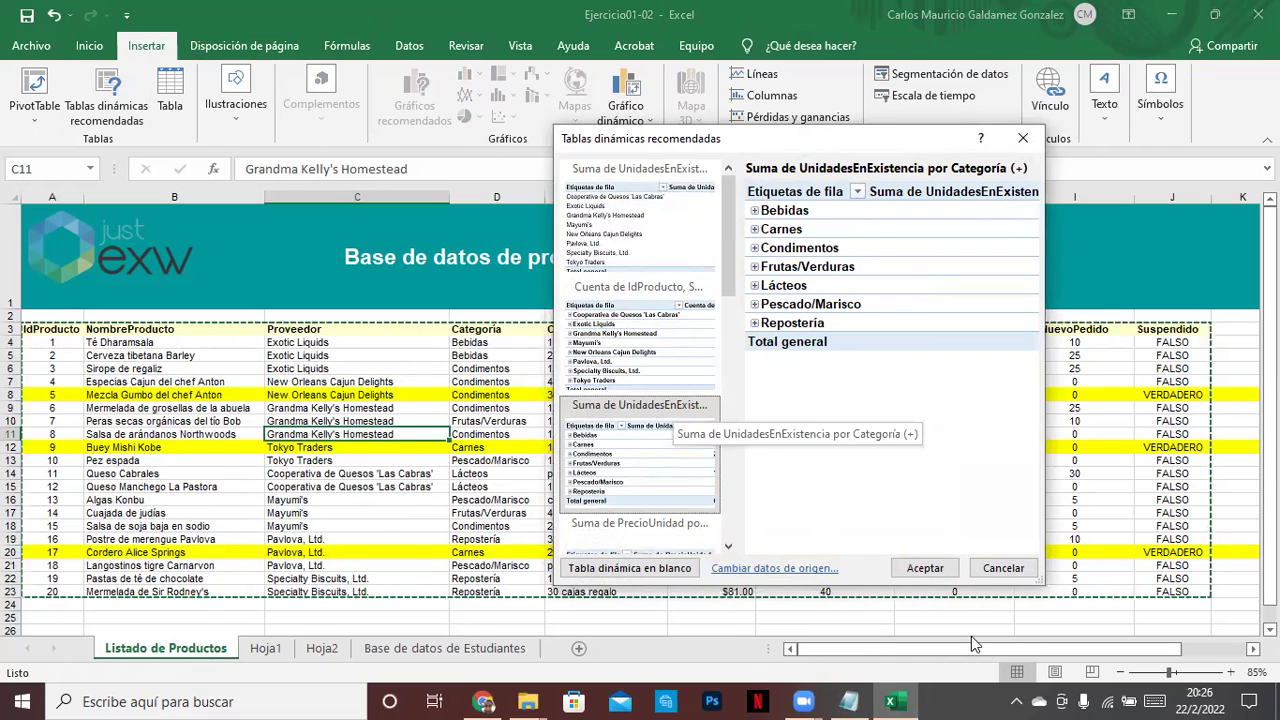
left_click(933, 569)
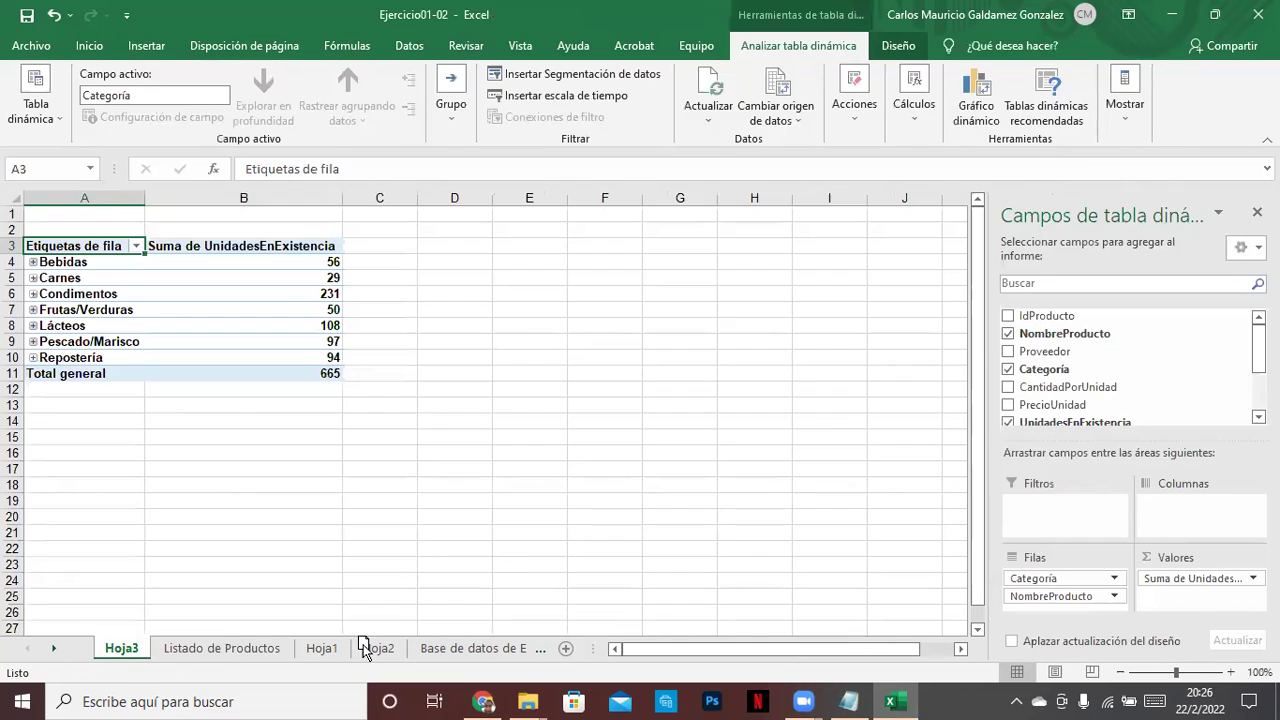
left_click_drag(362, 641, 420, 645)
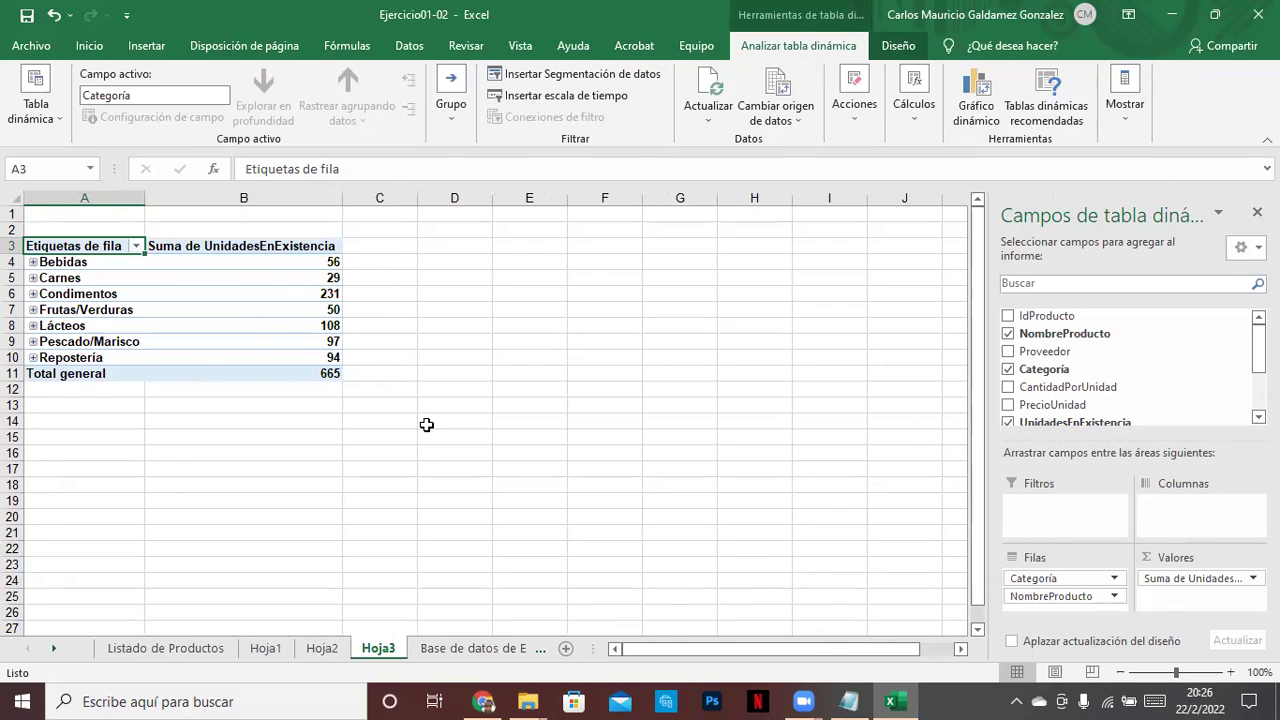
Compare the recommended PivotTable suggestions for the product list with the row and value fields used on Hoja3.
left_click(182, 655)
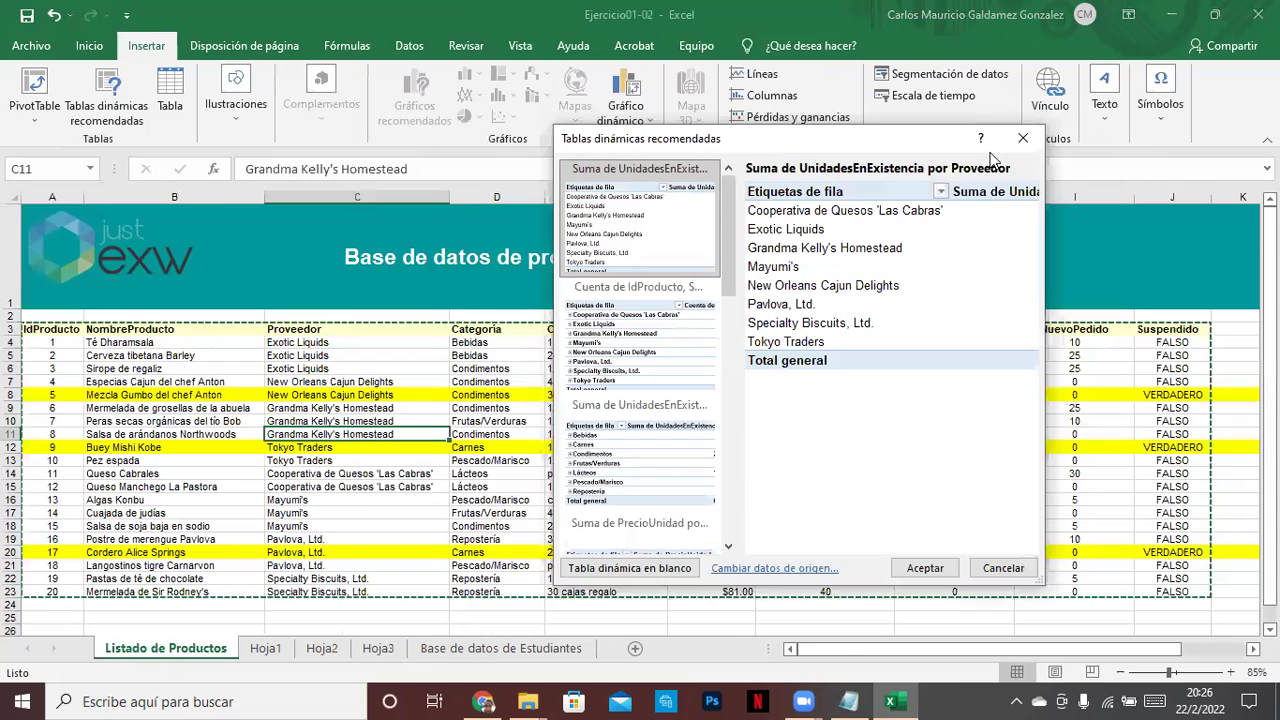
key("Escape")
left_click(379, 649)
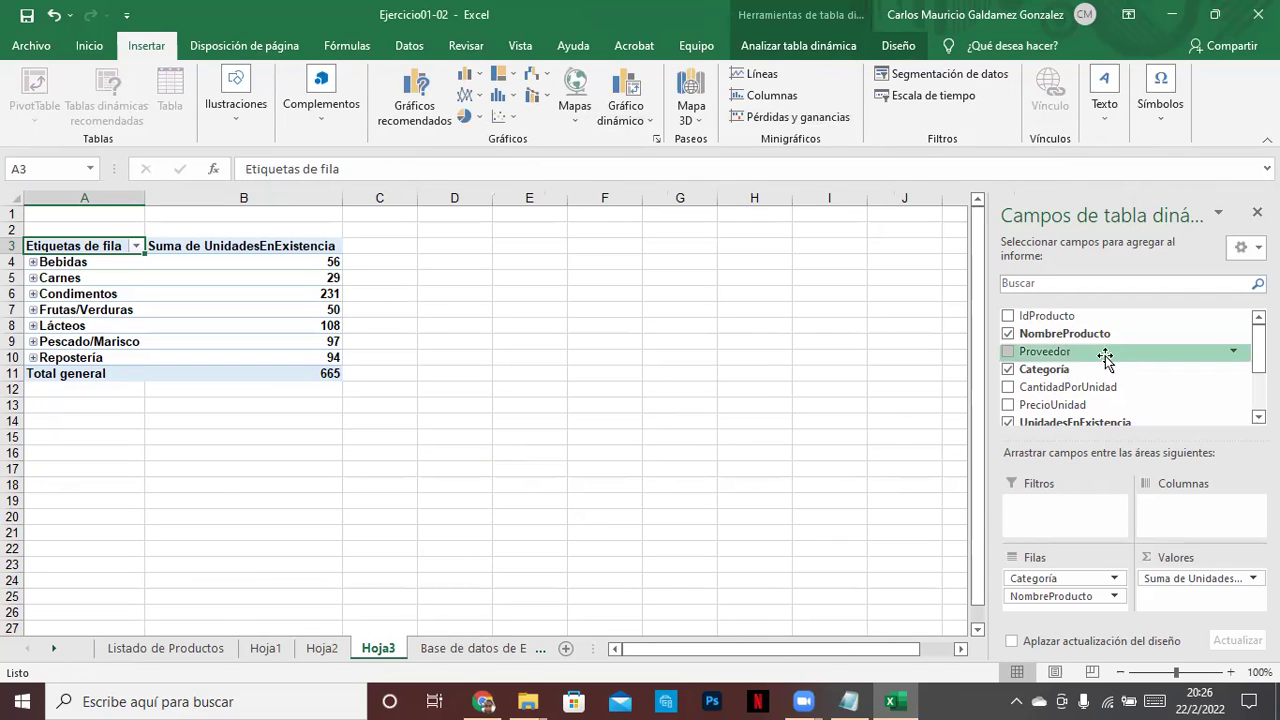
left_click_drag(1097, 340, 1094, 355)
scroll(1087, 385, "down", 1)
scroll(1087, 385, "down", 1)
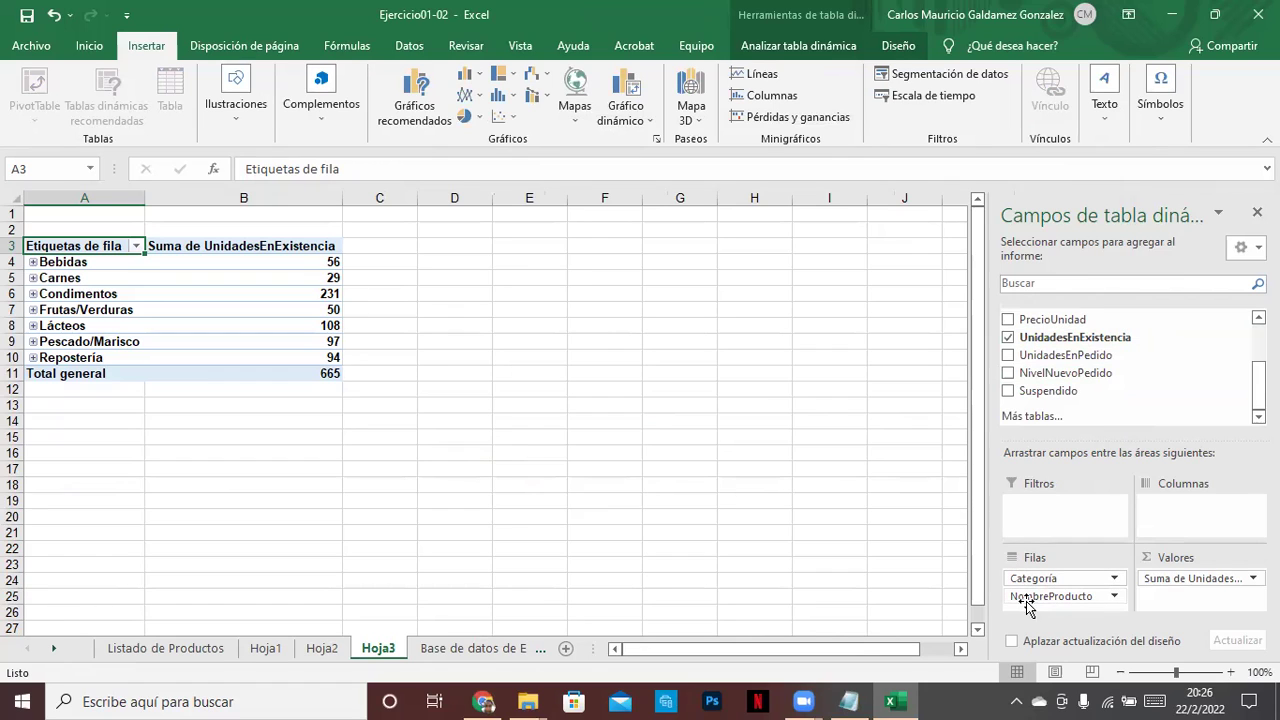
left_click(1195, 578)
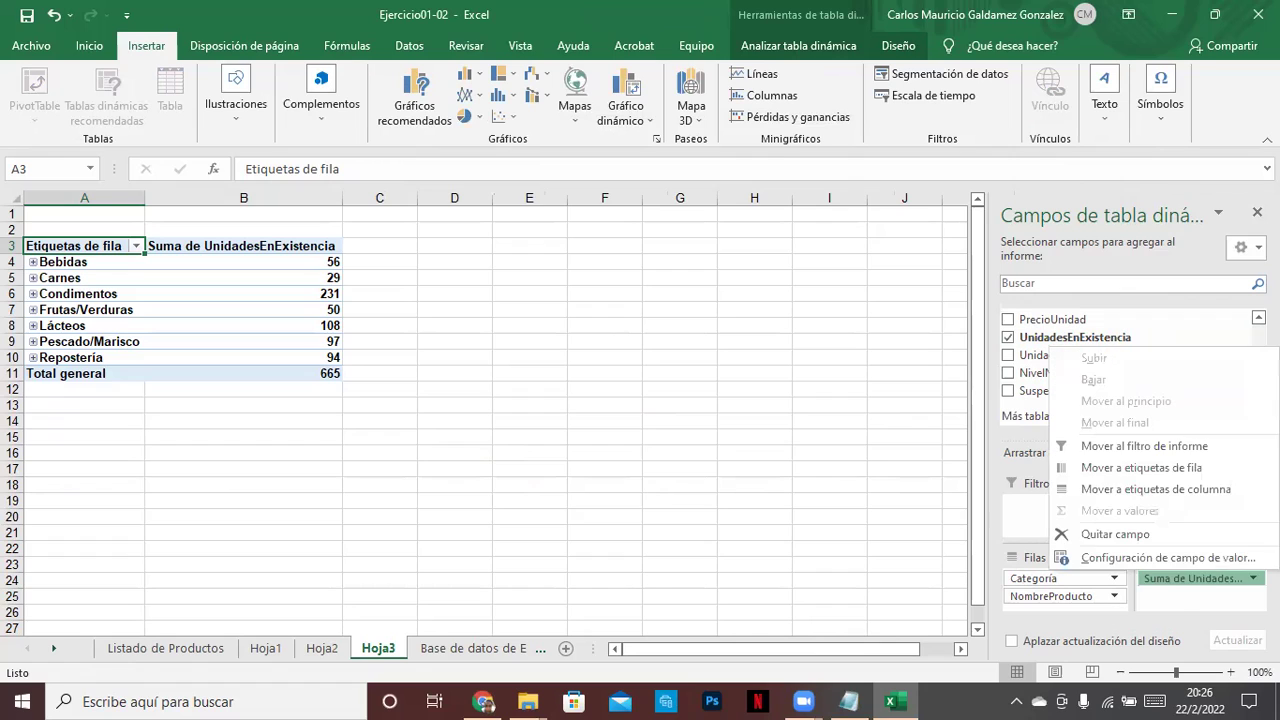
left_click(1180, 604)
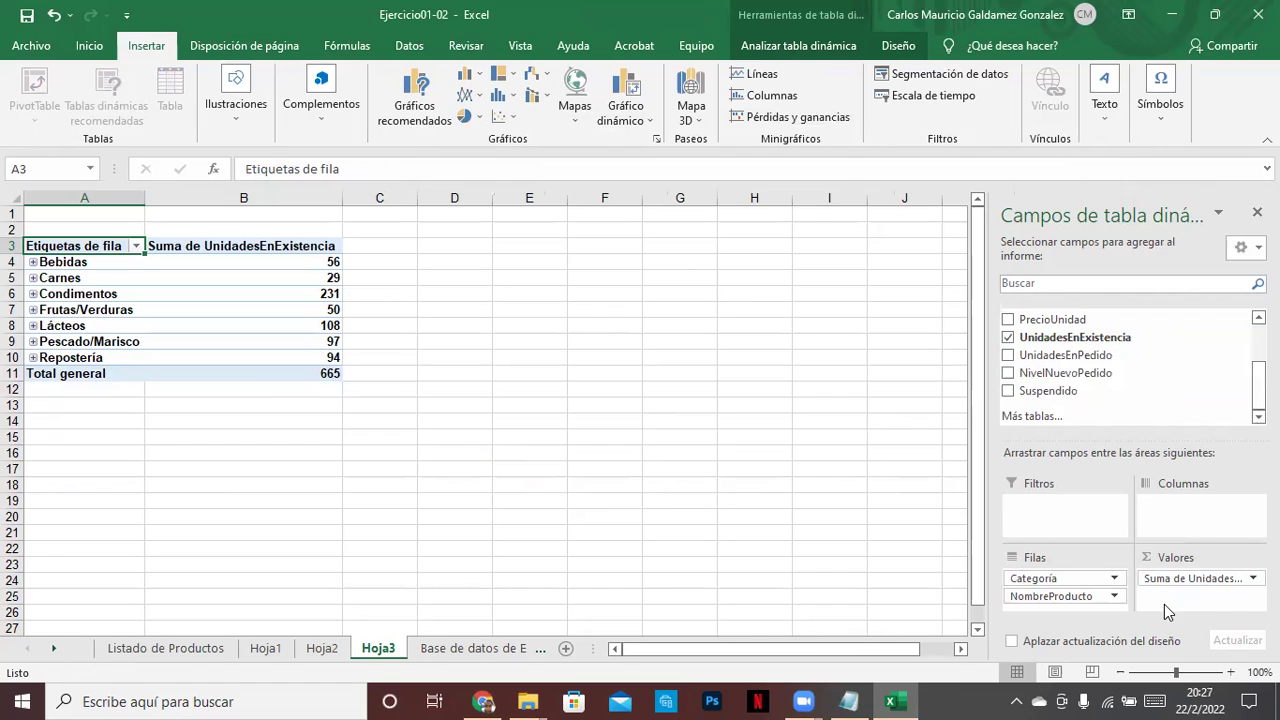
mouse_move(1048, 580)
left_mouse_down()
mouse_move(1044, 608)
mouse_move(1050, 582)
left_mouse_up()
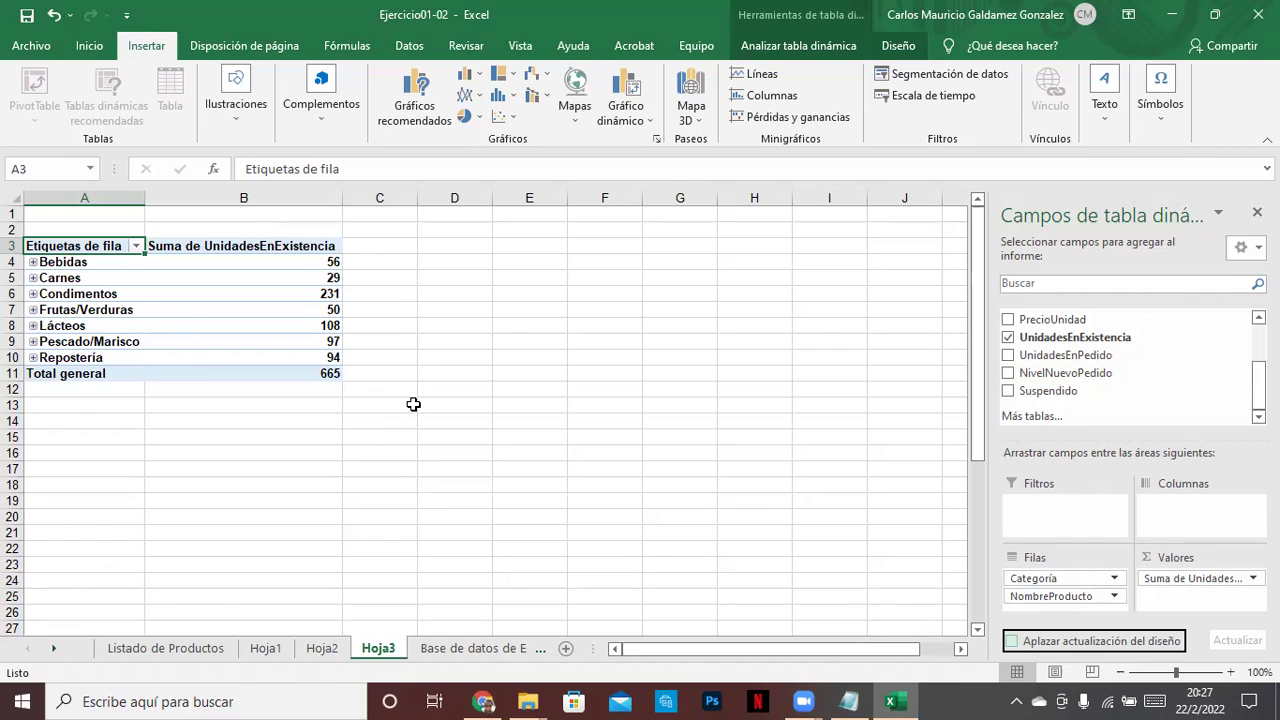
left_click(1015, 579)
left_click(1035, 597)
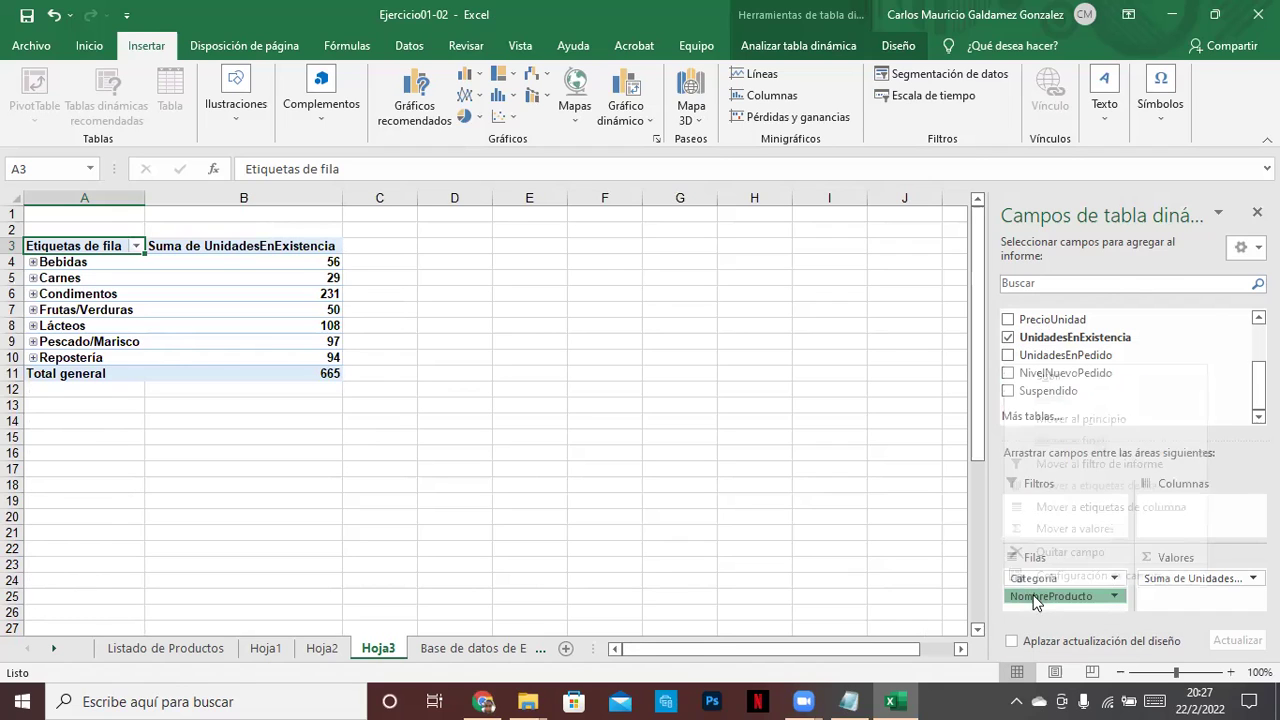
Expand the Bebidas category on Hoja3 and check the stock of each product in it.
left_click(47, 262)
left_click(34, 262)
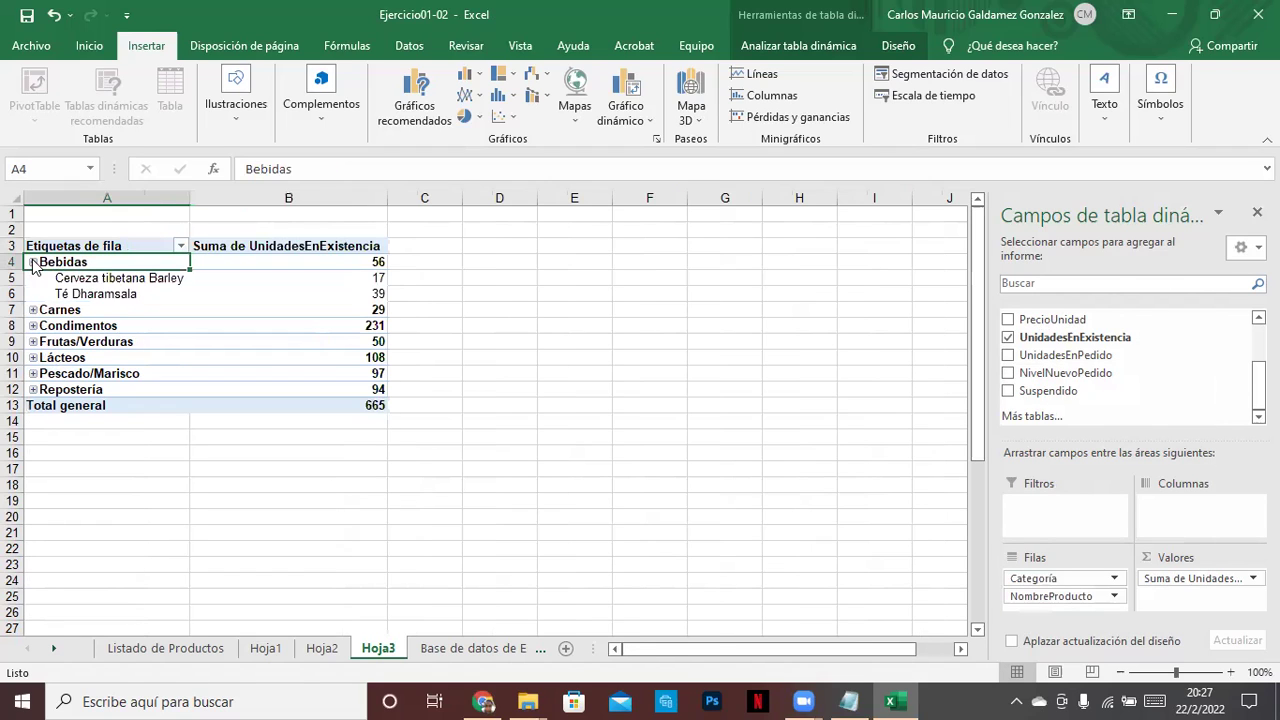
left_click_drag(96, 294, 97, 281)
left_click(108, 278)
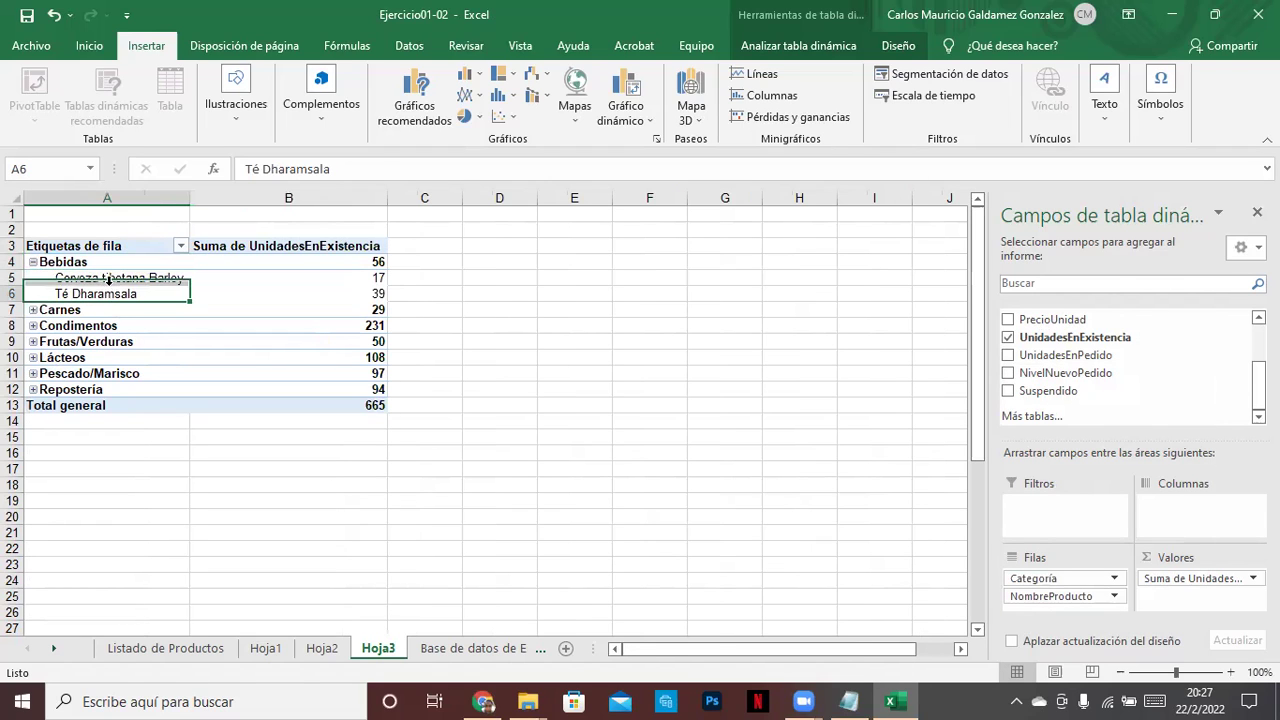
left_click(122, 294)
left_click(110, 278)
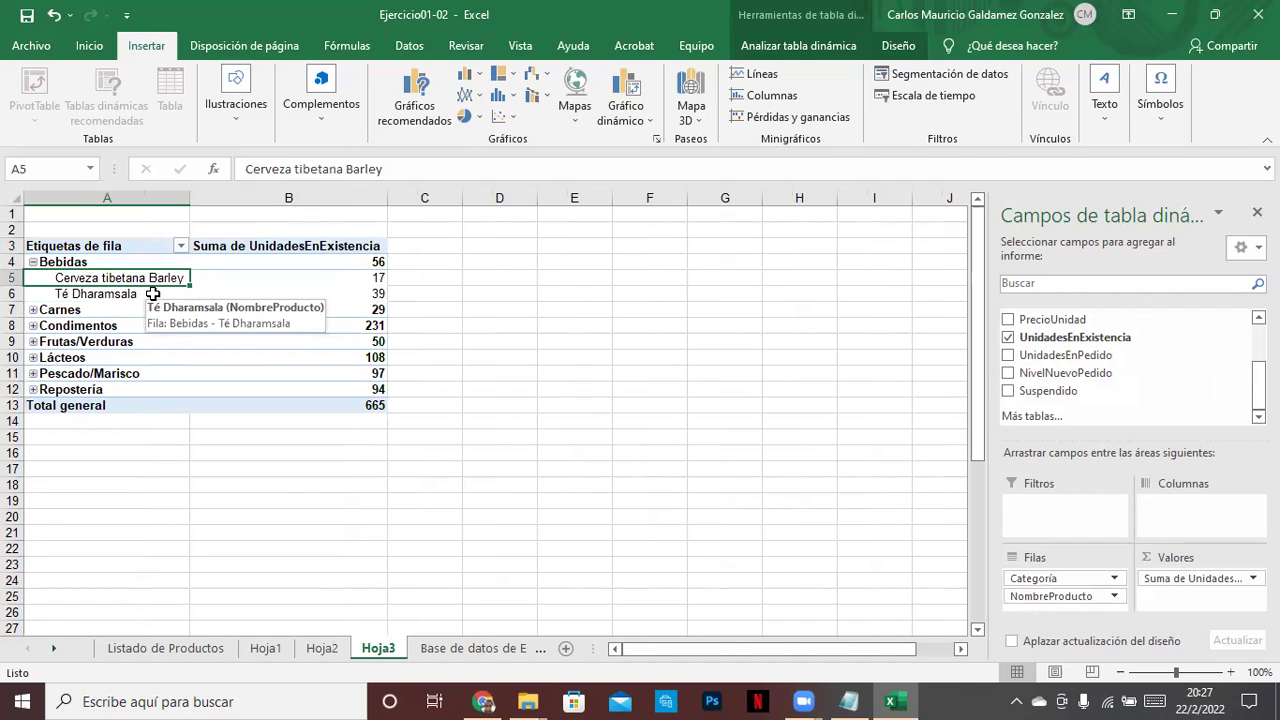
left_click(351, 277)
left_click(349, 293)
Compare the supplier grouping on Hoja1 with the category grouping on Hoja3.
left_click(263, 658)
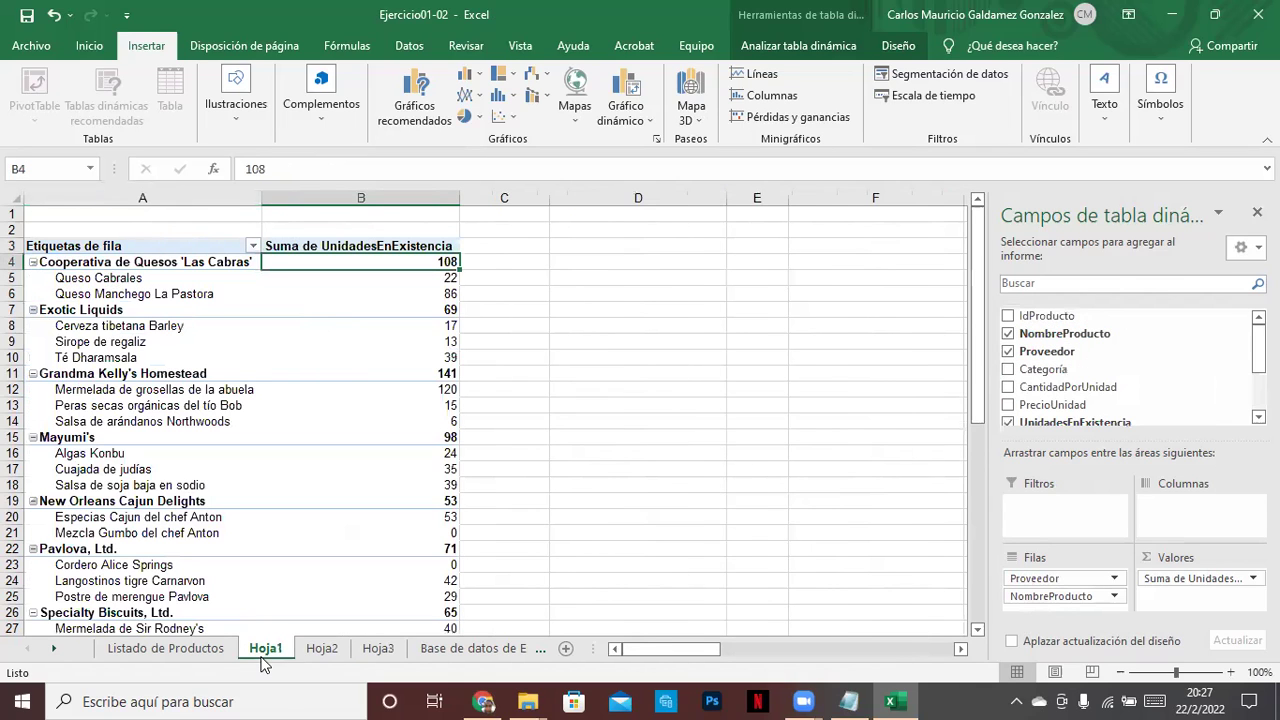
left_click(390, 653)
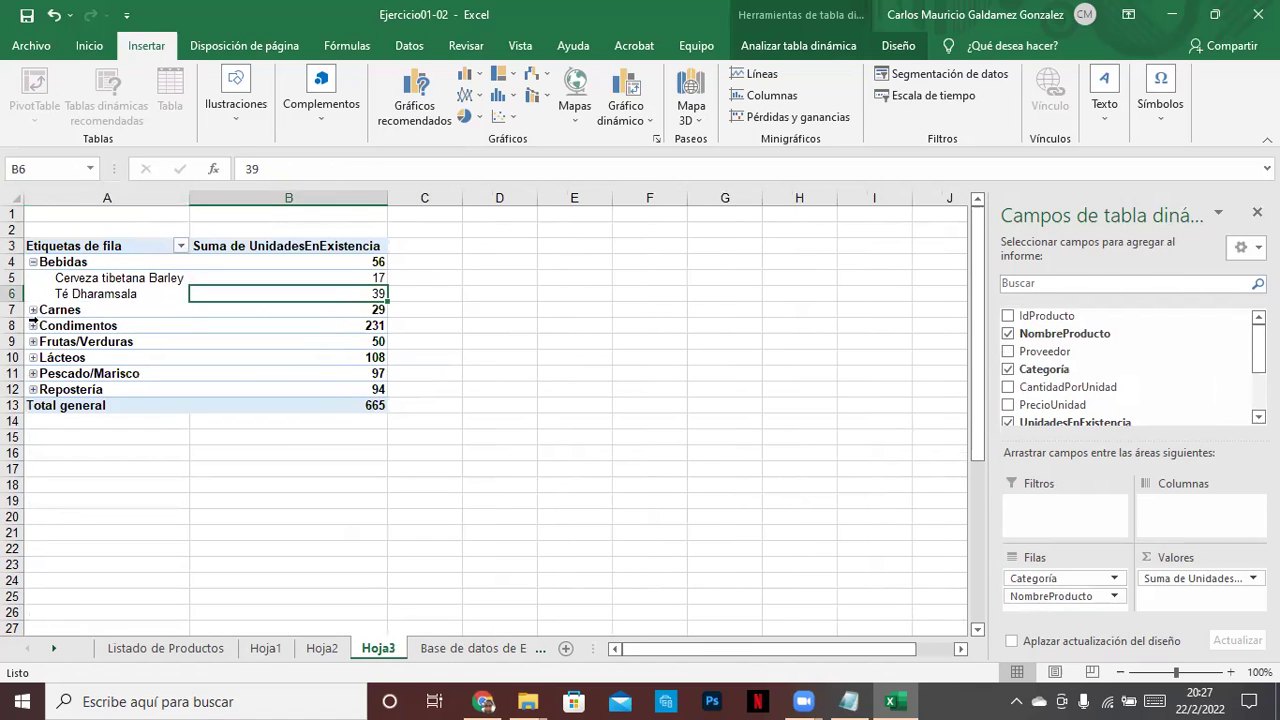
left_click(266, 650)
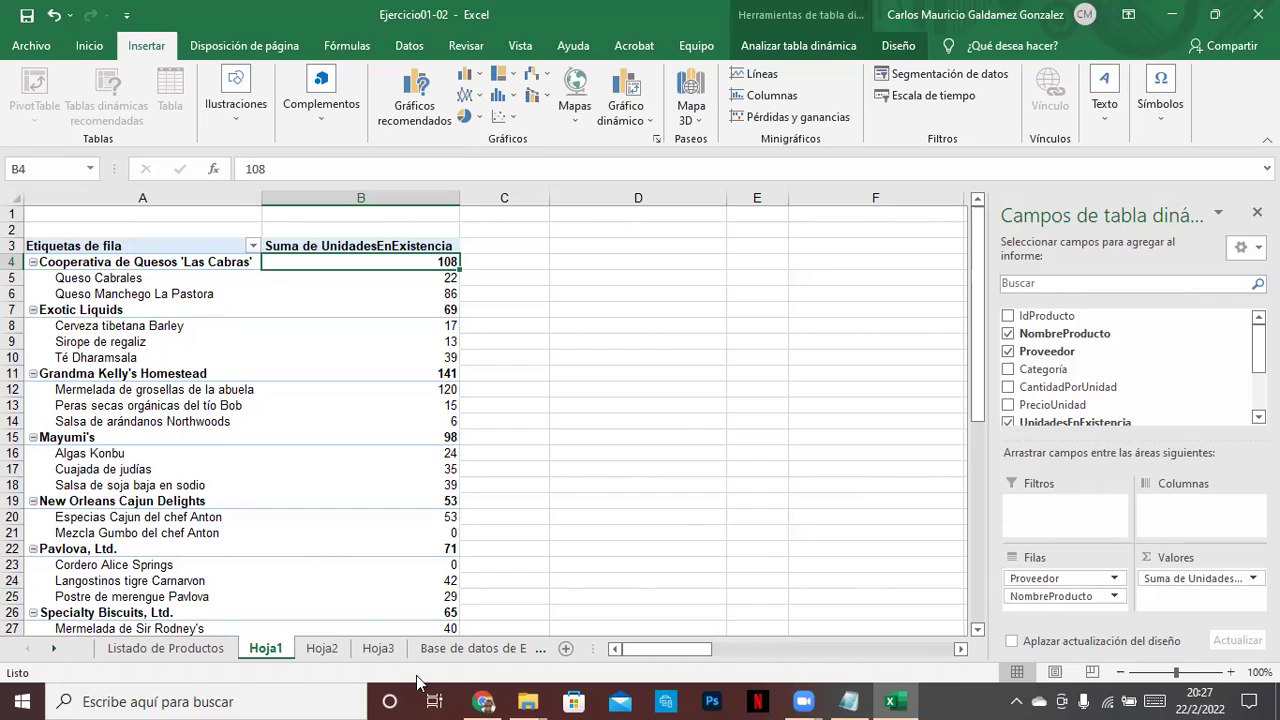
left_click(378, 648)
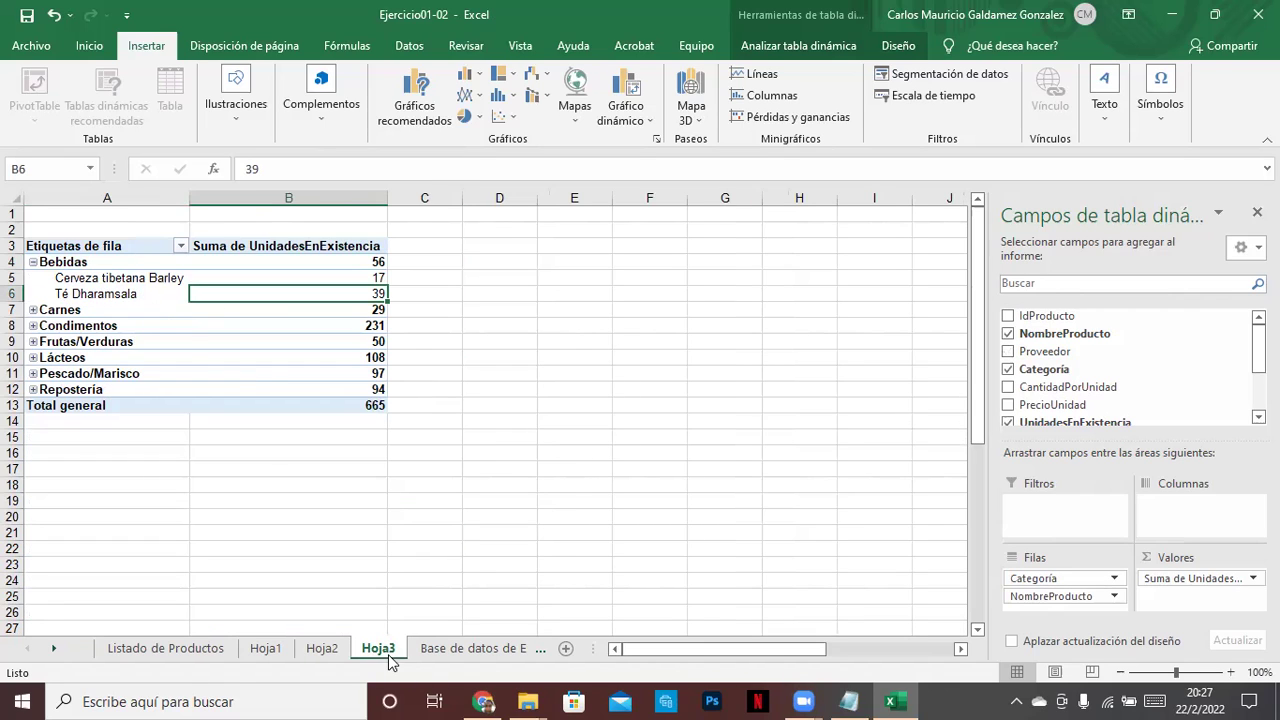
Collapse the Bebidas category, expand Carnes and check the stock of Cordero Alice Springs.
left_click(33, 262)
left_click(34, 264)
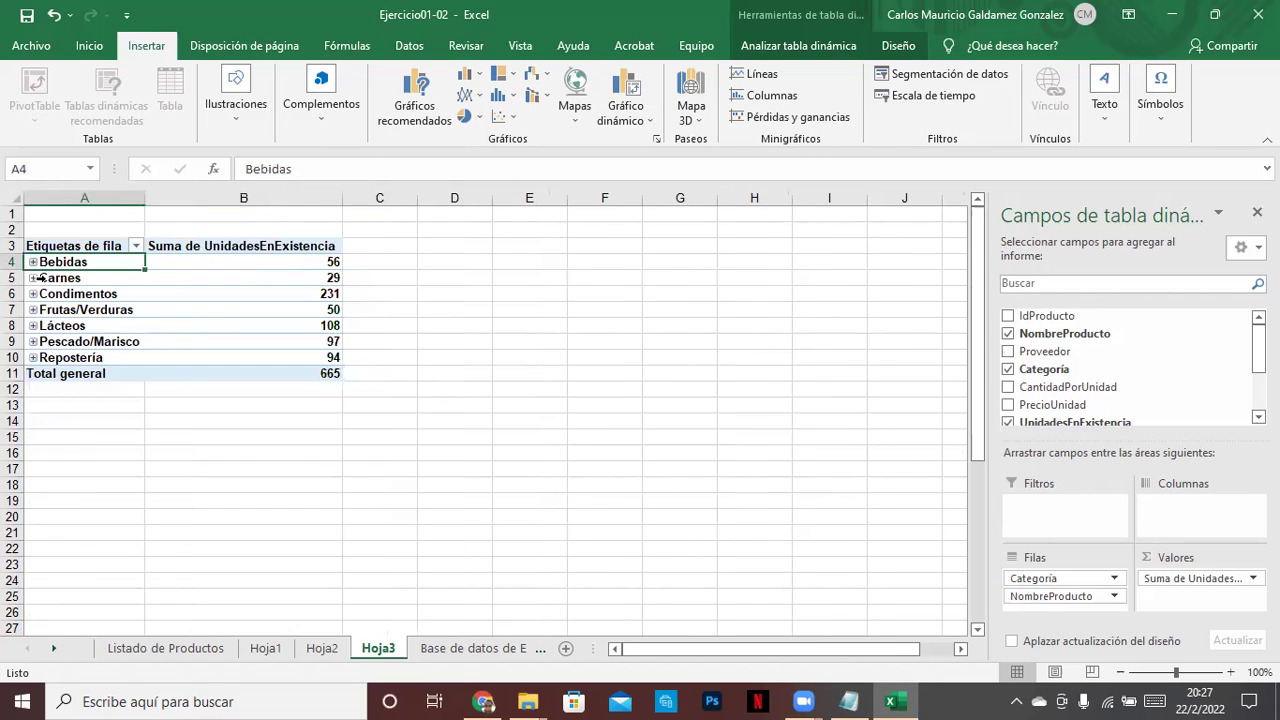
left_click(33, 278)
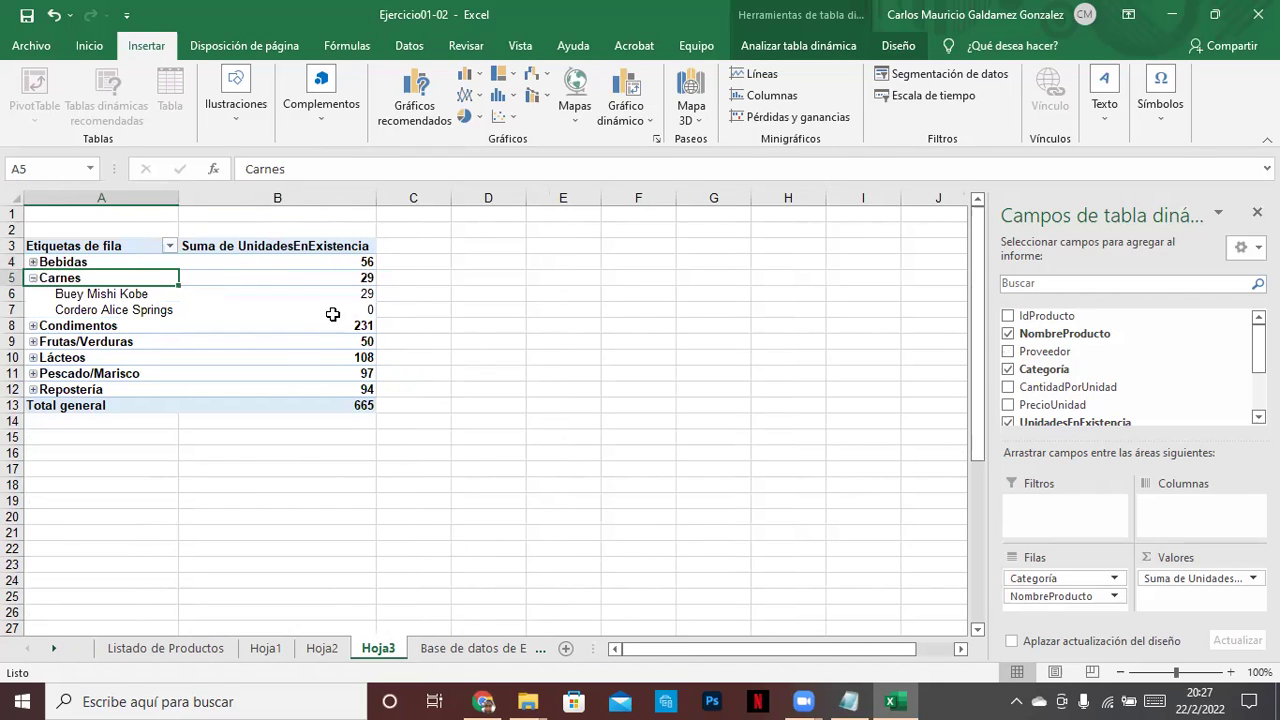
left_click(126, 310)
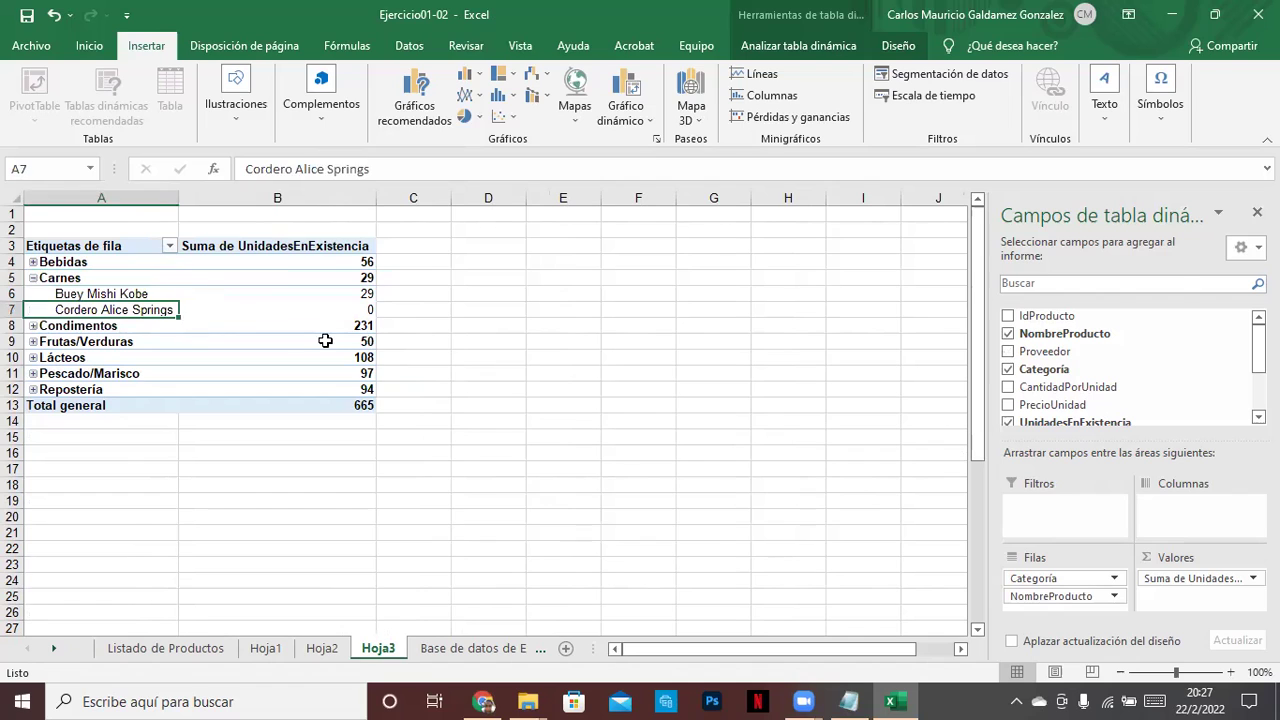
left_click(359, 313)
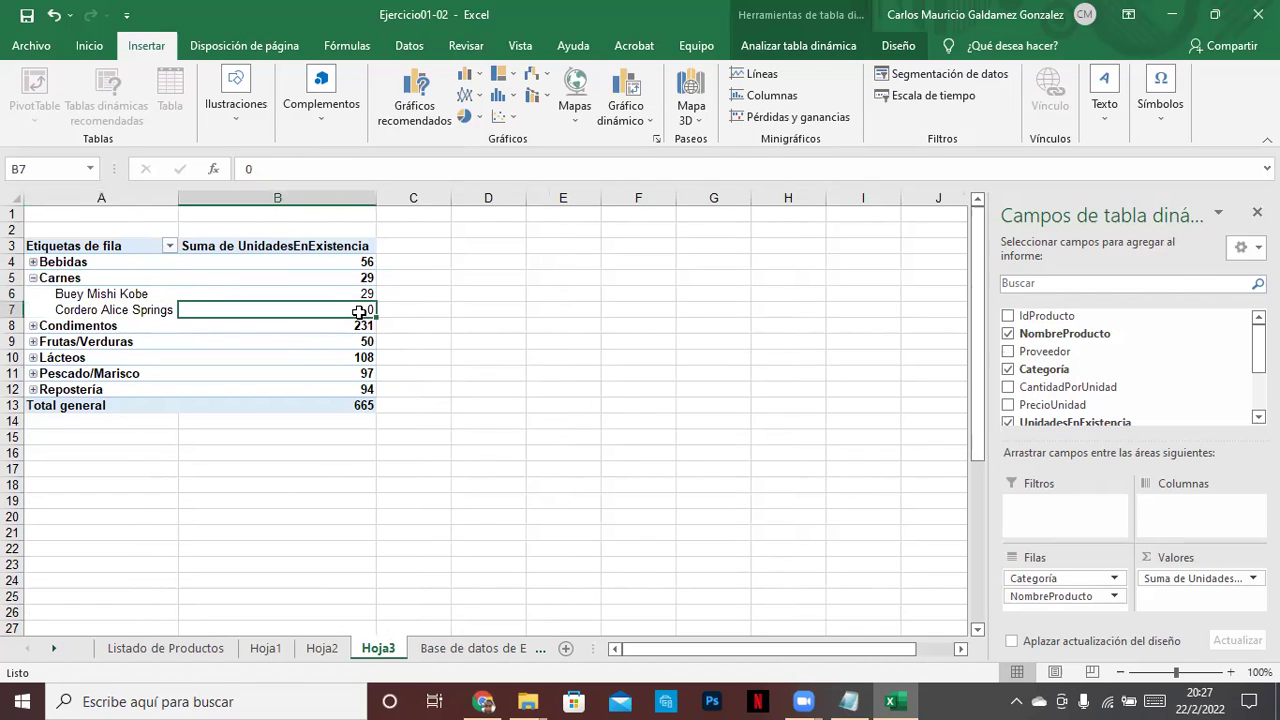
Expand the Condimentos category and check the stock of Mezcla Gumbo del chef Anton.
left_click(37, 331)
left_click(33, 326)
left_click(408, 376)
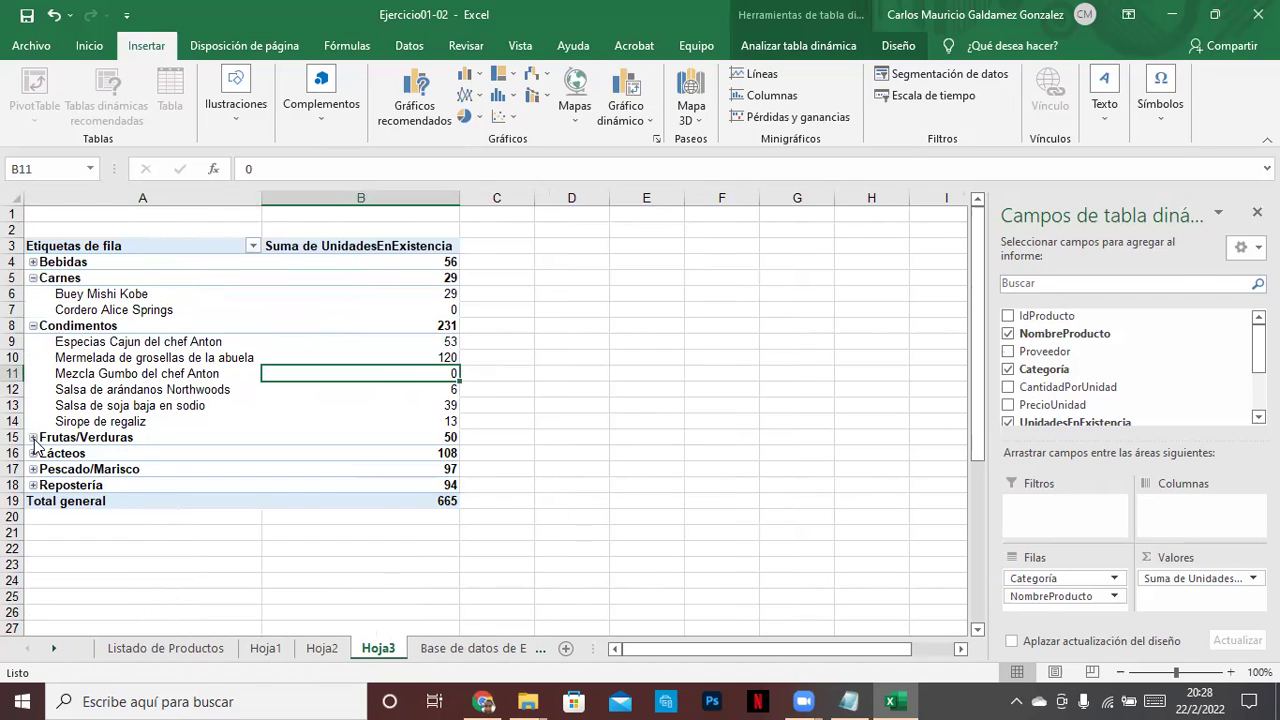
Expand the Bebidas category again and look into the Condimentos and Frutas/Verduras products.
left_click(33, 262)
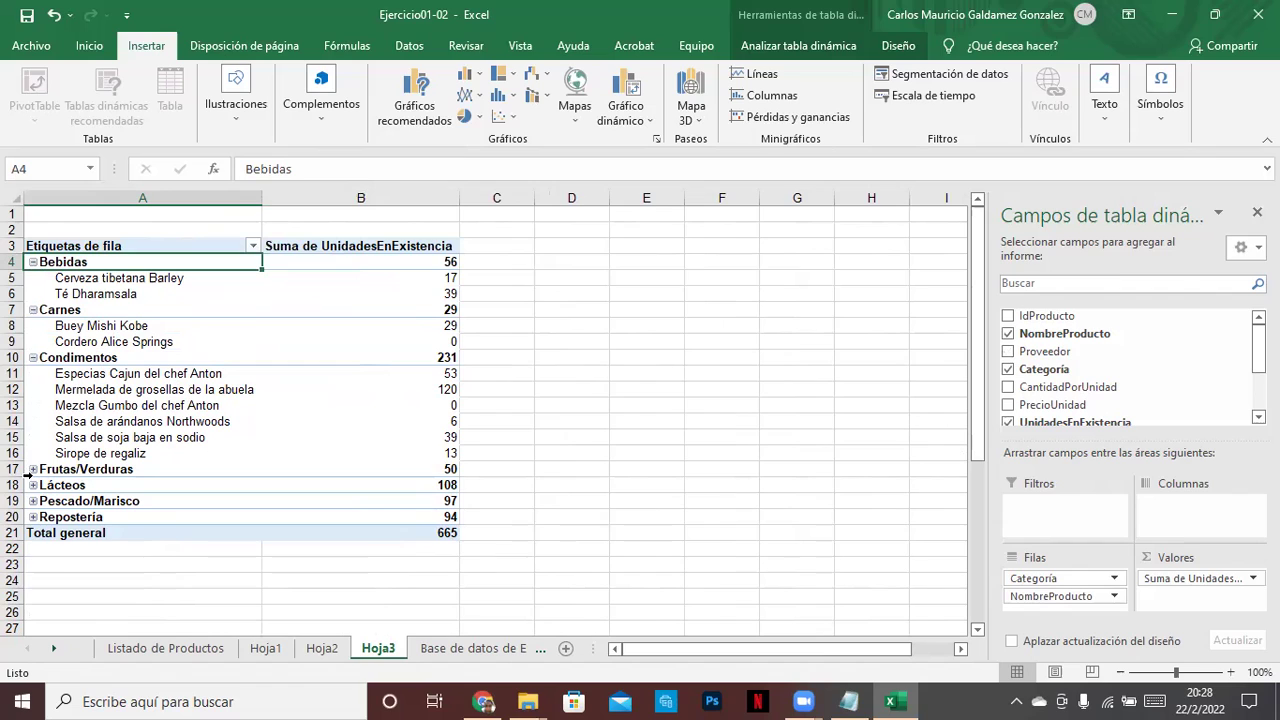
left_click(124, 375)
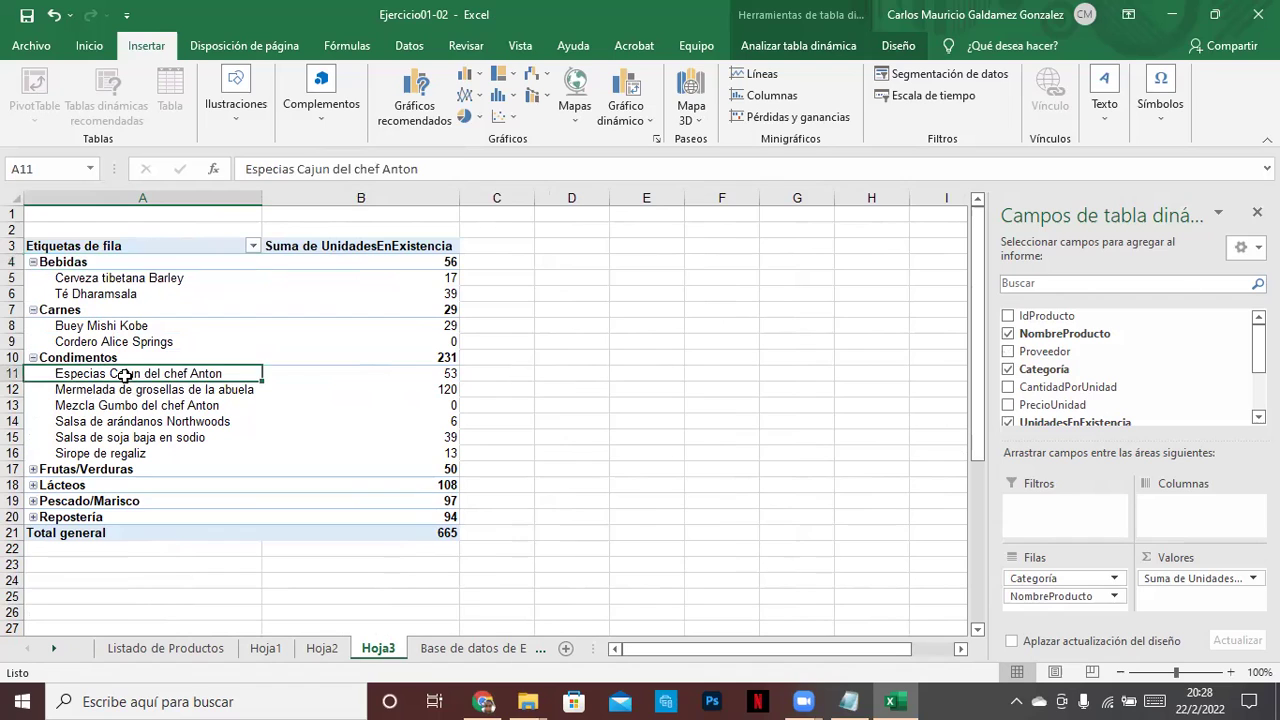
left_click(456, 406)
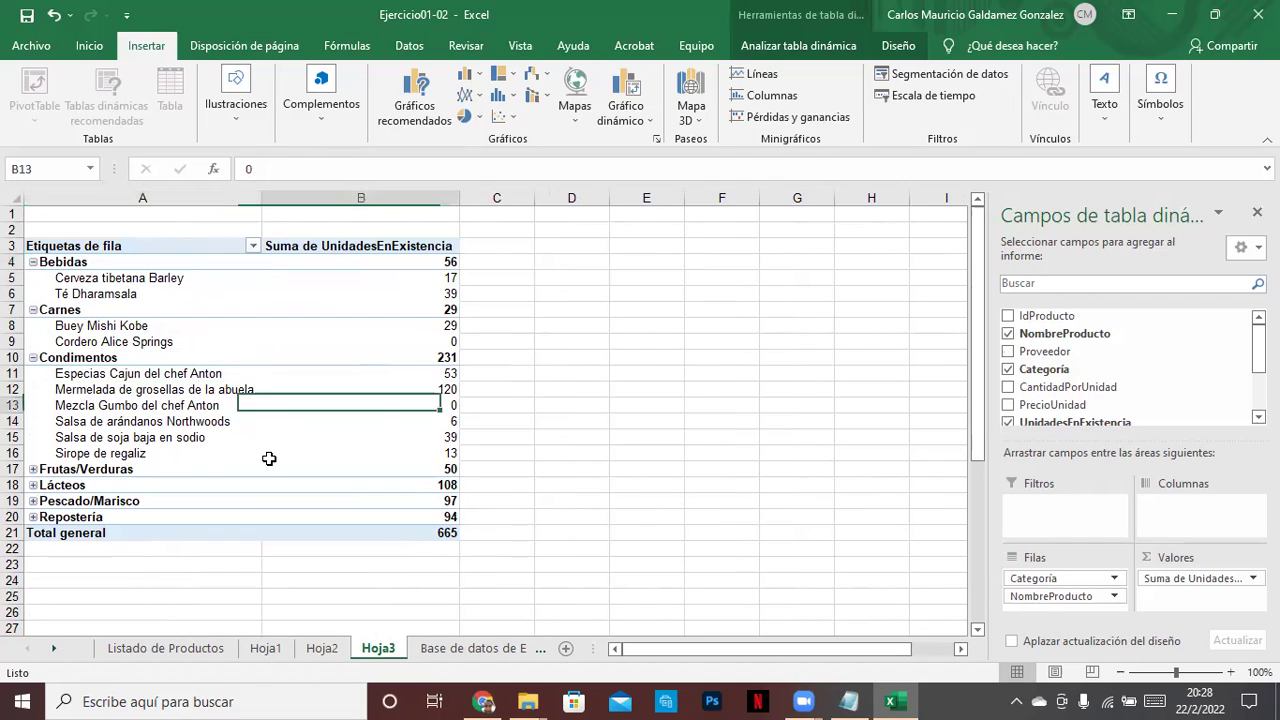
left_click(33, 469)
left_click(33, 469)
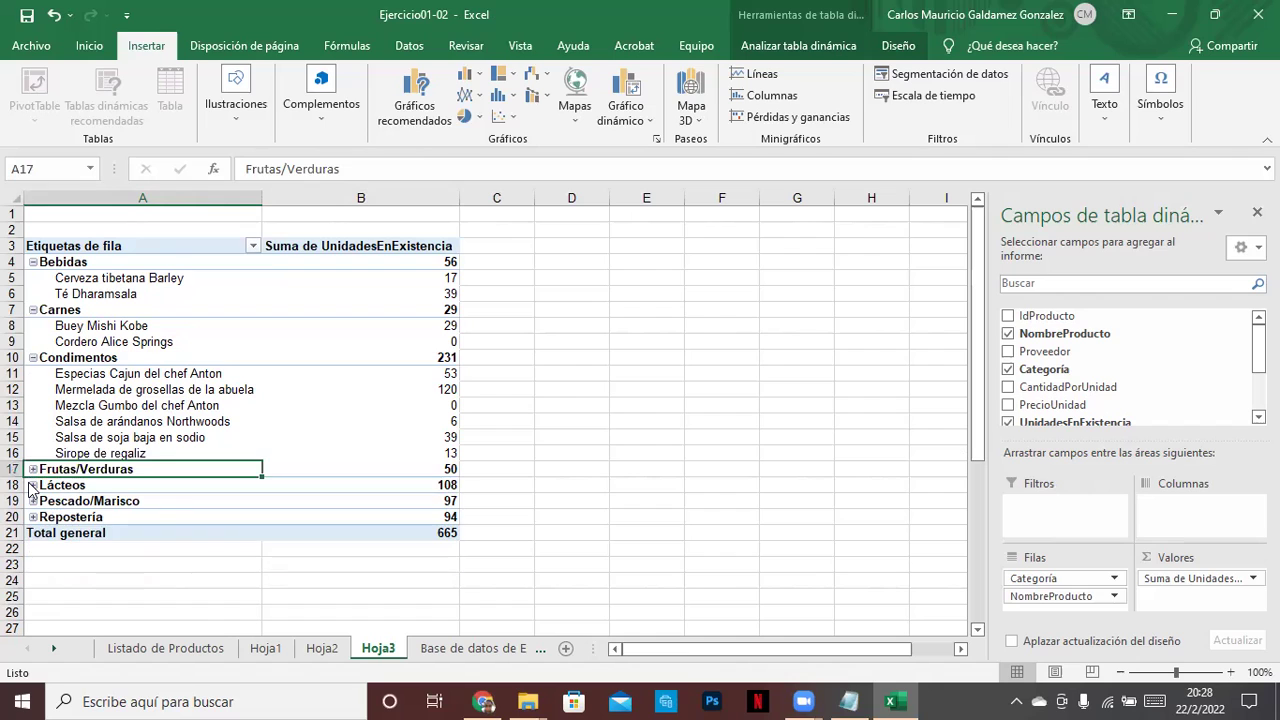
Expand the Repostería, Frutas/Verduras, Lácteos and Pescado/Marisco categories and look over all their products.
left_click(33, 485)
left_click(32, 486)
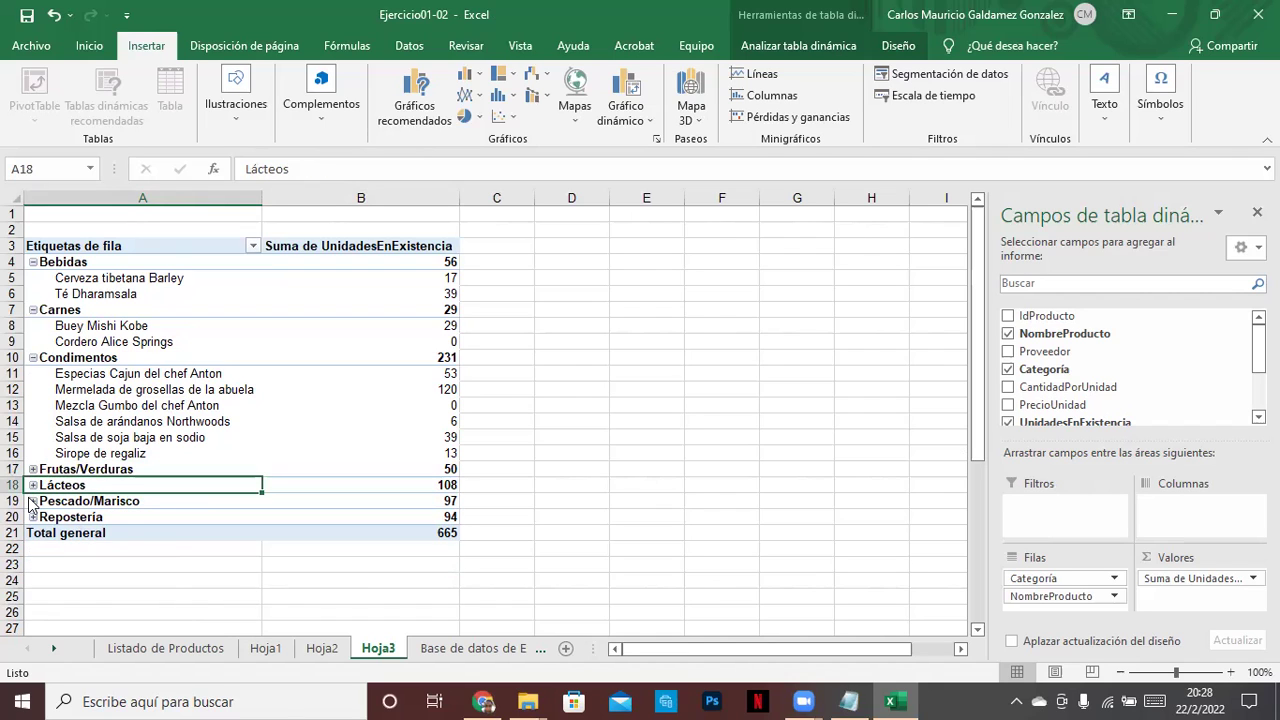
left_click(32, 501)
left_click(32, 501)
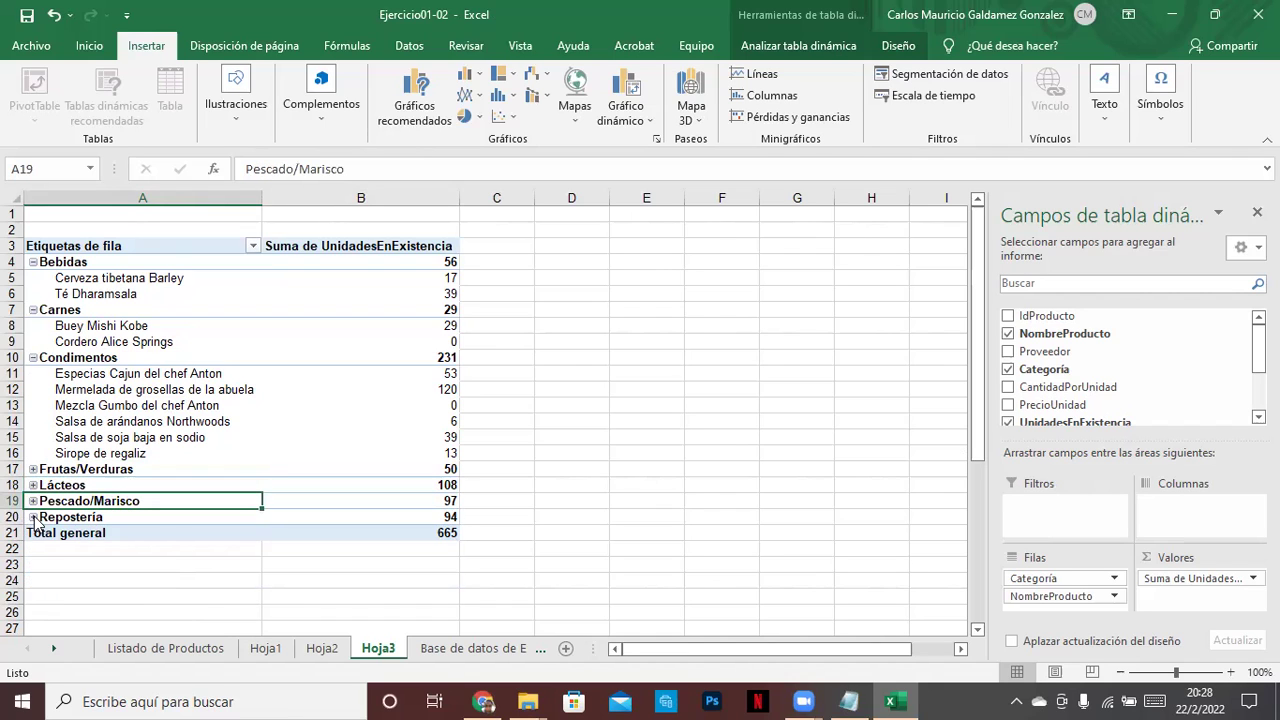
left_click(33, 517)
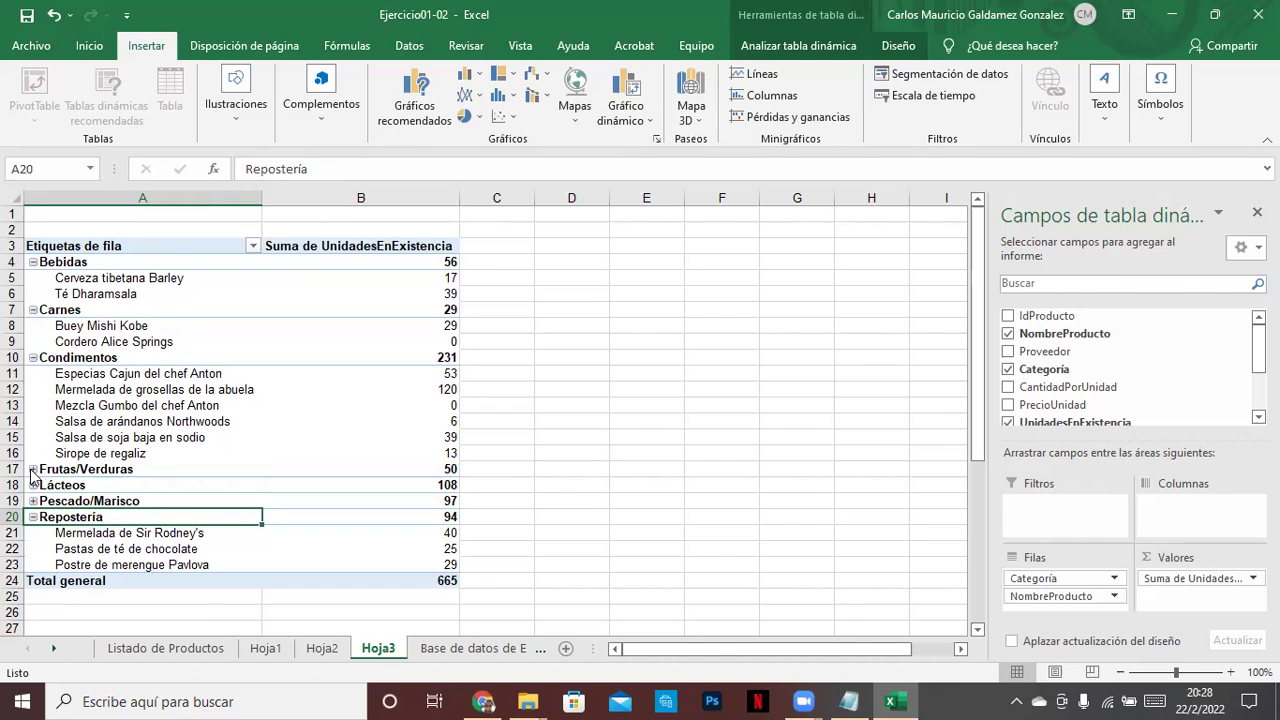
left_click(32, 470)
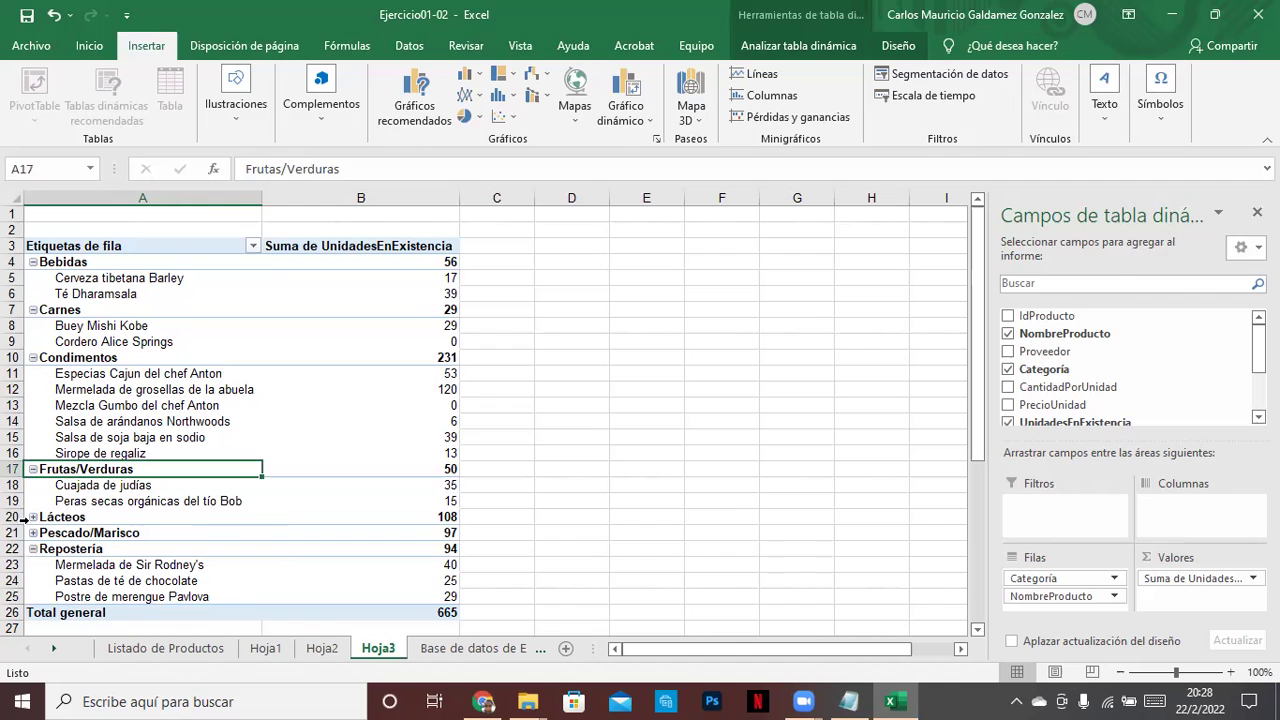
left_click(33, 518)
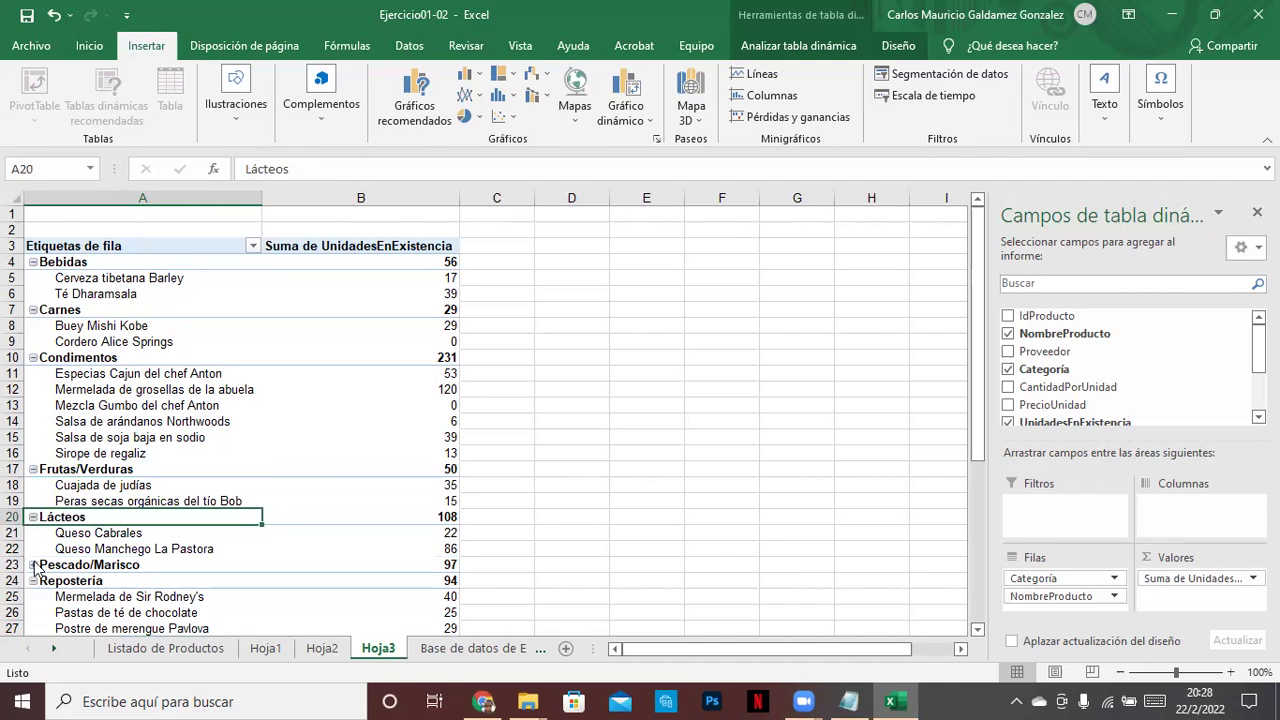
left_click(33, 565)
scroll(481, 518, "down", 3)
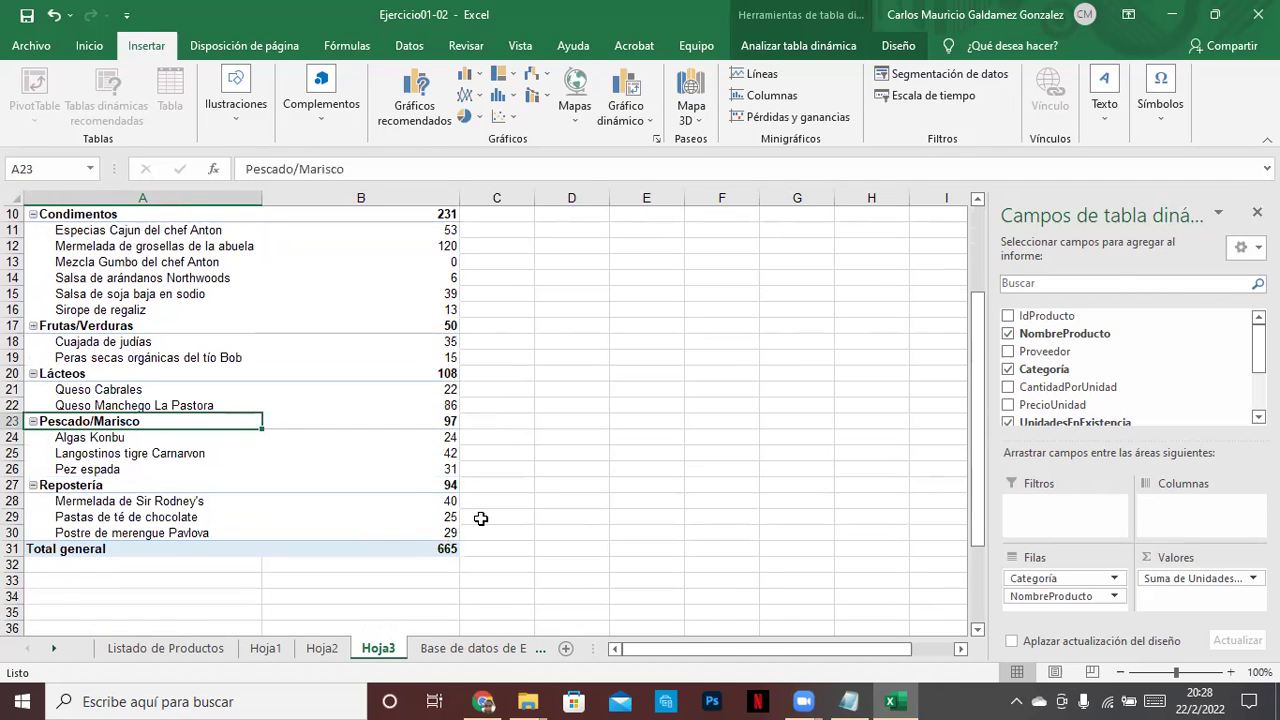
scroll(481, 518, "up", 3)
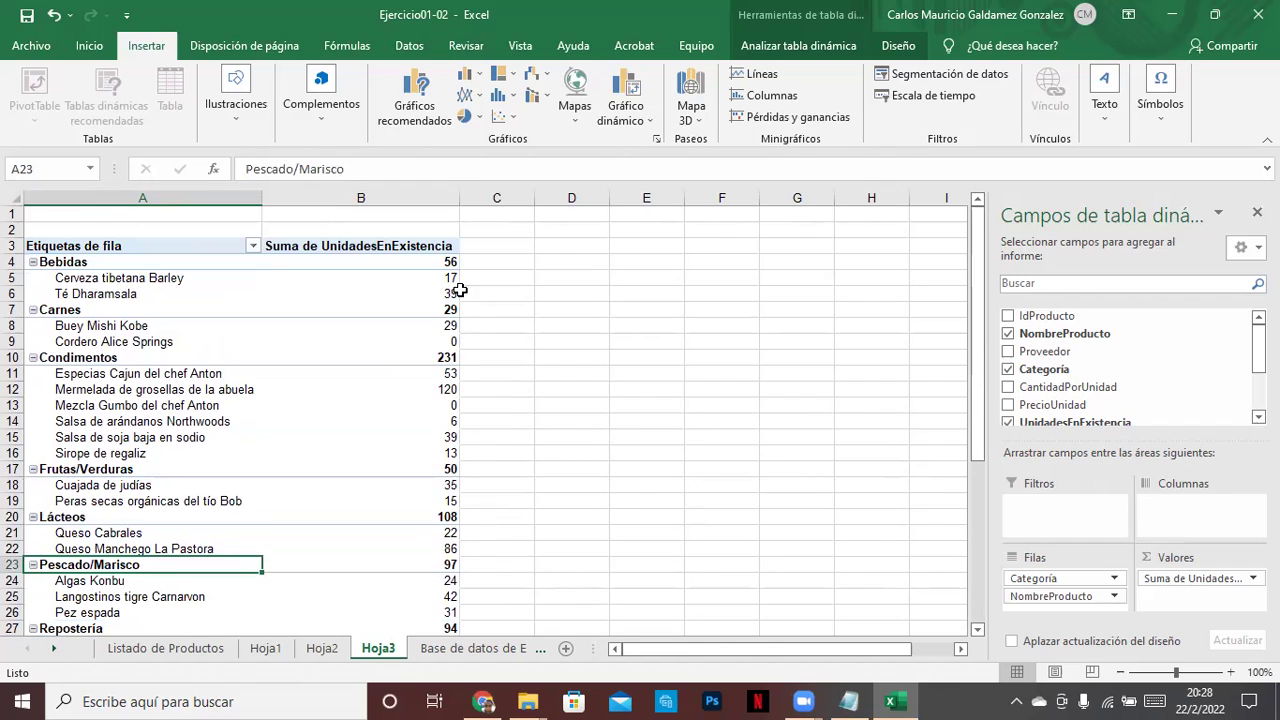
Check the stock of Cordero Alice Springs and Mezcla Gumbo del chef Anton, and locate Buey Mishi Kobe in the product list.
left_click(444, 341)
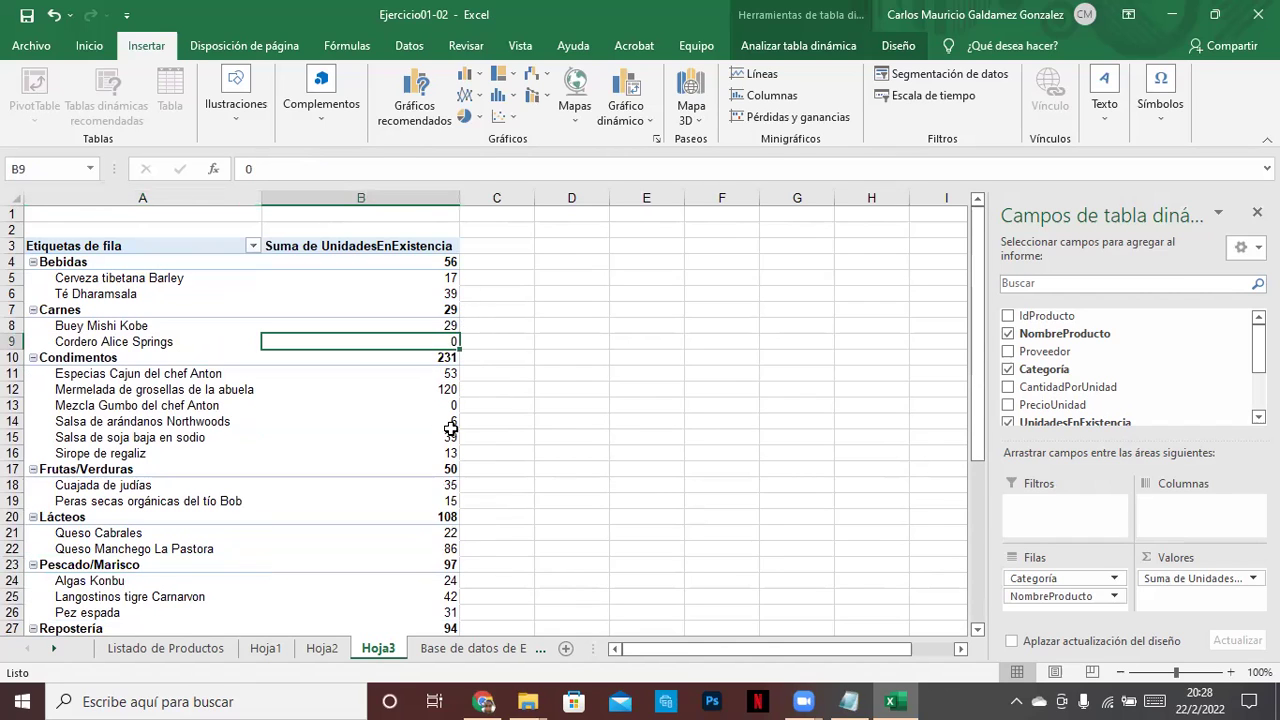
left_click(434, 408)
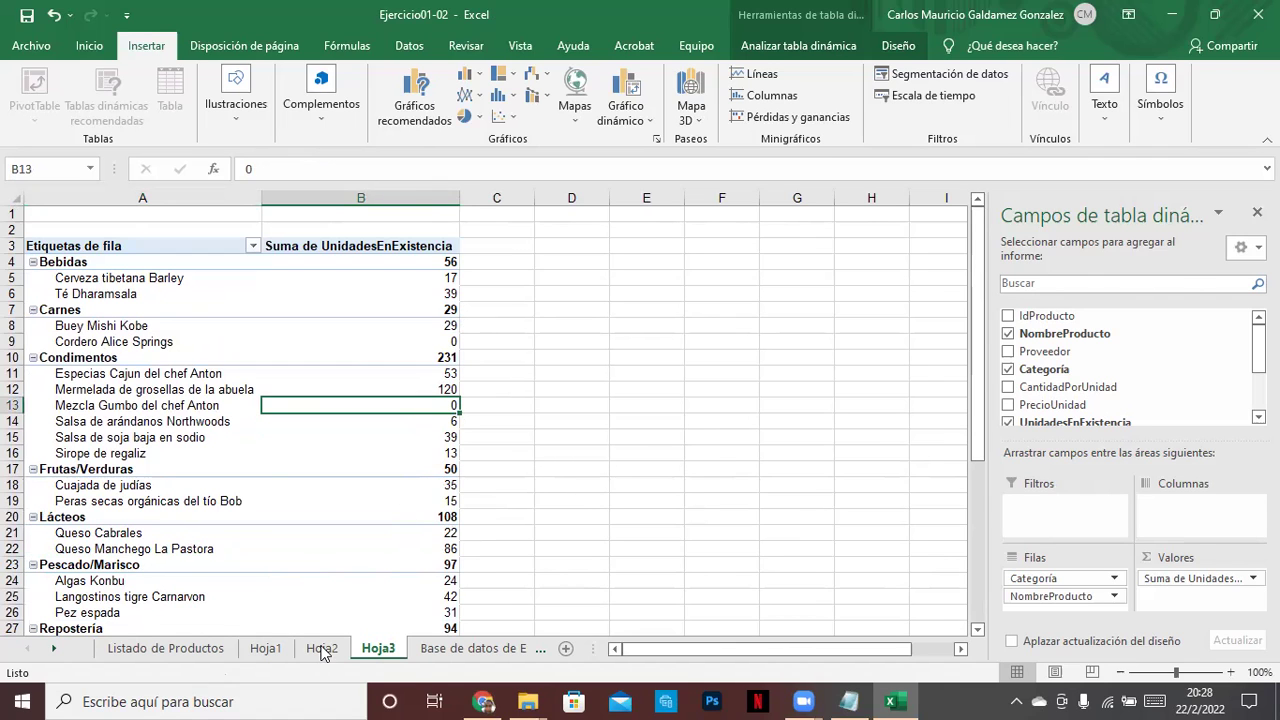
left_click(140, 648)
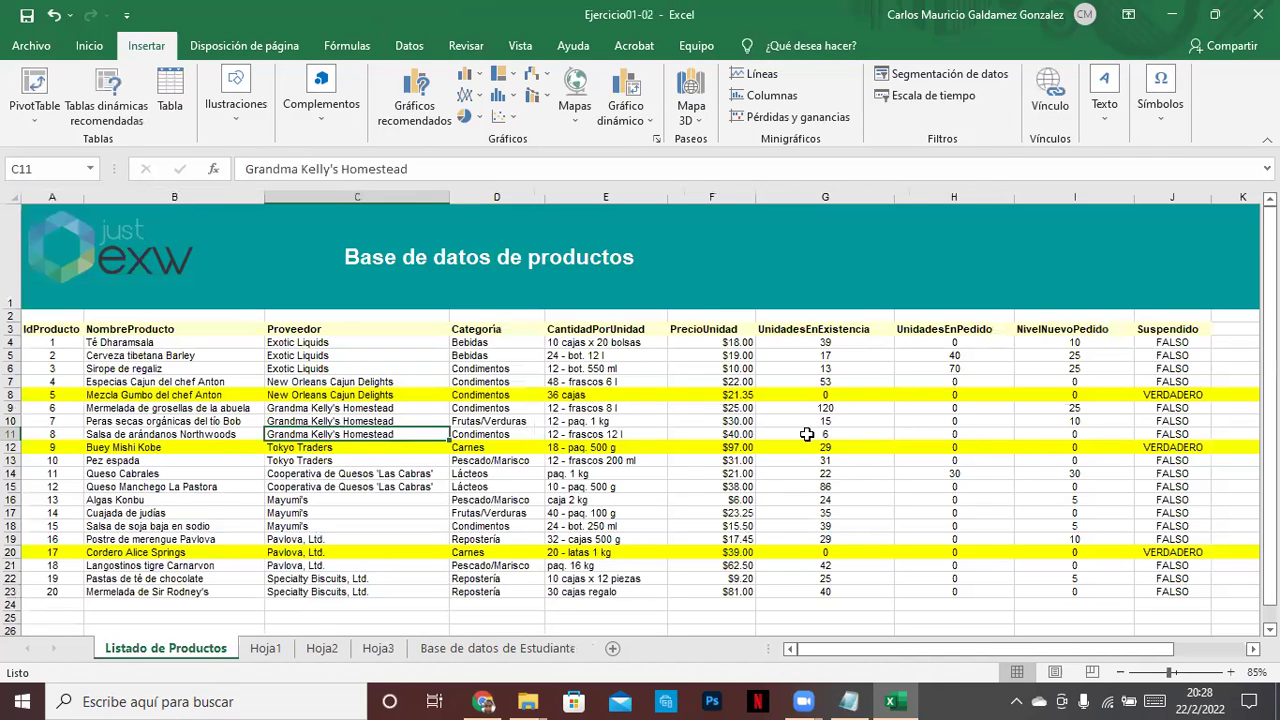
left_click(126, 447)
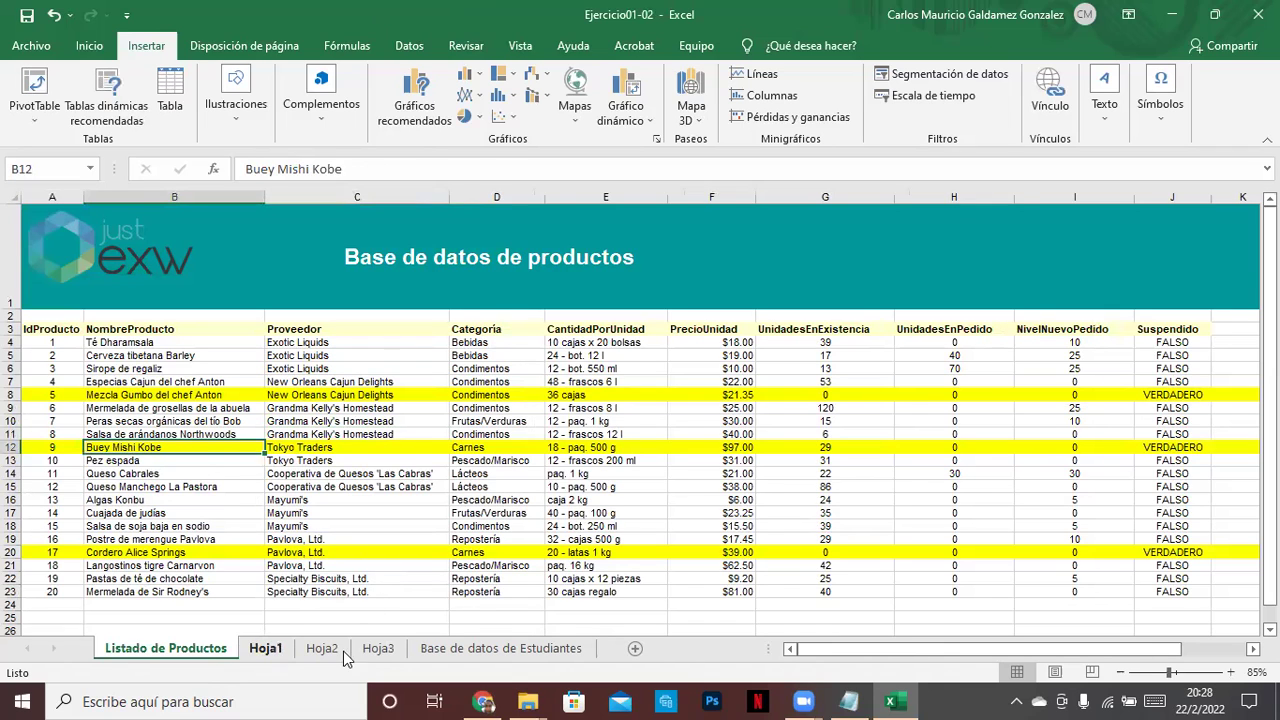
On Hoja3, fill the stock cells of Buey Mishi Kobe, Cordero Alice Springs and Mezcla Gumbo del chef Anton with yellow.
left_click(380, 650)
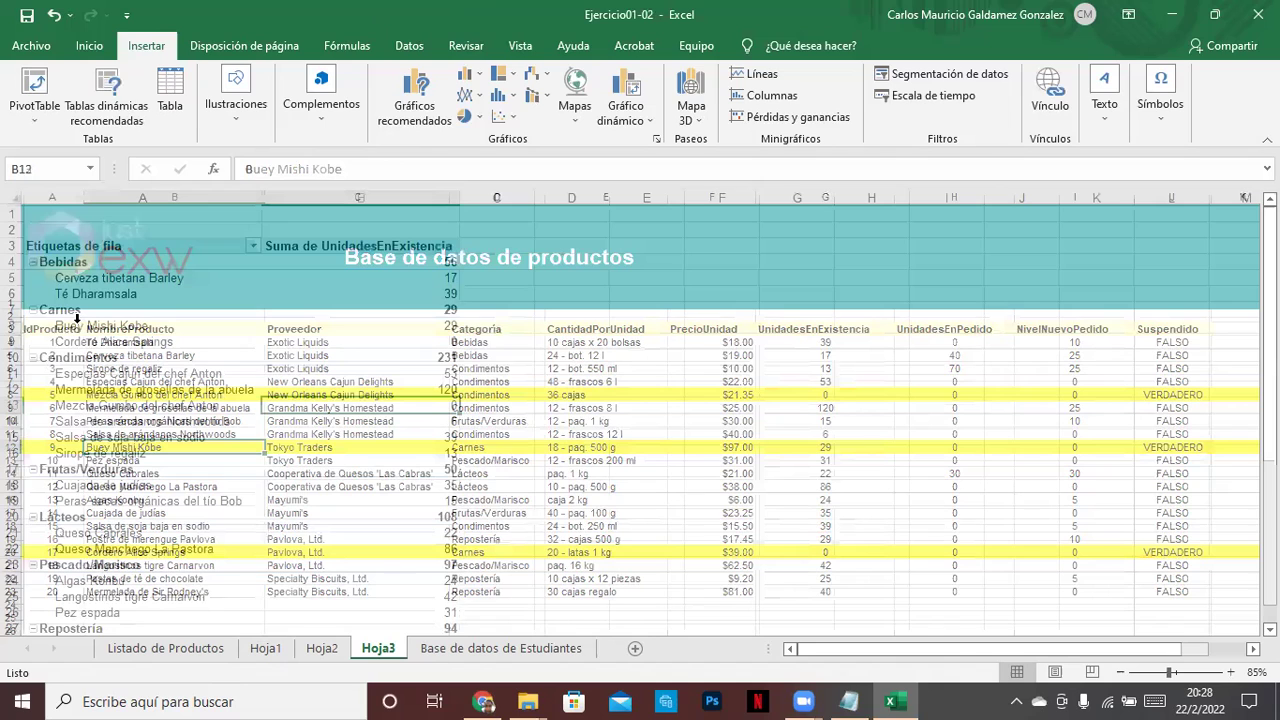
left_click(443, 329)
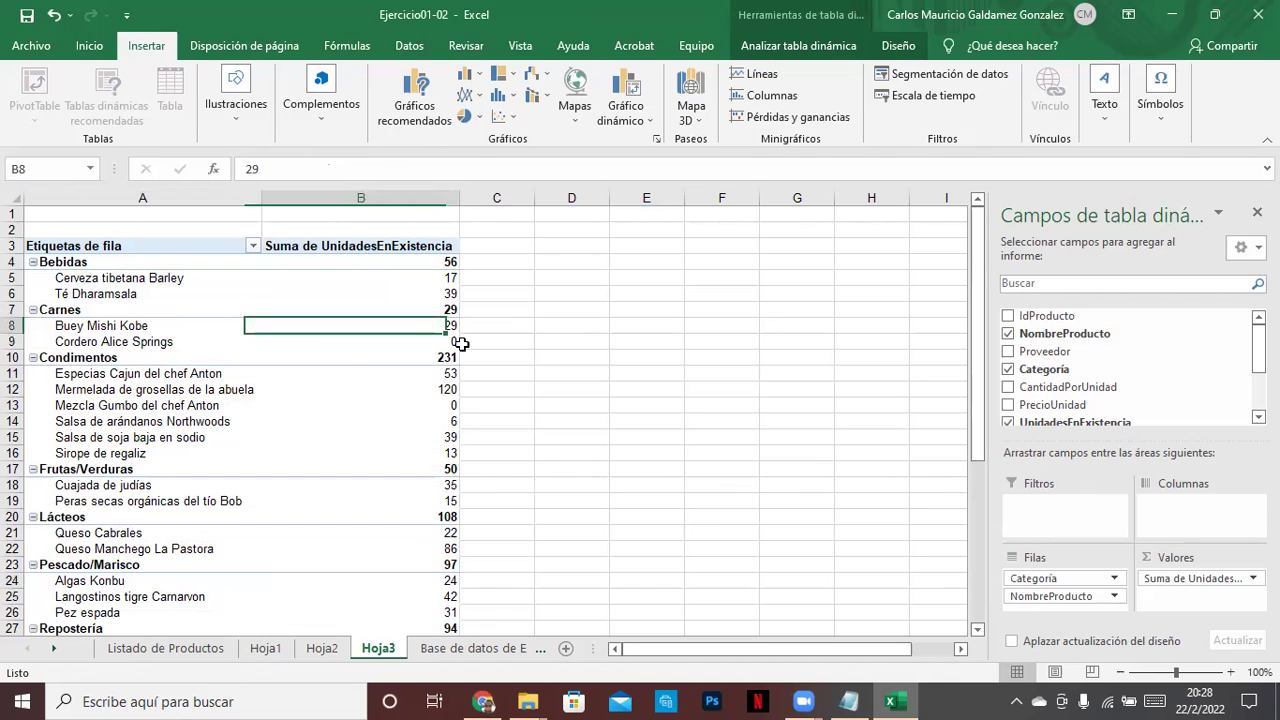
left_click(366, 340, "ctrl")
left_click(336, 405, "ctrl")
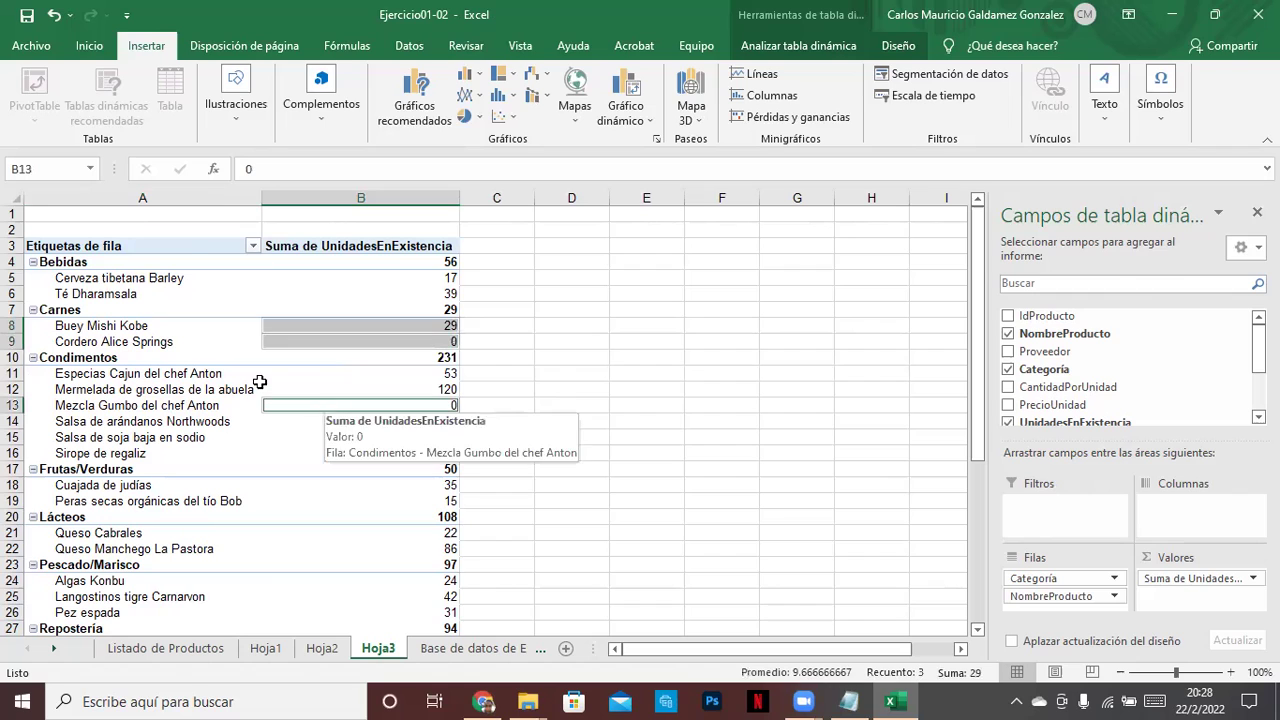
left_click(78, 55)
left_click(240, 110)
left_click(359, 467)
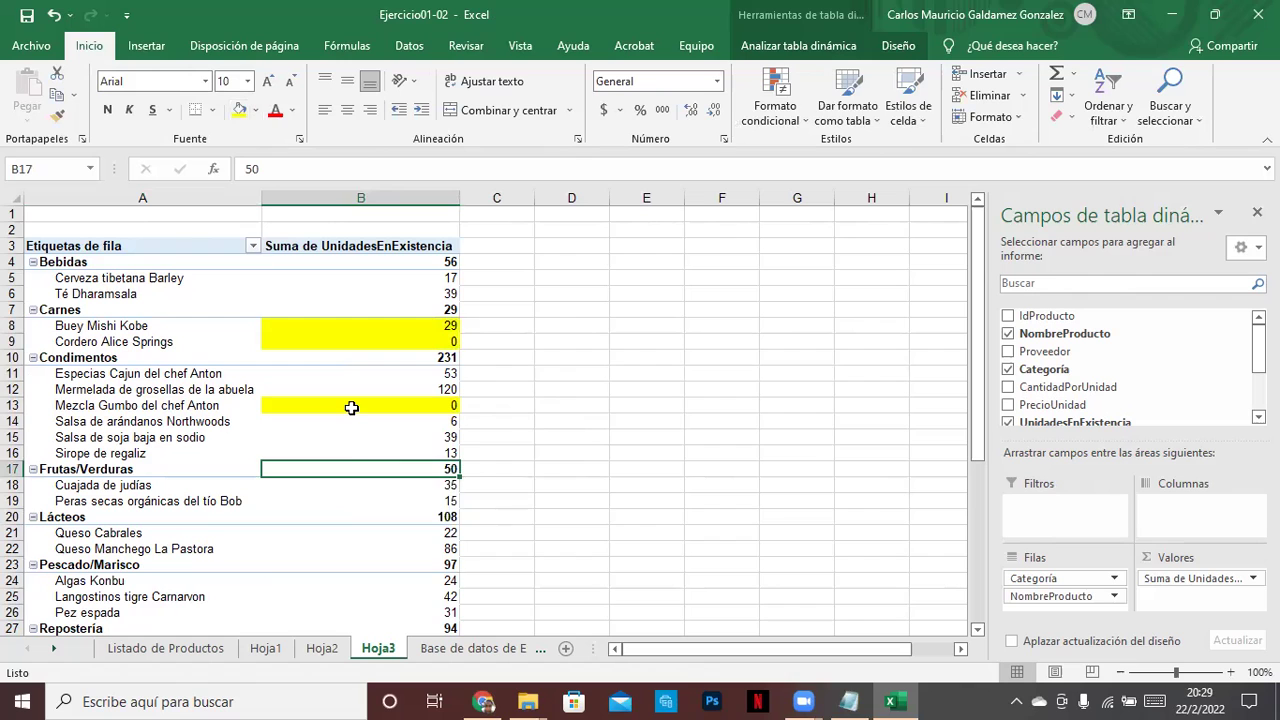
Compare the FALSO/VERDADERO rows on Hoja2 with the Suspendido column of the product list.
left_click(321, 649)
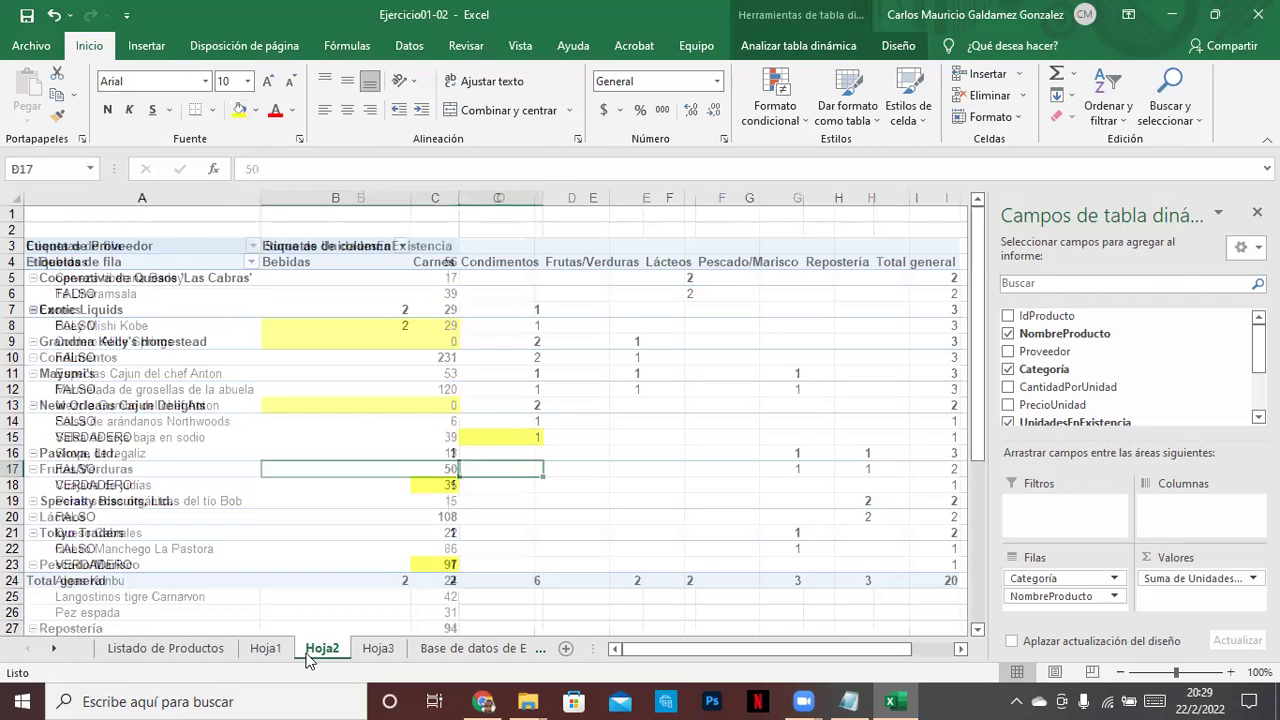
left_click(247, 467)
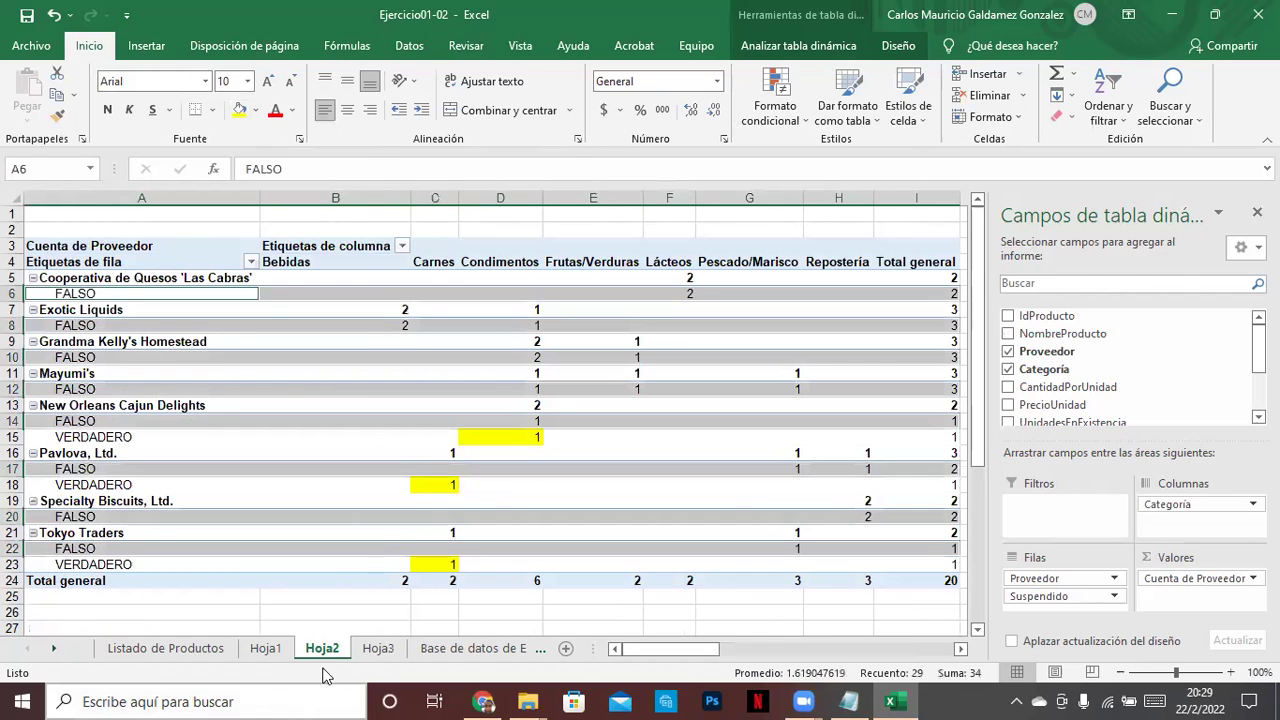
left_click(378, 649)
left_click(170, 649)
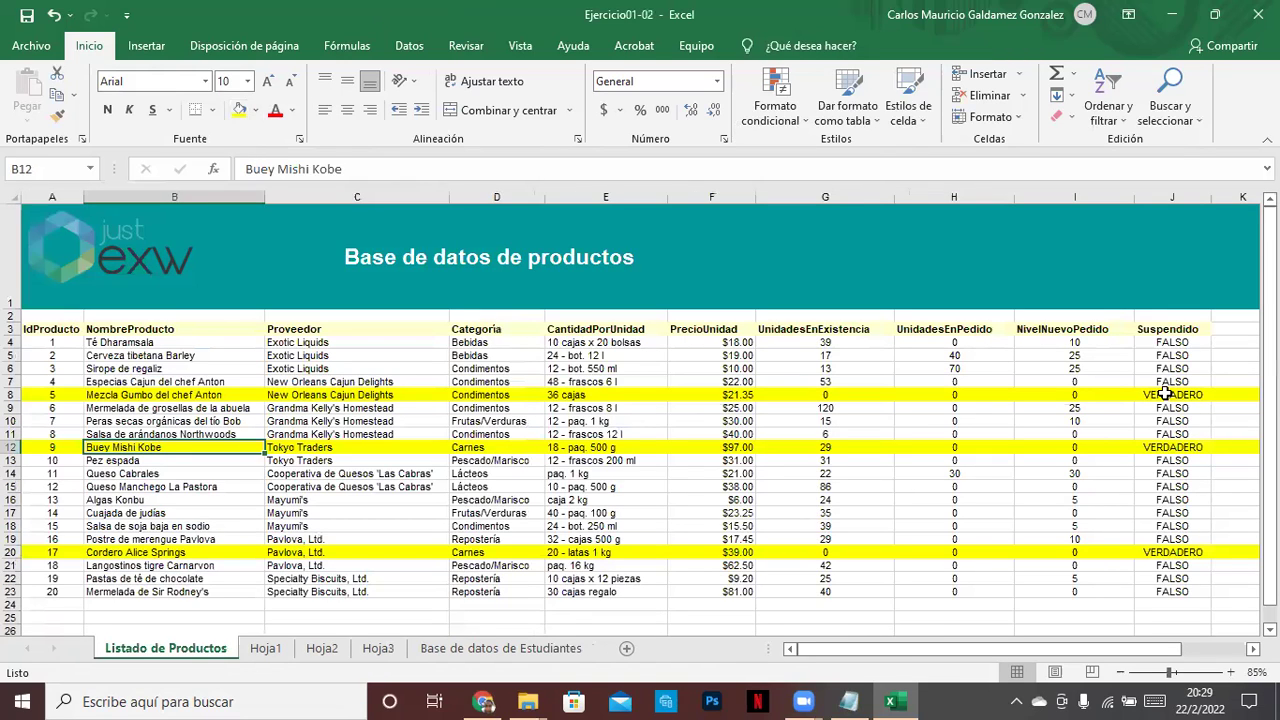
left_click(1163, 342)
Examine the yellow stock values of the suspended Carnes and Condimentos products on Hoja3.
left_click(378, 648)
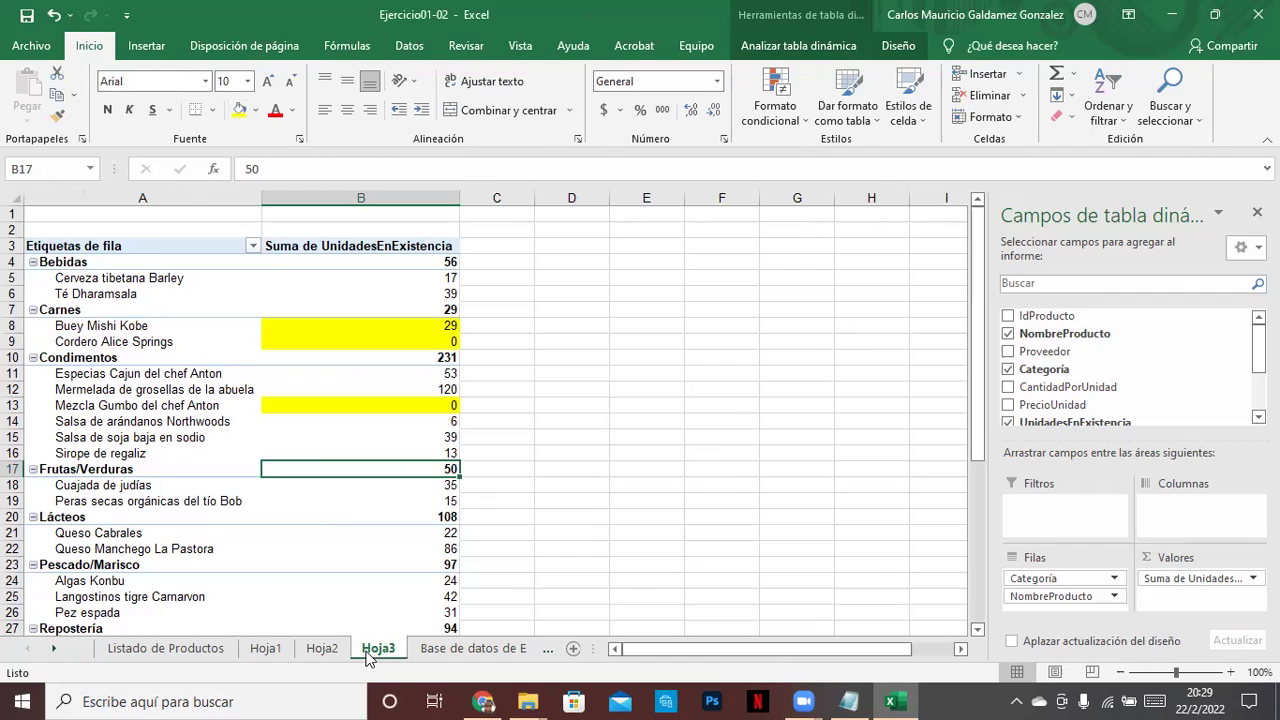
left_click_drag(333, 324, 334, 339)
left_click(336, 407)
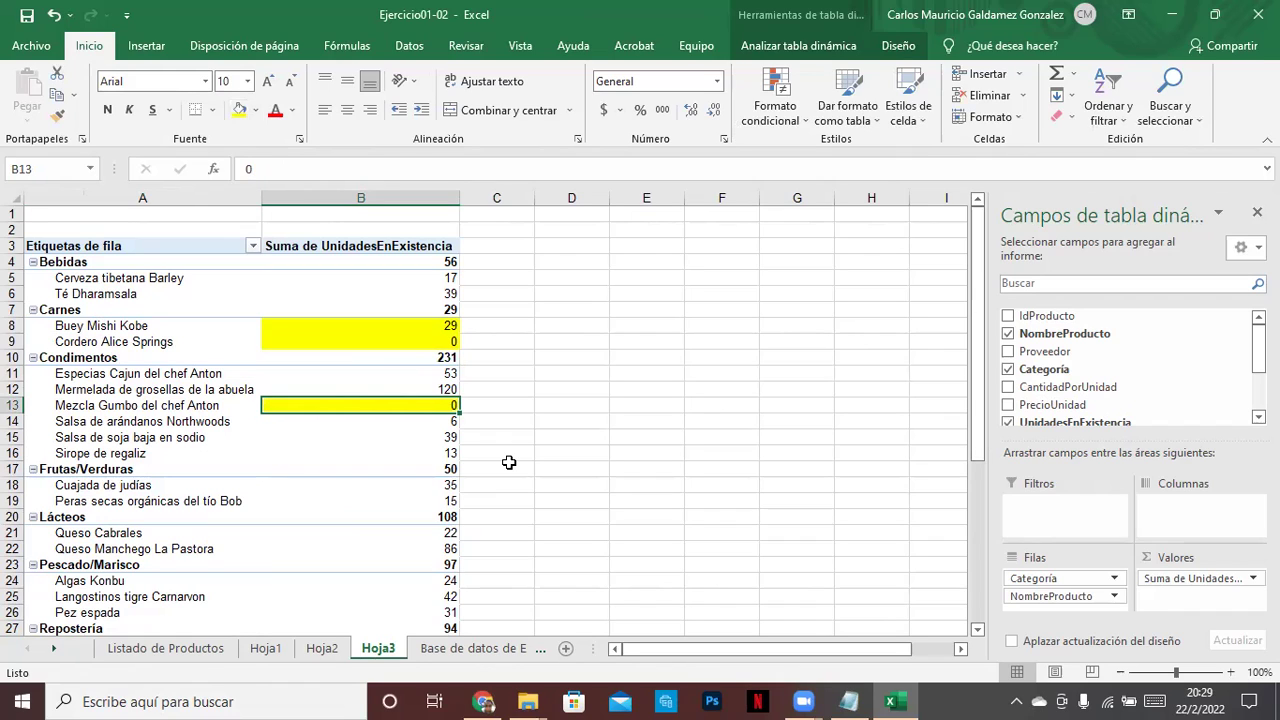
left_click(410, 327)
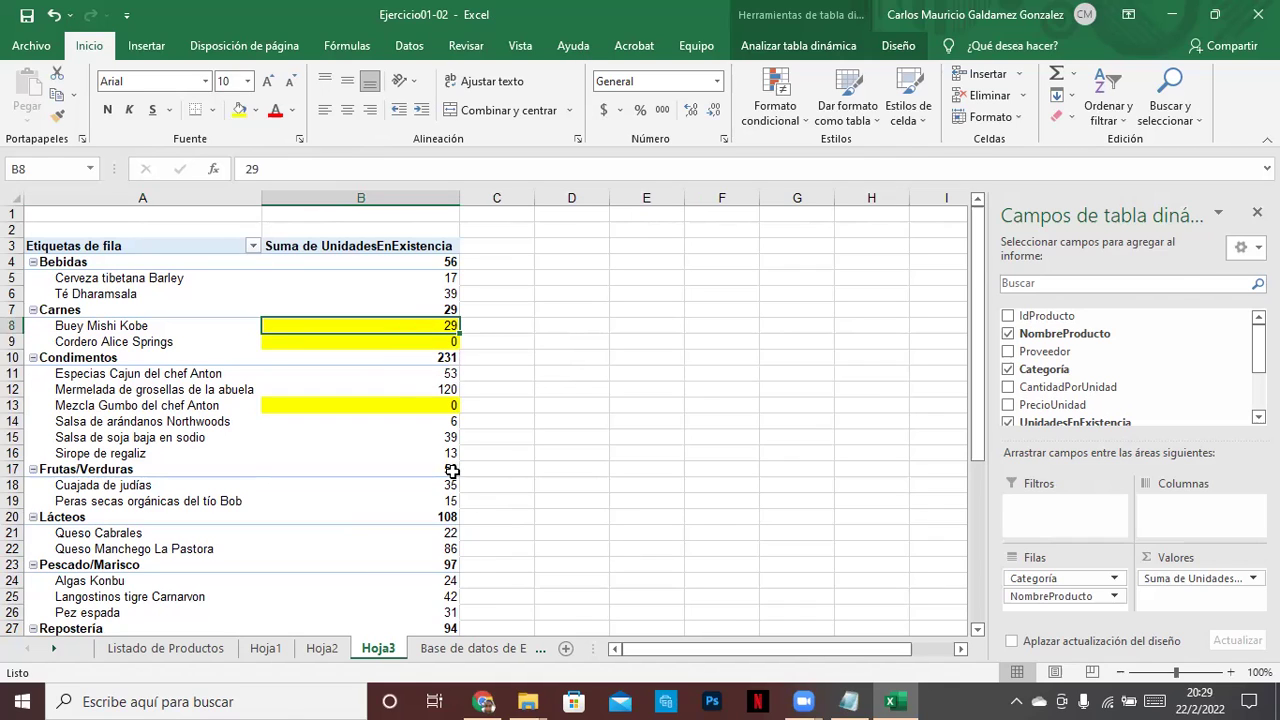
Review the PivotTables on Hoja2 and Hoja1 against the Listado de Productos sheet, and return to Hoja3.
left_click(324, 652)
left_click(370, 650)
left_click(336, 652)
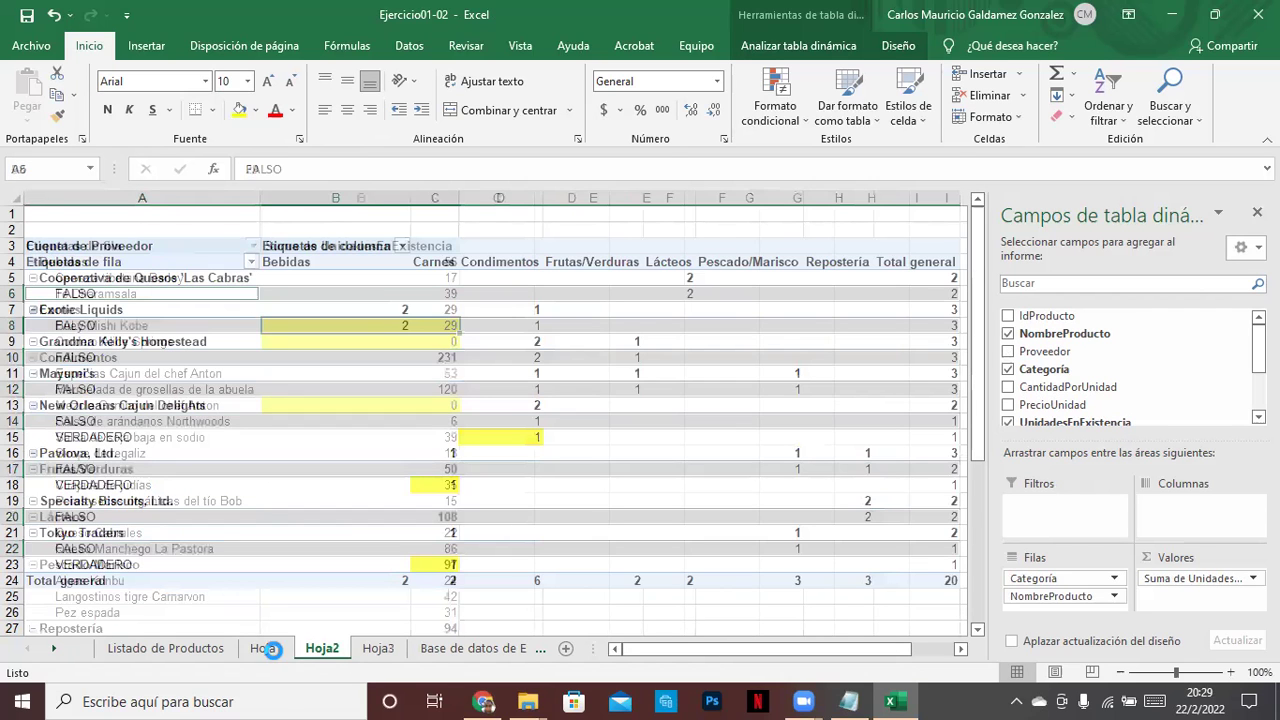
left_click(272, 652)
left_click(174, 649)
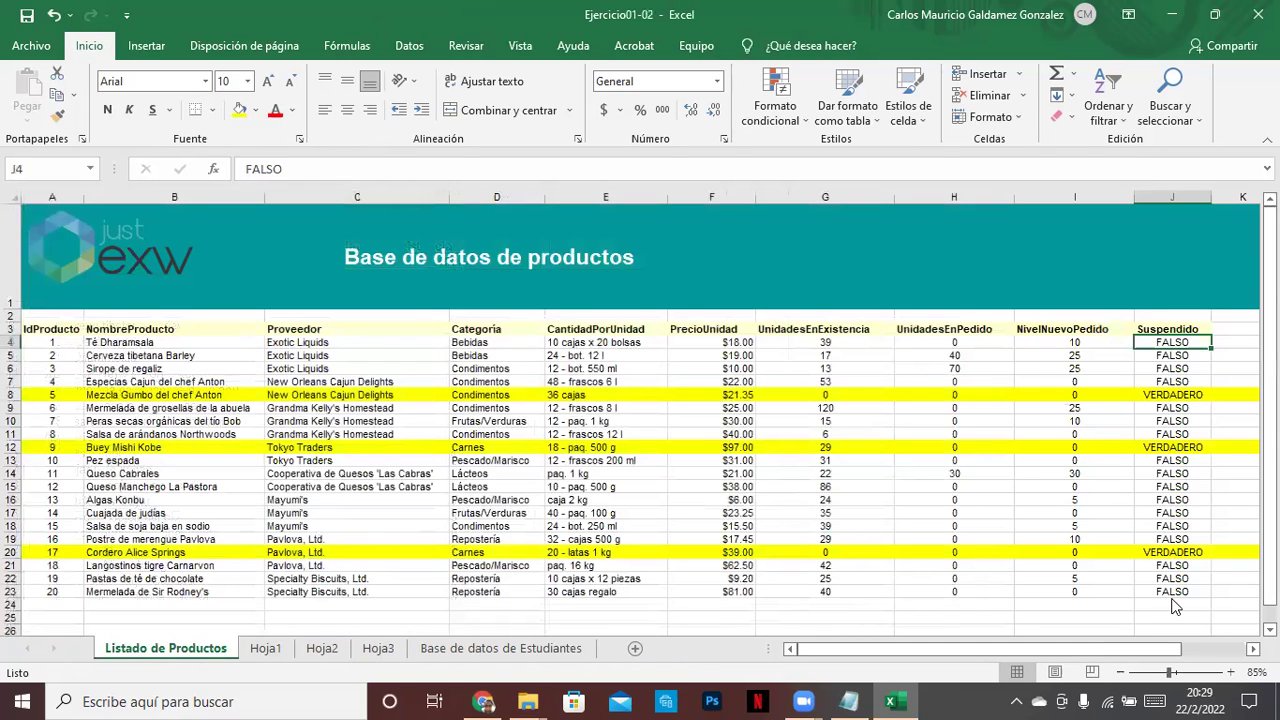
key("ctrl+Page_Down")
key("ctrl+Page_Down")
key("ctrl+Page_Down")
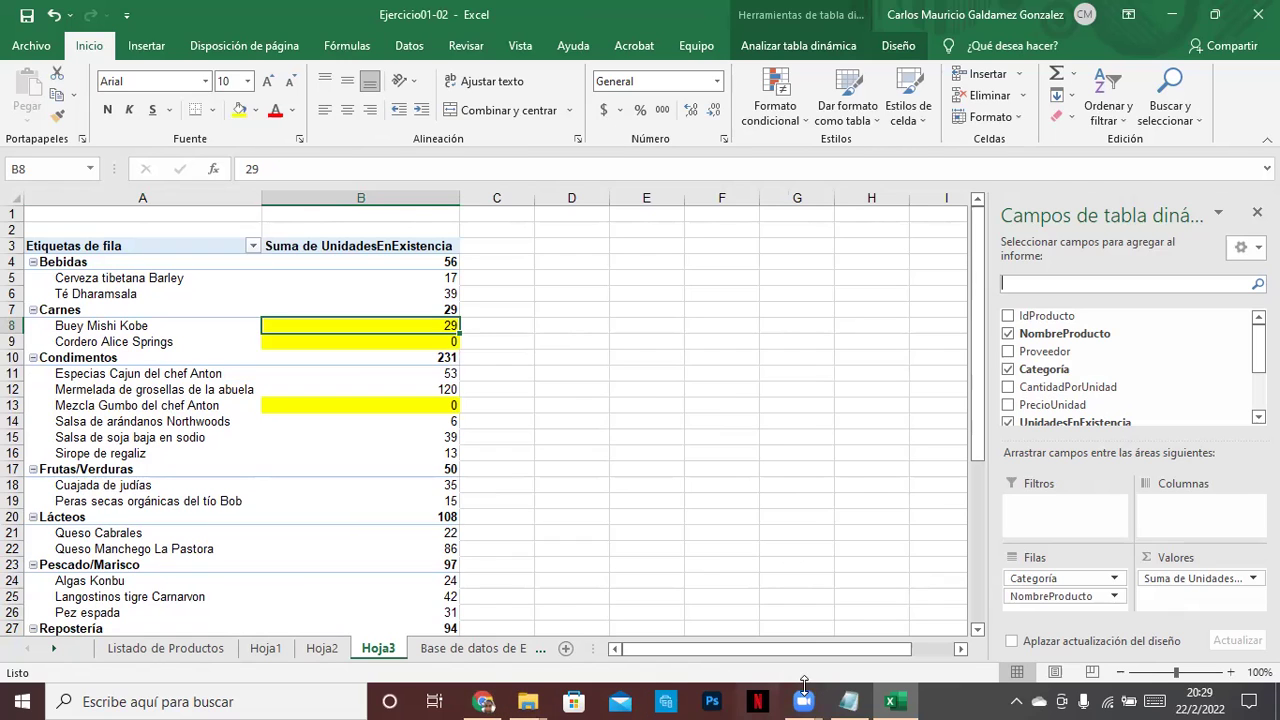
Open the Plantilla de Trabajo workbook from the Sesion14 folder and look at its Registro and Instrucciones sheets.
mouse_move(530, 699)
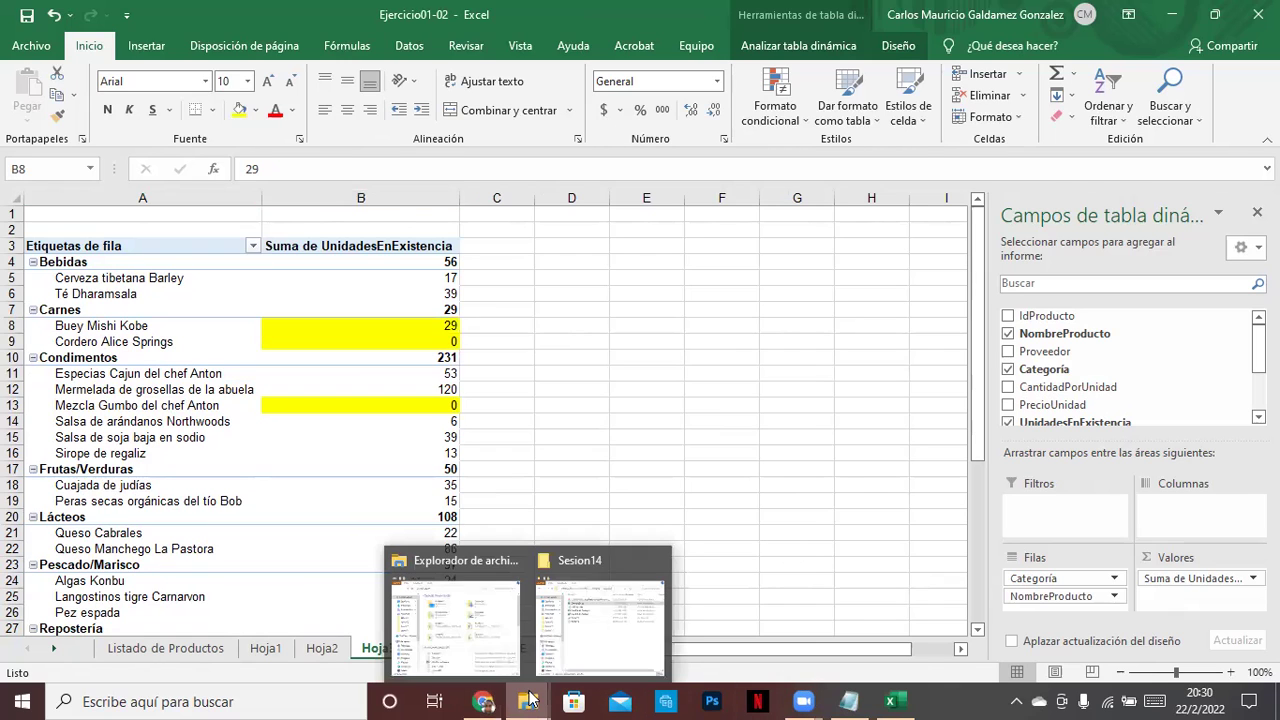
left_click(590, 622)
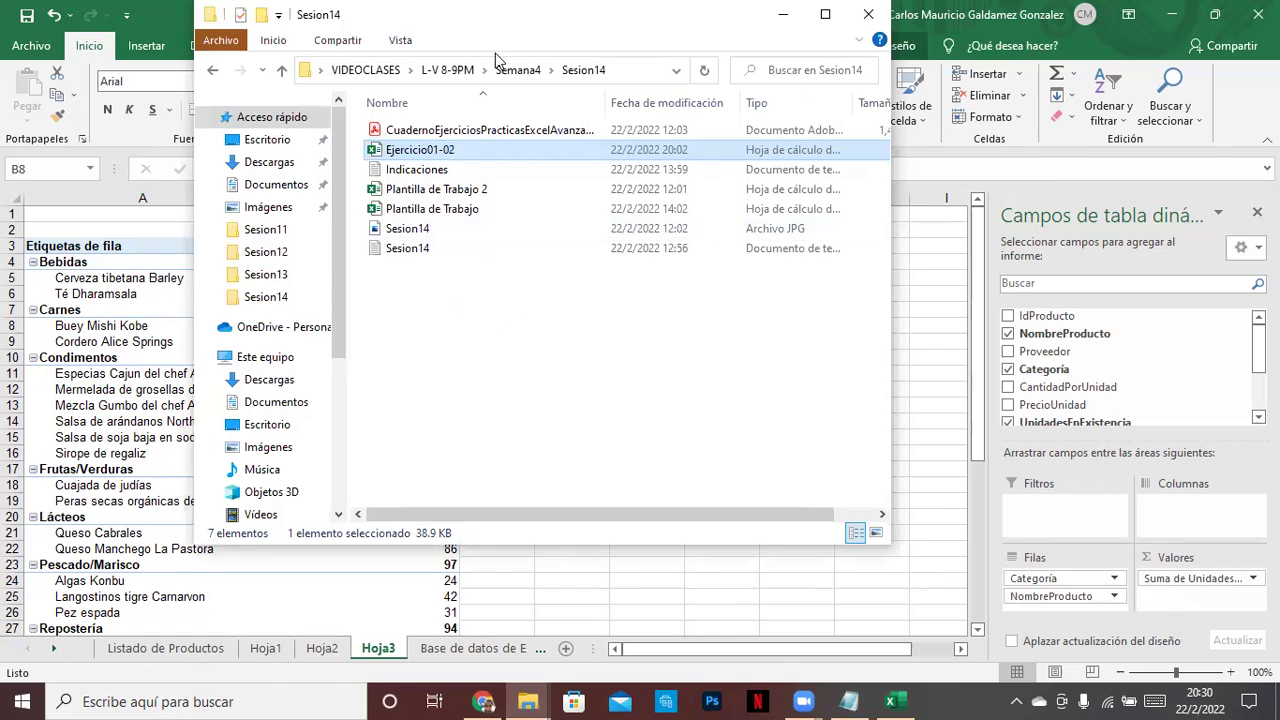
left_click_drag(496, 55, 611, 190)
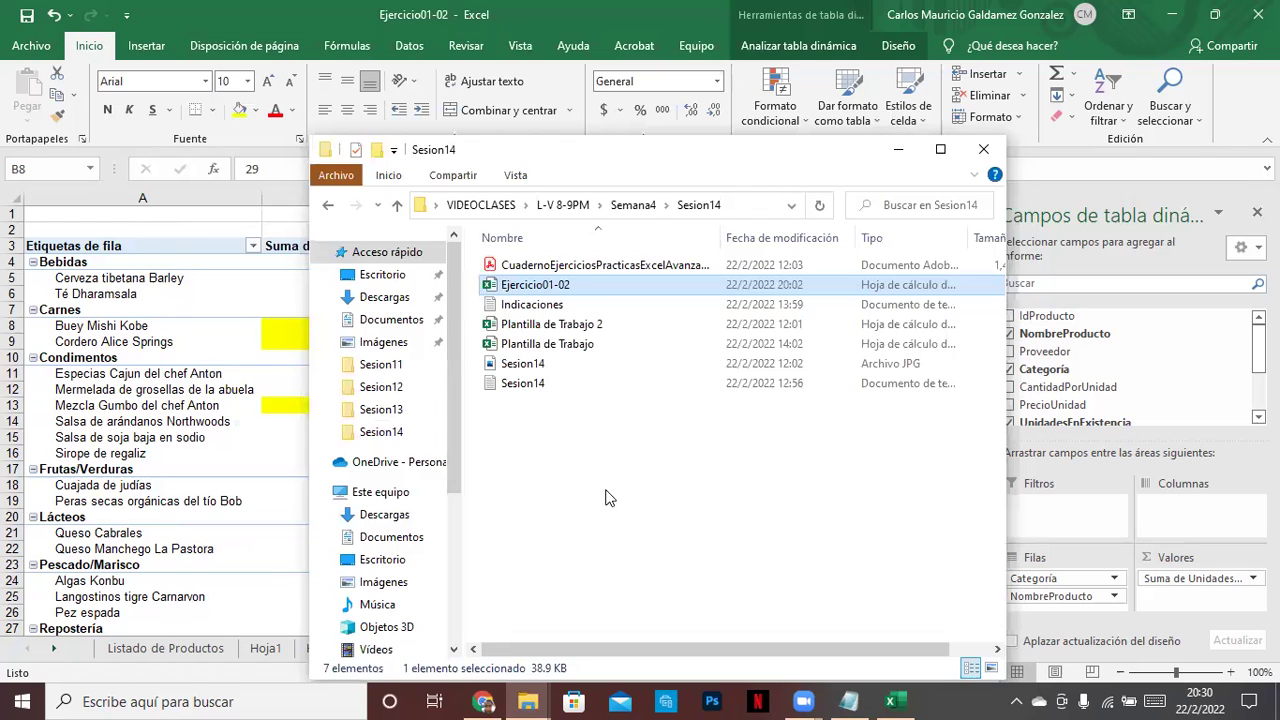
left_click(548, 350)
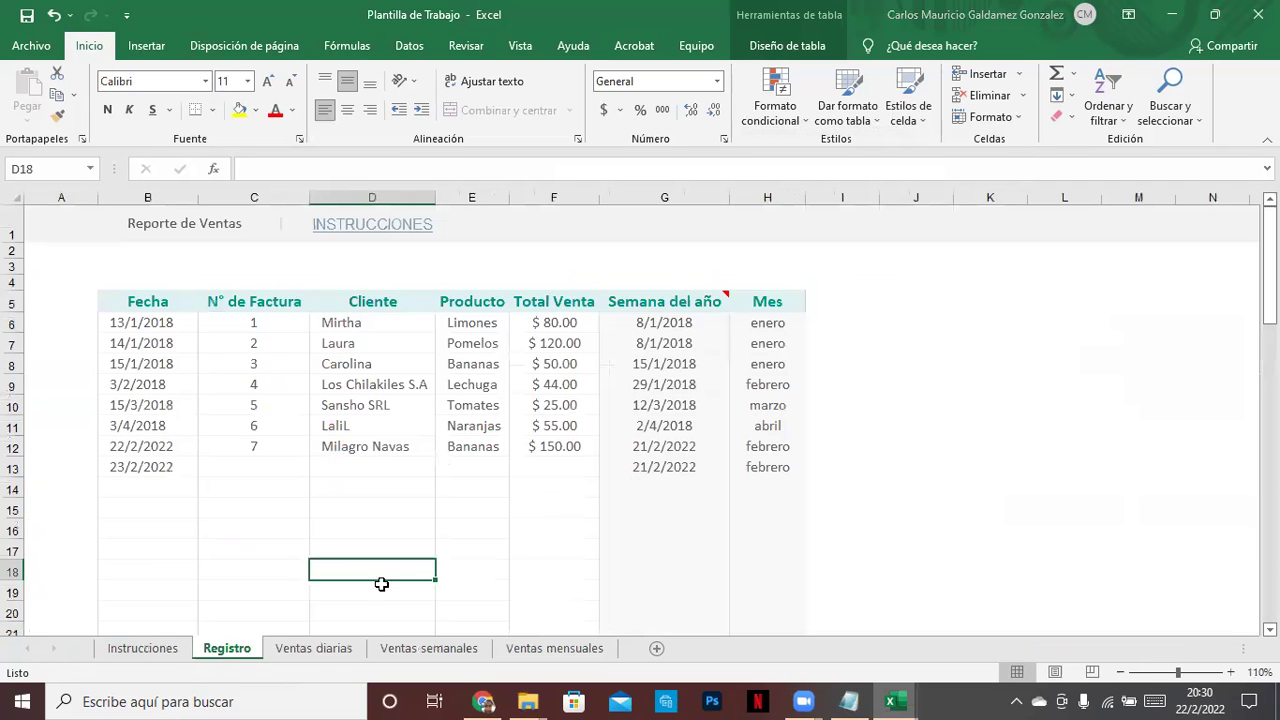
left_click(142, 648)
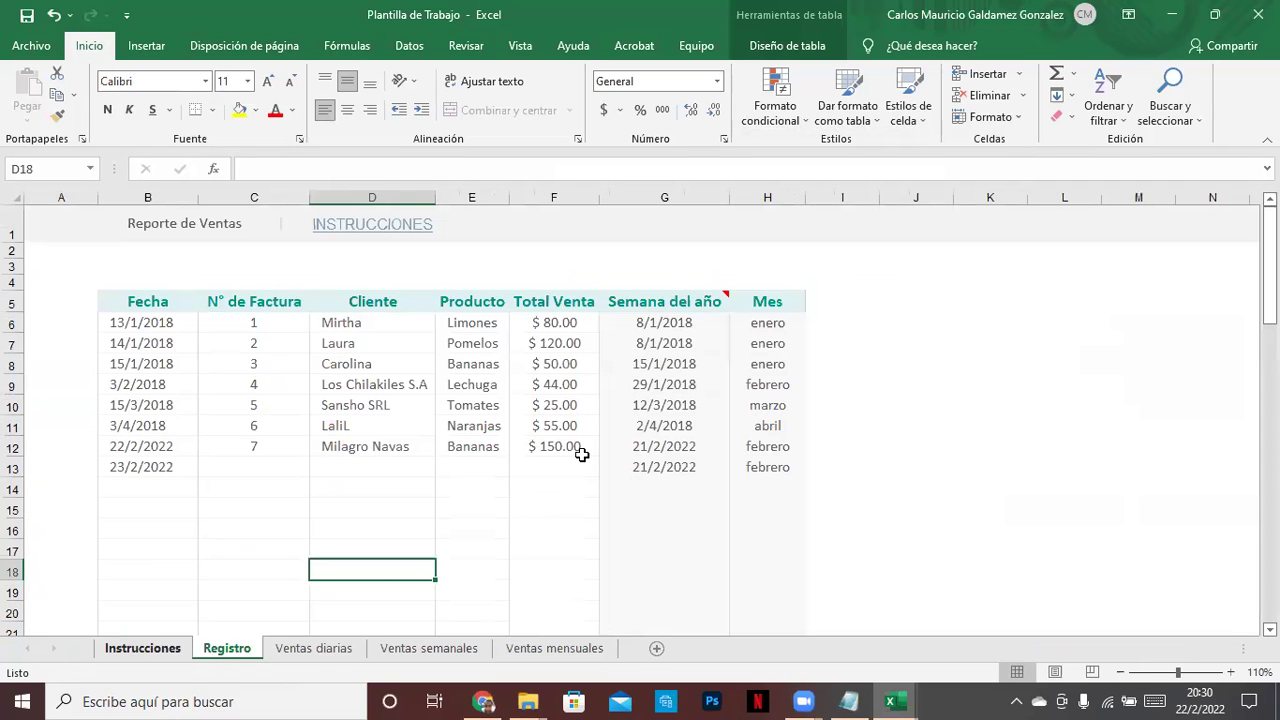
Close the Plantilla de Trabajo workbook and start closing Ejercicio01-02.
left_click(1257, 16)
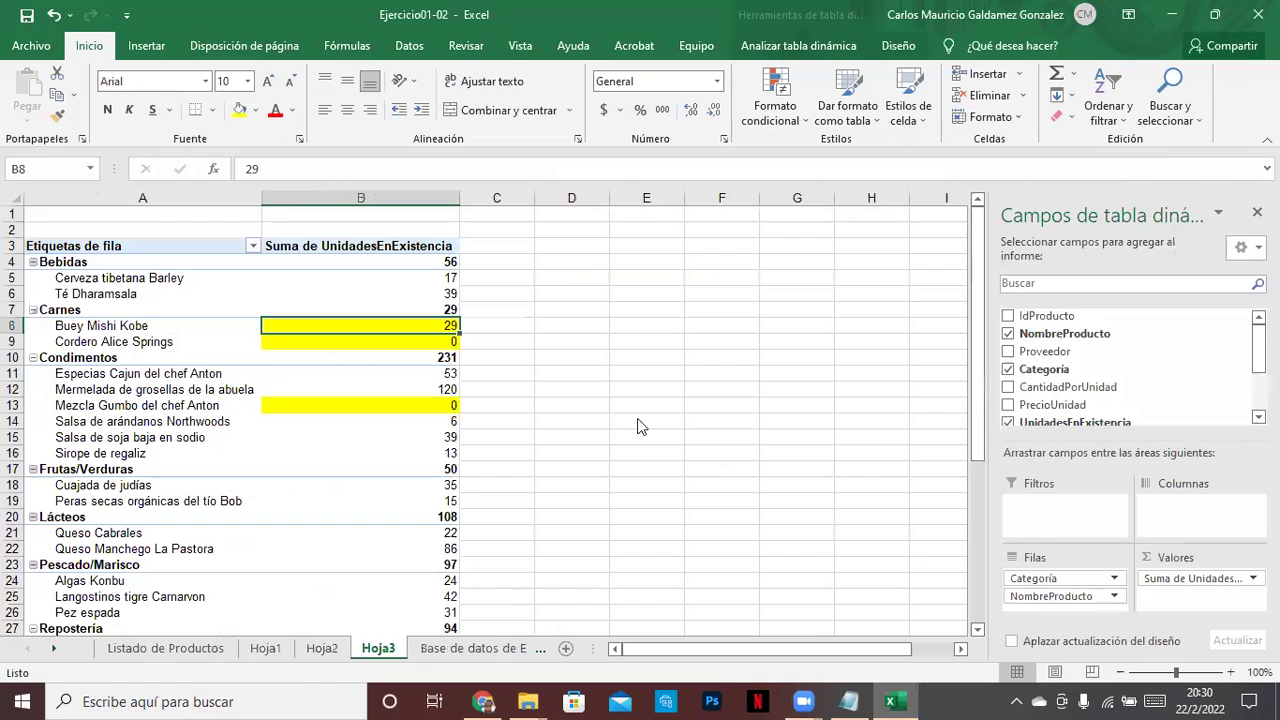
key("ctrl+w")
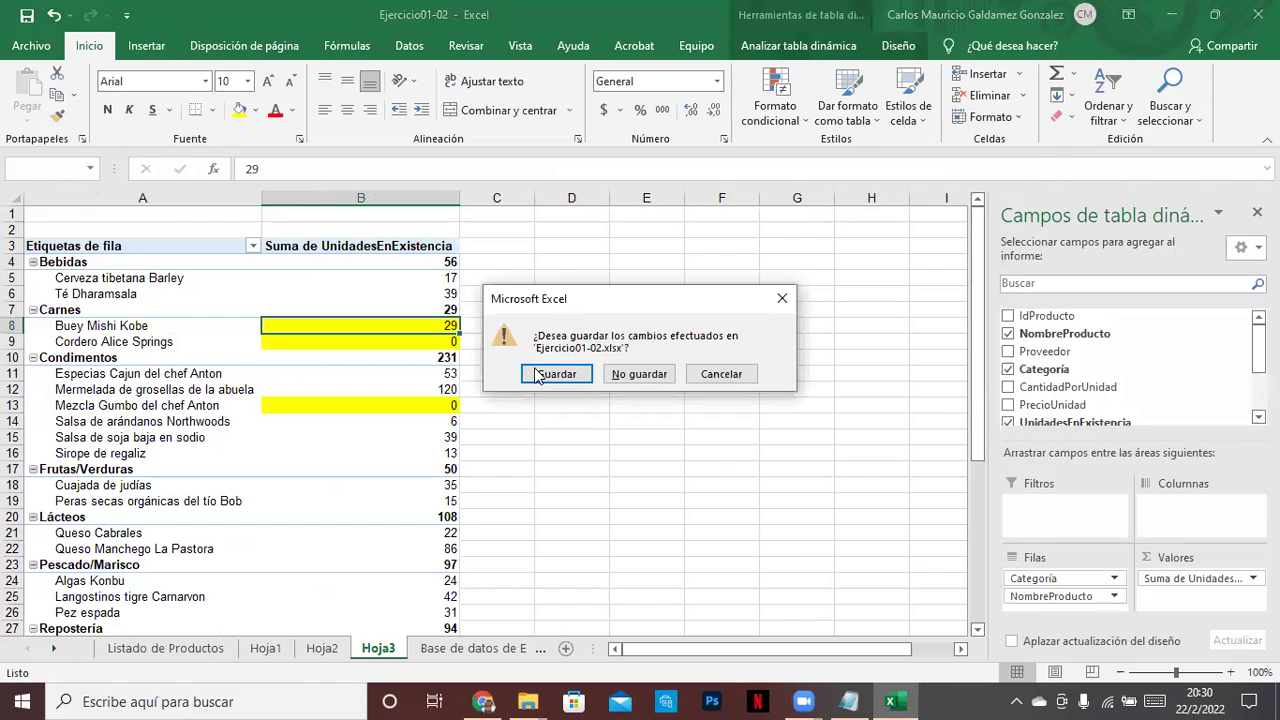
Cancel closing the workbook and review the pivot table layouts on Hoja1, Hoja2 and Hoja3, plus the Listado de Productos sheet.
left_click(718, 379)
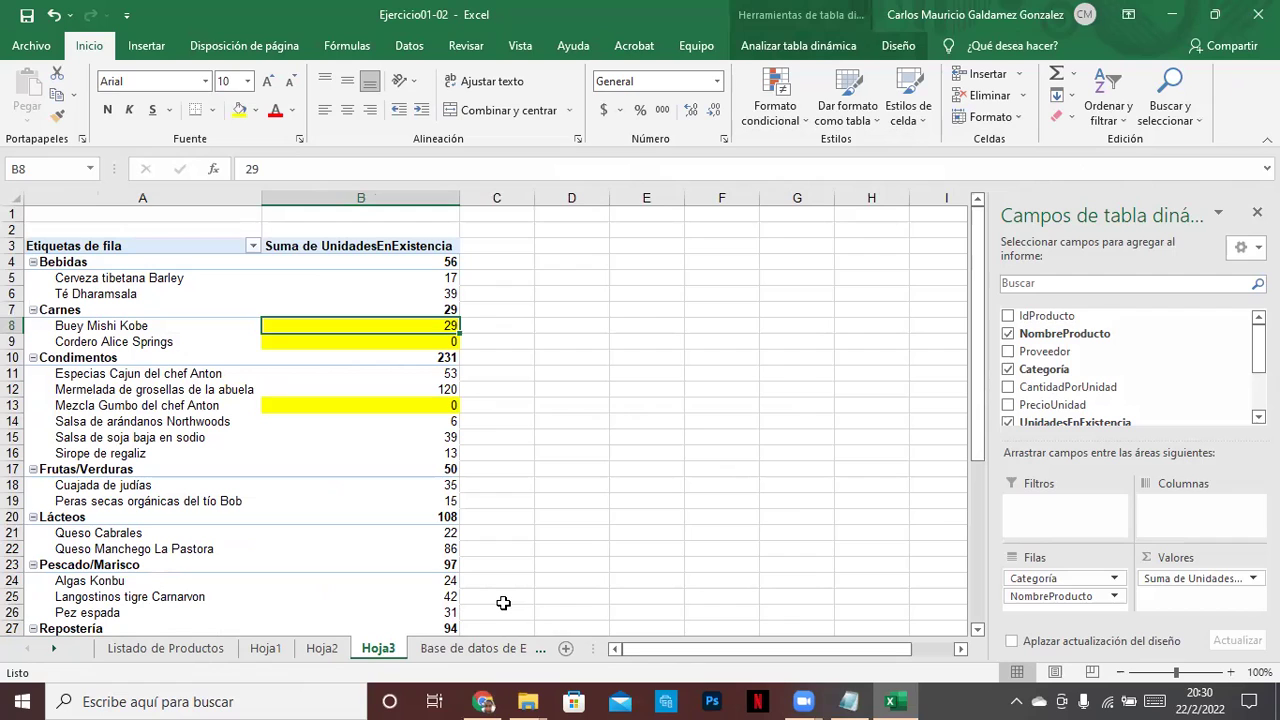
left_click(265, 649)
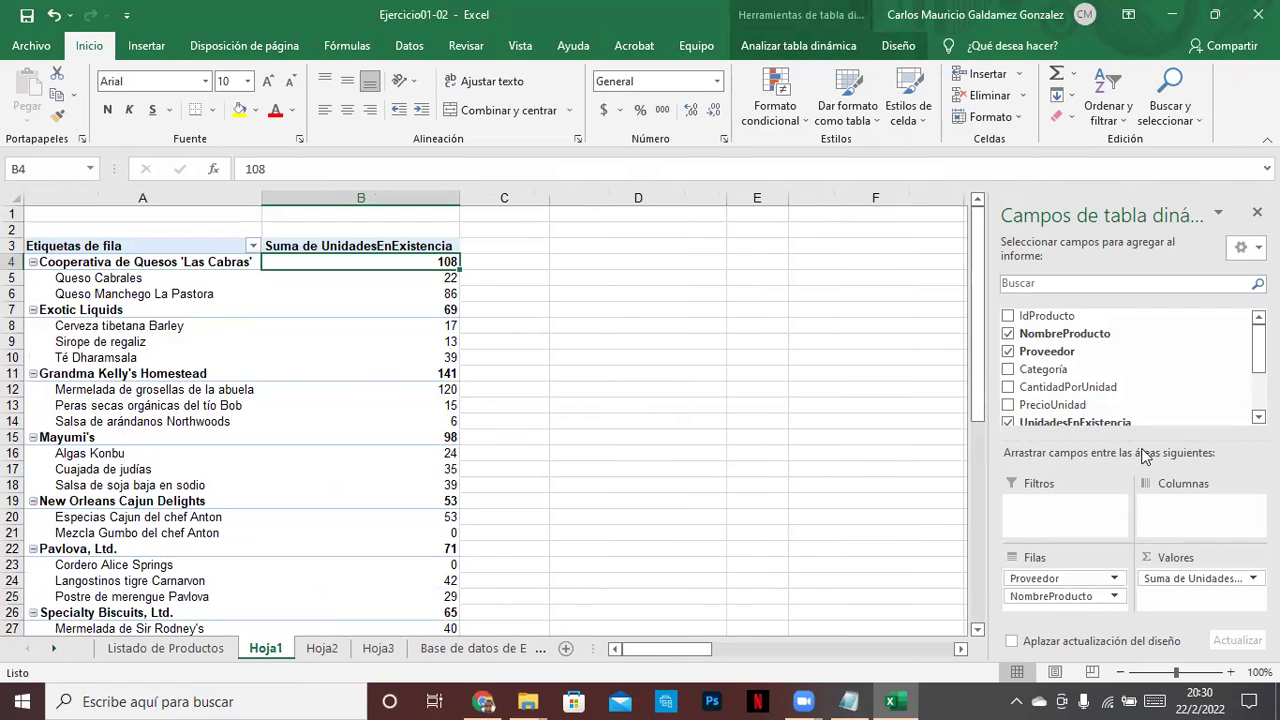
left_click(322, 652)
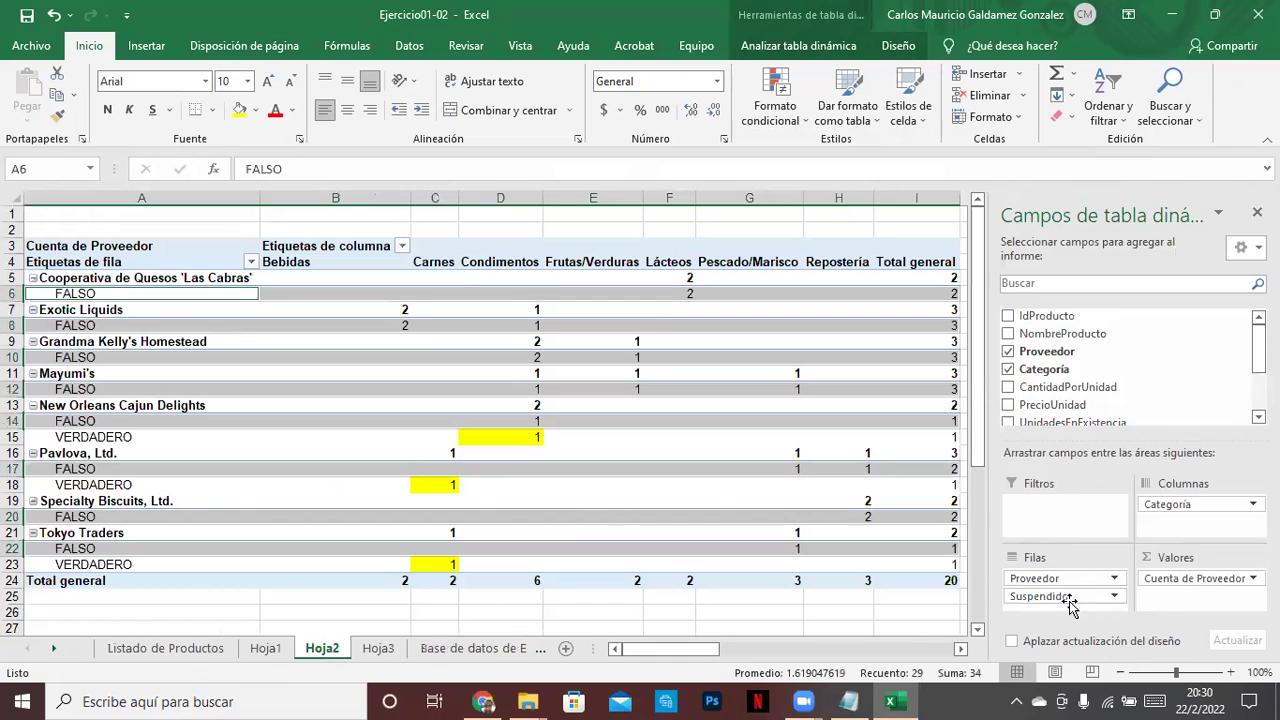
left_click(378, 650)
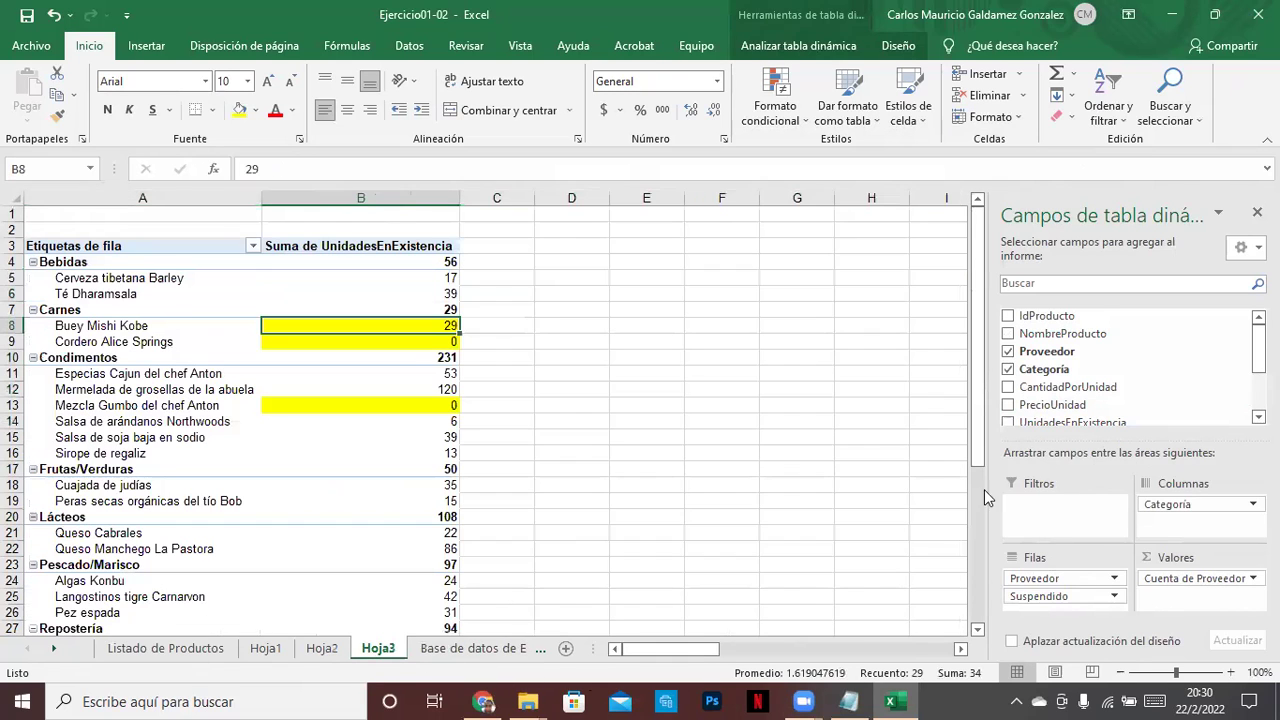
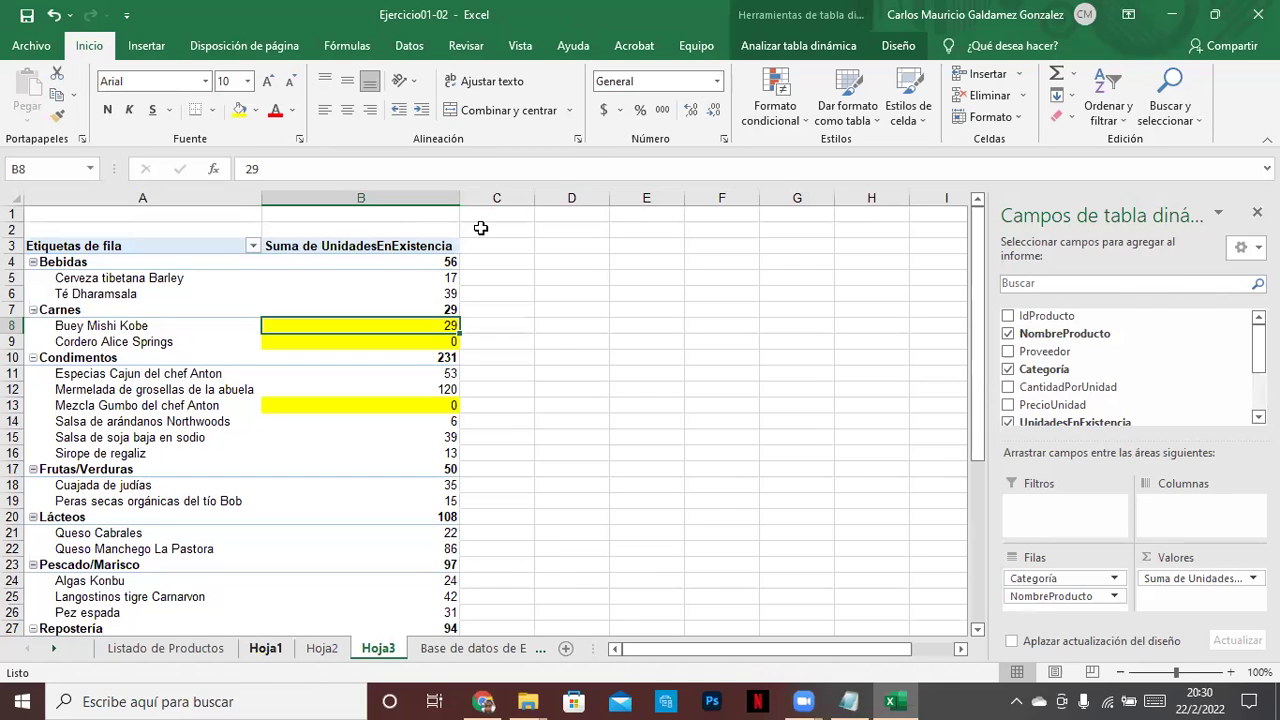
key("ctrl+Page_Up")
key("ctrl+Page_Up")
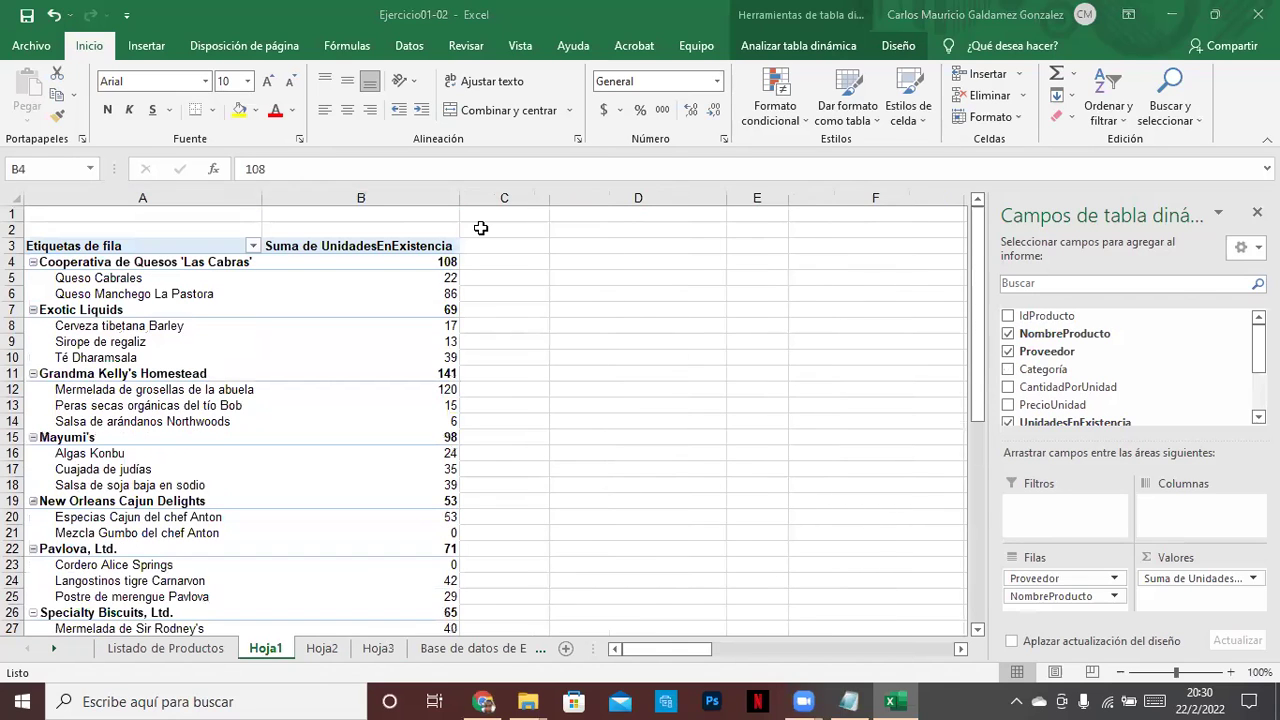
left_click(229, 655)
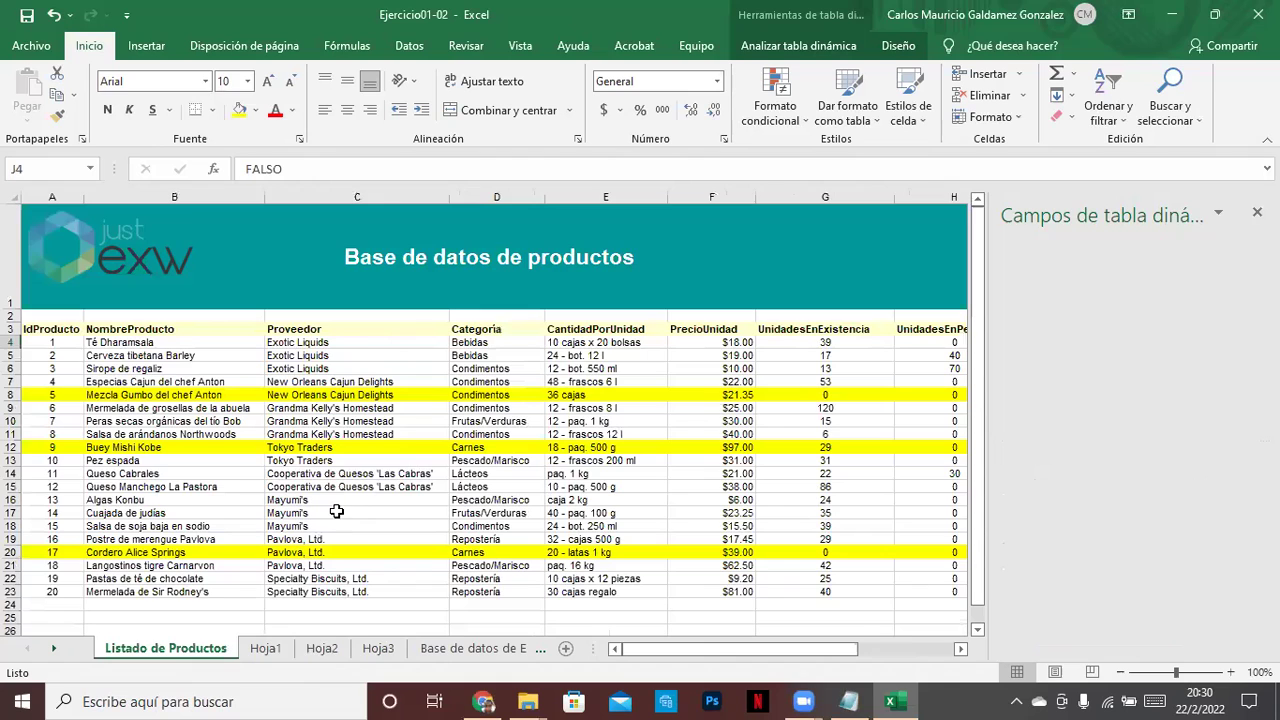
Check Hoja1's pivot fields and add the line "FILAS: Proveedor, NombreProducto" under item 1 in the Notepad notes.
left_click(270, 650)
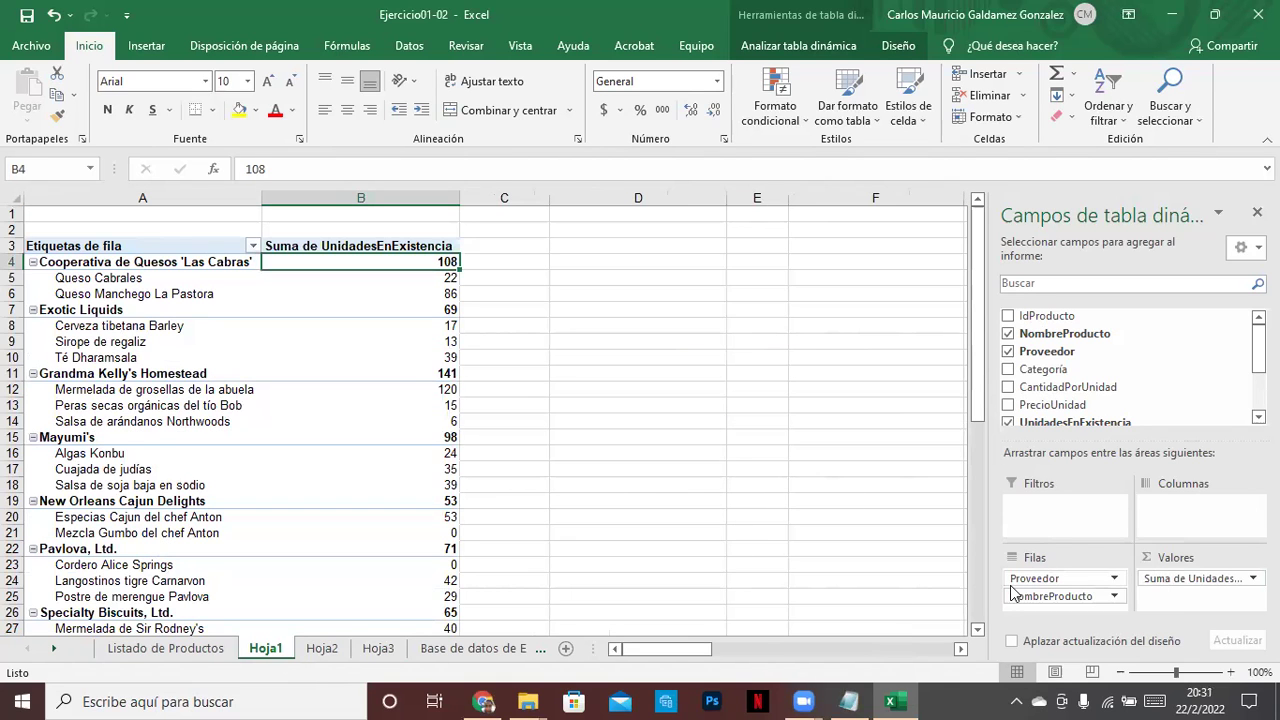
left_click_drag(992, 534, 990, 280)
left_click(982, 525)
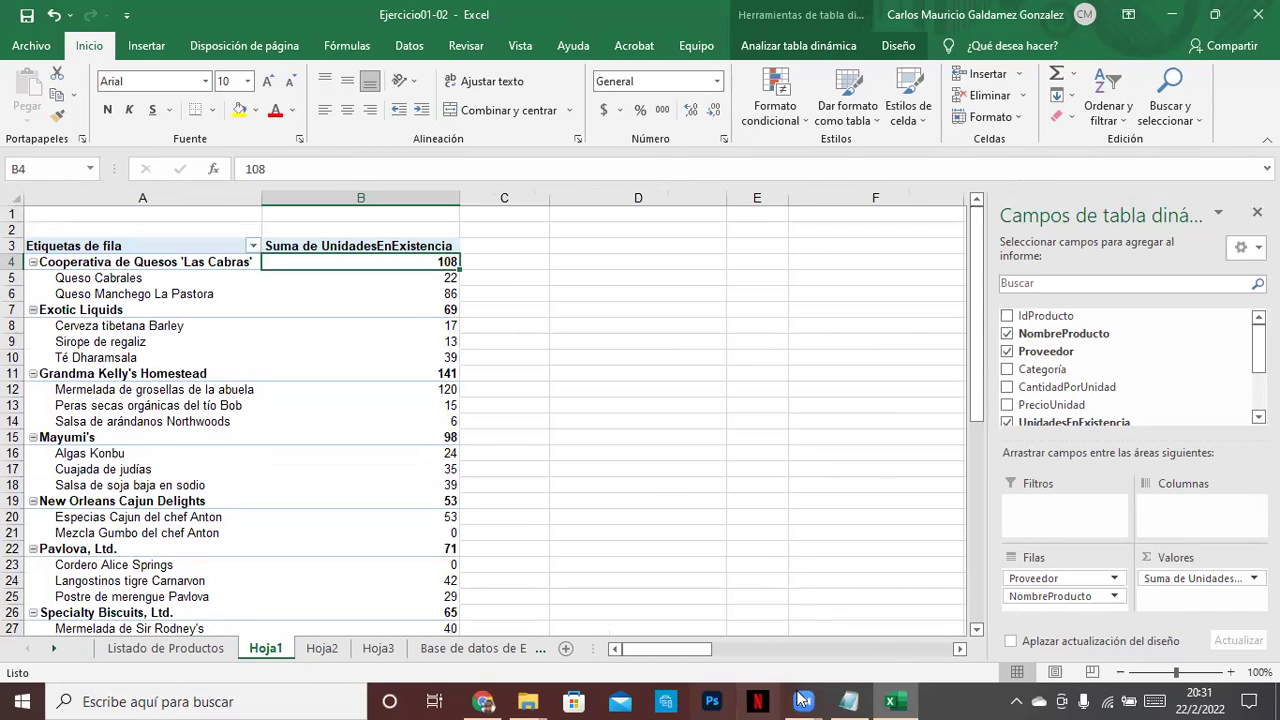
left_click(848, 701)
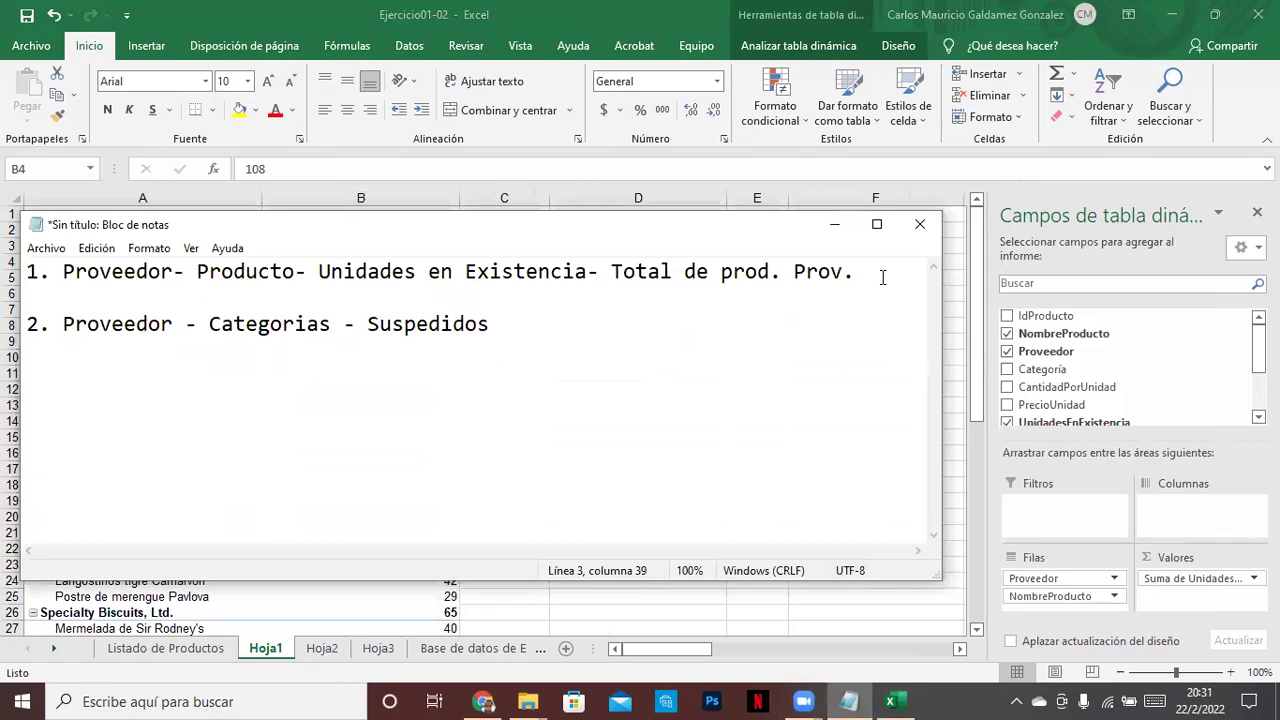
left_click(883, 277)
key("Return")
type("FILAS:")
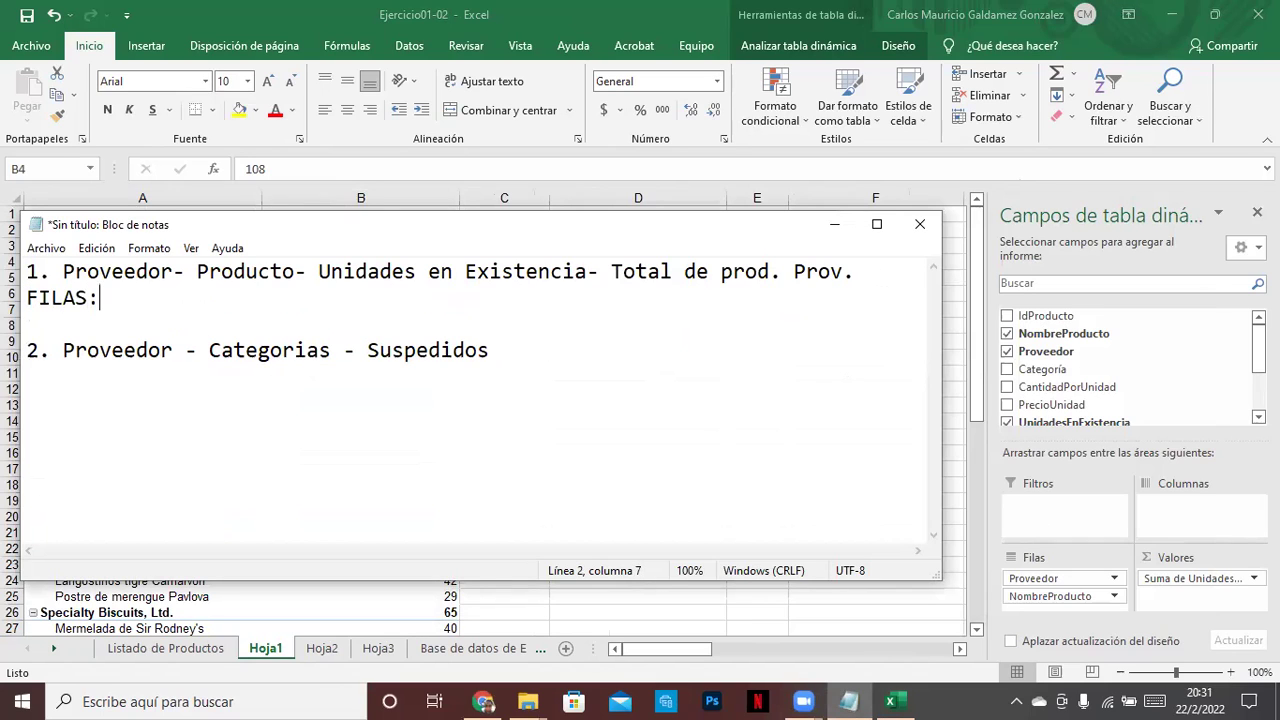
type(" Proveedor")
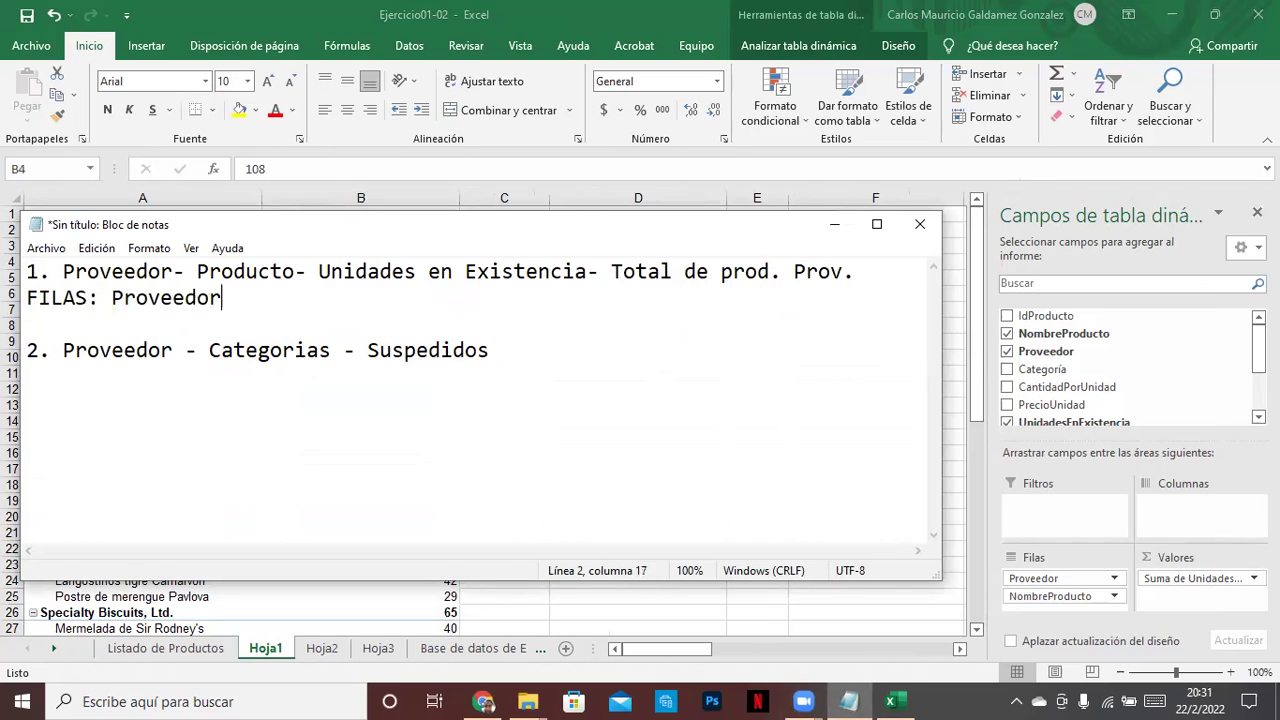
type(", Nomb")
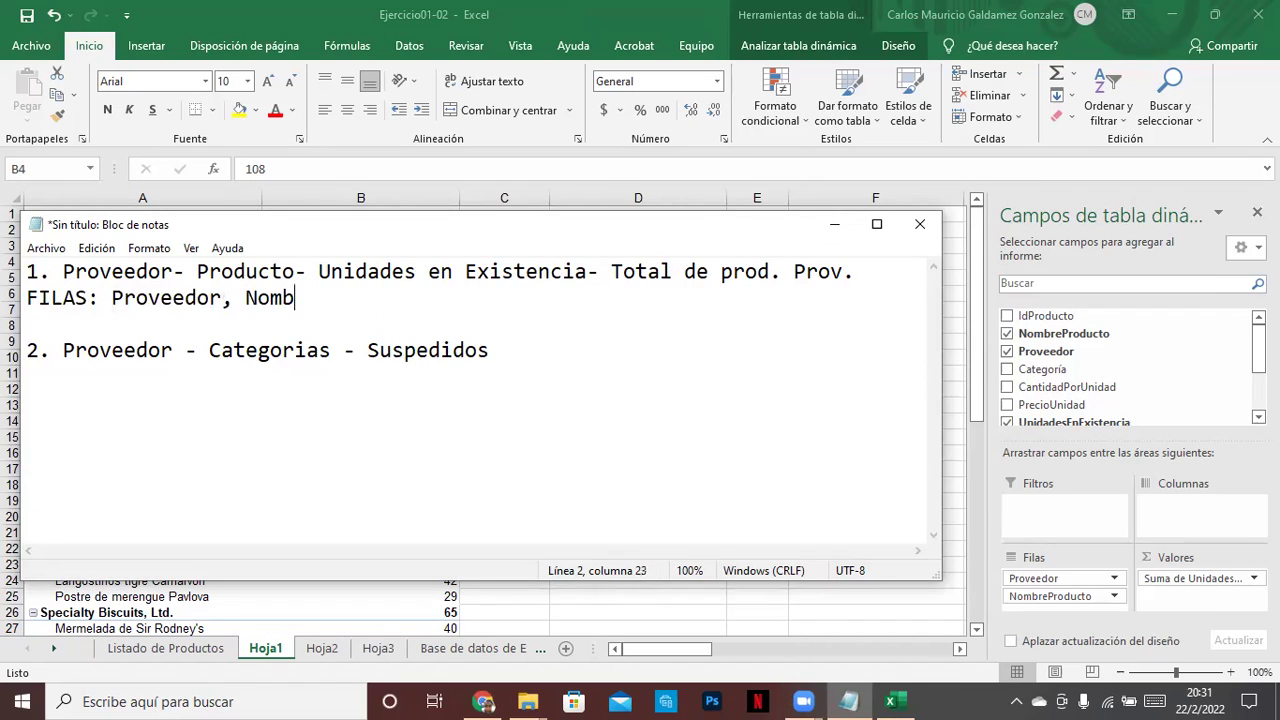
type("reProducto")
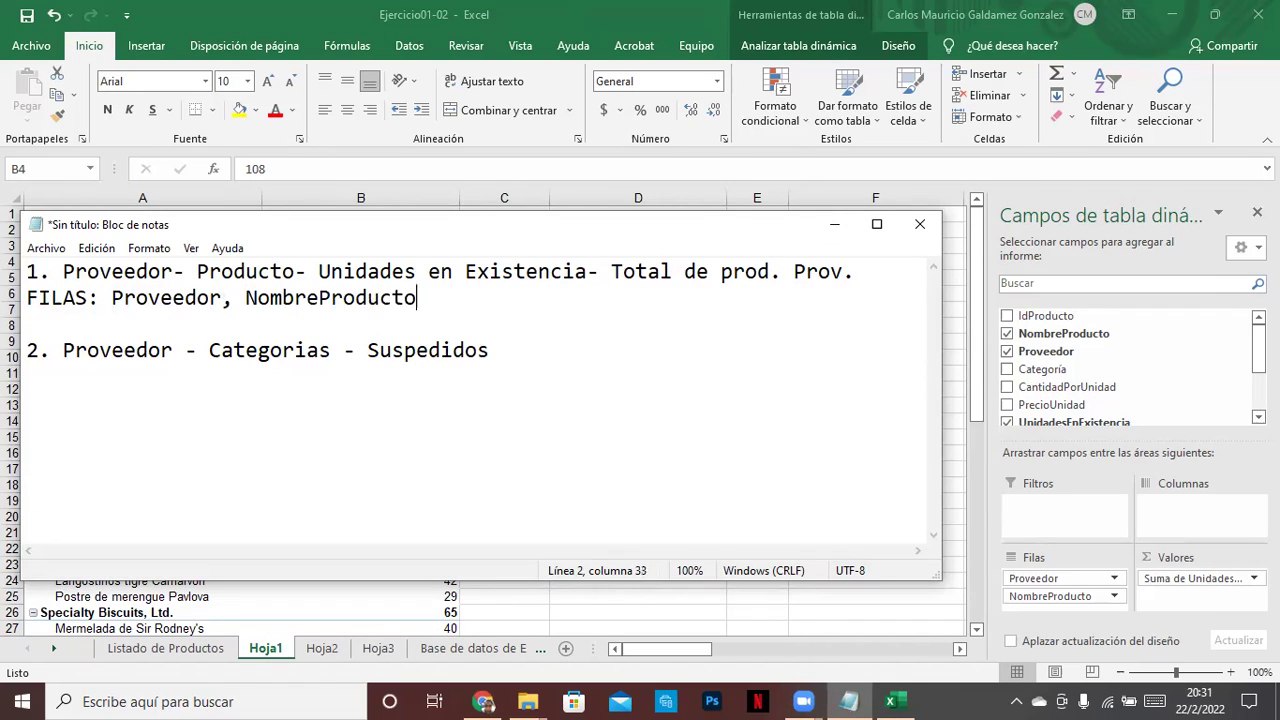
Add the line "VALORES: Suma de Unidadesenexistencia." under item 1's FILAS line and minimize the notes.
key("Return")
type("VALORES: ")
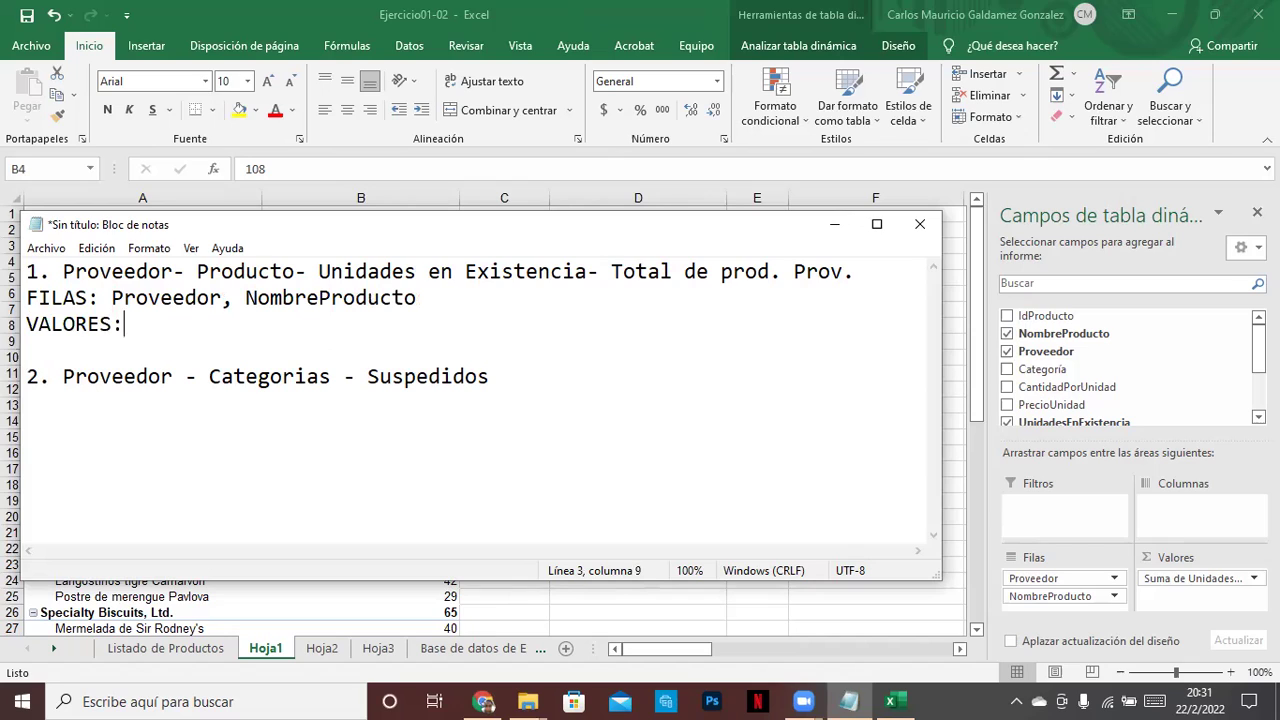
type("Suma de U")
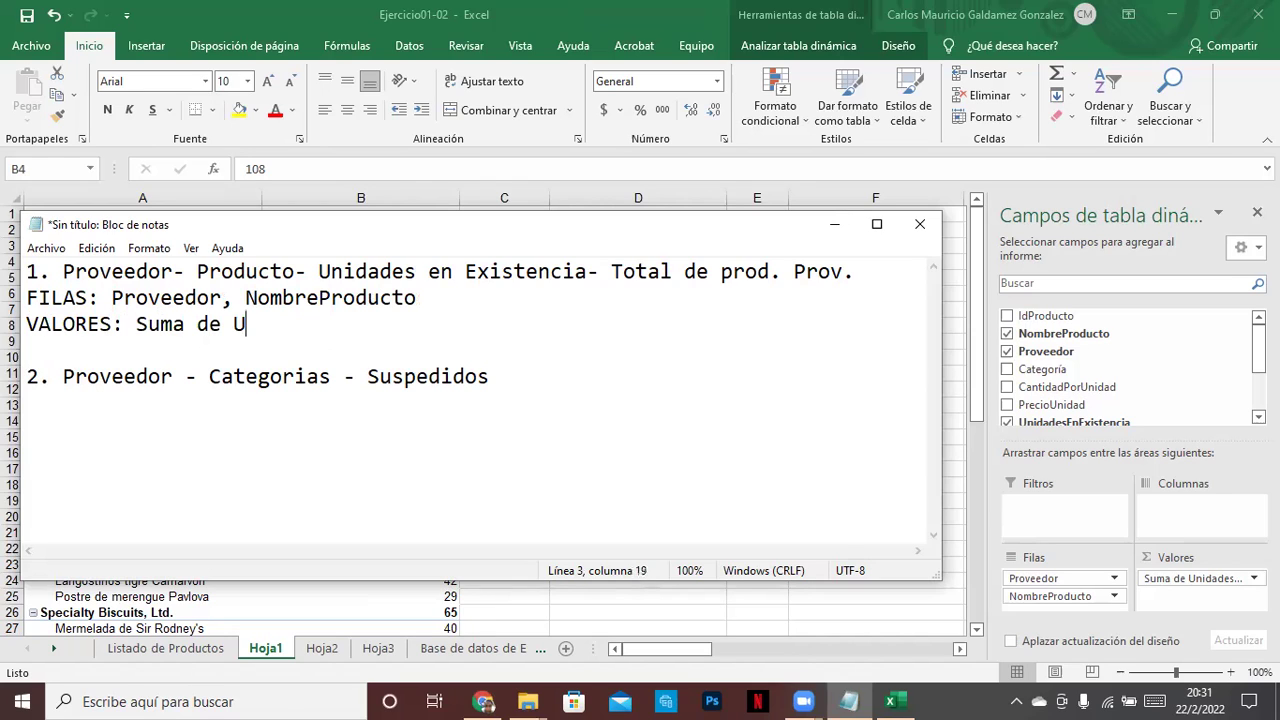
type("nidadese")
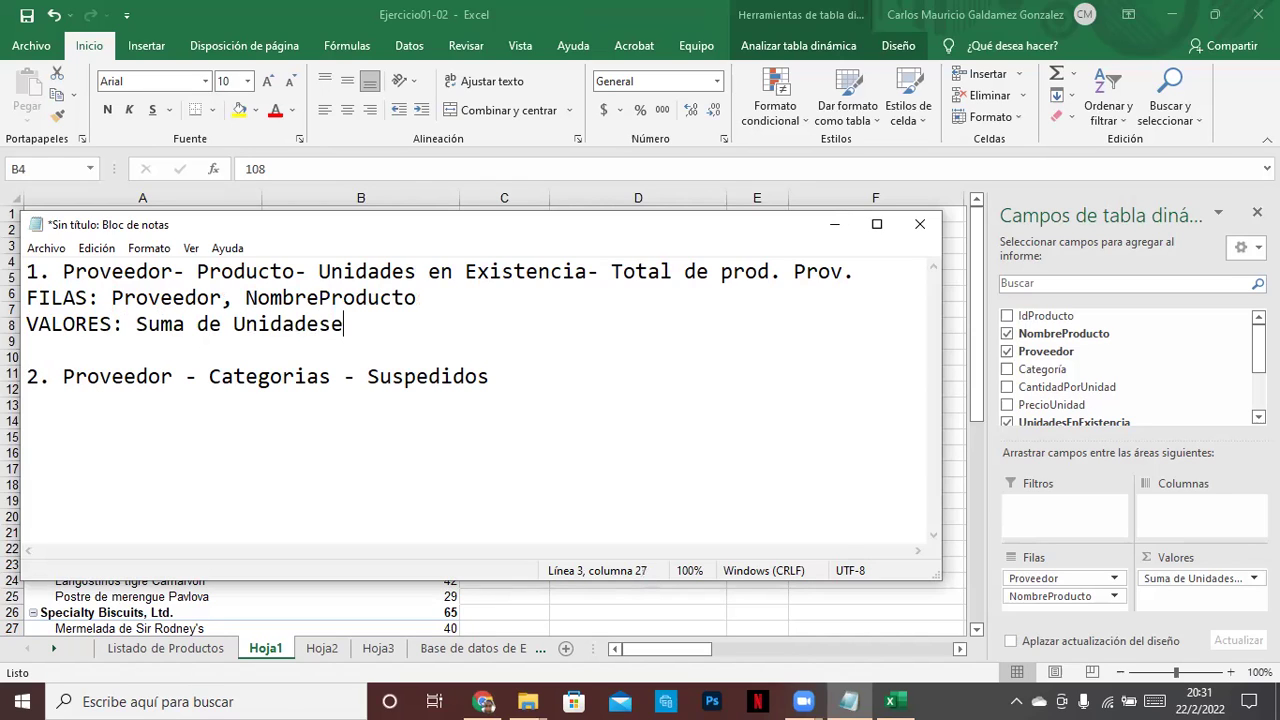
type("nexistencia.")
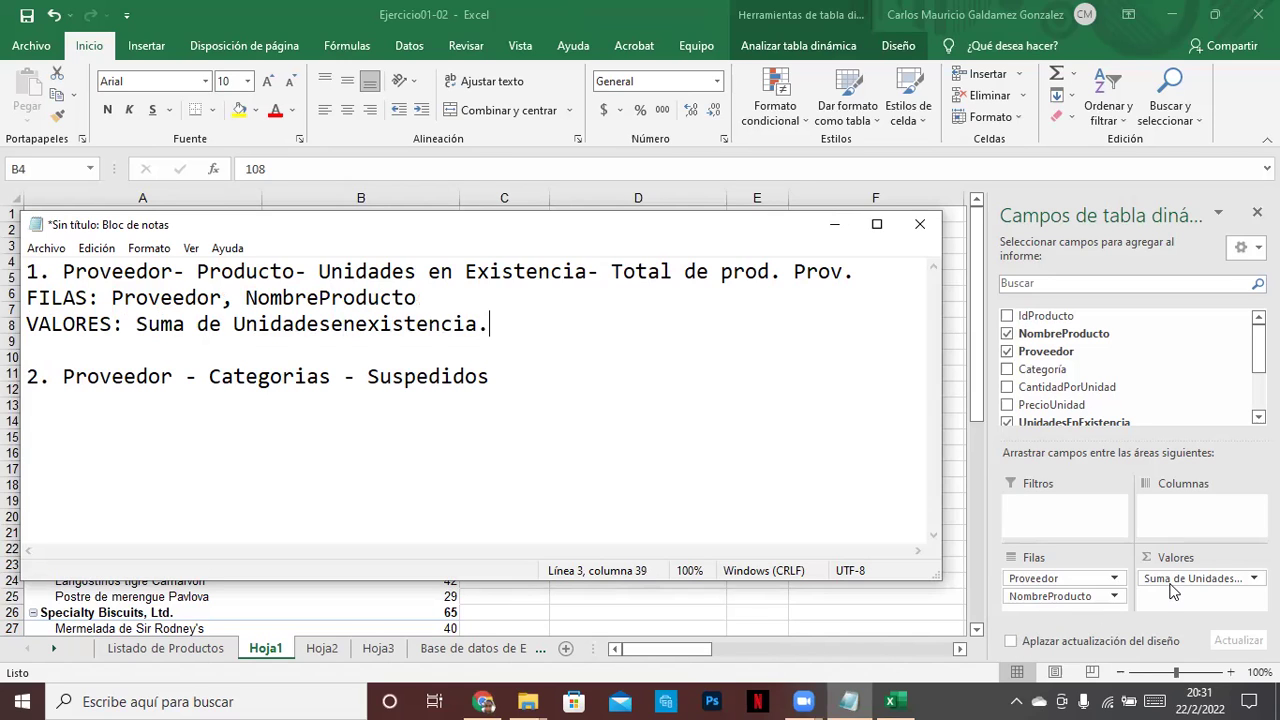
left_click(834, 226)
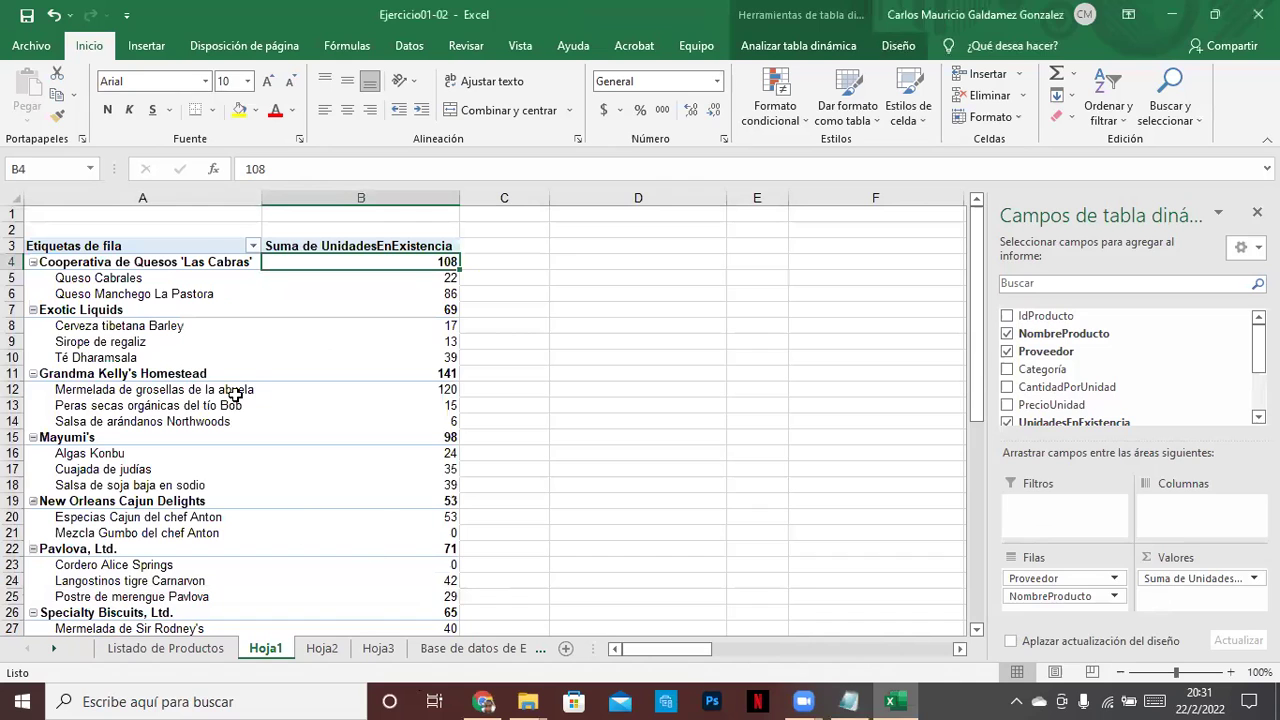
Show Hoja2's pivot table in Excel and add the line "COLUMNAS: Categoria" under item 2 in the Notepad notes.
left_click(324, 648)
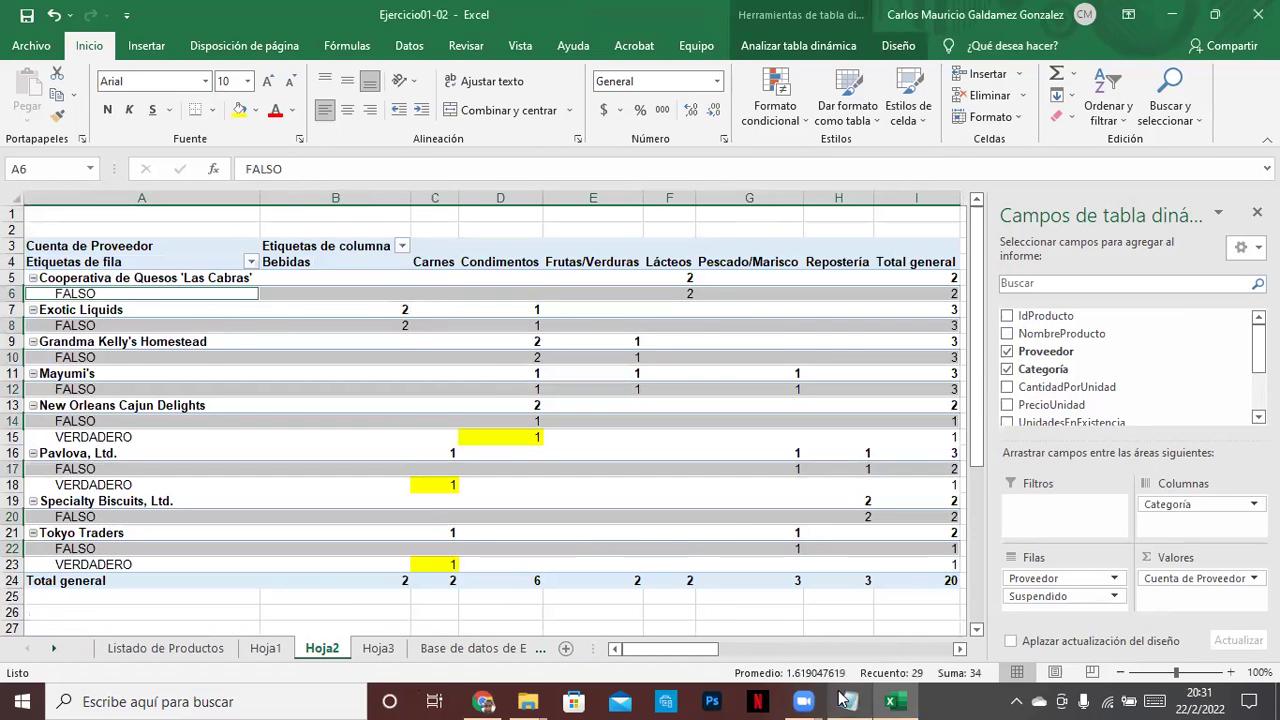
left_click(849, 701)
key("Return")
type("C")
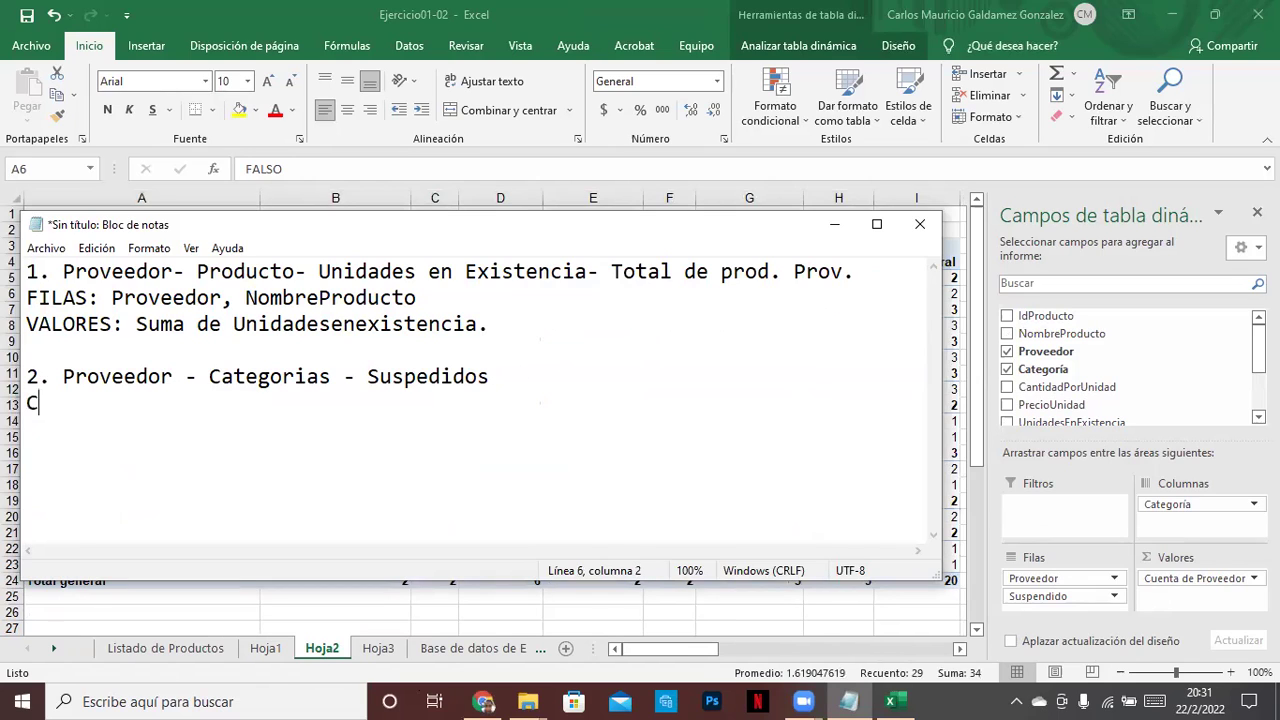
type("OLUMNAS Cat")
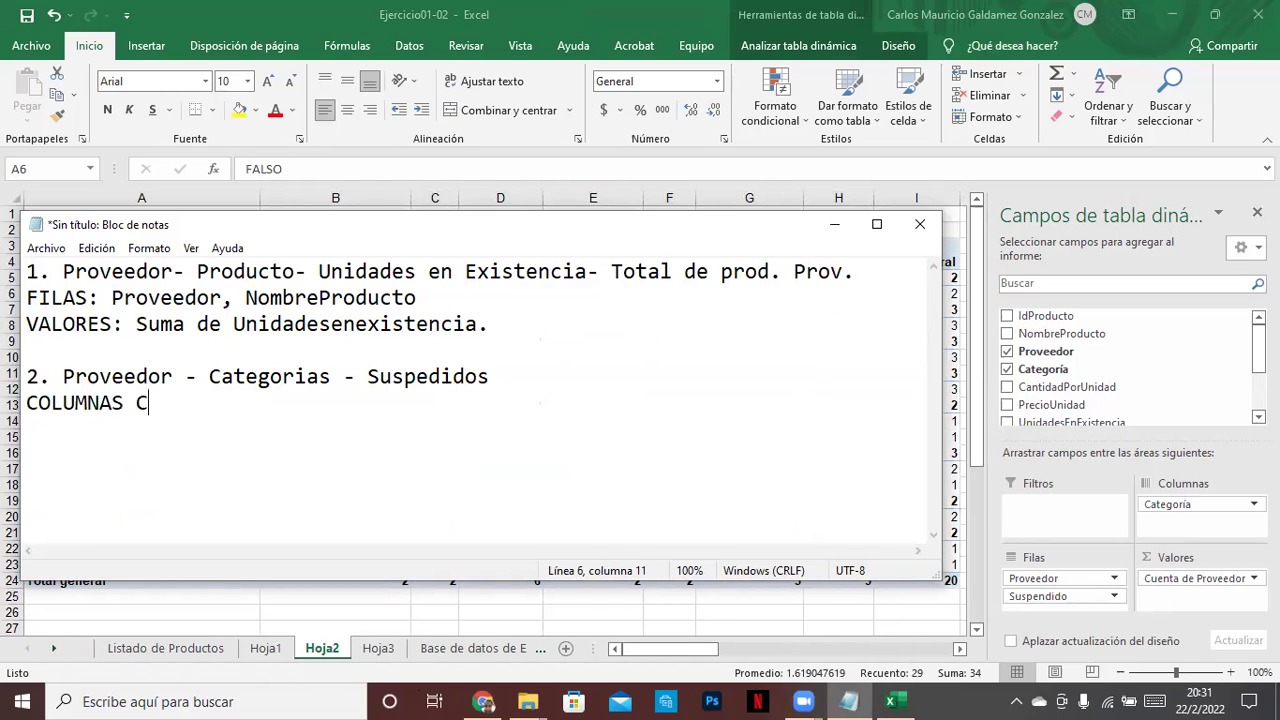
key("BackSpace")
key("BackSpace")
key("BackSpace")
key("BackSpace")
type(": Cateogria")
key("BackSpace")
key("BackSpace")
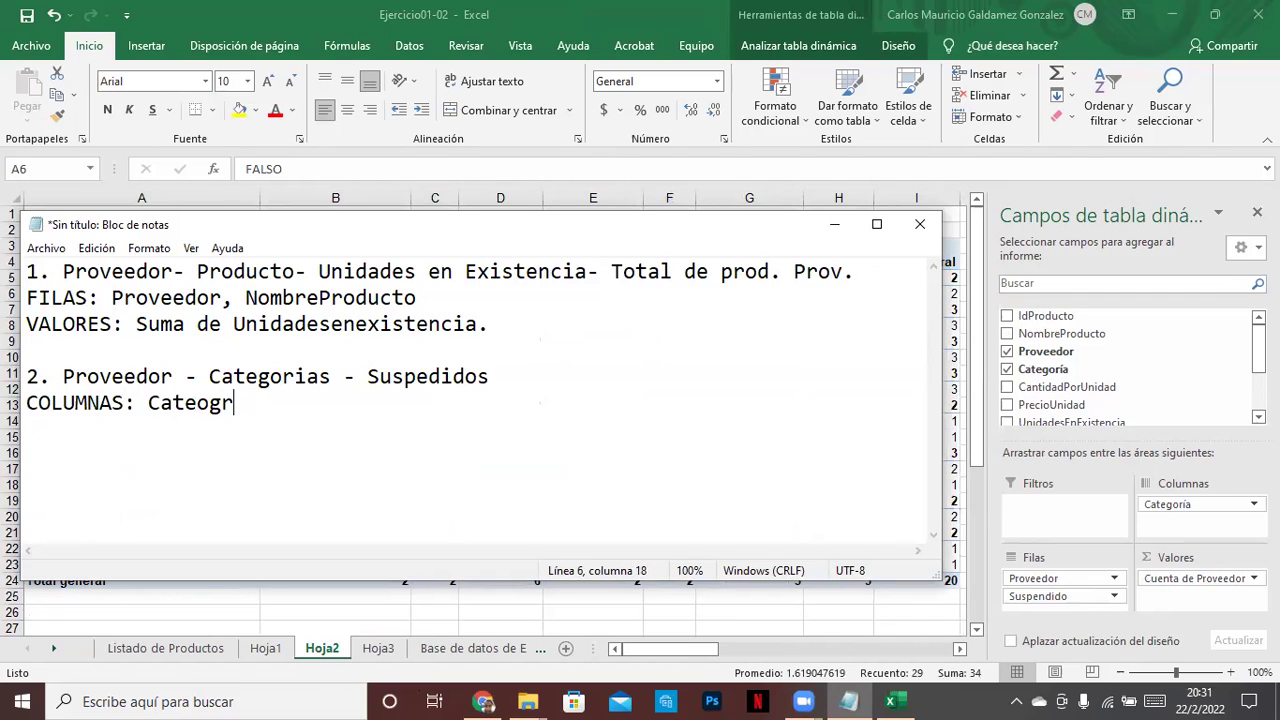
key("BackSpace")
key("BackSpace")
key("BackSpace")
type("goria")
Add the line "FILAS: Proveedor, Suspendido" below the COLUMNAS line of item 2.
type("Fi")
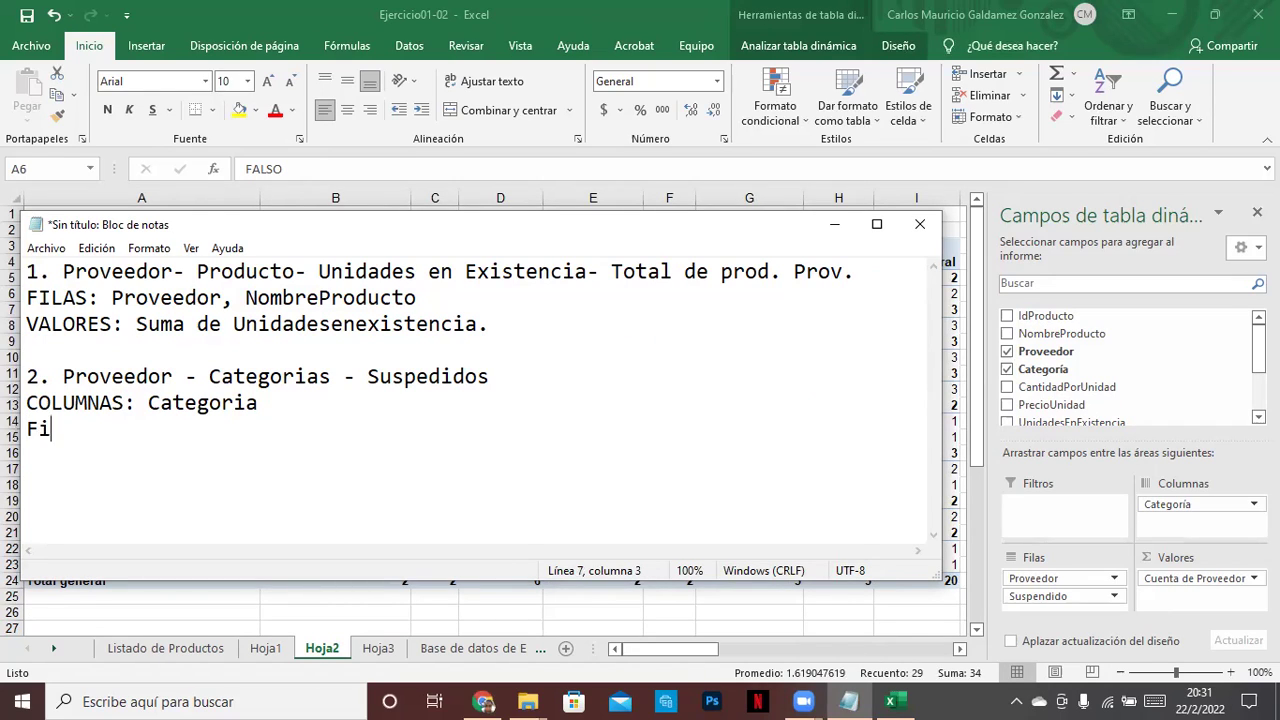
type("LAS: Proveedor")
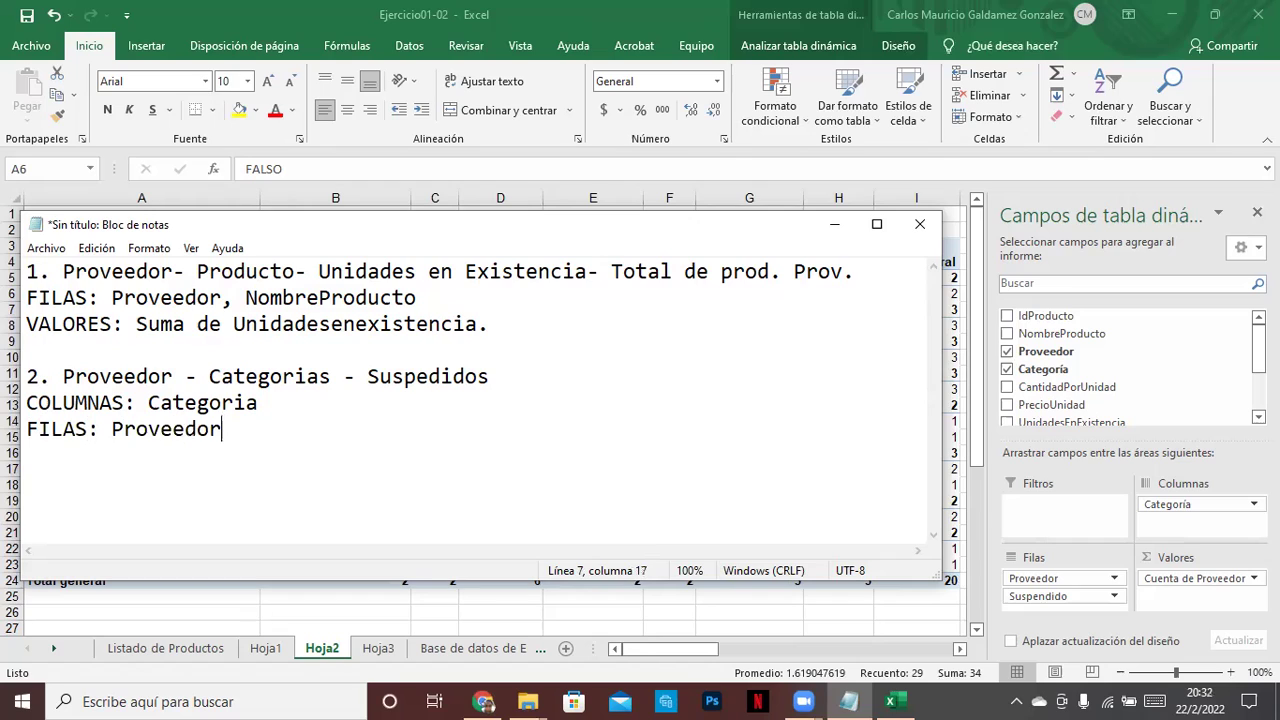
type(", Suspn")
key("BackSpace")
type("endi")
type("do")
Add the line "VALORES: Cuenta de Proveedor" to complete item 2 of the notes.
key("Return")
type("Valors")
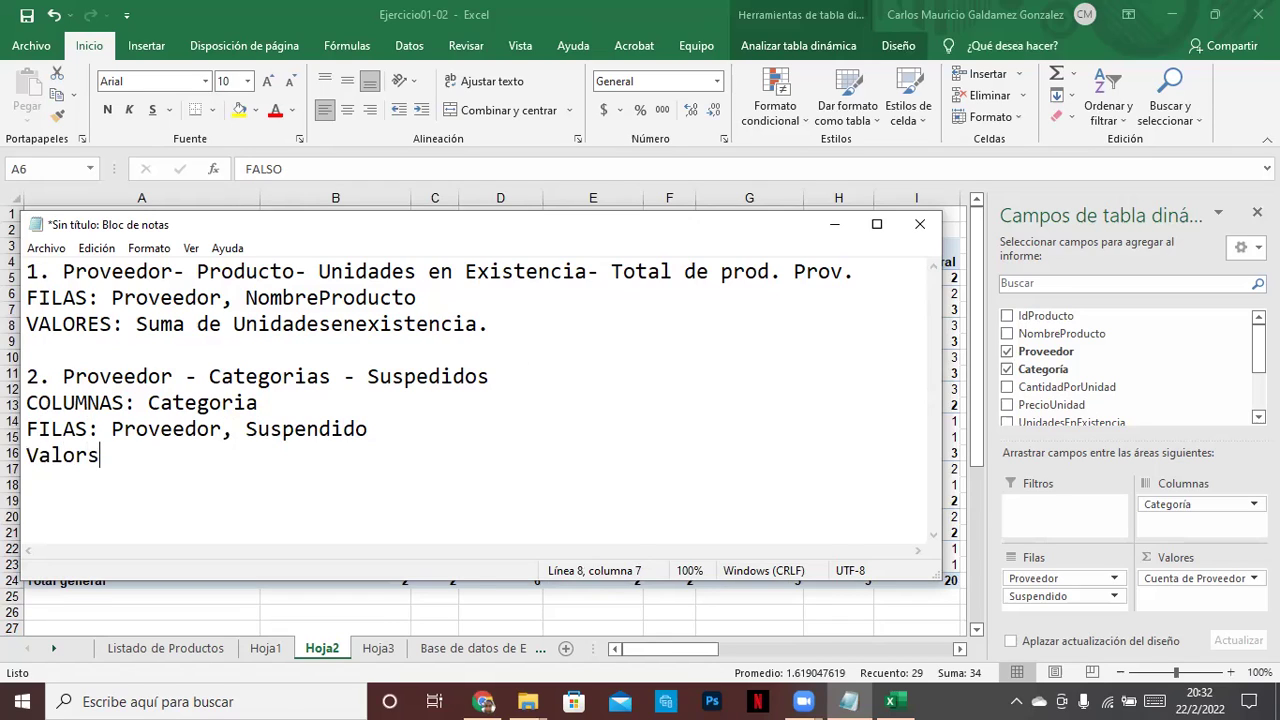
key("BackSpace")
key("BackSpace")
key("BackSpace")
key("BackSpace")
key("BackSpace")
type("ALORES: ")
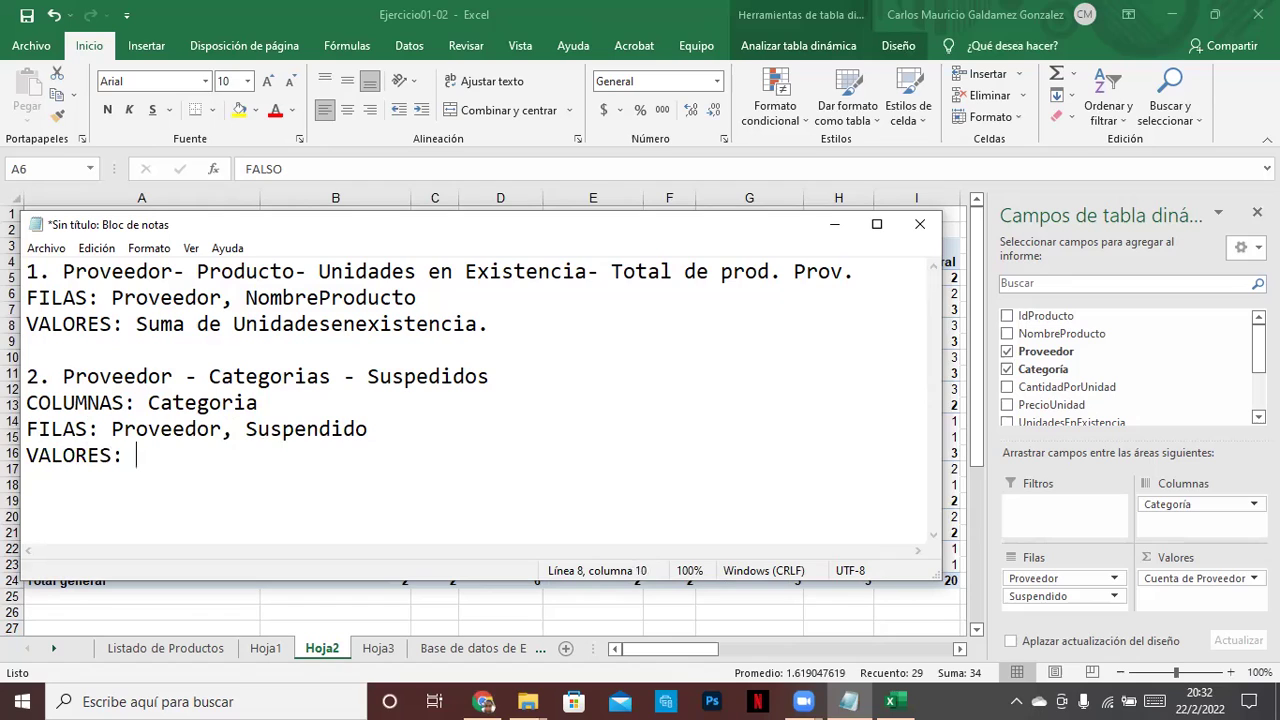
type("Cuenta de ")
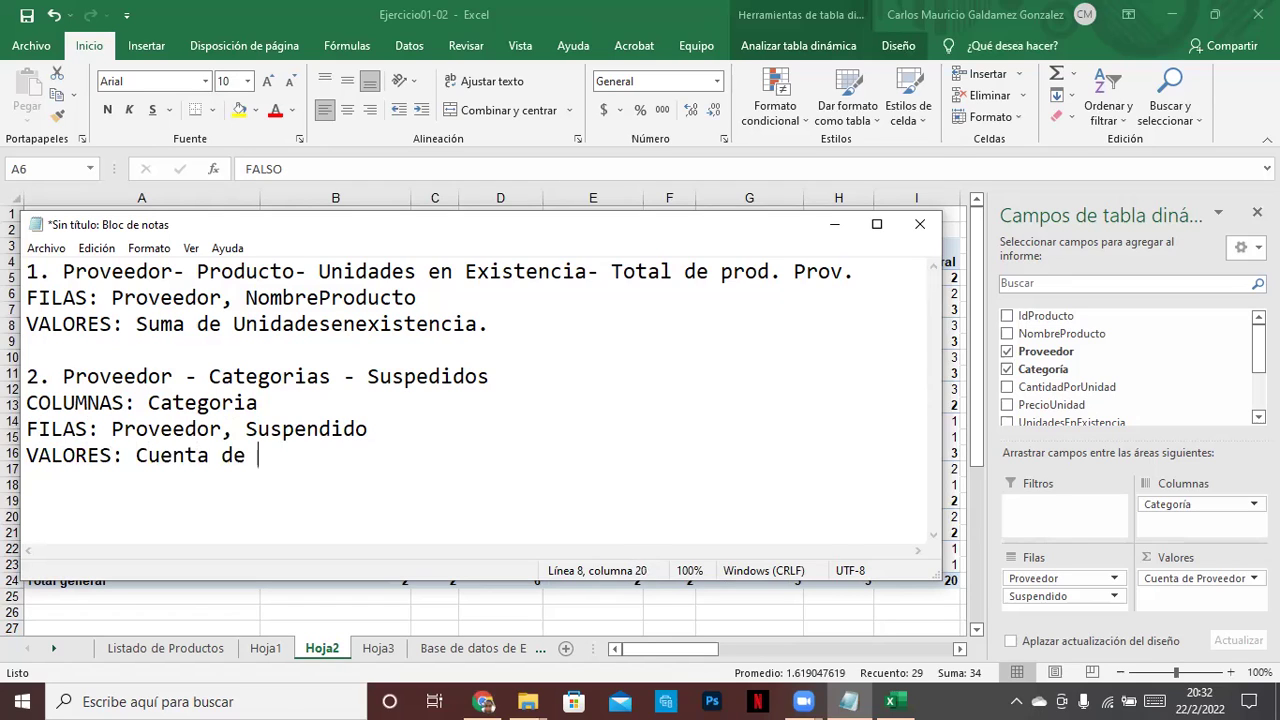
type("Proveedor")
Start item "3." in the notes, check the layout of Hoja3's pivot table in Excel, and return to Notepad.
key("Return")
key("Return")
type("3.")
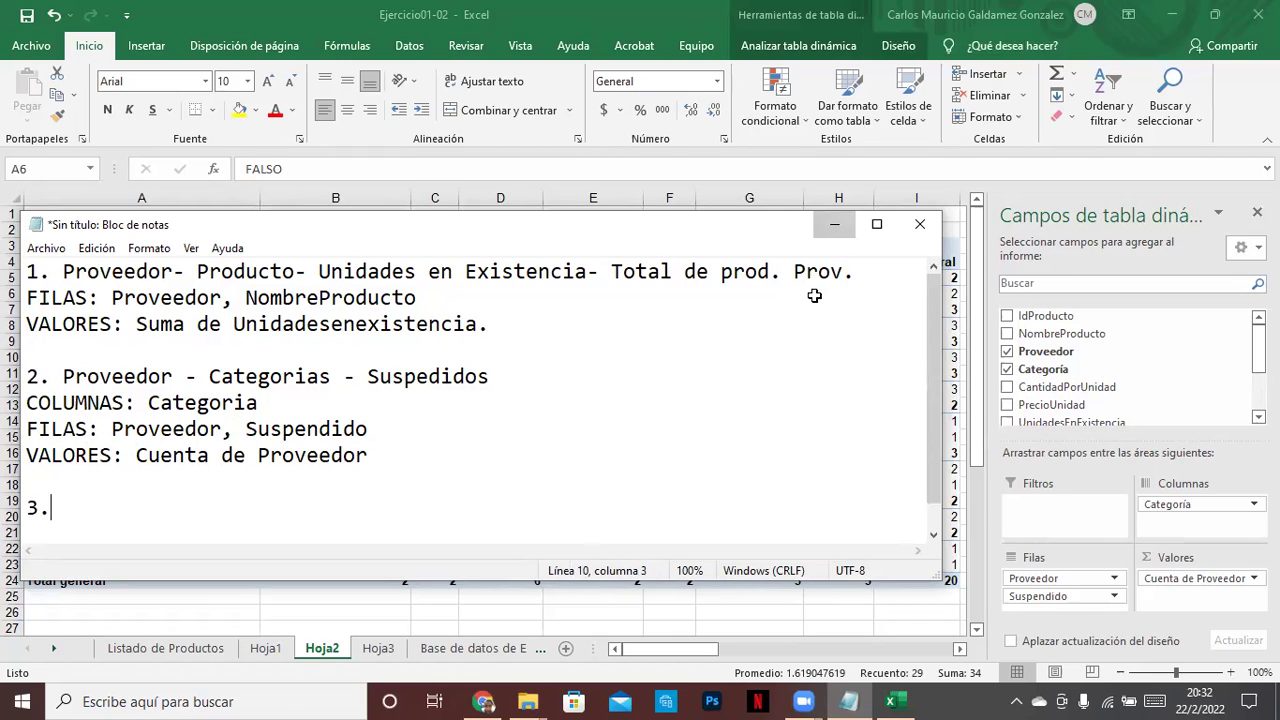
left_click(834, 224)
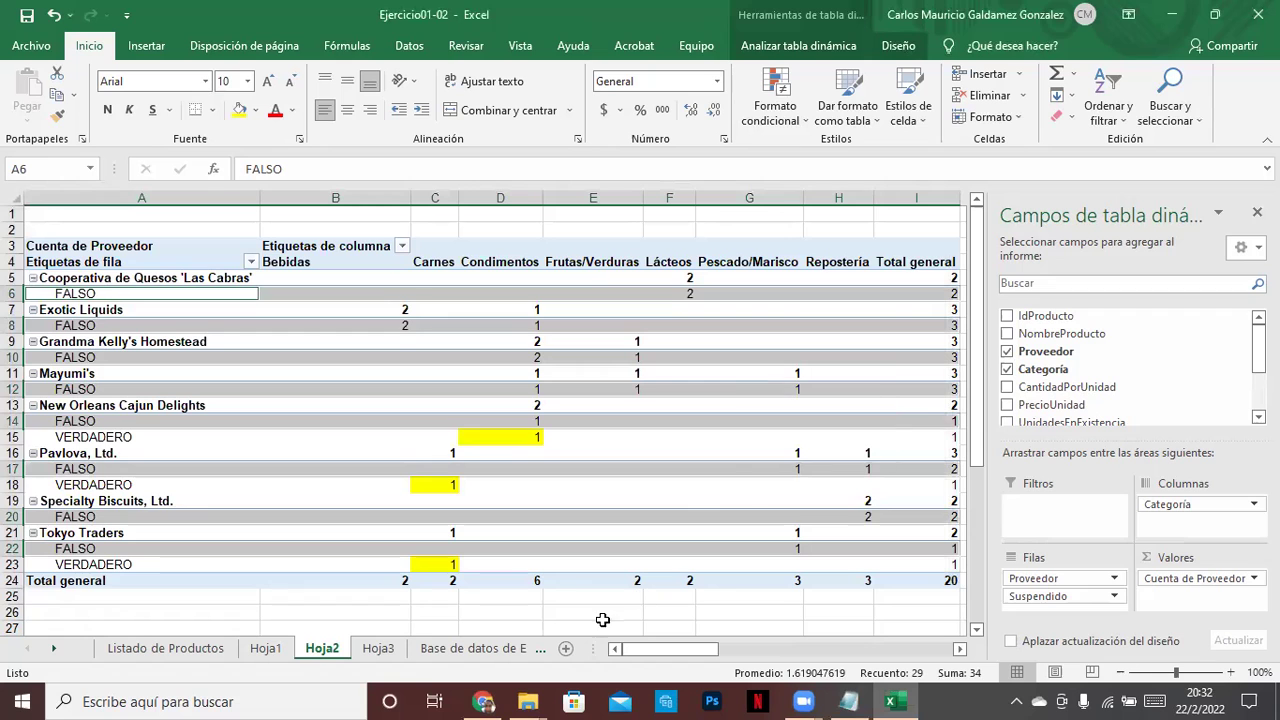
left_click(378, 648)
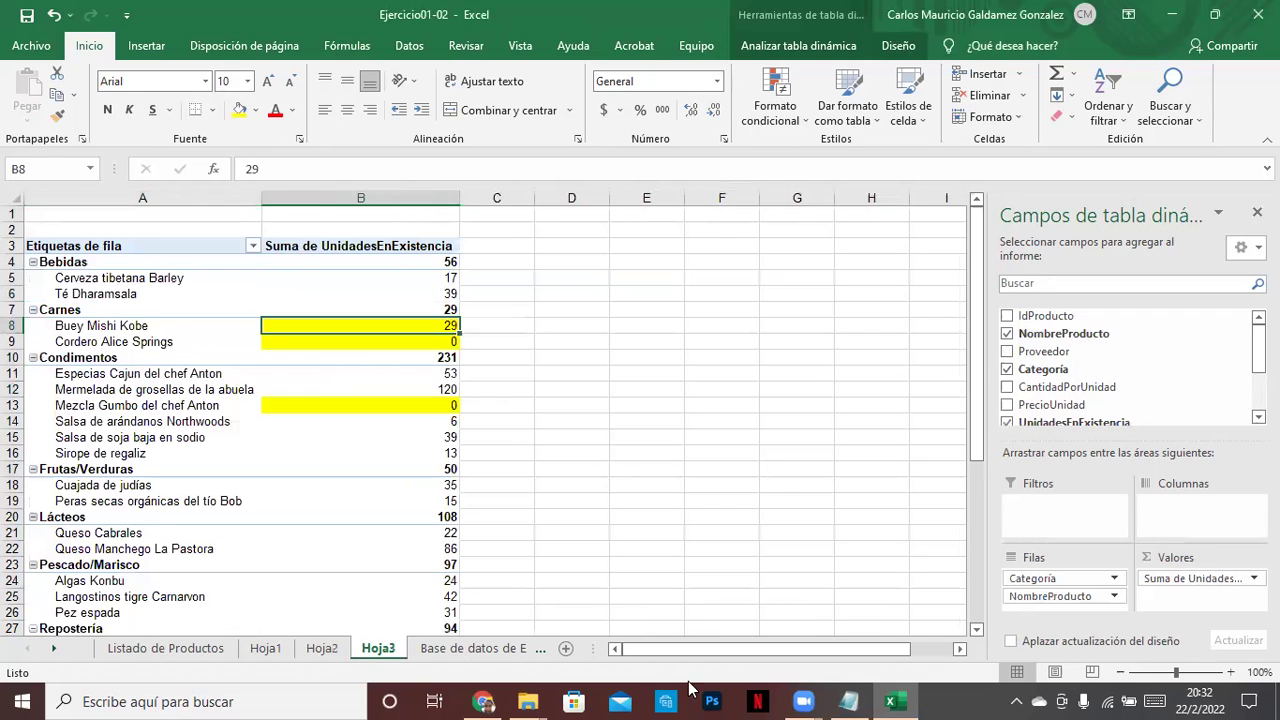
left_click(897, 700)
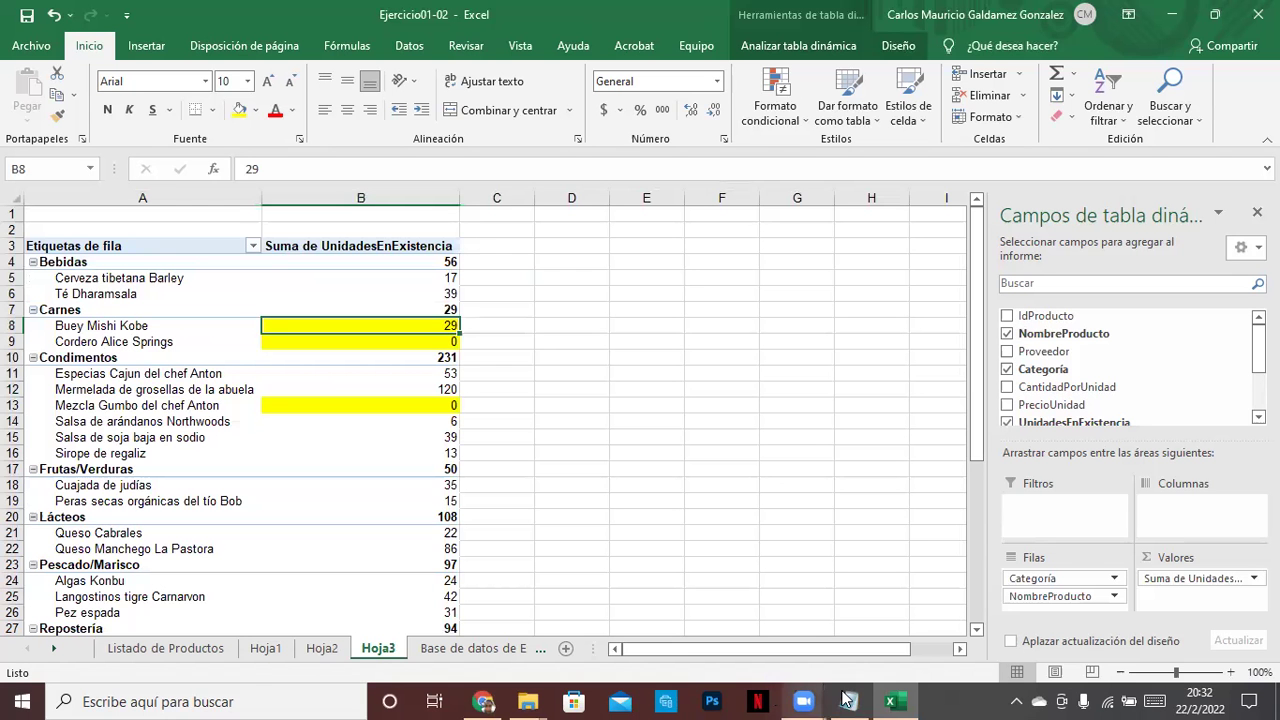
mouse_move(845, 700)
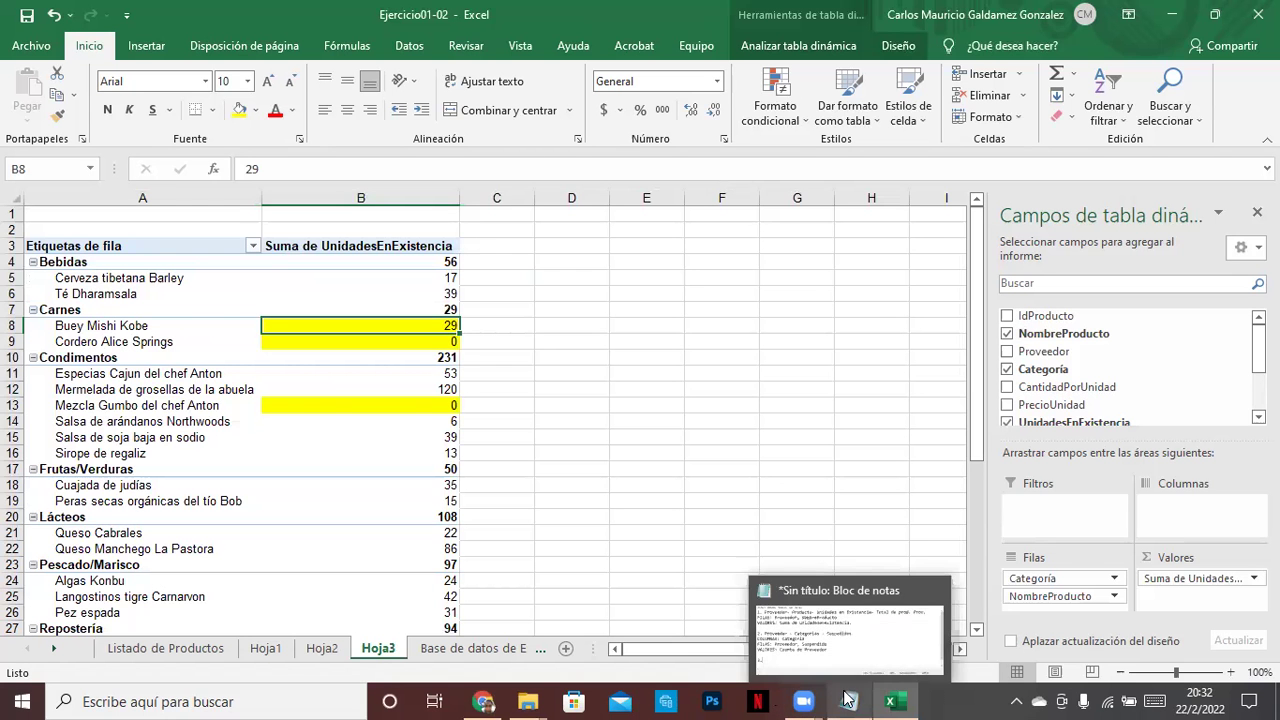
left_click(850, 635)
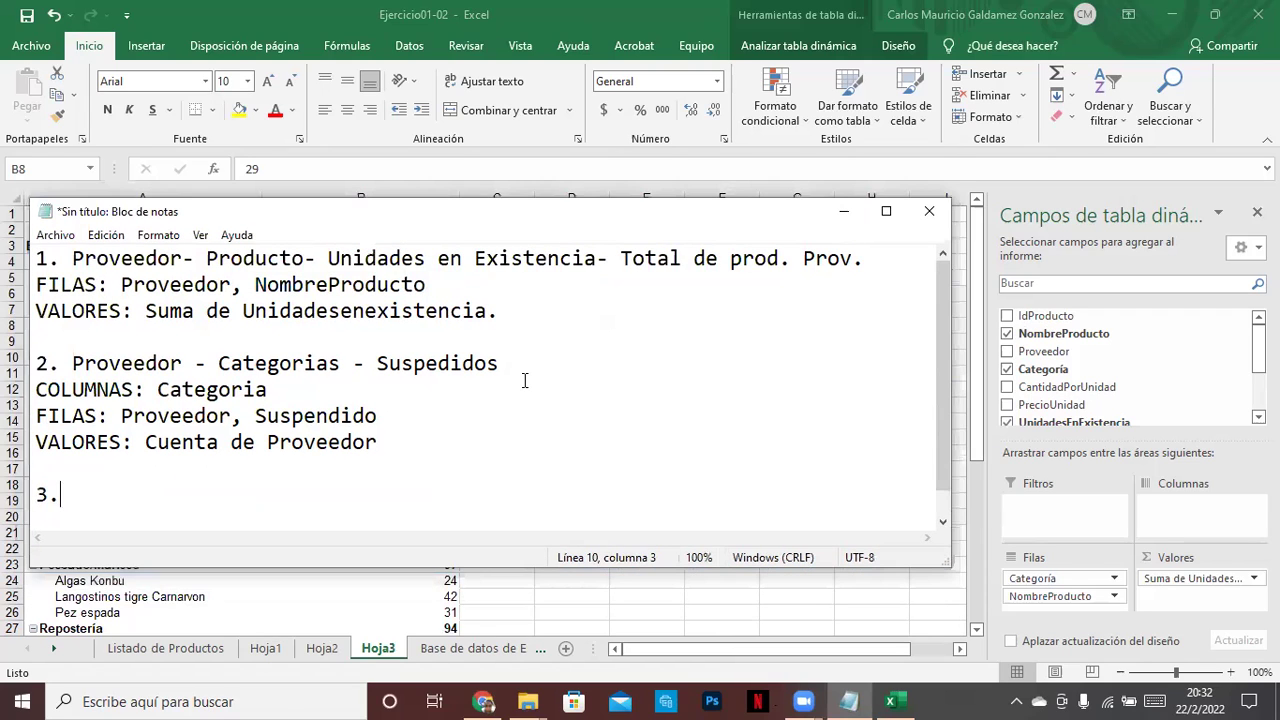
Begin item 3's heading with the text "Categoria- Nombre de producto".
type("Cateogr")
key("BackSpace")
key("BackSpace")
key("BackSpace")
type("go")
type("- No")
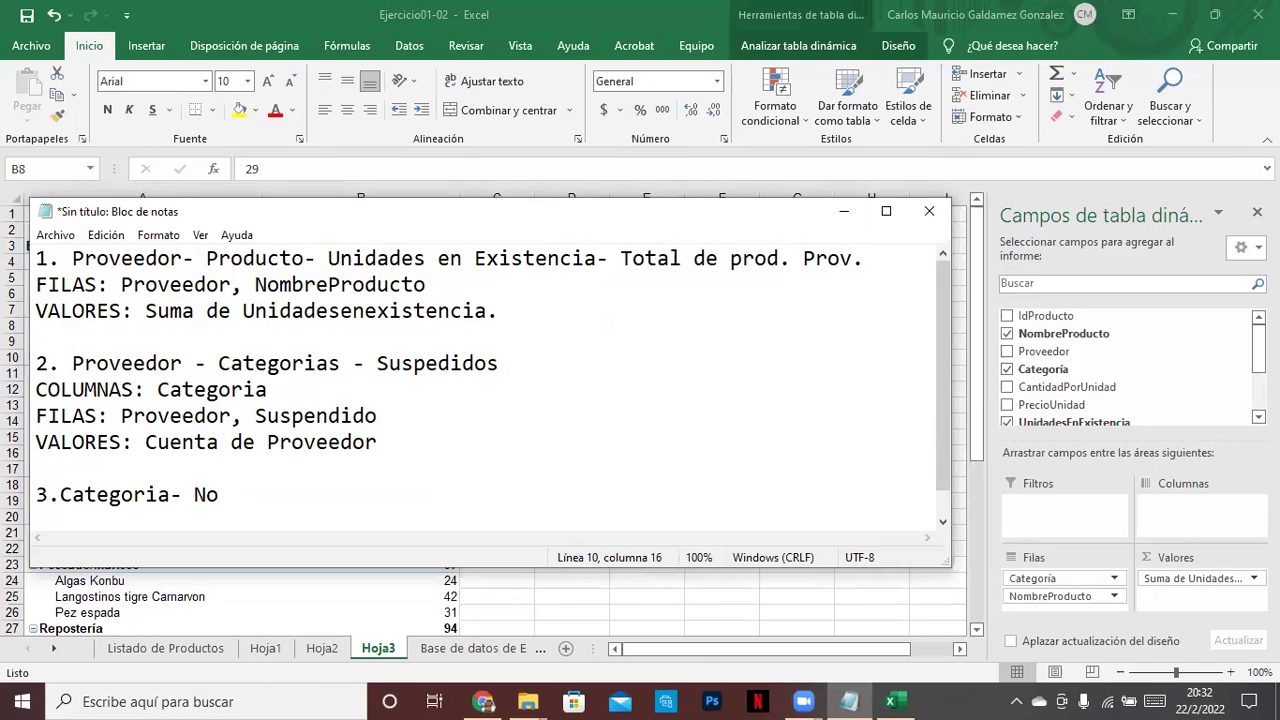
type("mbre de producto,")
key("BackSpace")
key("BackSpace")
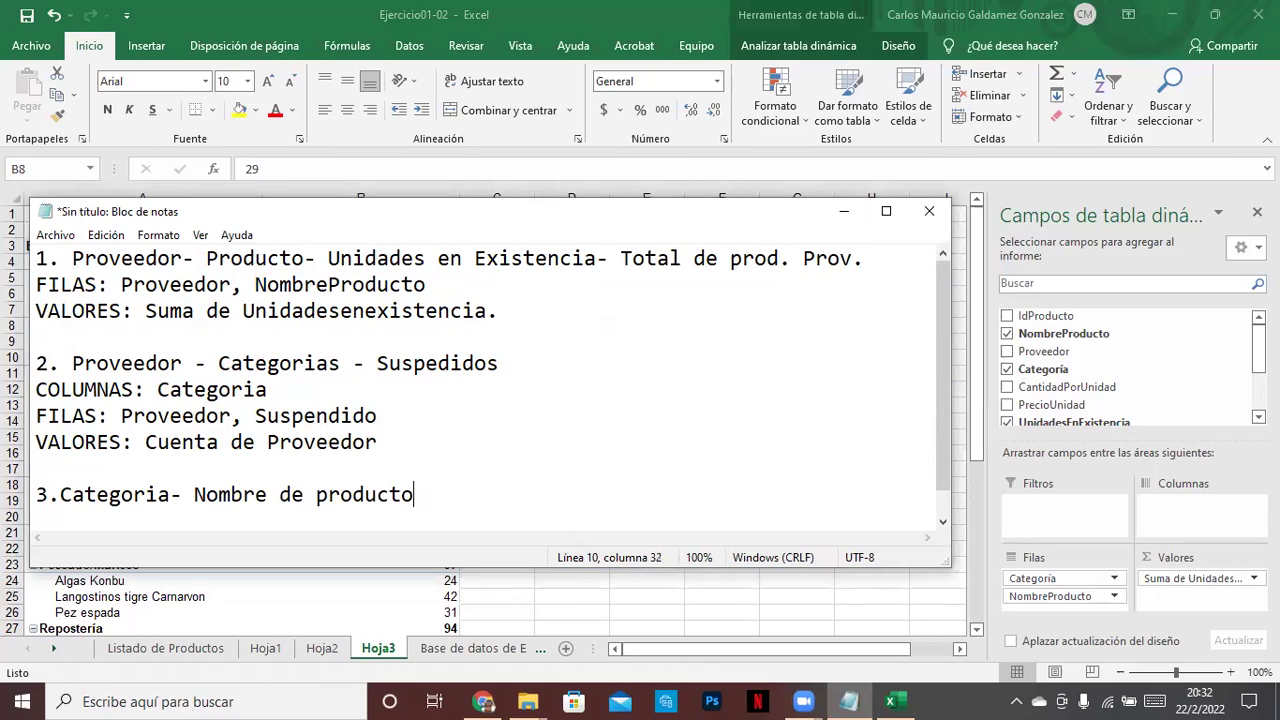
Complete item 3's heading with " - Total Unidadesenexistencia" and start a new line below it.
type("- ")
type("Total ")
type("Univ")
key("BackSpace")
type("dades en")
key("BackSpace")
key("BackSpace")
key("BackSpace")
key("BackSpace")
type("en")
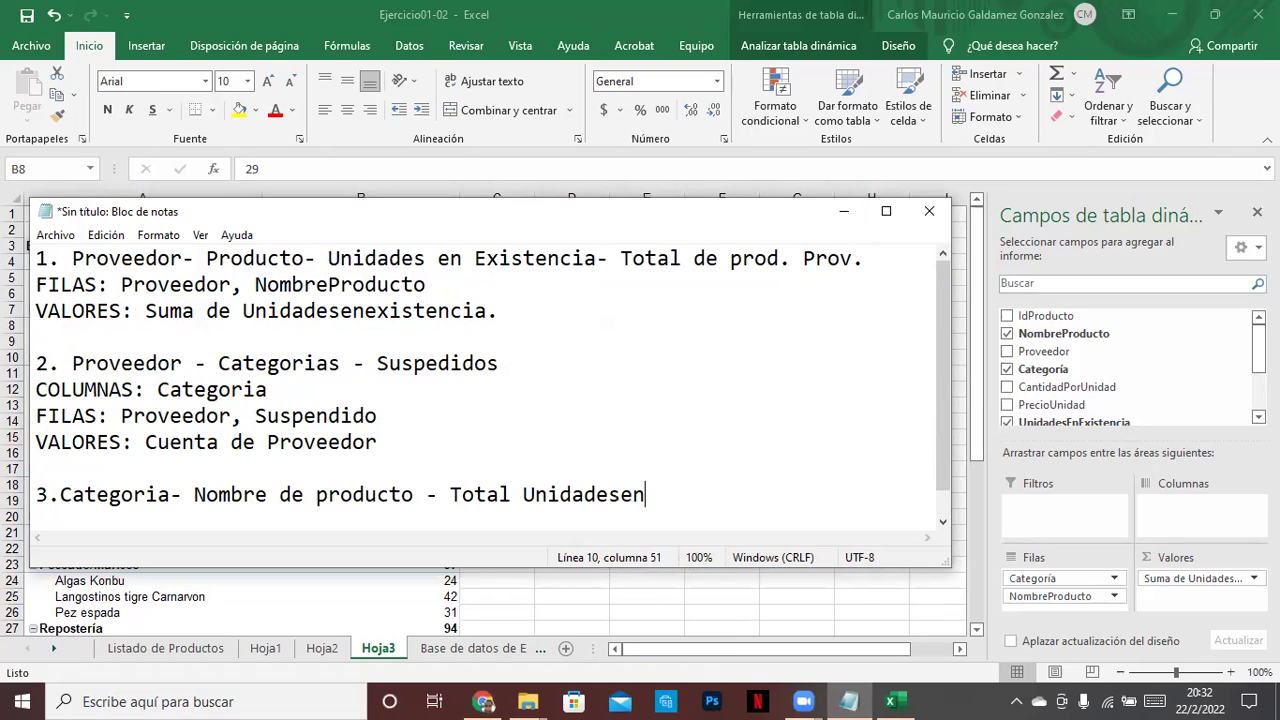
type("existencia")
key("Return")
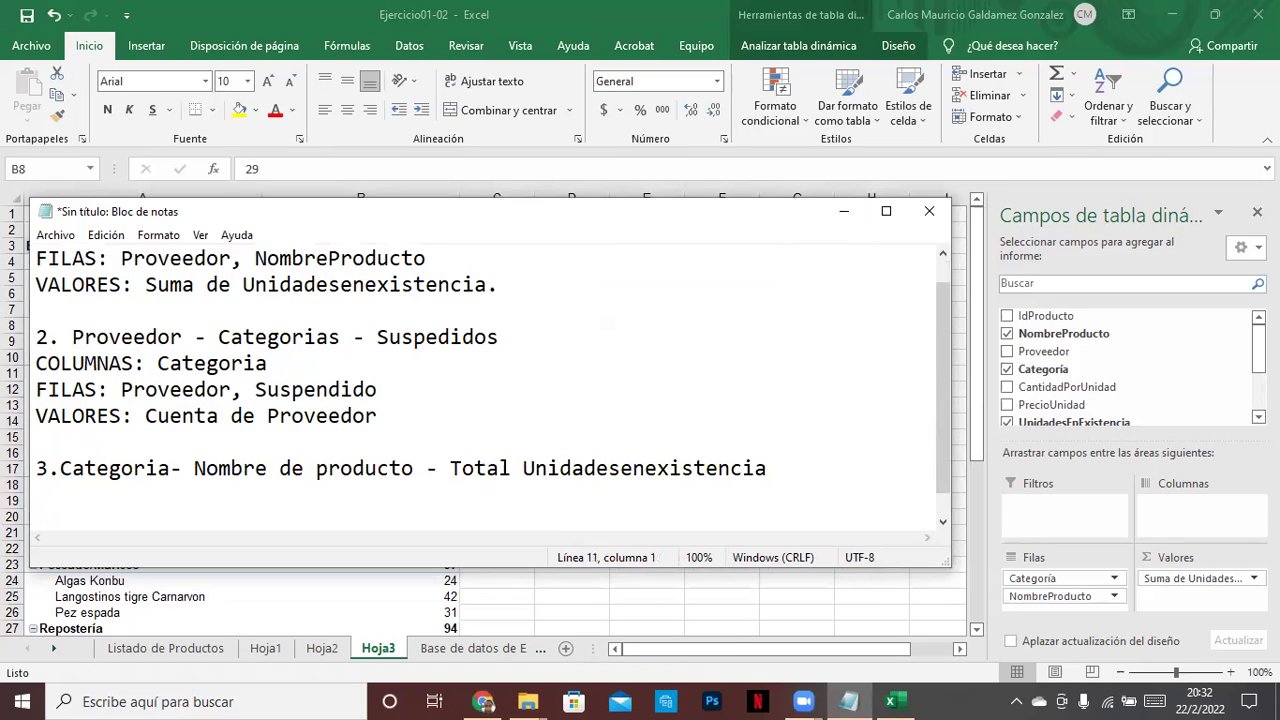
Add the lines "FILAS: Categoria, NombreProducto" and "VALORES: Suma de Unidadesen Existencia." under item 3, and minimize the notes.
type("FILAS: Categoria, NombreProducto")
key("Return")
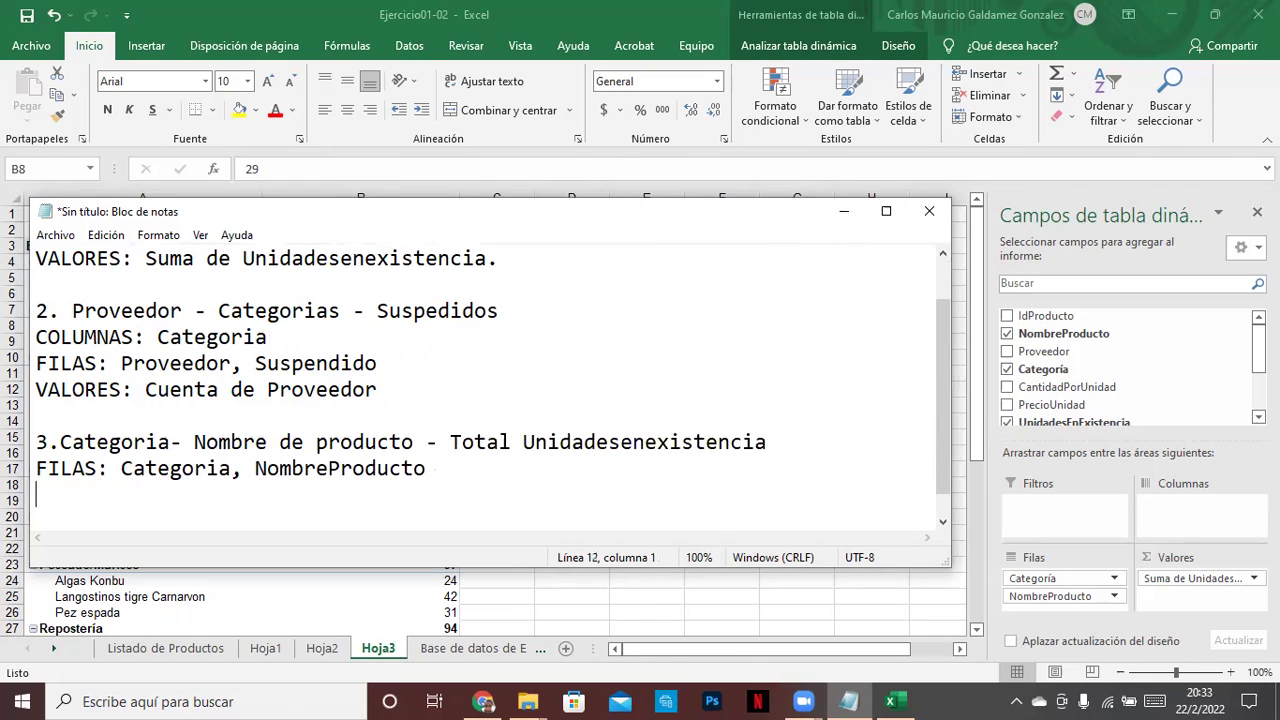
type("VALORES: Suma de Unidades en")
key("BackSpace")
key("BackSpace")
key("BackSpace")
key("BackSpace")
type("en Existencia.")
left_click(845, 212)
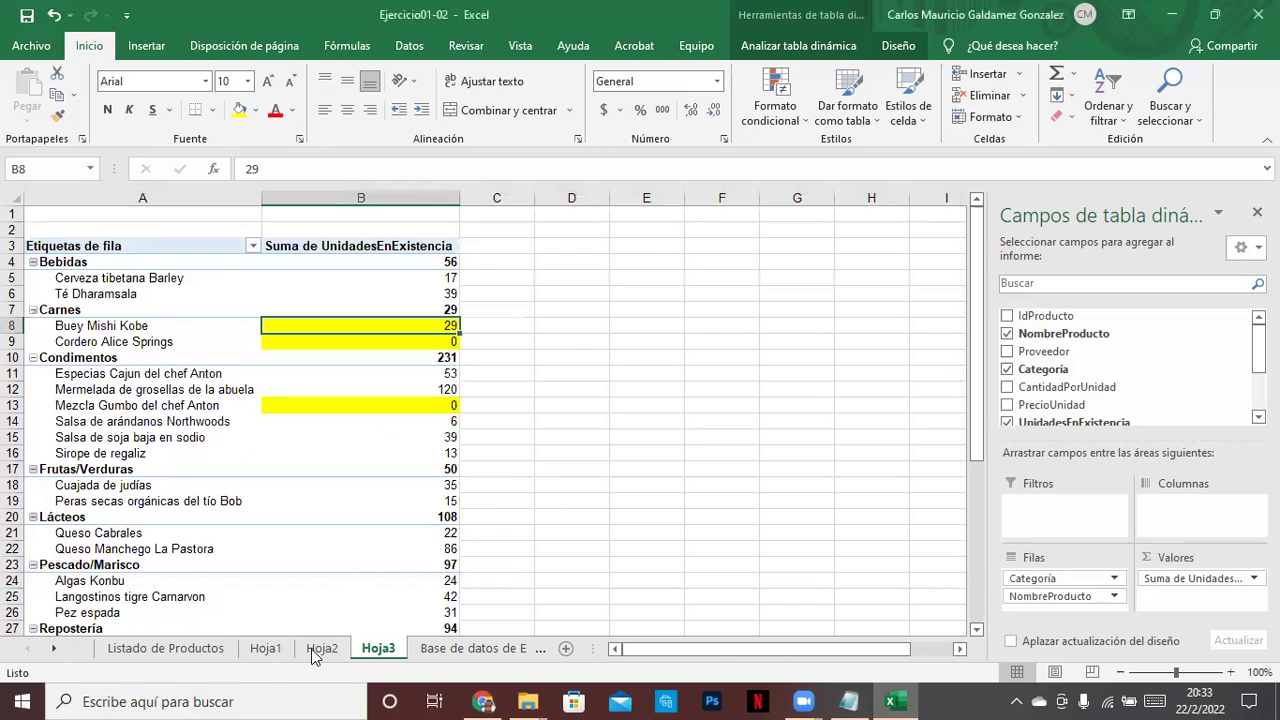
Permanently delete the pivot table sheets Hoja1, Hoja3 and Hoja2 from the workbook.
left_click(268, 650)
right_click(279, 650)
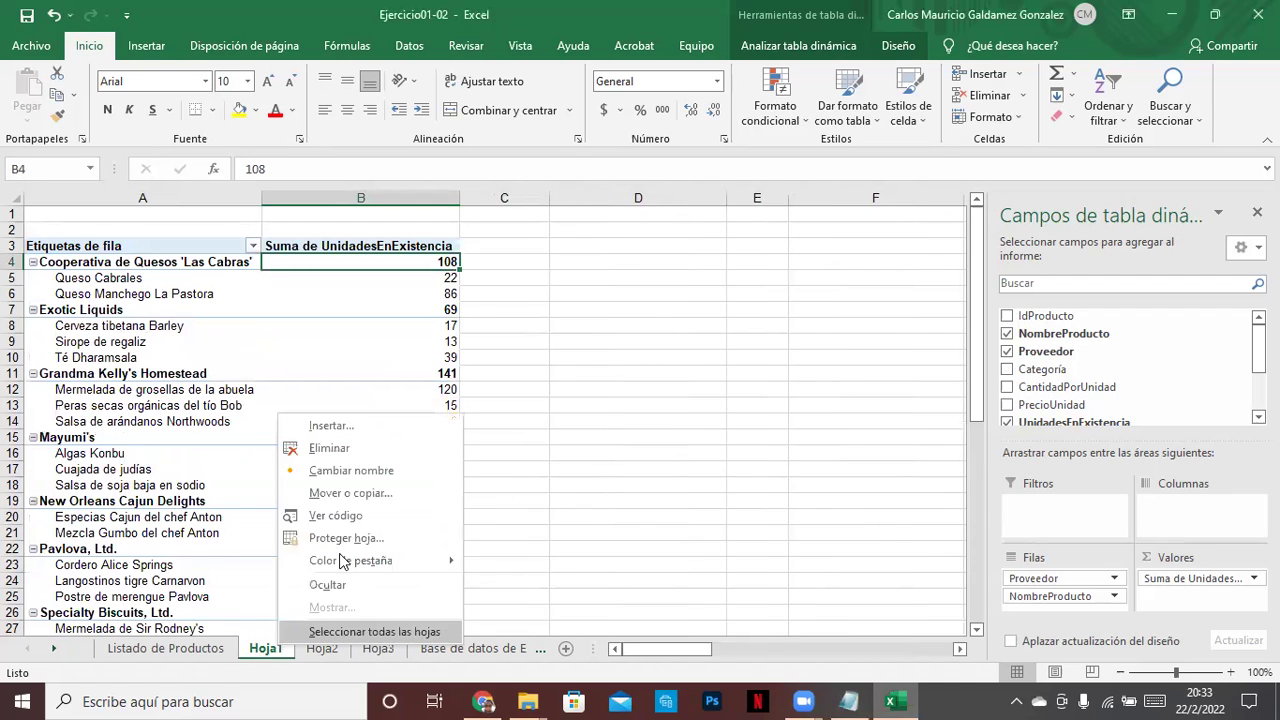
left_click(325, 449)
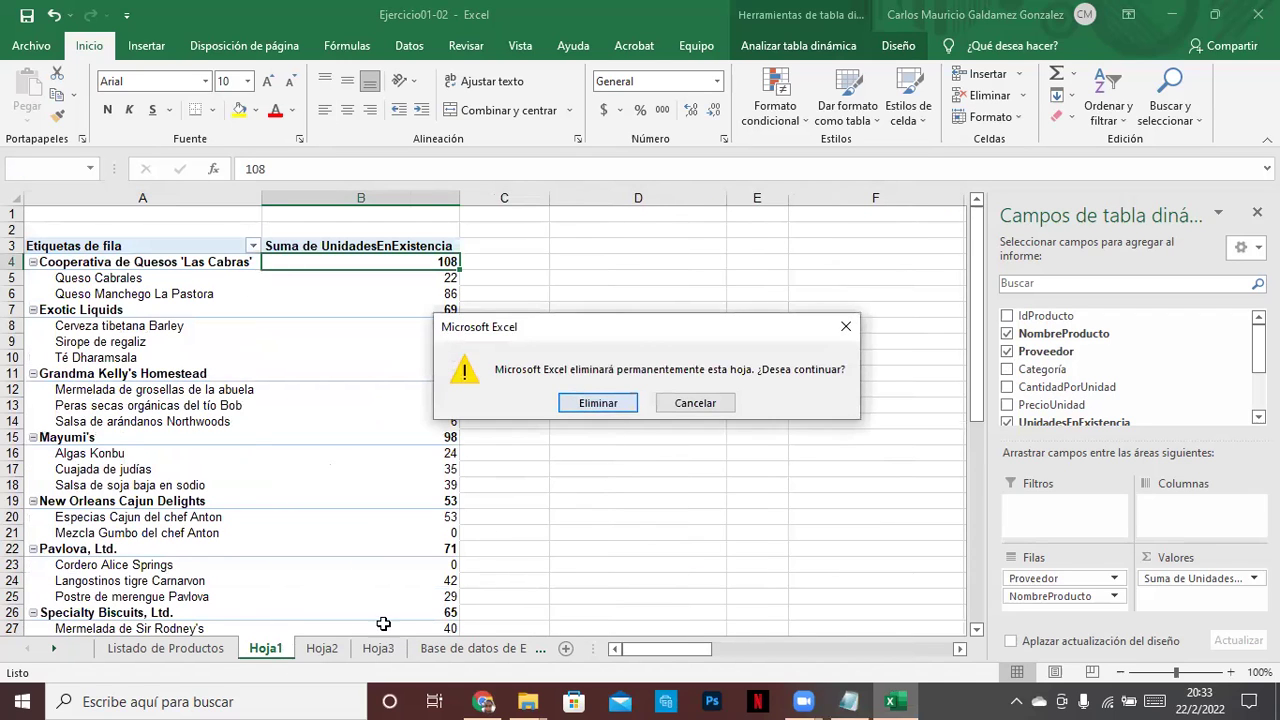
key("Return")
right_click(335, 648)
left_click(383, 450)
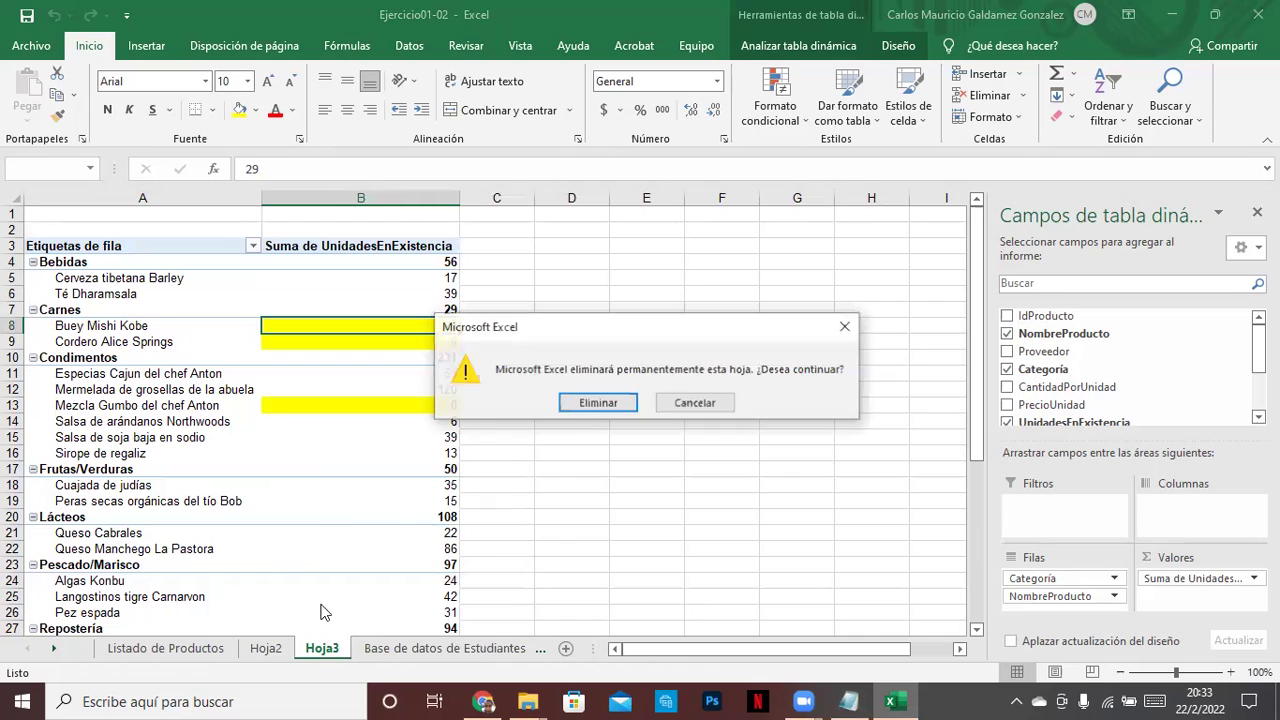
left_click(594, 402)
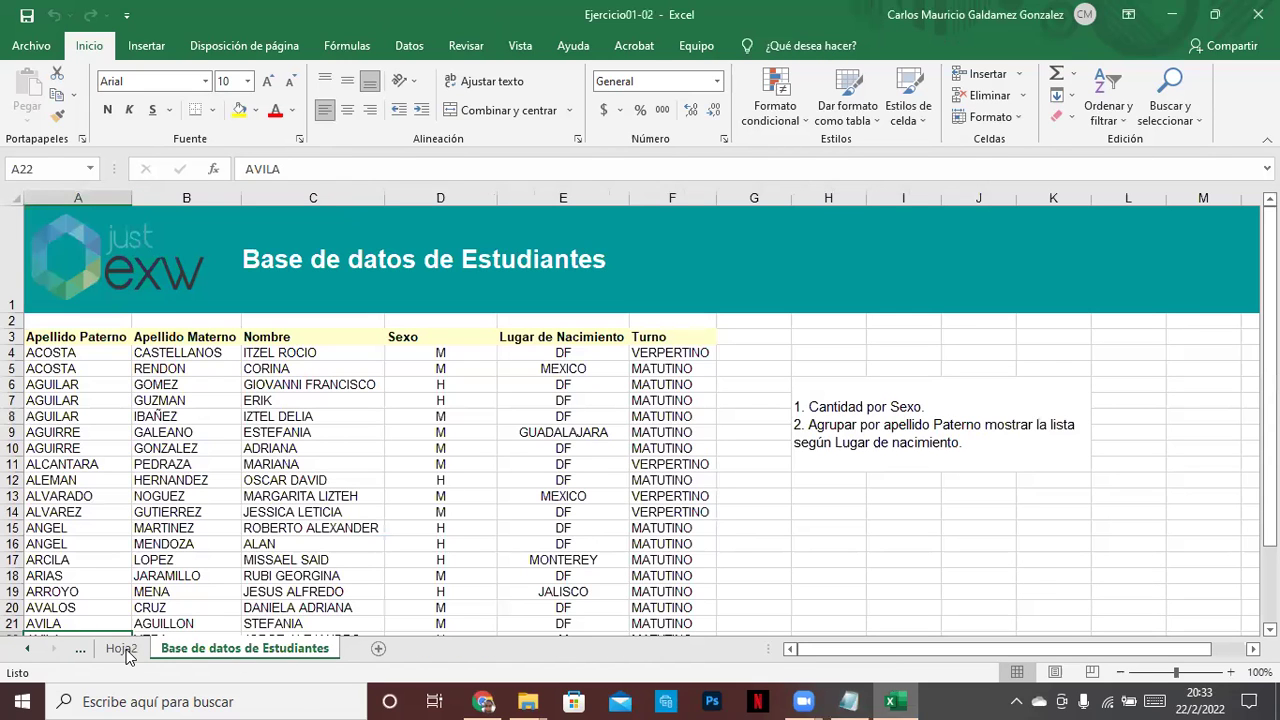
right_click(127, 655)
left_click(196, 468)
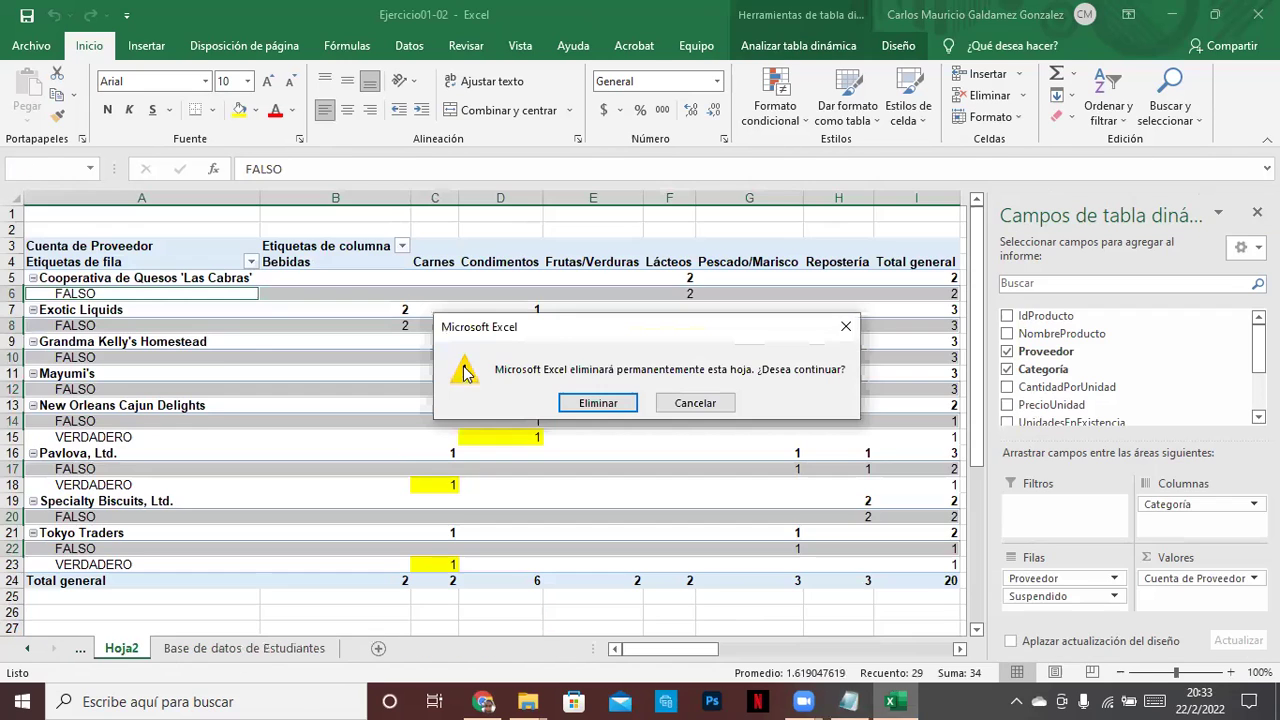
left_click(600, 403)
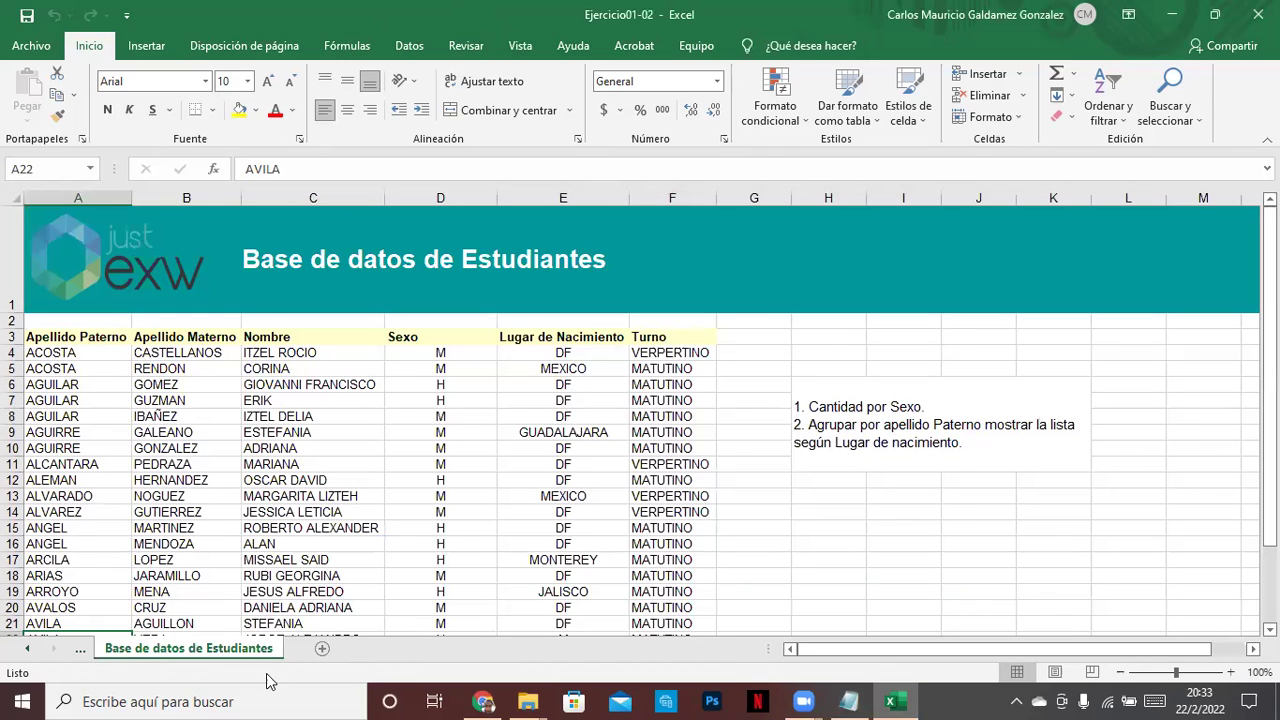
Remove the yellow highlight from rows 8, 12 and 20 on the Listado de Productos sheet.
left_click(82, 651)
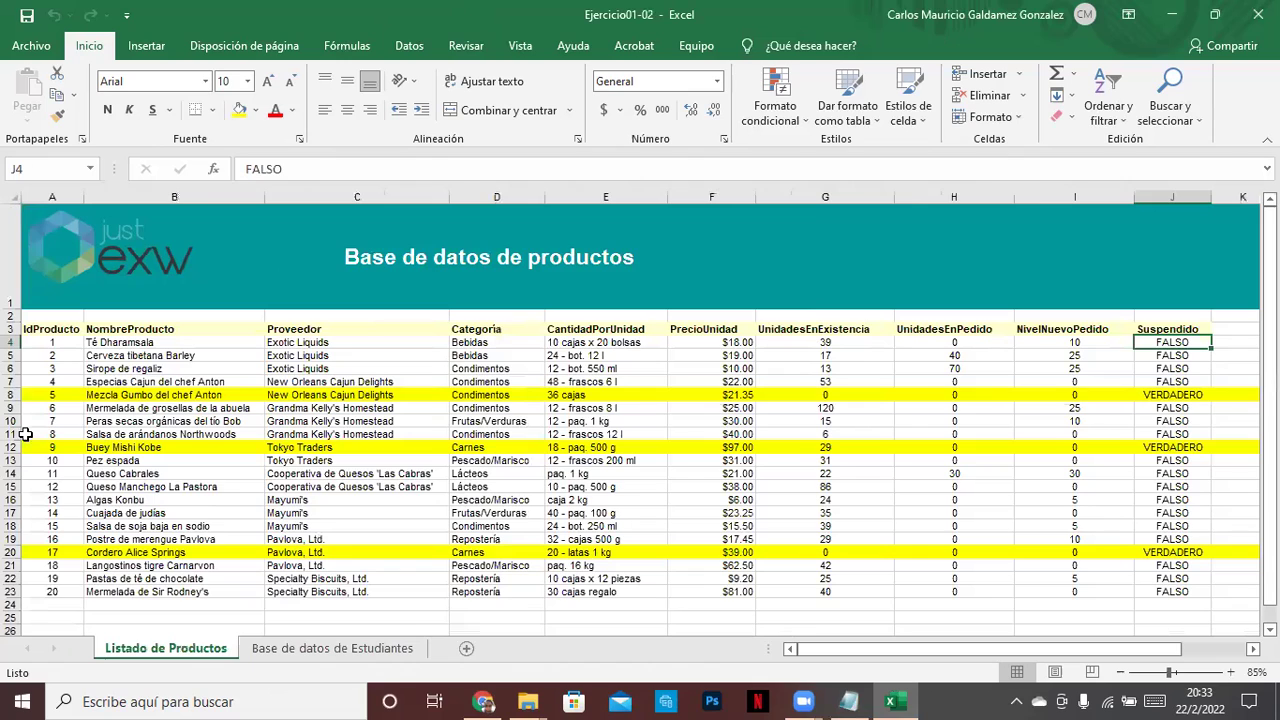
left_click(10, 395)
left_click(10, 447, "ctrl")
left_click(7, 552, "ctrl")
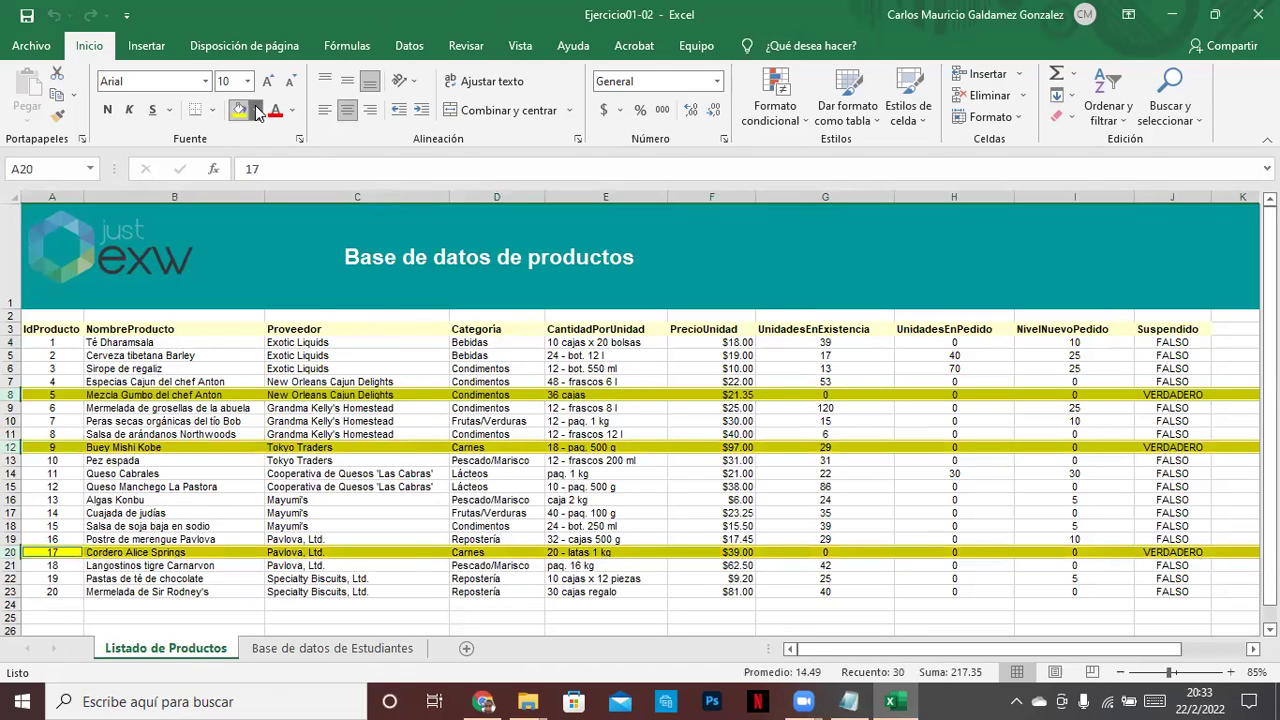
left_click(256, 110)
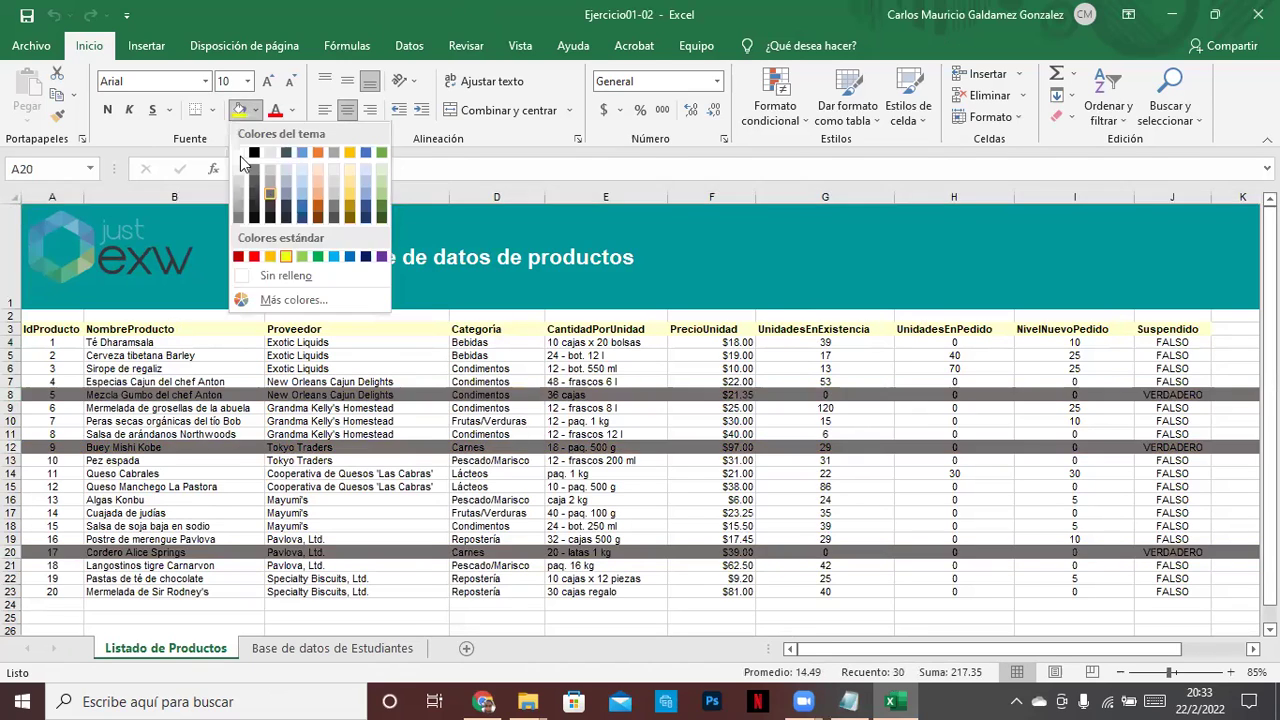
left_click(283, 415)
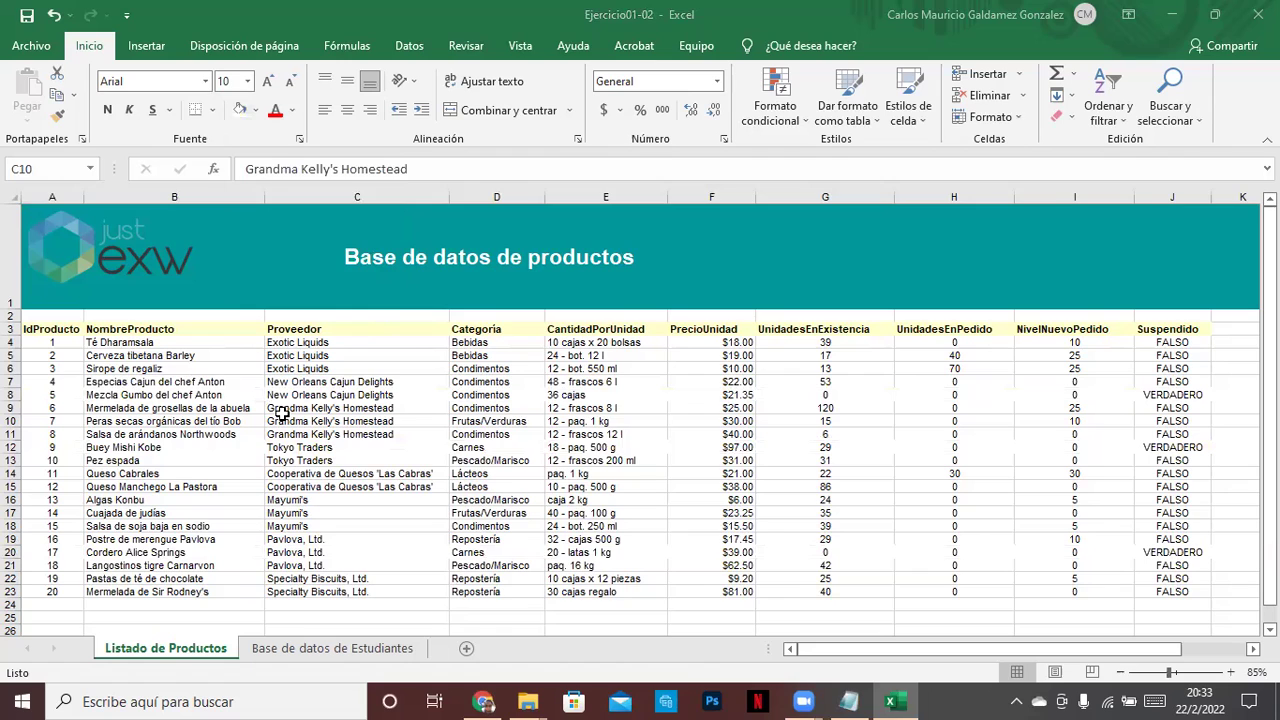
Bring the Notepad notes back into view and select all of their text.
left_click(850, 701)
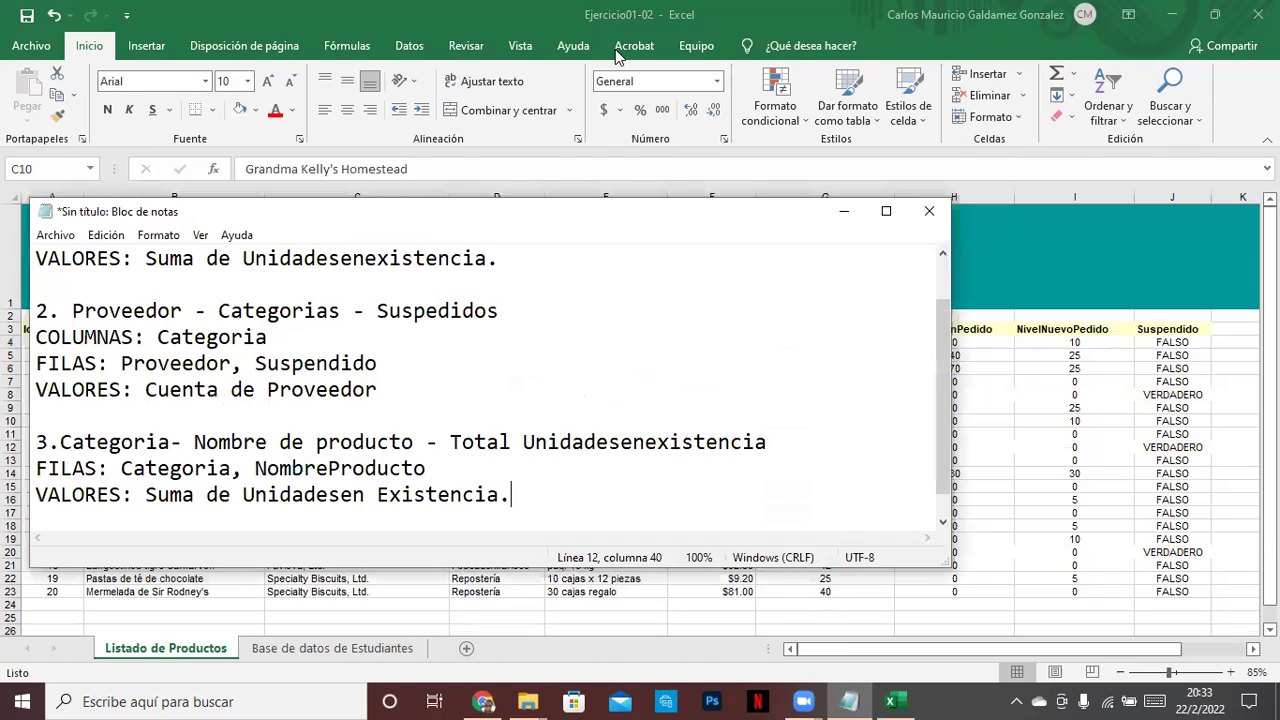
double_click(137, 472)
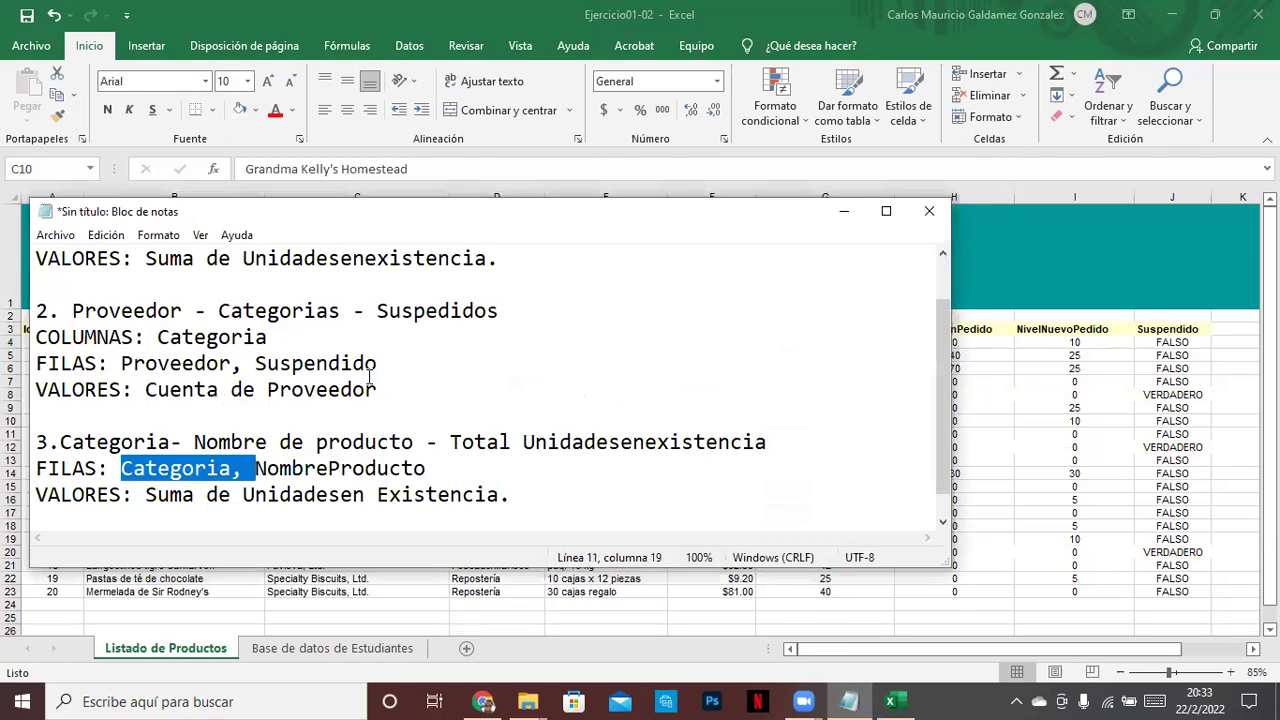
left_click(194, 389)
key("ctrl+a")
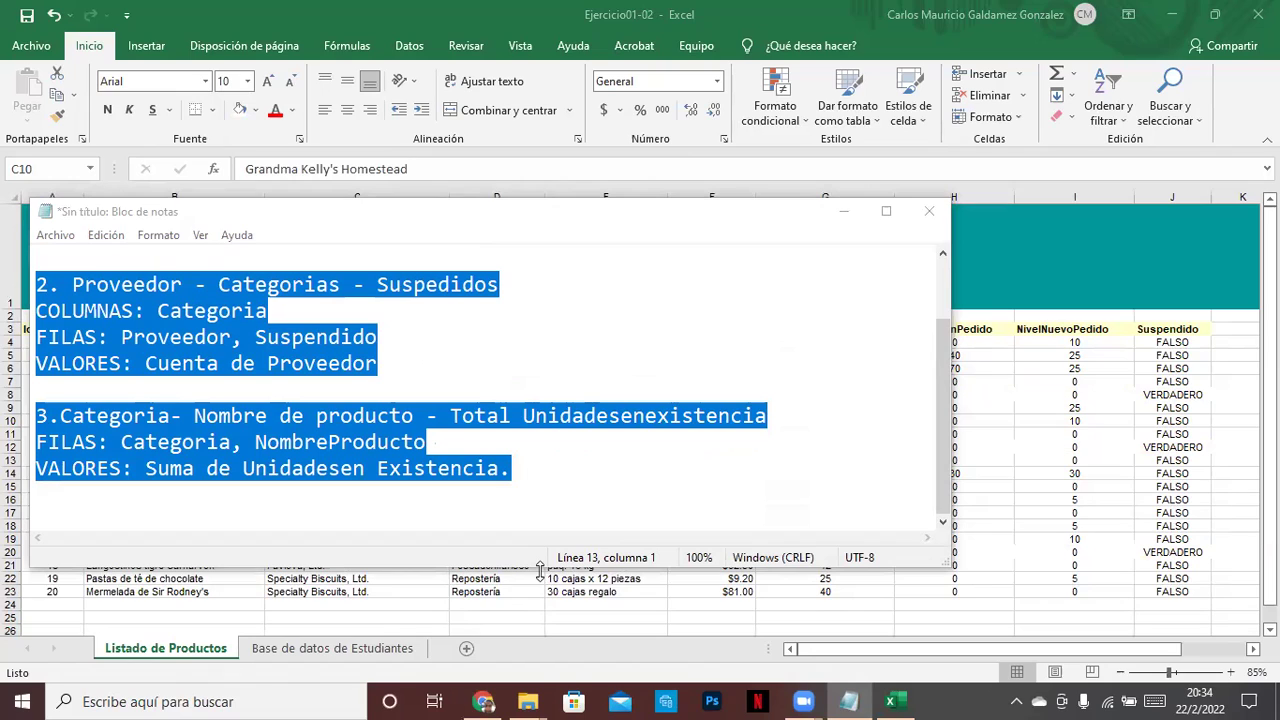
mouse_move(483, 700)
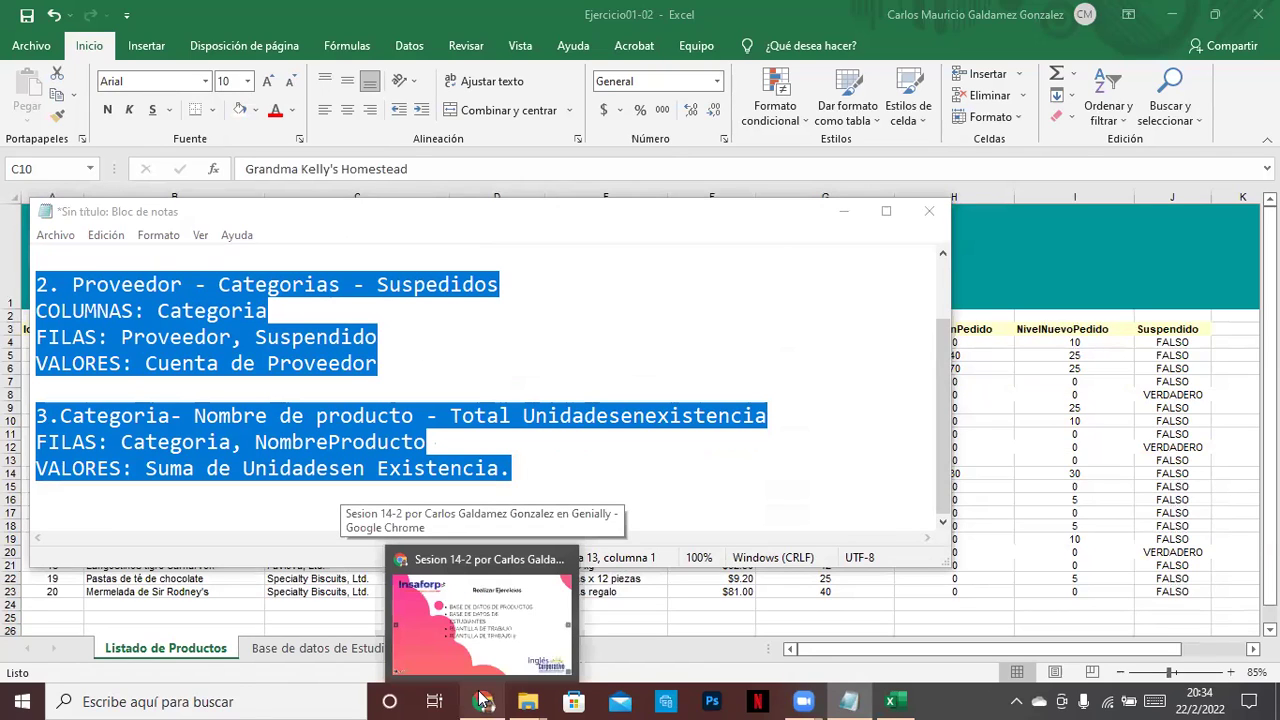
Switch to Excel and save a copy of the workbook as "Ejercicio01-02_" in the L-V 8-9PM Semana4 Sesion14 folder.
key("alt+Tab")
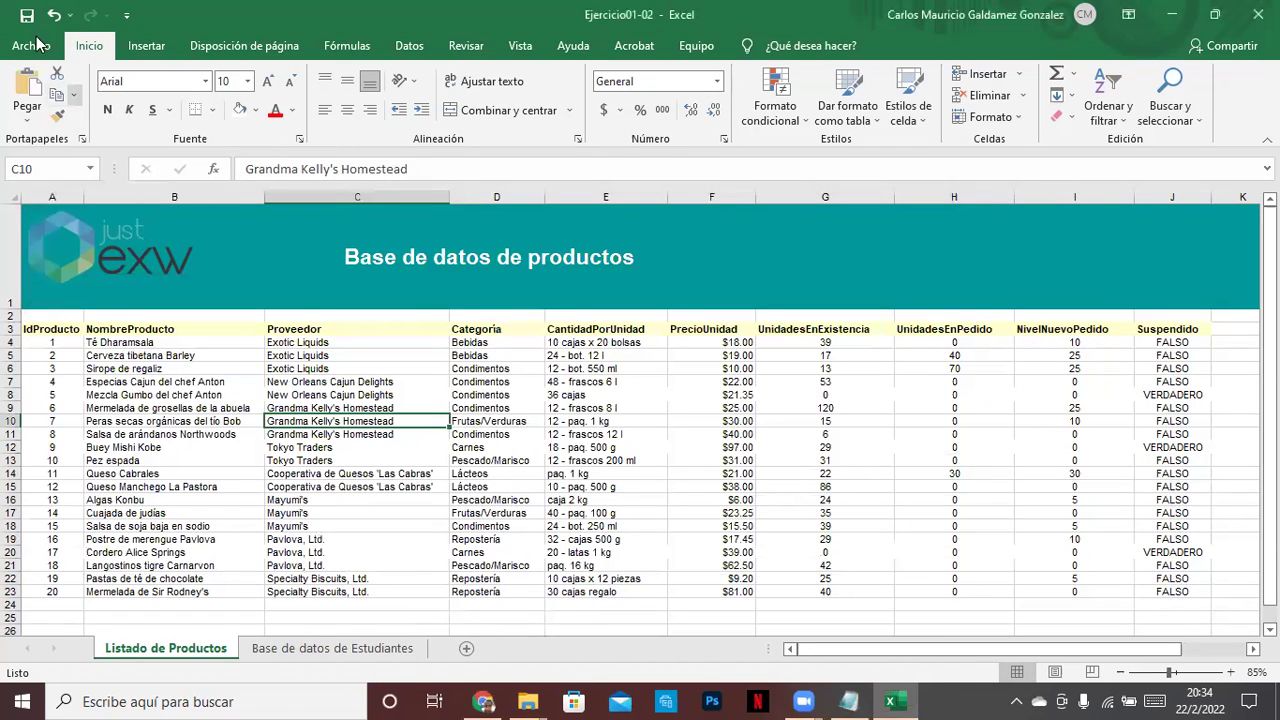
left_click(30, 46)
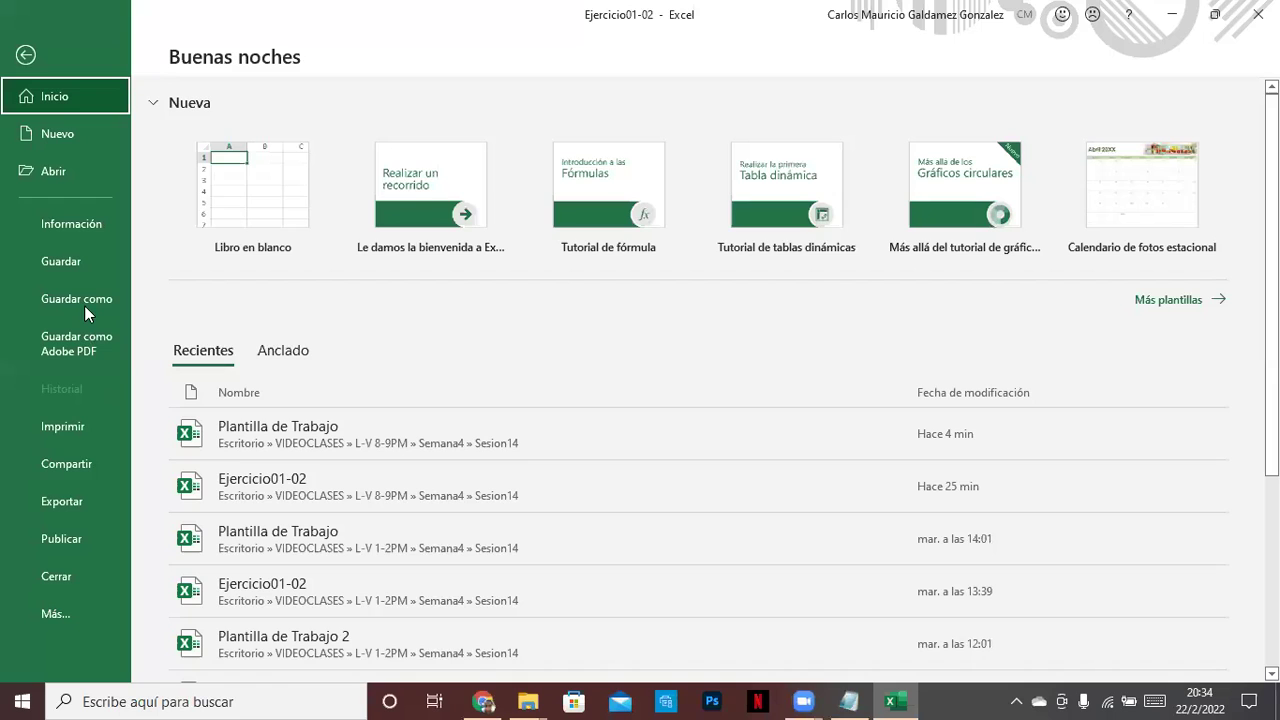
left_click(84, 305)
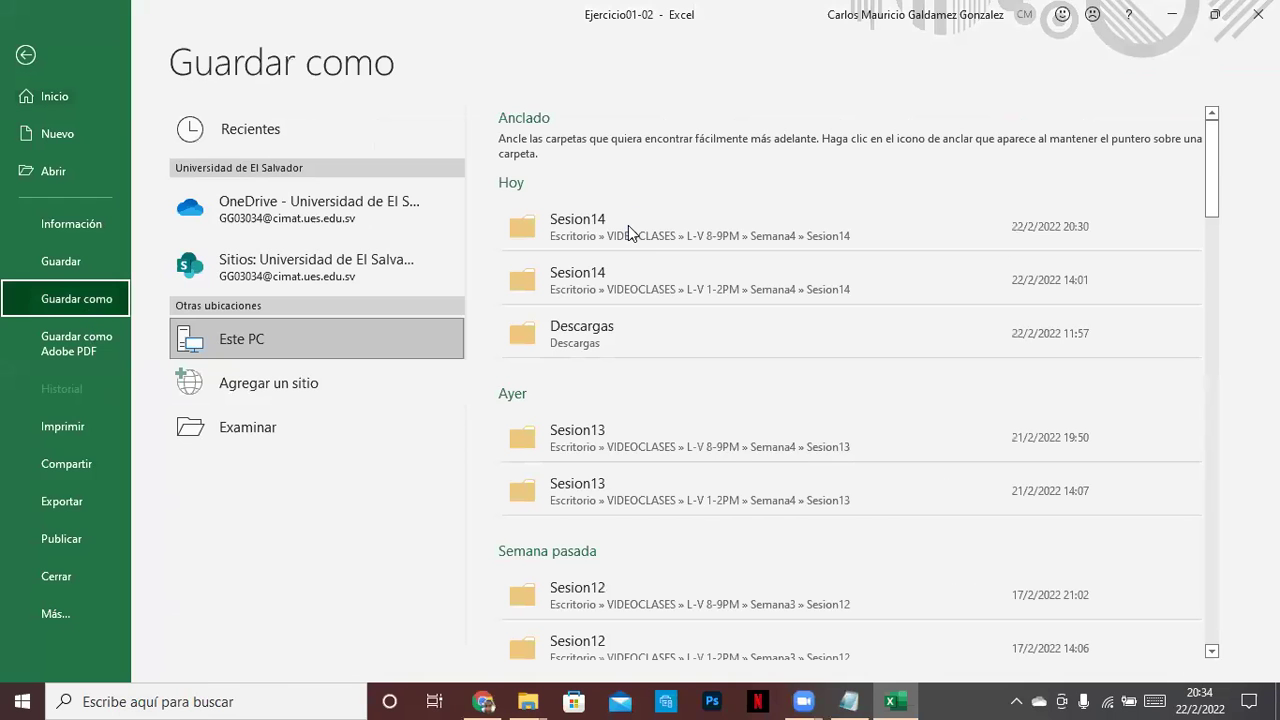
left_click(628, 225)
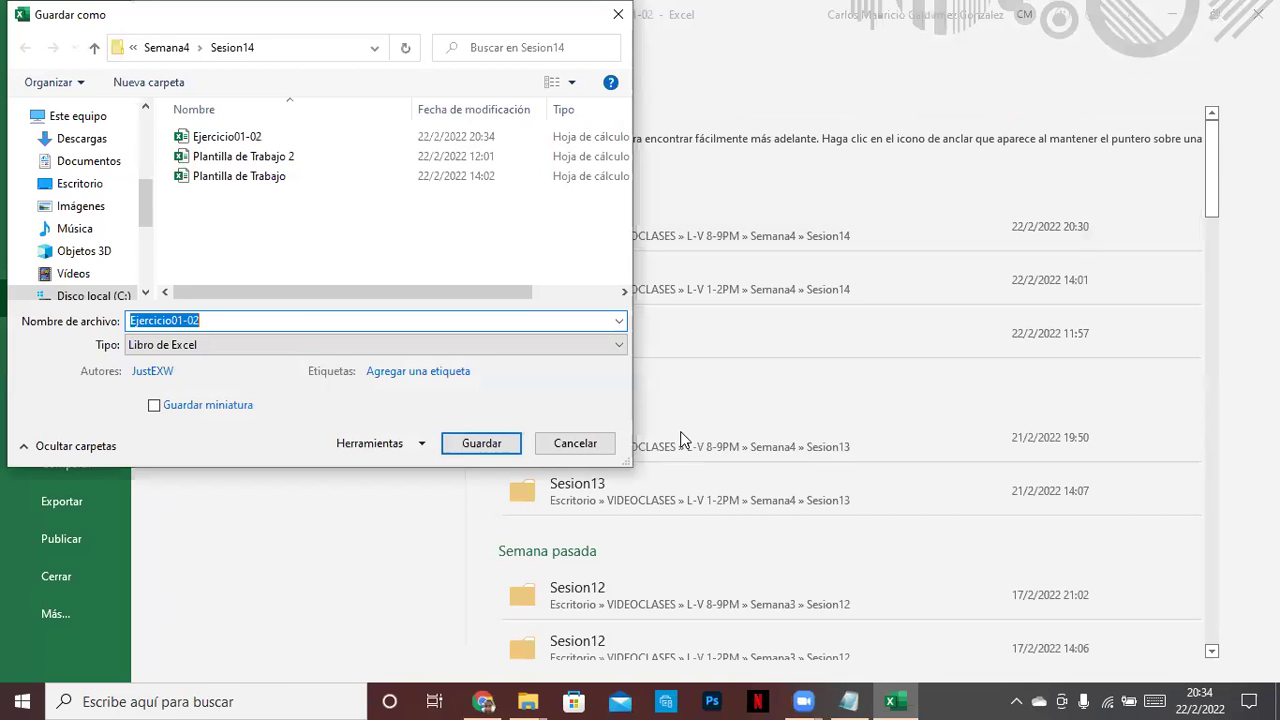
key("End")
type("_")
key("Return")
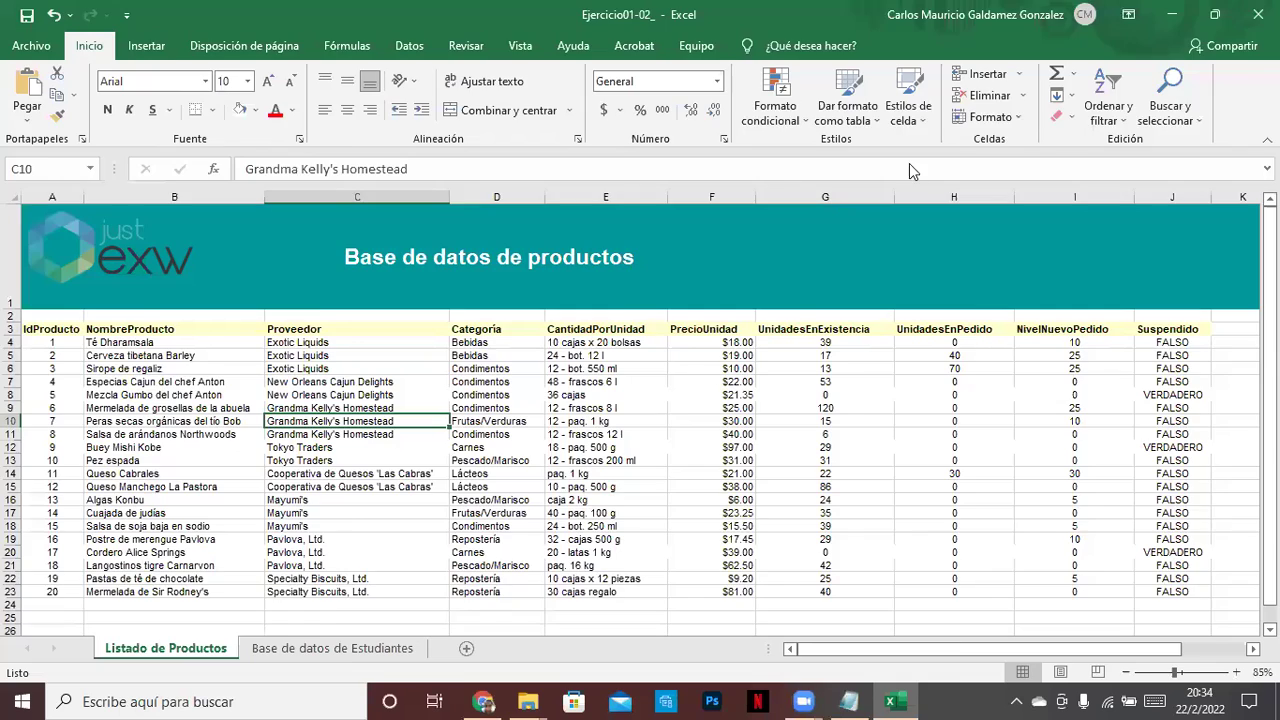
Minimize Excel, select the Ejercicio01-02 file in the Sesion14 folder, and return to the "Realizar Ejercicios" slide in Chrome.
left_click(1172, 14)
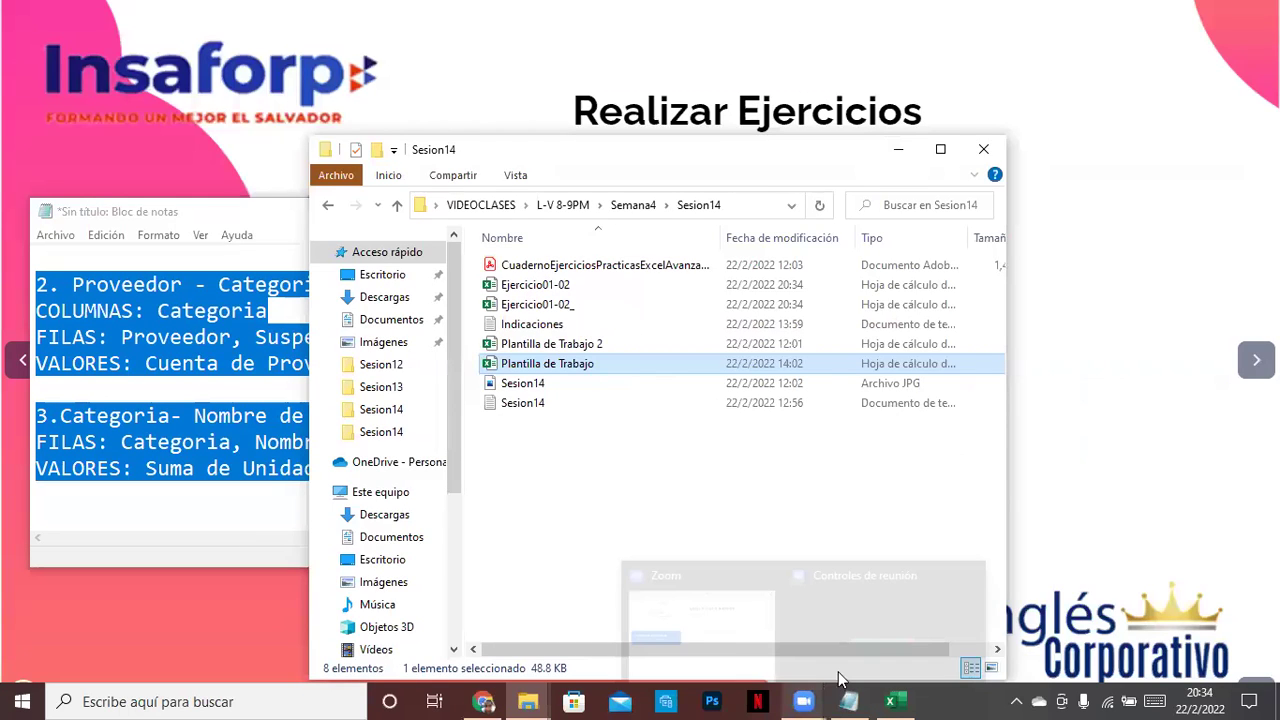
left_click(744, 656)
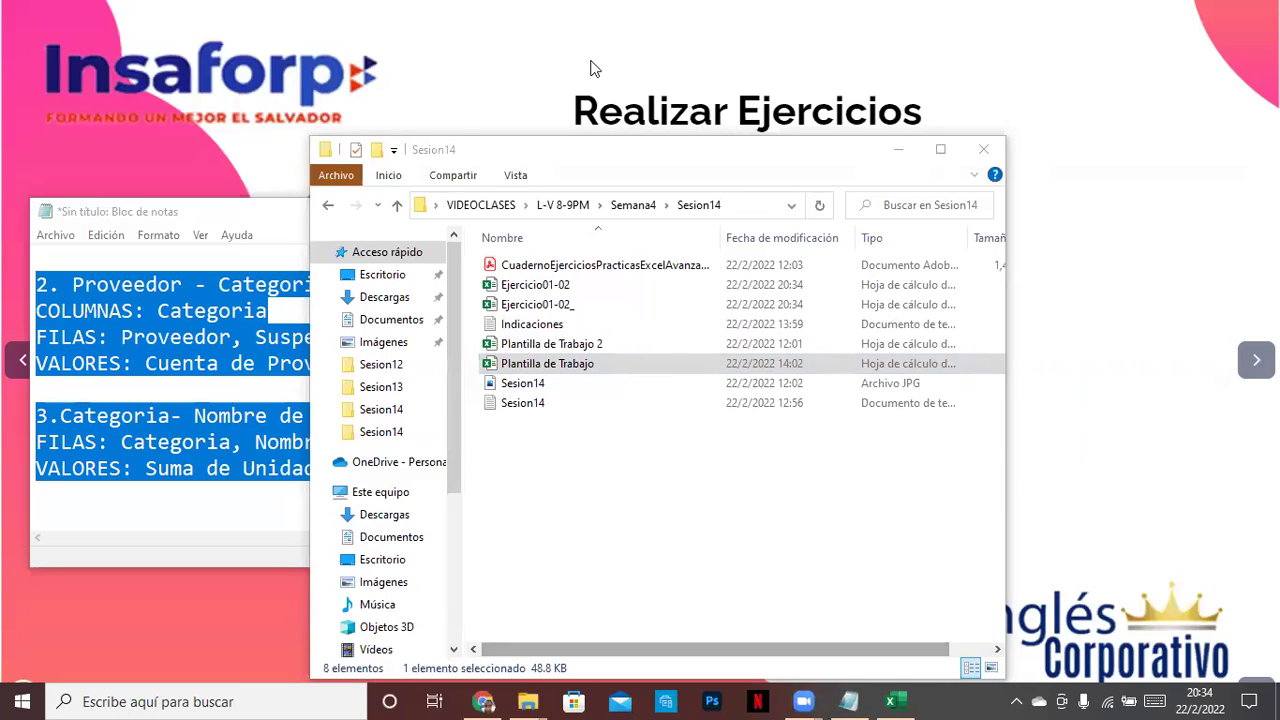
left_click(527, 288)
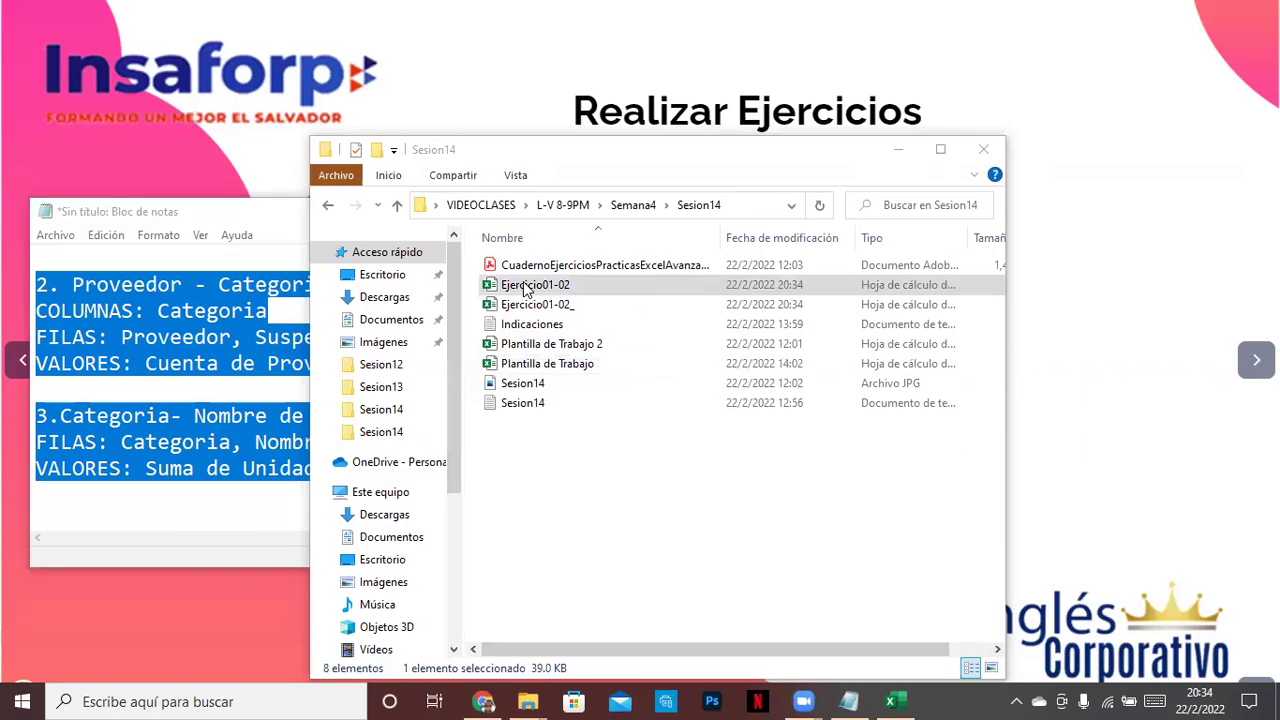
left_click(478, 700)
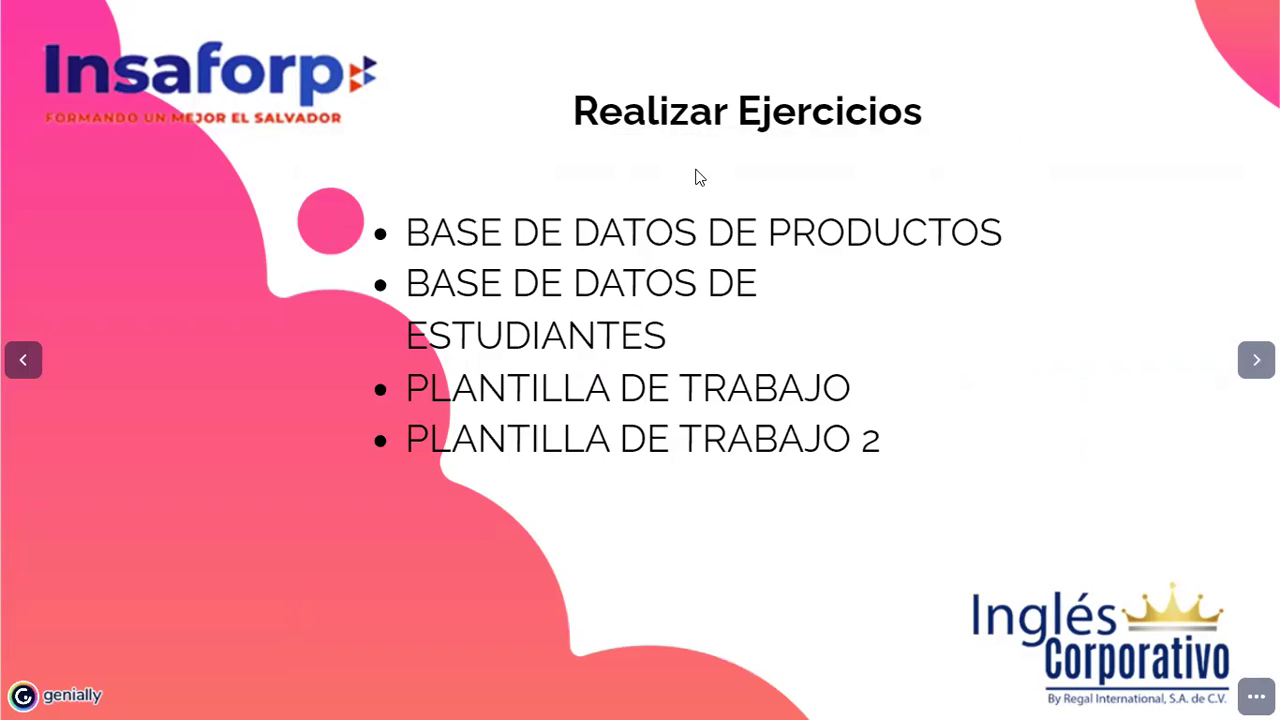
Open web.whatsapp.com in a new browser tab.
key("ctrl+t")
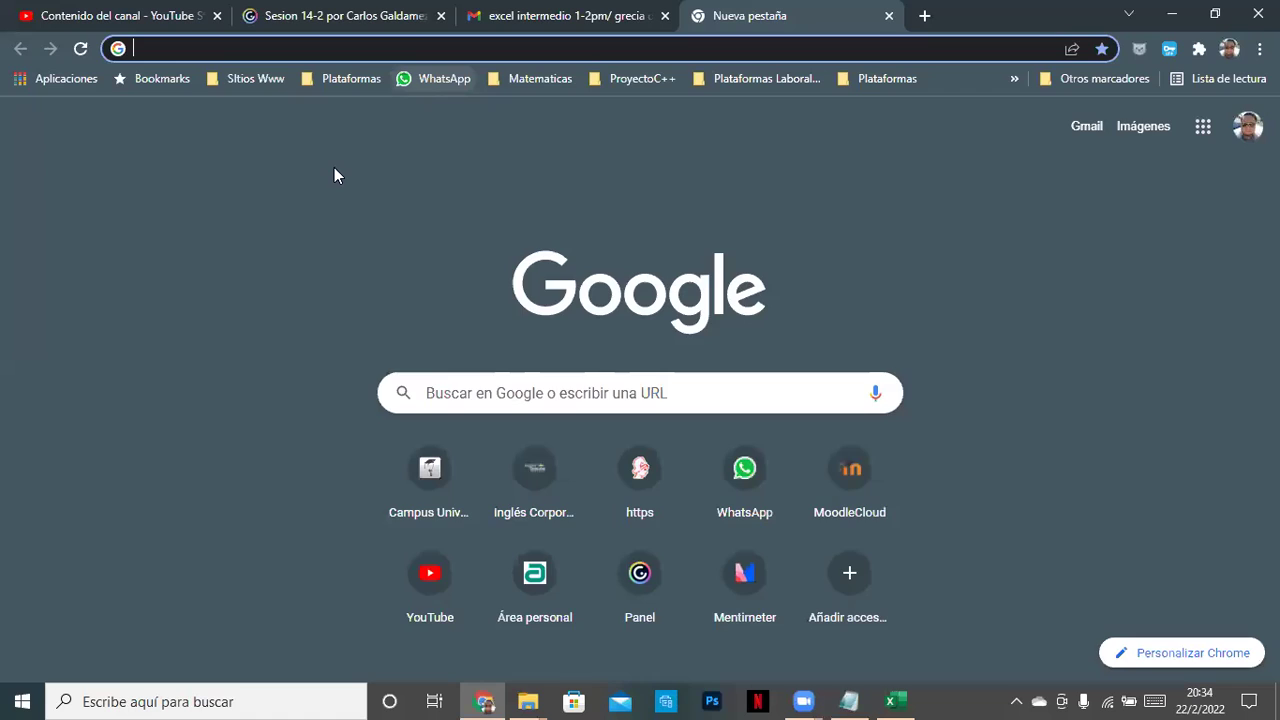
type("web.whatsapp.com")
key("Return")
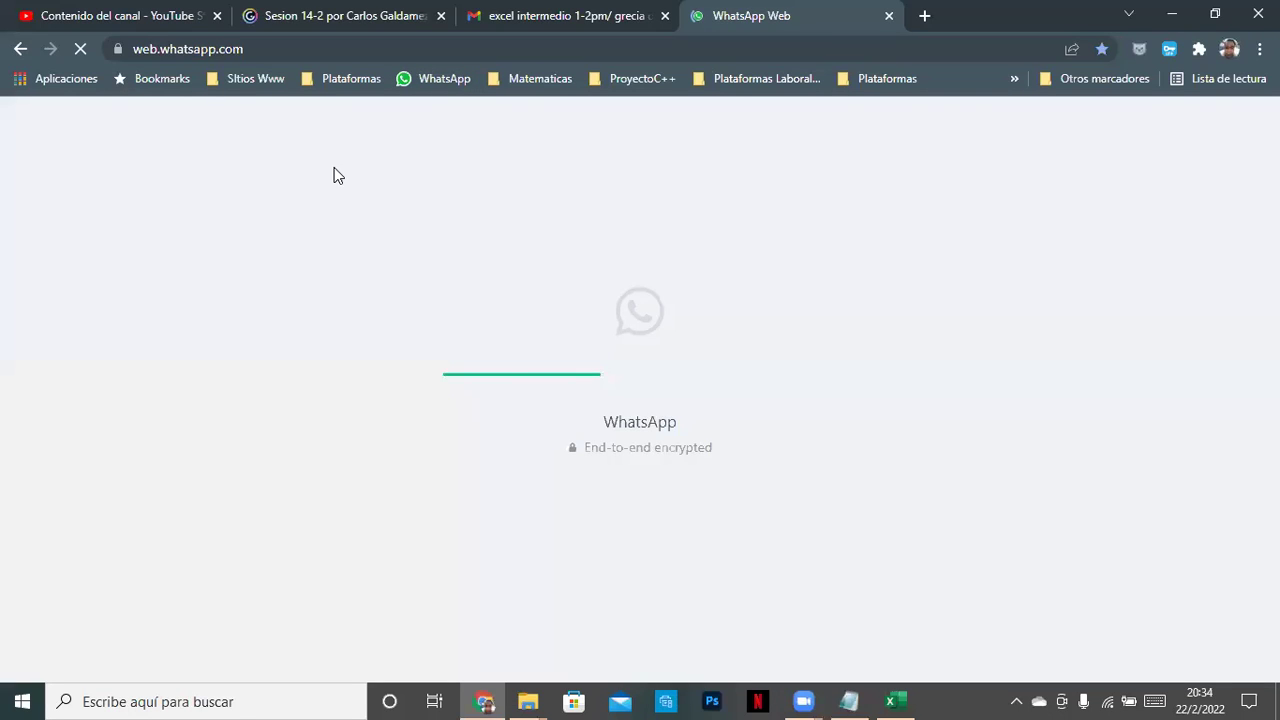
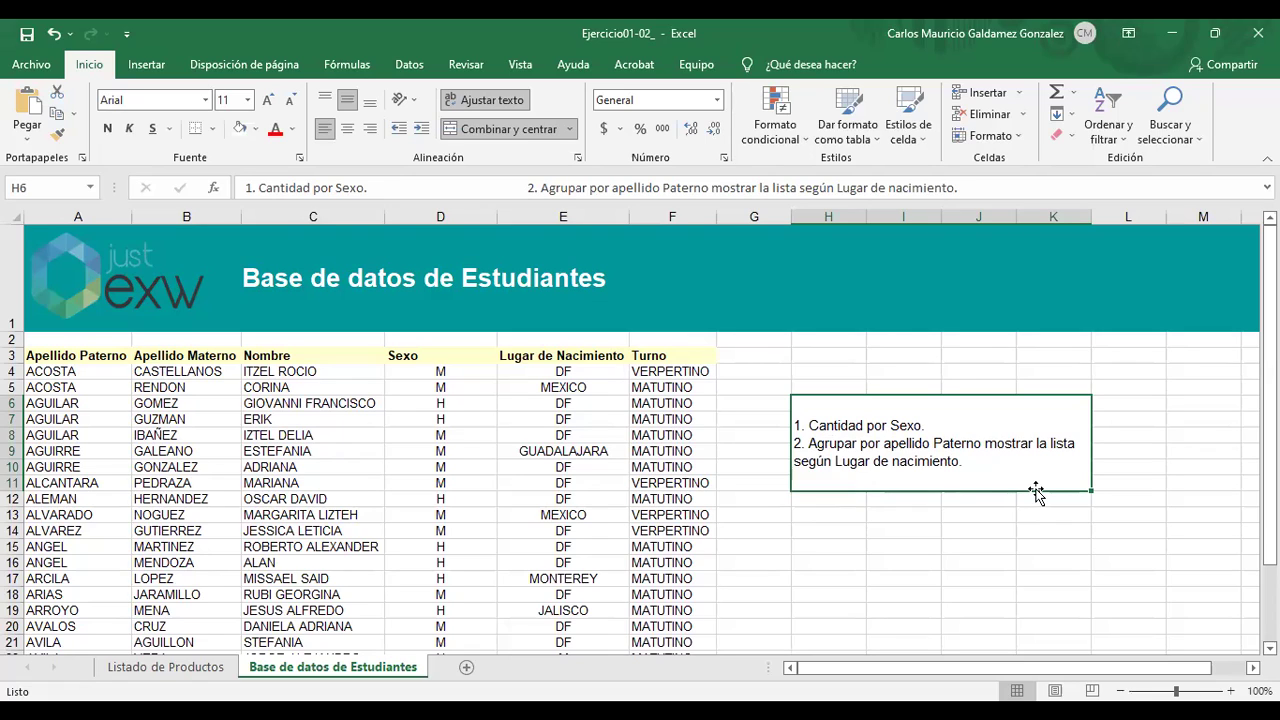
Review the exercise instructions and the Apellido Paterno entries on the Base de datos de Estudiantes sheet.
left_click(815, 499)
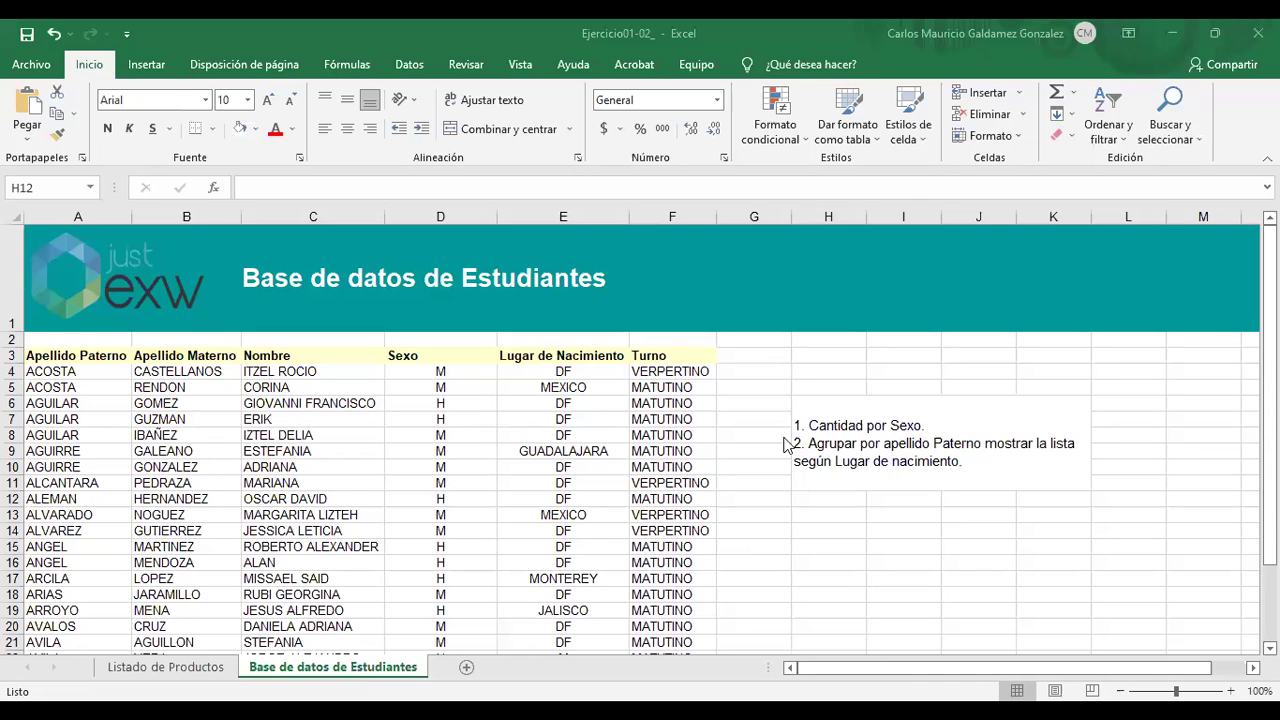
left_click(857, 406)
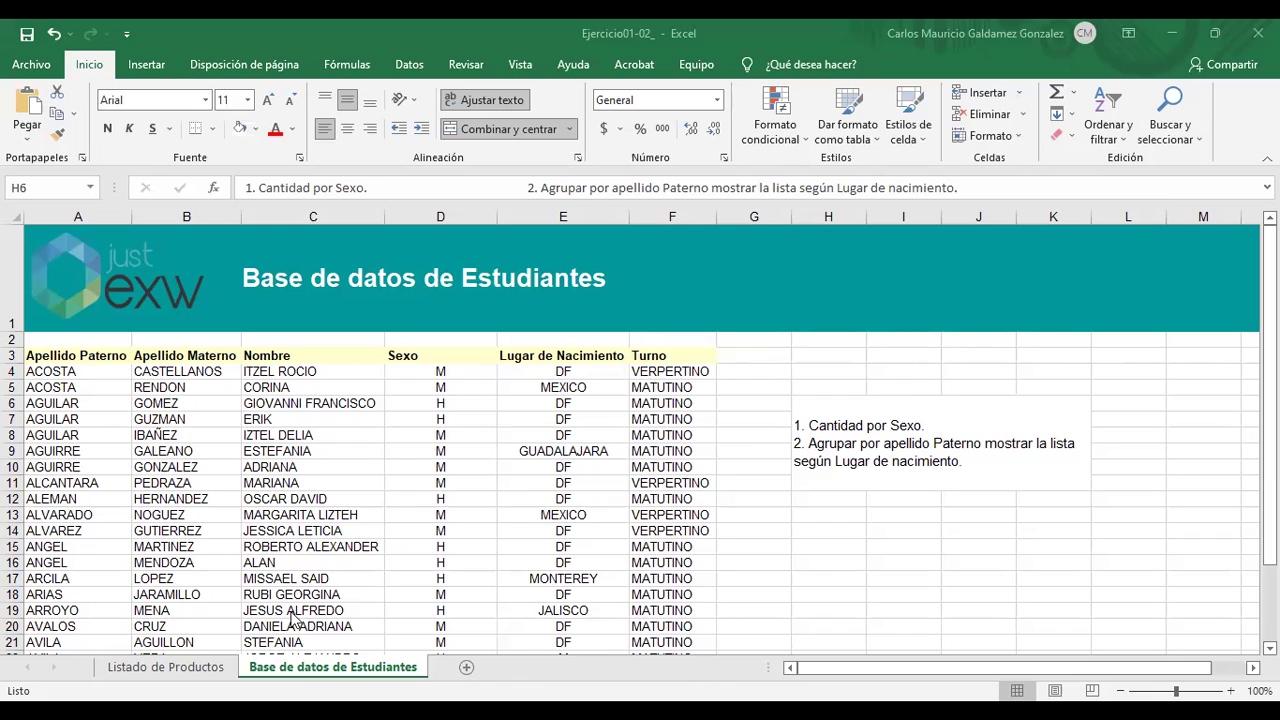
left_click(62, 374)
scroll(133, 456, "down", 2)
scroll(133, 456, "up", 2)
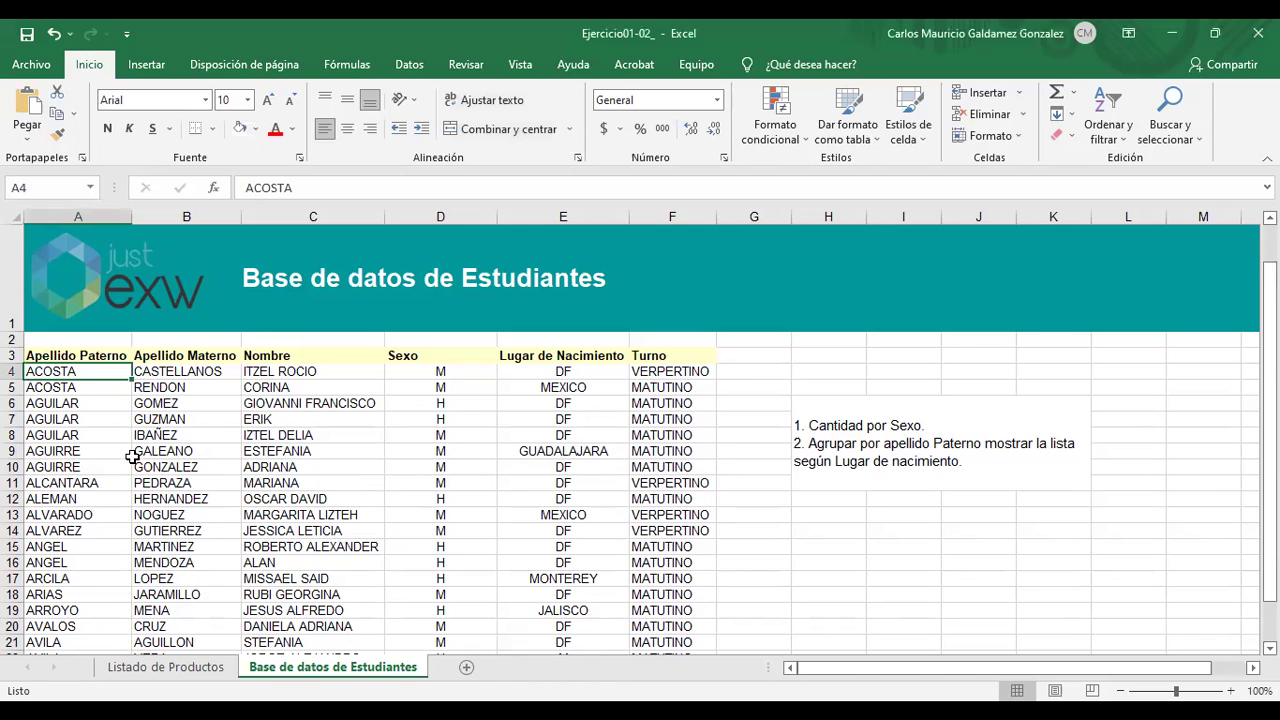
left_click_drag(57, 371, 88, 594)
scroll(338, 428, "up", 1)
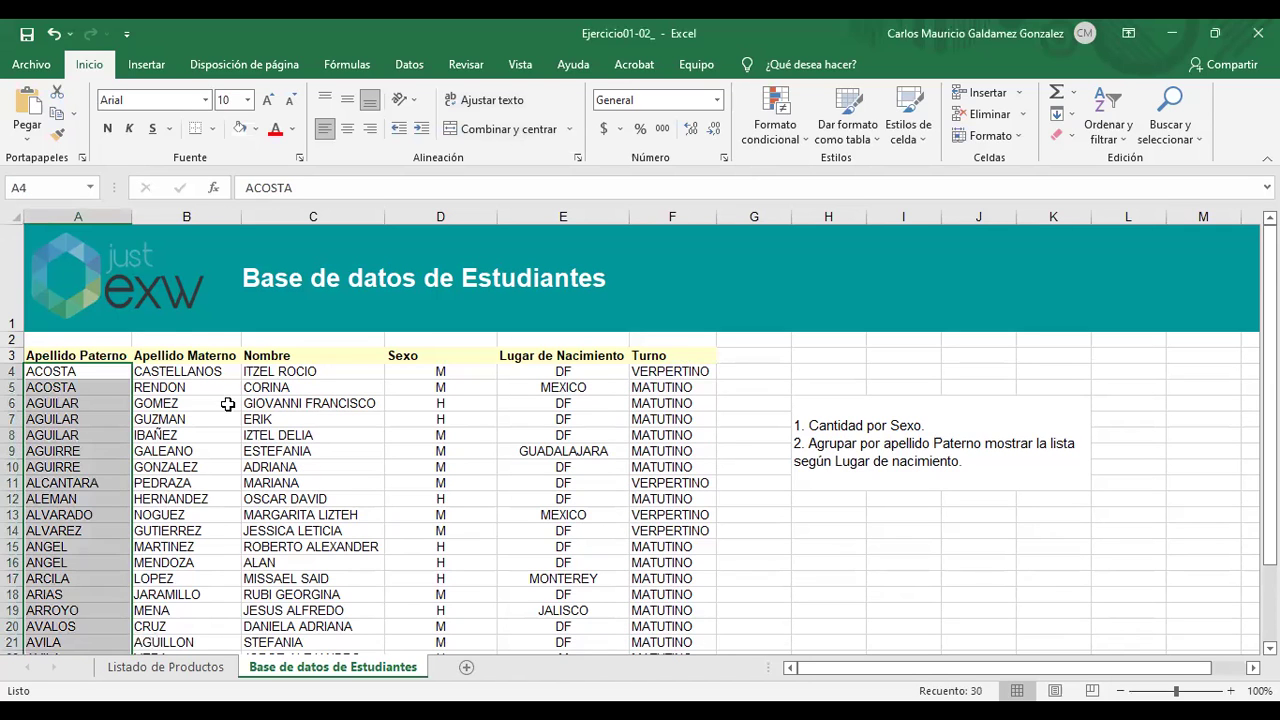
Create a blank pivot table on a new sheet from the student data, starting from the recommended pivot tables.
left_click(228, 403)
left_click(146, 65)
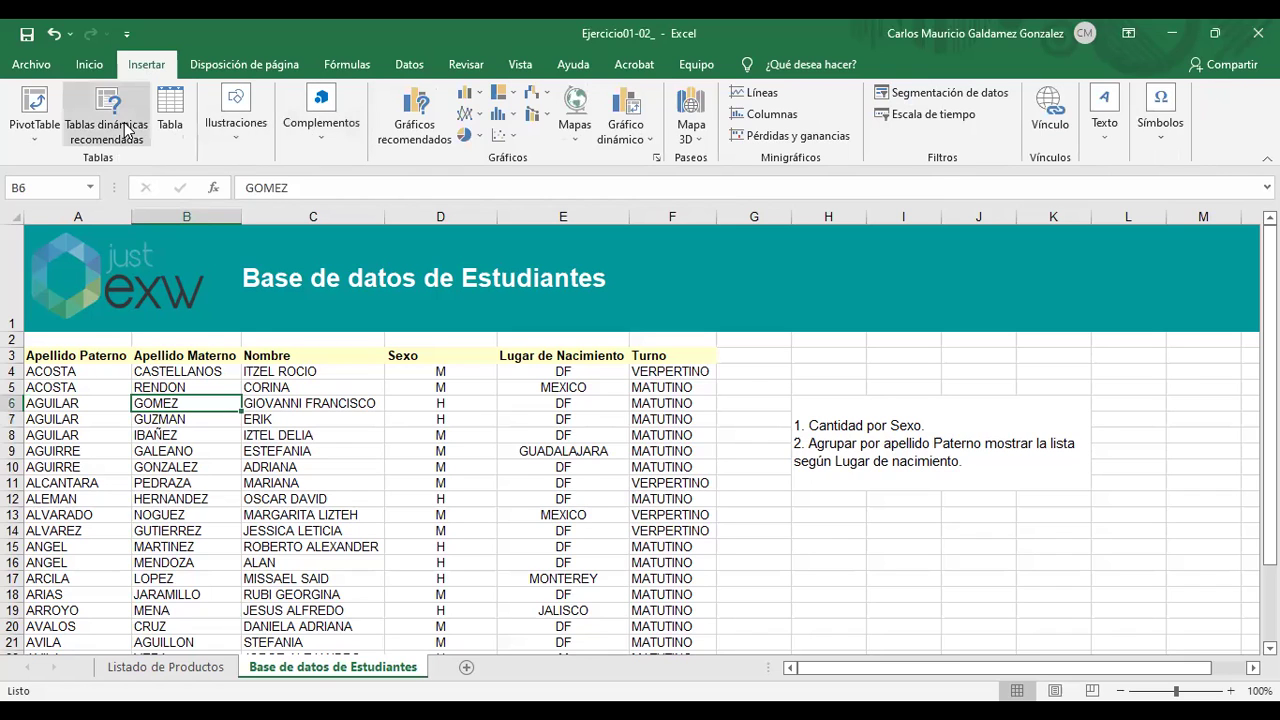
left_click(126, 131)
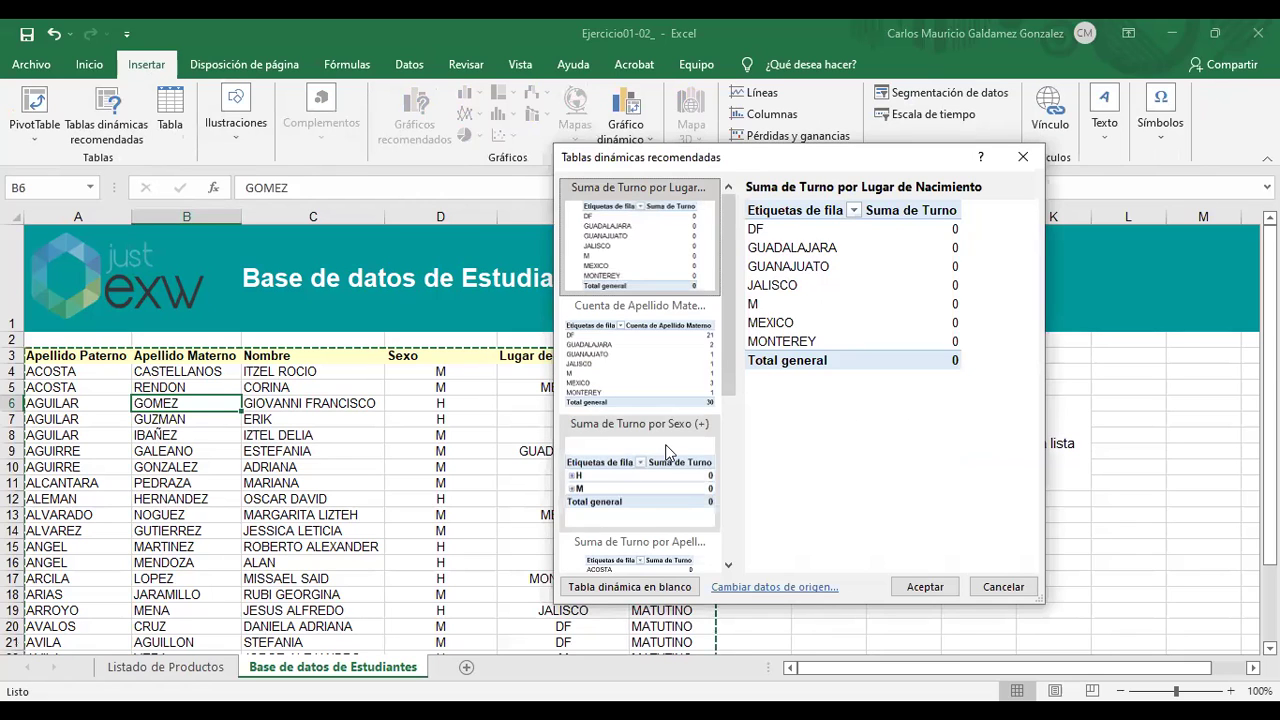
scroll(660, 450, "down", 3)
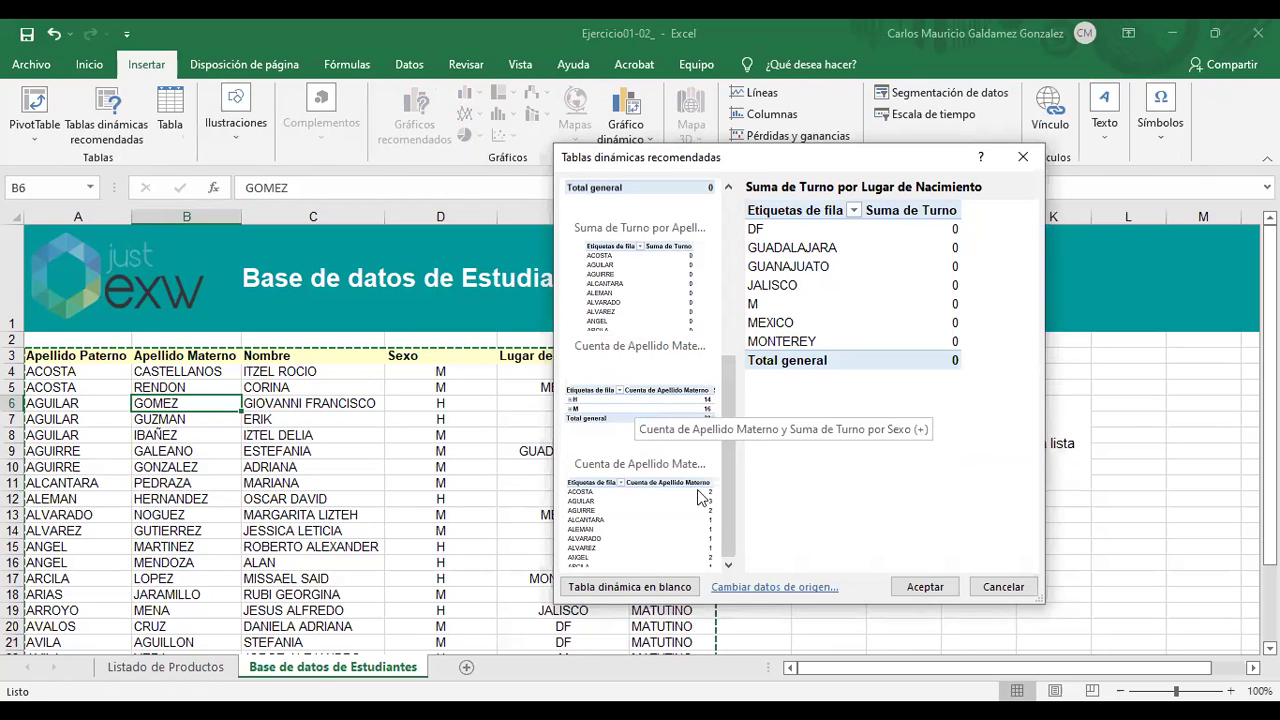
left_click(632, 590)
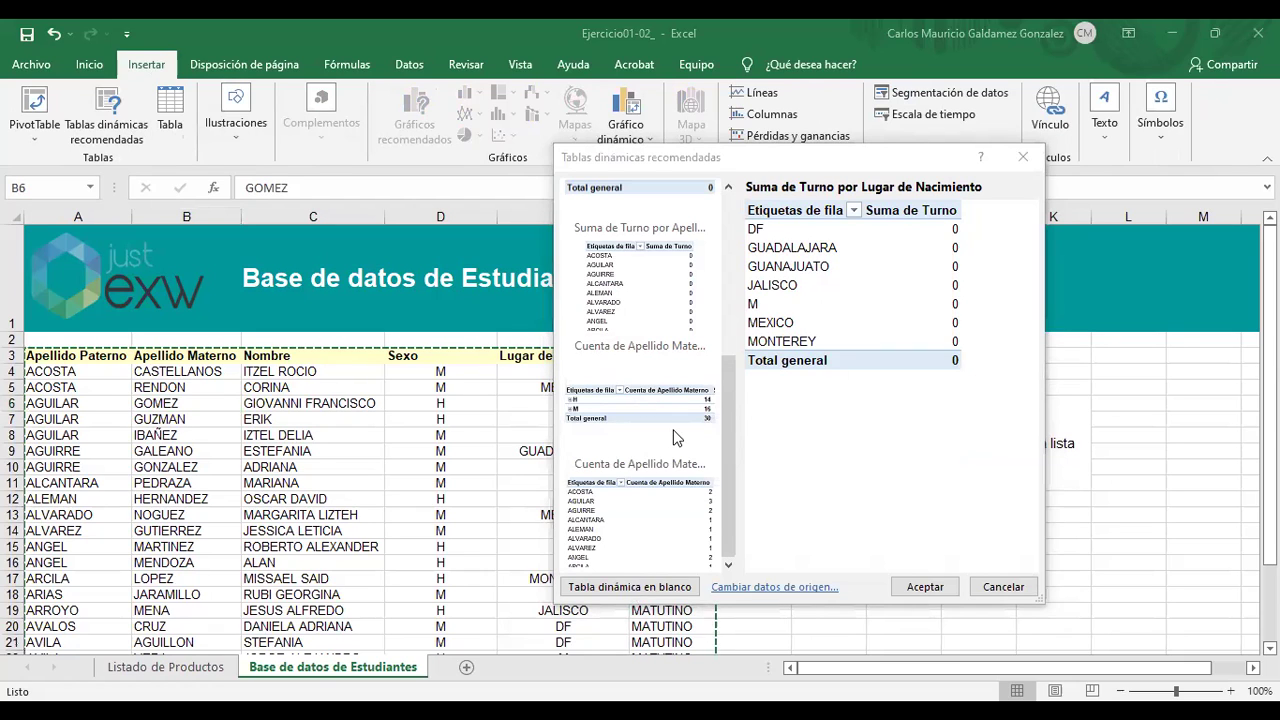
left_click(645, 587)
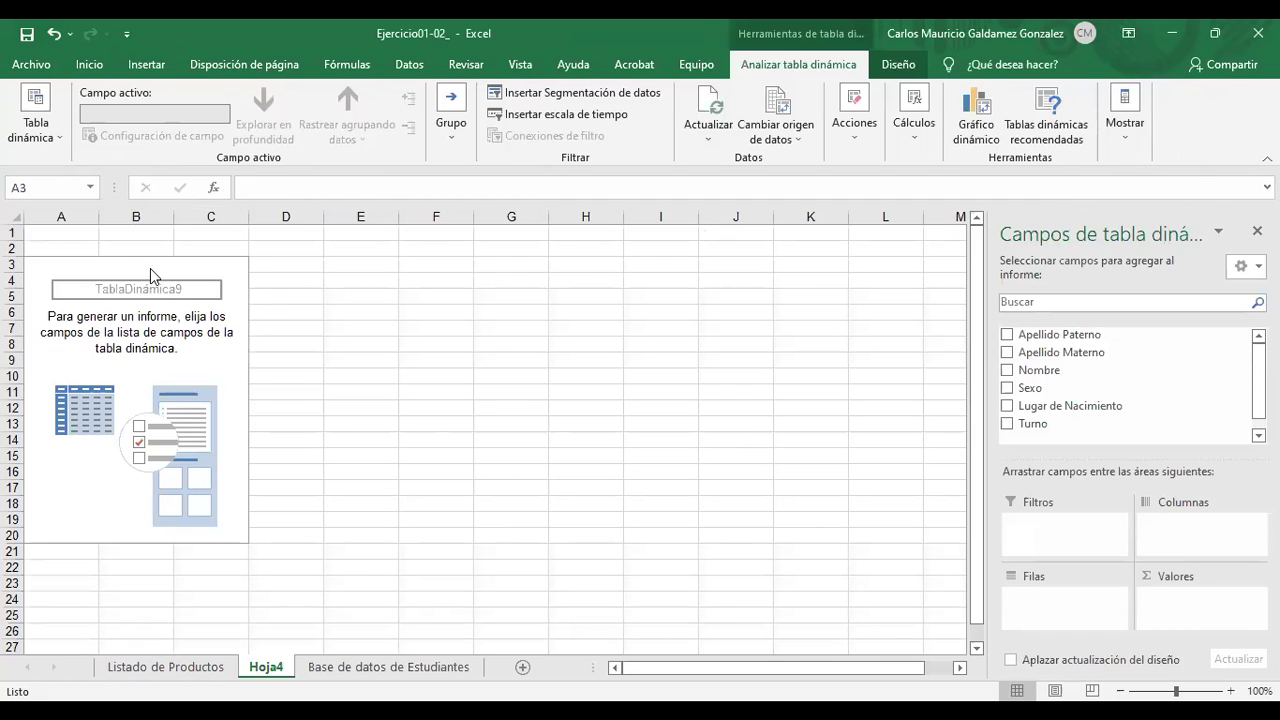
Add Sexo and Apellido Paterno as pivot table rows and check the surnames grouped under H and M.
left_click(1007, 389)
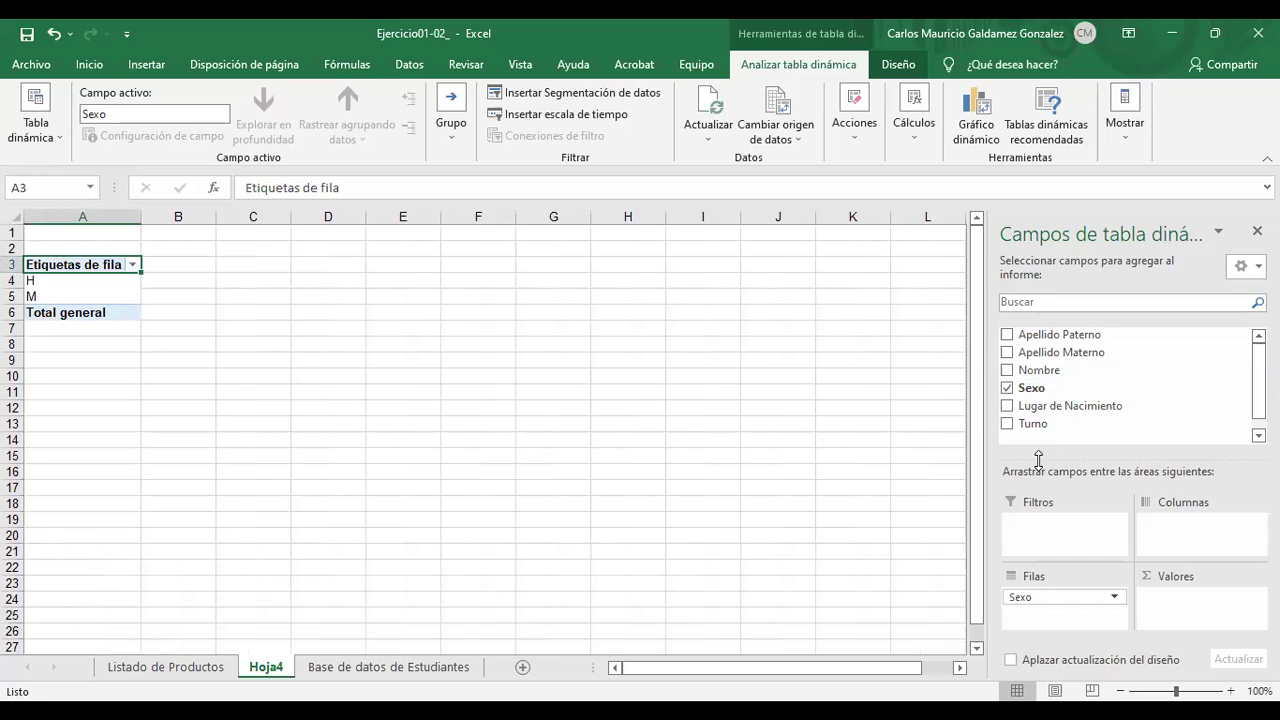
left_click(1006, 340)
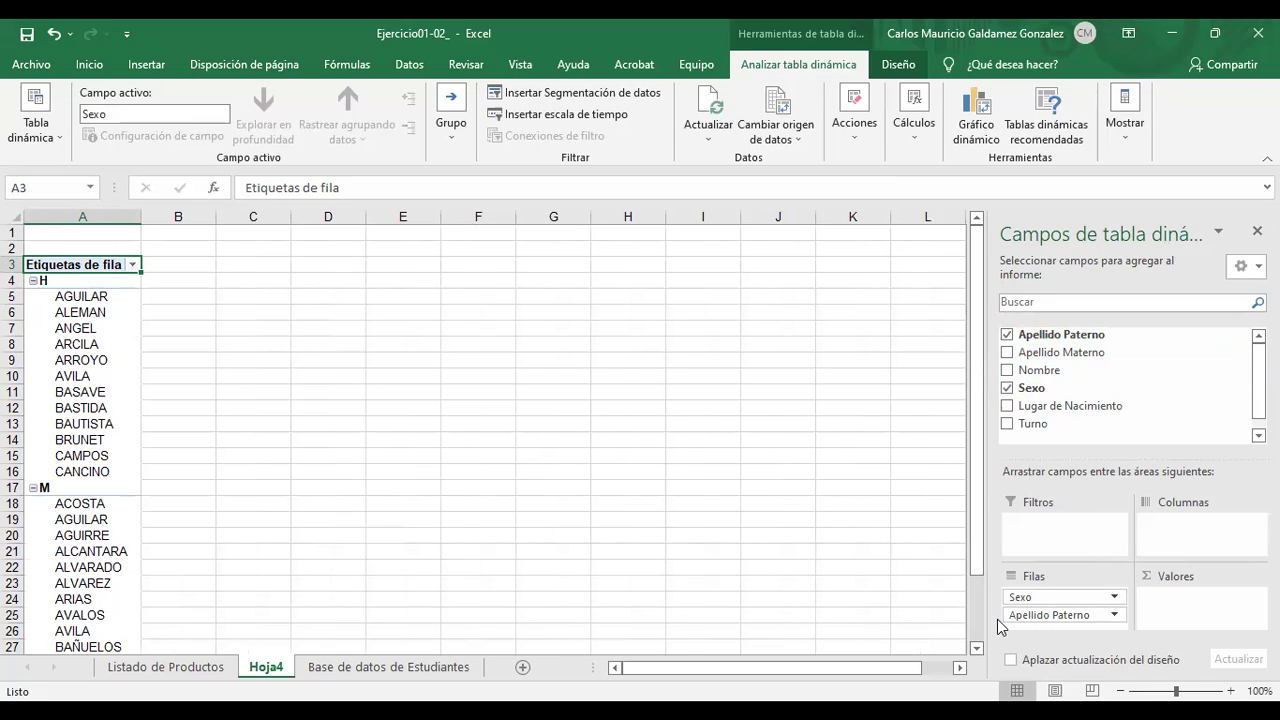
scroll(117, 438, "down", 2)
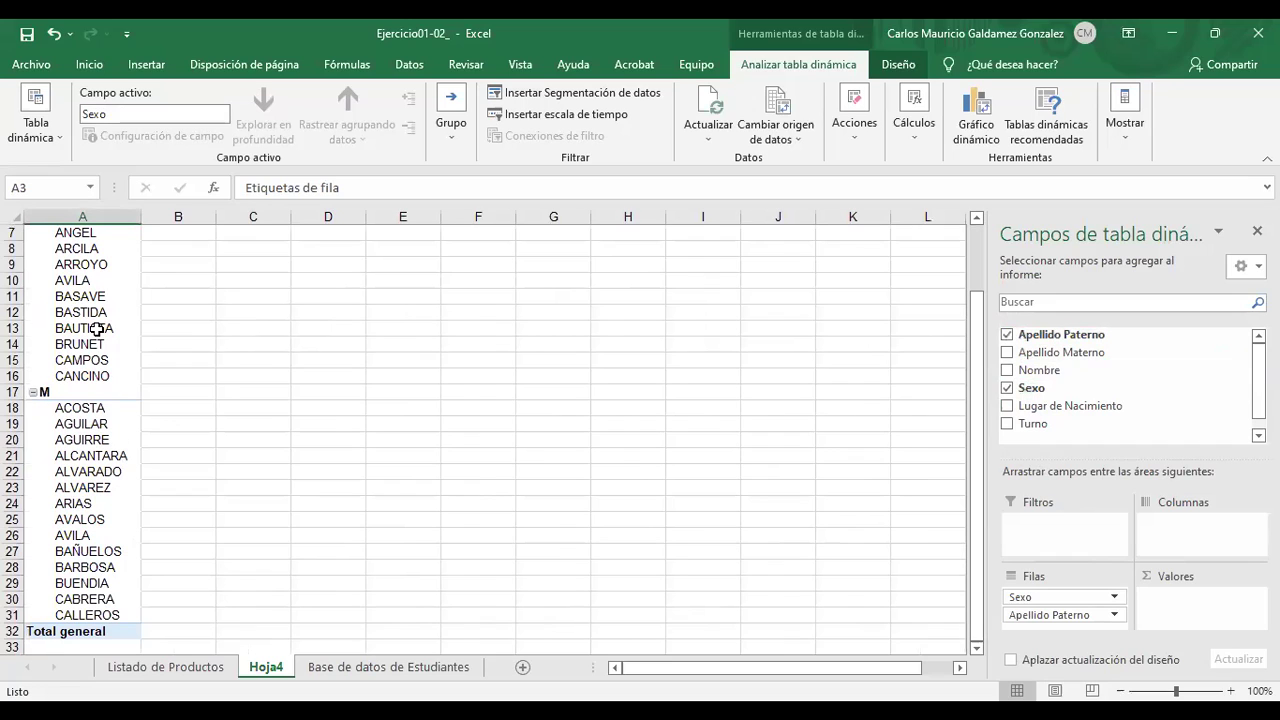
scroll(97, 328, "up", 2)
left_click(96, 297)
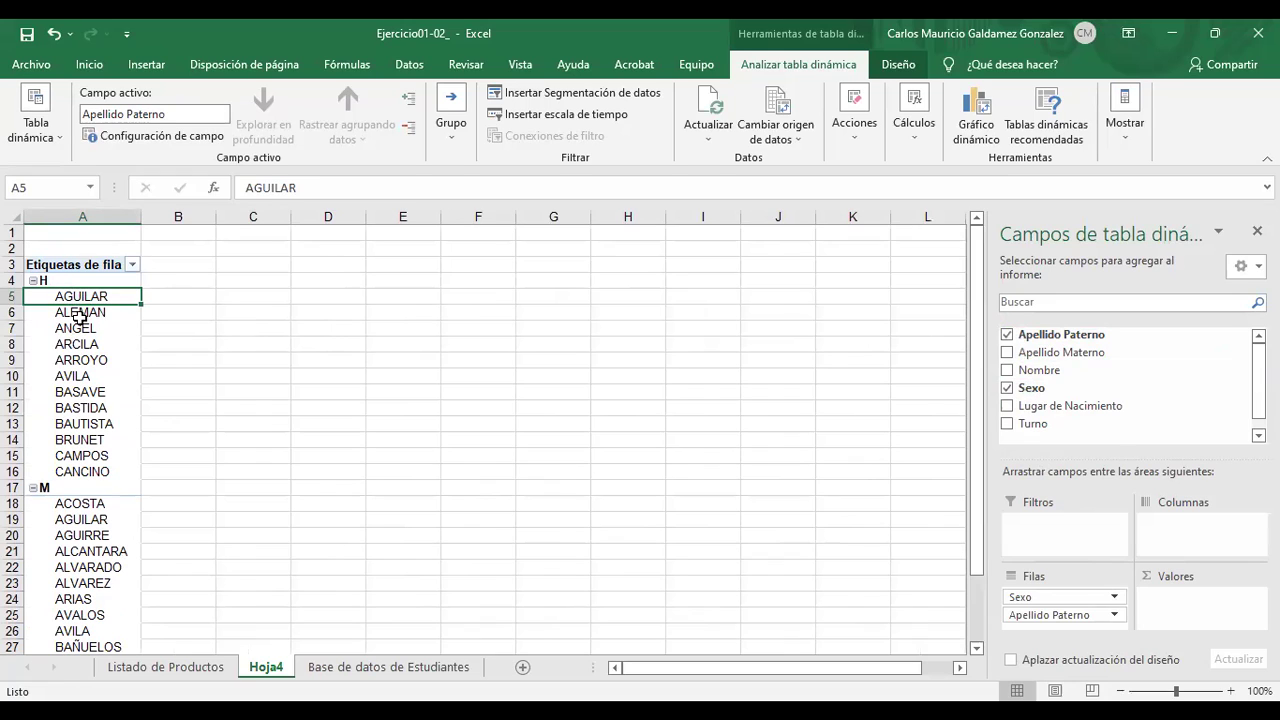
left_click(67, 503)
left_click(343, 675)
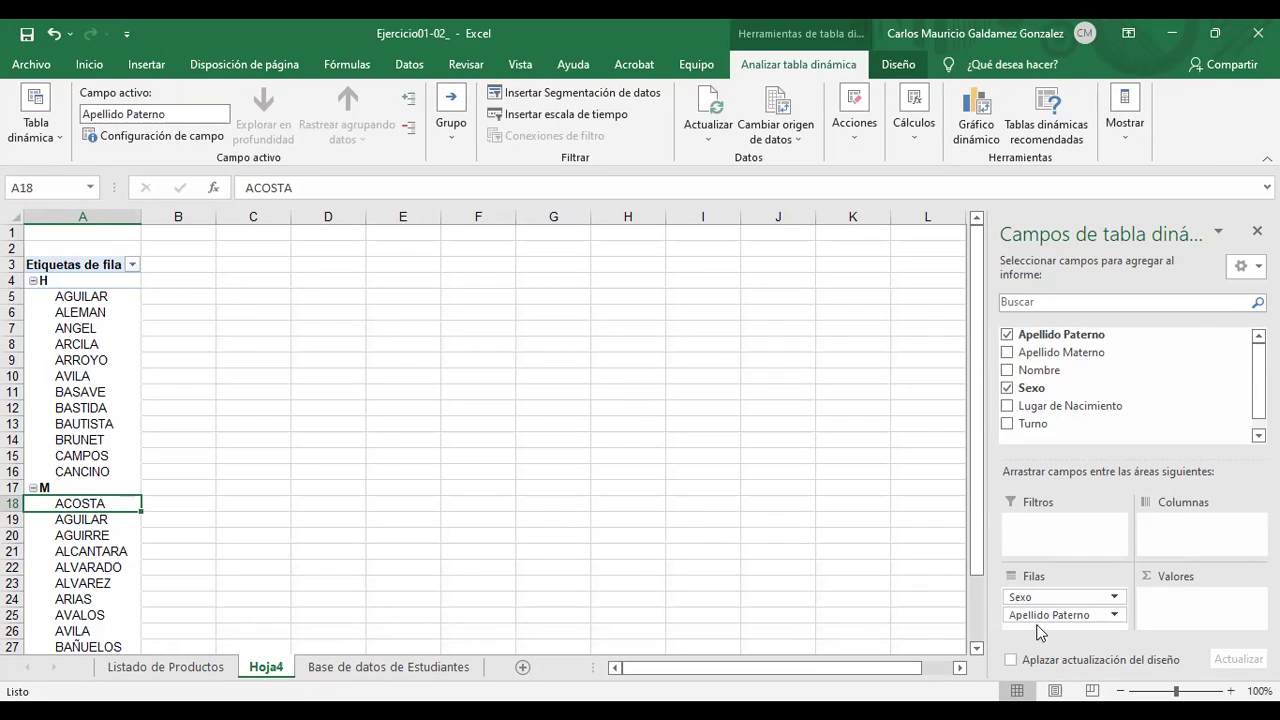
Move Apellido Paterno from the pivot table's rows to its columns, and from there to its values to count students per Sexo.
left_click_drag(1032, 616, 1164, 531)
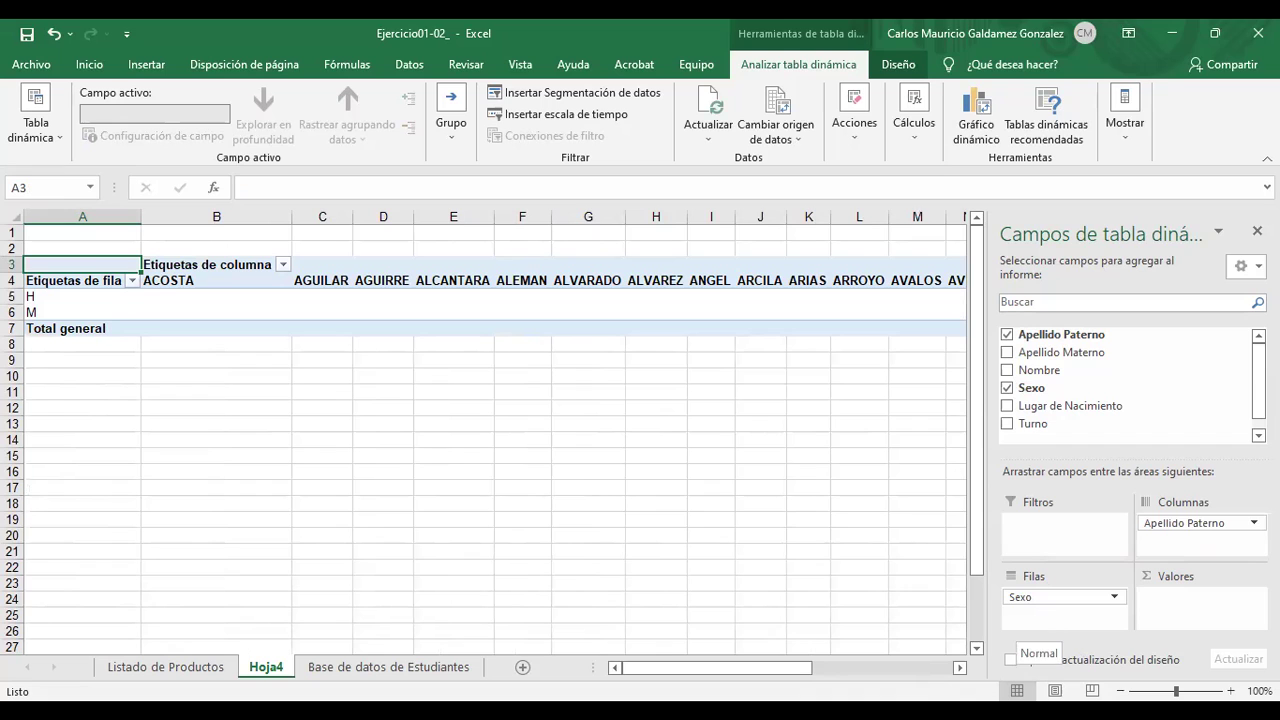
left_click_drag(655, 670, 552, 680)
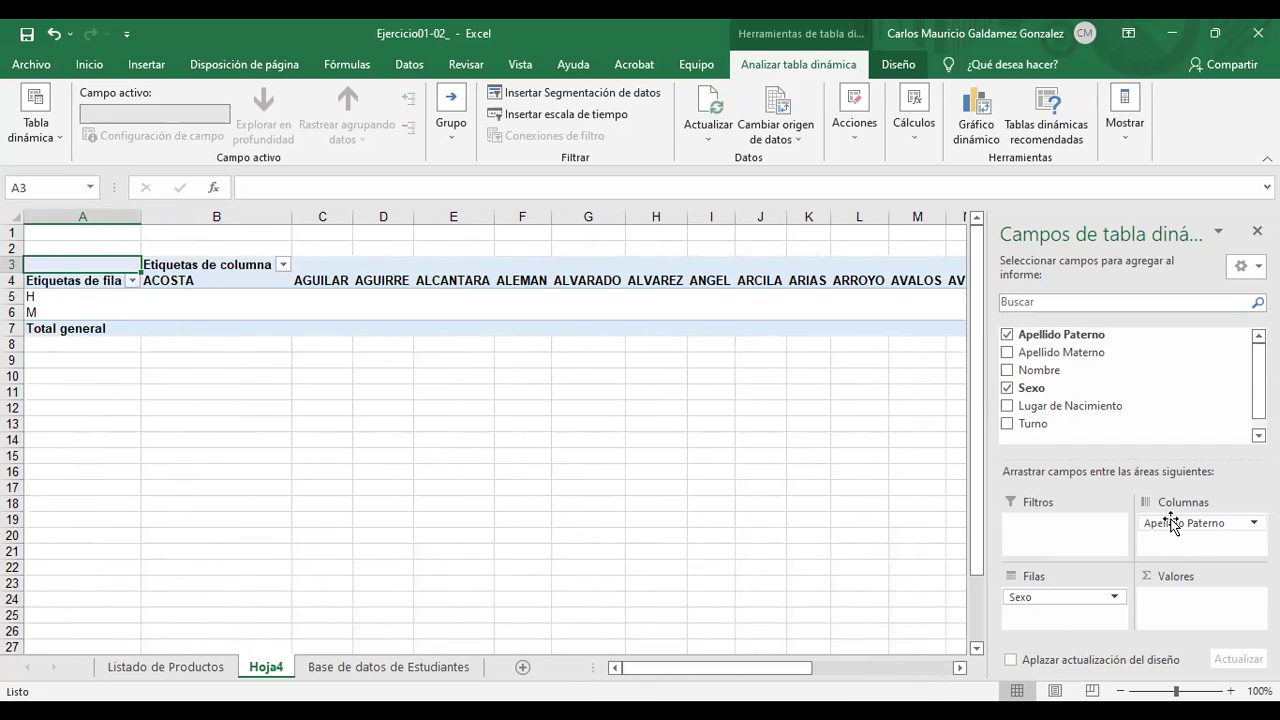
left_click_drag(1170, 523, 1183, 600)
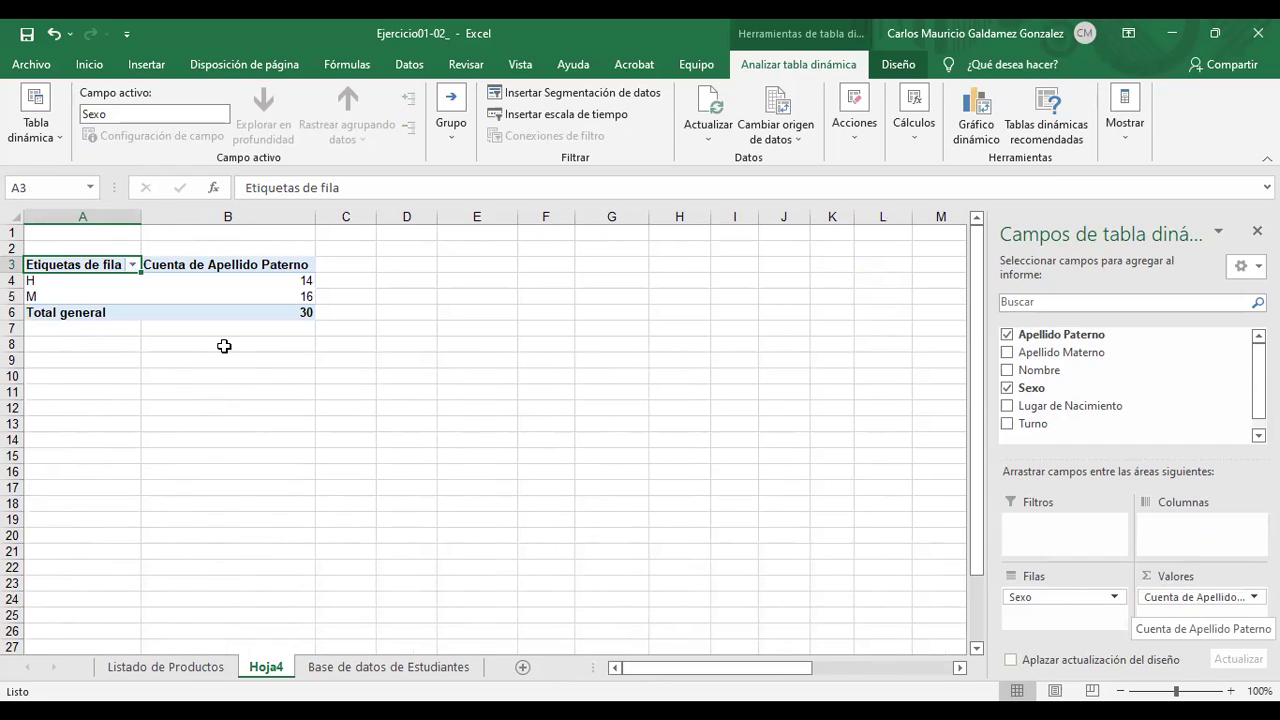
Examine the Apellido Paterno counts for H and M in the enlarged pivot table.
scroll(218, 410, "up", 3)
scroll(217, 417, "up", 1)
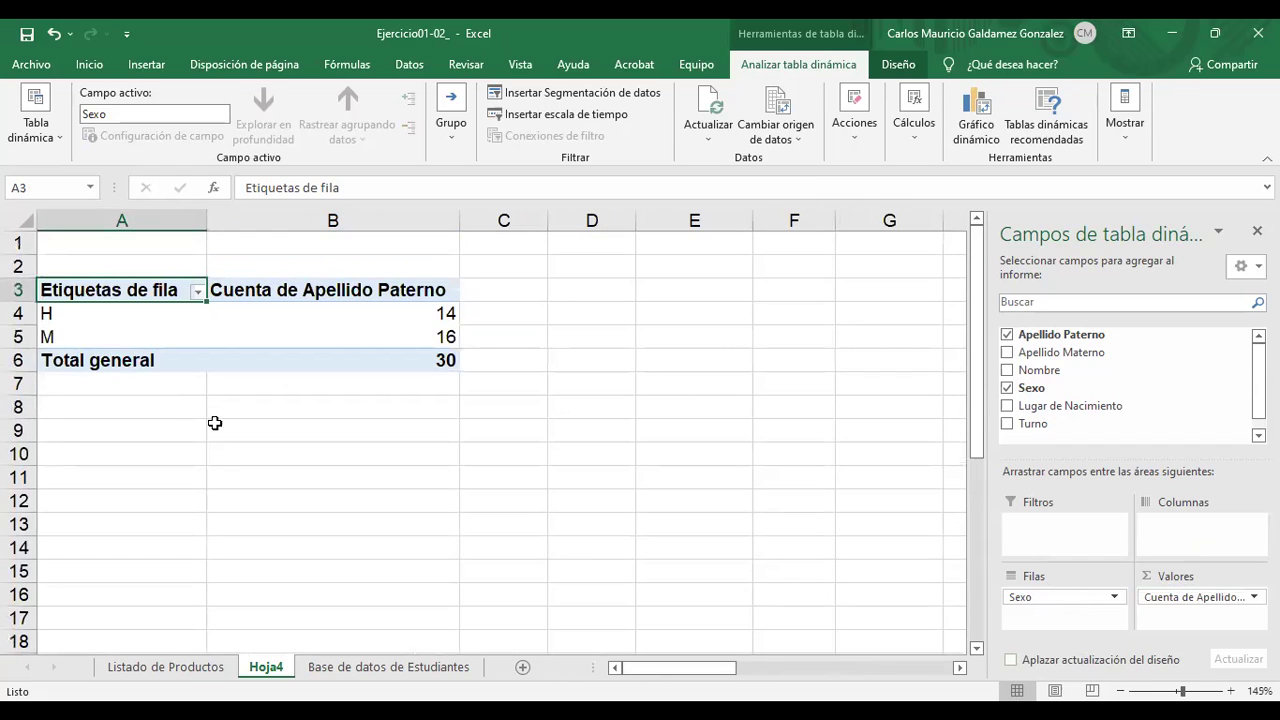
left_click(113, 319)
left_click(104, 321)
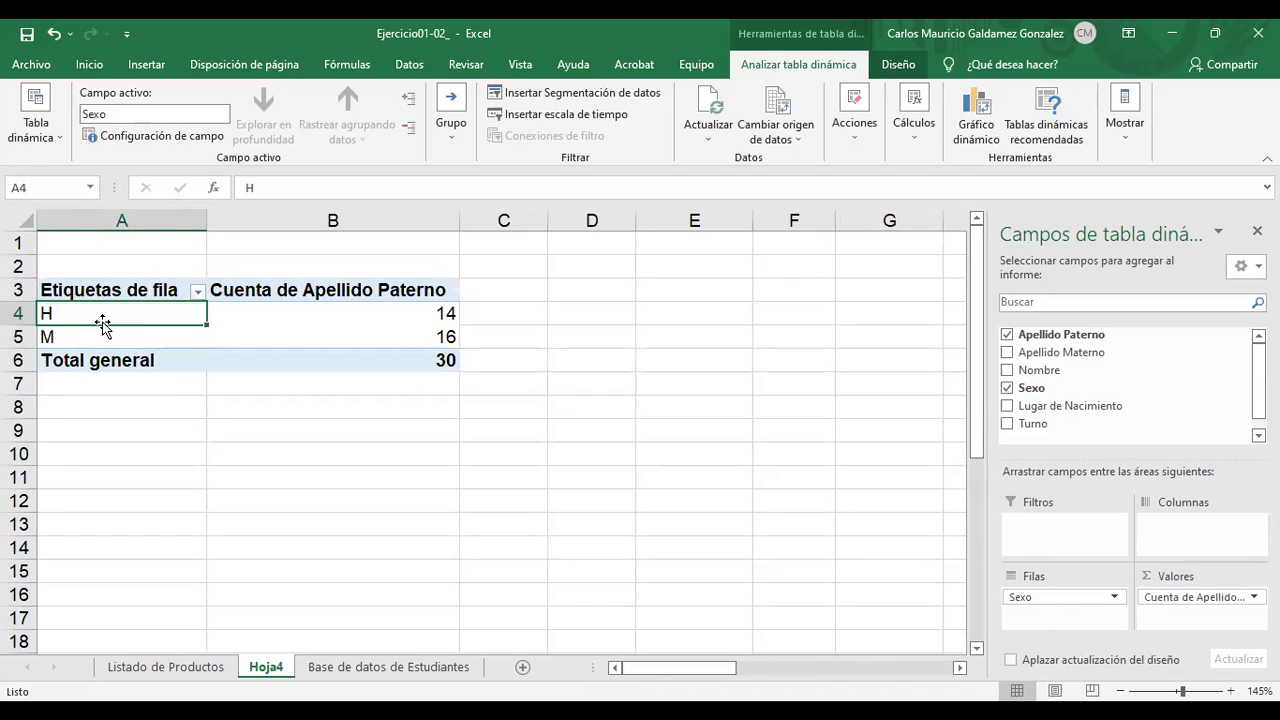
left_click(263, 316)
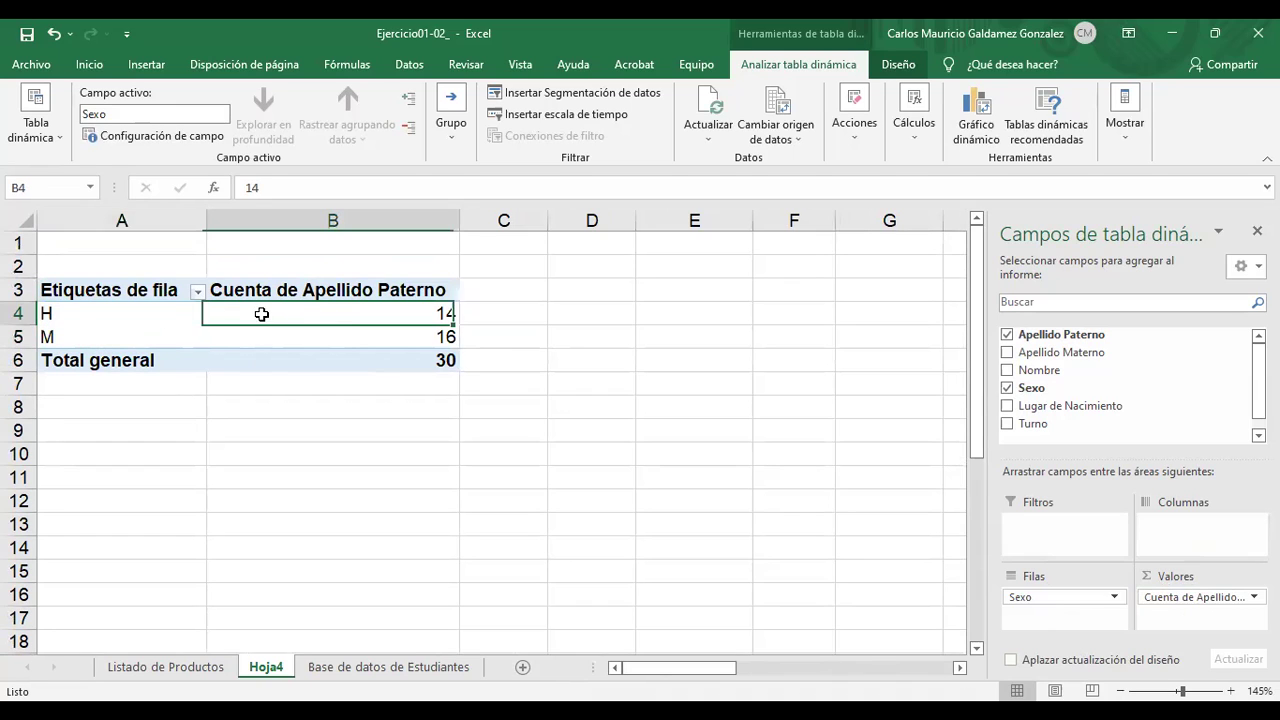
left_click_drag(209, 310, 132, 314)
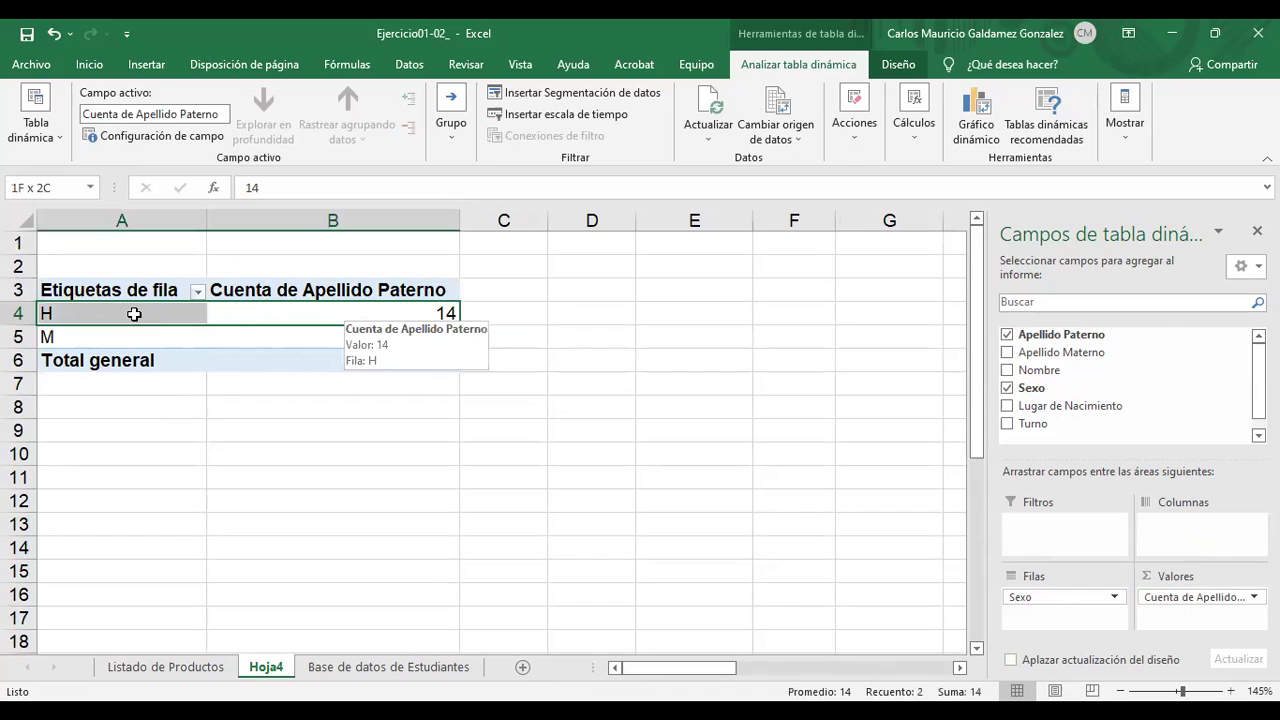
left_click(132, 314)
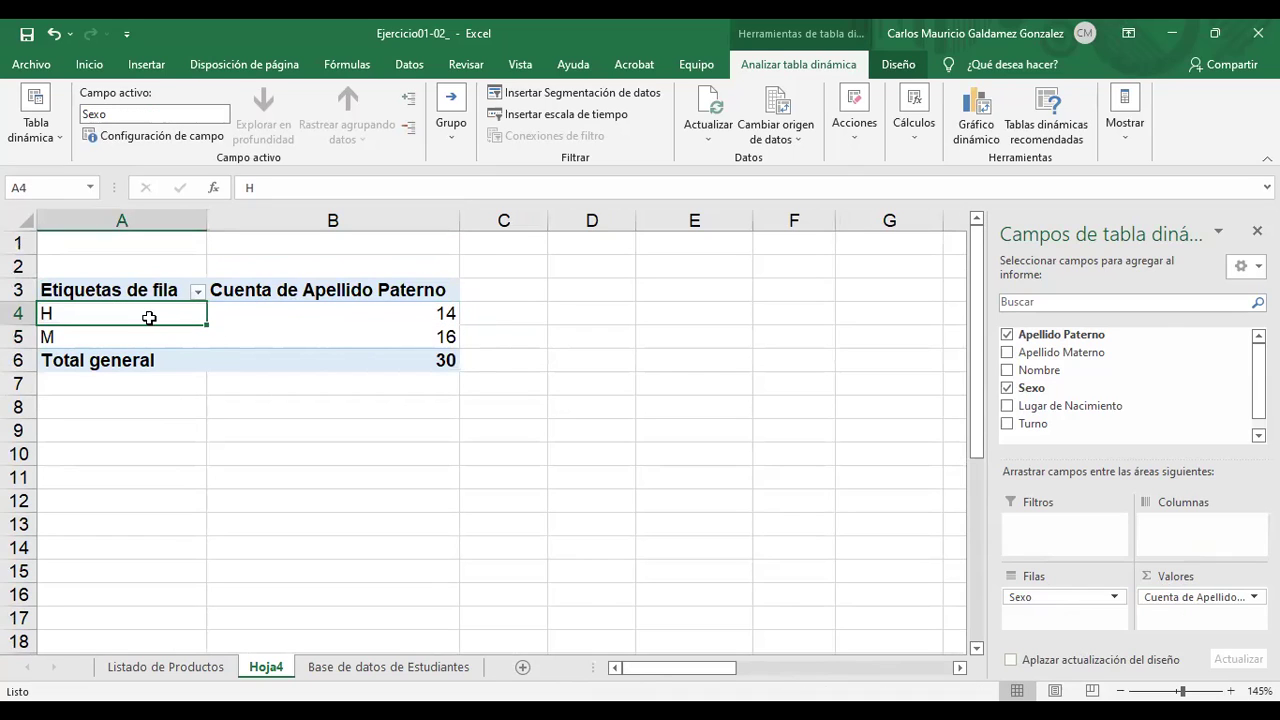
mouse_move(338, 333)
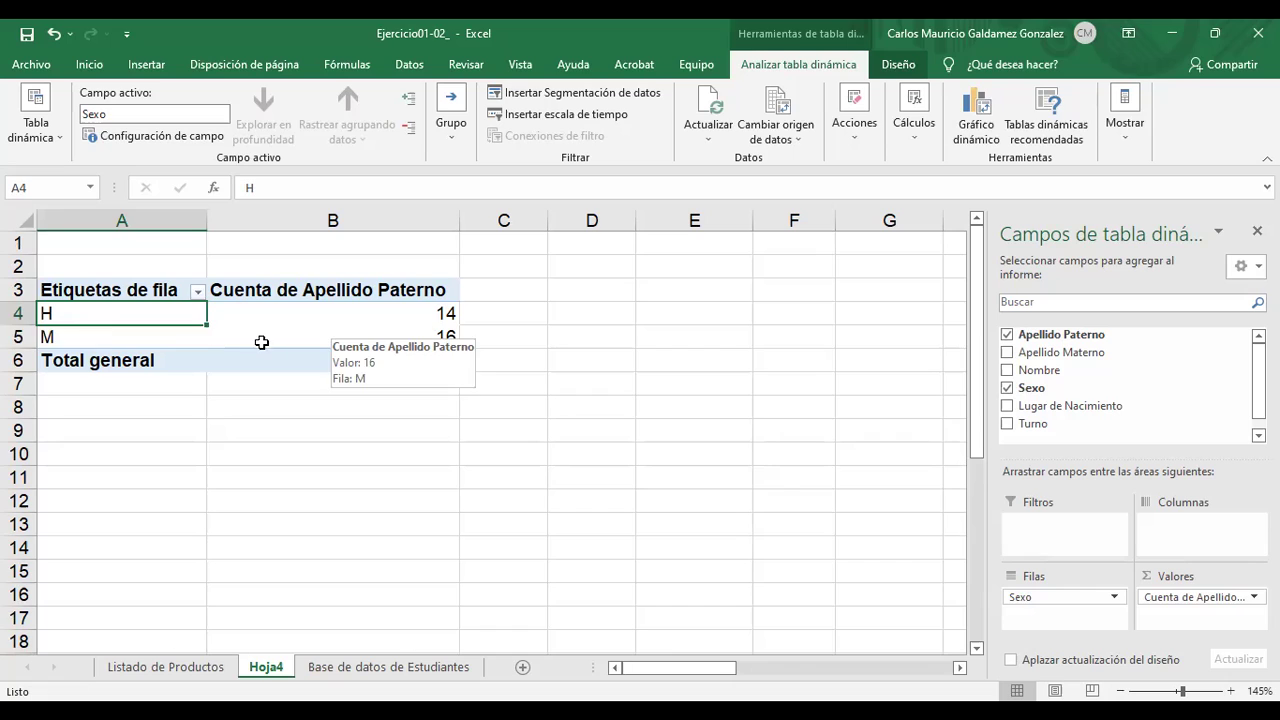
key("Down")
left_click_drag(131, 331, 262, 338)
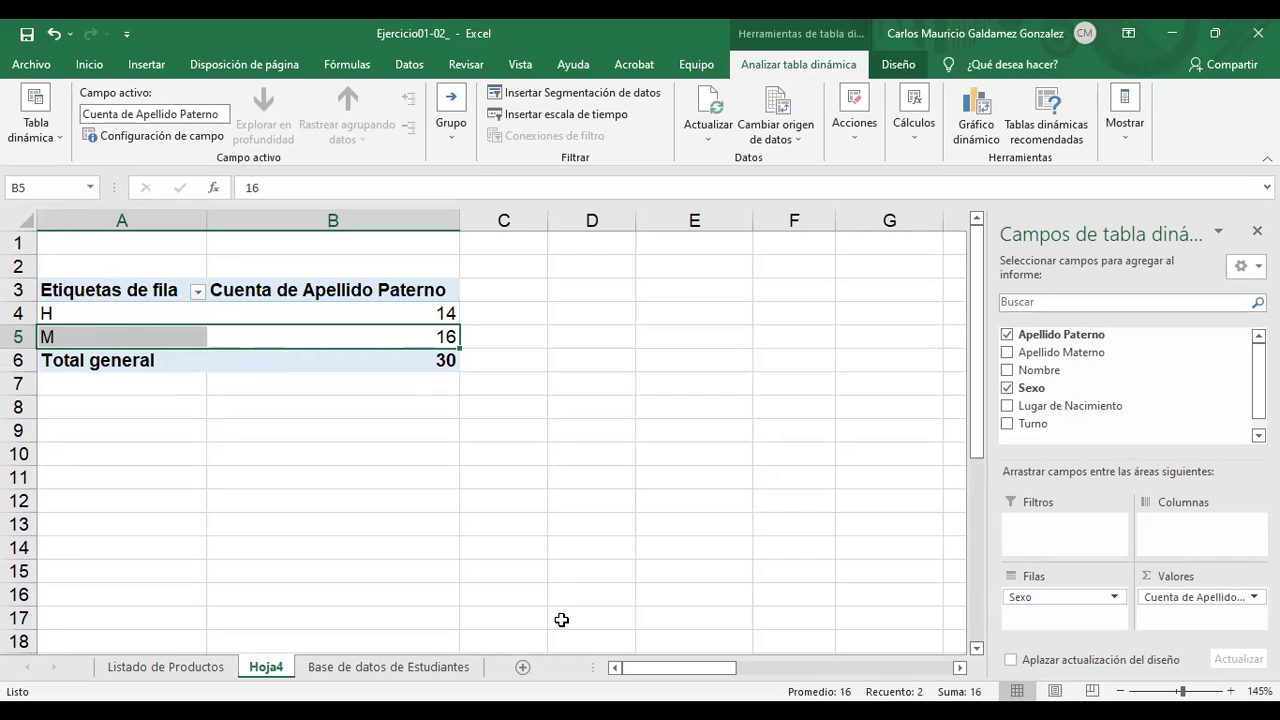
left_click(254, 315)
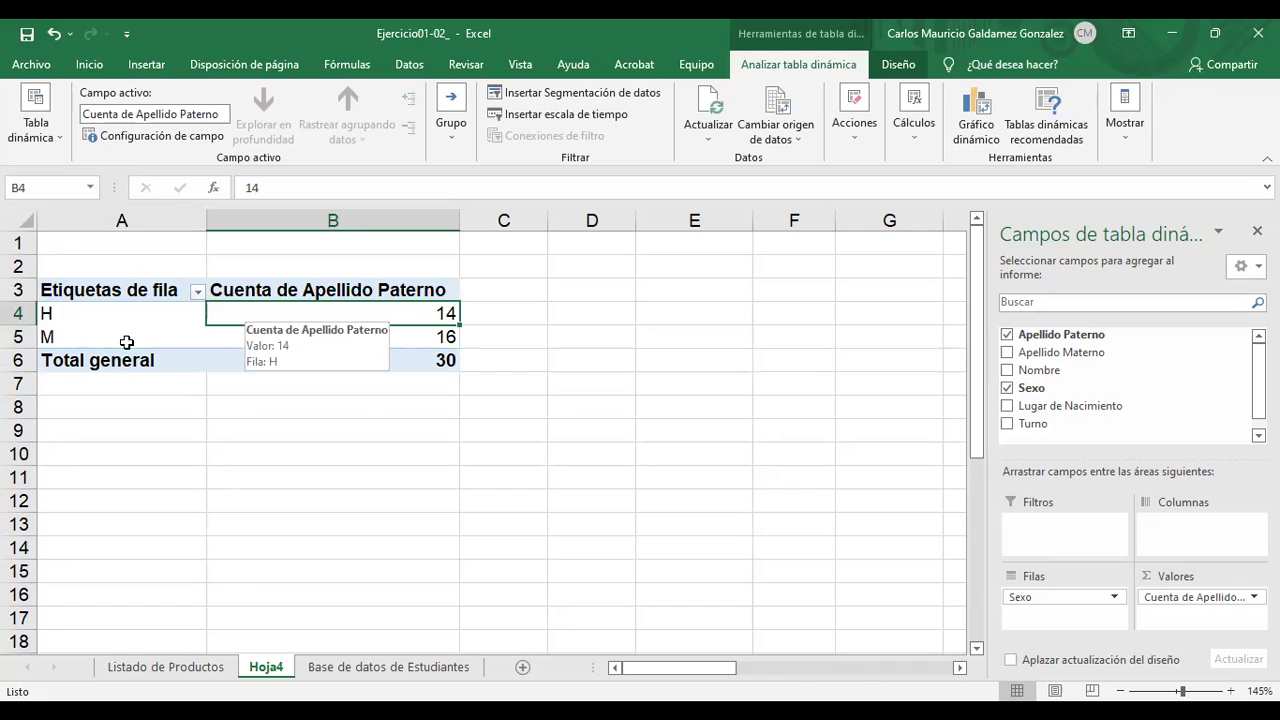
left_click(276, 335)
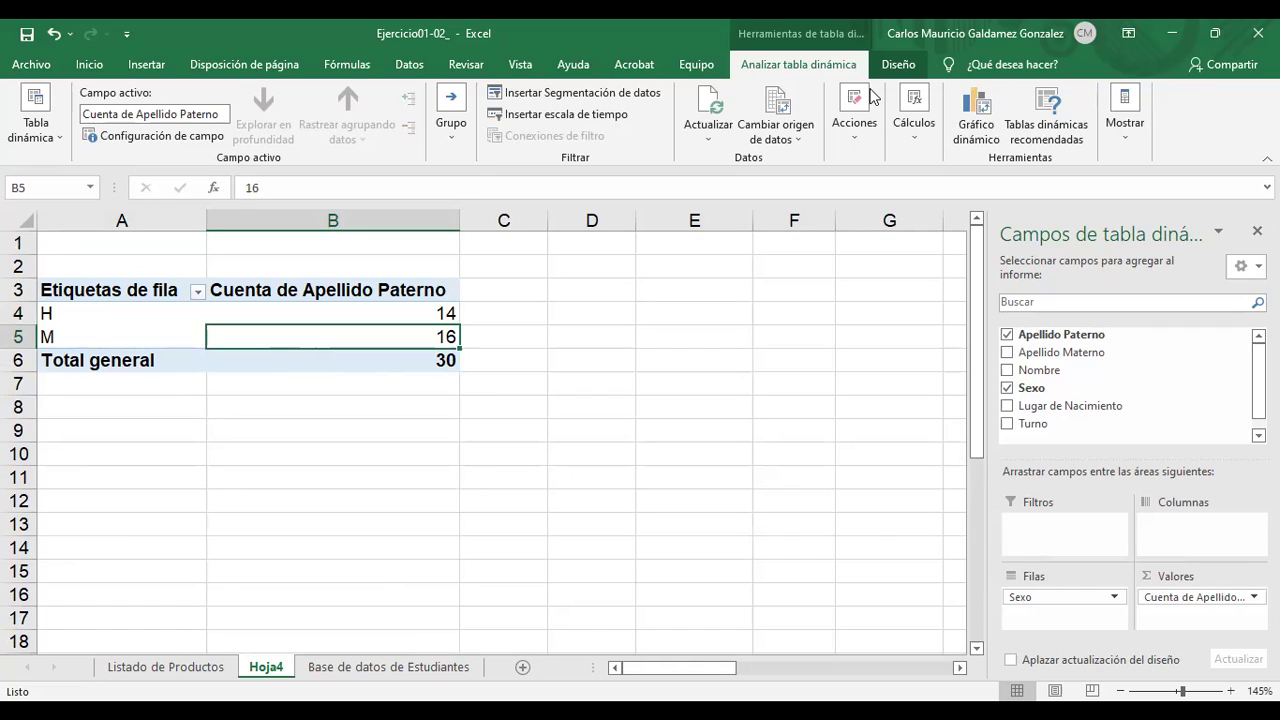
Move the Sexo field from the pivot table's rows to its columns.
left_click(1006, 603)
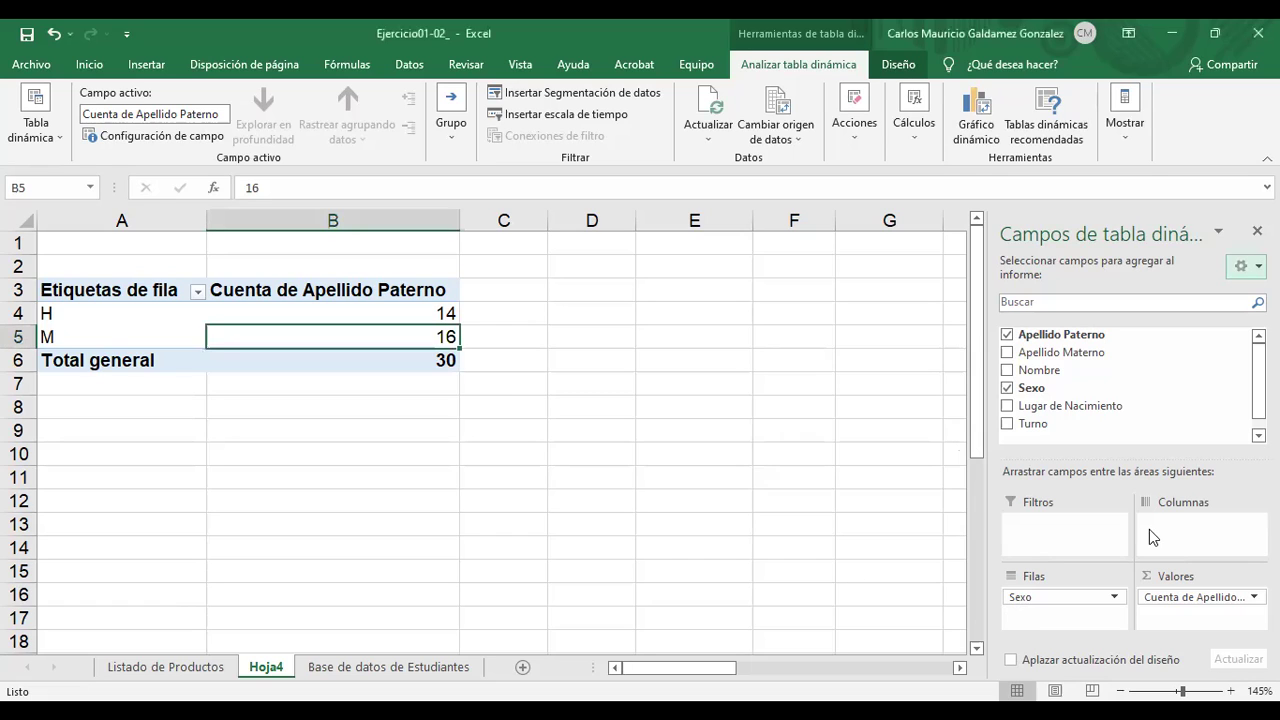
left_click_drag(1049, 597, 1172, 539)
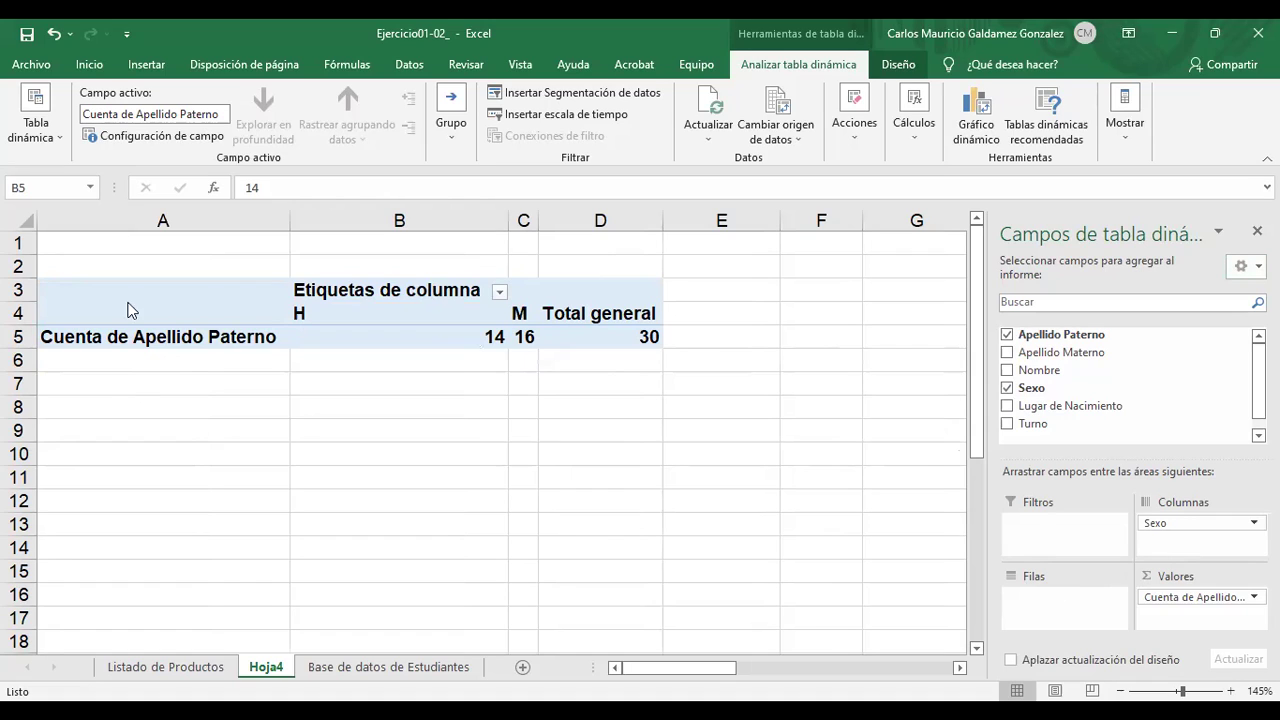
left_click(435, 334)
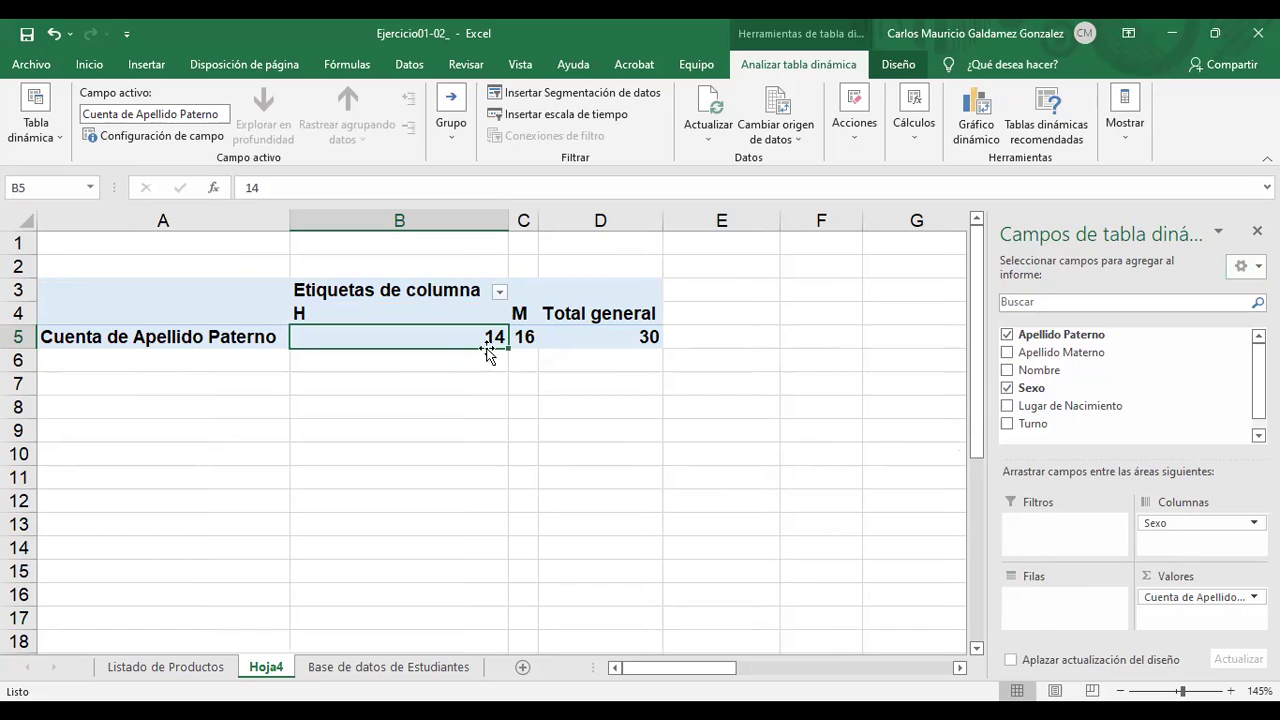
Center the H and M headings and their counts in cells B4:C5.
left_click(377, 317)
left_click_drag(503, 345, 518, 334)
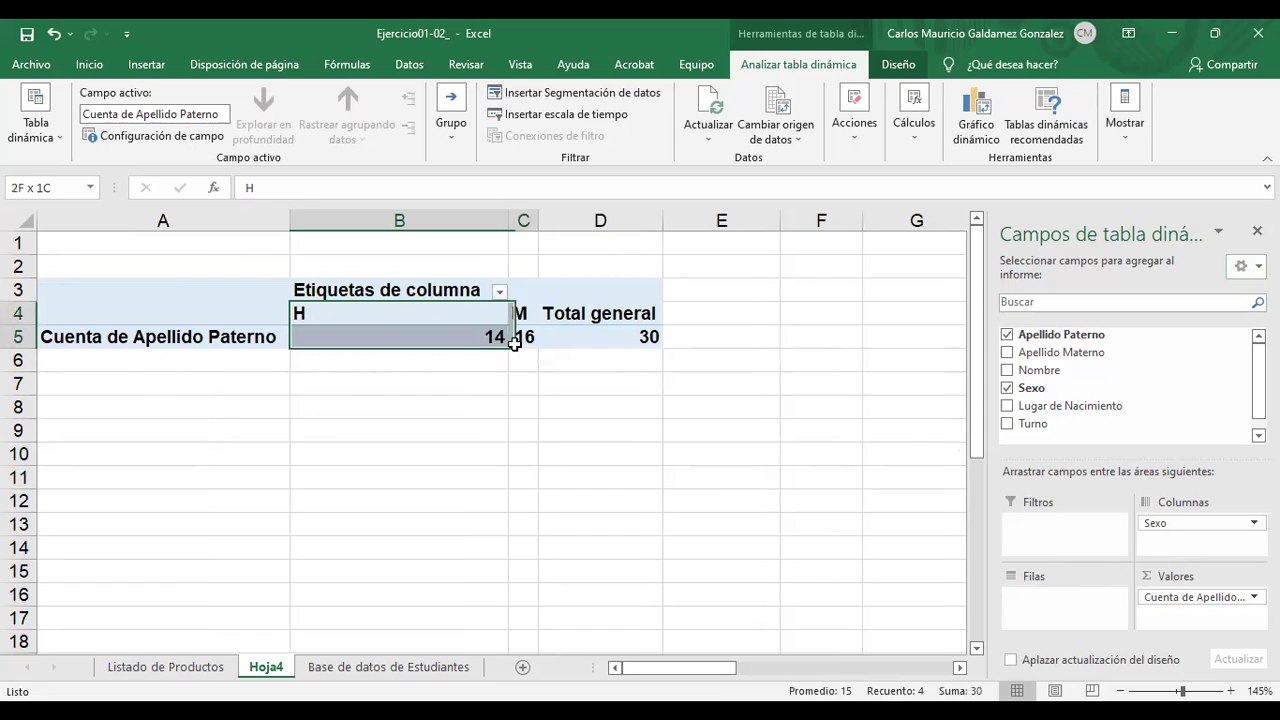
left_click(89, 64)
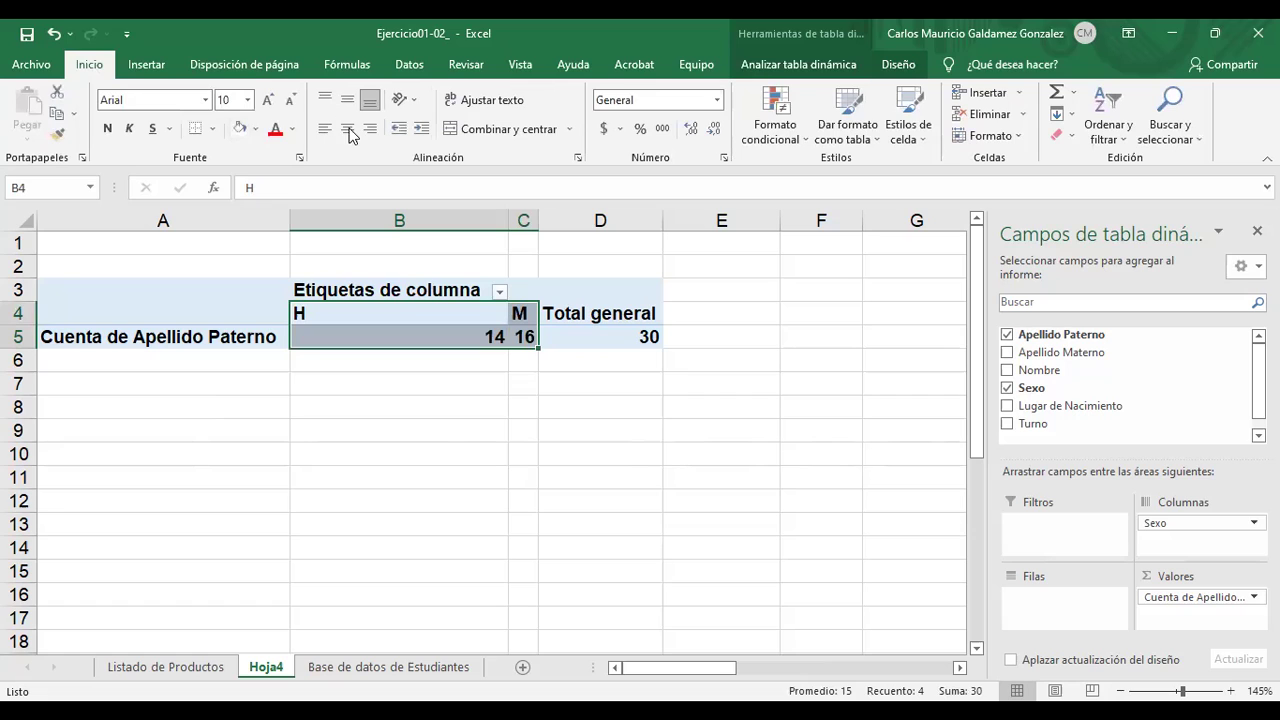
left_click(347, 128)
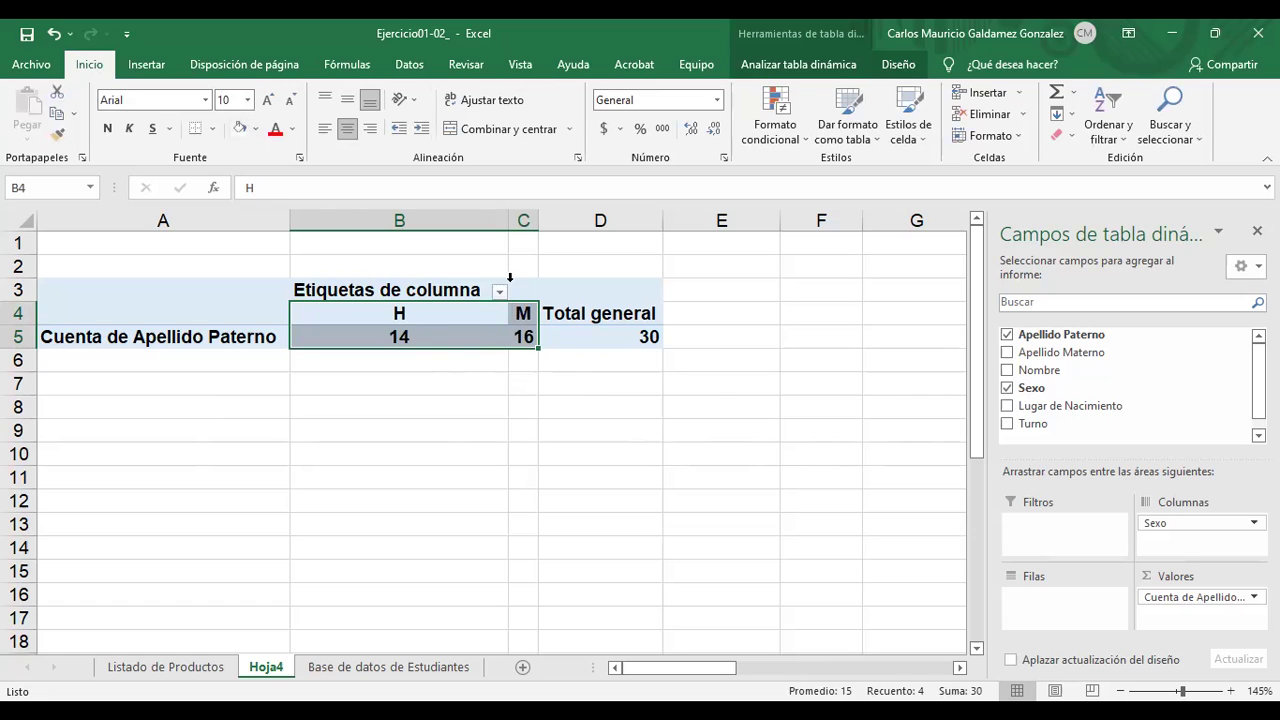
Narrow column B and adjust column C so the H and M headings and counts have similar widths.
left_click_drag(507, 223, 438, 222)
left_click(343, 333)
left_click_drag(180, 336, 469, 306)
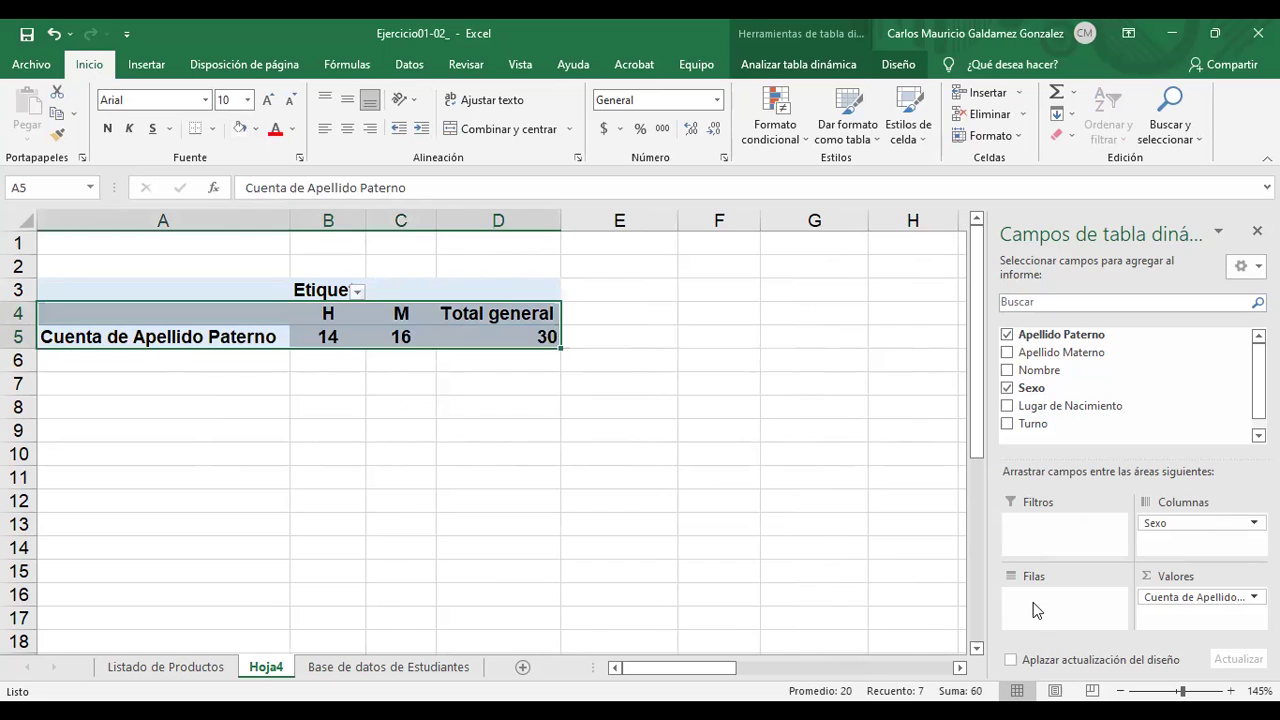
Move the Sexo field from the pivot table's columns back to its rows.
left_click_drag(1150, 523, 1049, 605)
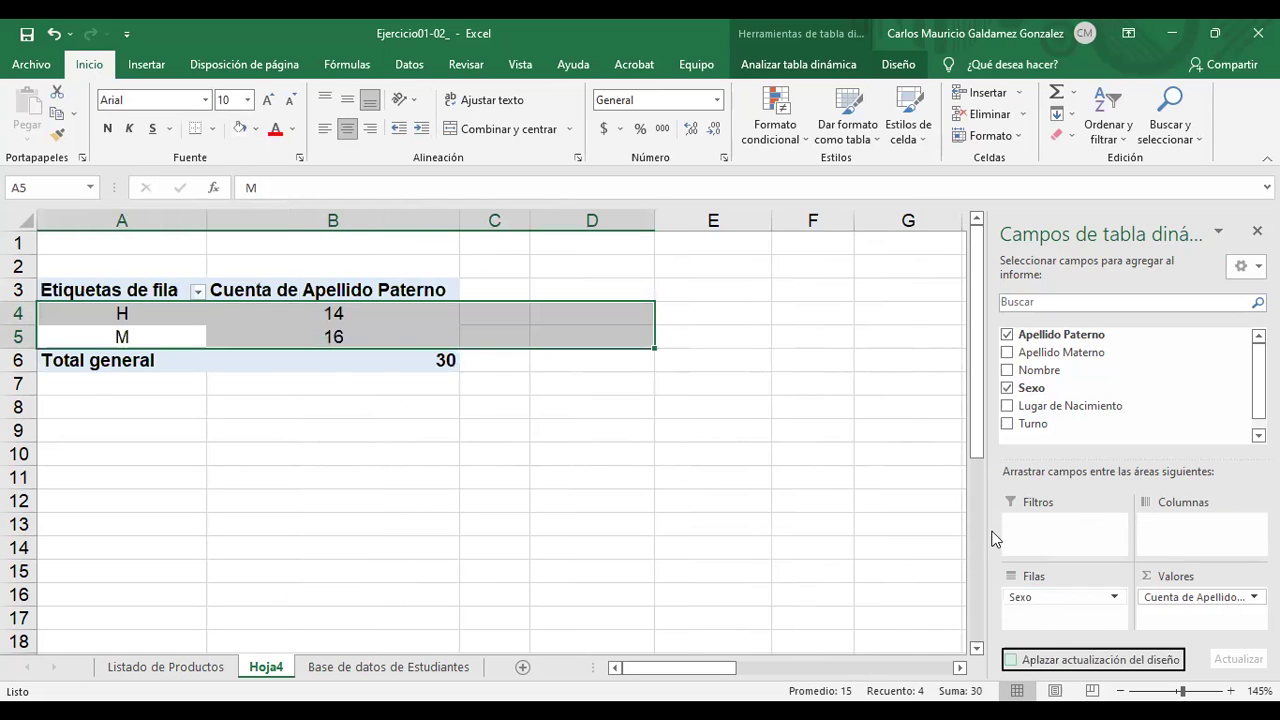
left_click(371, 362)
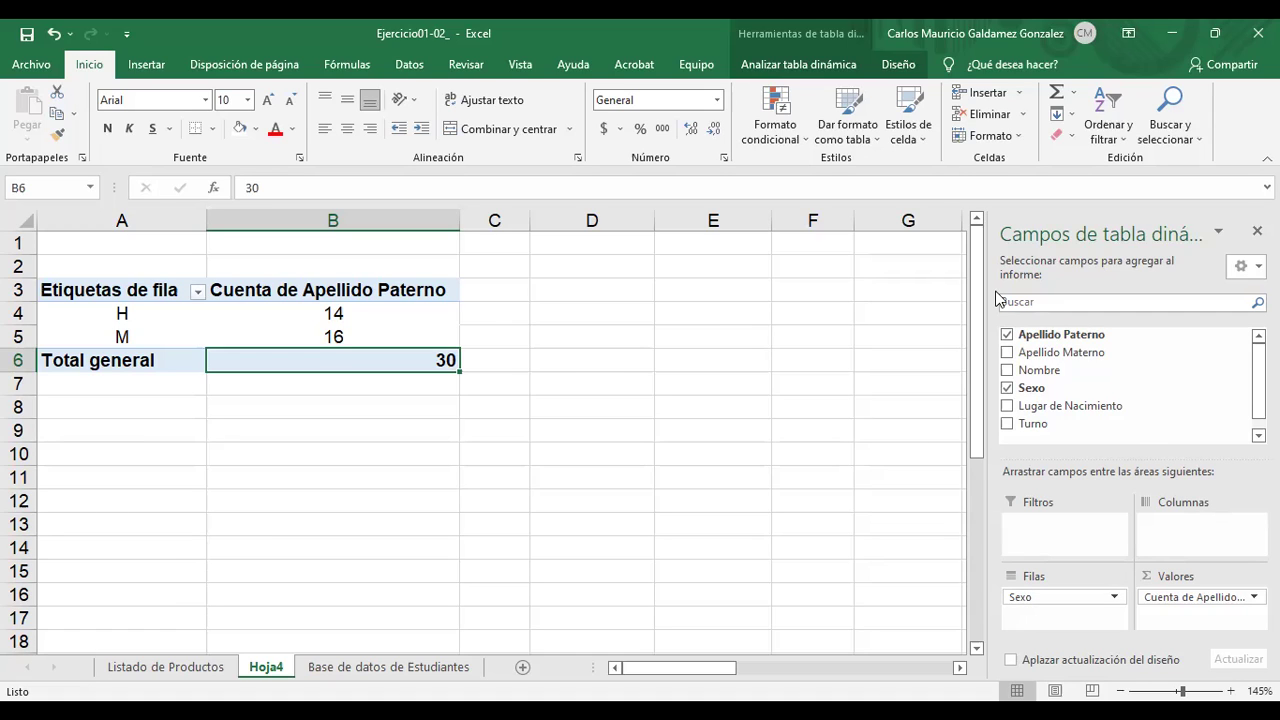
left_click(1170, 600)
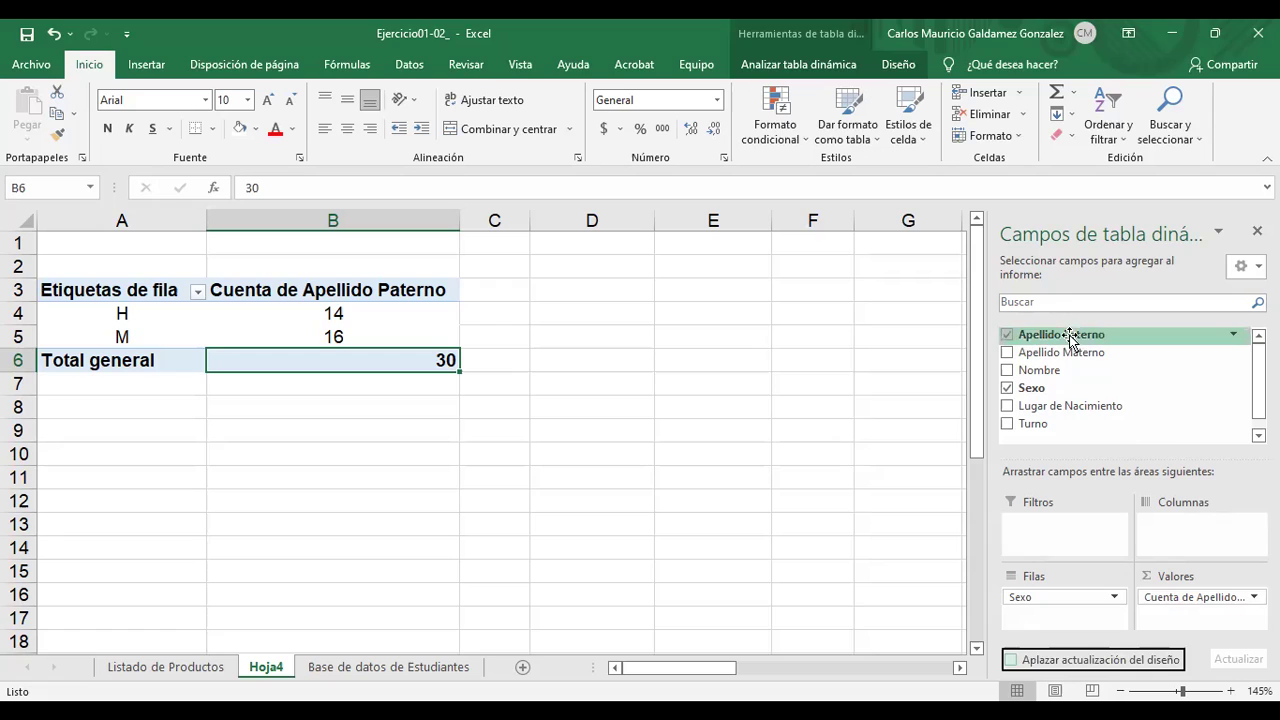
left_click(1188, 600)
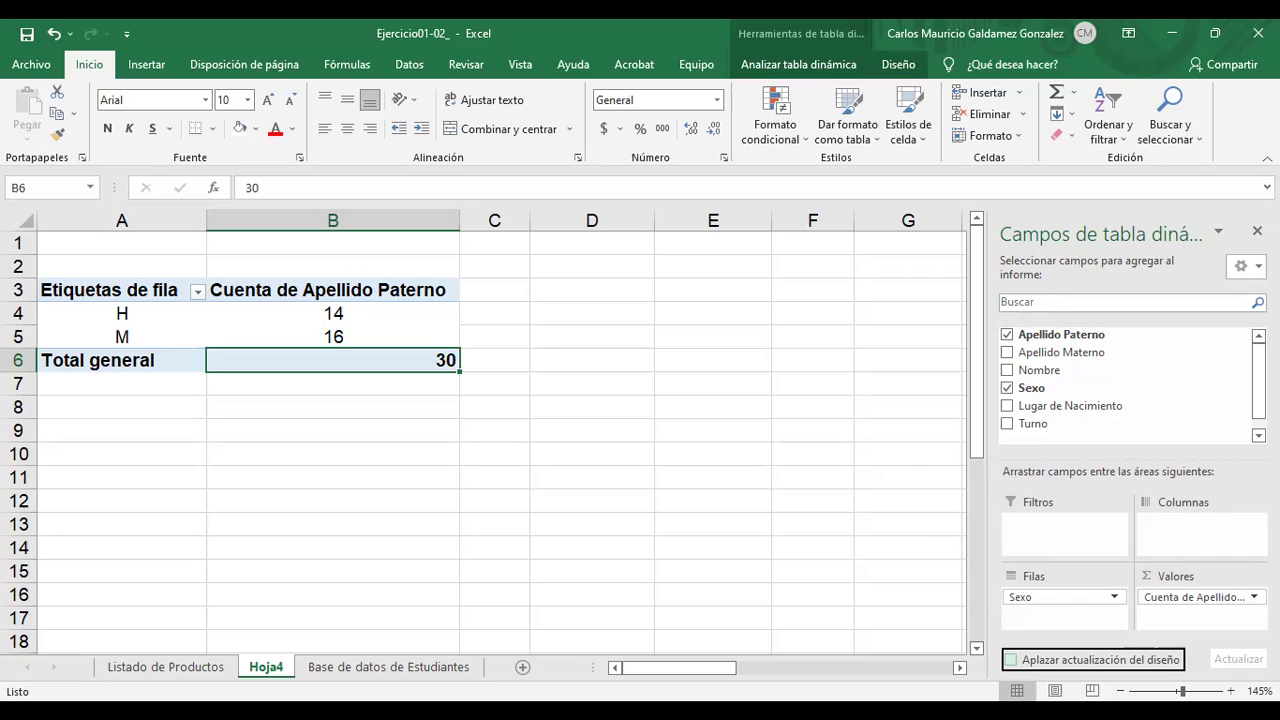
Review the second exercise instruction and create a blank pivot table on a new sheet from the Base de datos de Estudiantes data.
left_click(318, 670)
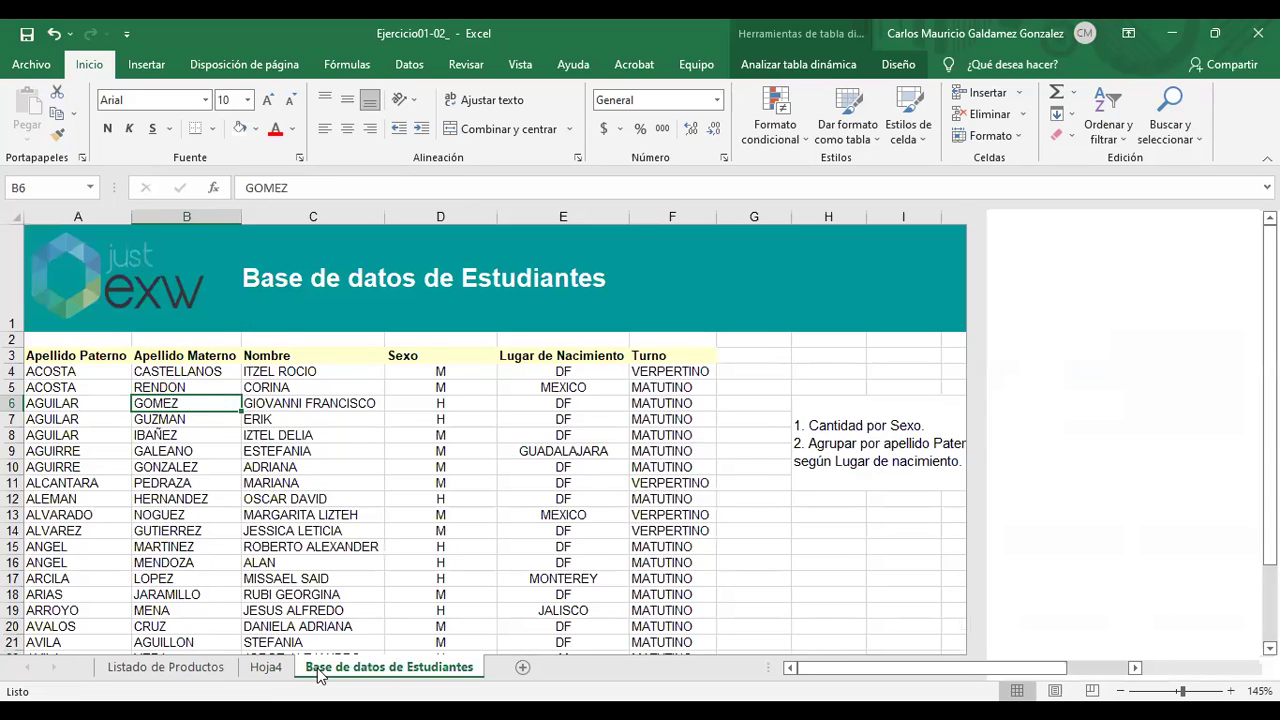
left_click(843, 461)
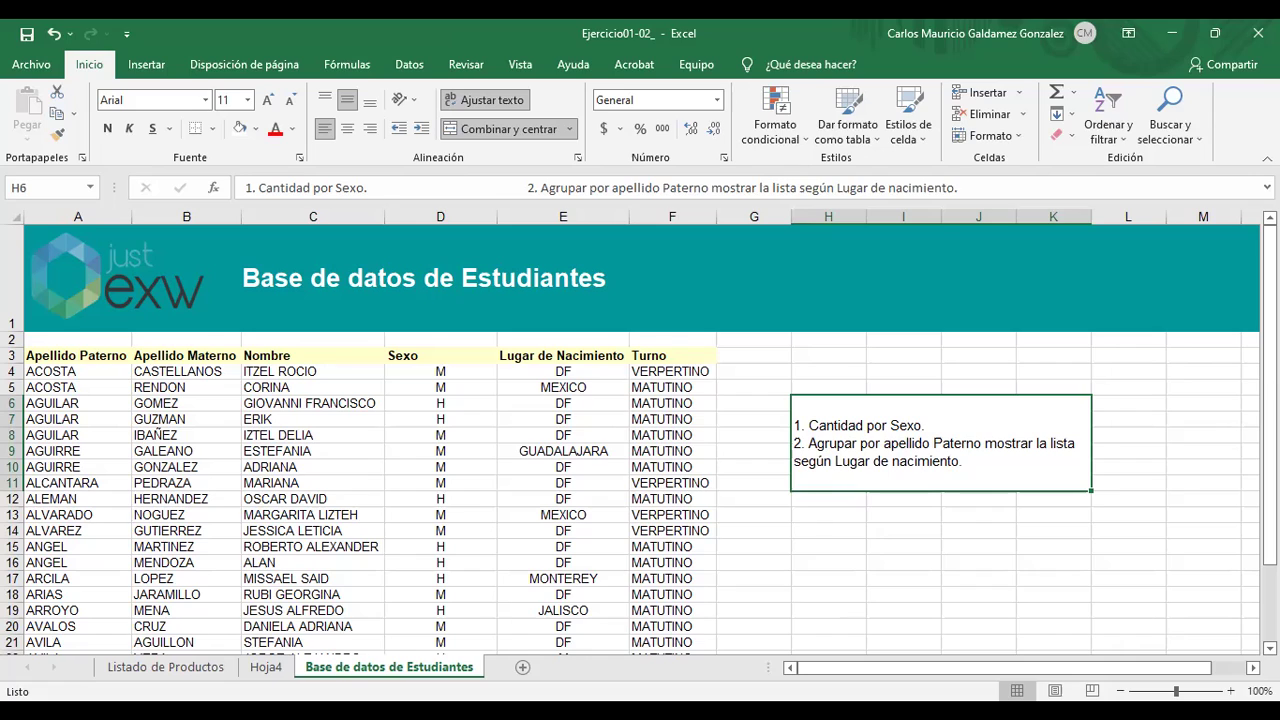
left_click(120, 421)
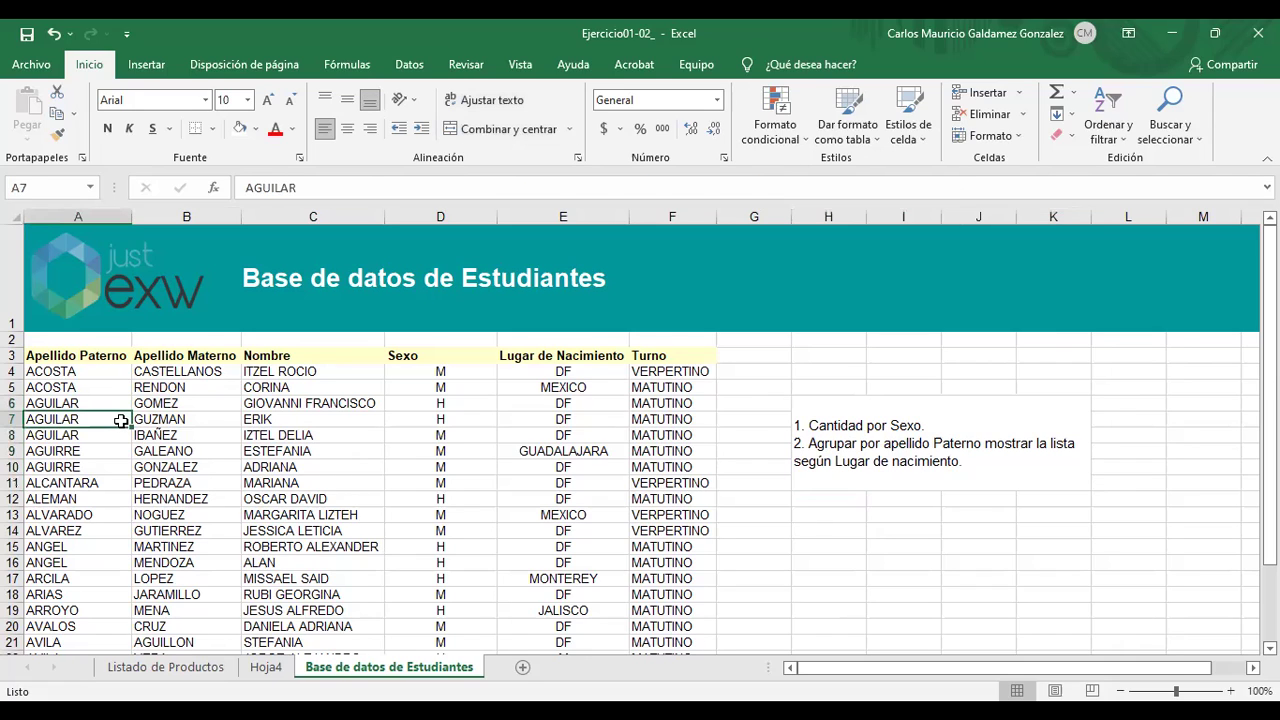
left_click(138, 65)
left_click(101, 120)
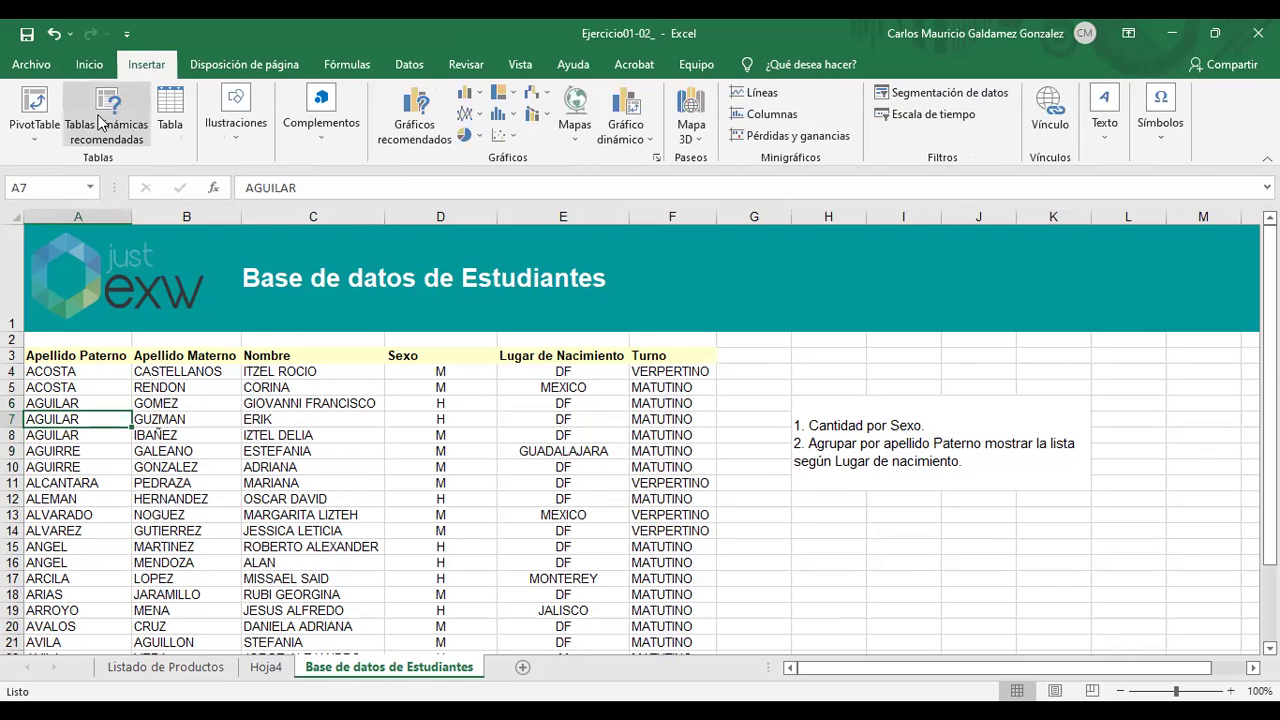
left_click(631, 588)
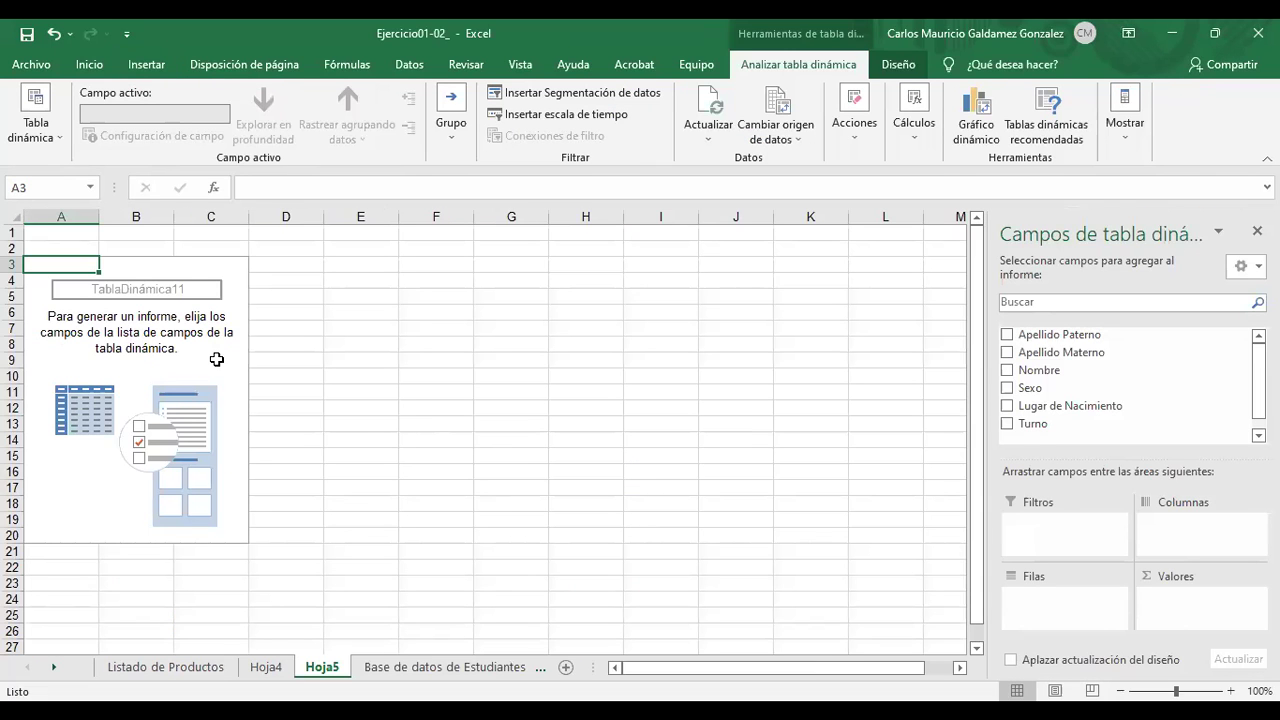
Set Apellido Paterno as the new pivot table's rows and Lugar de Nacimiento as its columns.
left_click(1007, 336)
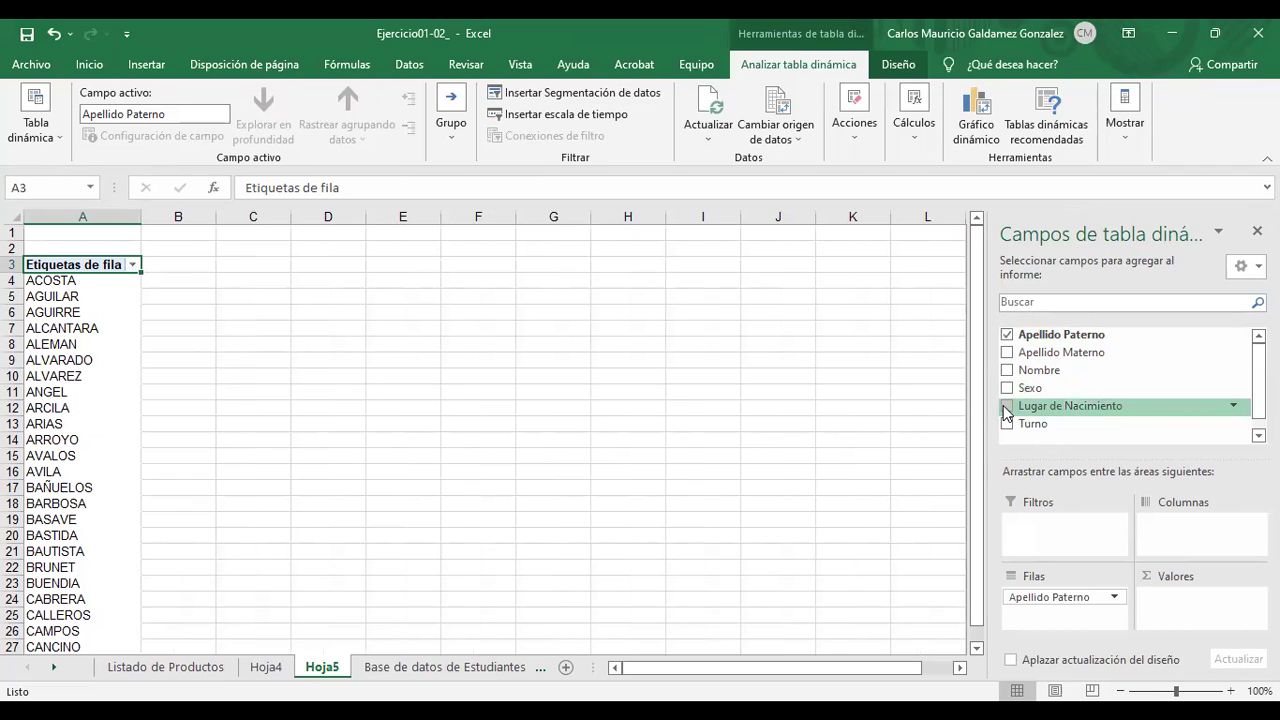
left_click(444, 667)
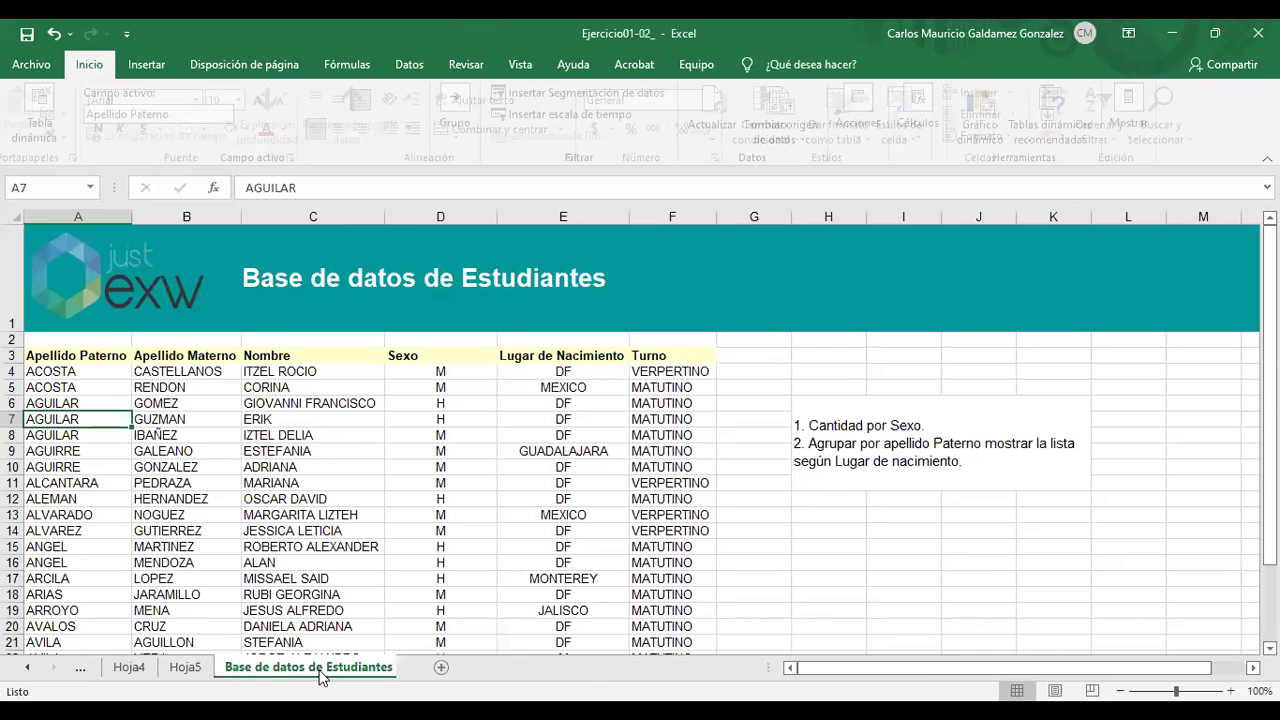
left_click(190, 670)
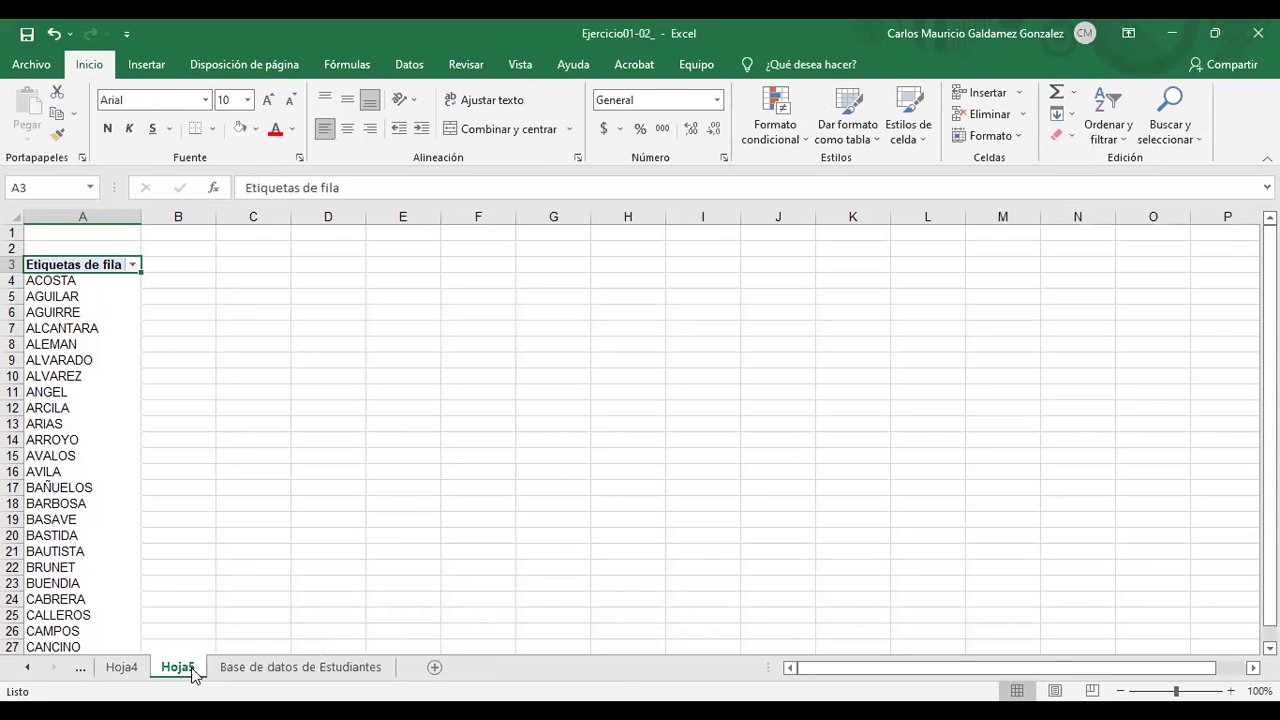
left_click(1008, 406)
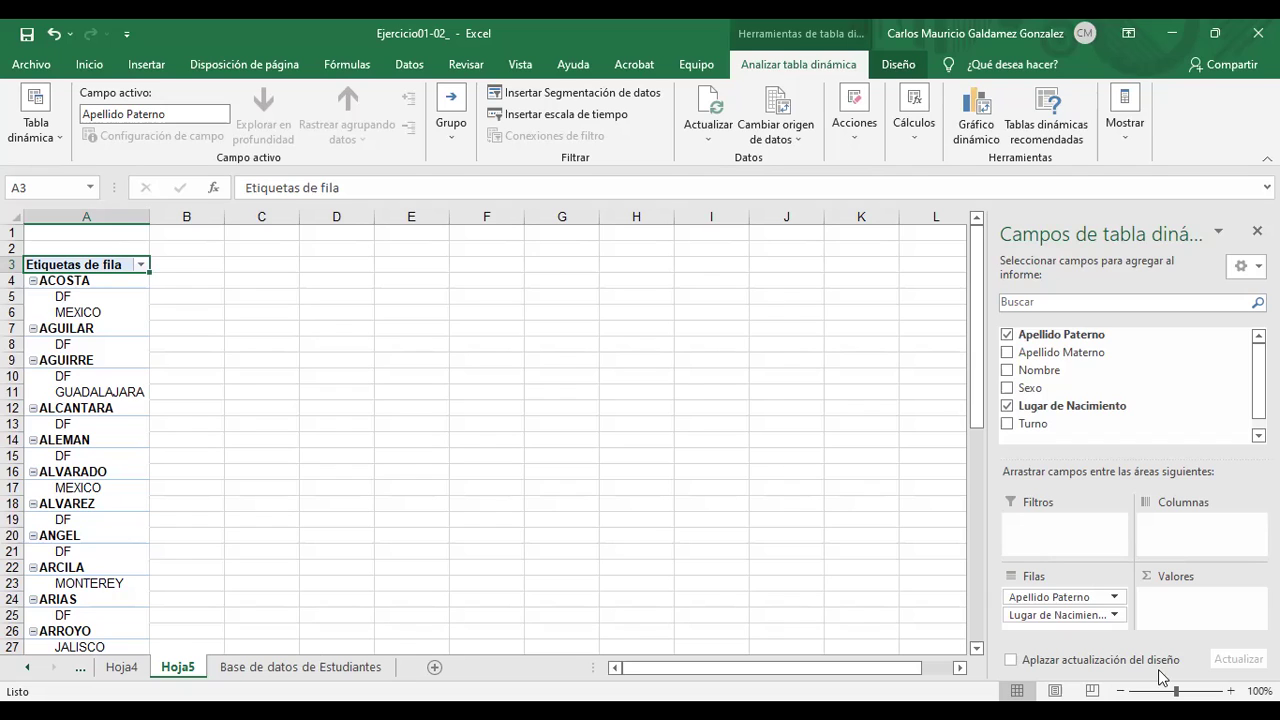
left_click_drag(1040, 620, 1168, 534)
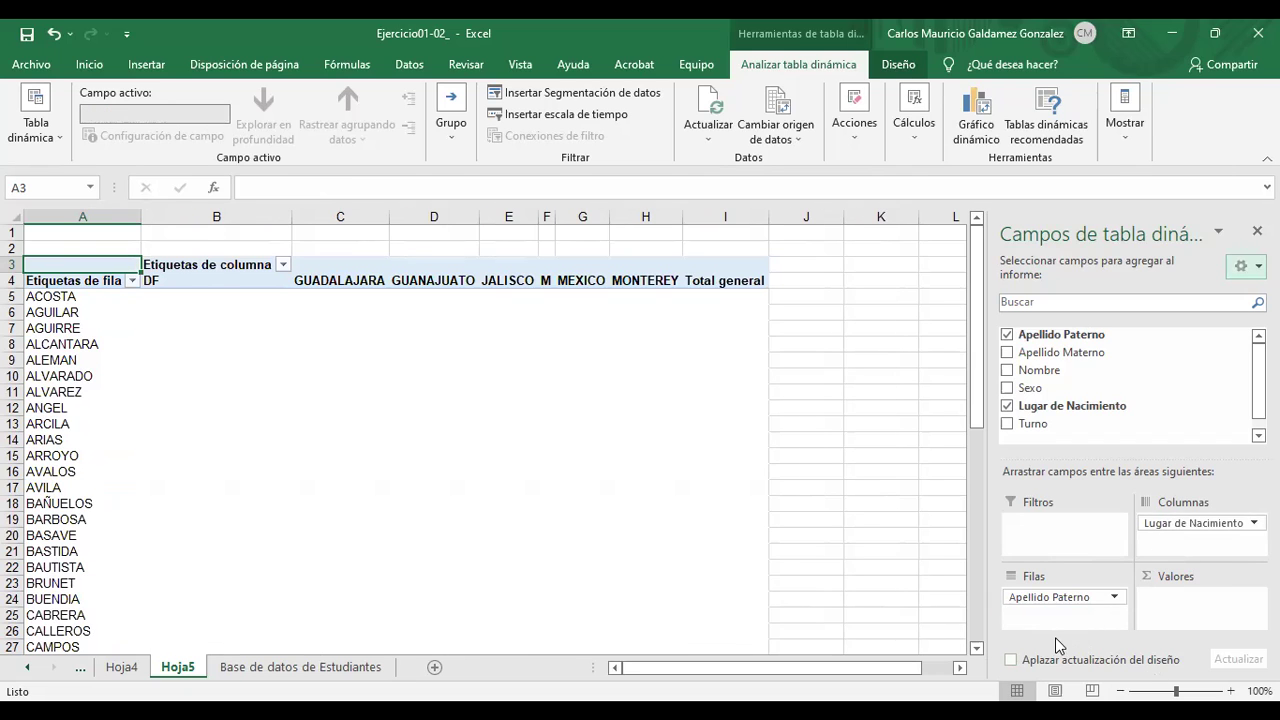
Add Apellido Materno to the rows beneath Apellido Paterno, and add Apellido Paterno to the values as a count.
left_click(1008, 360)
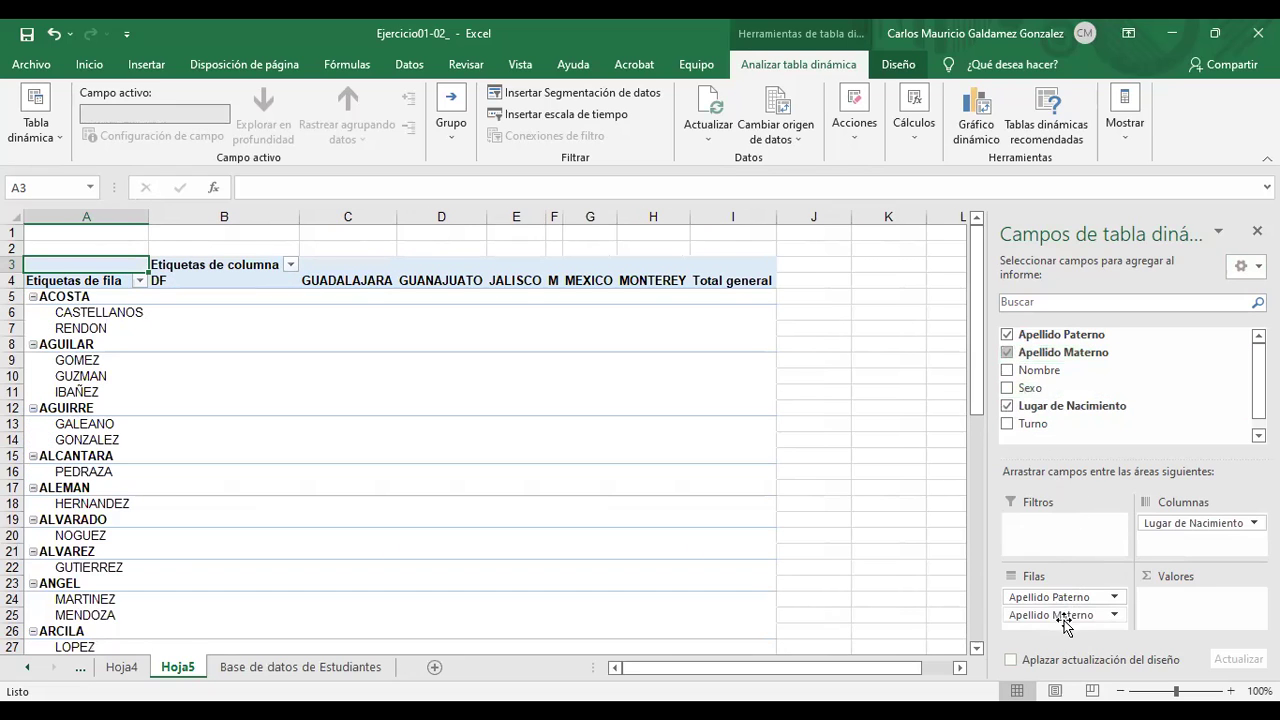
left_click(1007, 371)
left_click(1007, 372)
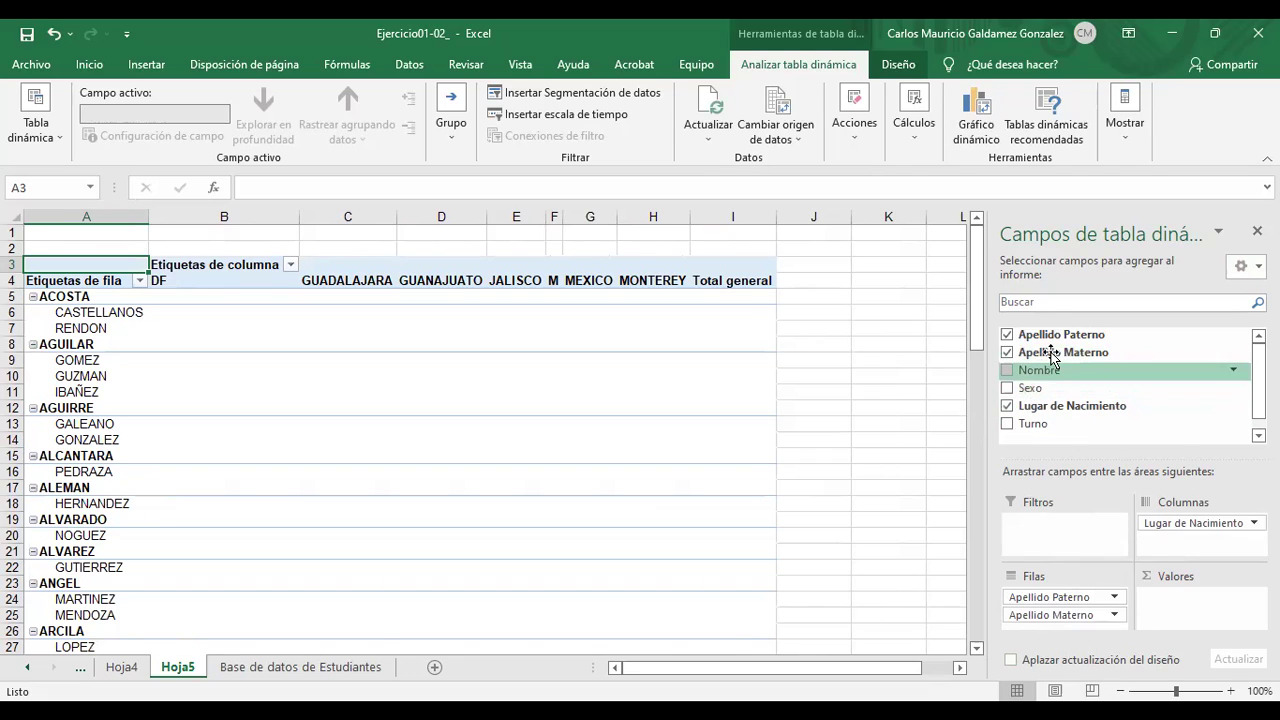
left_click_drag(1055, 335, 1196, 598)
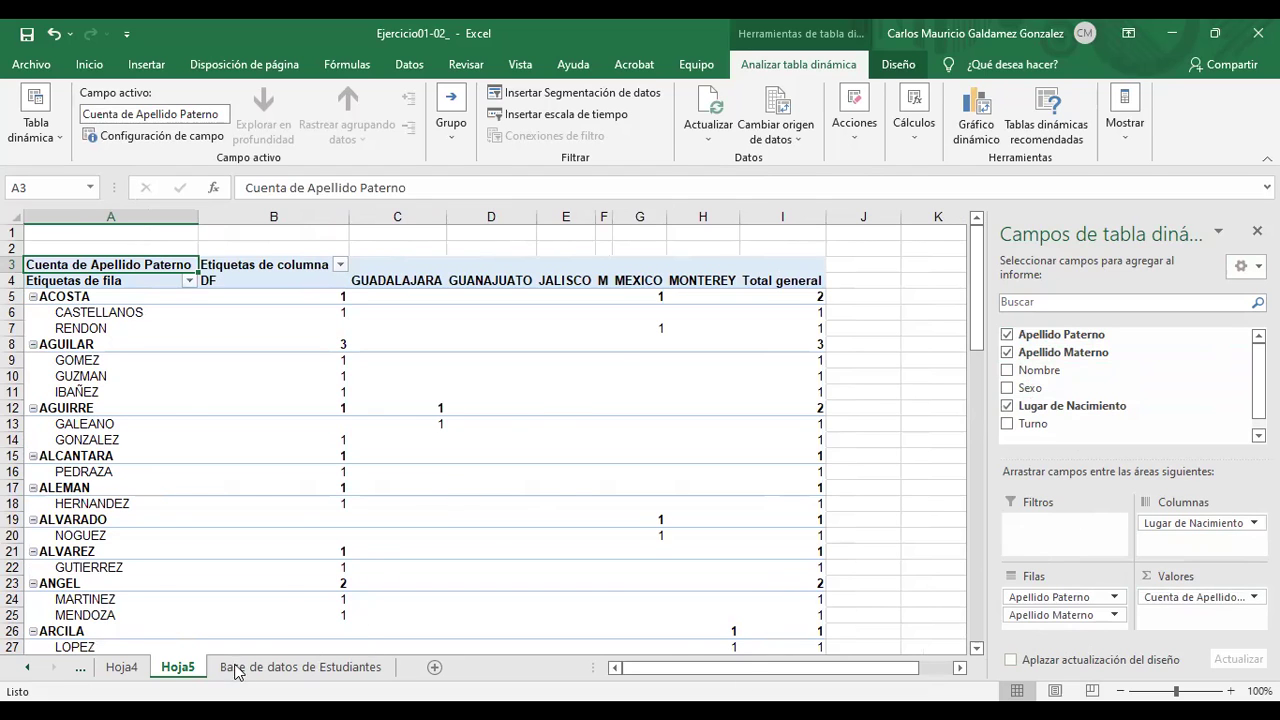
Compare the first paternal surname group in the Hoja5 pivot table with its records in Base de datos de Estudiantes.
left_click(267, 670)
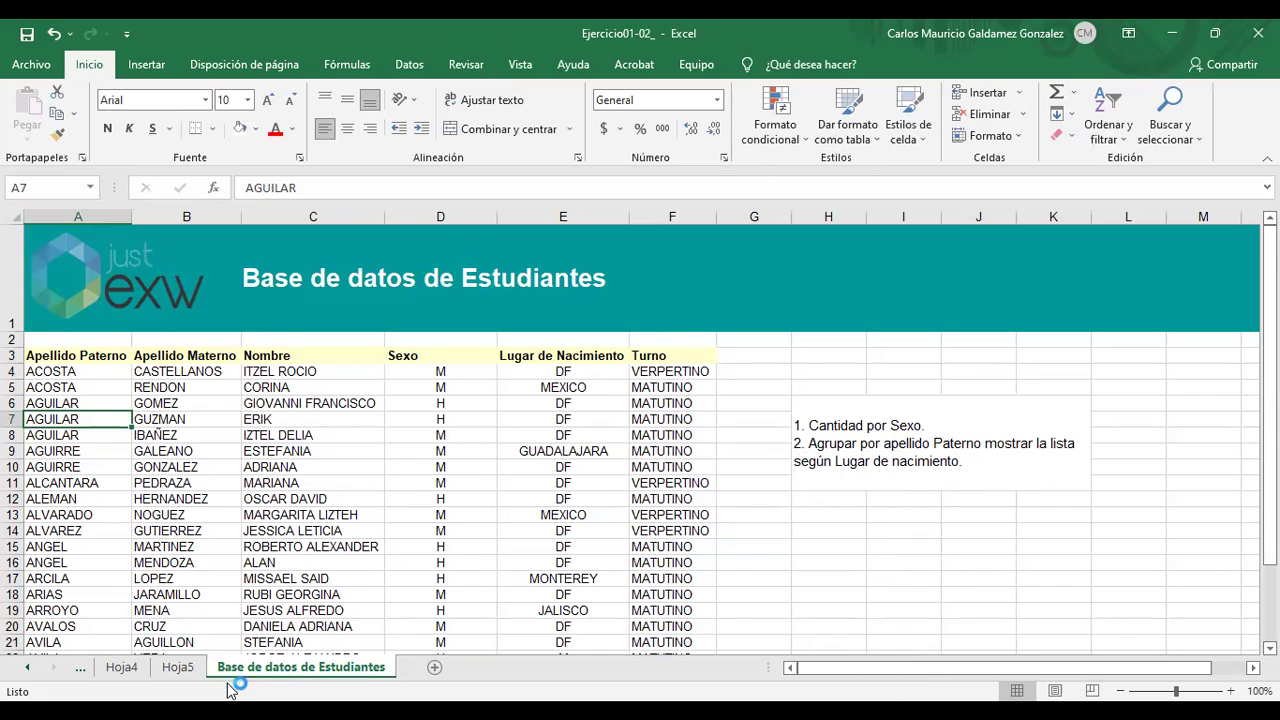
left_click(176, 667)
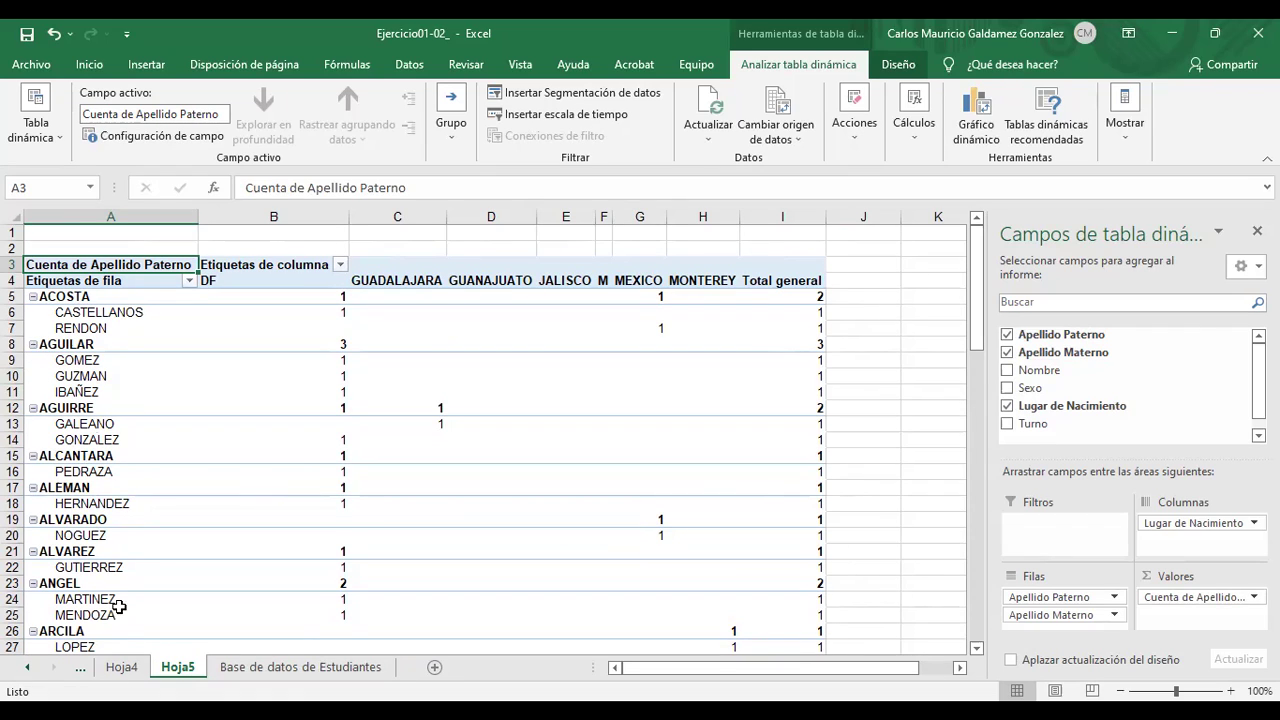
left_click(47, 296)
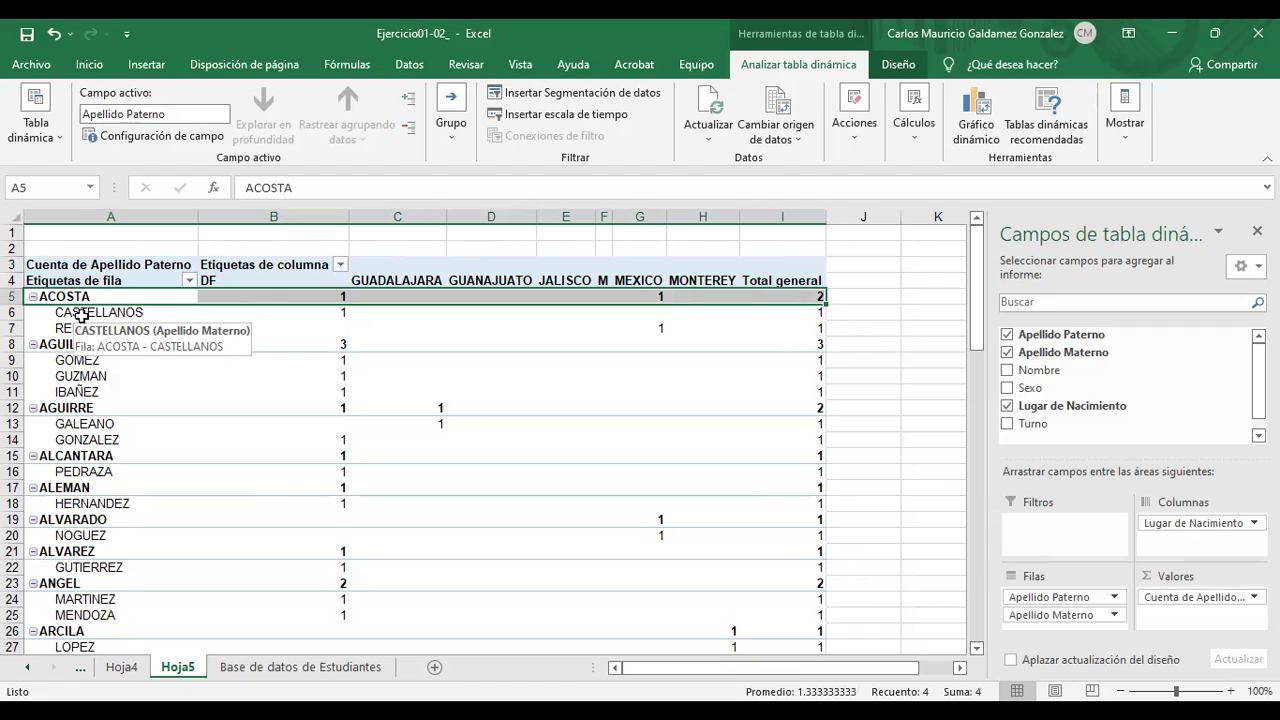
left_click_drag(115, 316, 170, 328)
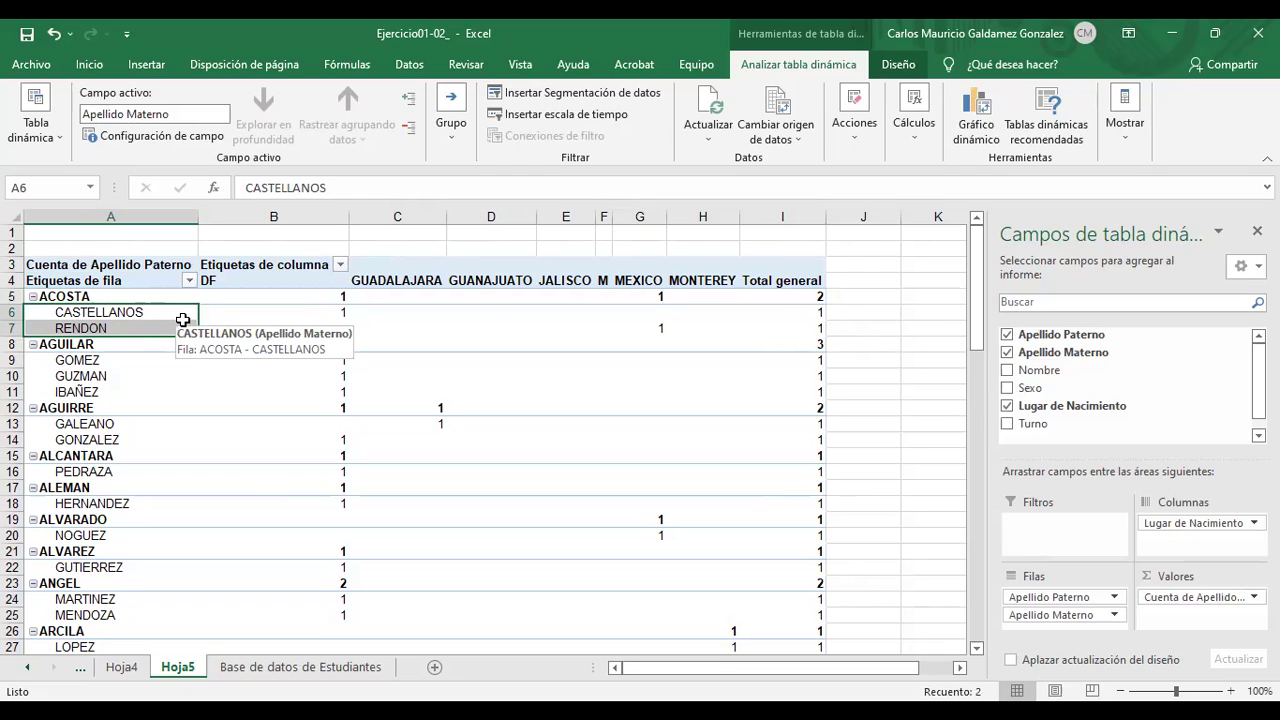
left_click(251, 669)
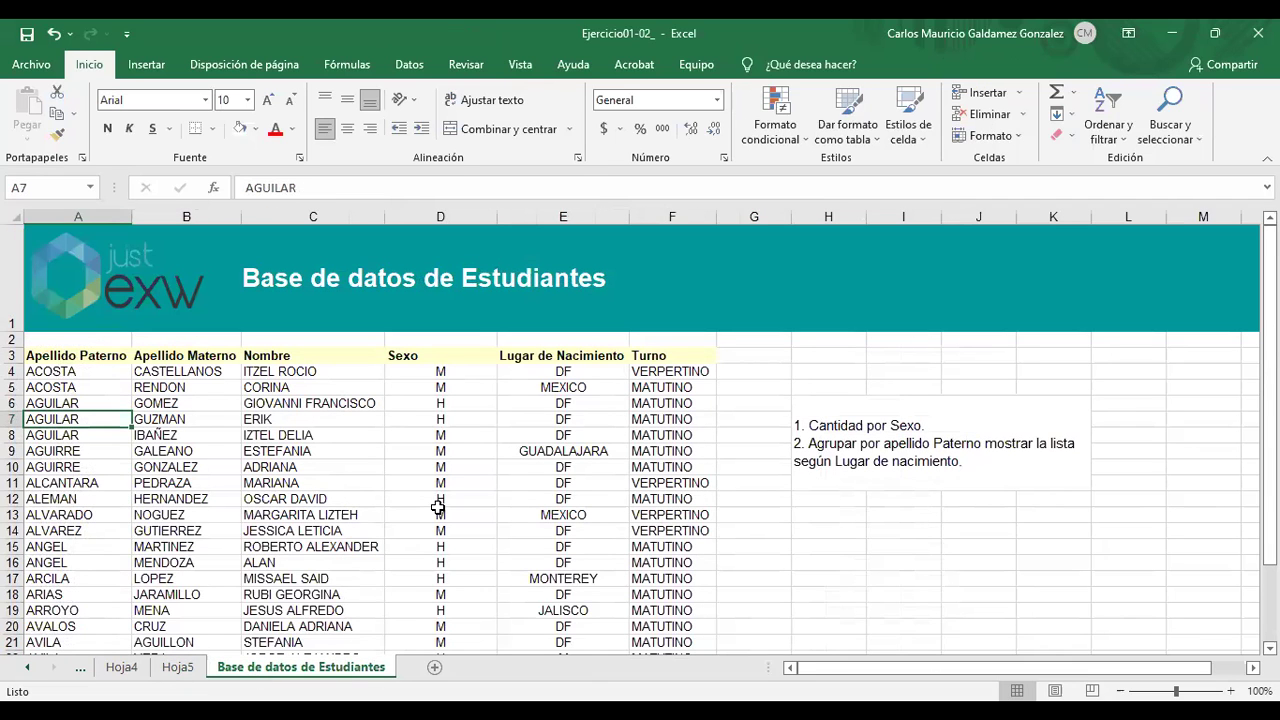
left_click(58, 371)
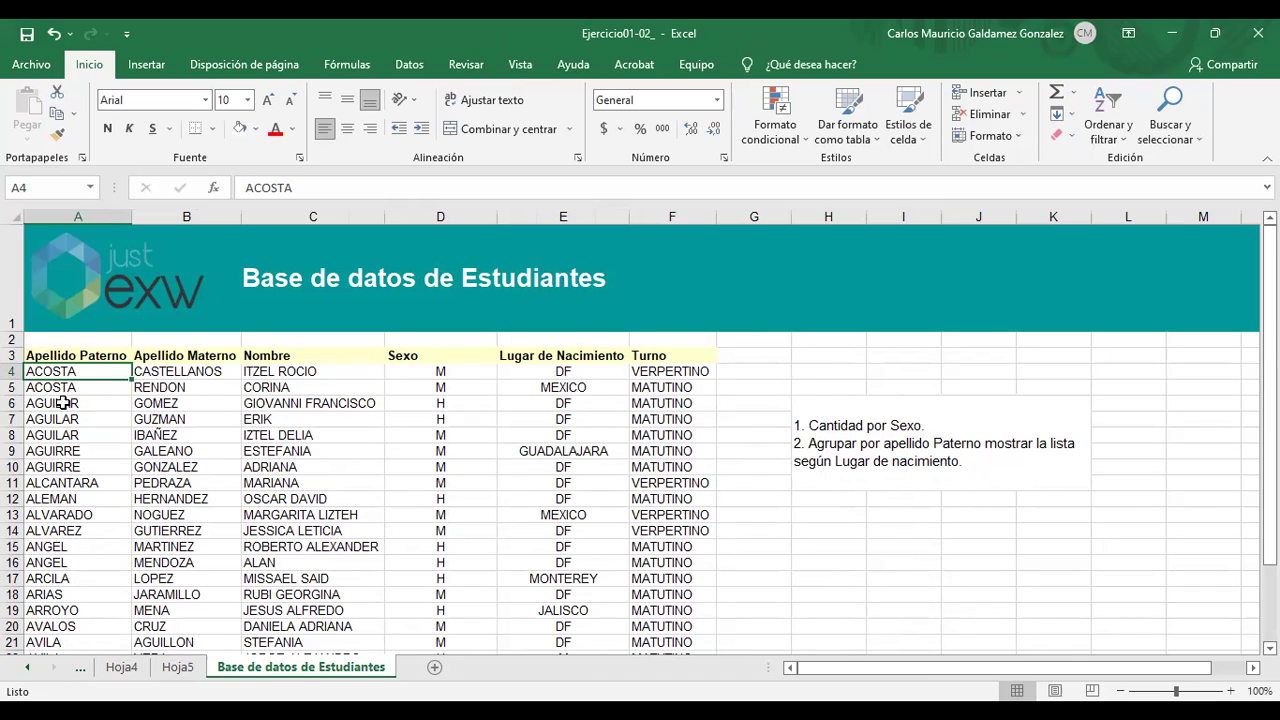
Temporarily remove Apellido Materno from the Hoja5 pivot table's rows to inspect the first surname's counts under DF and MEXICO.
left_click(178, 667)
left_click(1057, 614)
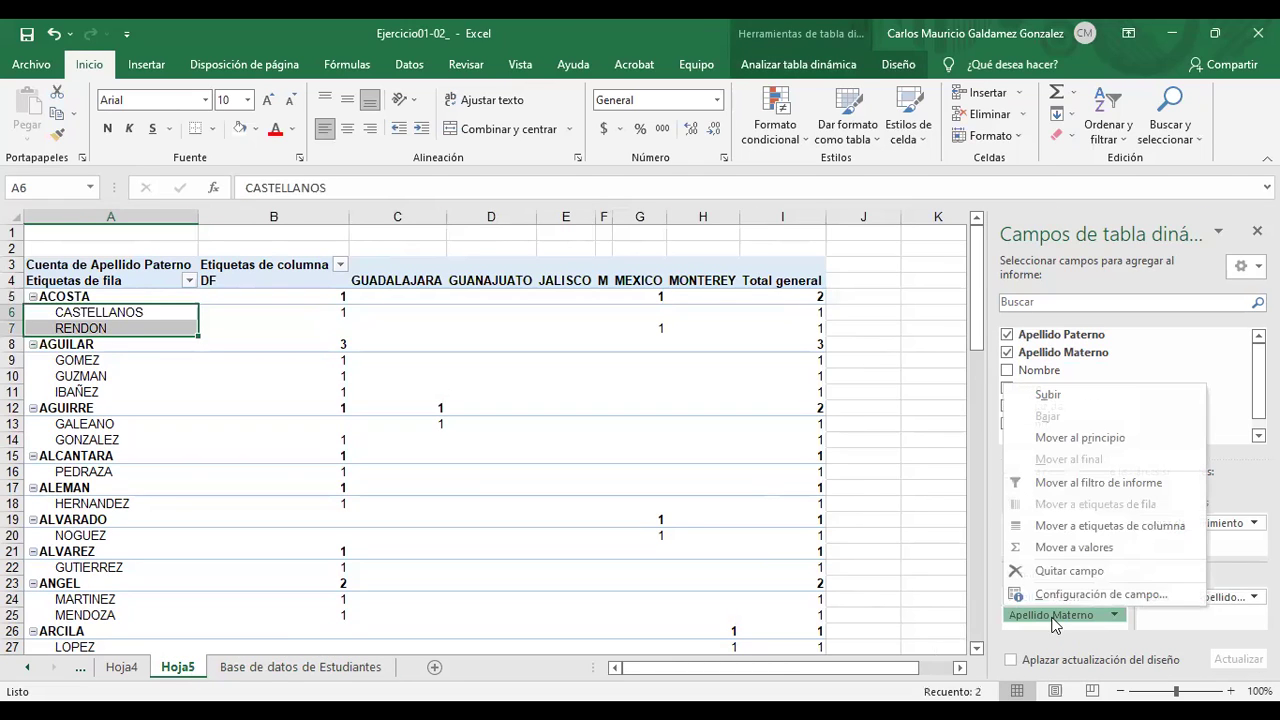
left_click(1068, 571)
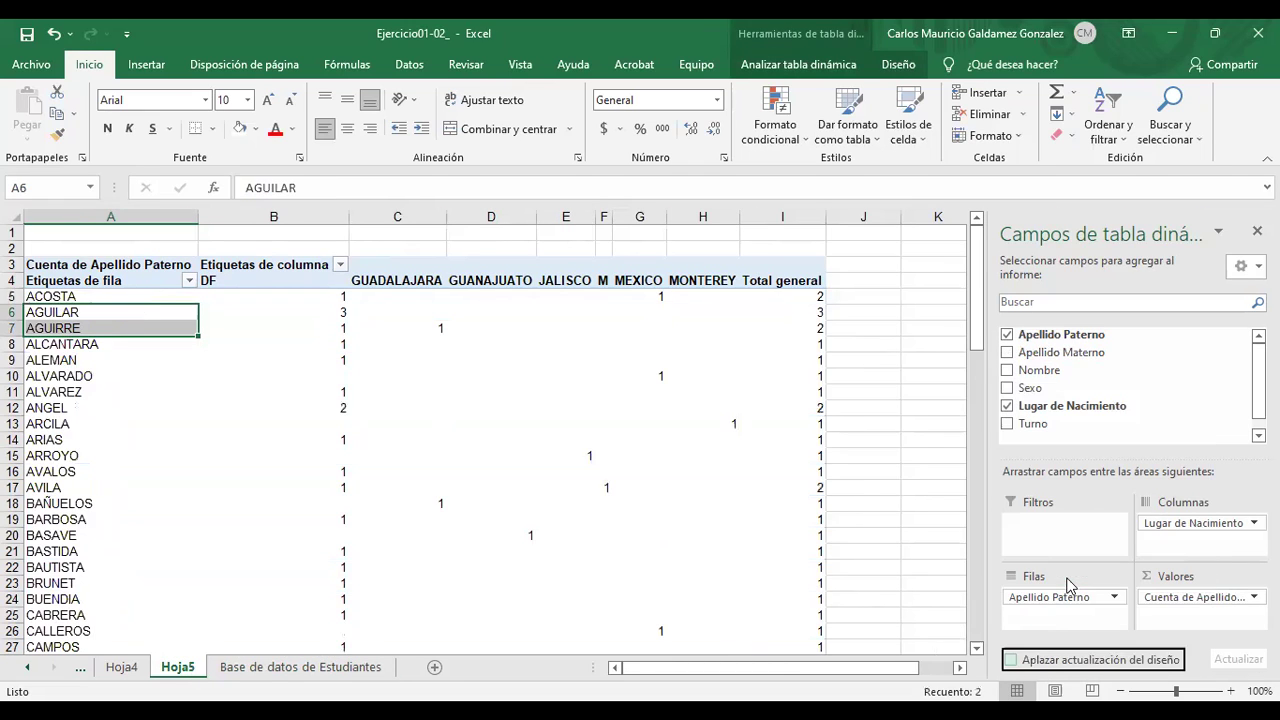
left_click(75, 296)
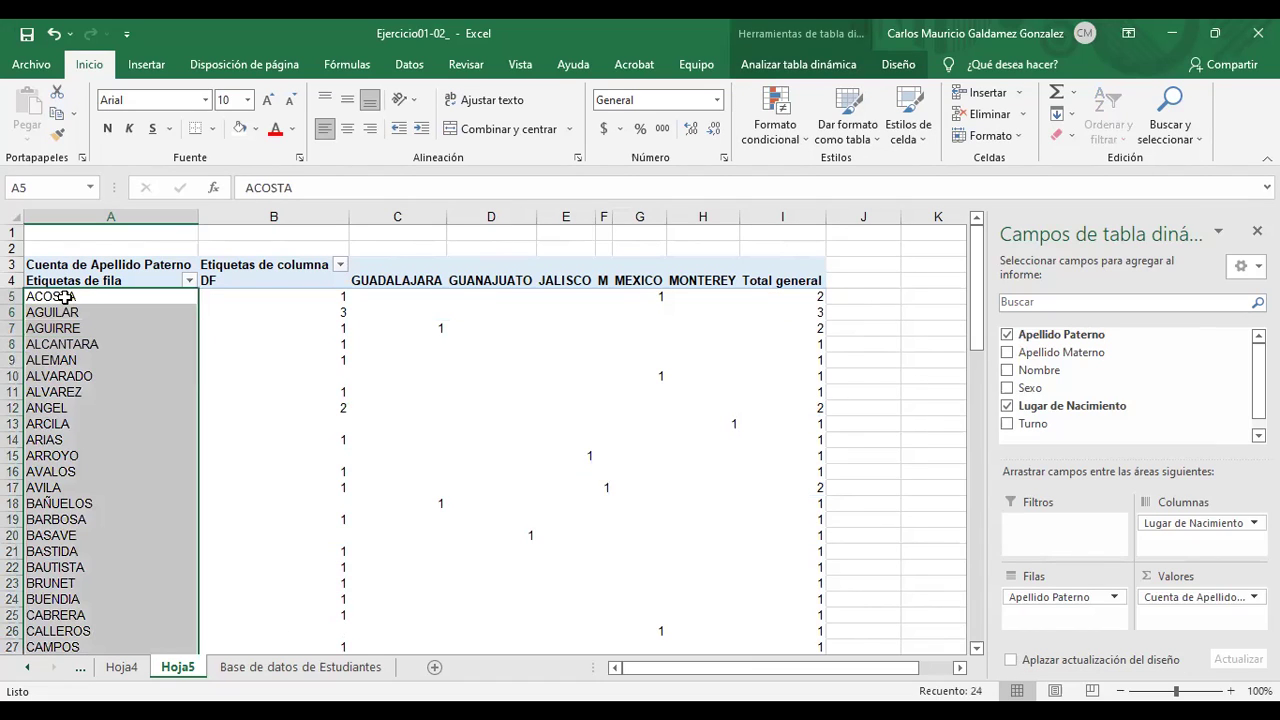
left_click(337, 297)
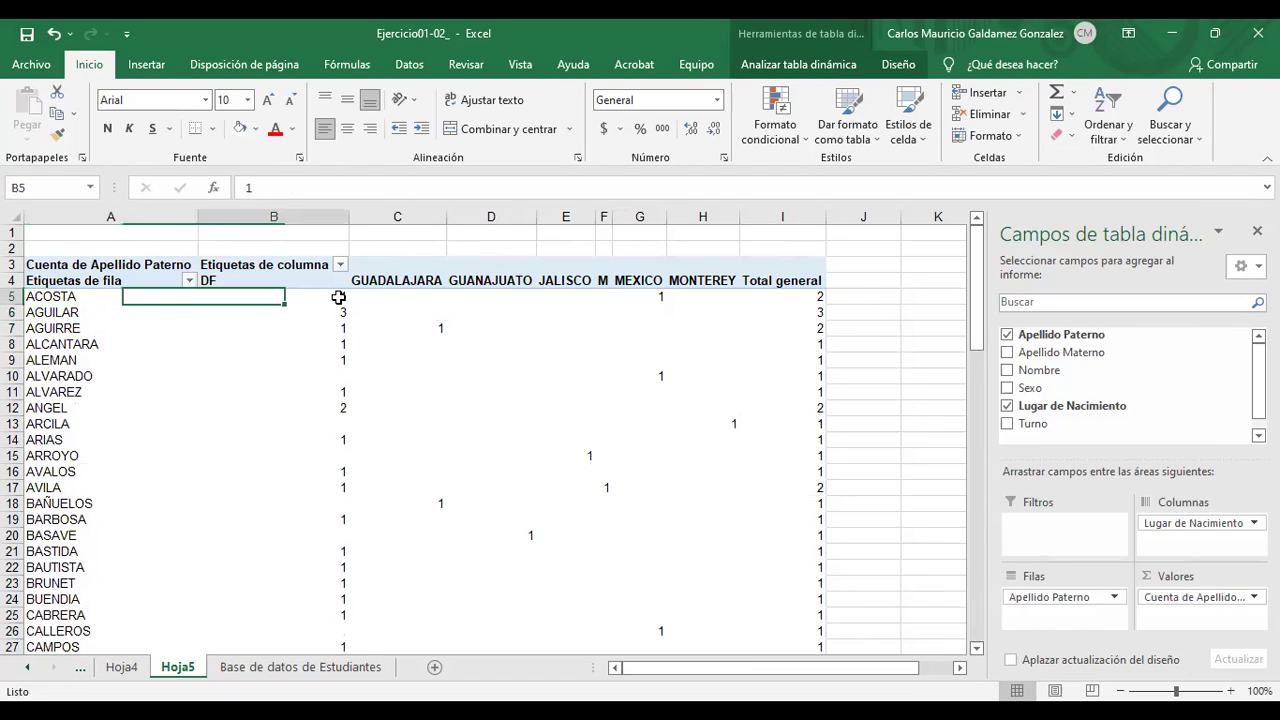
left_click(646, 302)
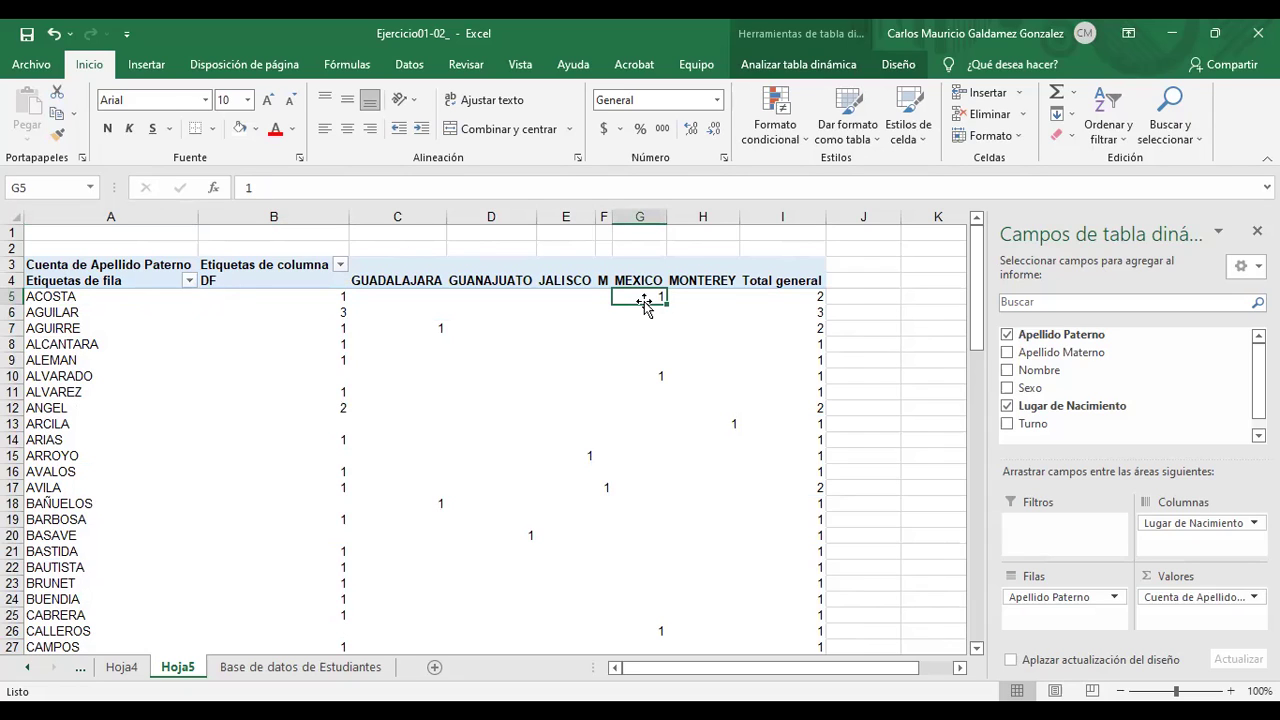
left_click(1007, 353)
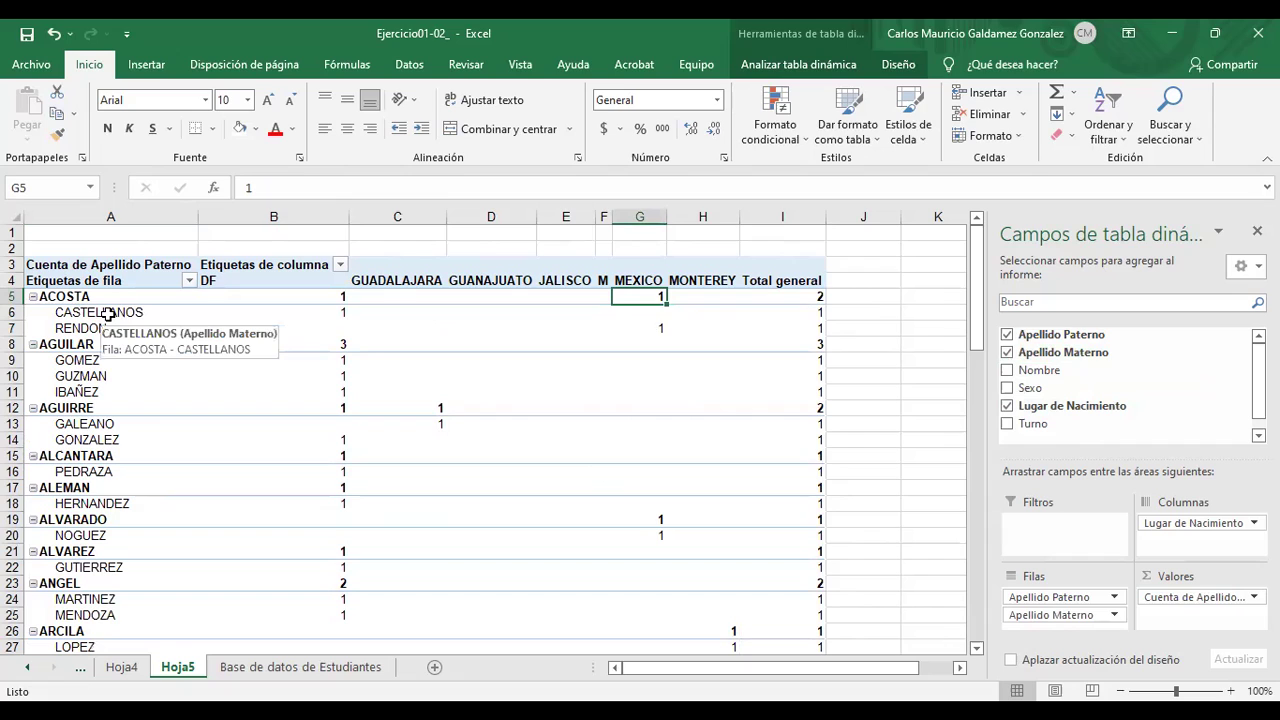
Examine the DF and MEXICO counts for each maternal surname within the first paternal surname group.
left_click(300, 313)
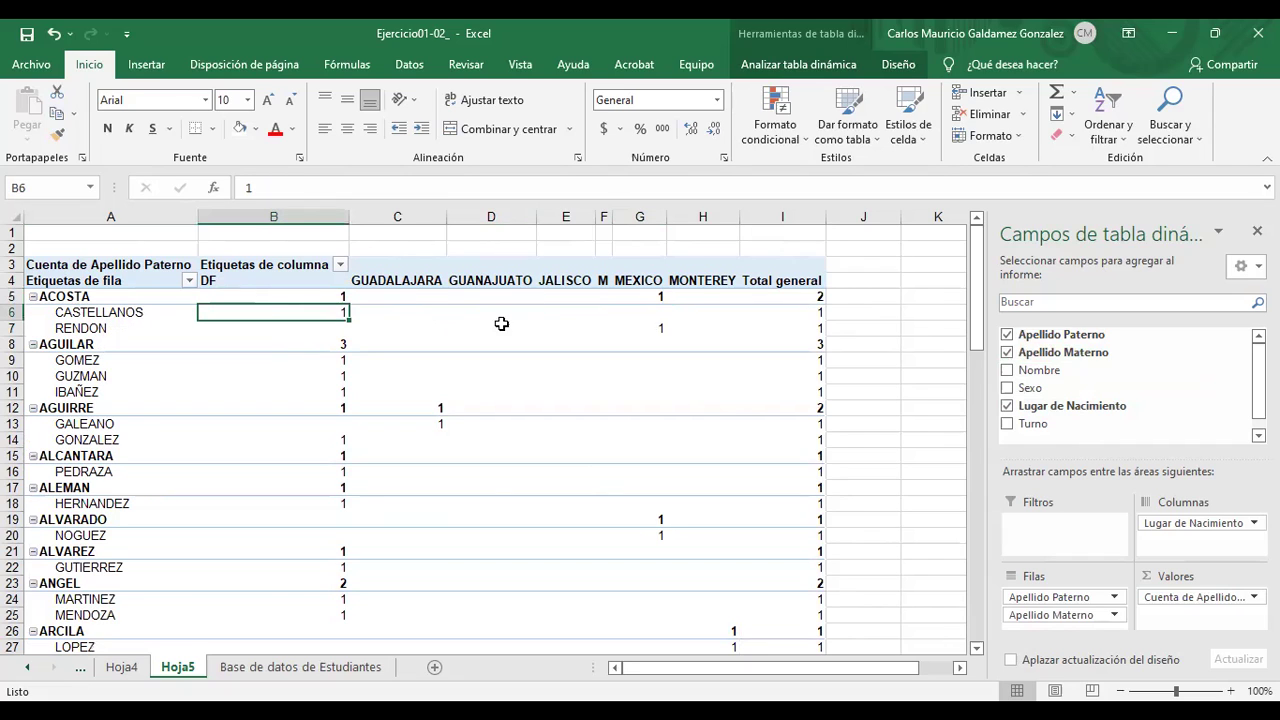
left_click(650, 326)
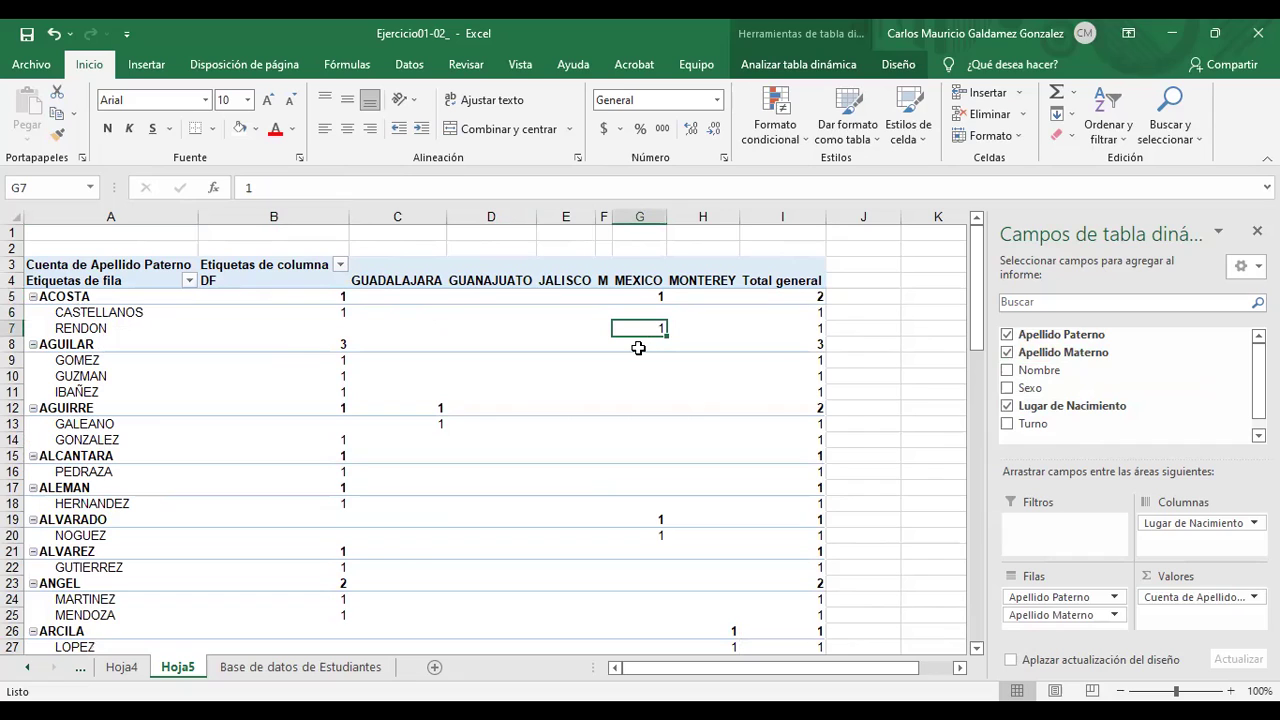
mouse_move(638, 347)
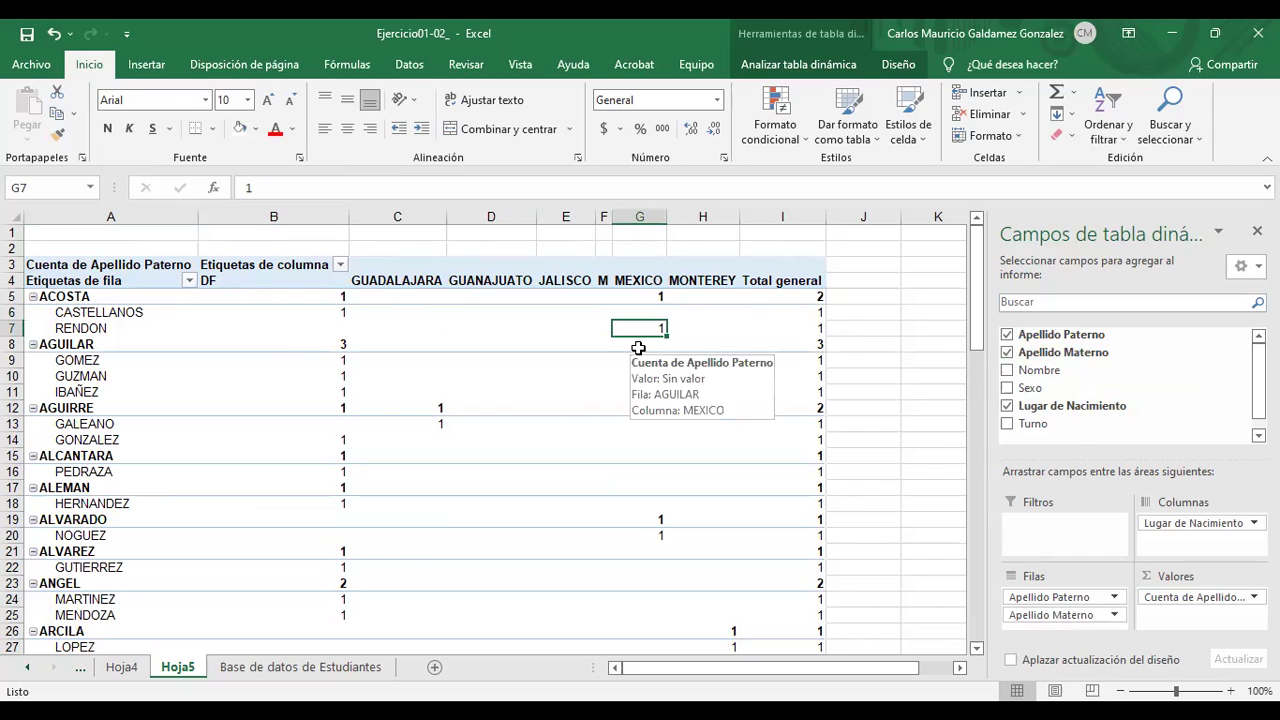
left_click(48, 296)
left_click(122, 312)
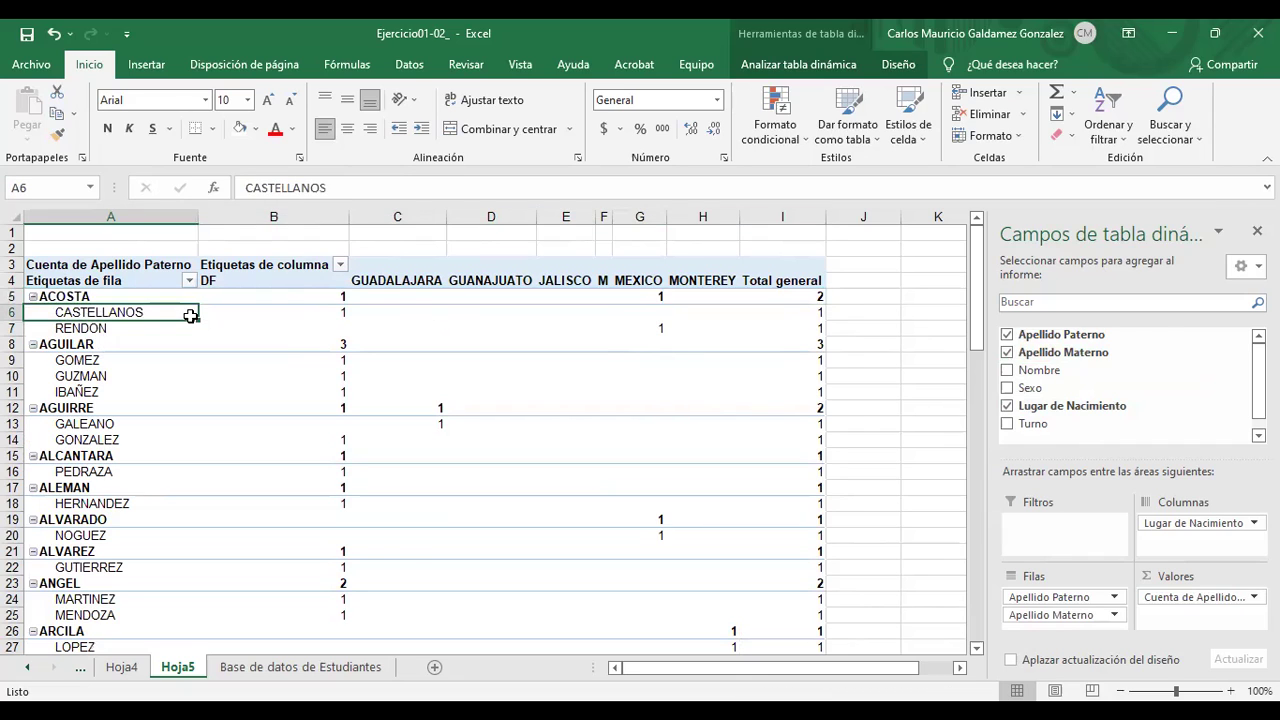
left_click(327, 312)
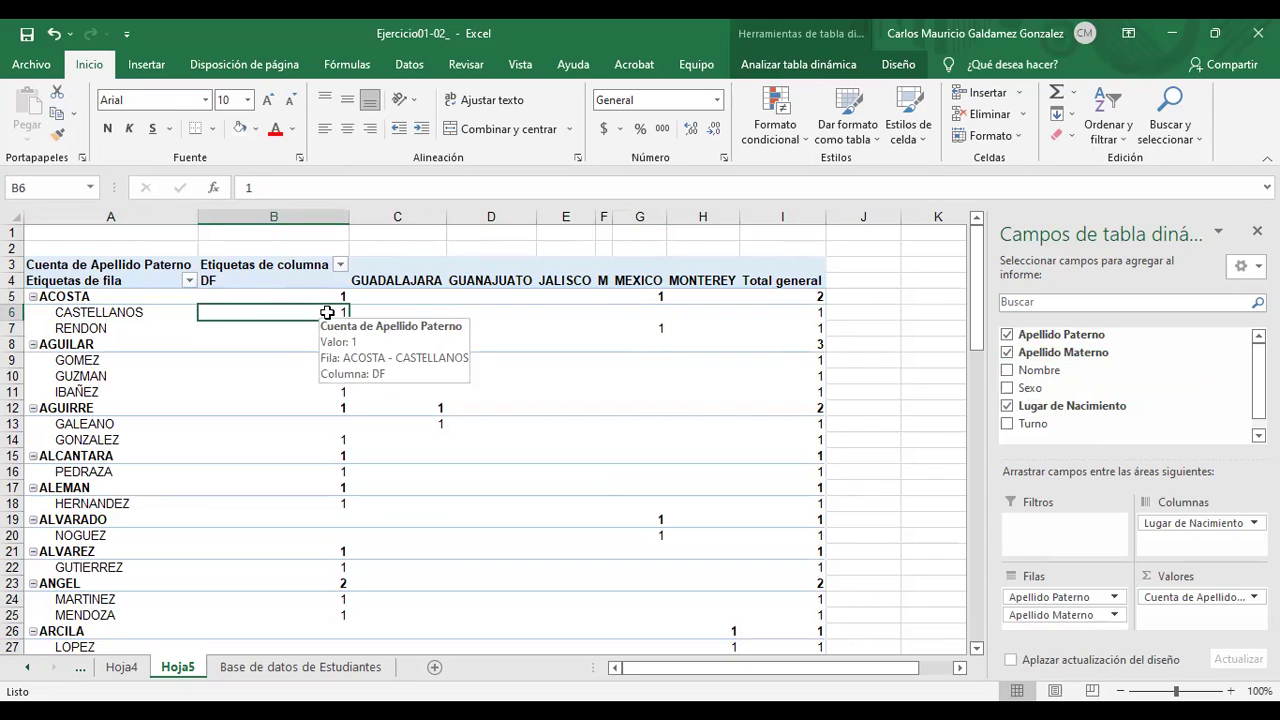
Check the MEXICO count for the second maternal surname in the Hoja5 pivot table's first paternal surname group.
left_click(50, 296)
left_click(85, 328)
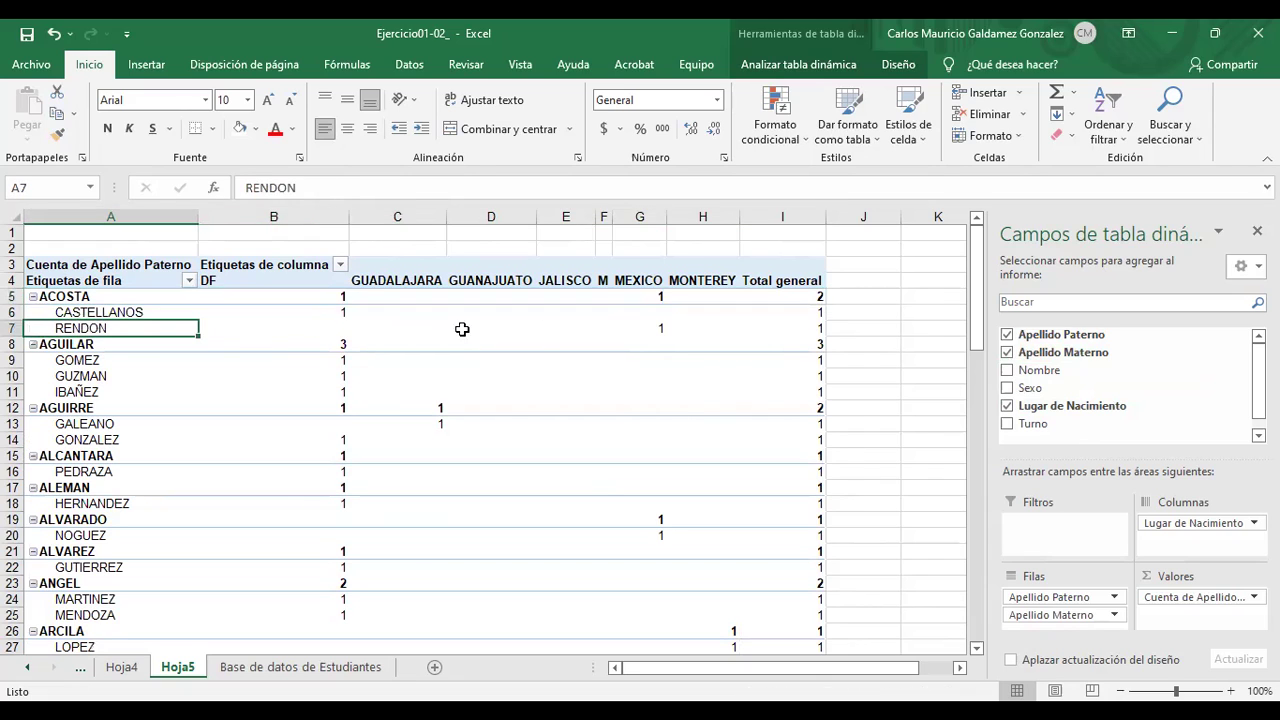
left_click(651, 329)
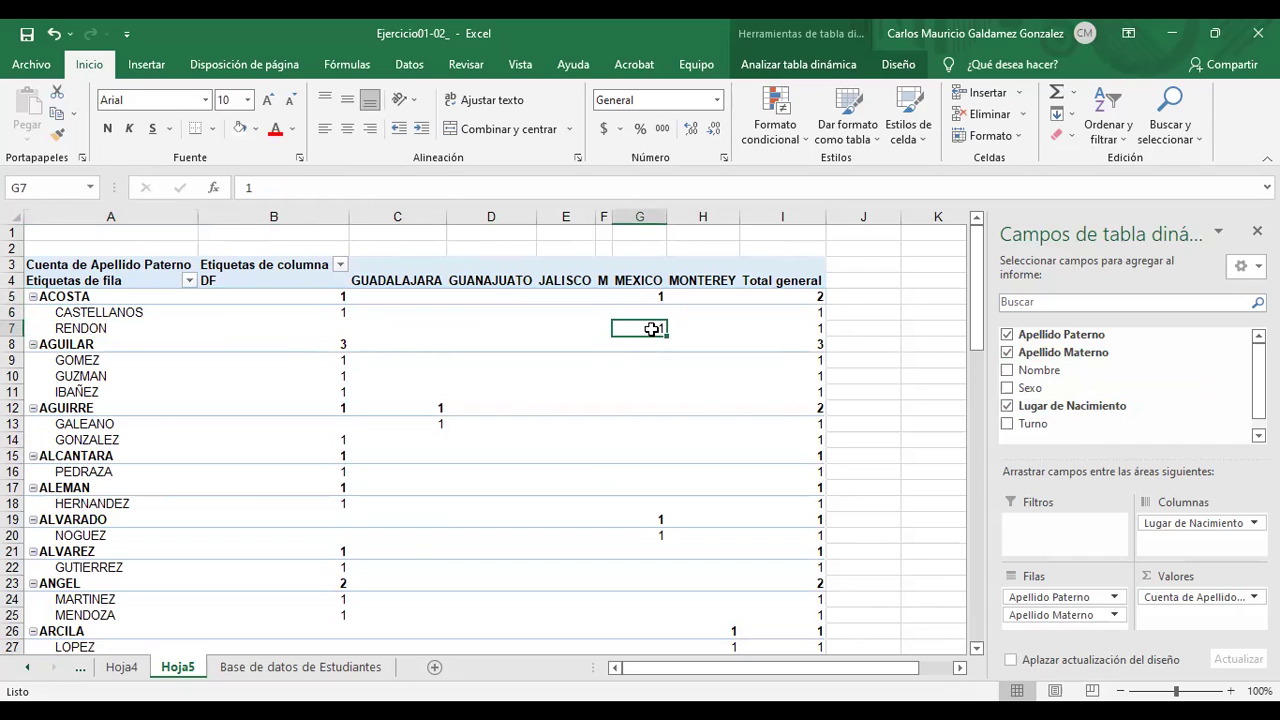
mouse_move(651, 329)
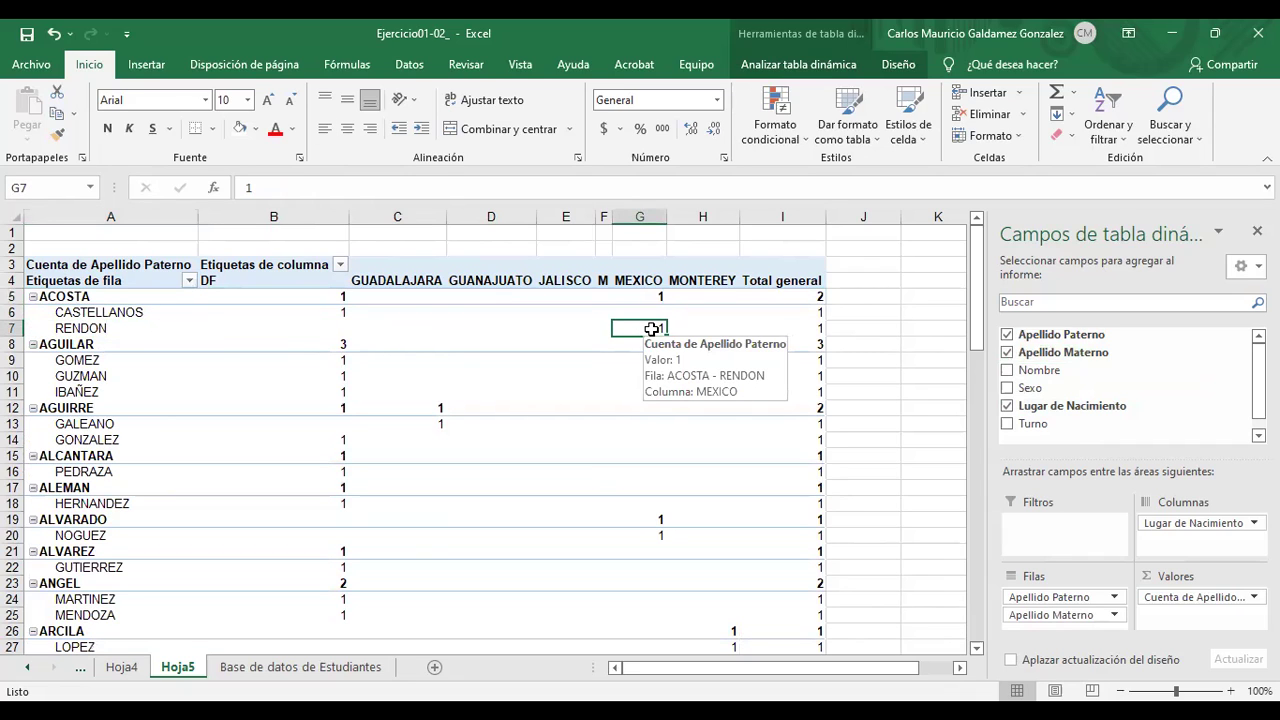
Reread the exercise instructions in Base de datos de Estudiantes and return to Hoja5.
left_click(262, 667)
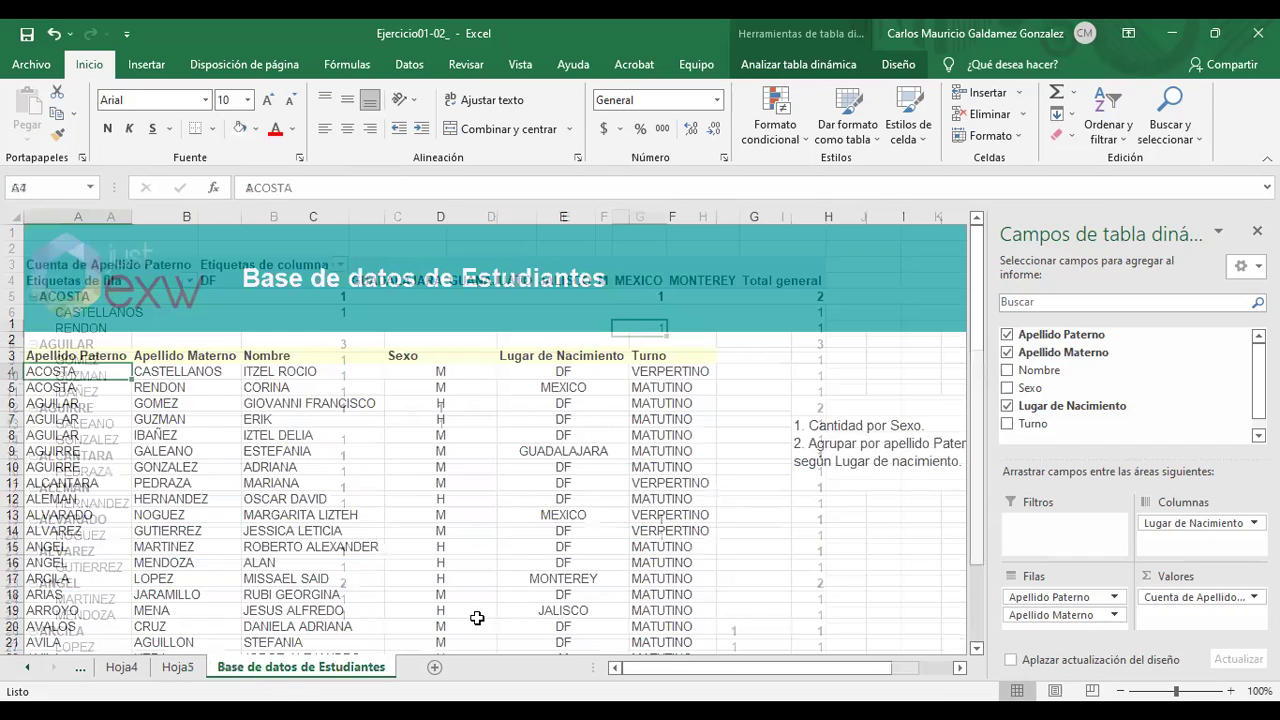
left_click(831, 471)
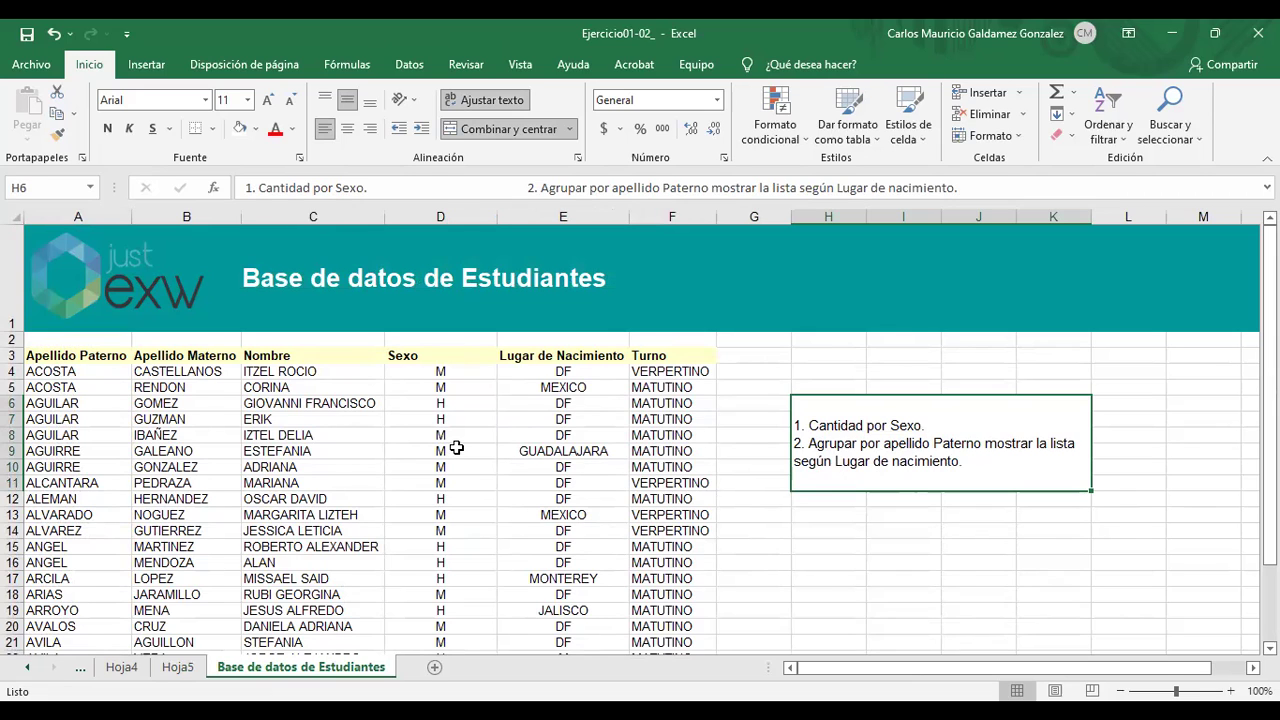
left_click(175, 667)
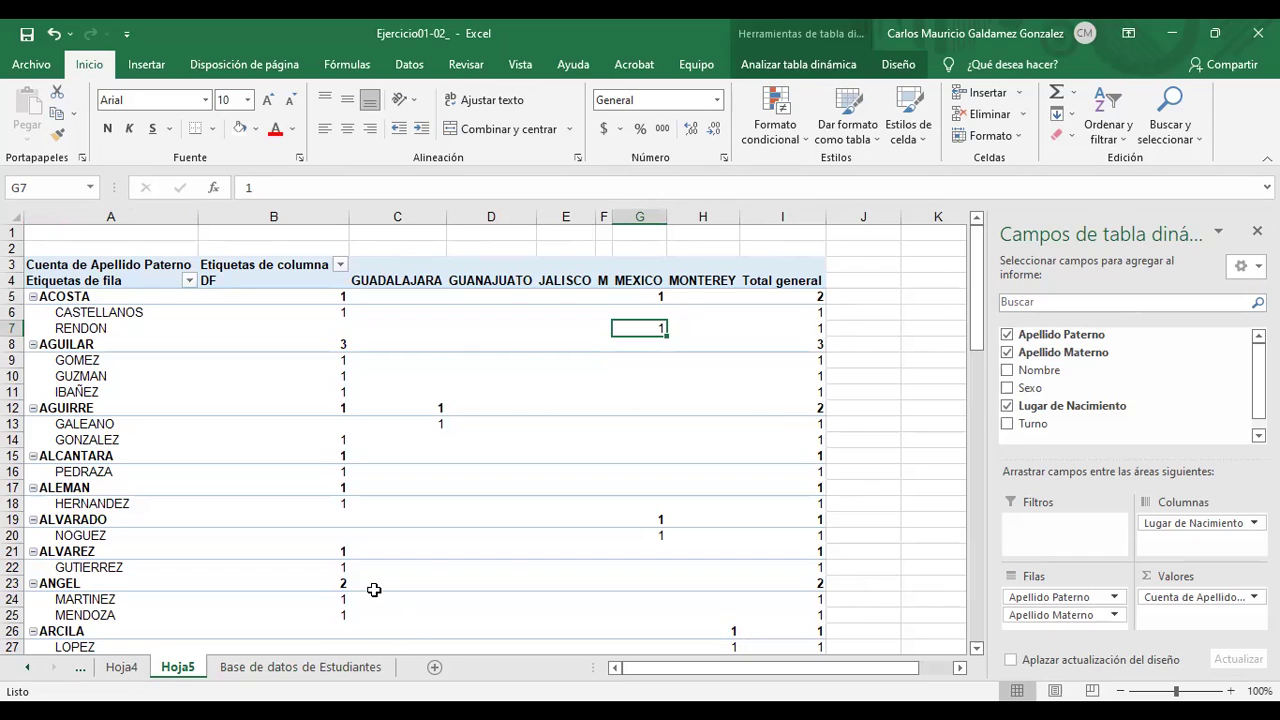
Temporarily leave only Apellido Materno in the pivot table's rows to inspect its grand total, and restore Apellido Paterno above it.
left_click_drag(1028, 621, 1030, 590)
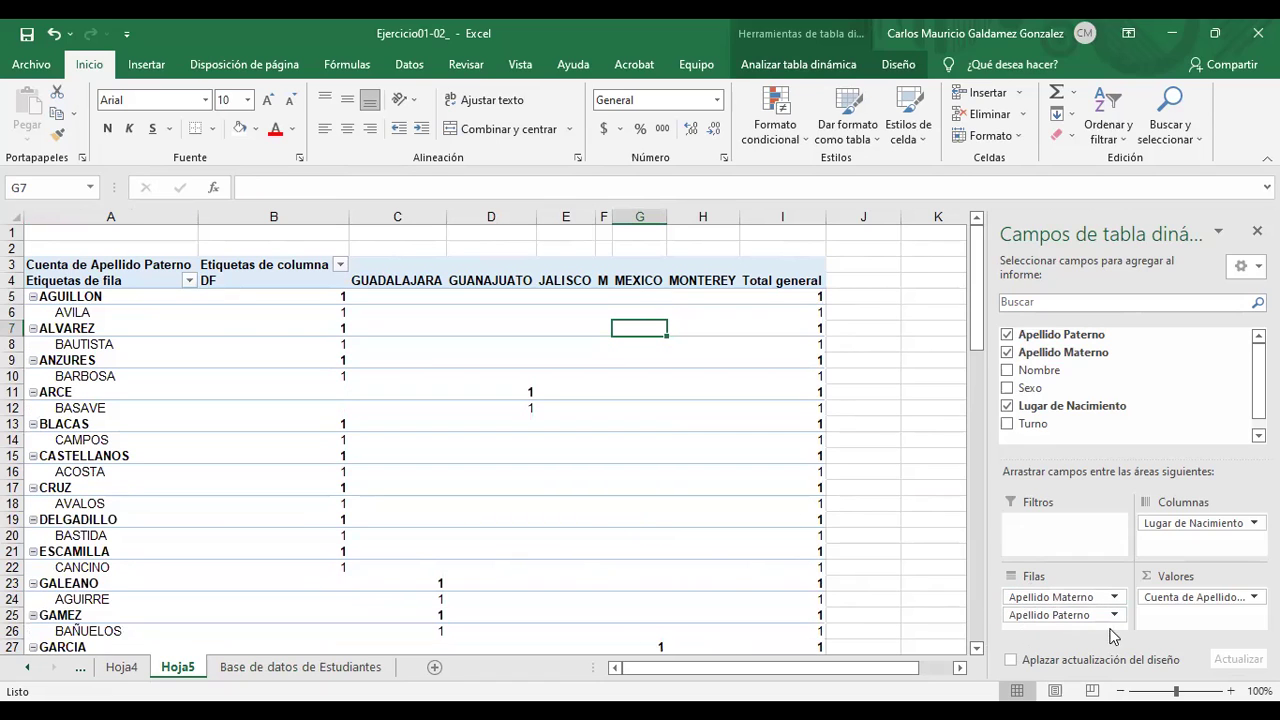
left_click(1063, 614)
left_click(1064, 571)
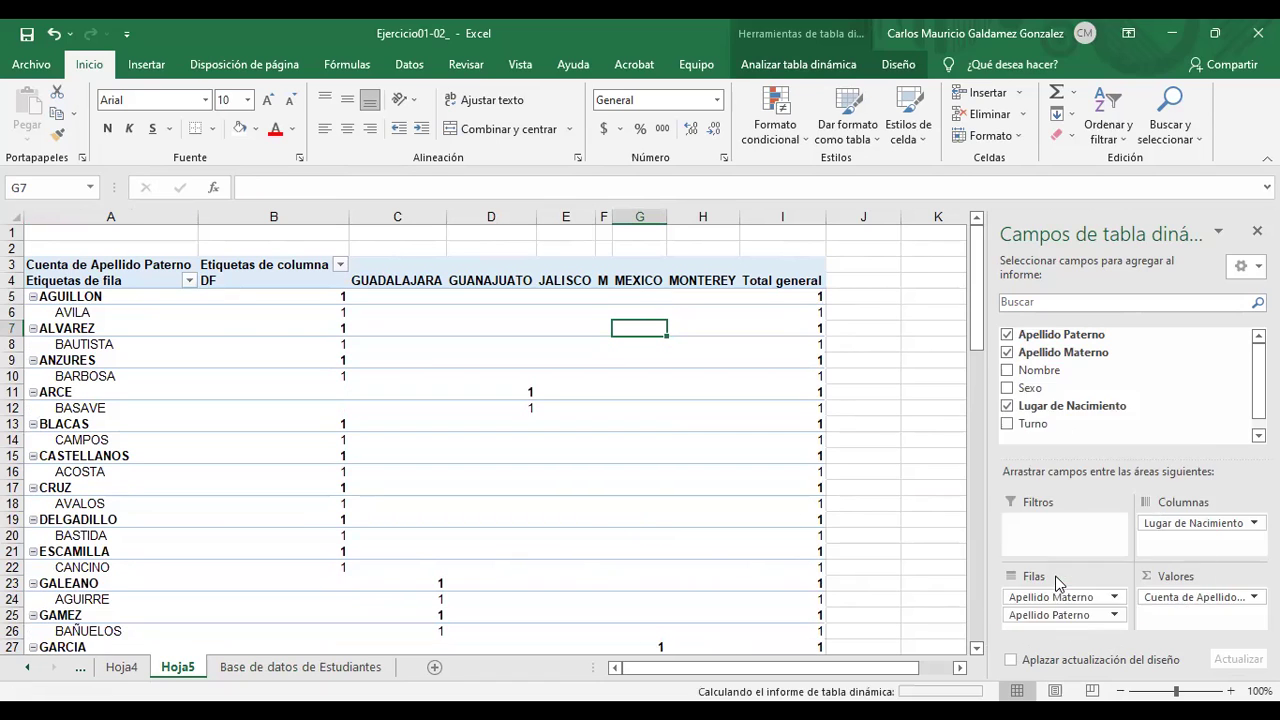
scroll(366, 413, "down", 1)
scroll(366, 413, "down", 3)
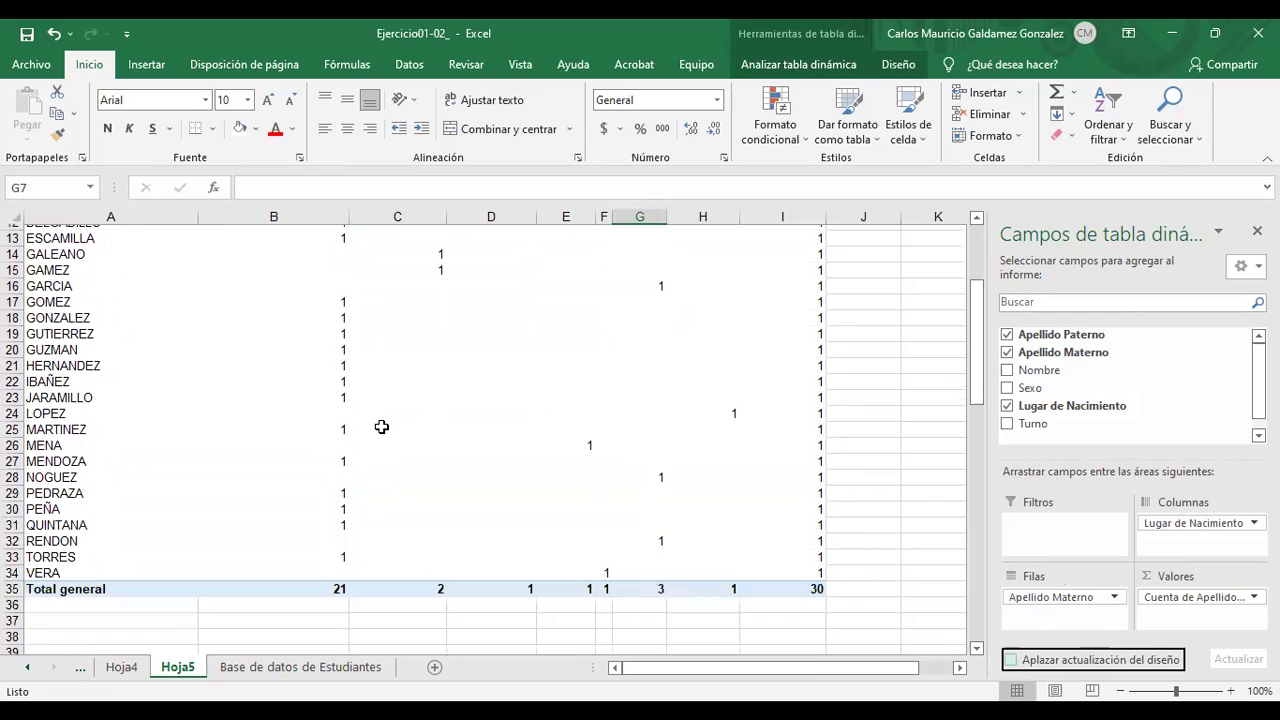
left_click(797, 585)
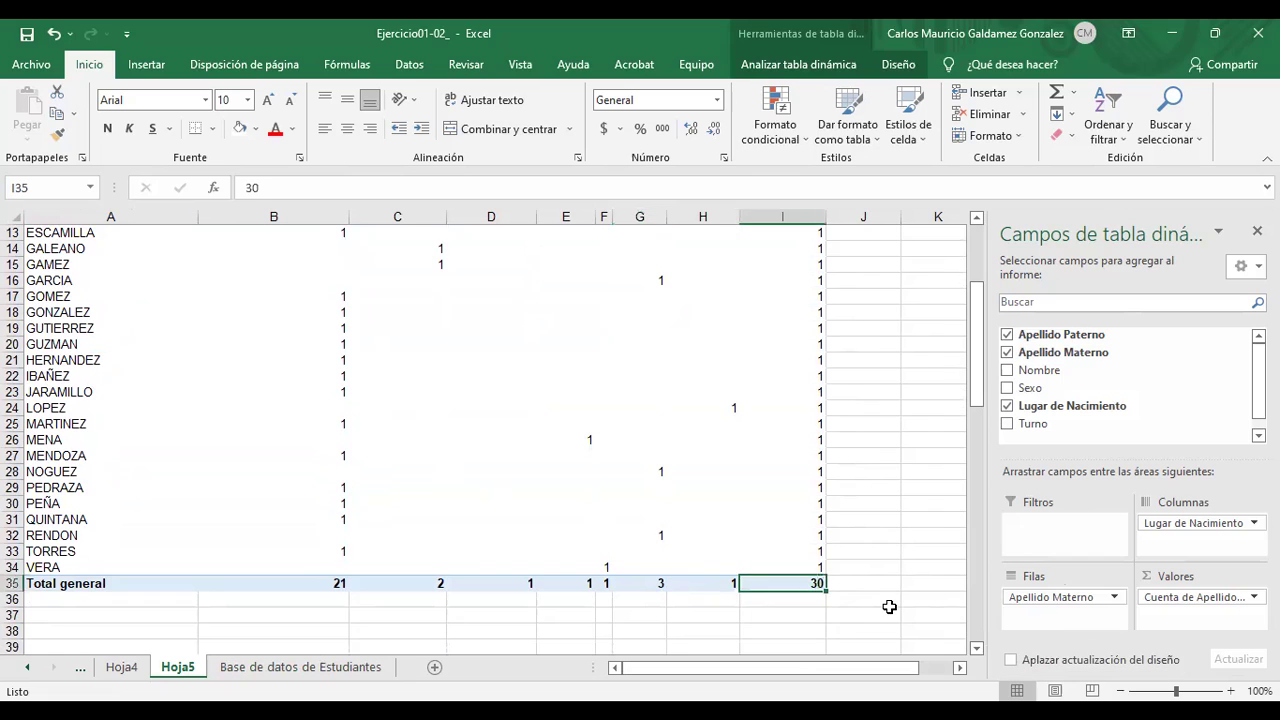
scroll(889, 605, "up", 4)
scroll(889, 608, "down", 3)
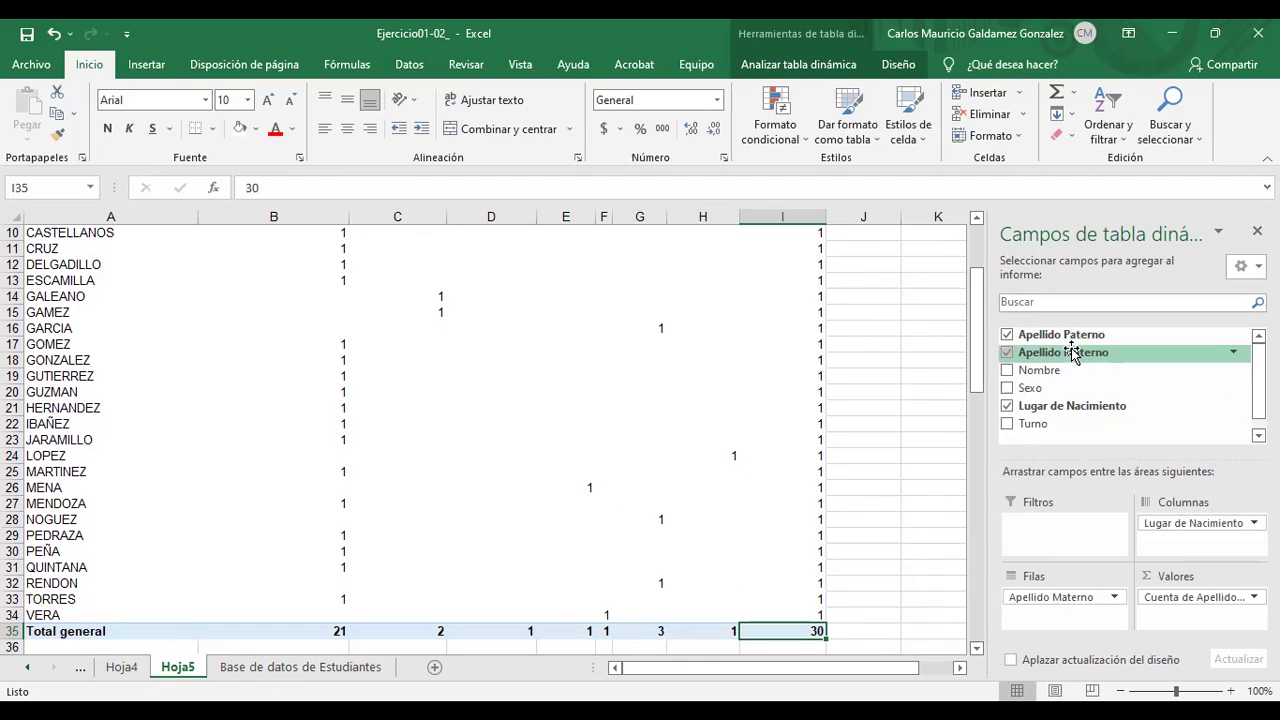
left_click_drag(1066, 336, 1070, 596)
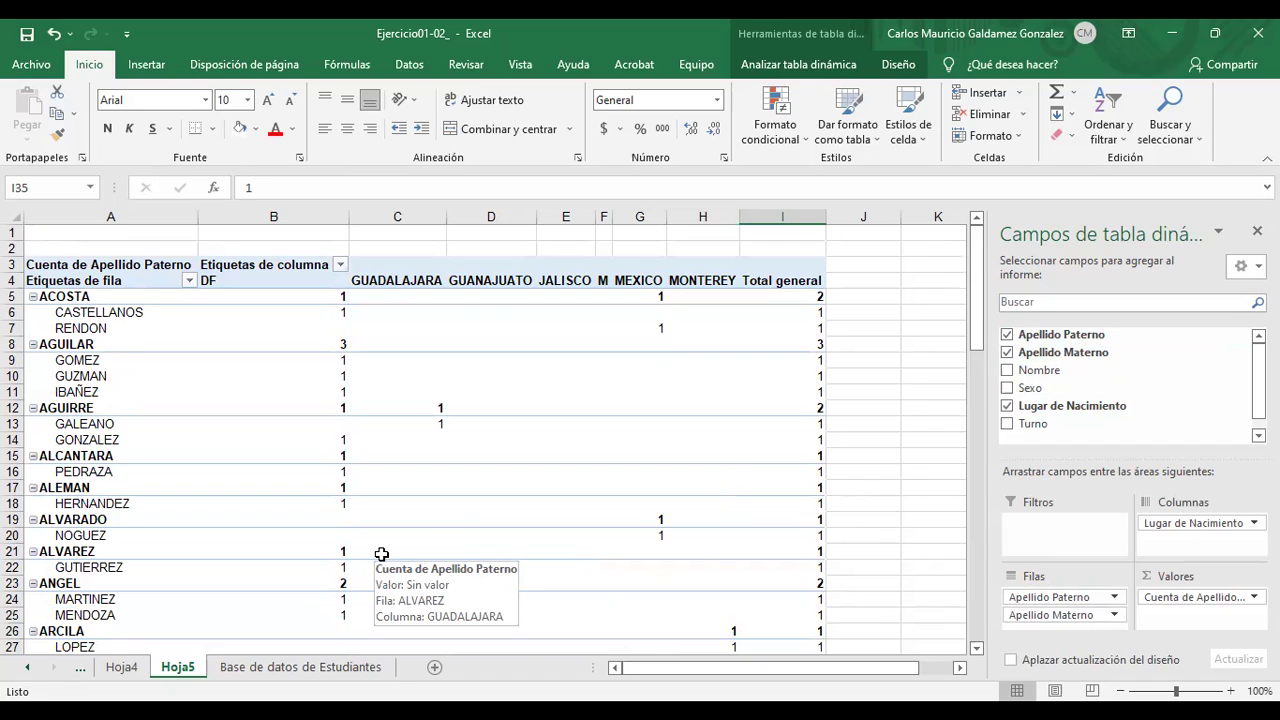
Collapse the first two paternal surname groups in the Hoja5 pivot table and expand them again.
left_click(33, 297)
left_click(33, 313)
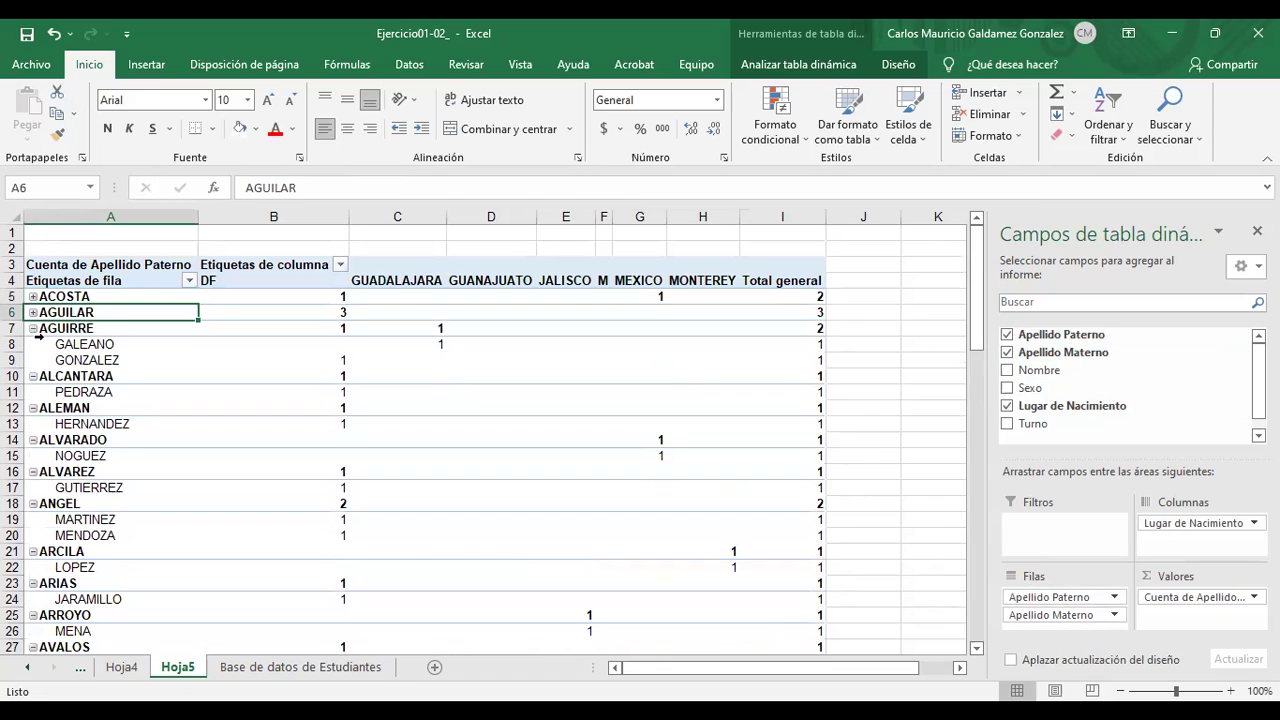
left_click(34, 328)
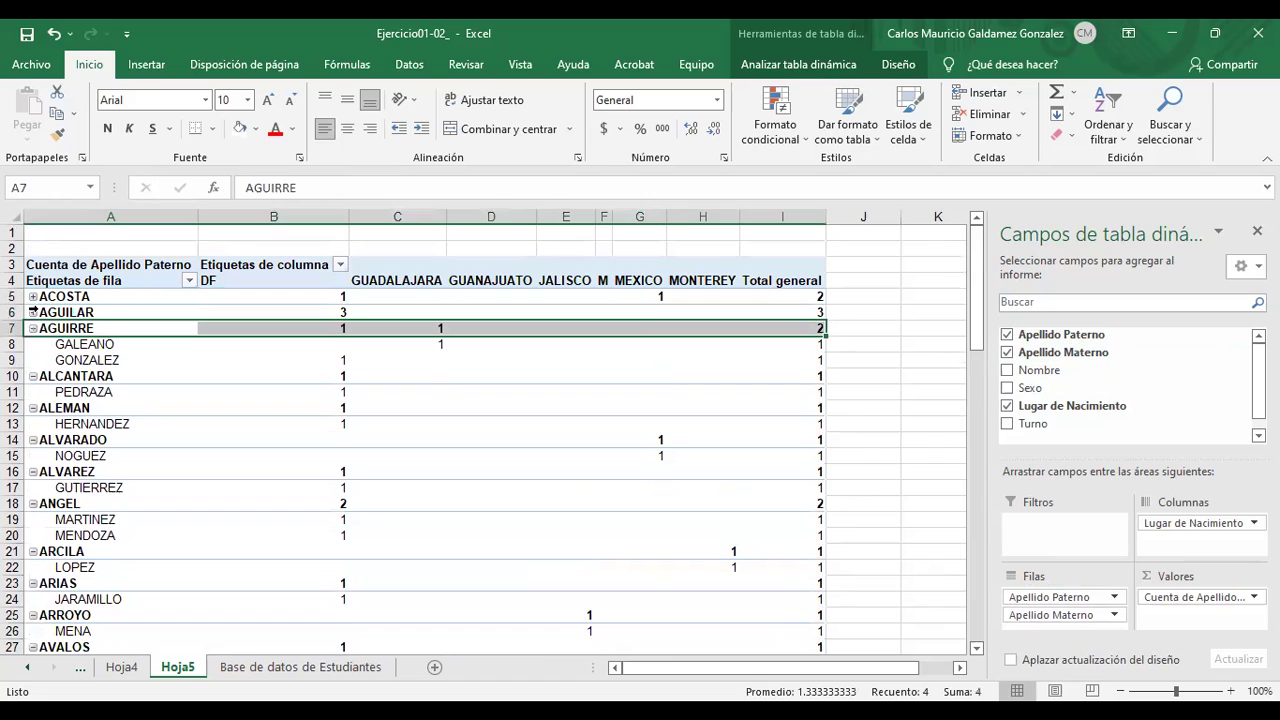
left_click(33, 312)
left_click(33, 297)
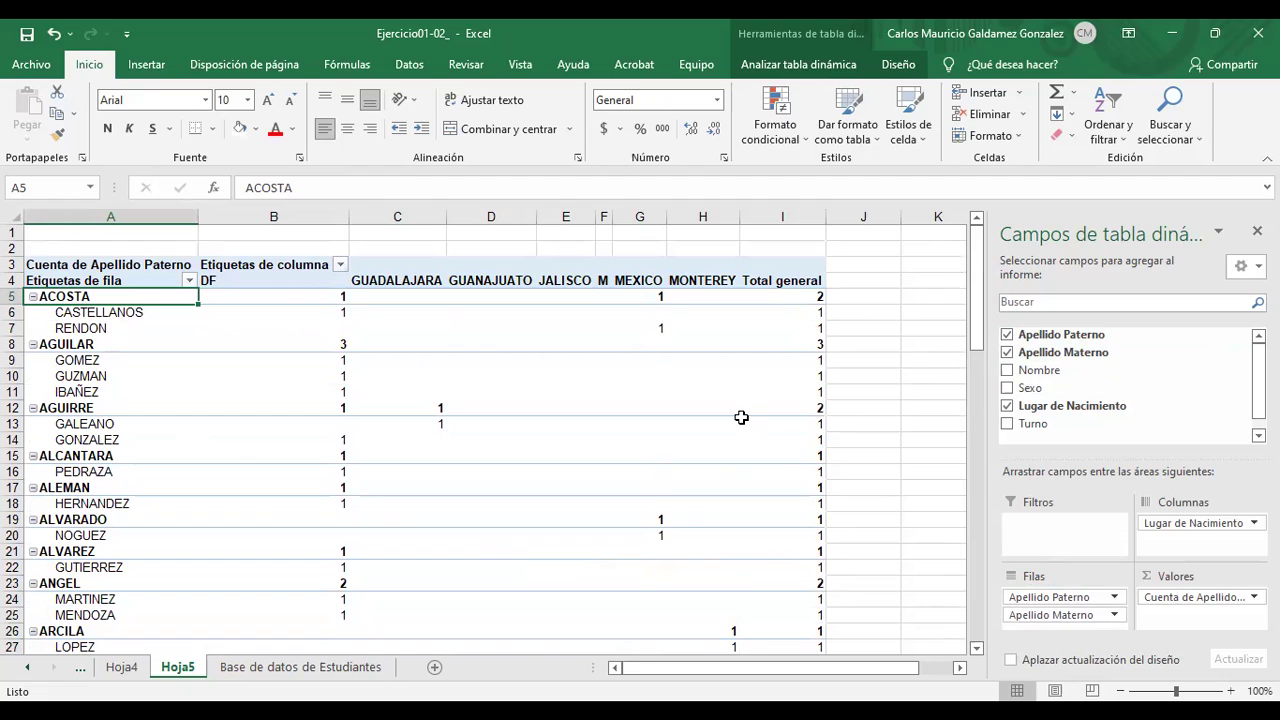
Examine the grand total for each Lugar de Nacimiento, including DF, GUADALAJARA, M and MONTEREY, and the overall total in Hoja5.
mouse_move(741, 417)
scroll(400, 577, "down", 5)
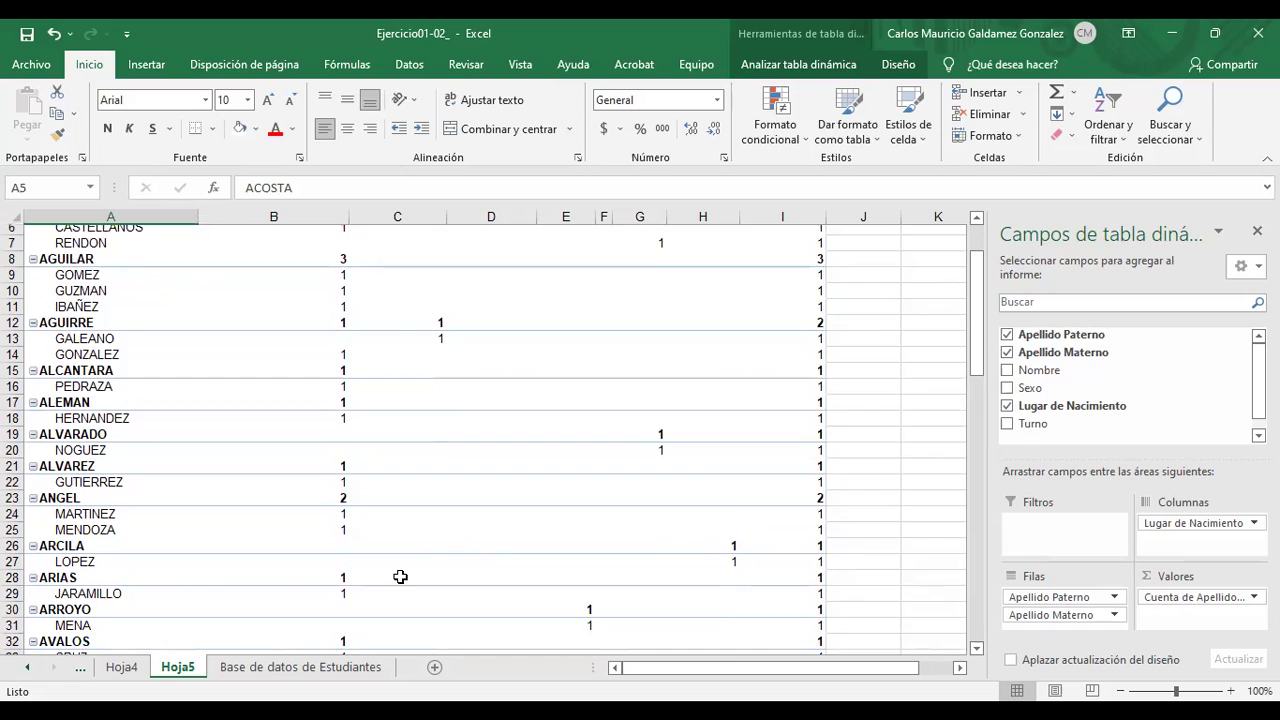
scroll(363, 614, "down", 2)
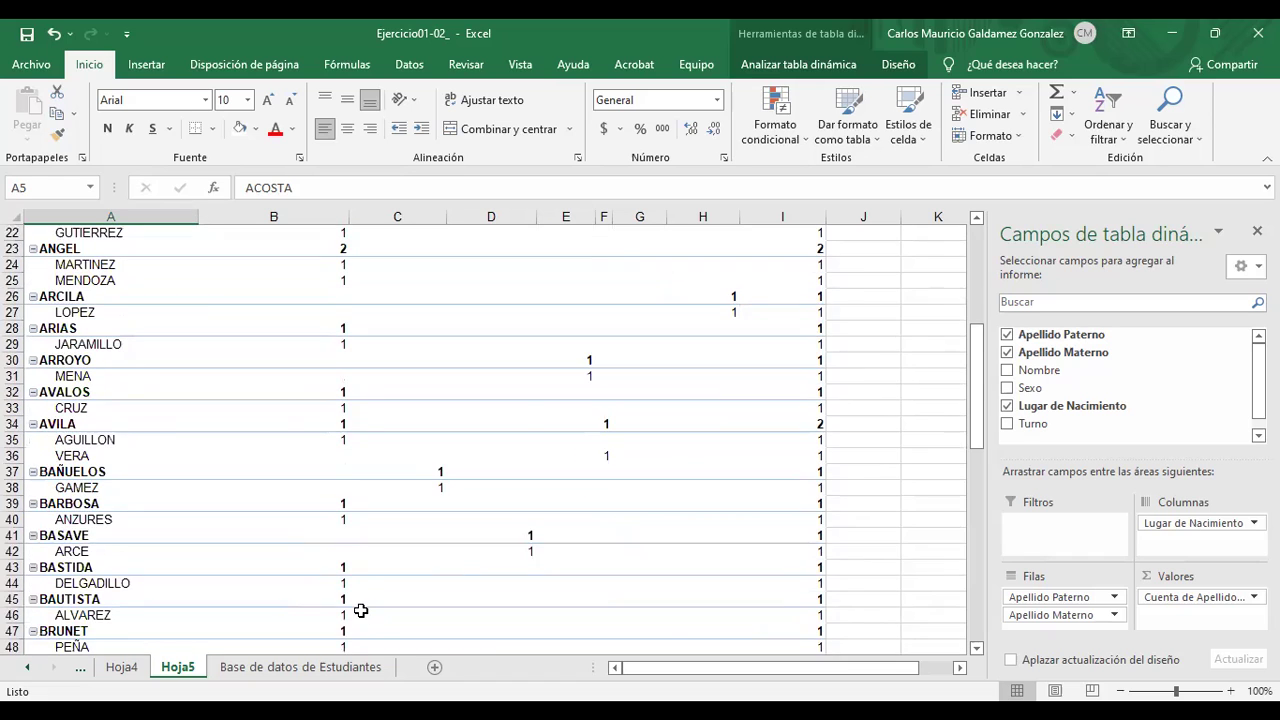
scroll(363, 612, "down", 6)
left_click(332, 537)
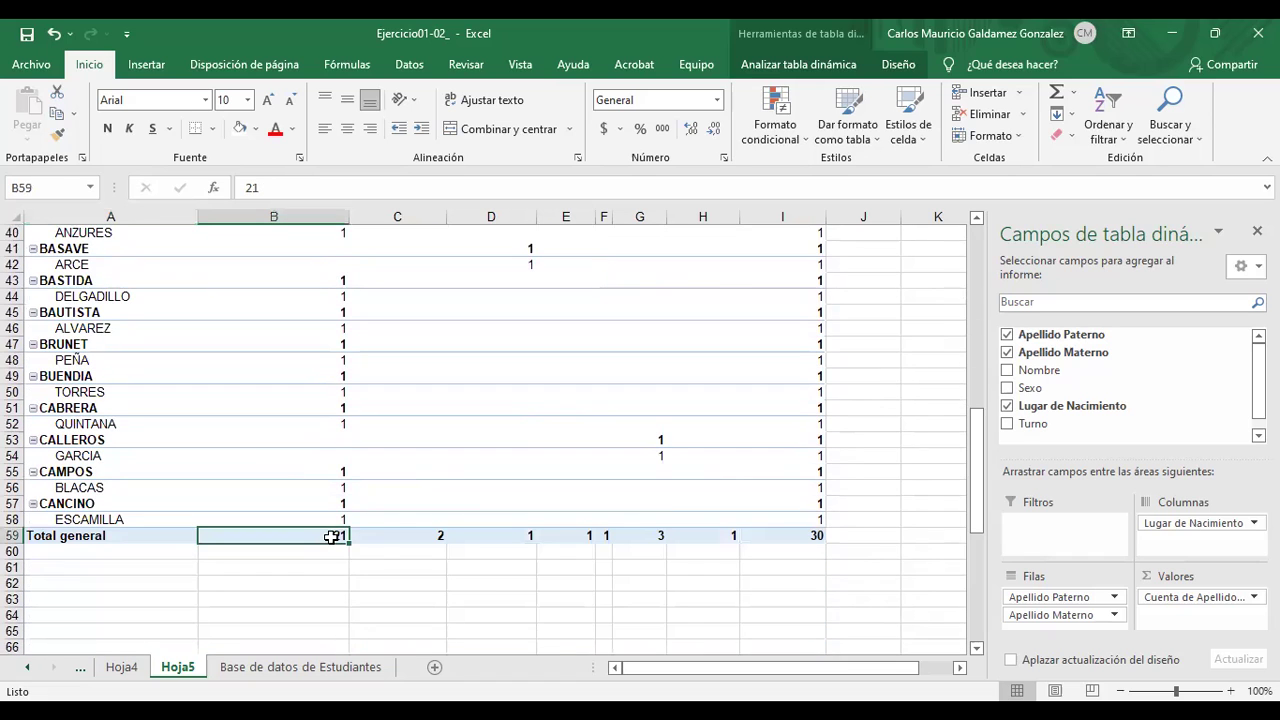
mouse_move(335, 538)
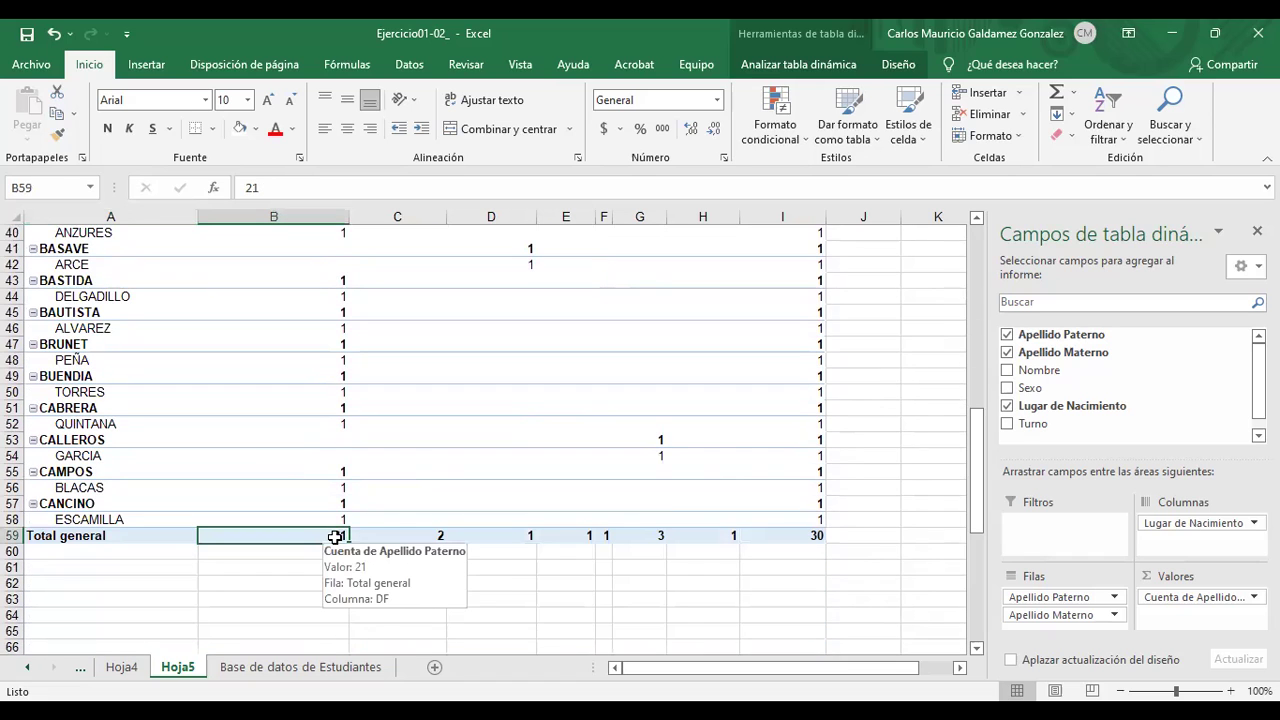
left_click(419, 535)
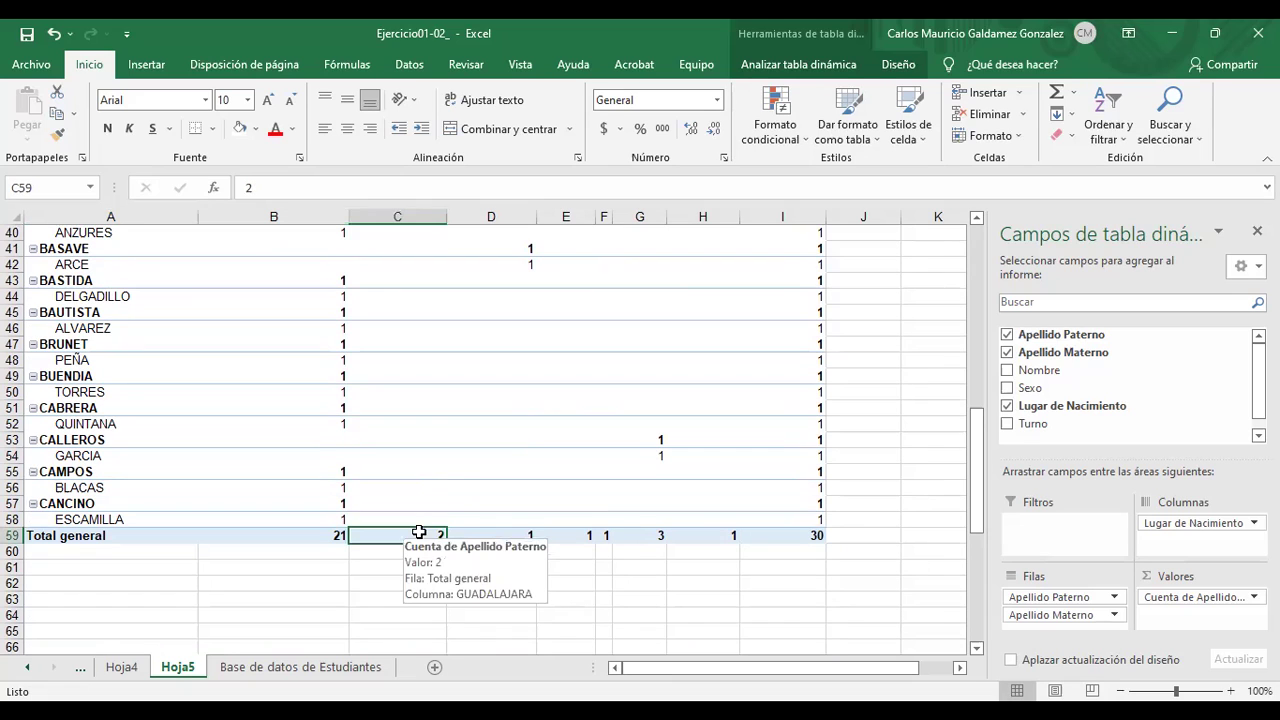
left_click(508, 538)
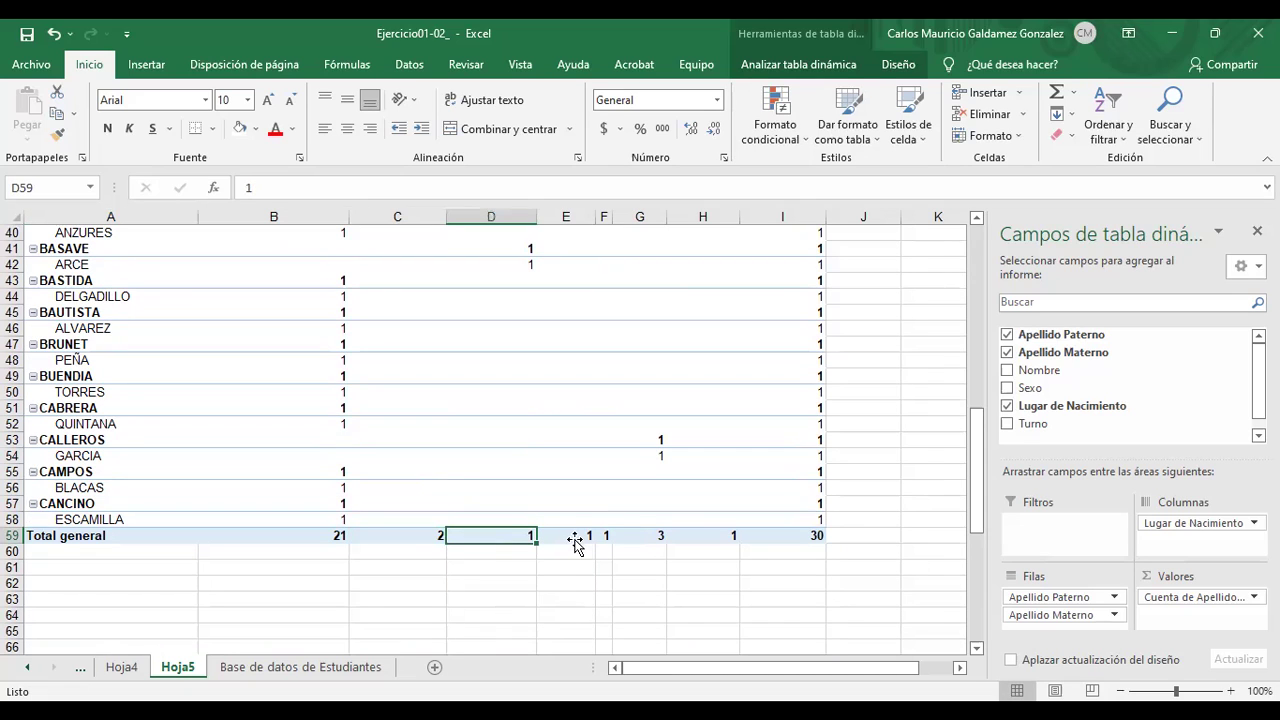
left_click(575, 540)
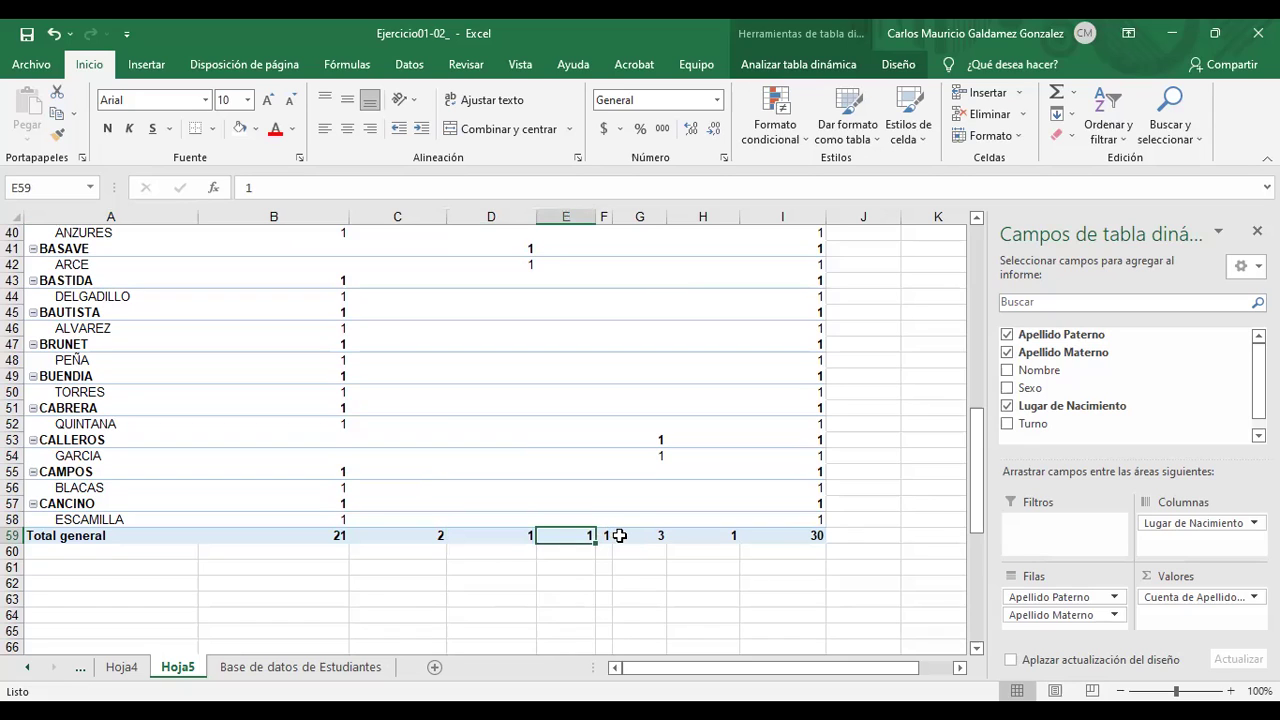
left_click(603, 537)
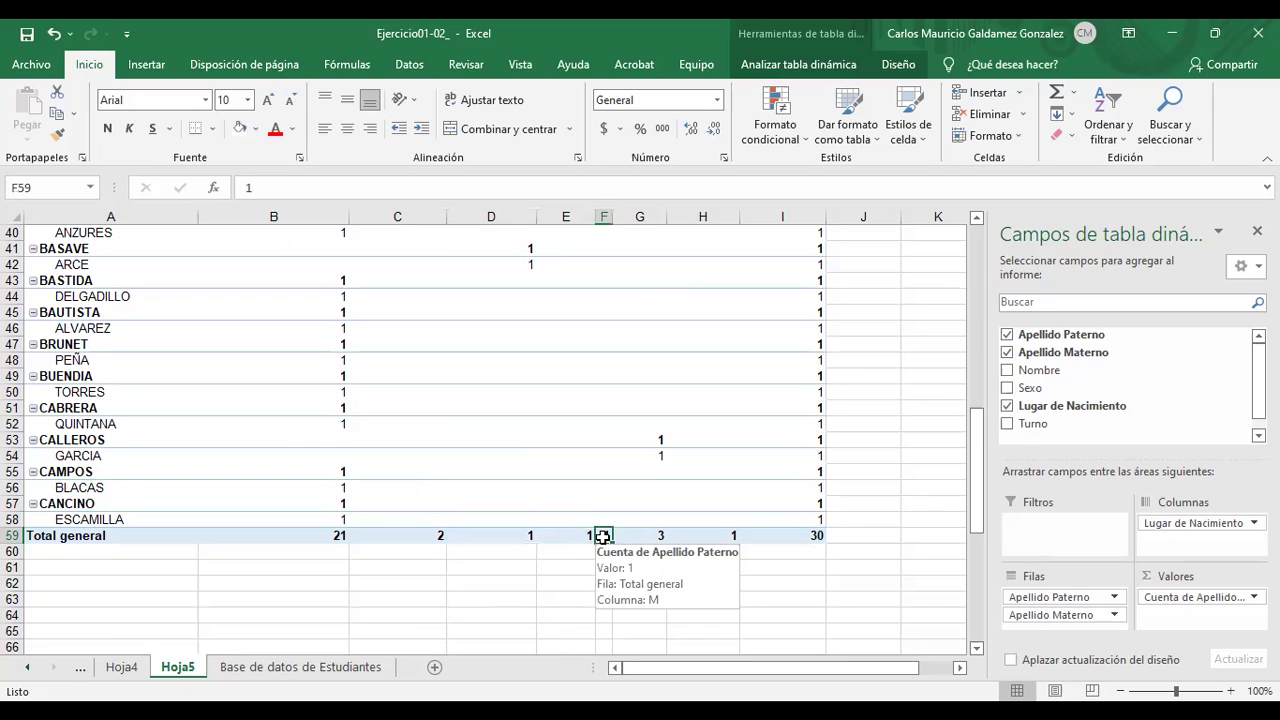
left_click(655, 537)
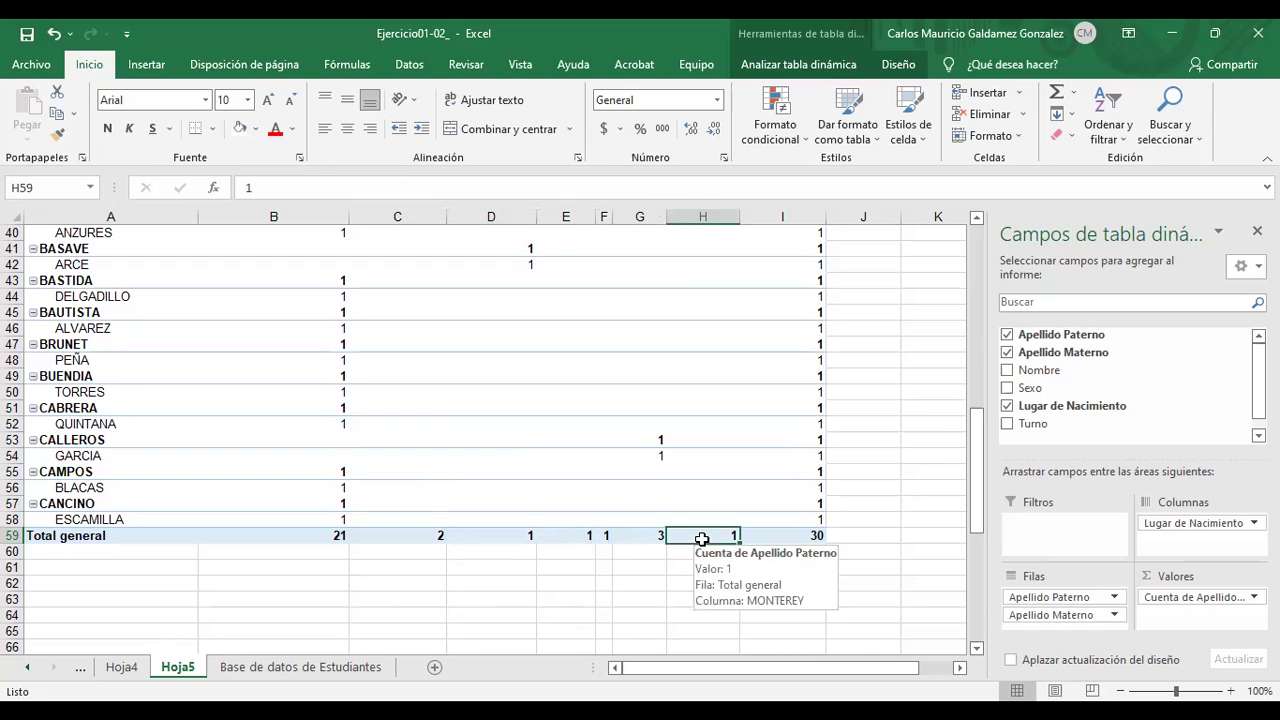
left_click(805, 537)
scroll(572, 573, "up", 13)
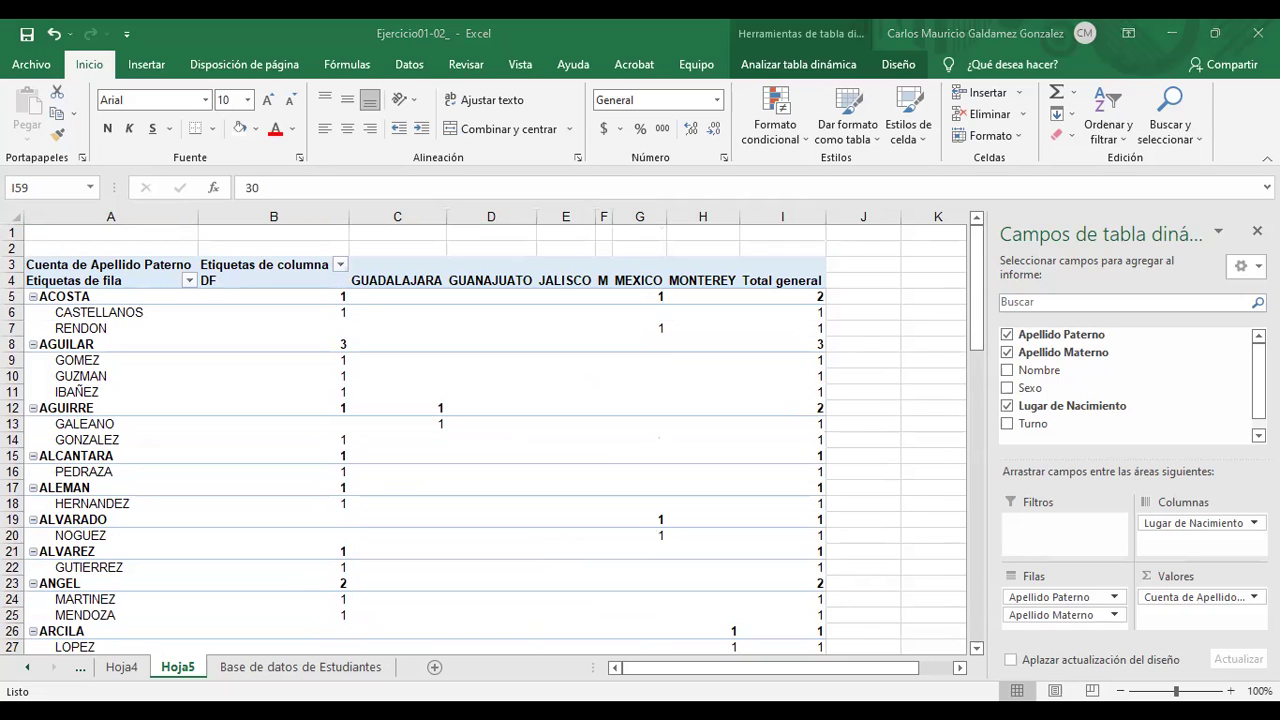
Correct the Lugar de Nacimiento in cell E22 of Base de datos de Estudiantes to MEXICO.
left_click(285, 666)
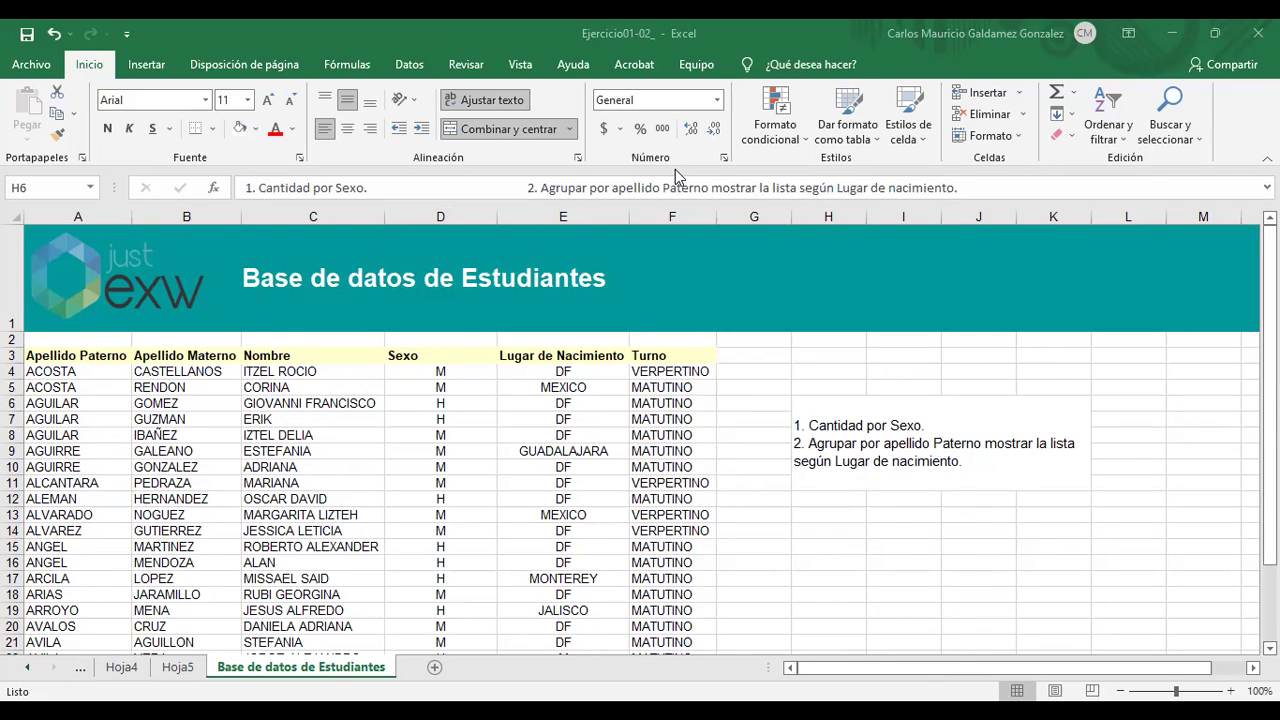
left_click(816, 427)
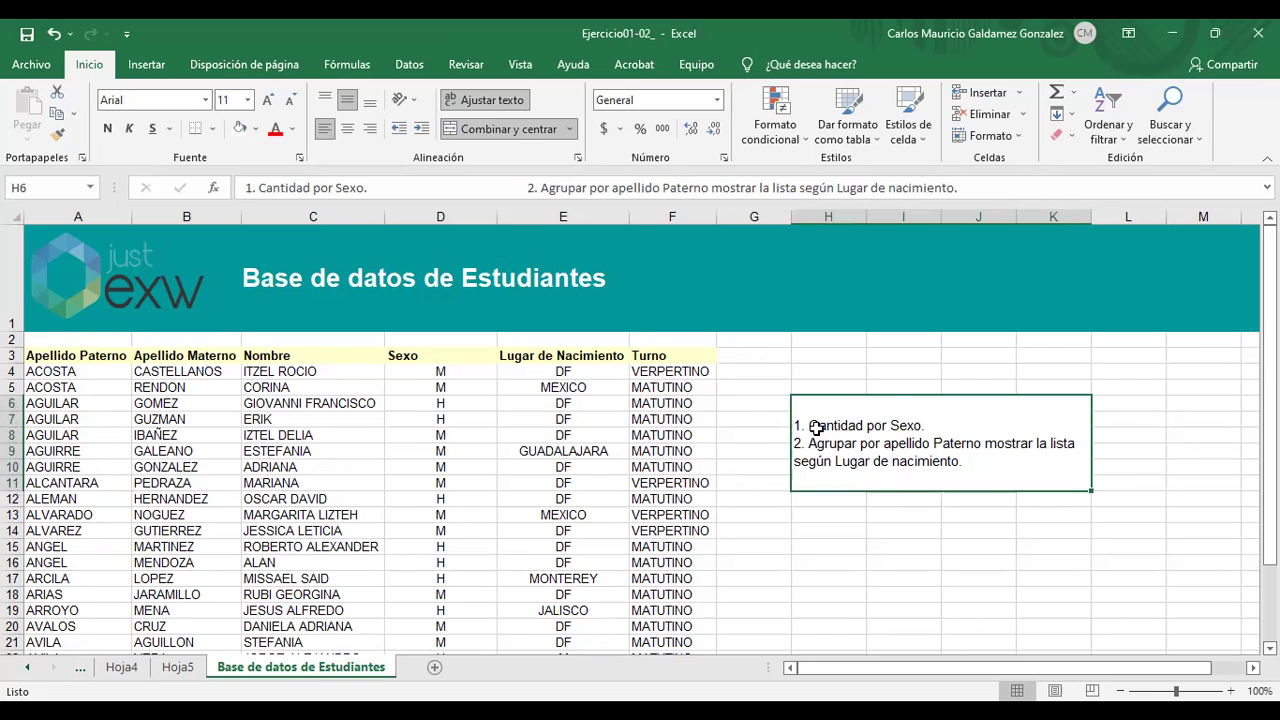
scroll(425, 480, "down", 1)
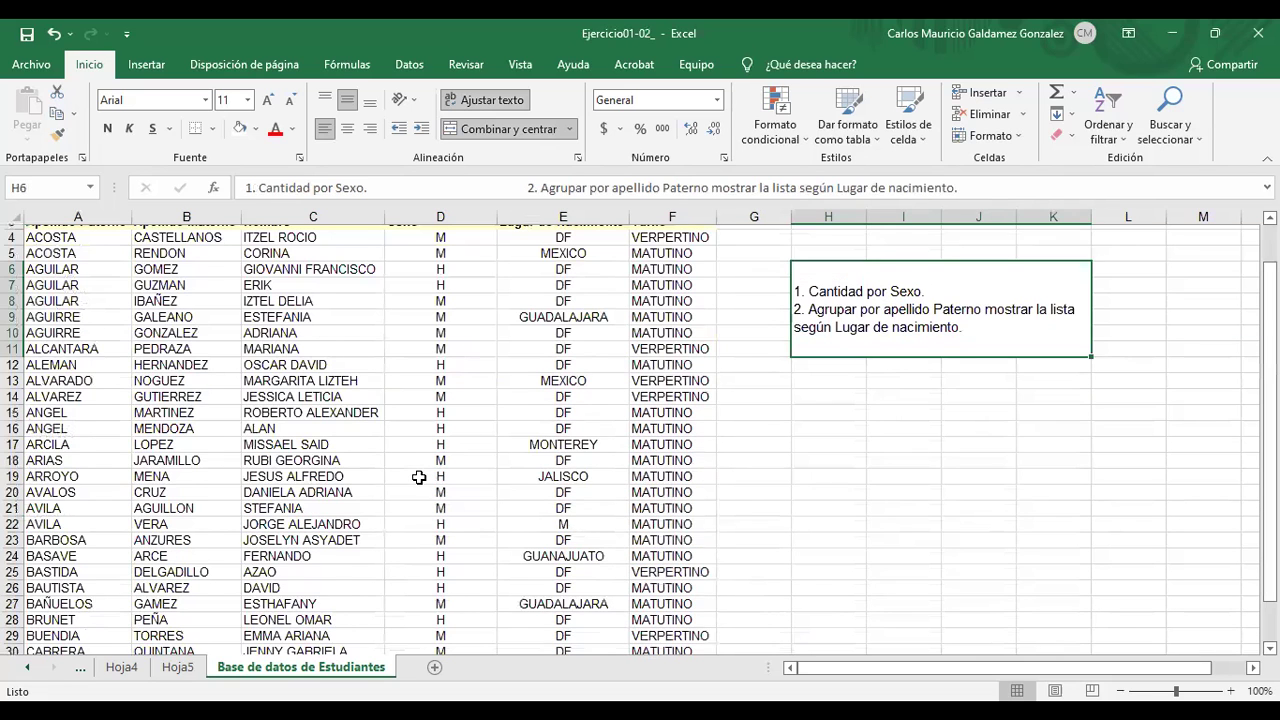
scroll(419, 477, "down", 2)
scroll(586, 500, "up", 1)
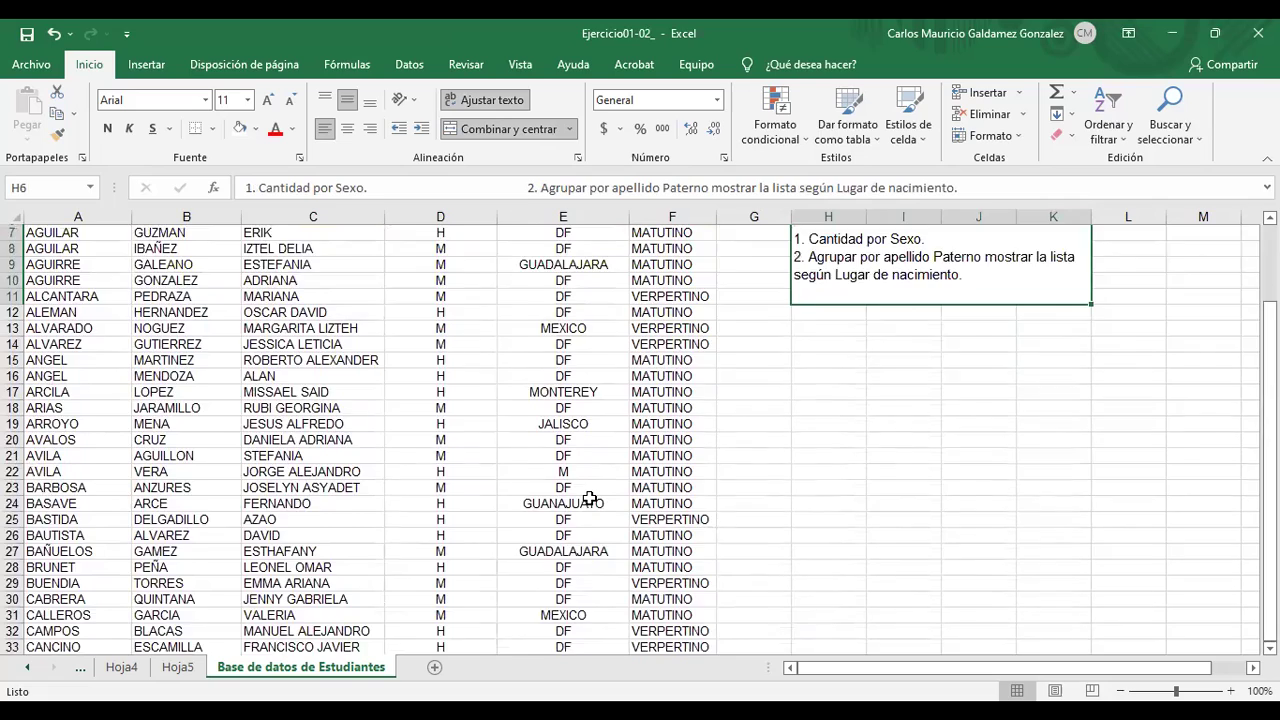
scroll(590, 498, "up", 2)
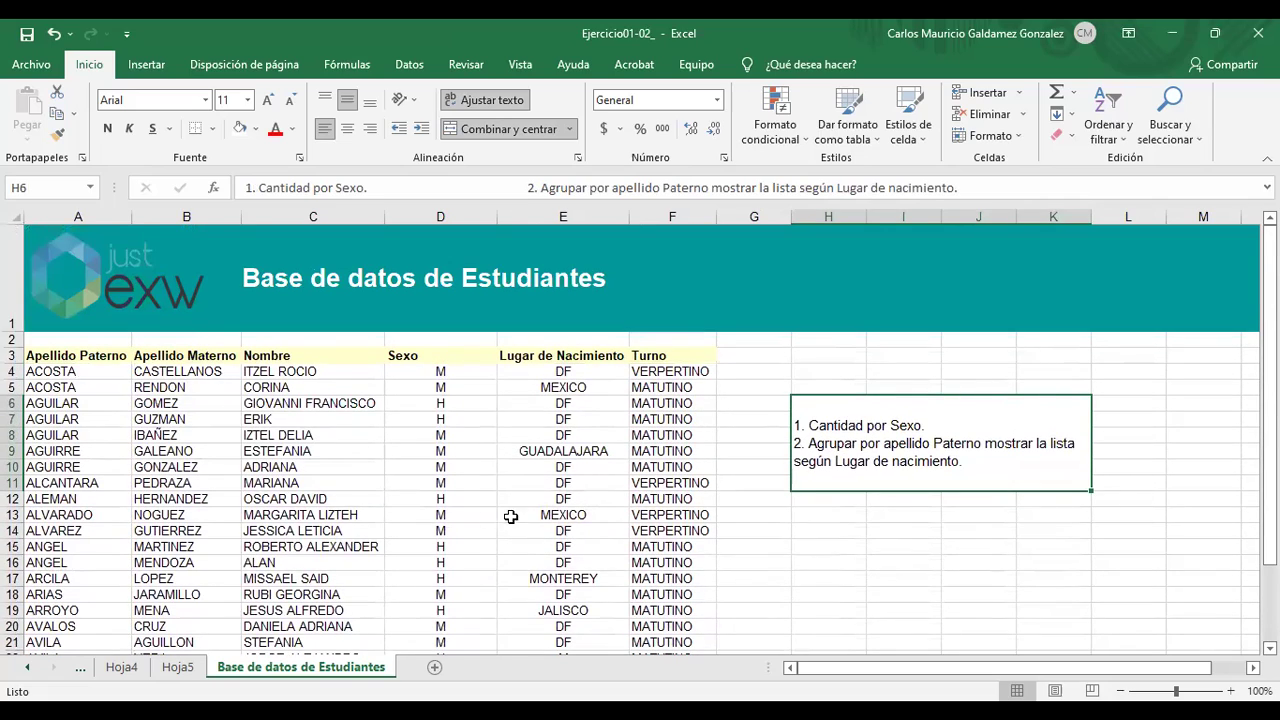
scroll(492, 517, "down", 2)
scroll(492, 517, "down", 1)
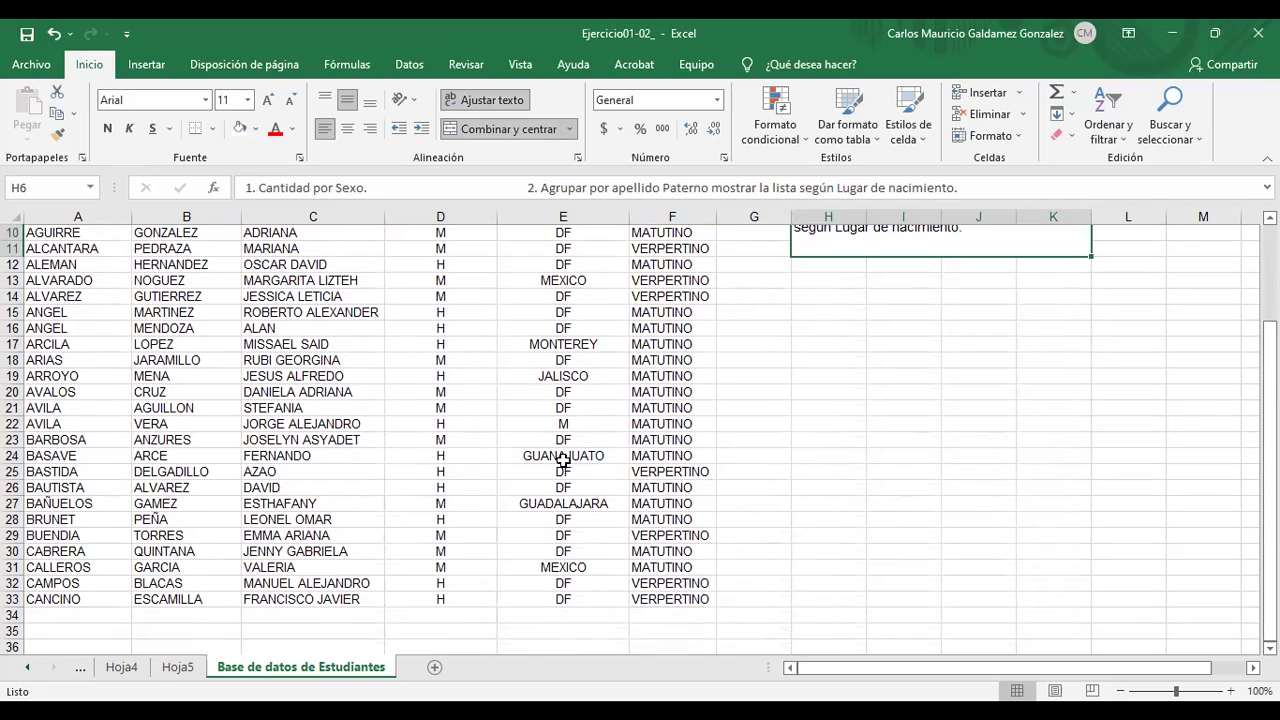
left_click(582, 423)
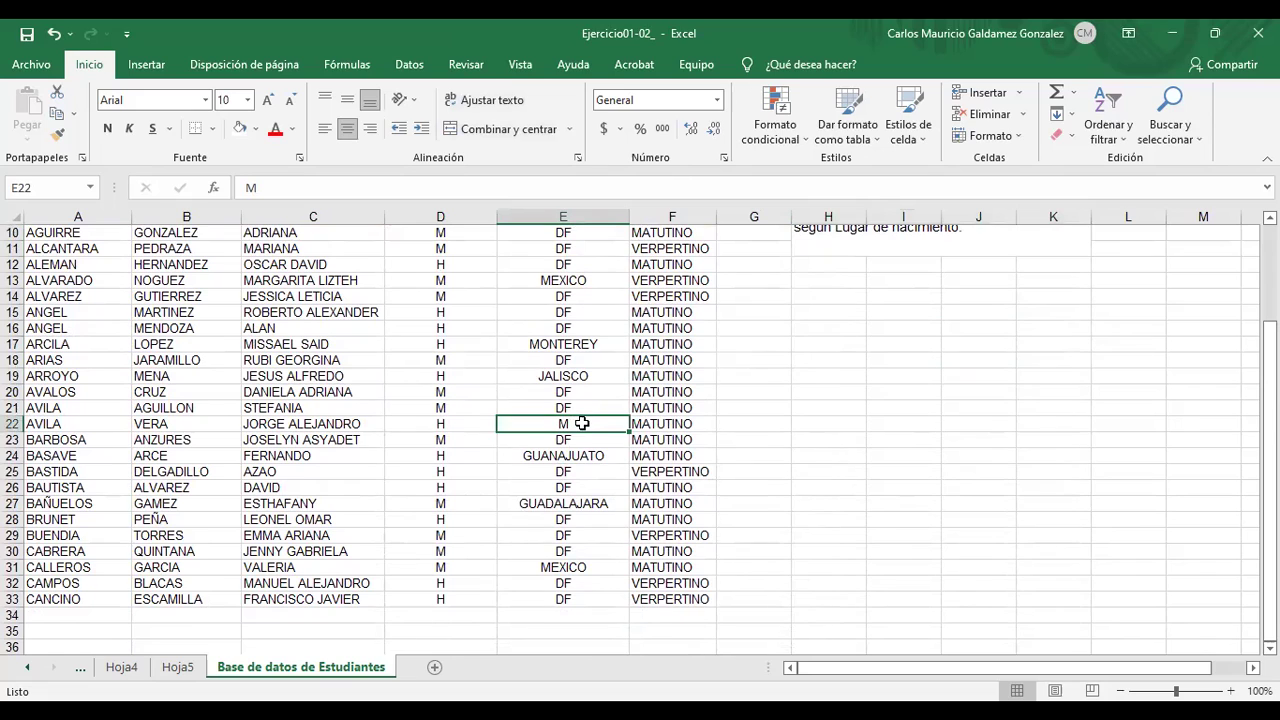
double_click(583, 423)
type("EXICO")
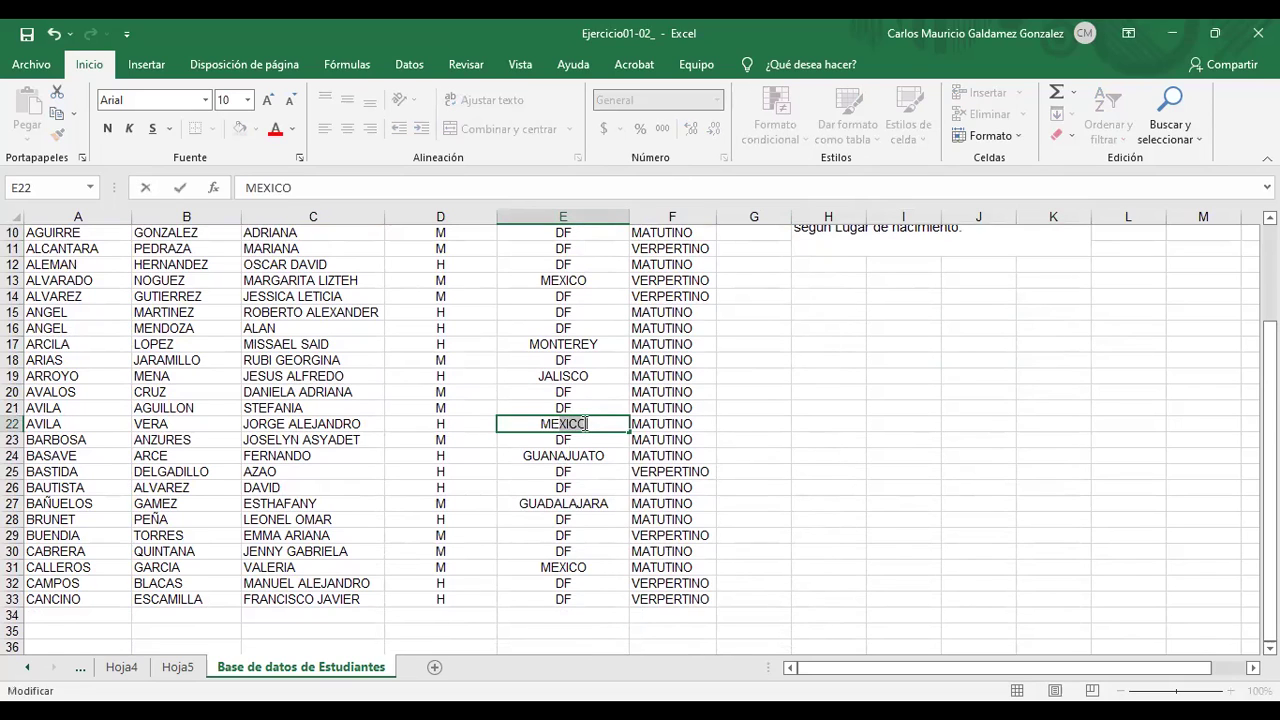
key("Return")
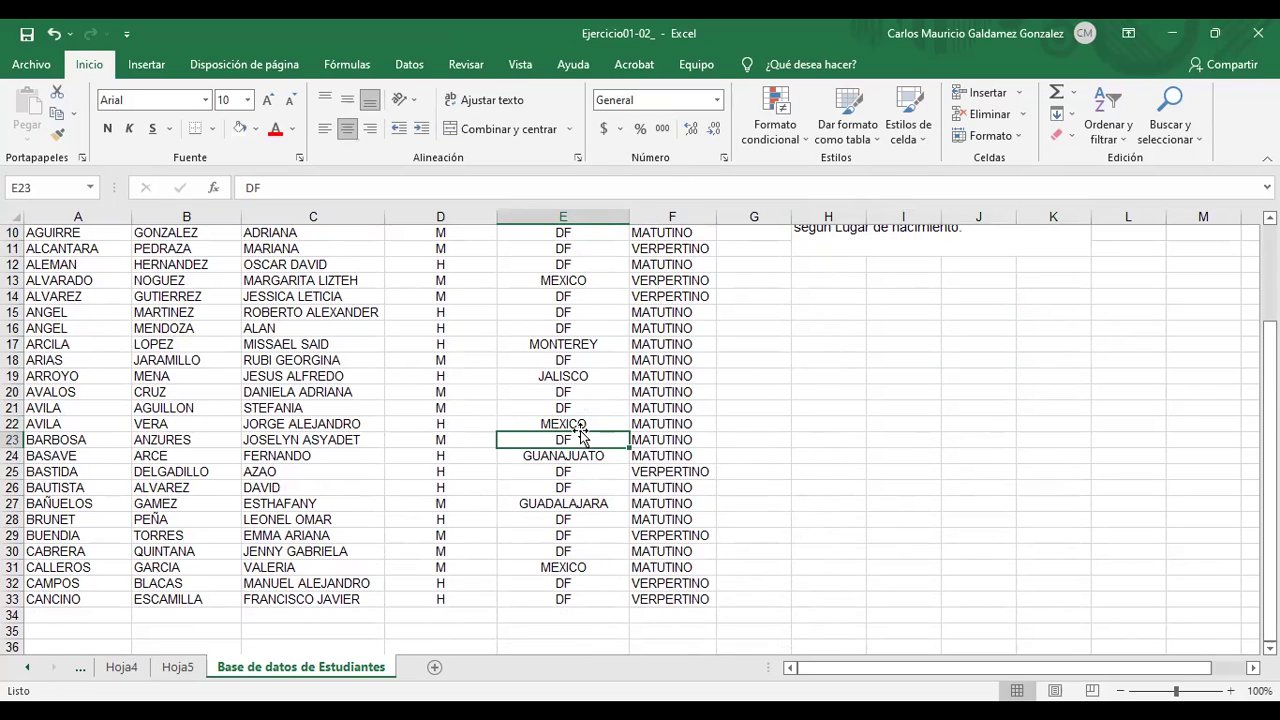
Check the M birthplace's grand total in the Hoja5 pivot table against the corrected entry in Base de datos de Estudiantes.
left_click(177, 667)
scroll(520, 460, "down", 6)
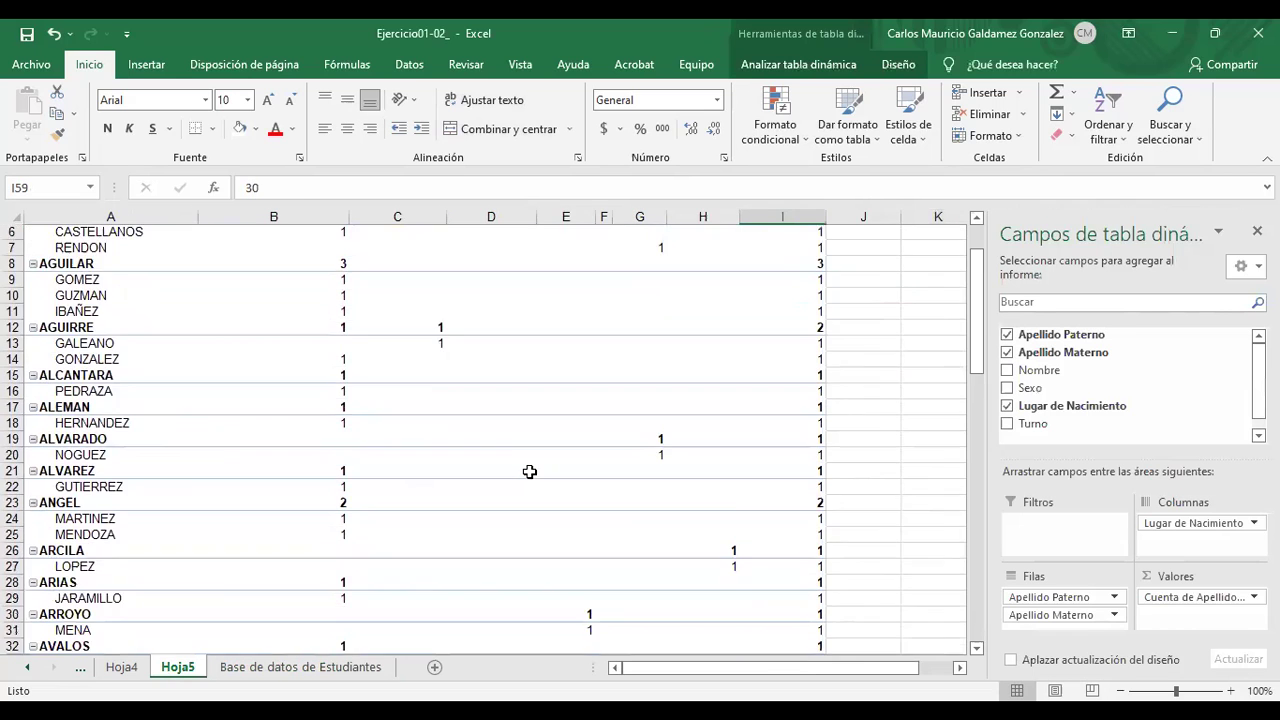
scroll(530, 473, "down", 5)
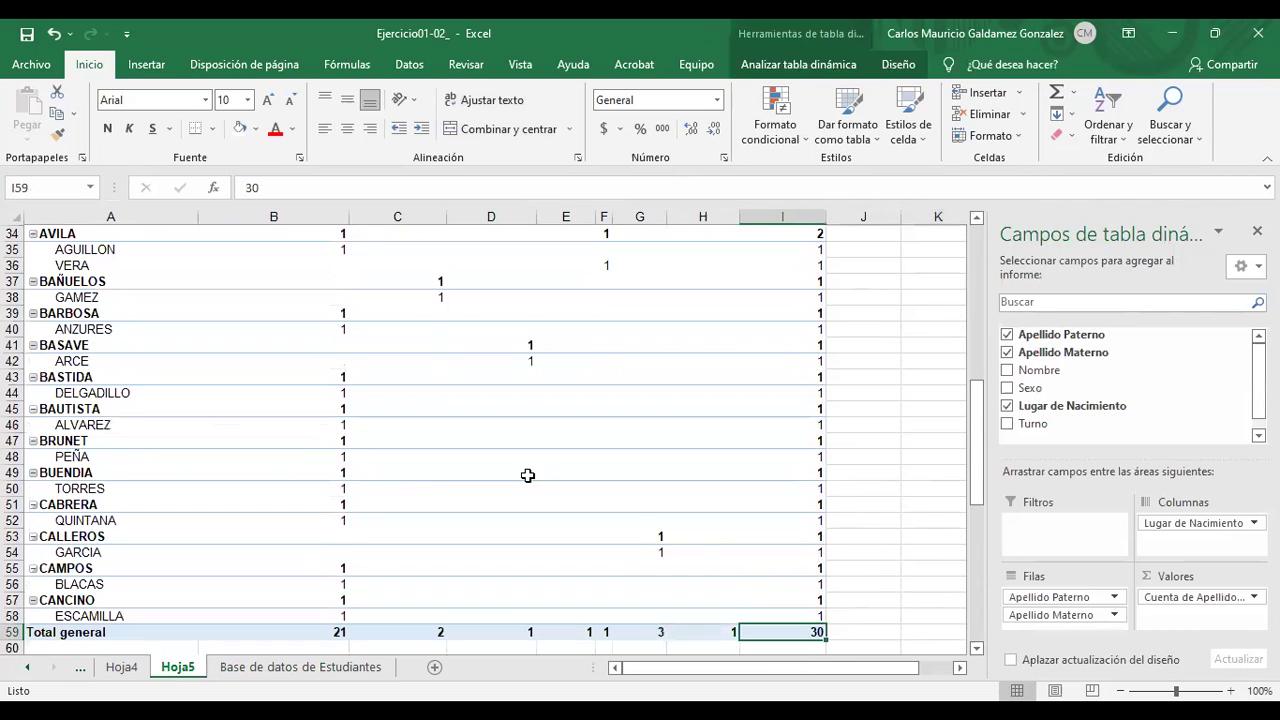
left_click(520, 475)
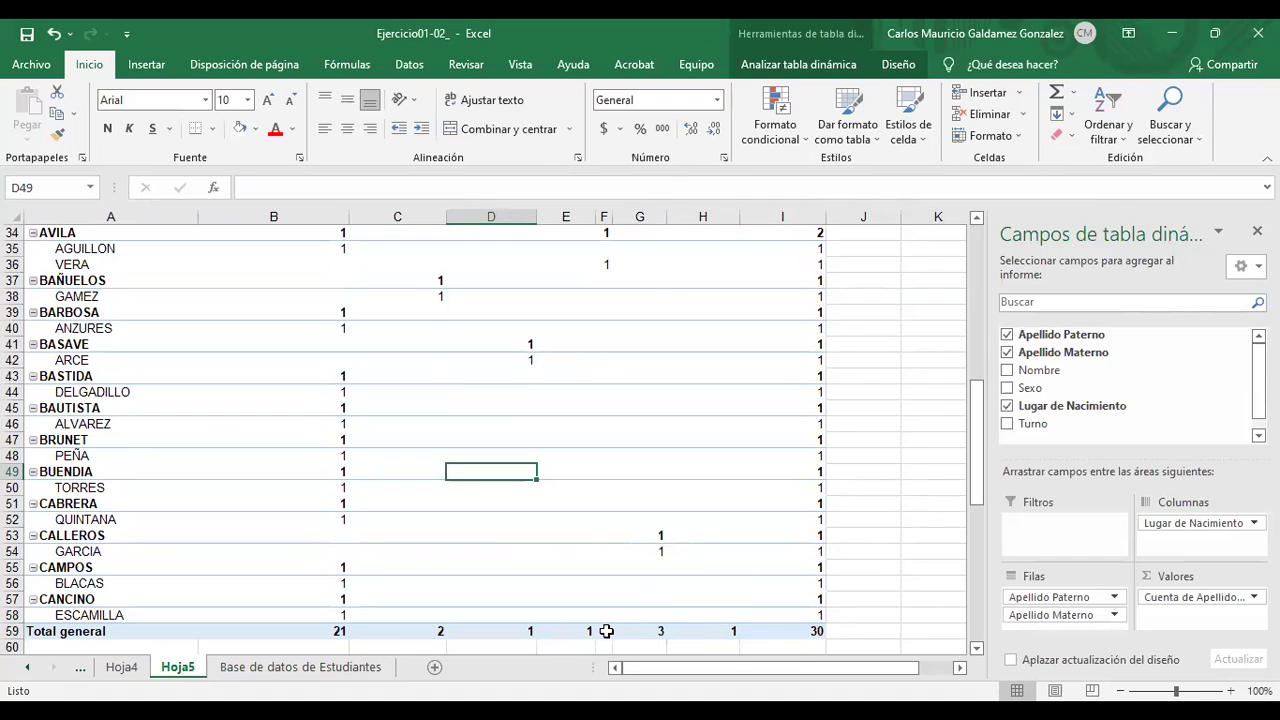
left_click(606, 631)
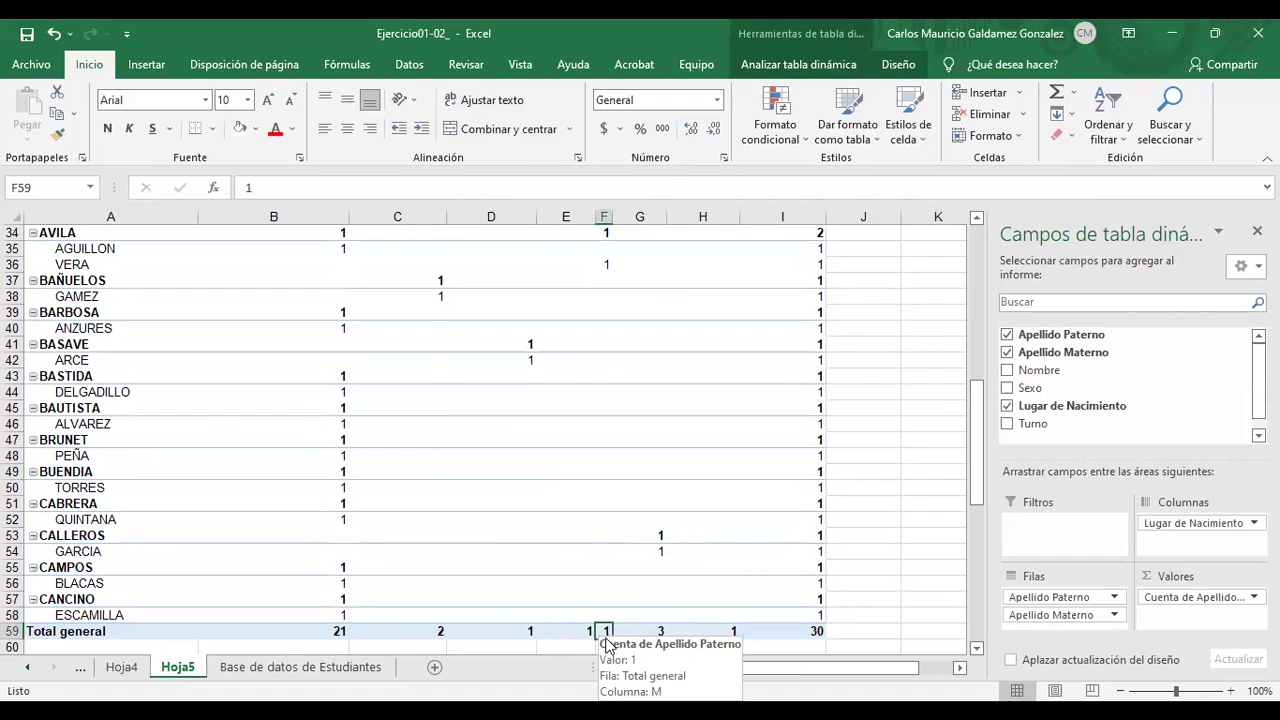
left_click(122, 667)
left_click(263, 670)
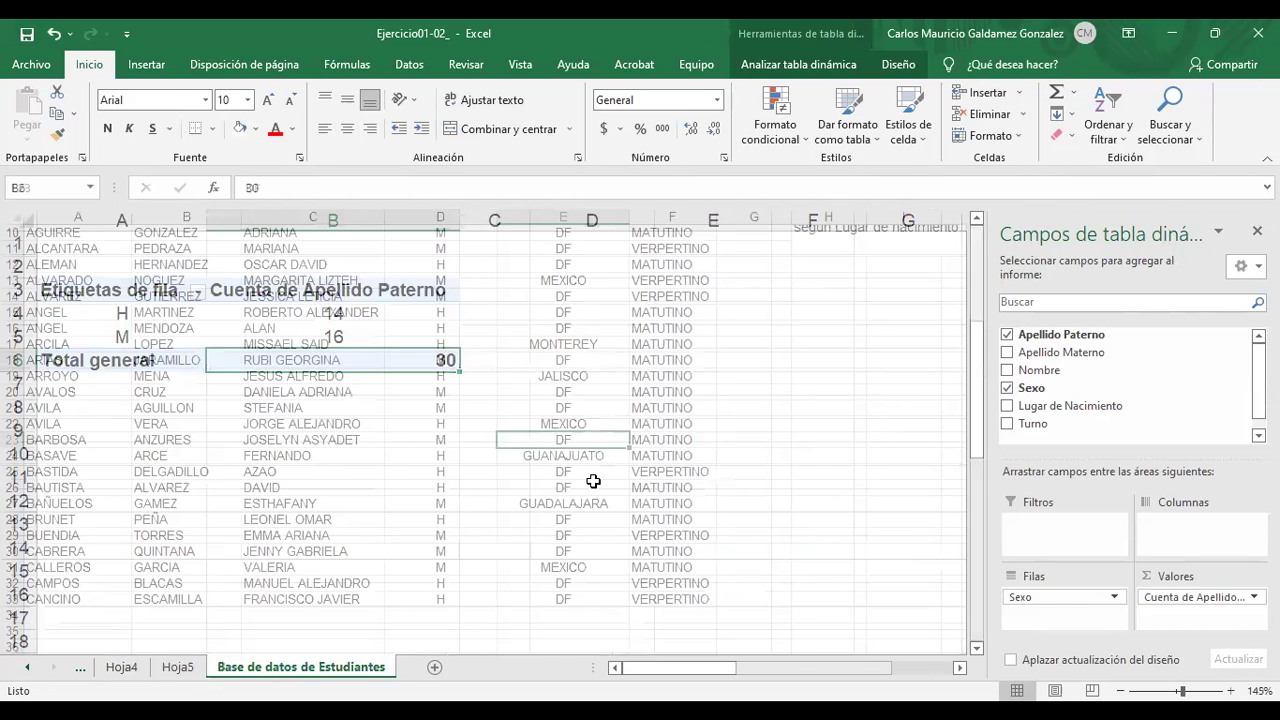
left_click(184, 667)
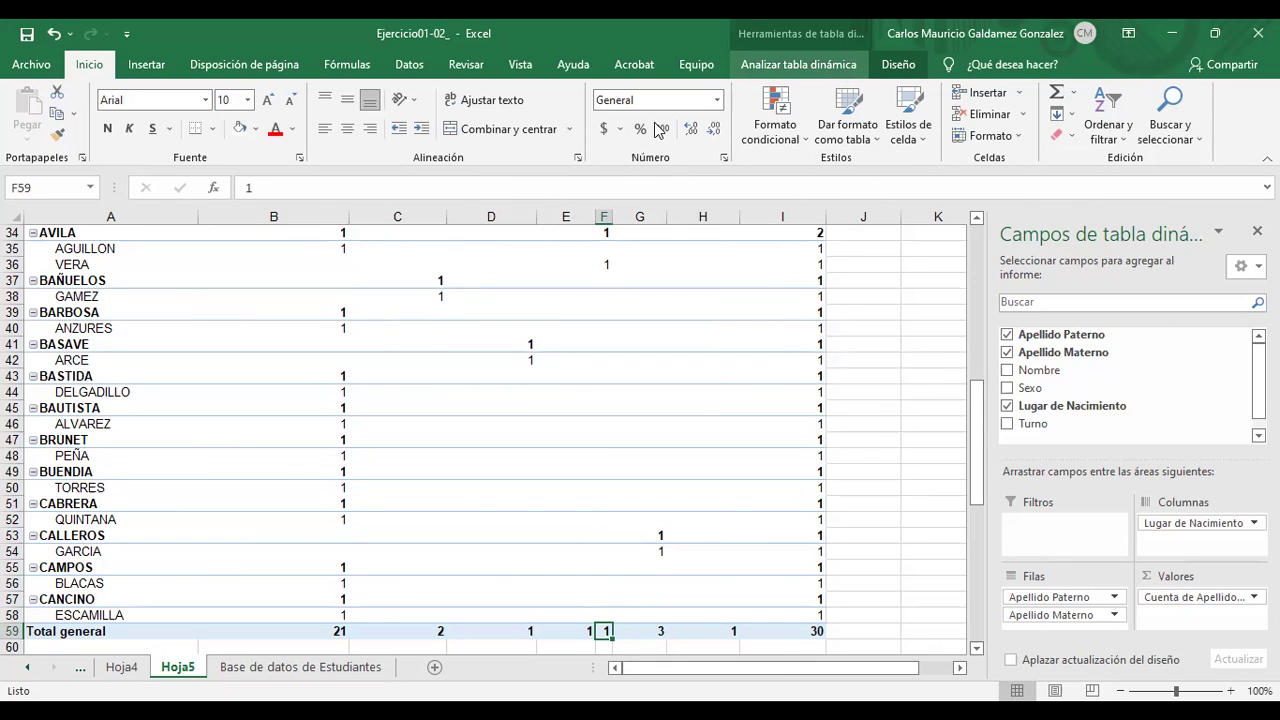
Refresh all pivot tables in the workbook, cancelling the connection to the missing ejemplo access data source.
key("alt+j")
key("t")
key("r")
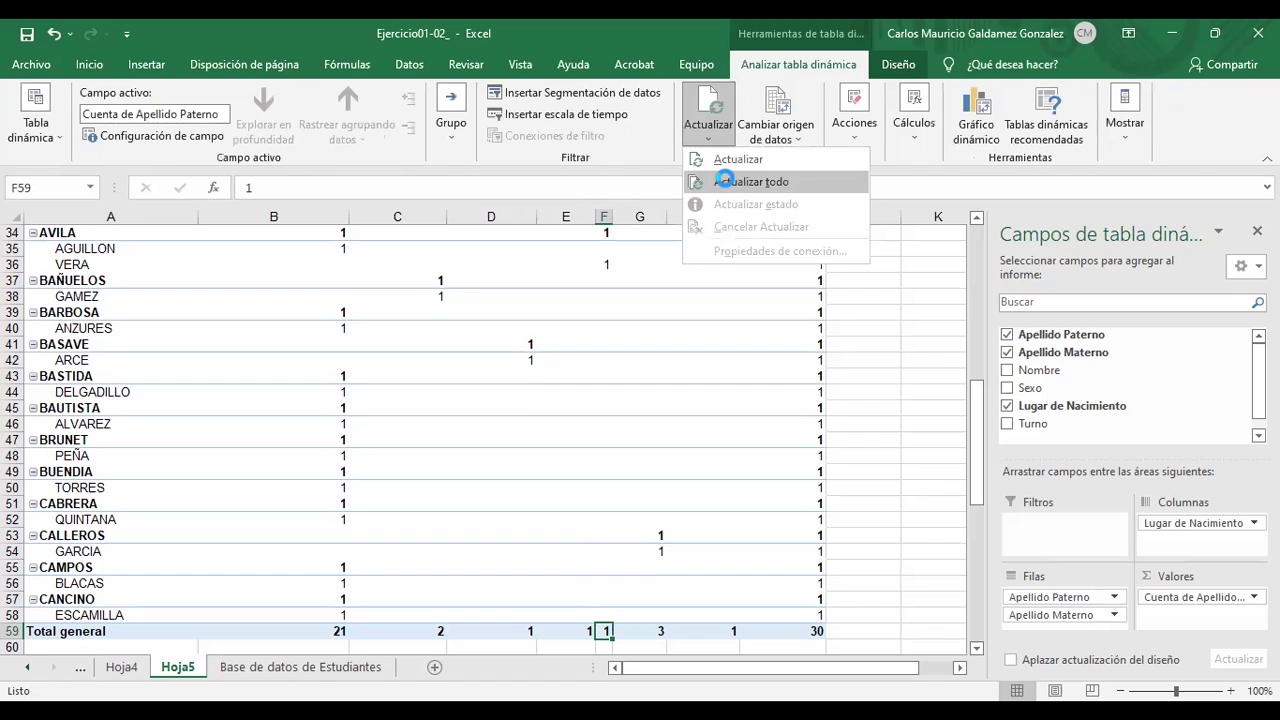
left_click(727, 184)
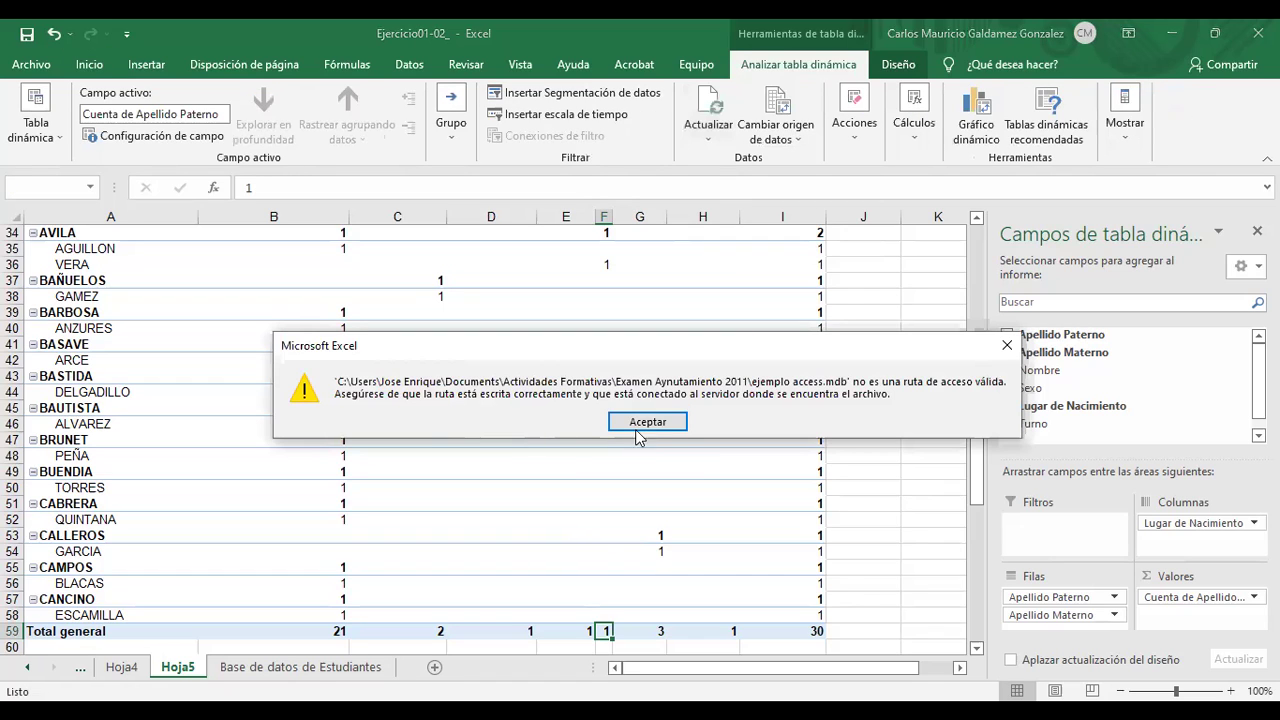
left_click(679, 423)
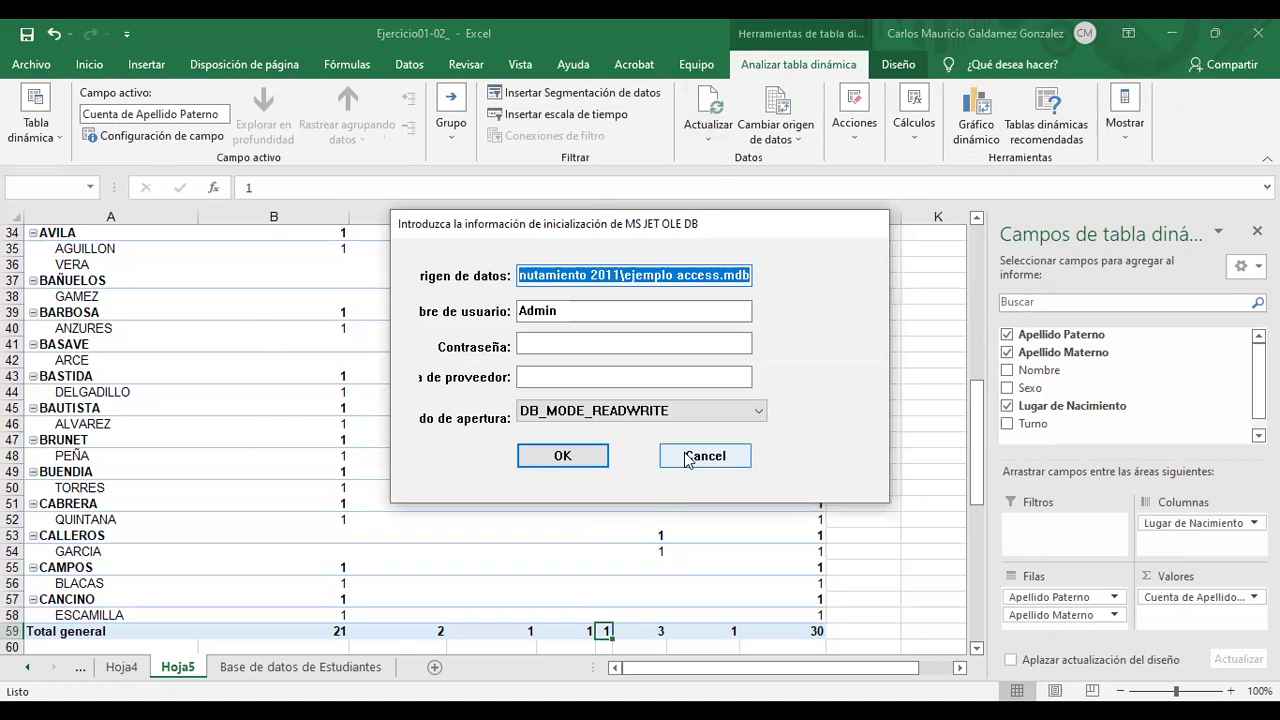
left_click(674, 410)
key("Escape")
left_click(713, 462)
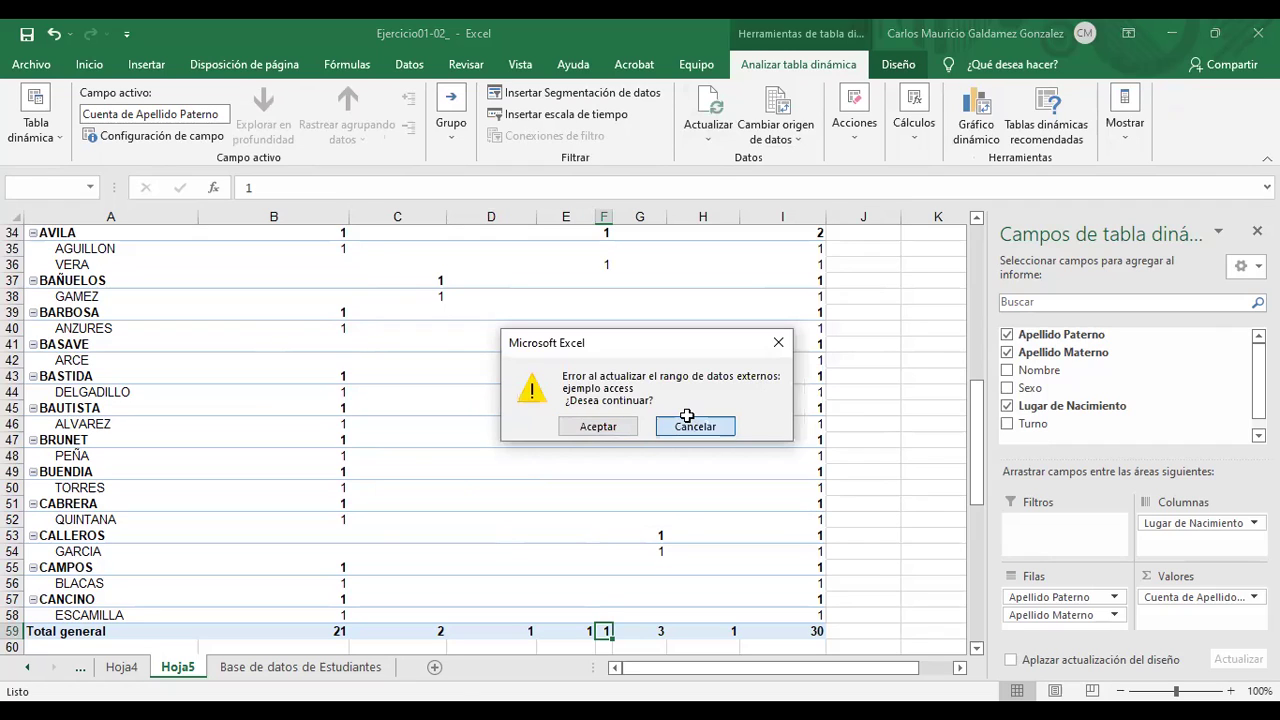
left_click(687, 415)
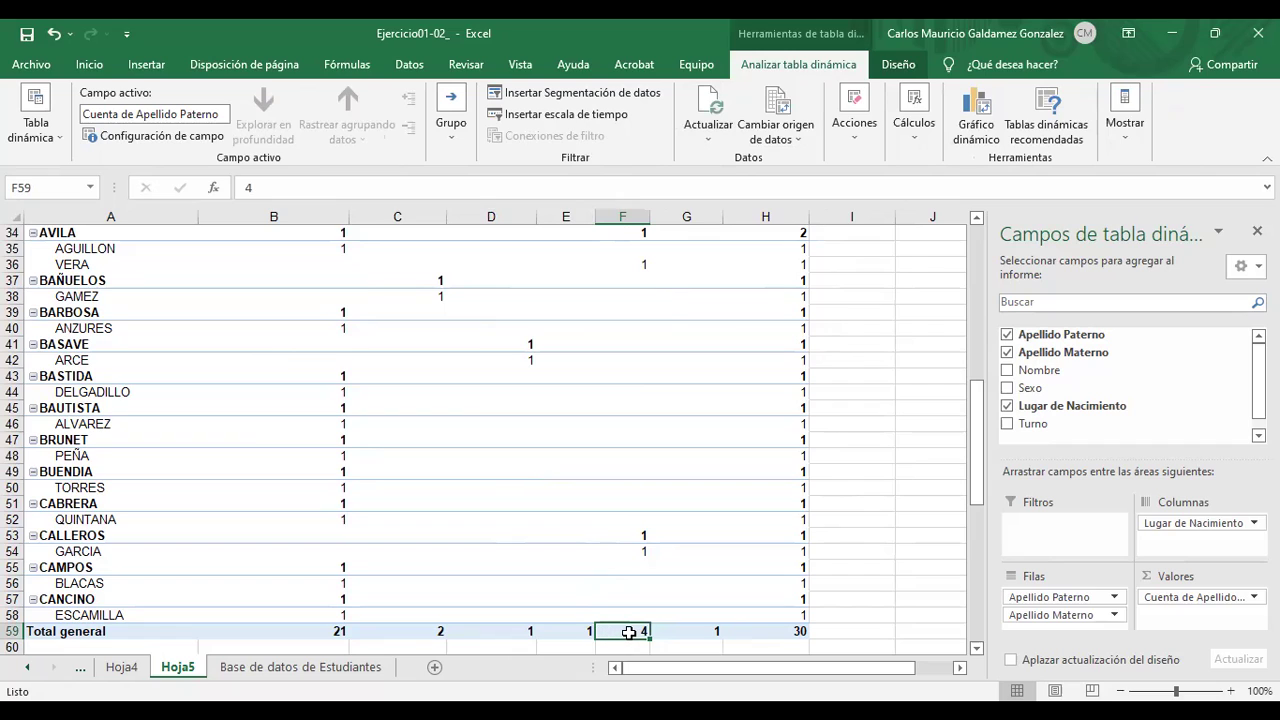
Examine the refreshed Hoja5 pivot table's Lugar de Nacimiento columns, from the MEXICO grand total up to the column headings.
mouse_move(629, 632)
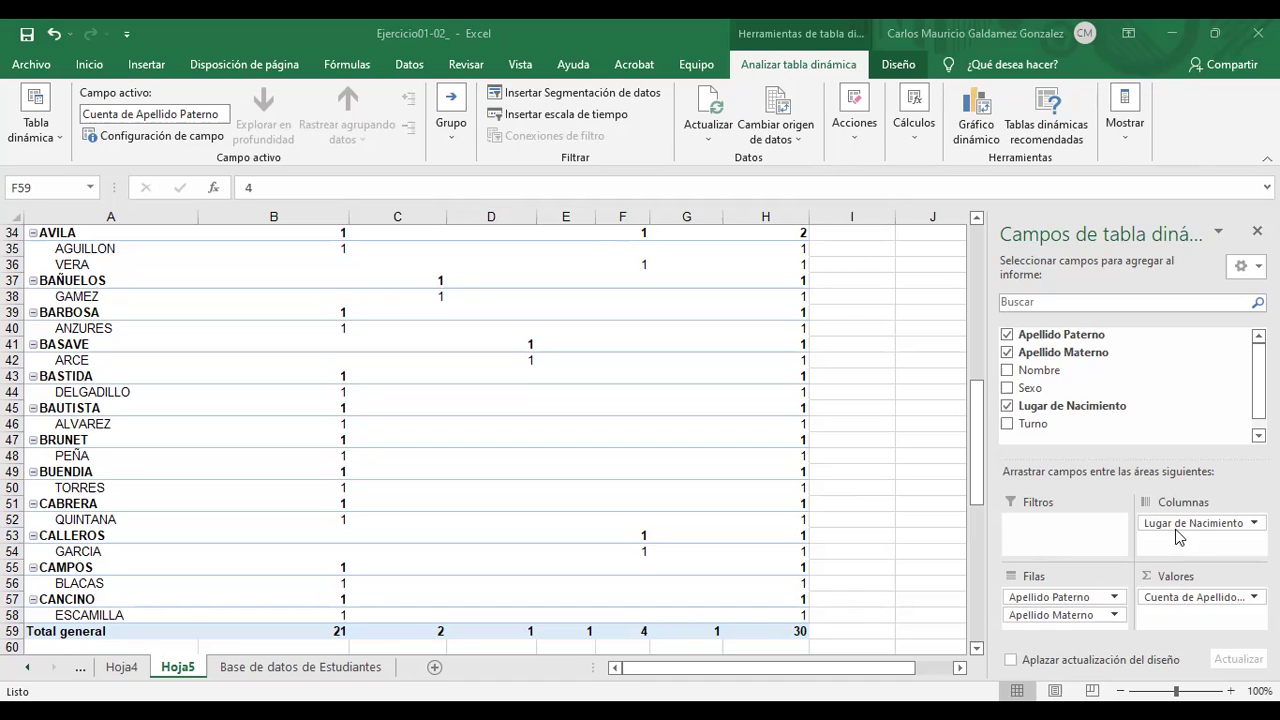
scroll(489, 588, "up", 4)
scroll(489, 588, "up", 7)
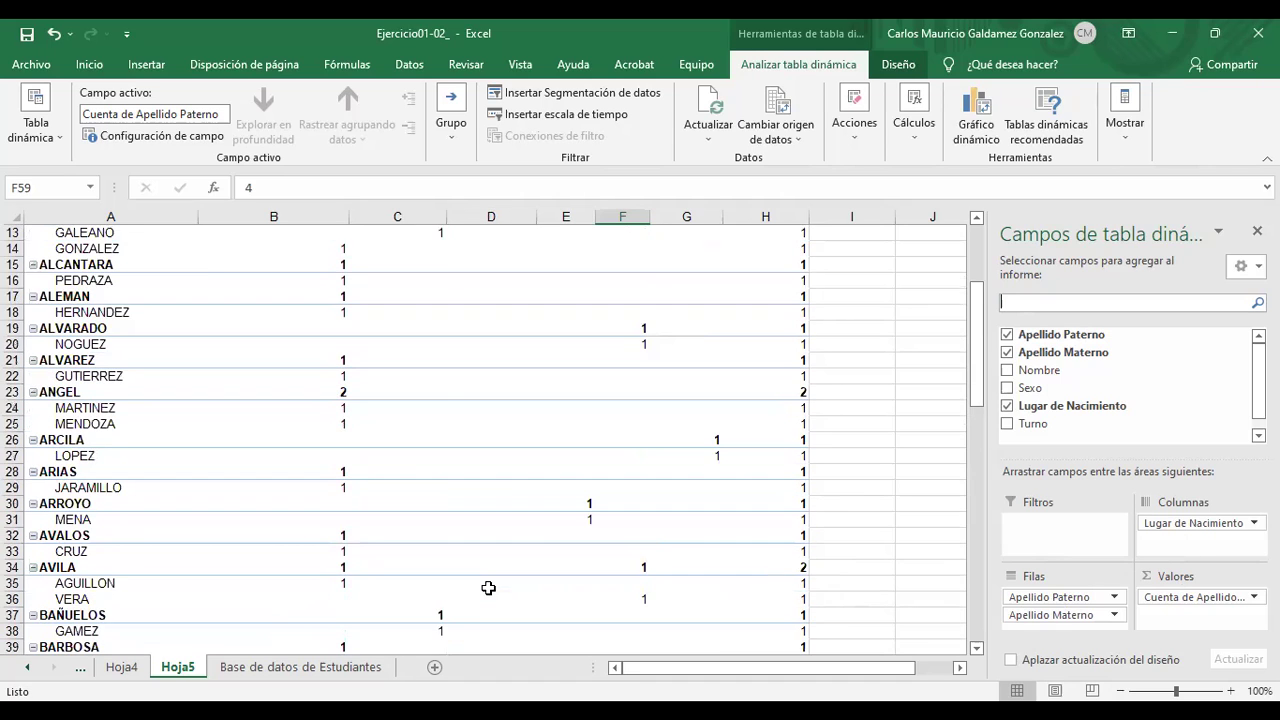
left_click(1157, 600)
left_click(1203, 622)
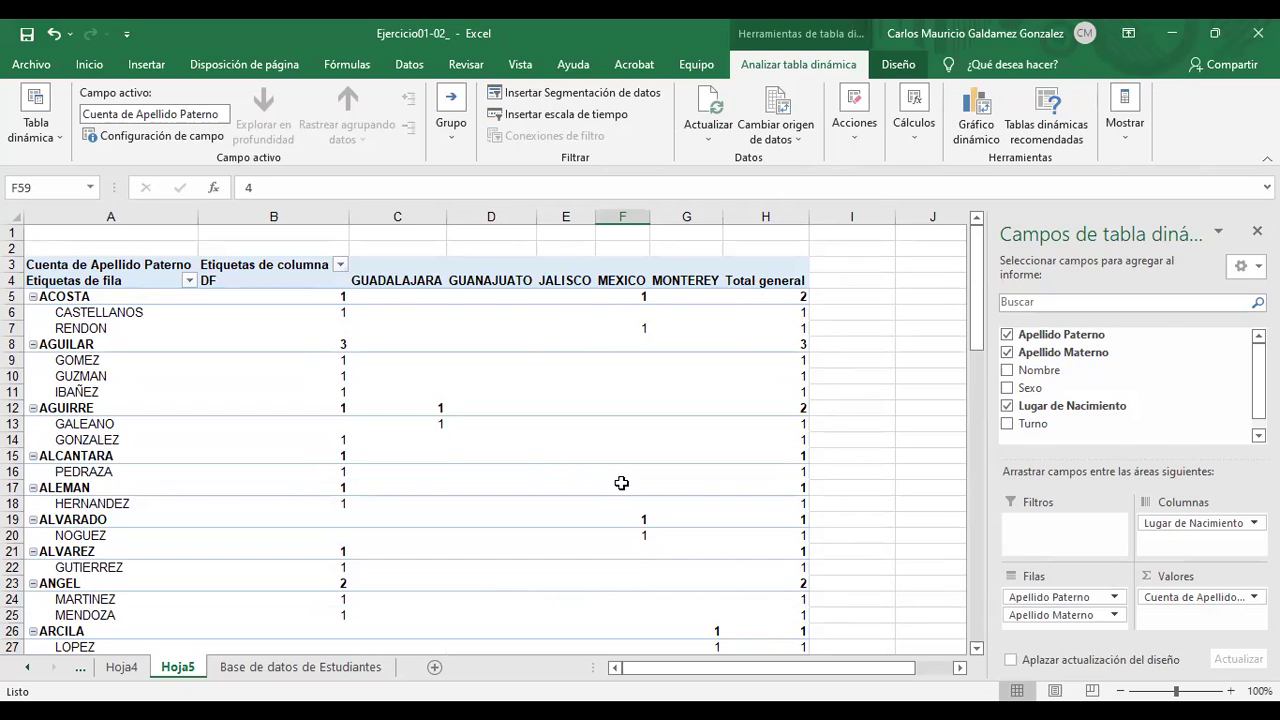
mouse_move(621, 483)
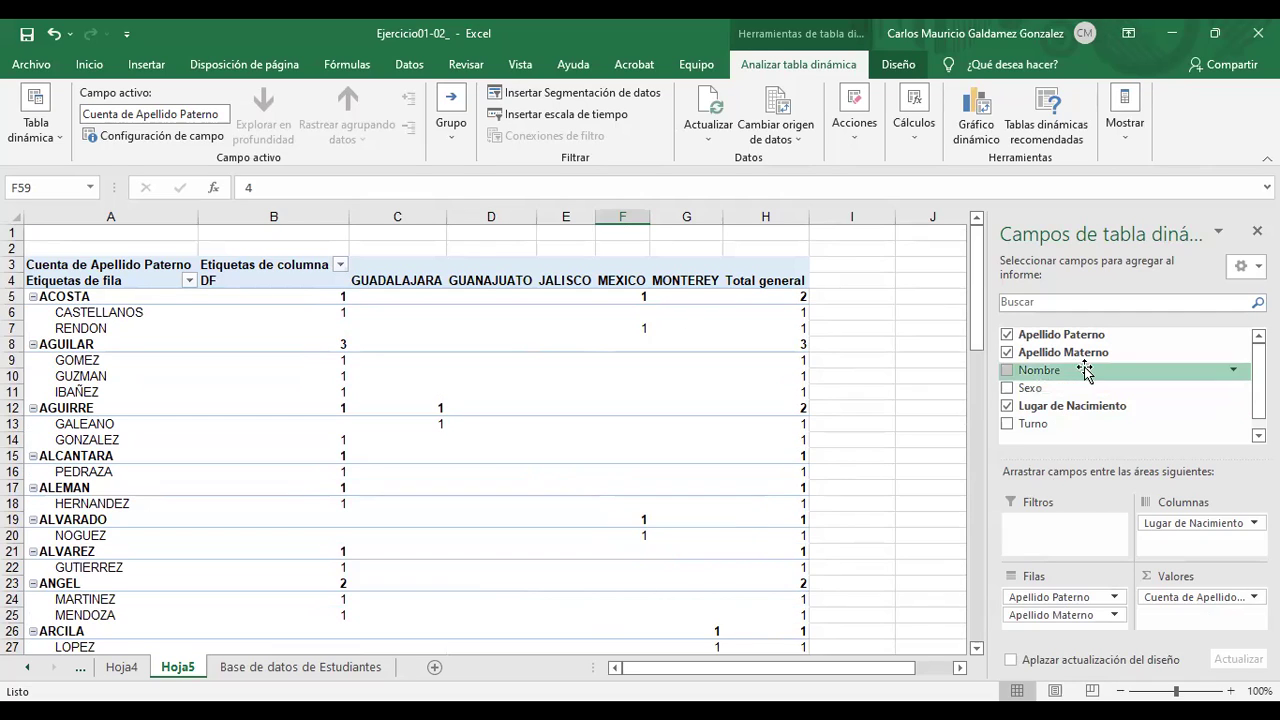
scroll(300, 442, "down", 1)
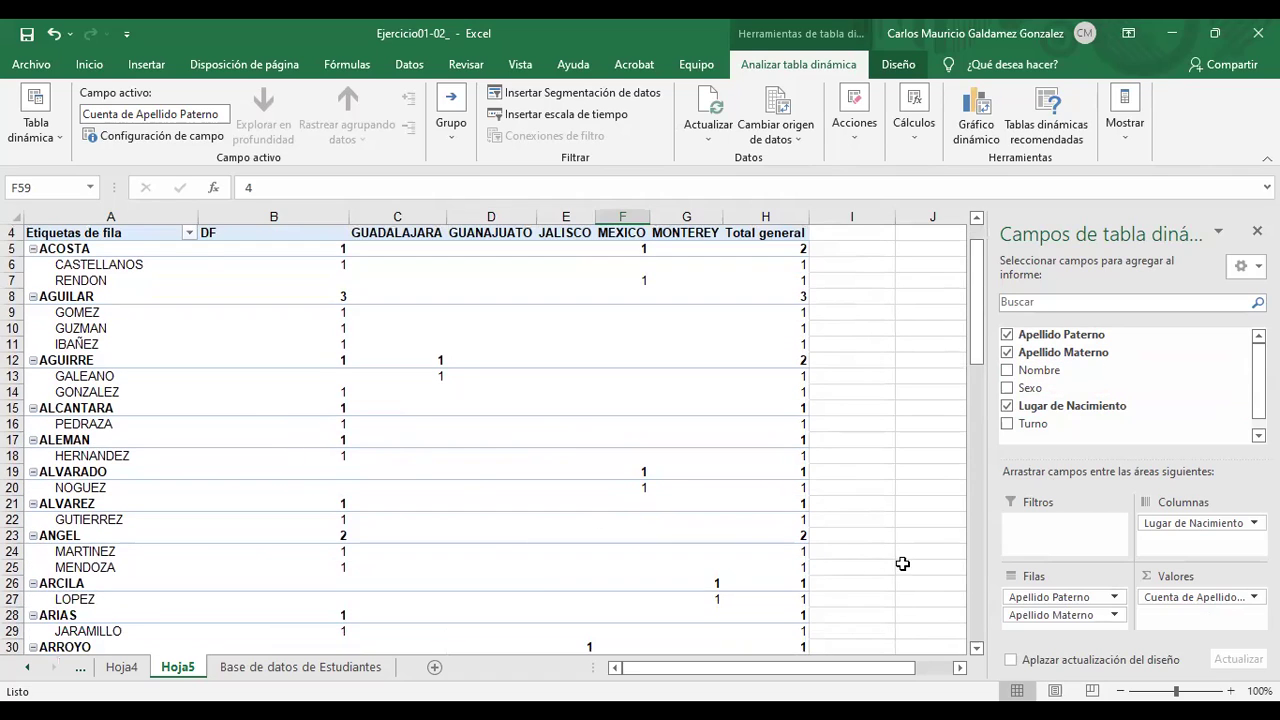
scroll(820, 530, "up", 1)
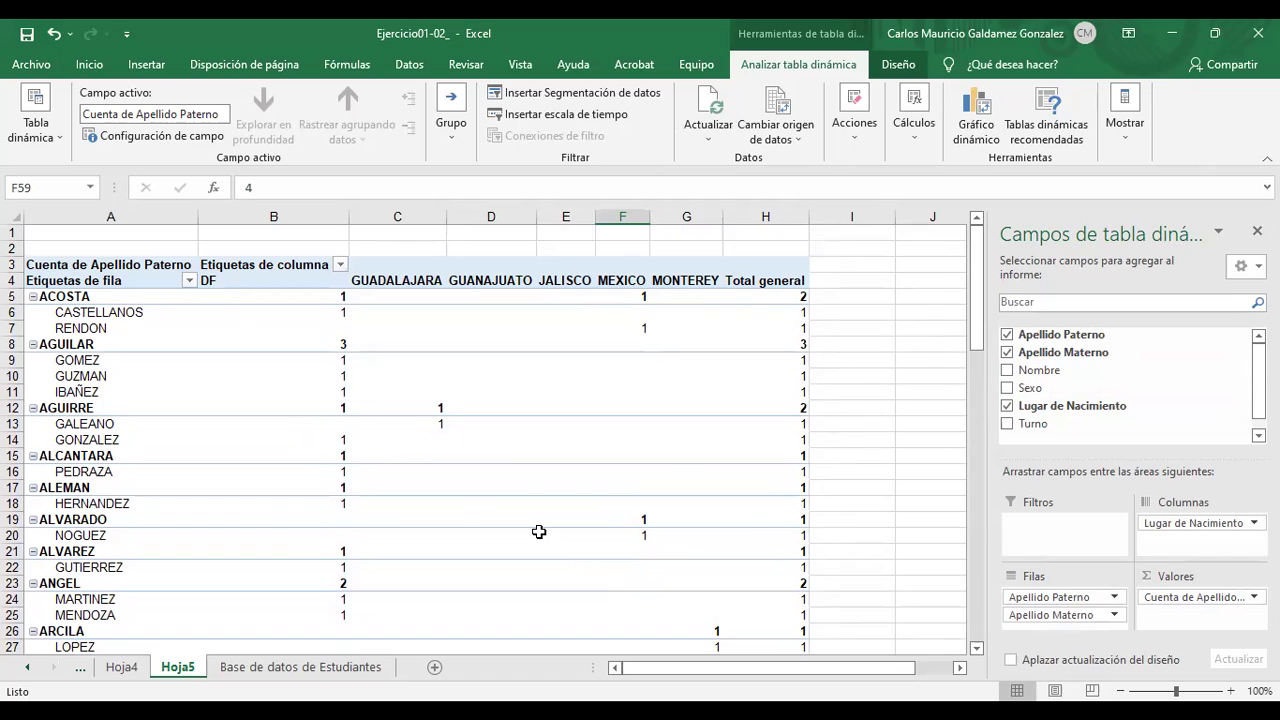
Move the Hoja4 and Hoja5 sheets after Base de datos de Estudiantes, keeping Hoja4 before Hoja5.
left_click(127, 668)
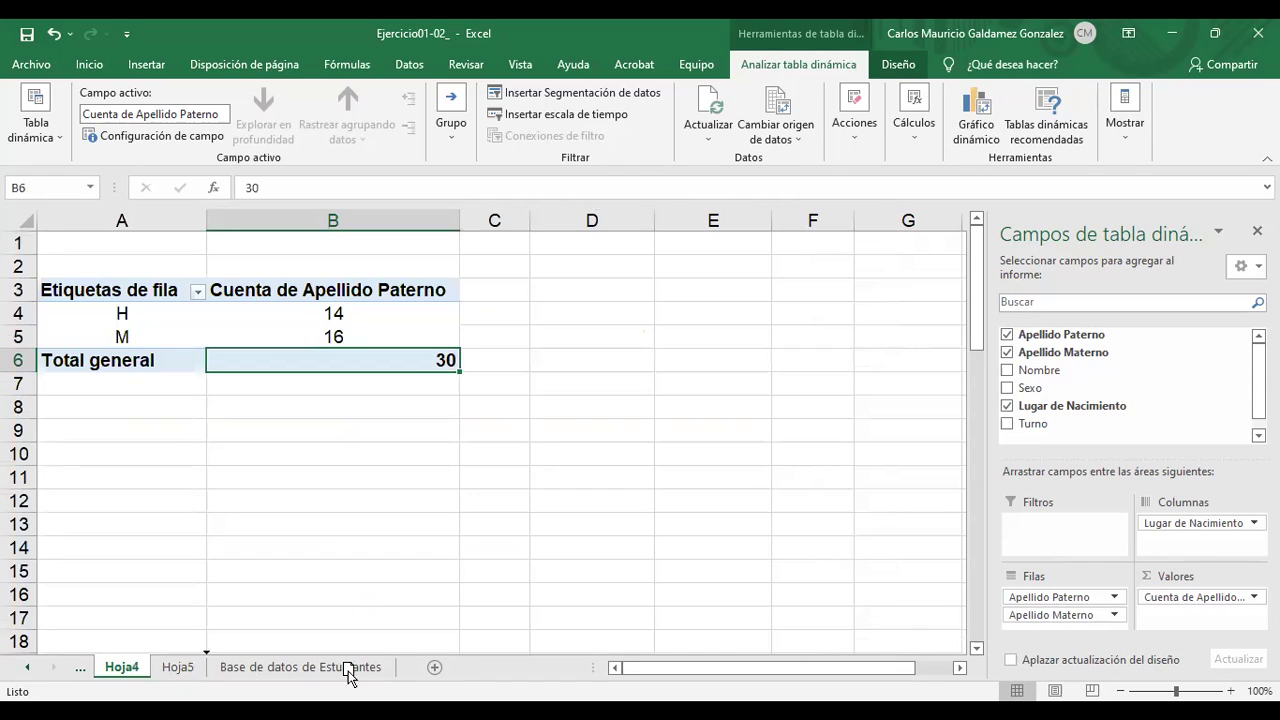
left_click_drag(400, 668, 400, 668)
left_click_drag(125, 668, 409, 675)
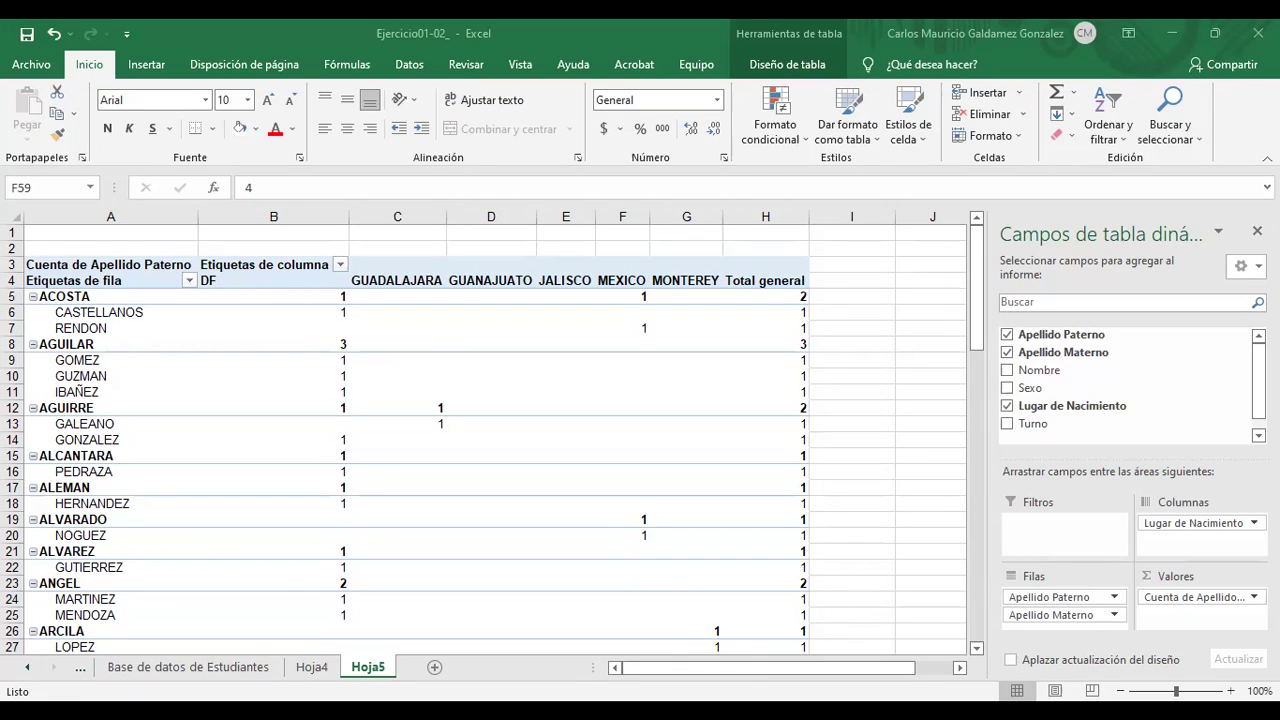
Switch to the Plantilla de Trabajo workbook, look over the Instrucciones sheet and open the Registro sheet.
key("alt+Tab")
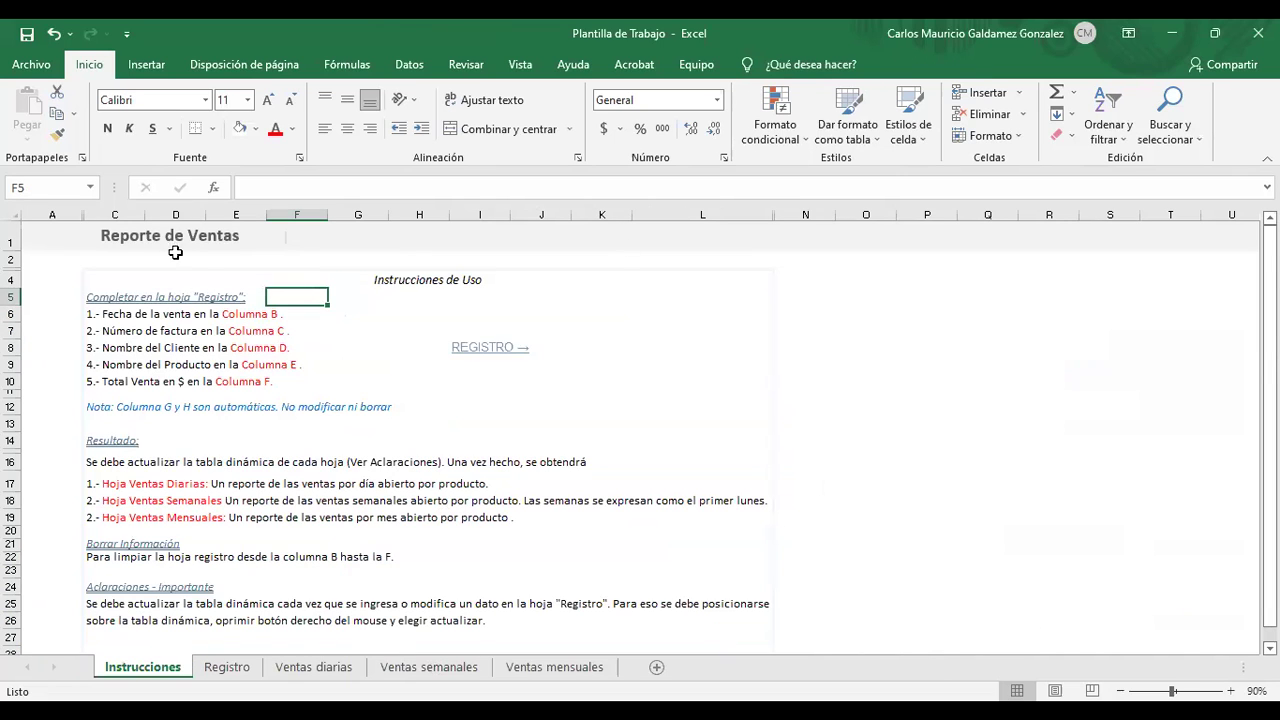
left_click(120, 233)
scroll(310, 460, "down", 4)
scroll(314, 466, "up", 4)
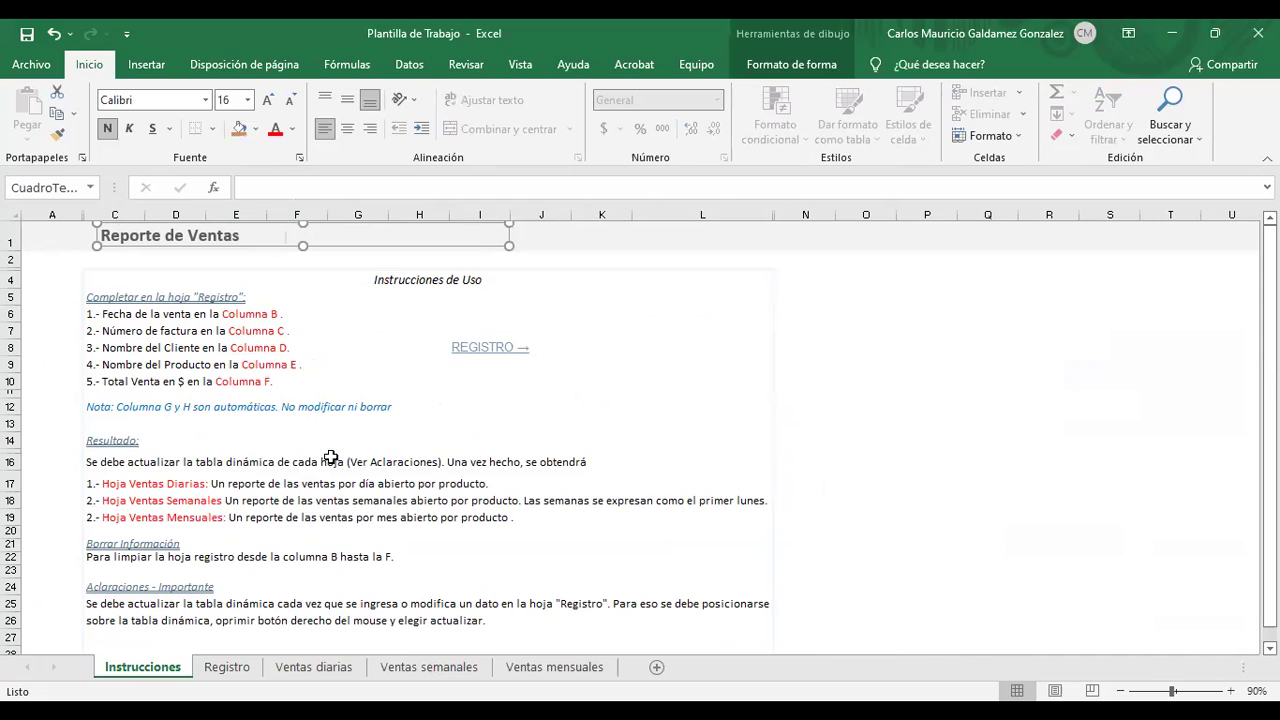
left_click(224, 672)
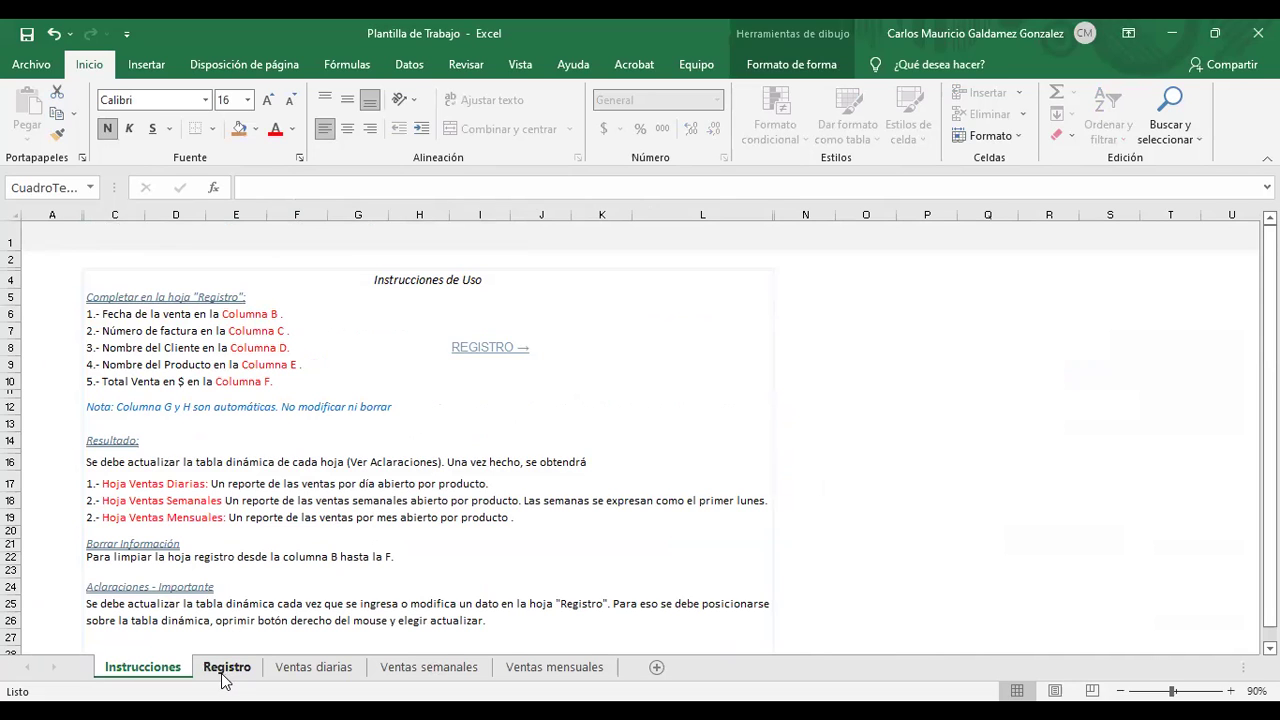
left_click(224, 670)
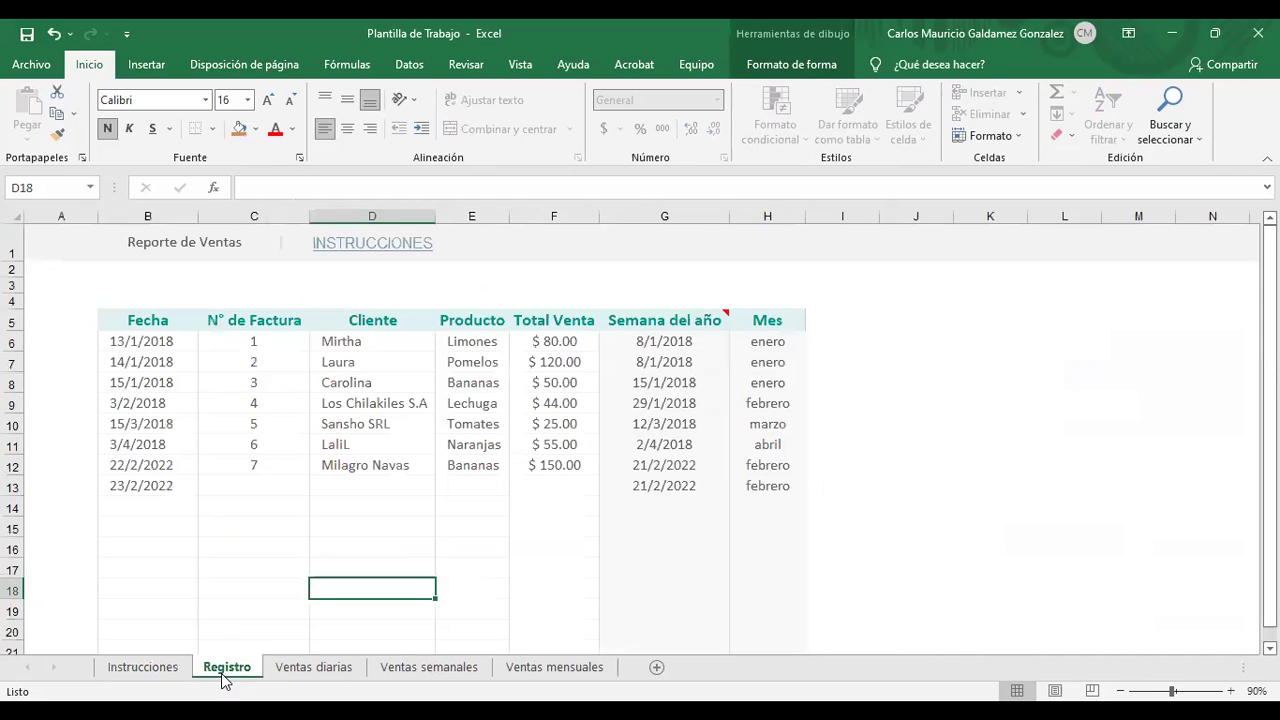
left_click(110, 483)
key("Delete")
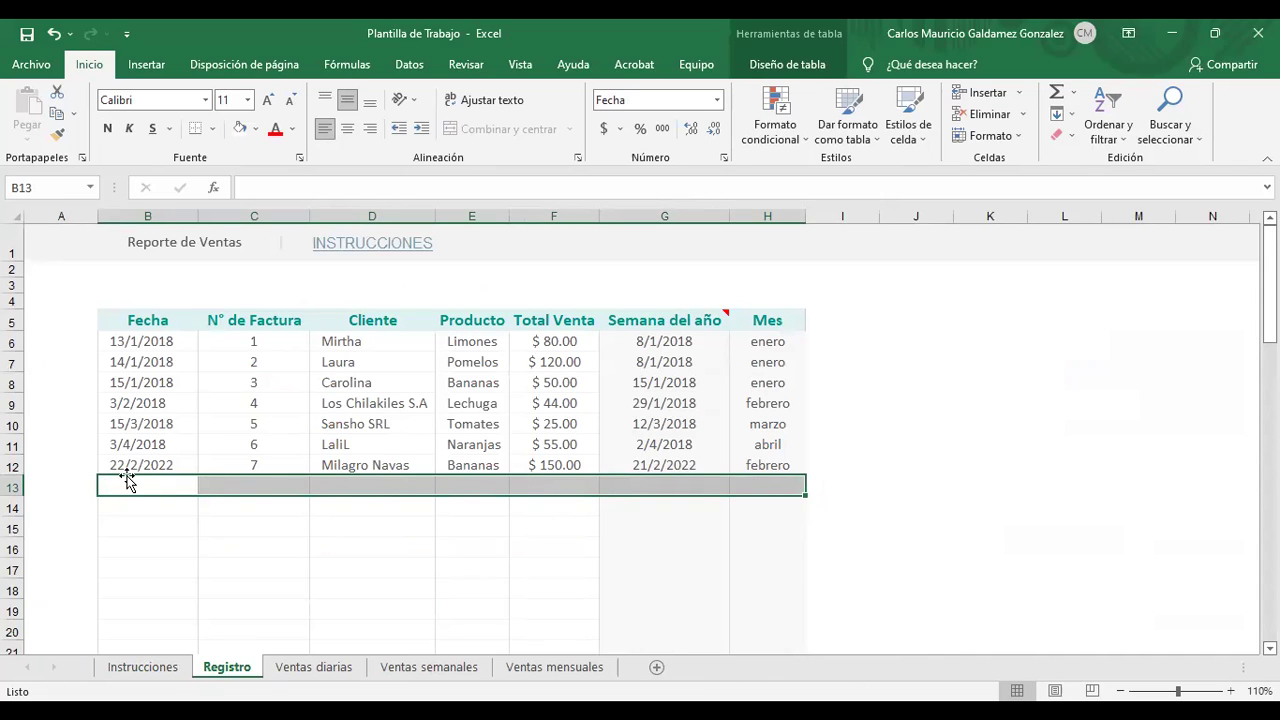
key("ctrl+z")
Clear the Fecha entry in cell B13 of the Registro sheet.
left_click(138, 489)
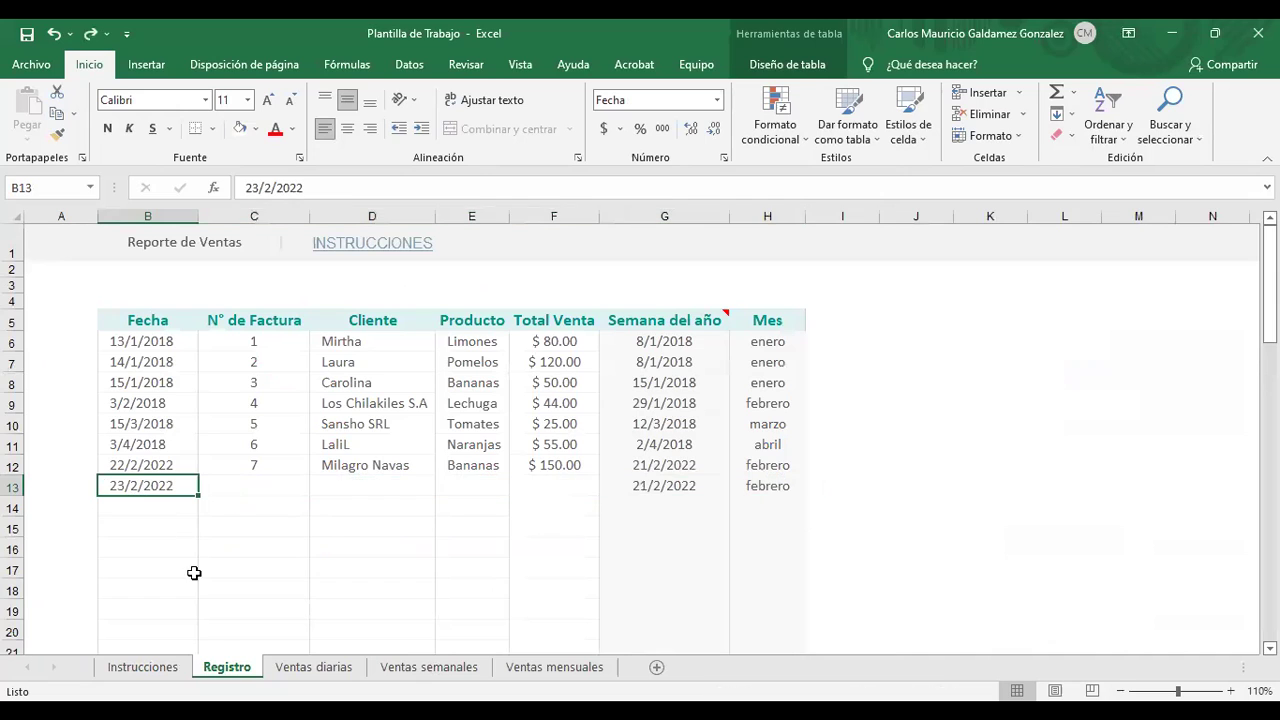
key("Delete")
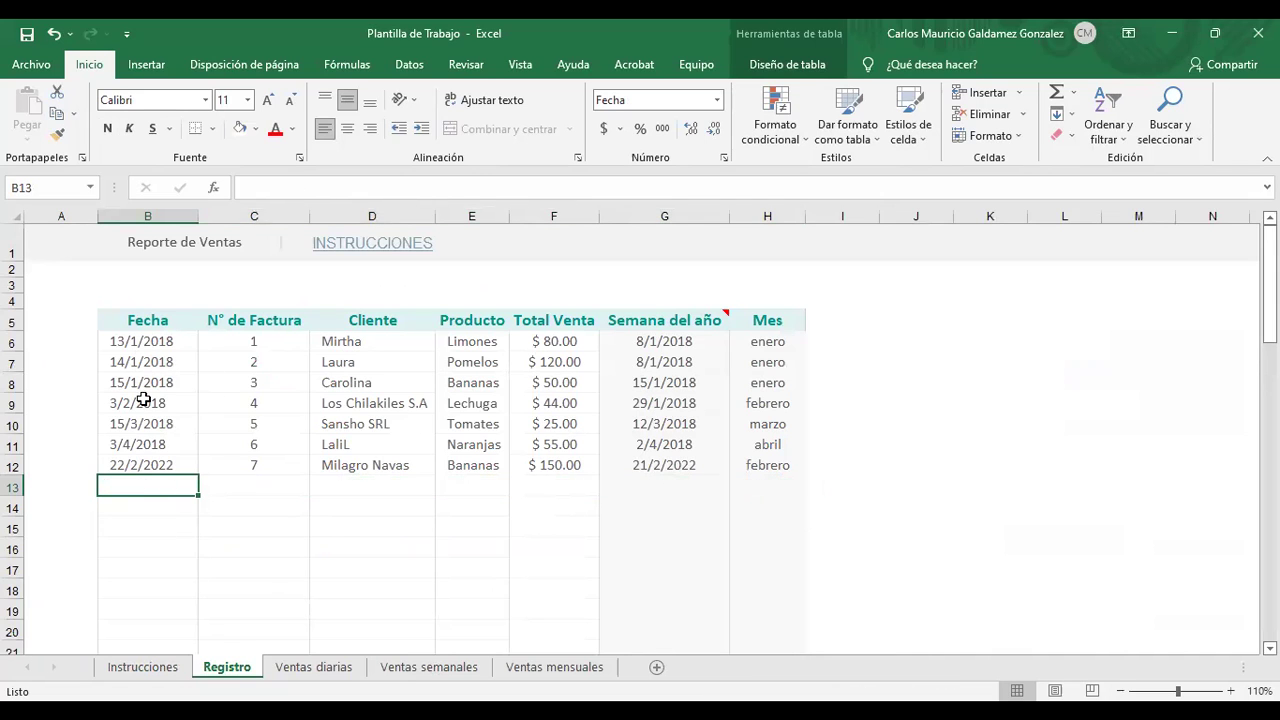
Refresh the sales pivot tables on the Ventas diarias, Ventas semanales and Ventas mensuales sheets.
left_click(312, 667)
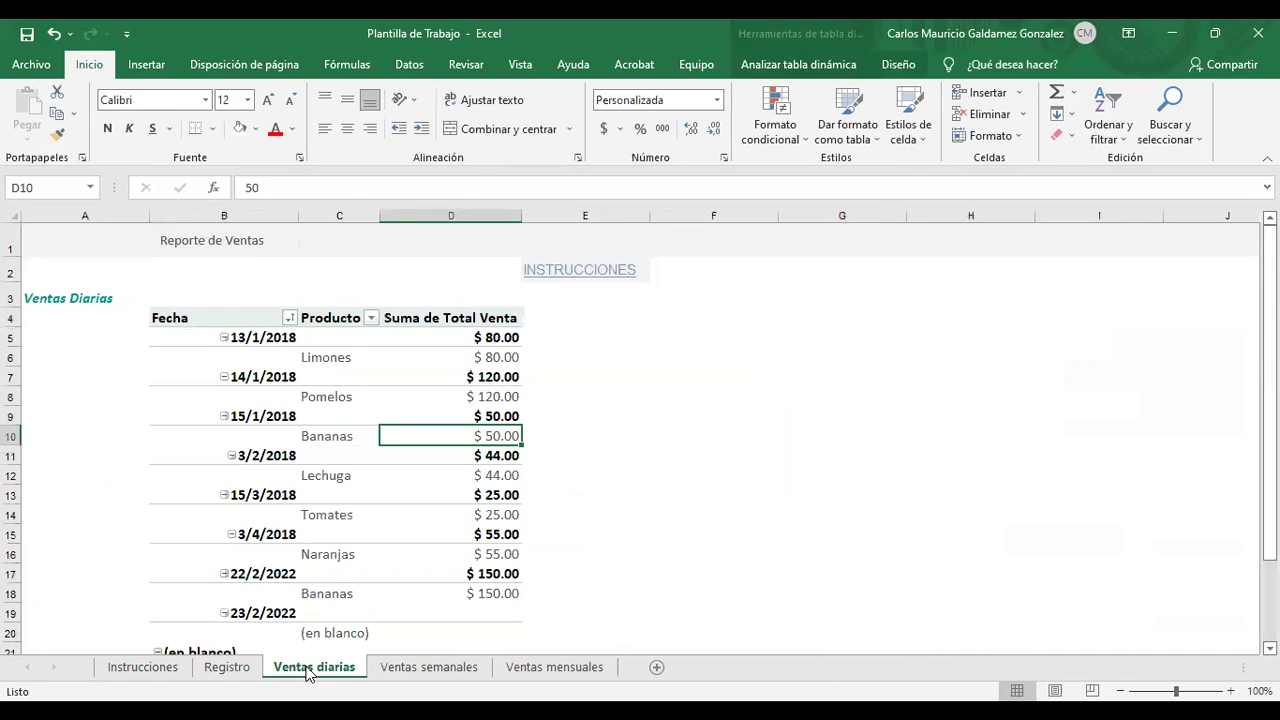
left_click(800, 62)
left_click(480, 668)
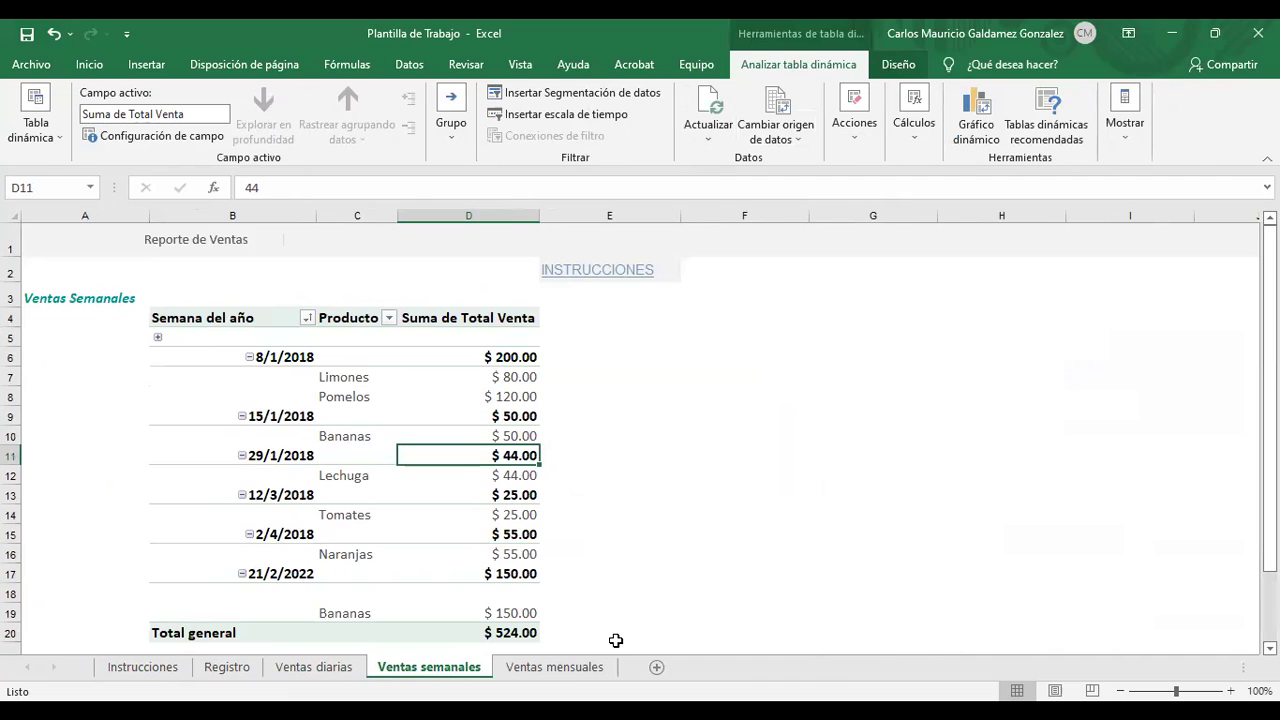
left_click(566, 668)
left_click(710, 108)
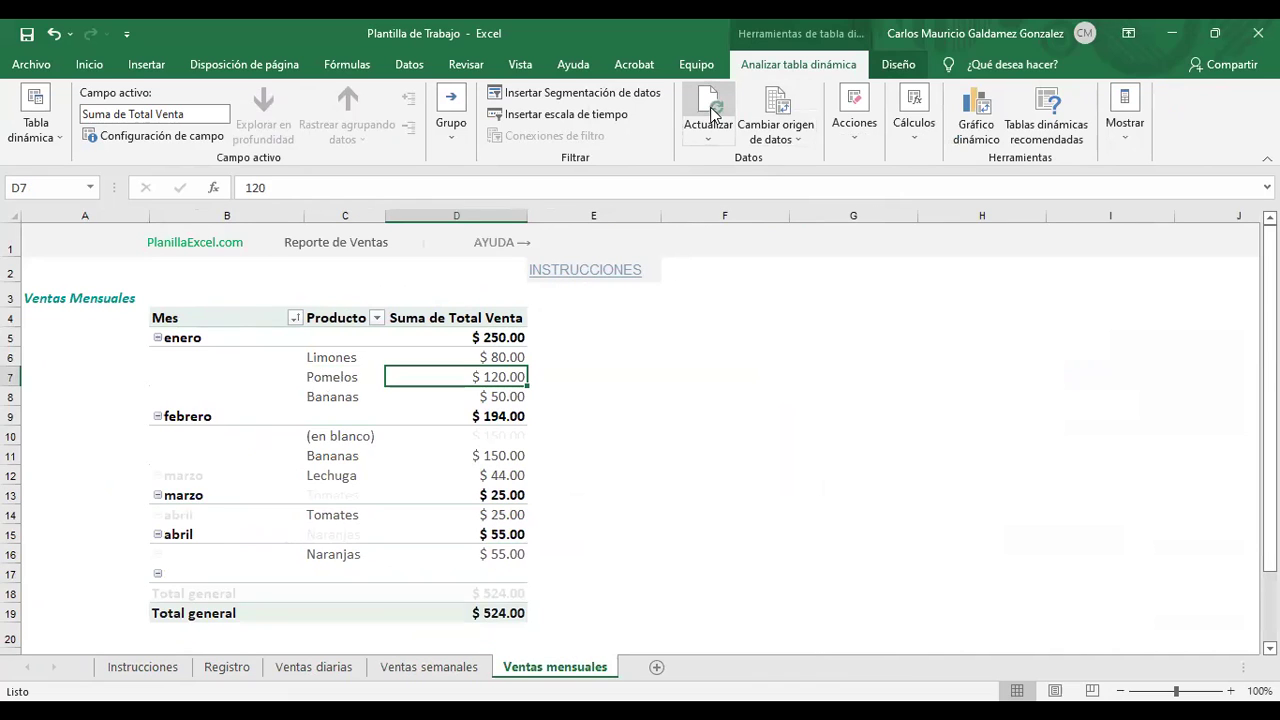
Return to the Registro sheet and highlight the empty row 13 and the sales records in B6:H12.
left_click(226, 667)
left_click_drag(152, 485, 743, 491)
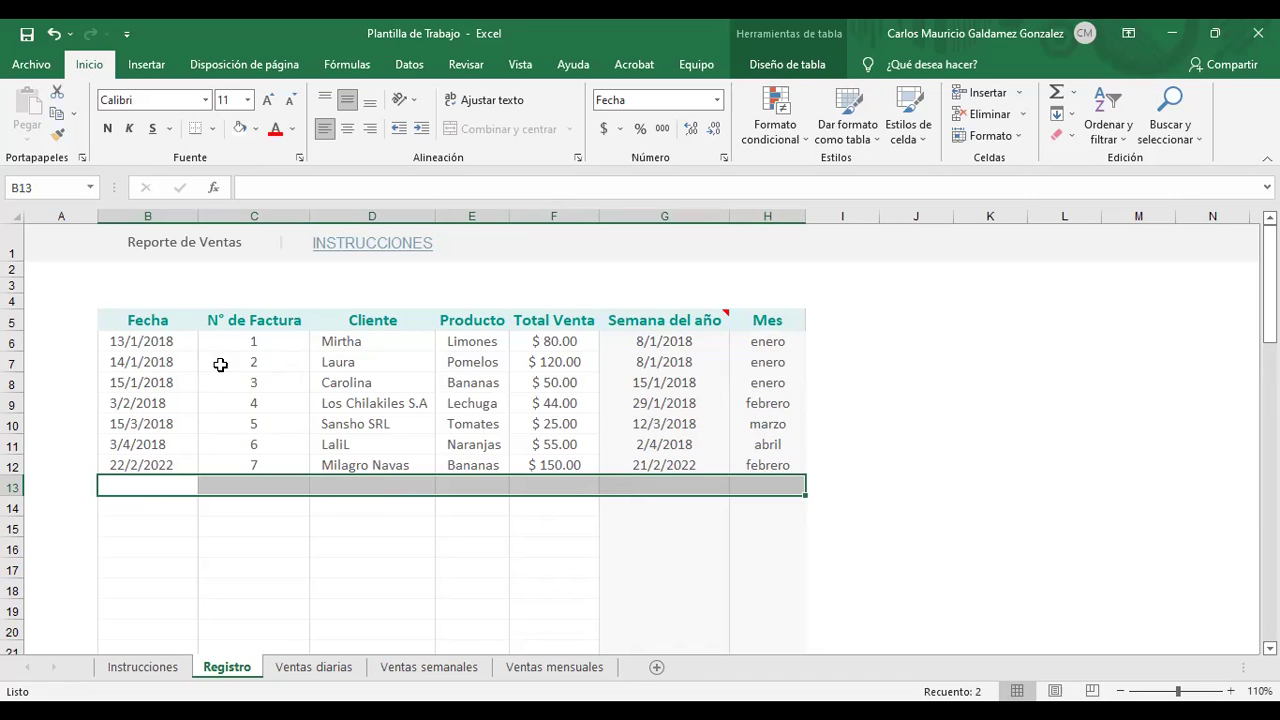
left_click_drag(115, 346, 142, 465)
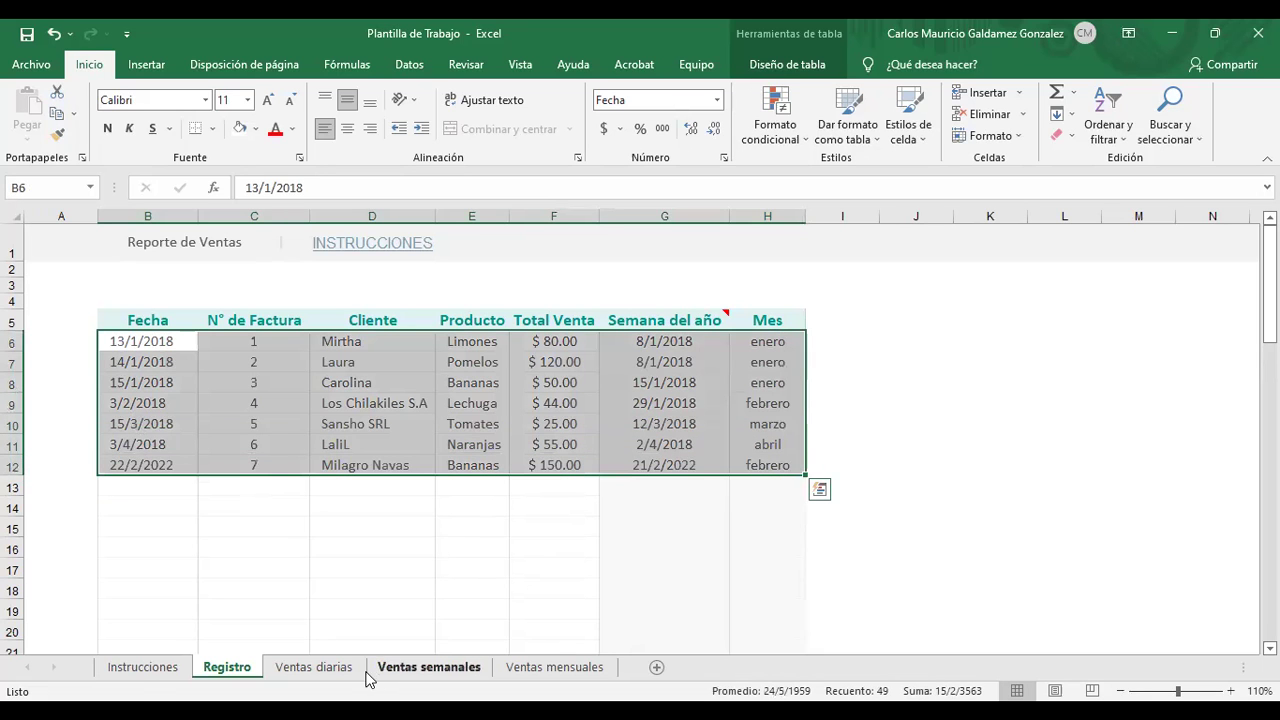
Switch to the Plantilla de Trabajo 2 workbook and read through its Instrucciones sheet.
left_click(140, 678)
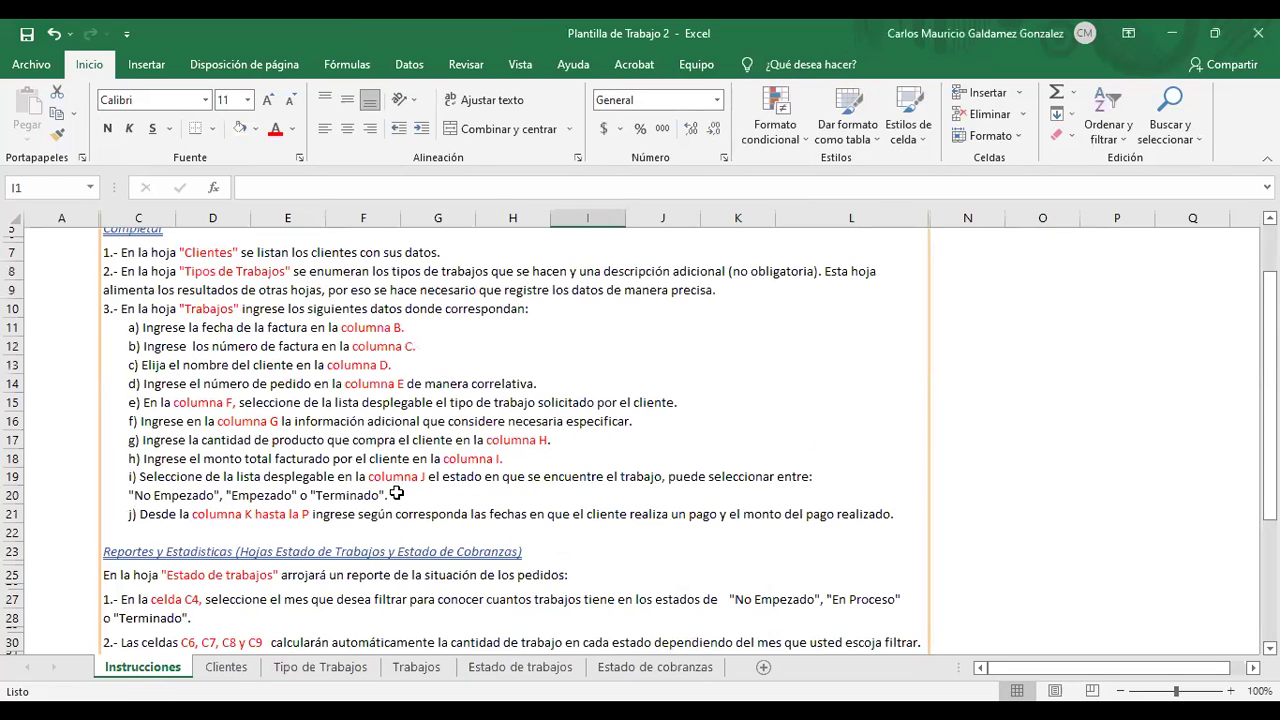
scroll(405, 495, "down", 4)
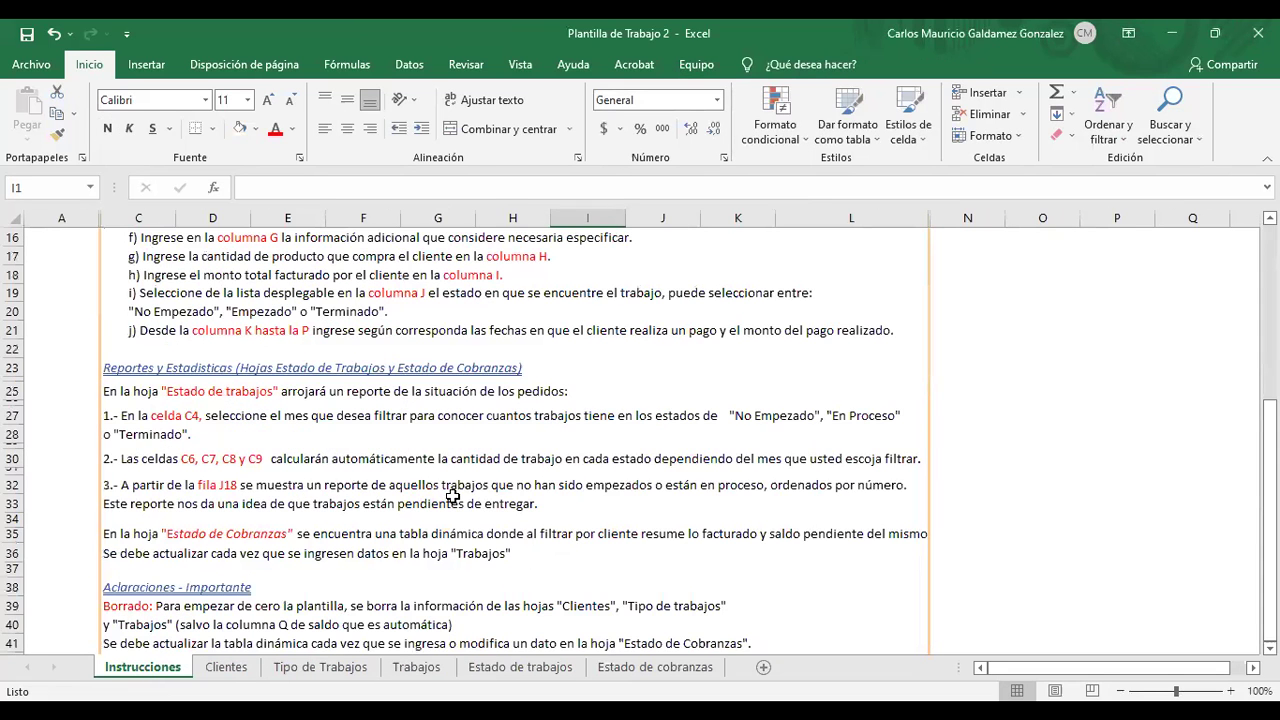
scroll(230, 672, "up", 5)
Open the Clientes sheet and select the empty client rows B9:G20.
left_click(230, 672)
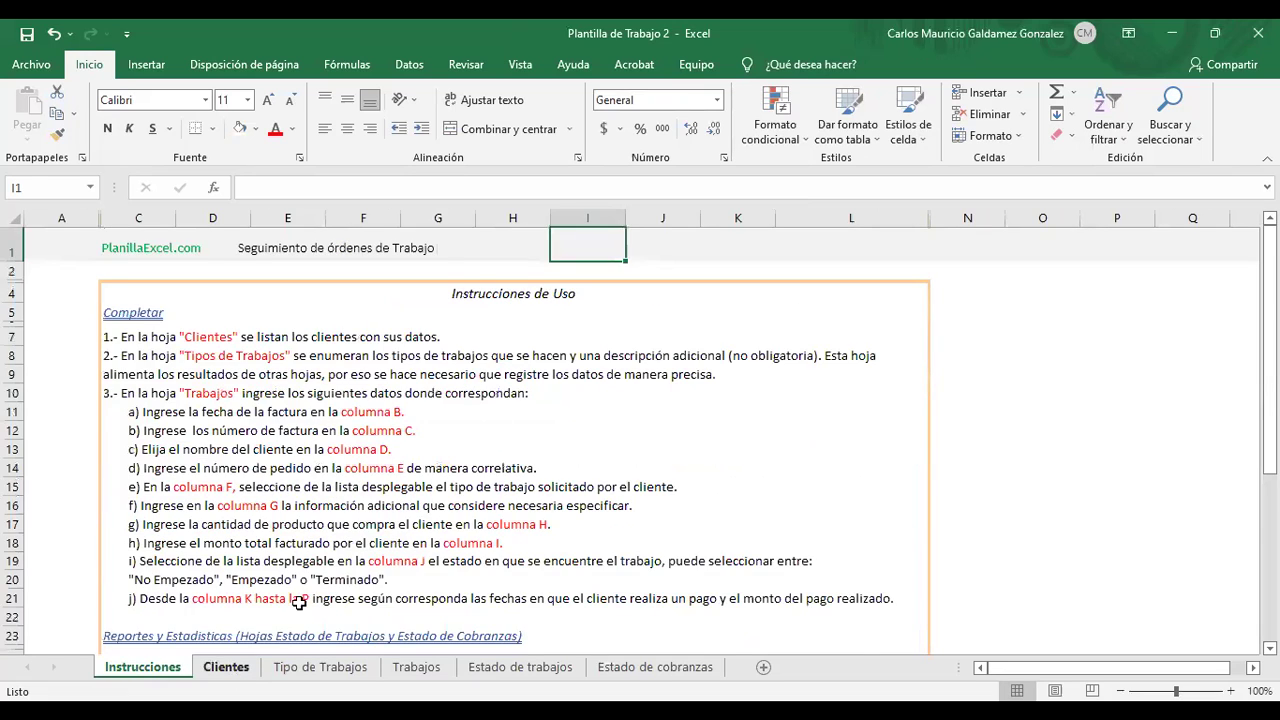
left_click(173, 399)
left_click_drag(173, 399, 767, 599)
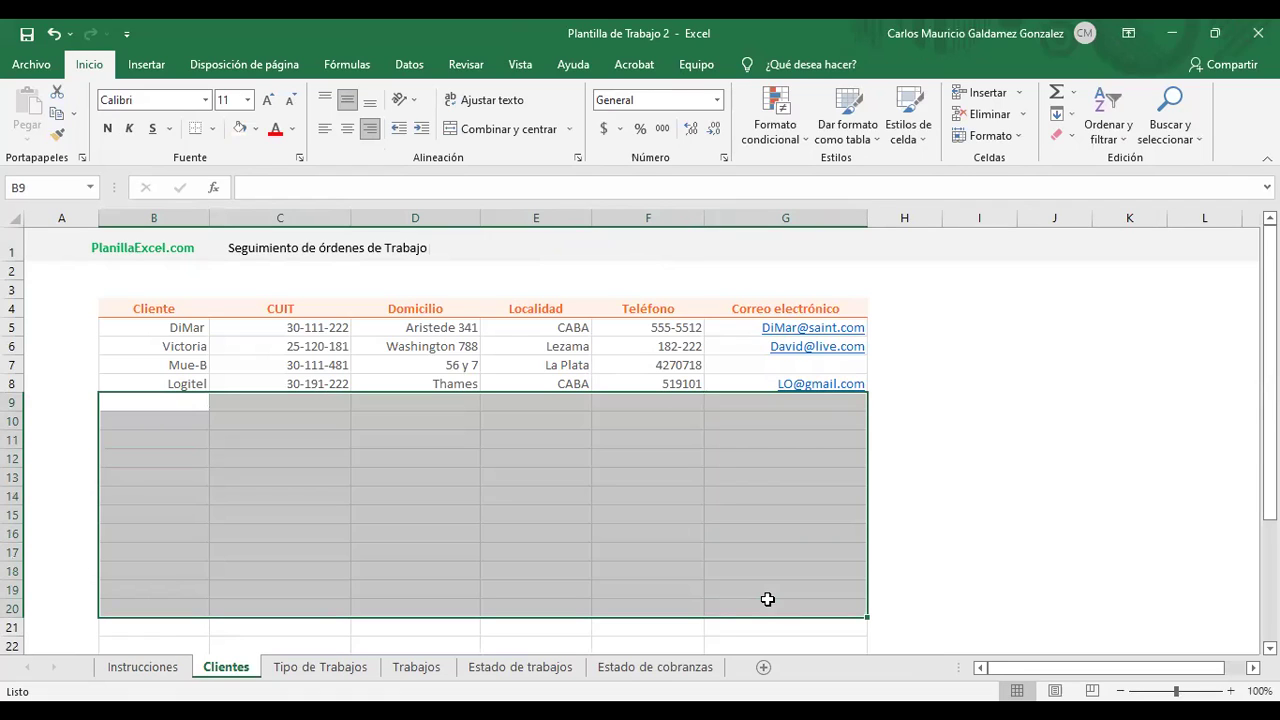
Look through the workbook's sheets from Instrucciones to Estado de cobranzas, ending on the Trabajos records.
left_click(594, 549)
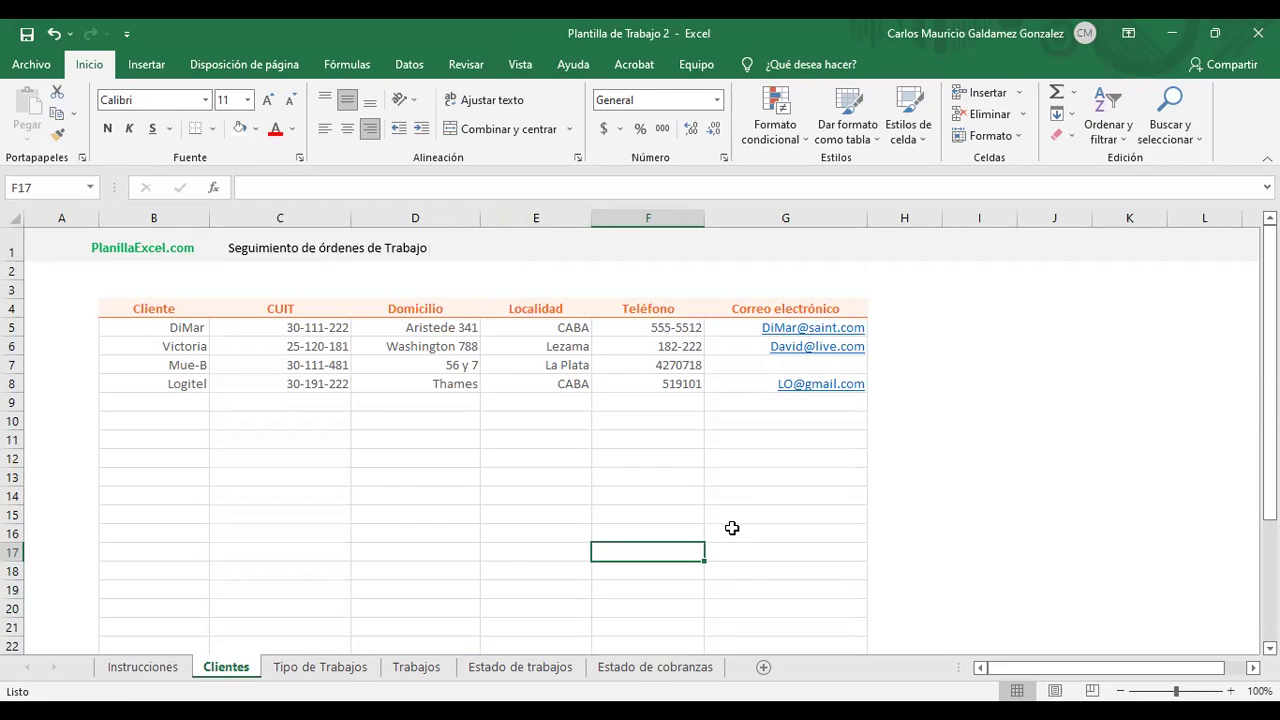
left_click(436, 497)
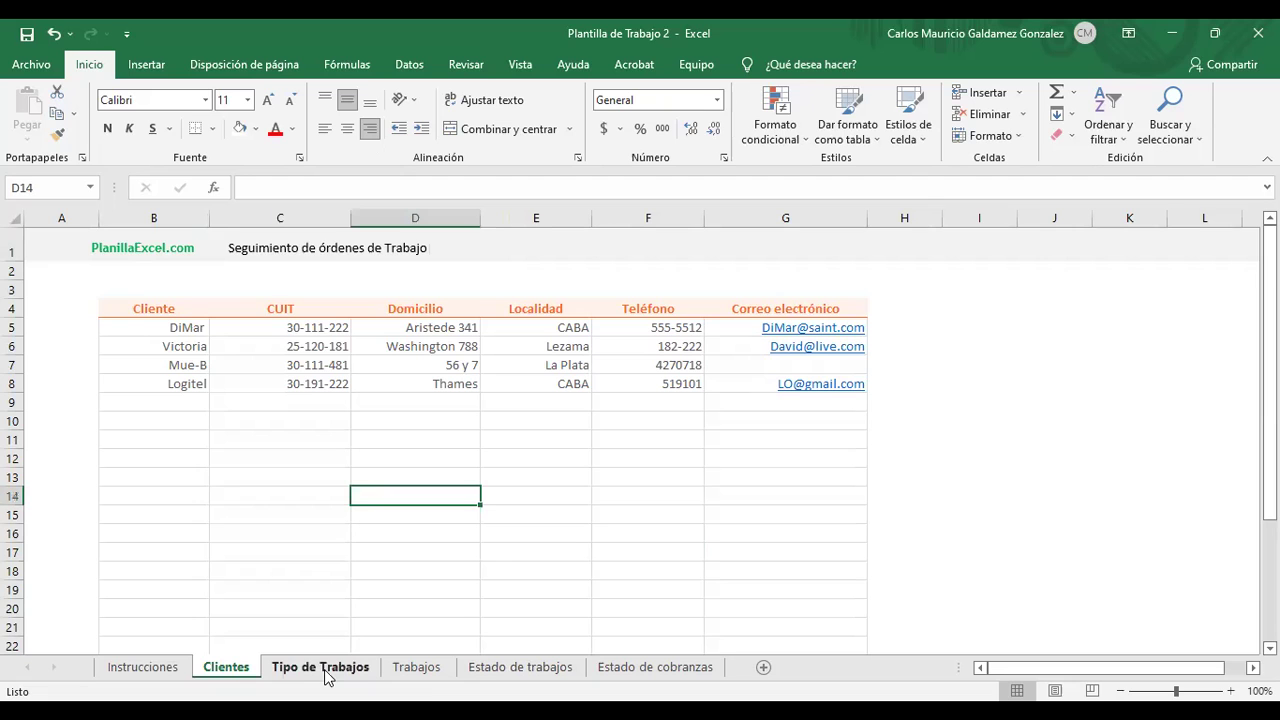
left_click(178, 668)
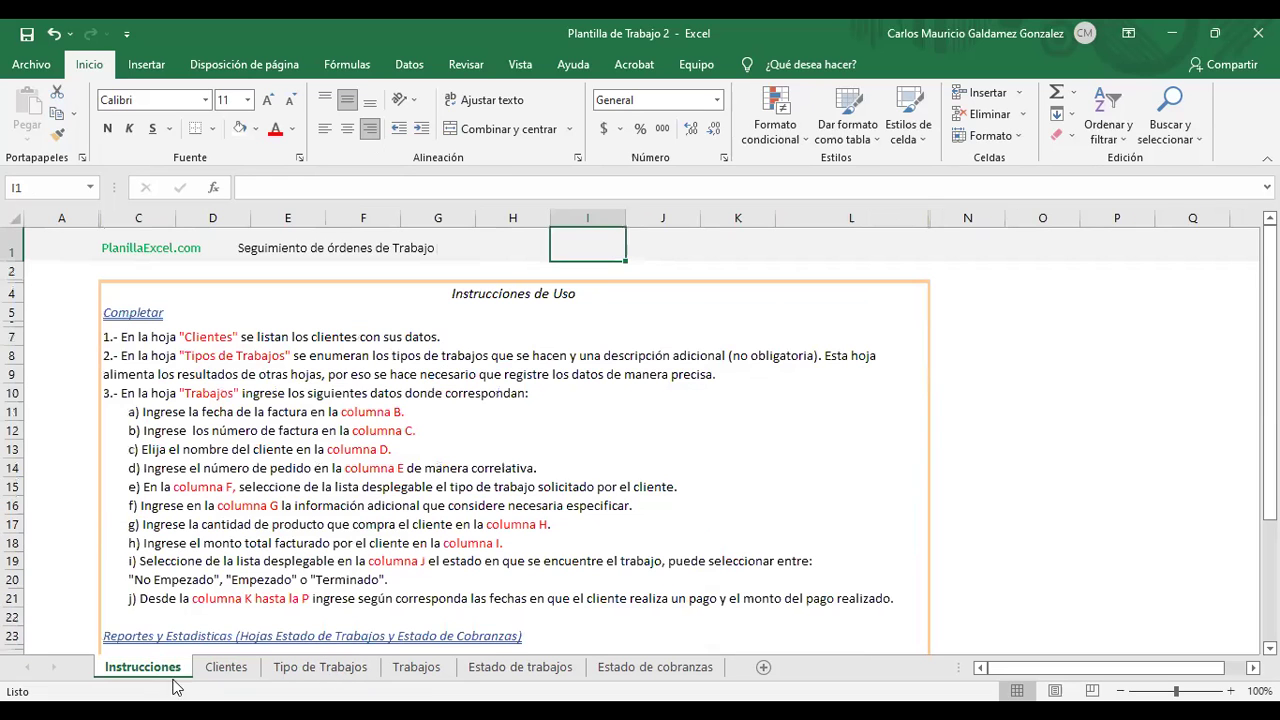
left_click(228, 667)
left_click(320, 667)
left_click(414, 667)
left_click(500, 670)
left_click(652, 670)
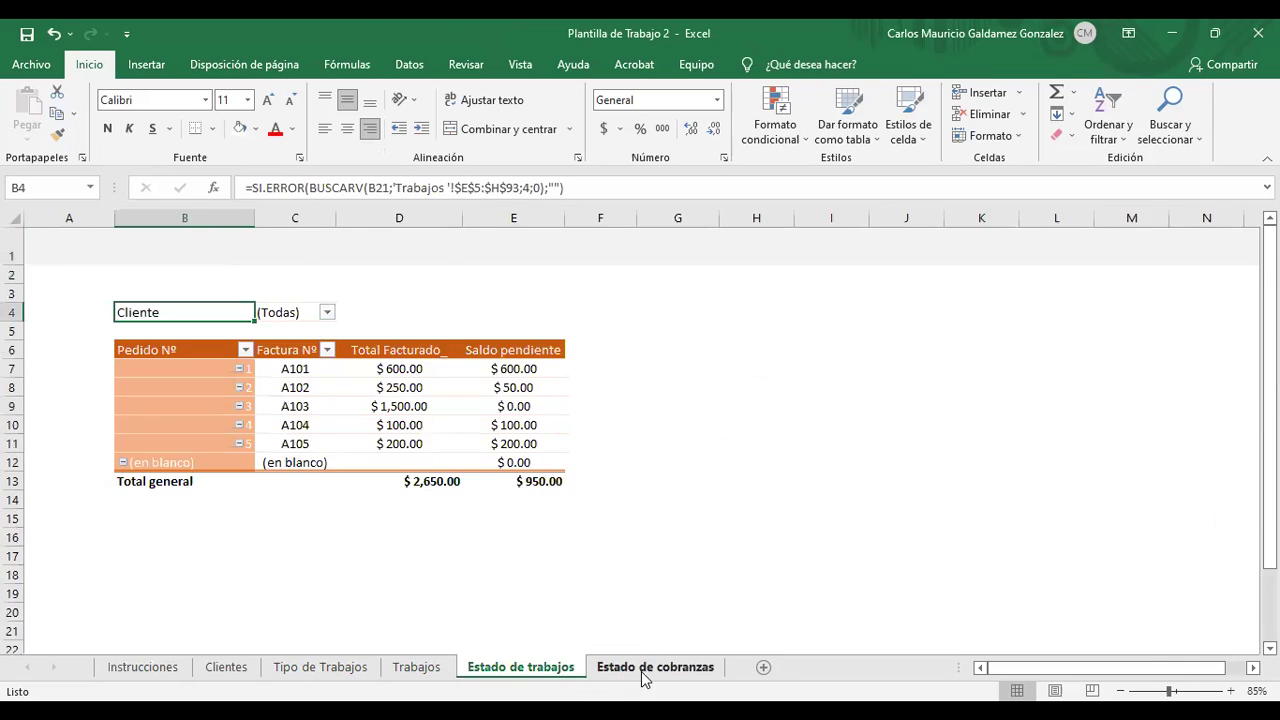
left_click(486, 672)
left_click(416, 668)
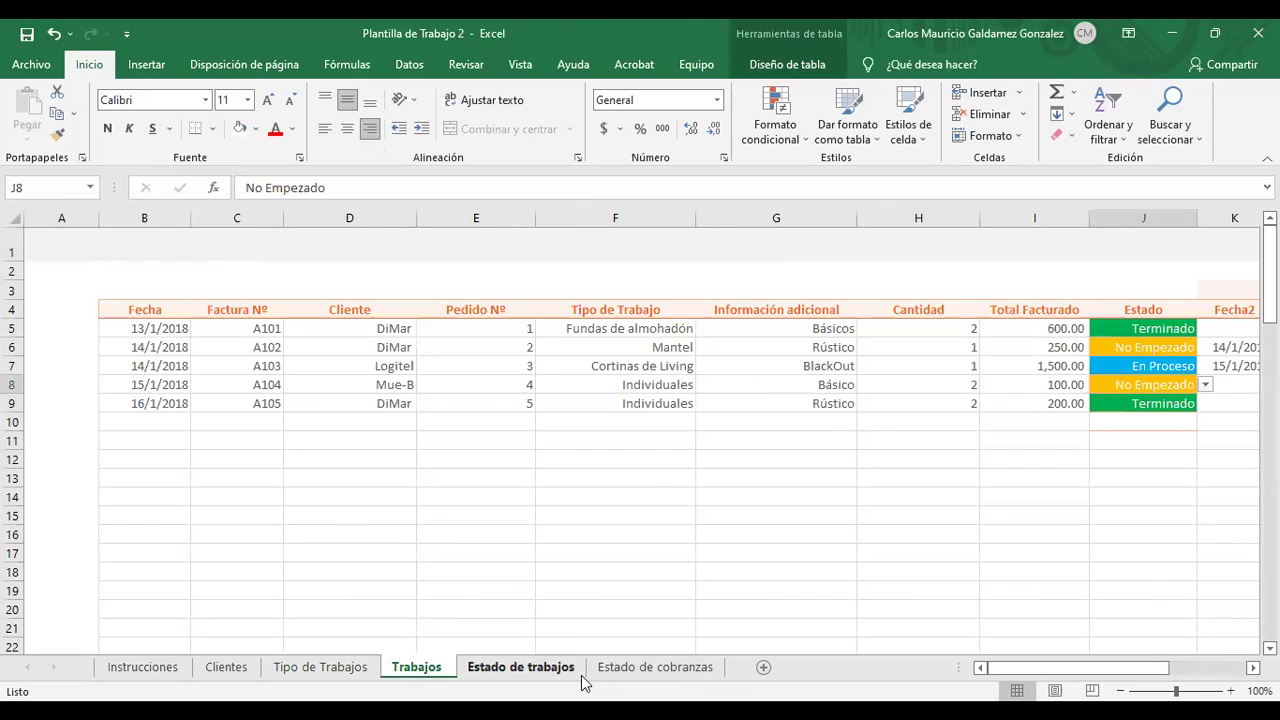
Refresh the pivot table on the Estado de cobranzas sheet and select its last invoice row, C11:E11.
left_click(530, 669)
left_click(604, 672)
left_click(756, 65)
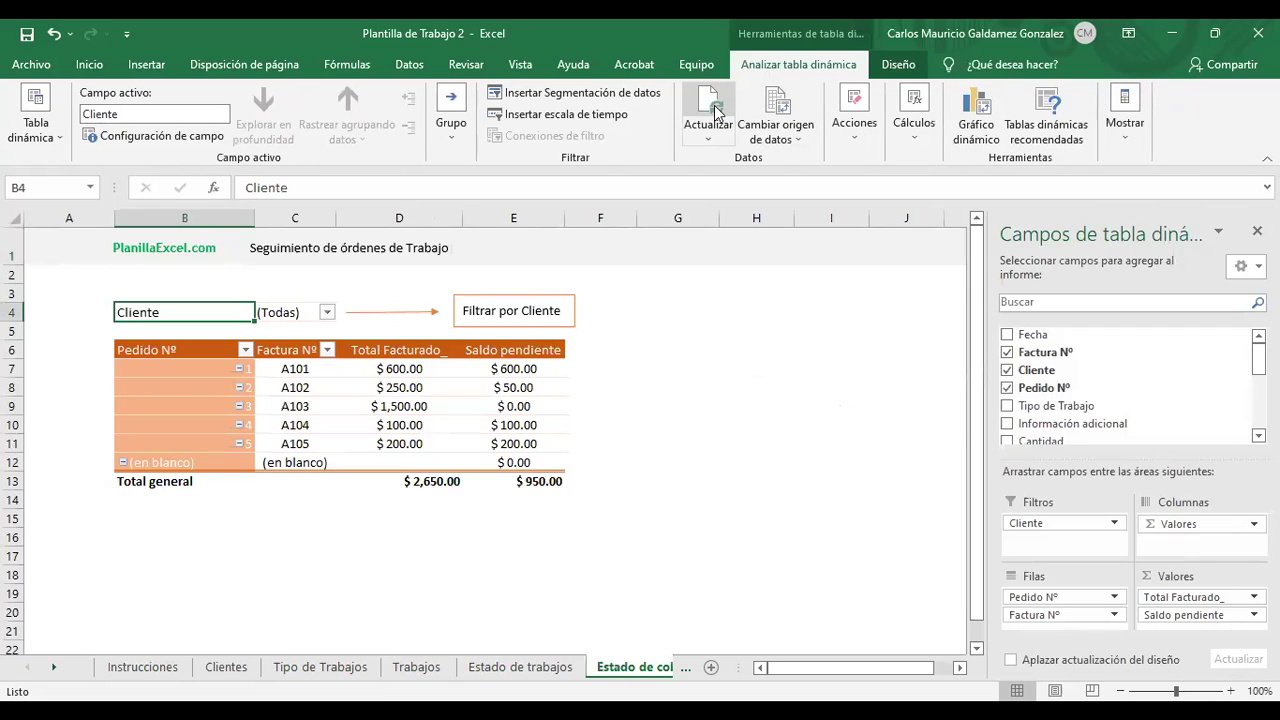
left_click(716, 113)
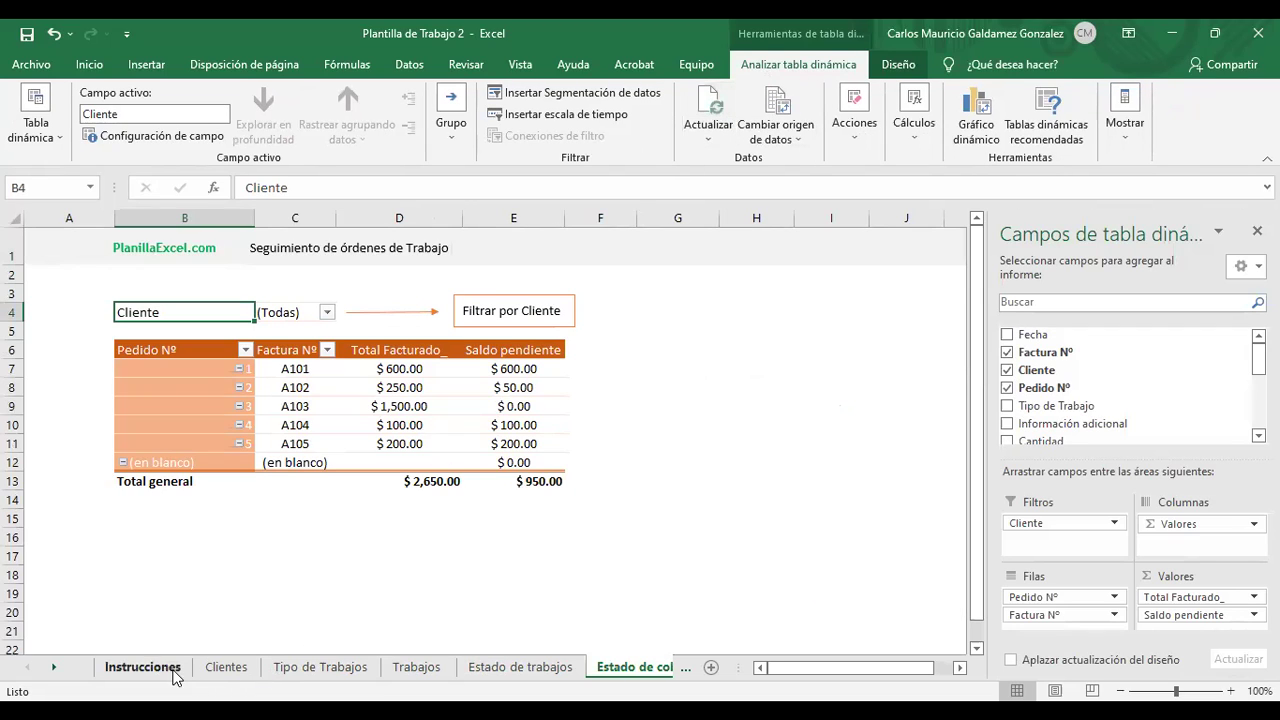
left_click(273, 440)
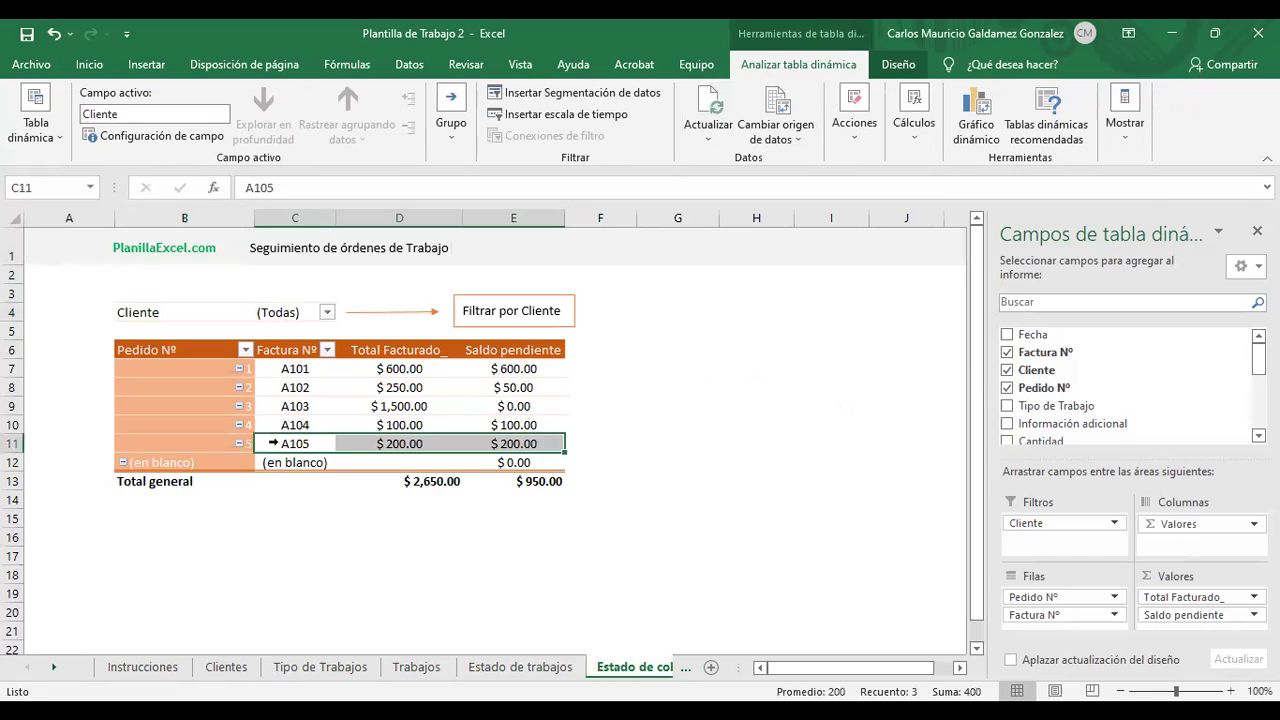
Start a new record in row 10 of the Trabajos sheet with the Fecha 22/2/2022.
left_click(226, 673)
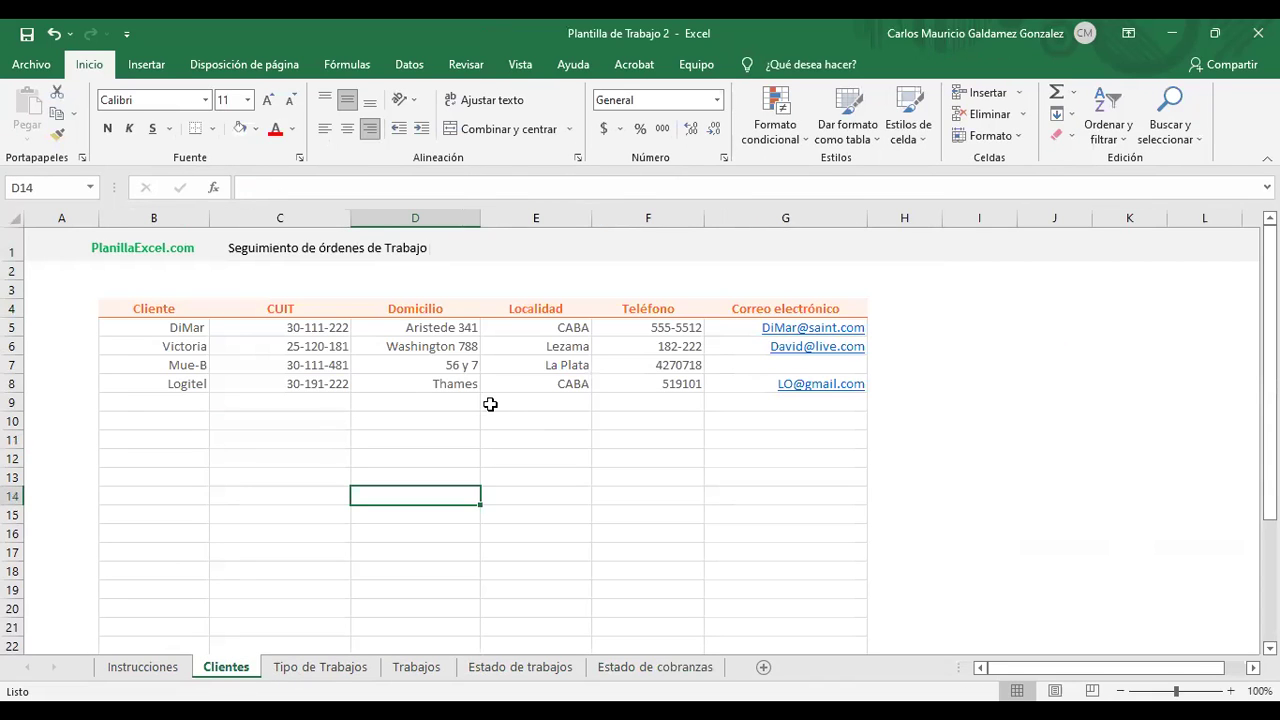
left_click(315, 668)
left_click(408, 669)
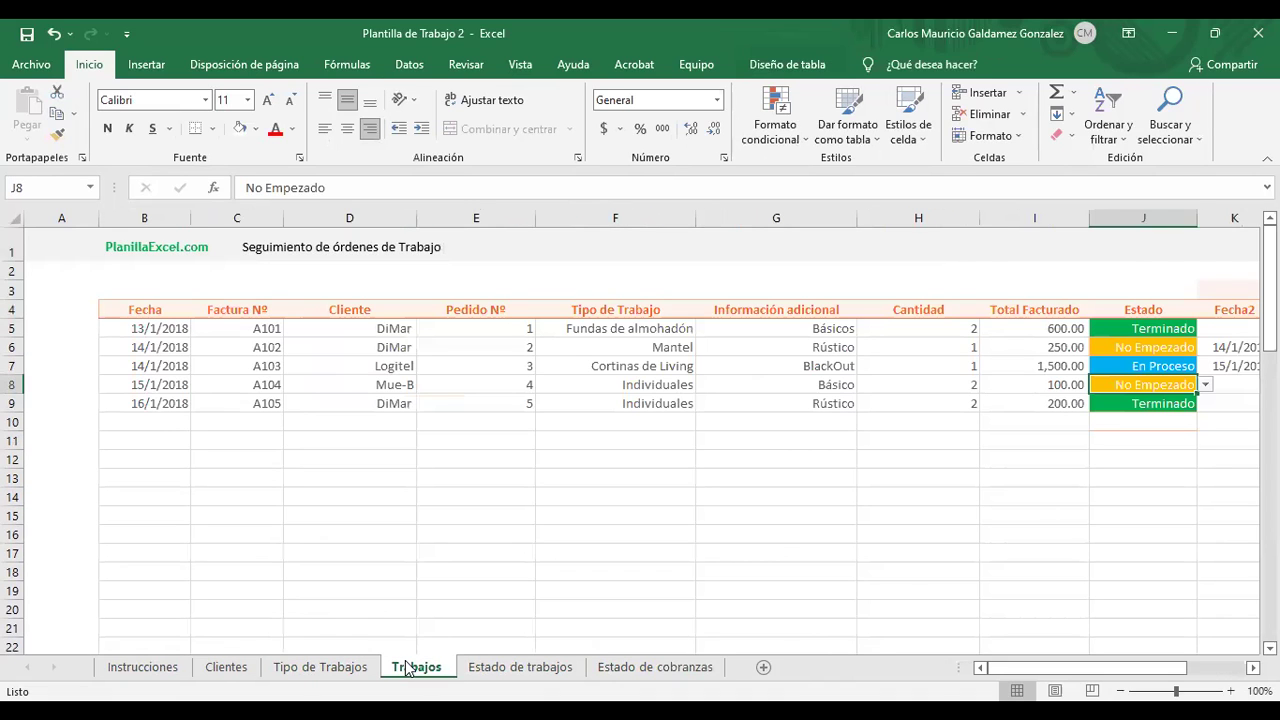
left_click(252, 404)
key("Down")
key("Left")
key("Down")
key("Up")
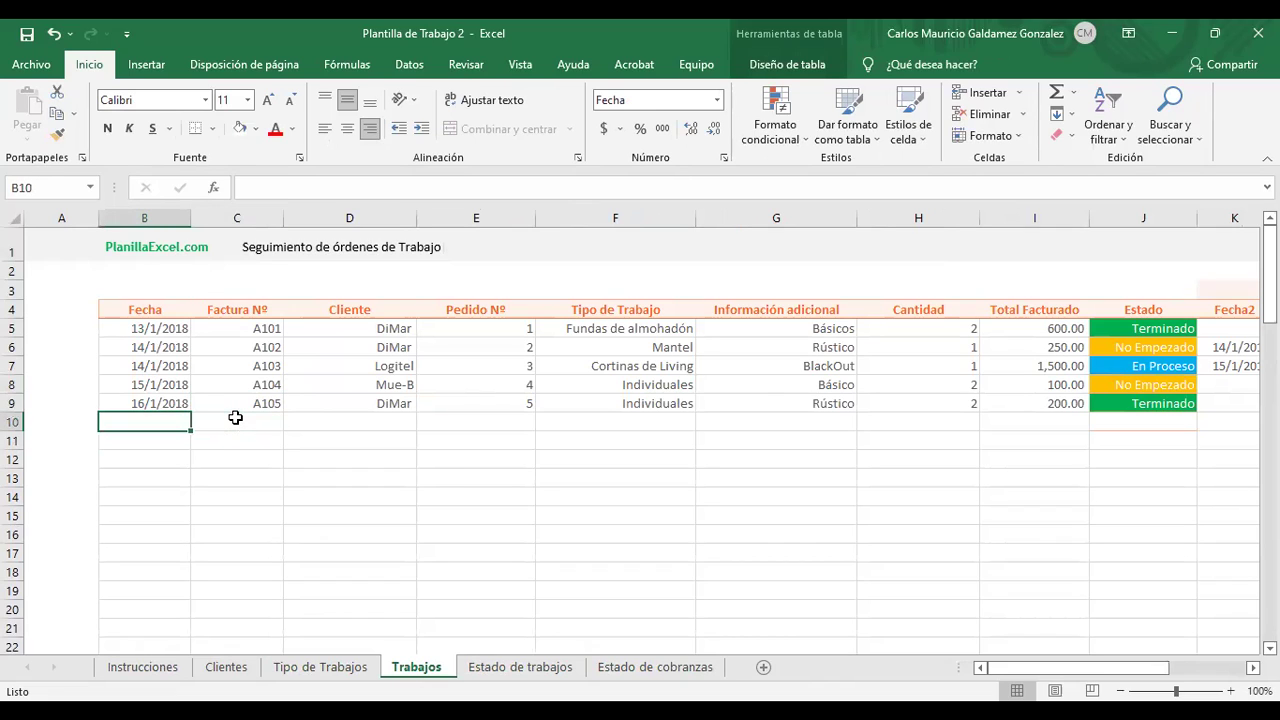
type("1")
type("22")
type("-2-2020")
key("BackSpace")
type("2")
left_click(235, 417)
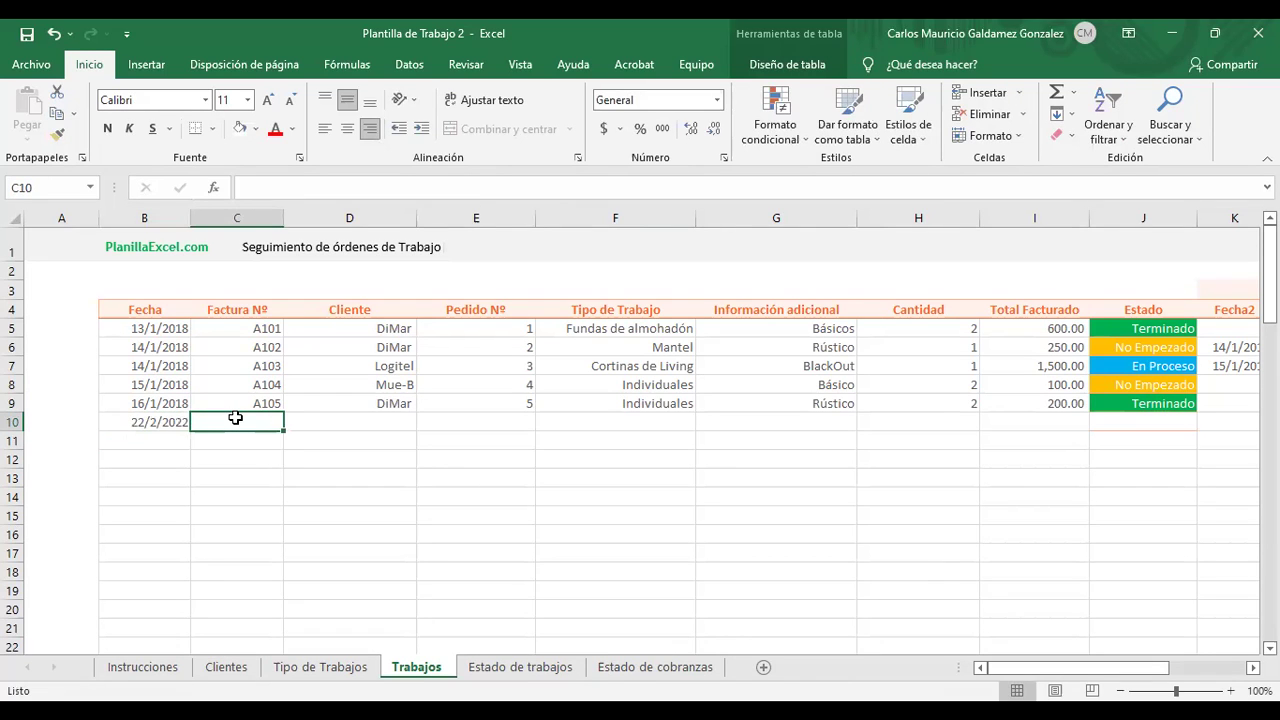
Fill in row 10 with the next consecutive invoice number, the client NetBook Turbo and the next consecutive order number.
type("A106")
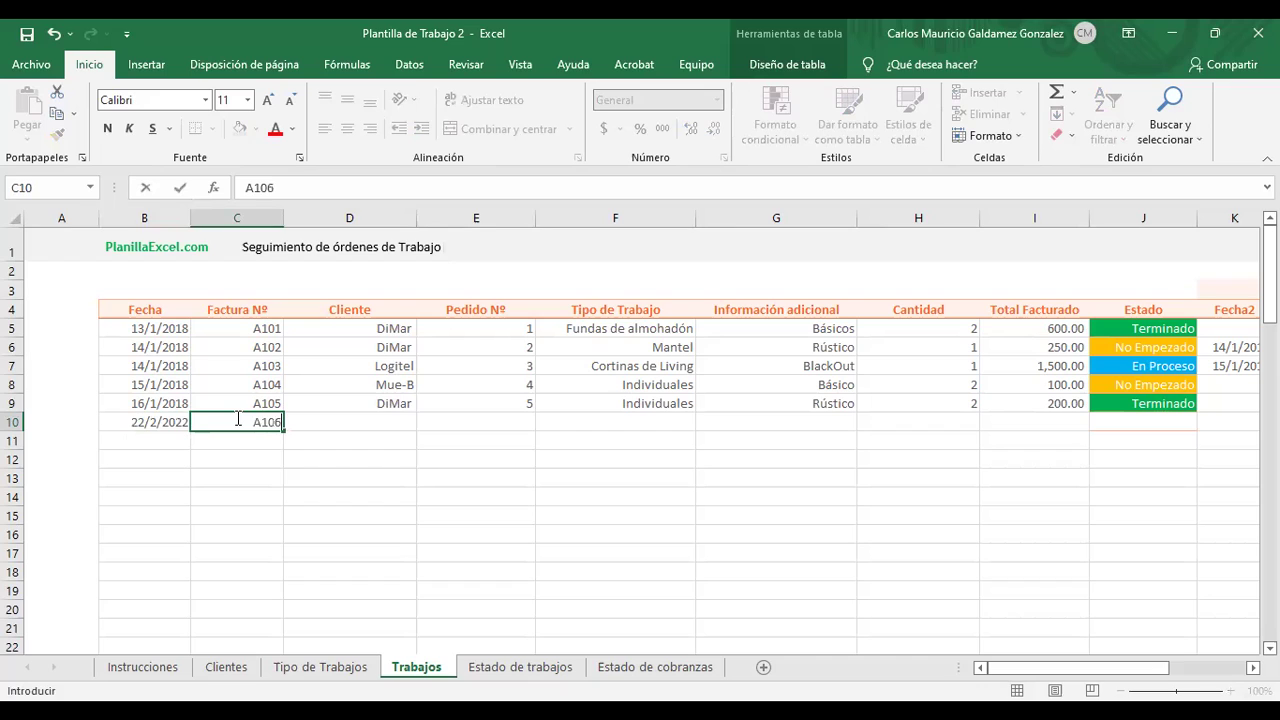
key("Tab")
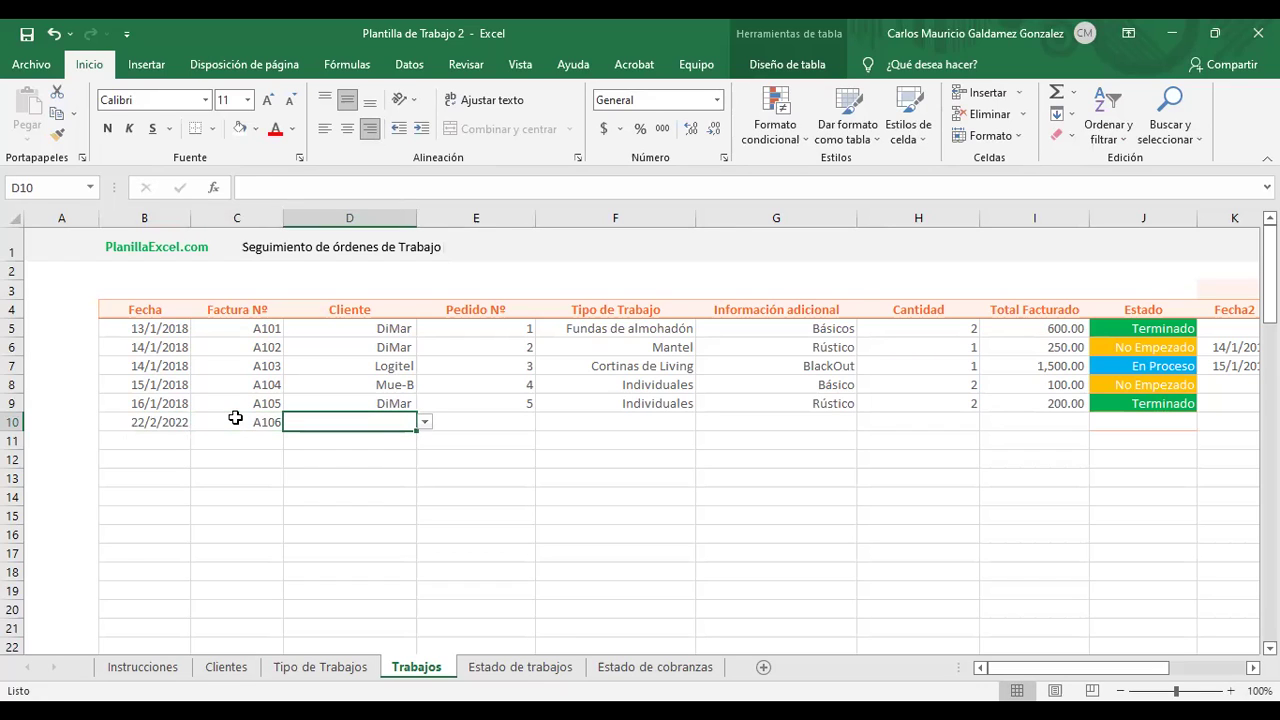
type("NetBook")
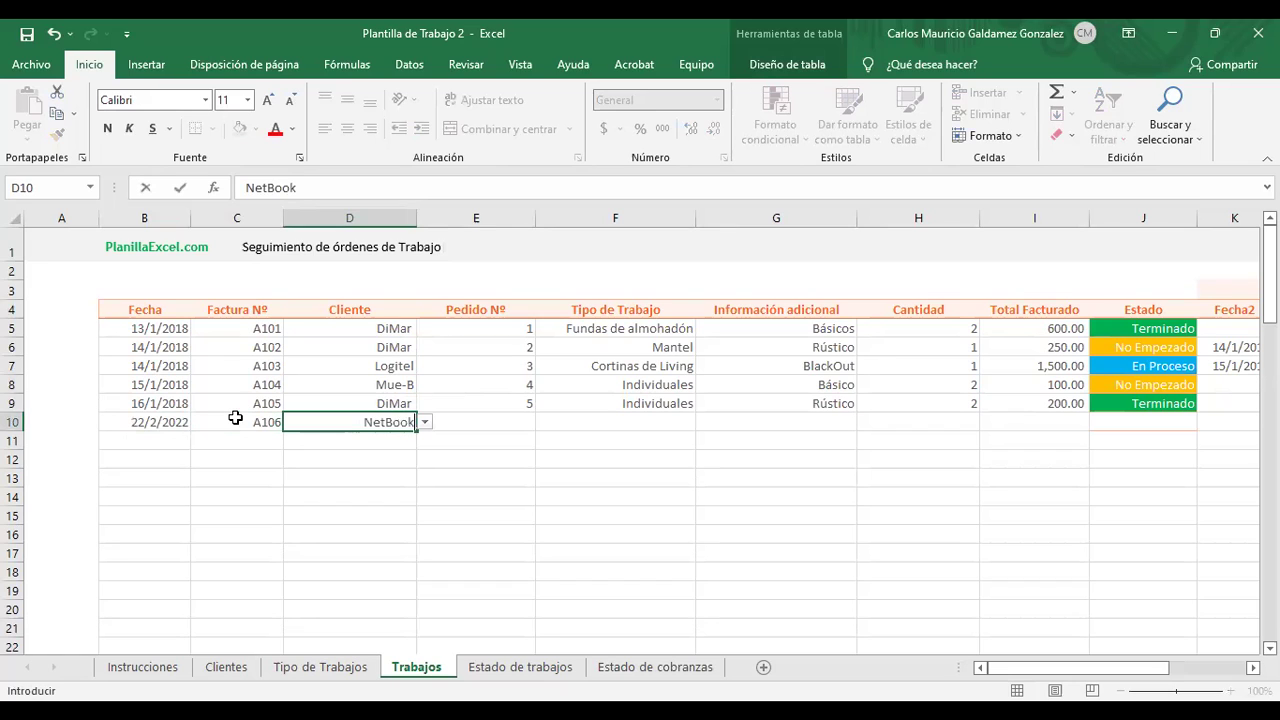
type(" Turbo")
key("Tab")
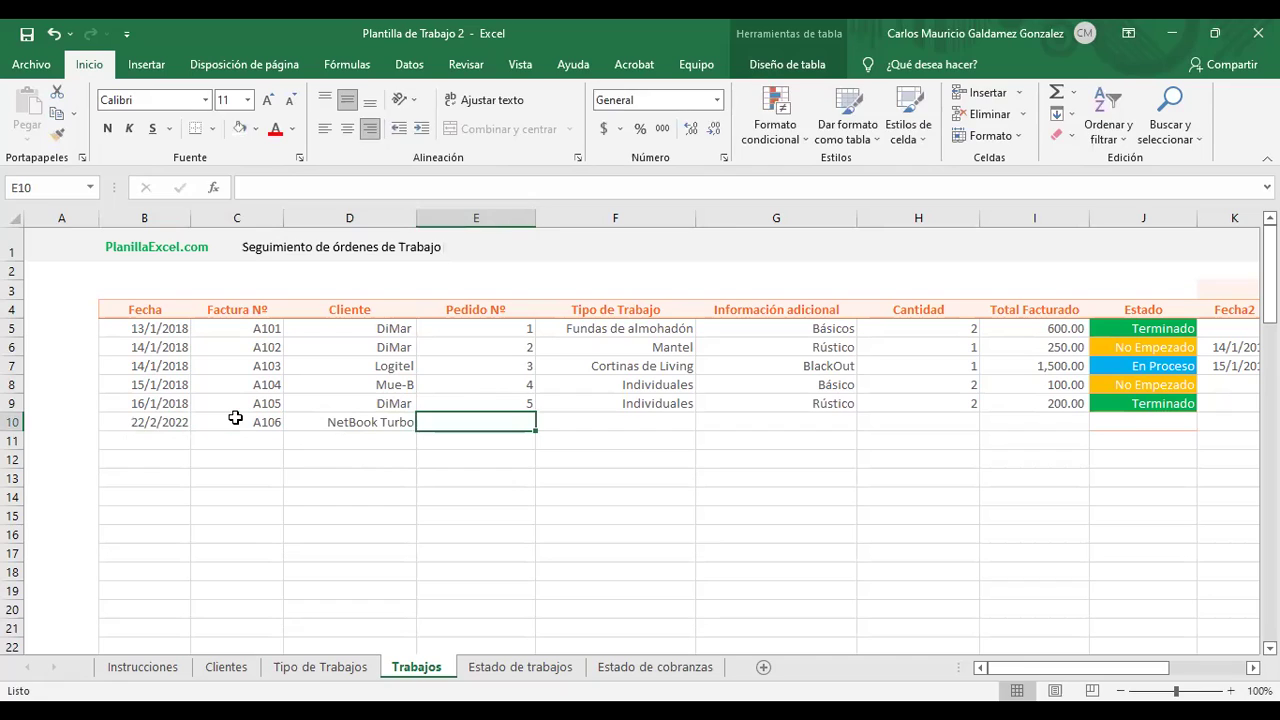
type("6")
key("Tab")
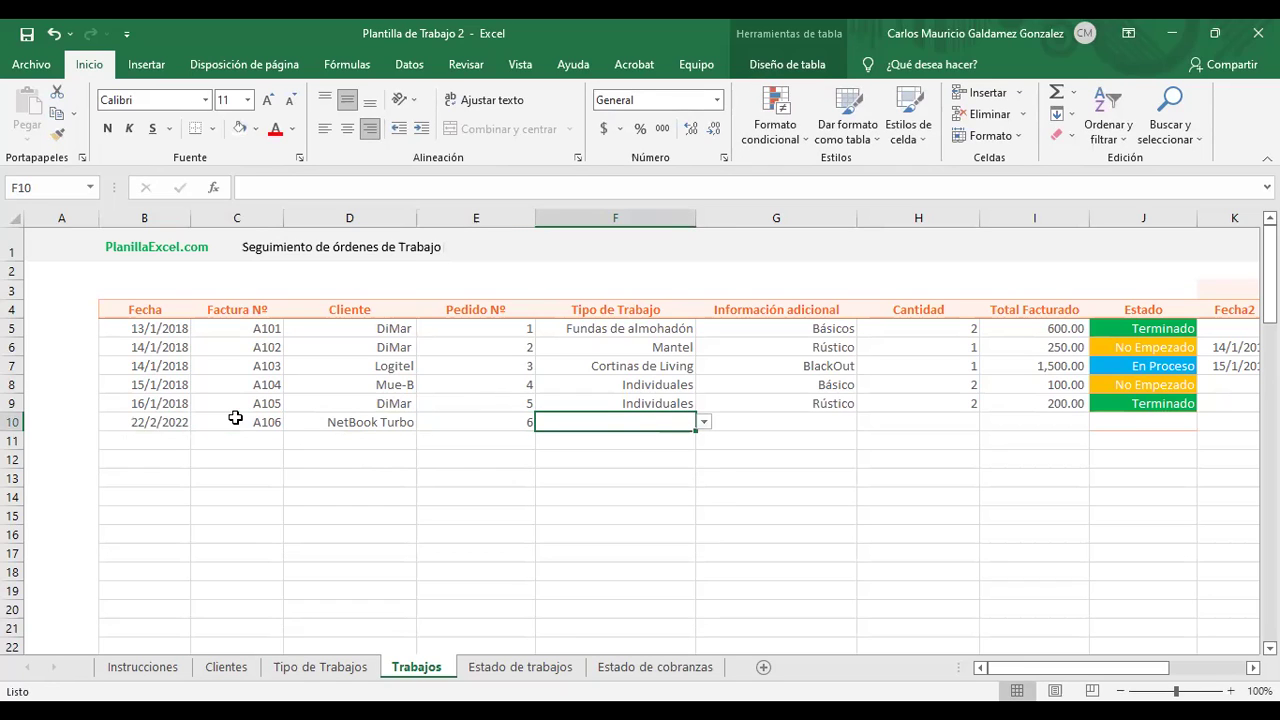
Enter 150 Memorias de 64 GB as the Tipo de Trabajo and Vario Color as the Información adicional in row 10.
type("150 Mem")
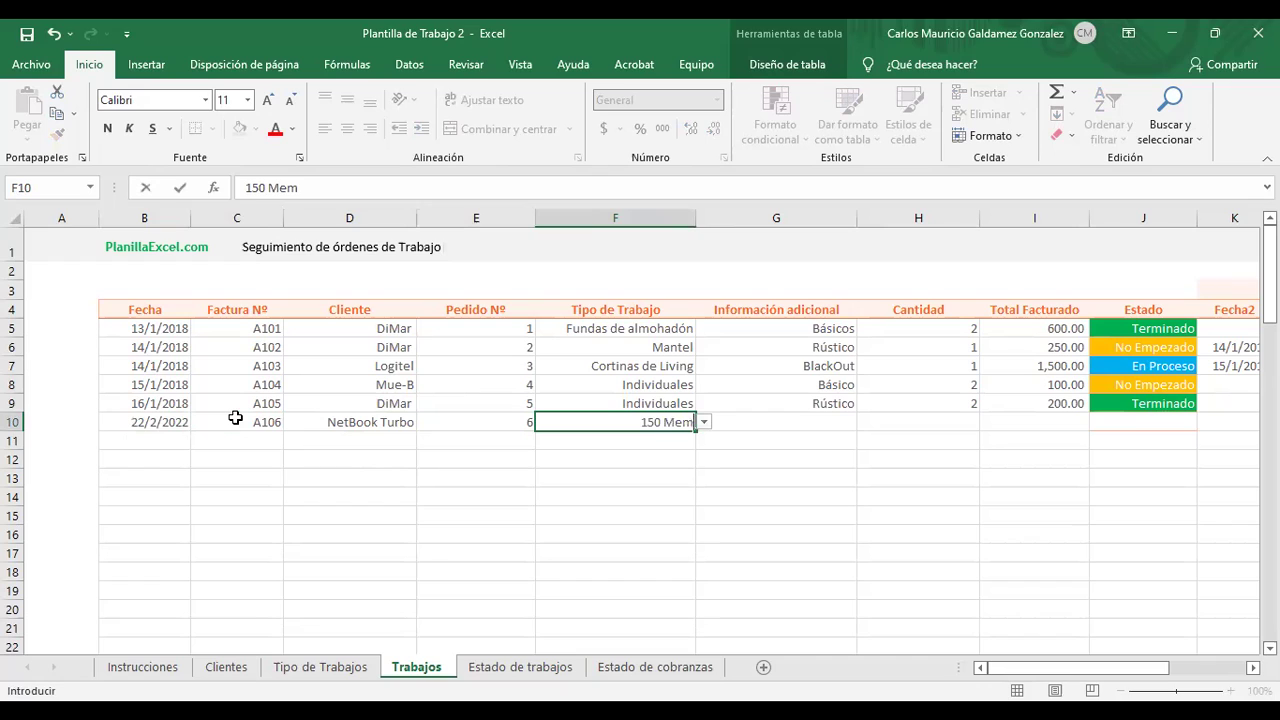
type("orias de")
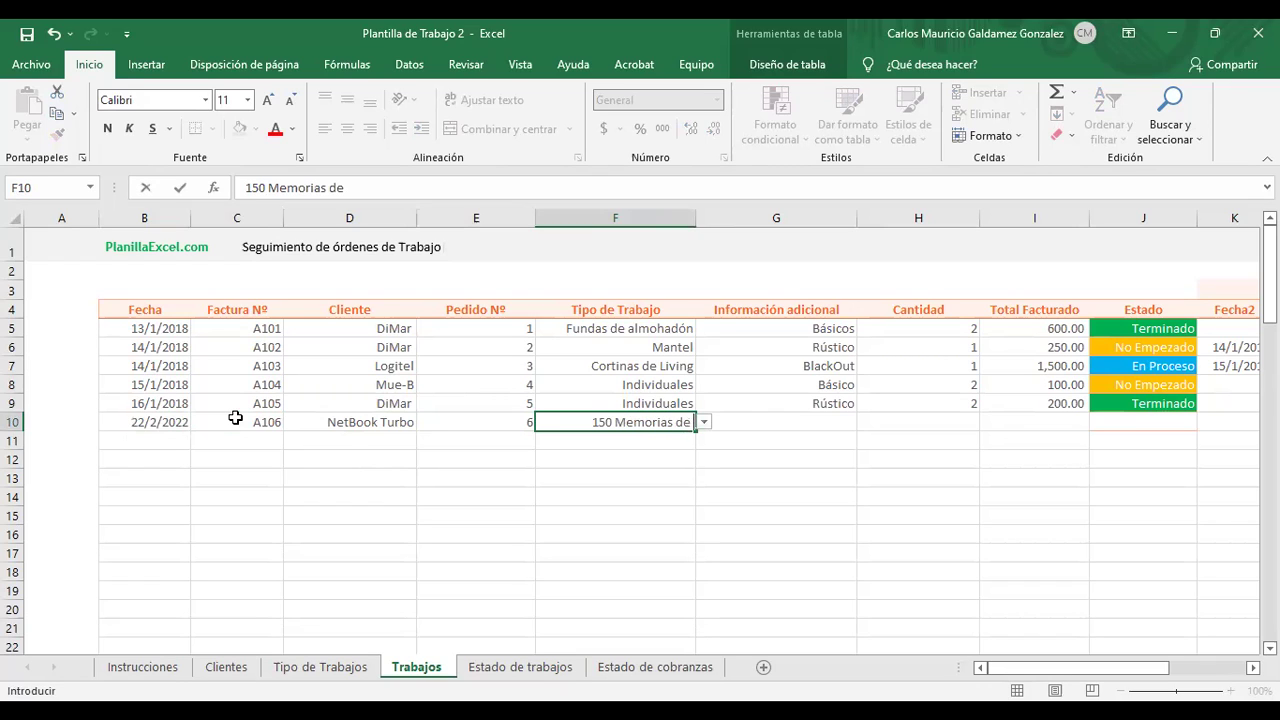
type(" 64 GB")
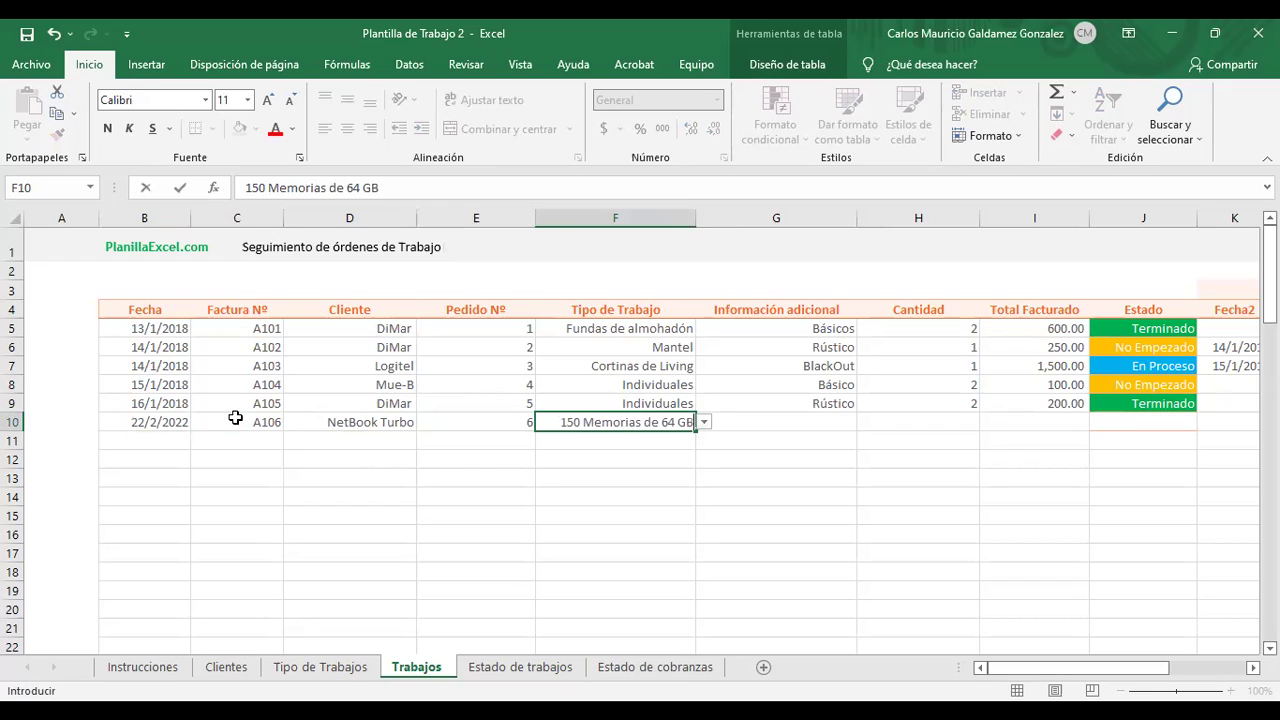
key("Tab")
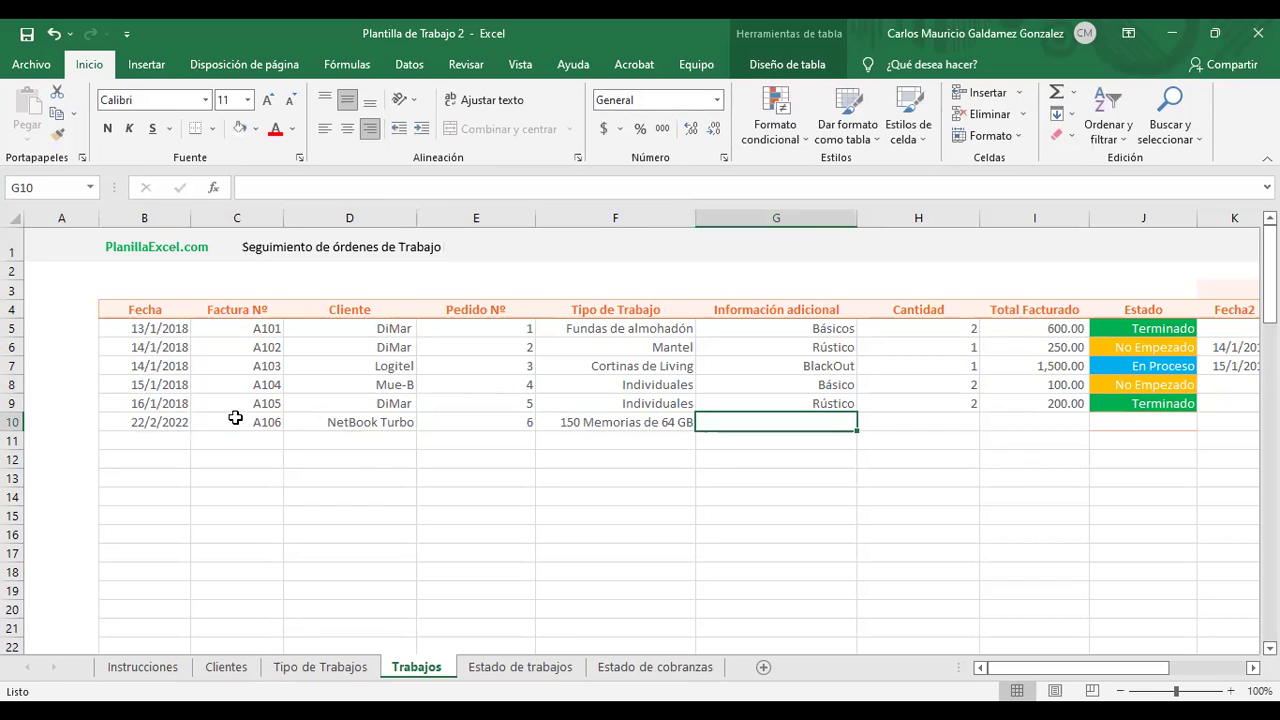
type("Vario")
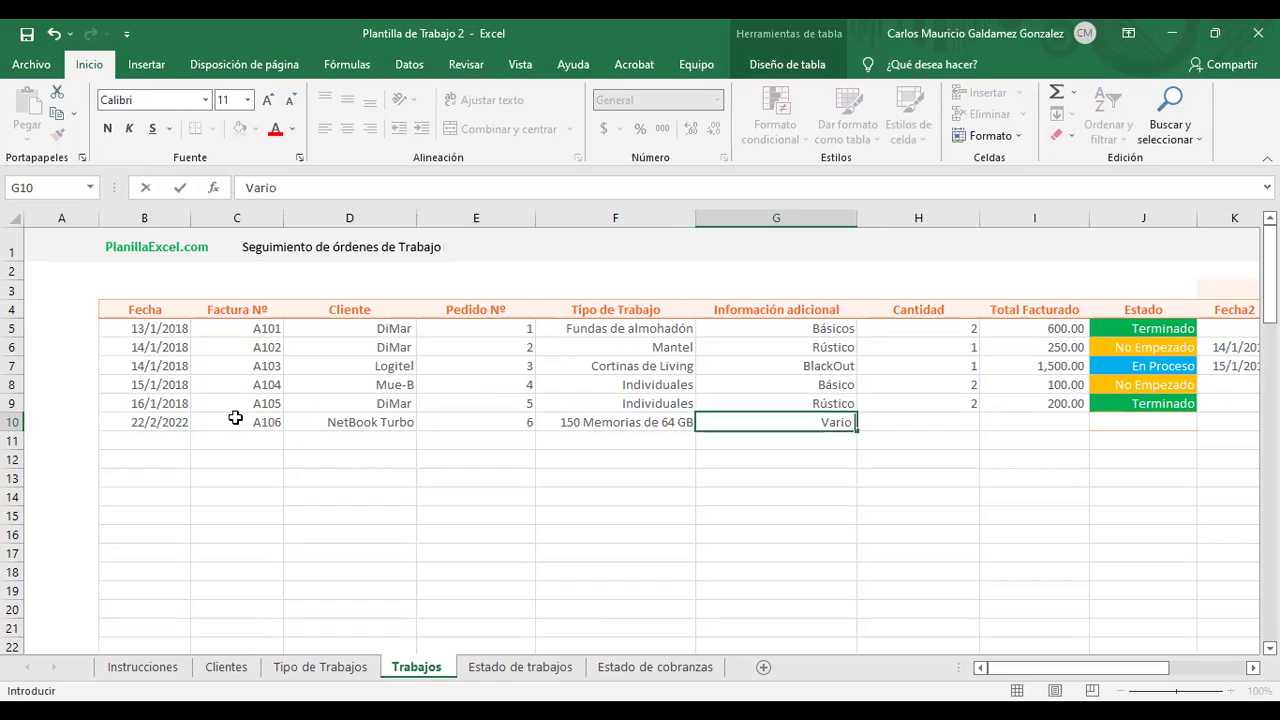
type(" Color")
key("Tab")
Complete row 10 with Cantidad 150, Total Facturado 546.89 and the Estado En Proceso.
type("150")
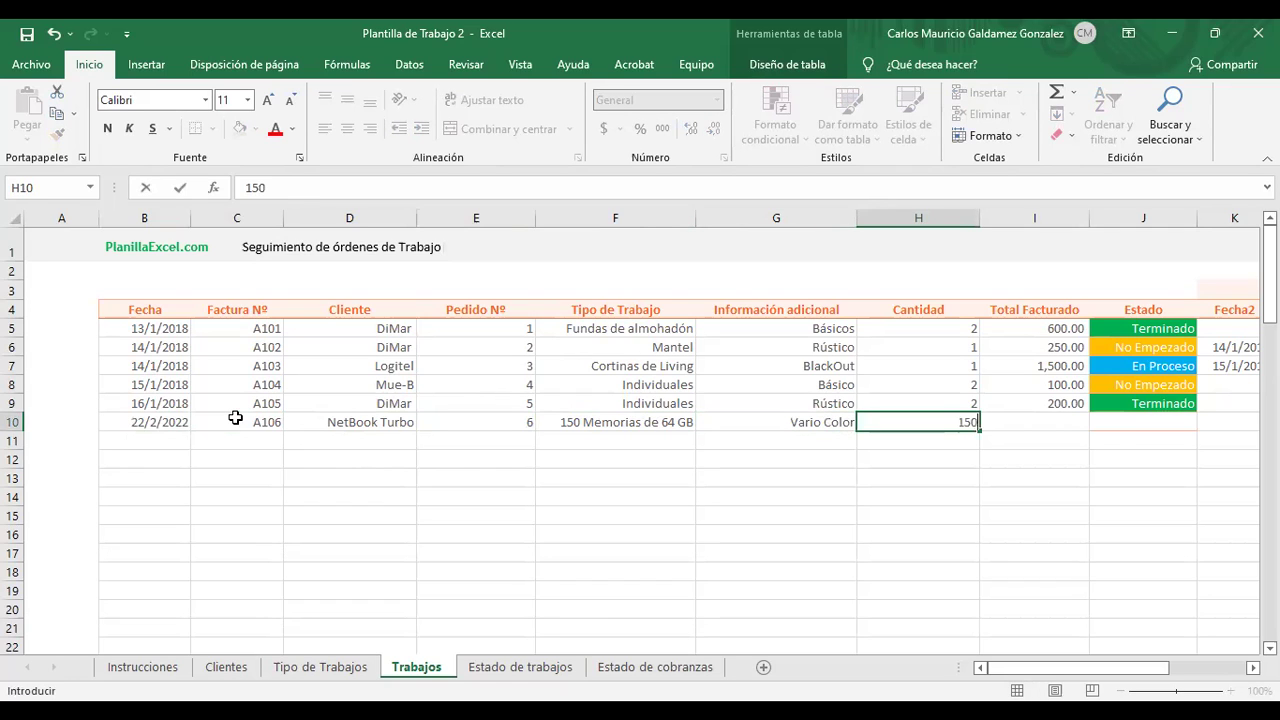
key("Tab")
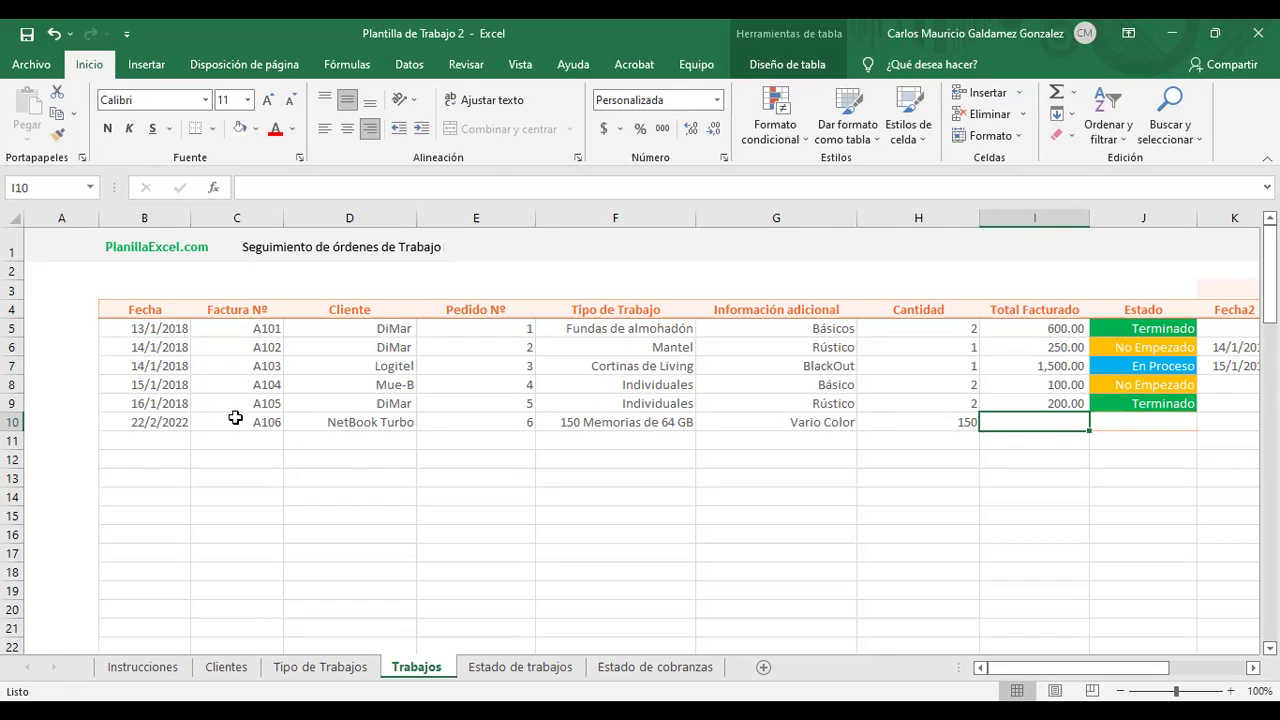
type("546.89")
key("Tab")
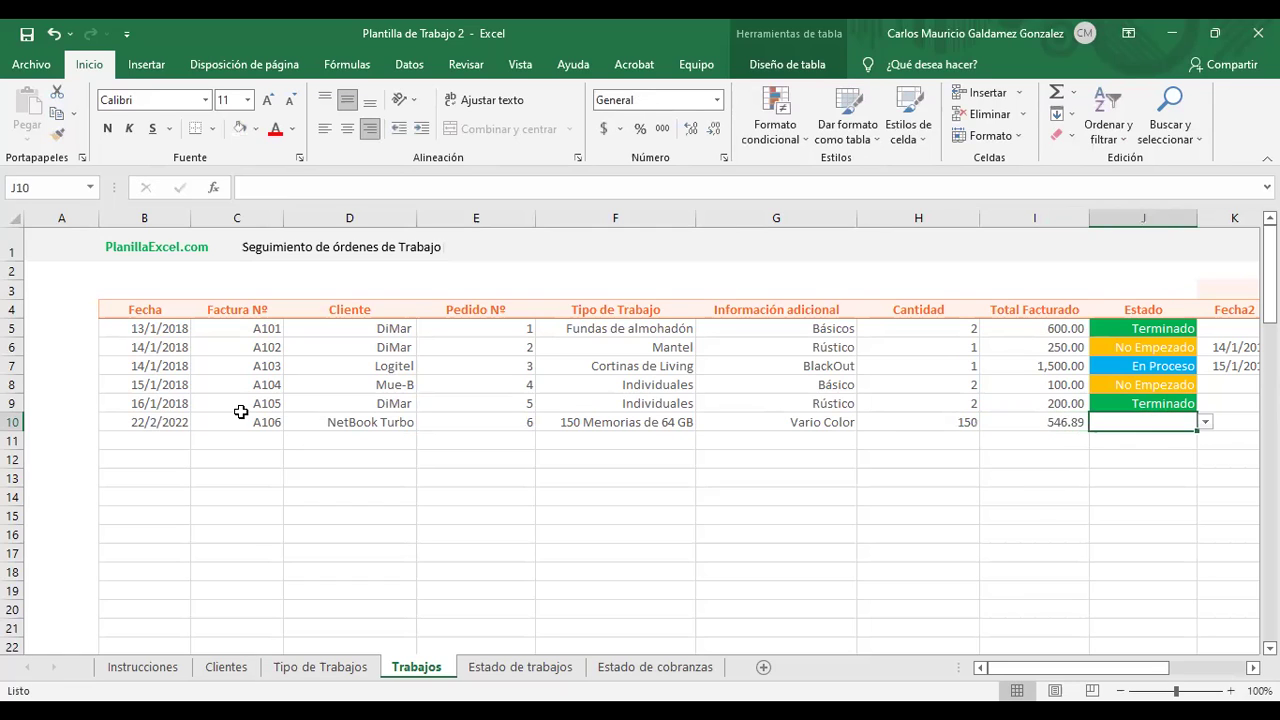
left_click(1205, 422)
left_click(1150, 450)
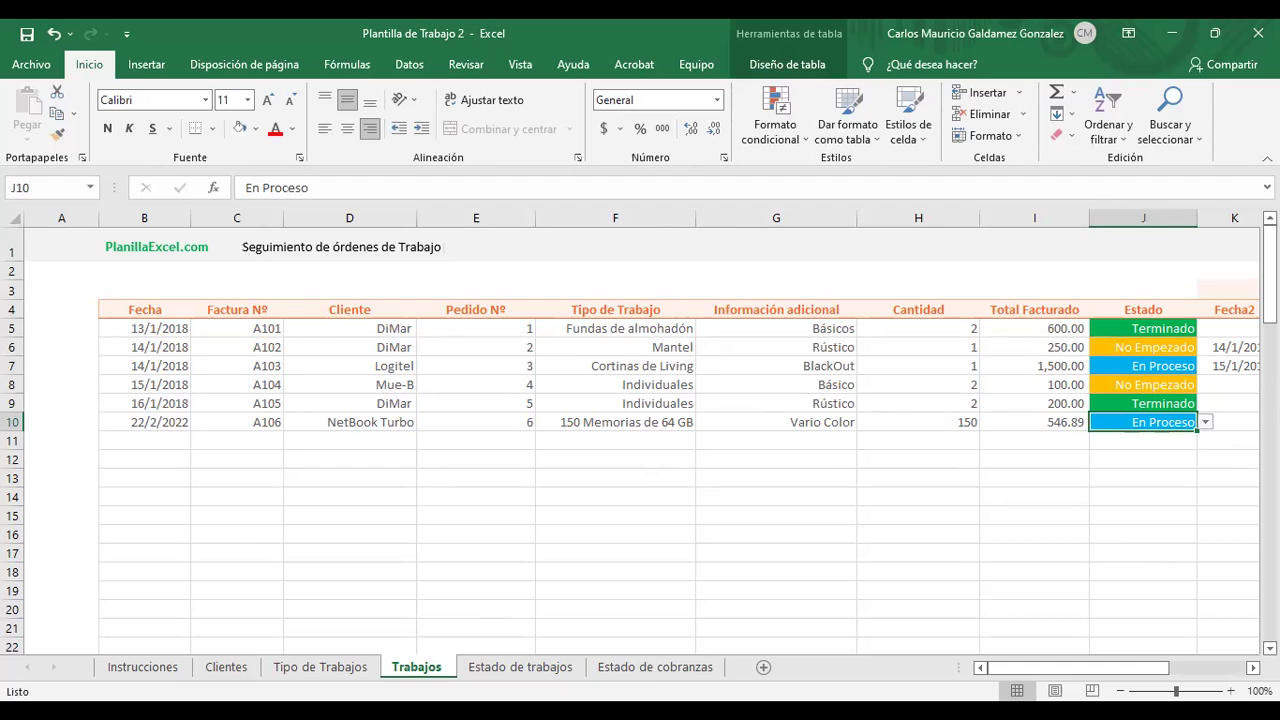
Refresh the Estado de cobranzas pivot table to include the new Trabajos record, and select cell D11.
left_click(655, 667)
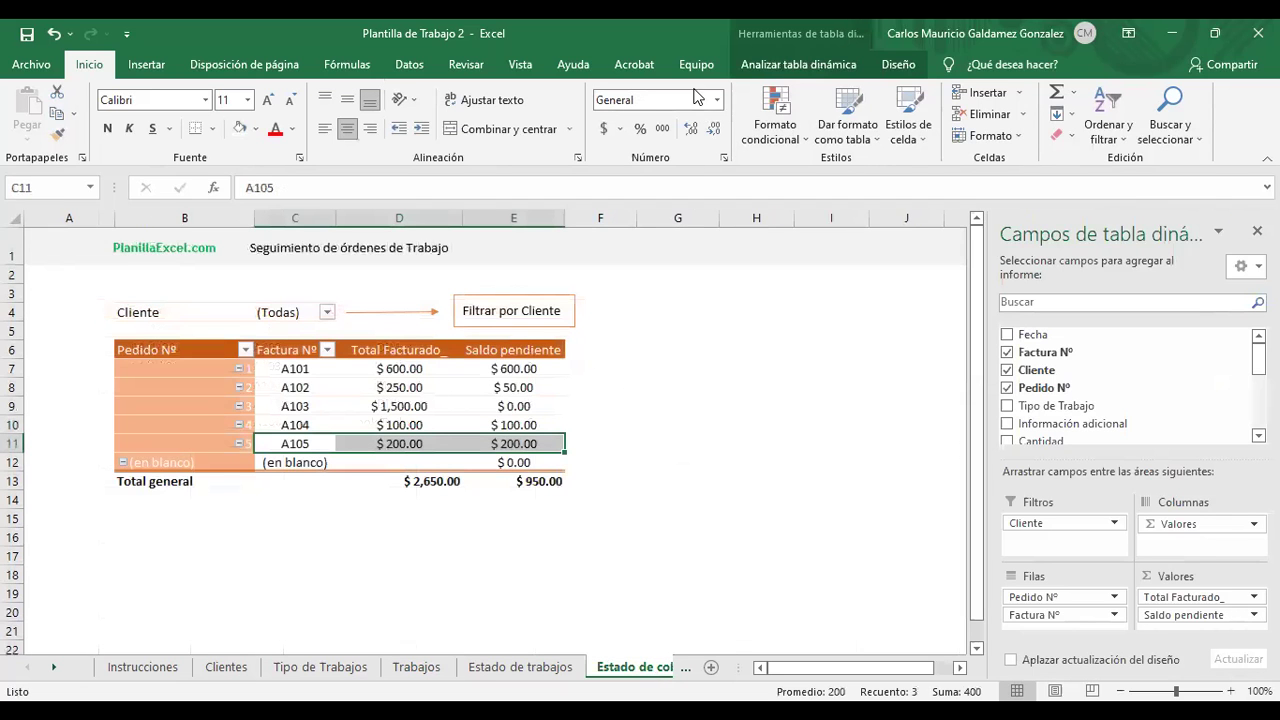
left_click(781, 67)
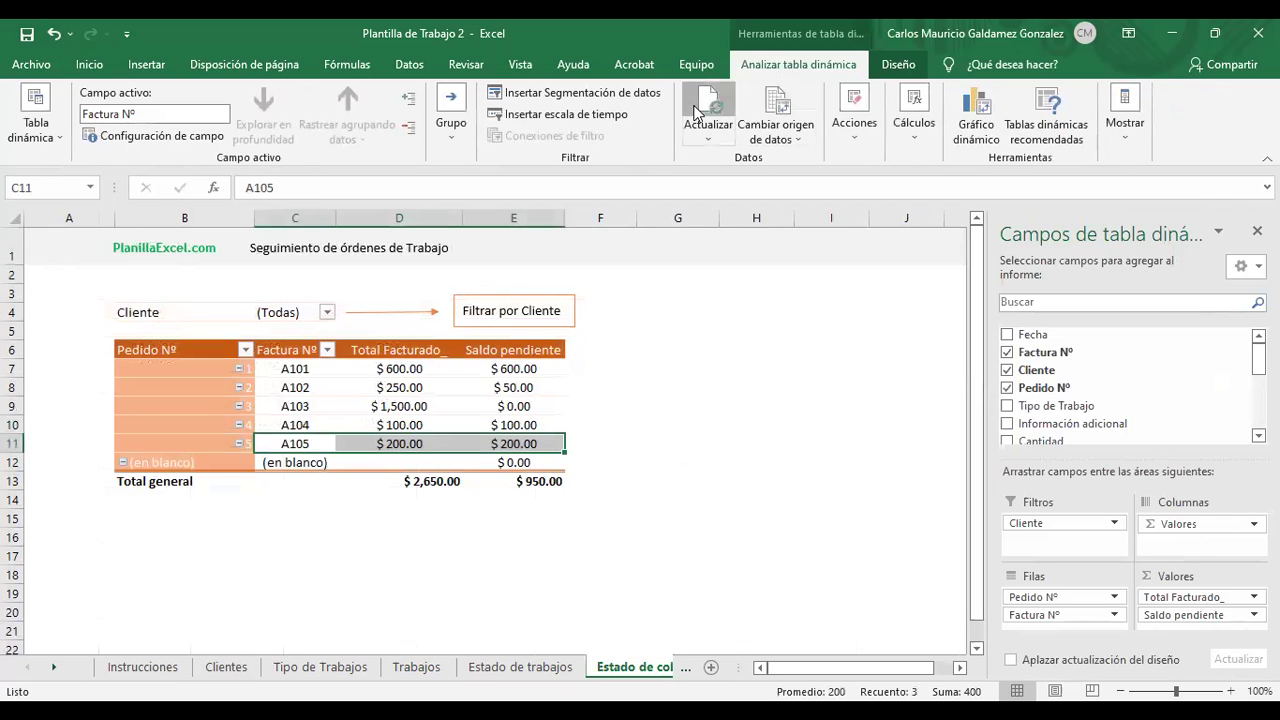
left_click(699, 110)
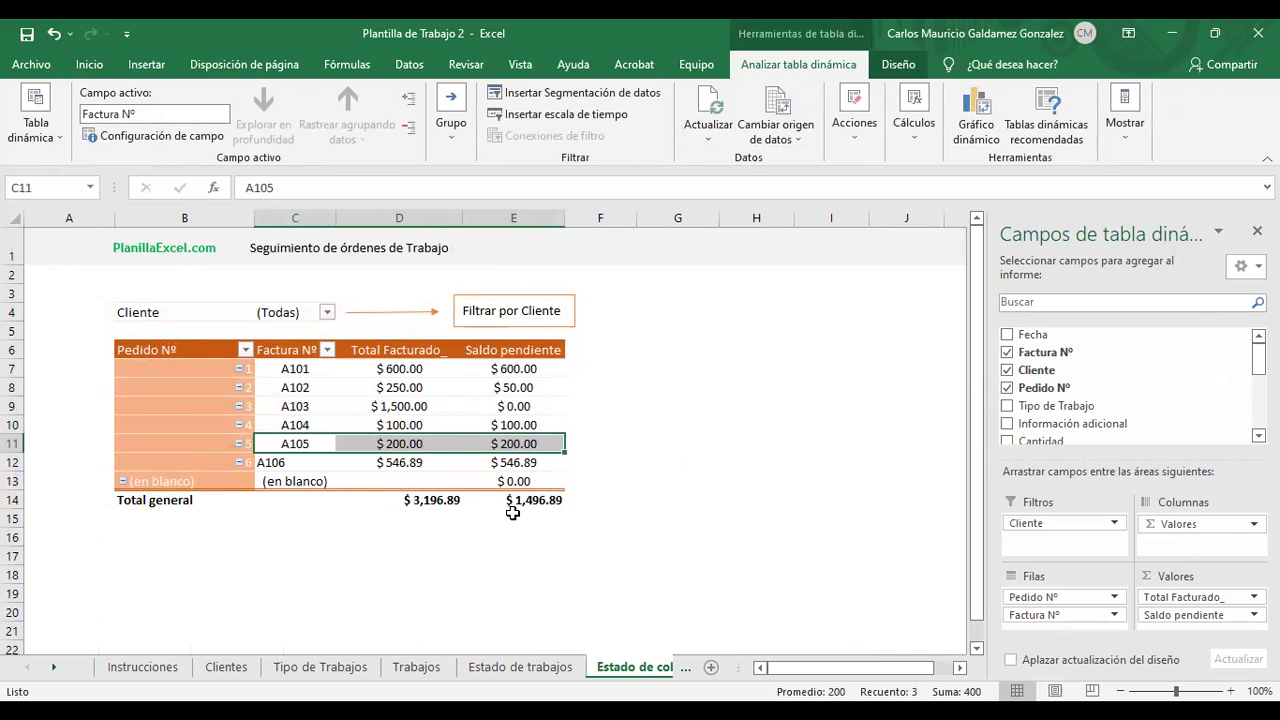
left_click(508, 316)
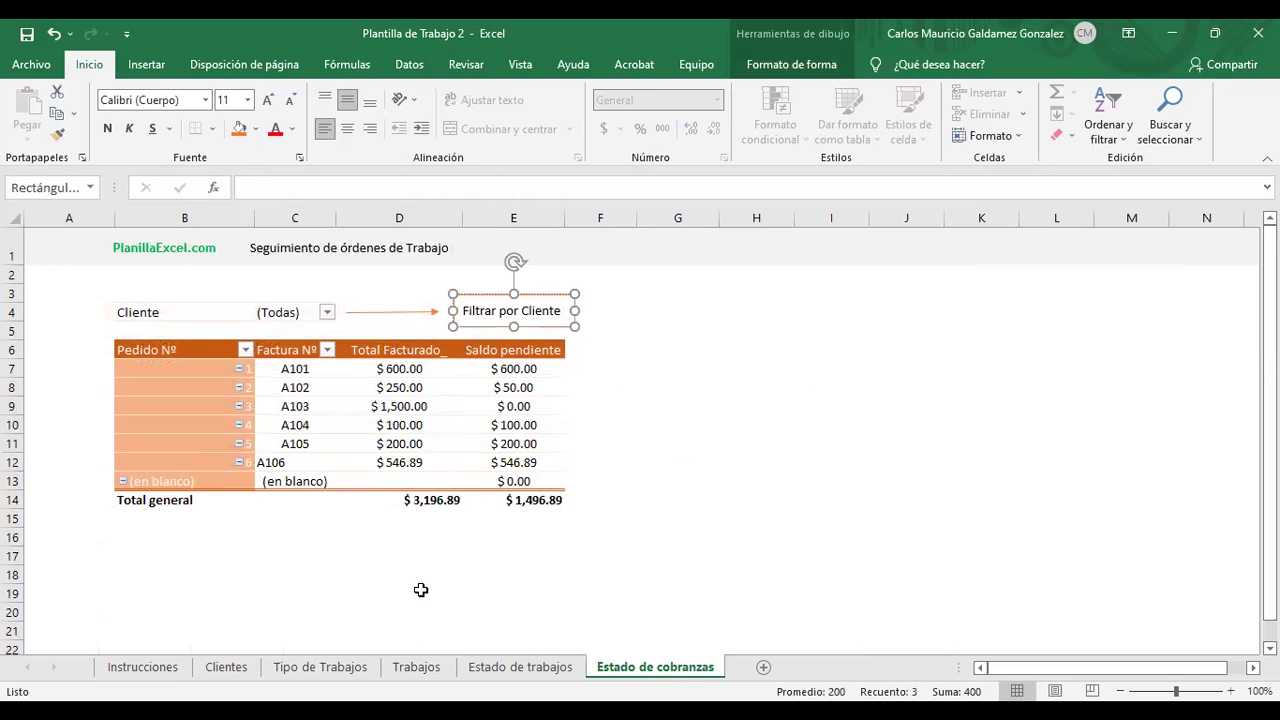
left_click(227, 454)
left_click(363, 440)
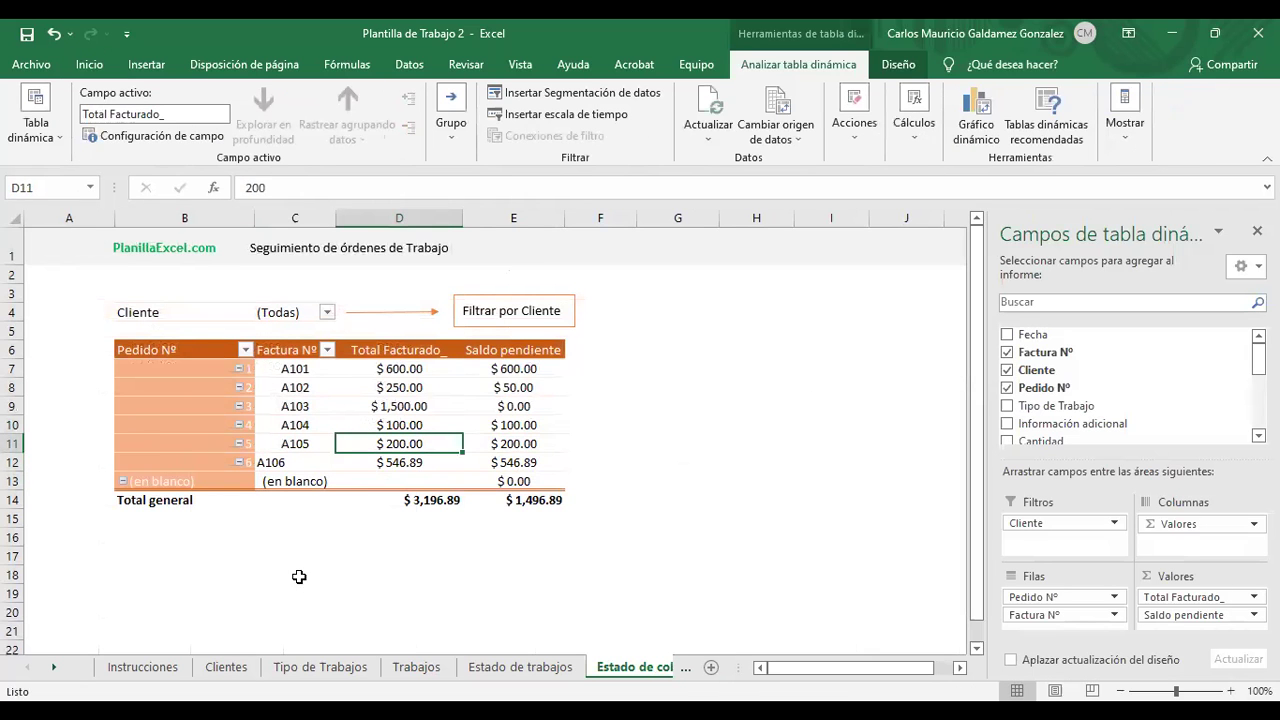
Return to the Instrucciones sheet and review each following sheet once more through Estado de cobranzas.
left_click(143, 670)
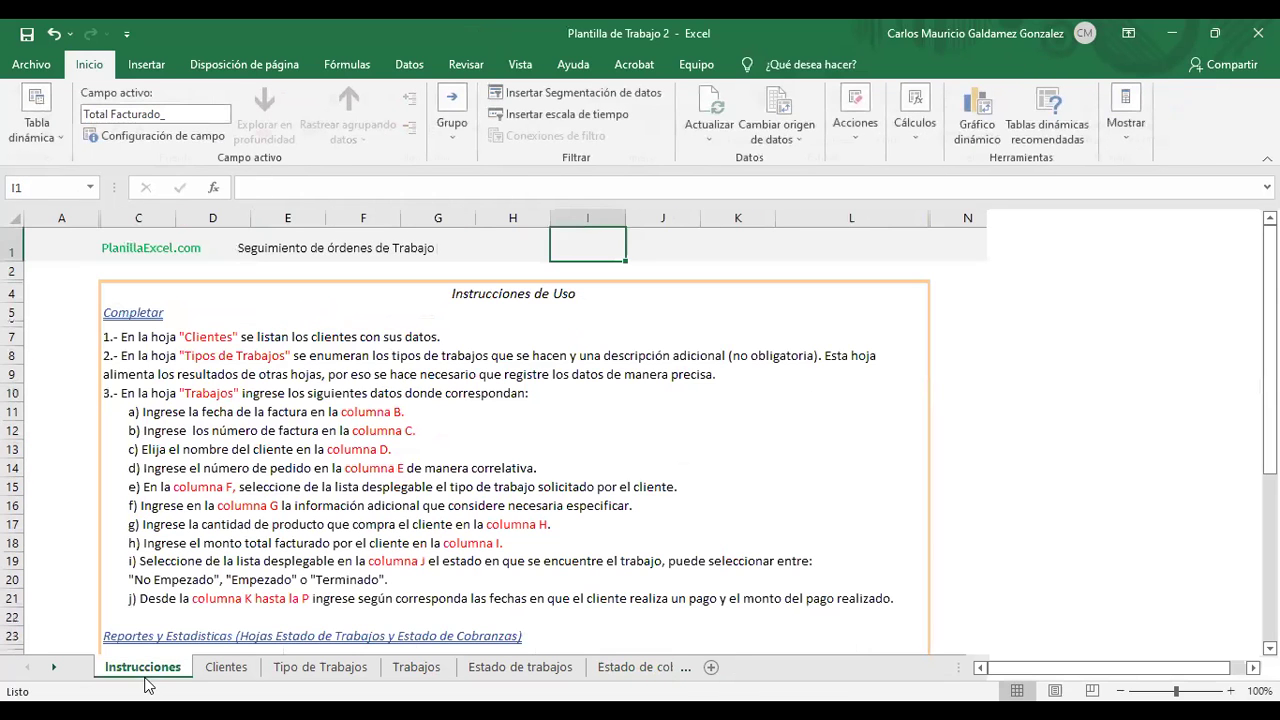
left_click(414, 502)
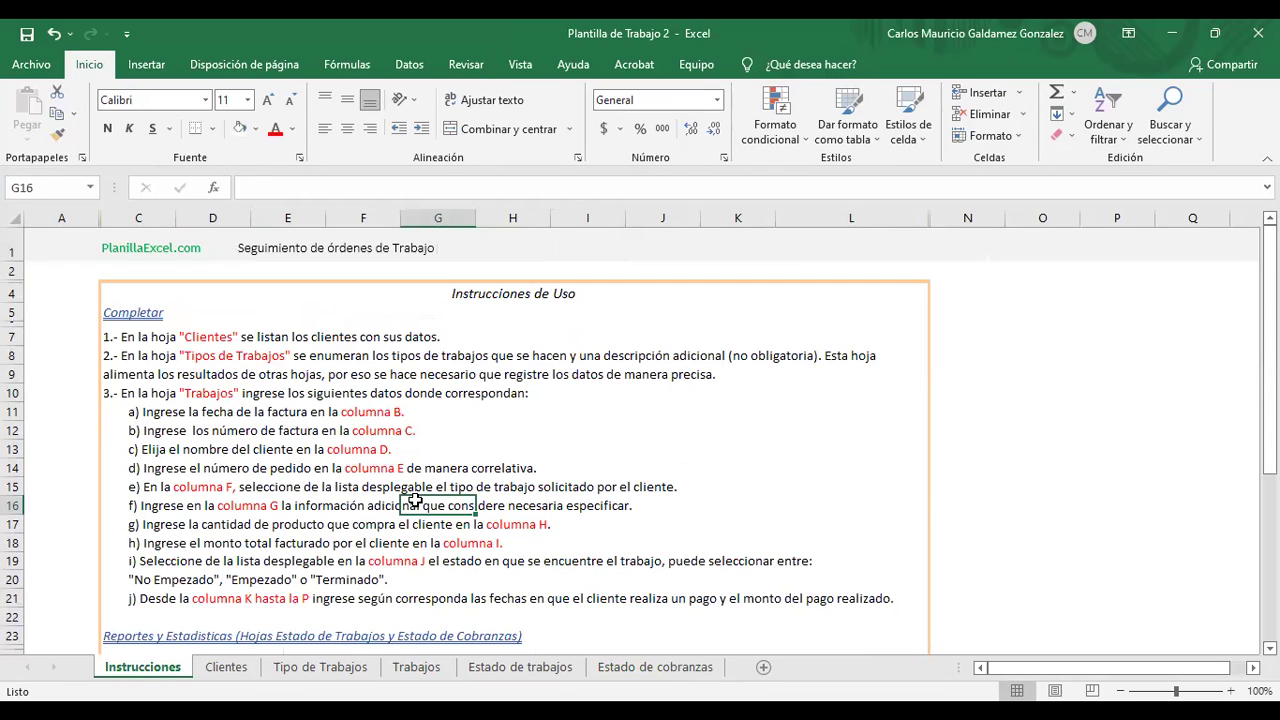
left_click(229, 670)
left_click(292, 668)
left_click(405, 673)
left_click(494, 674)
left_click(641, 676)
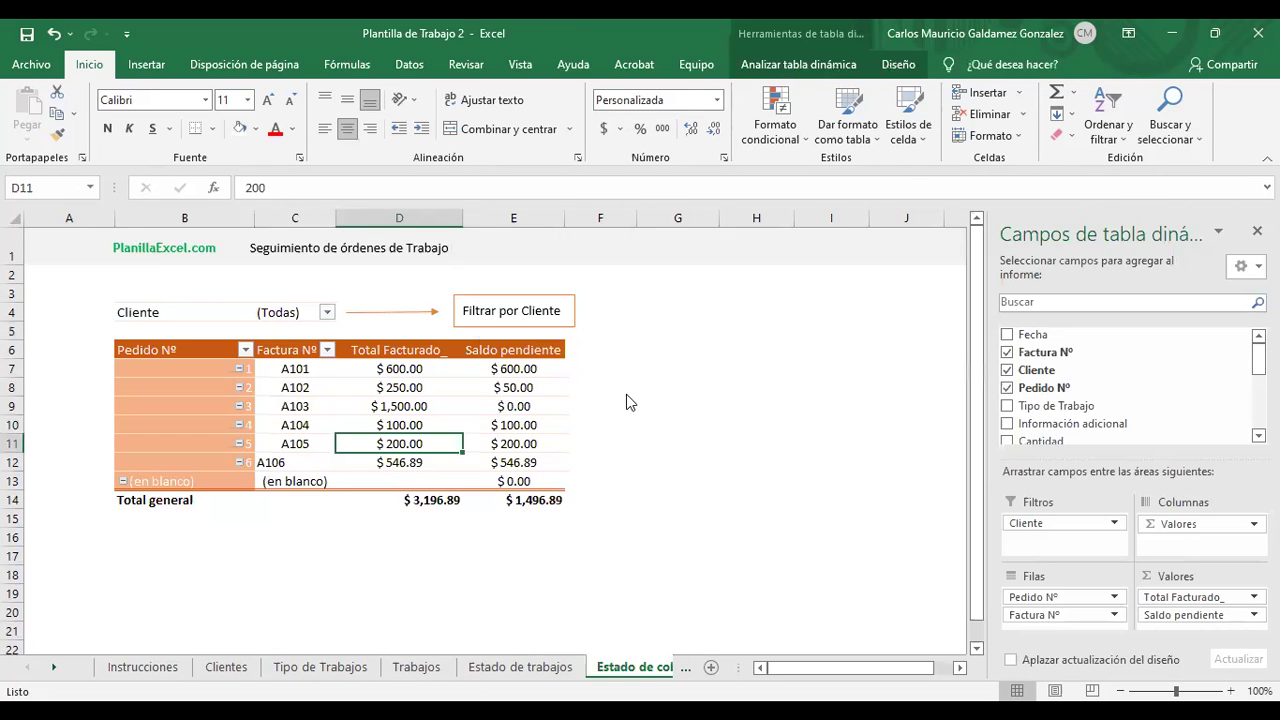
Close the Plantilla de Trabajo 2 workbook and advance the Genially presentation to the ¡Dudas o Preguntas! slide.
key("alt+F4")
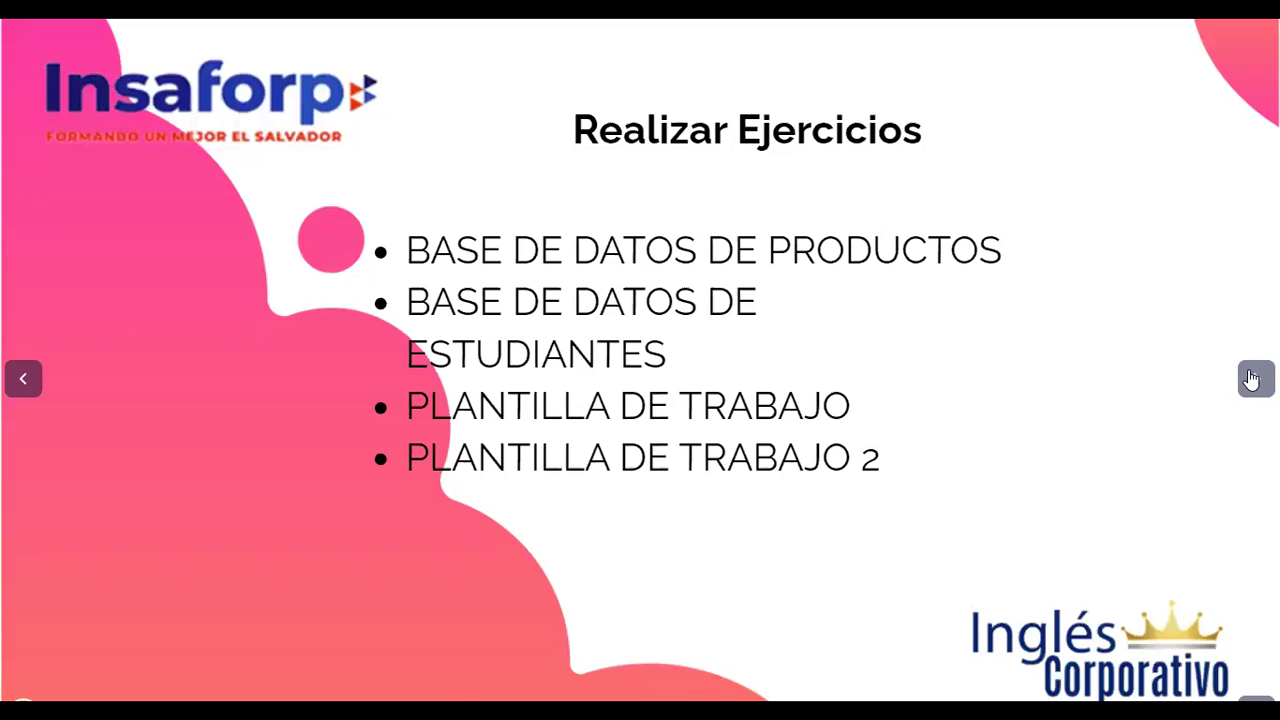
left_click(1251, 379)
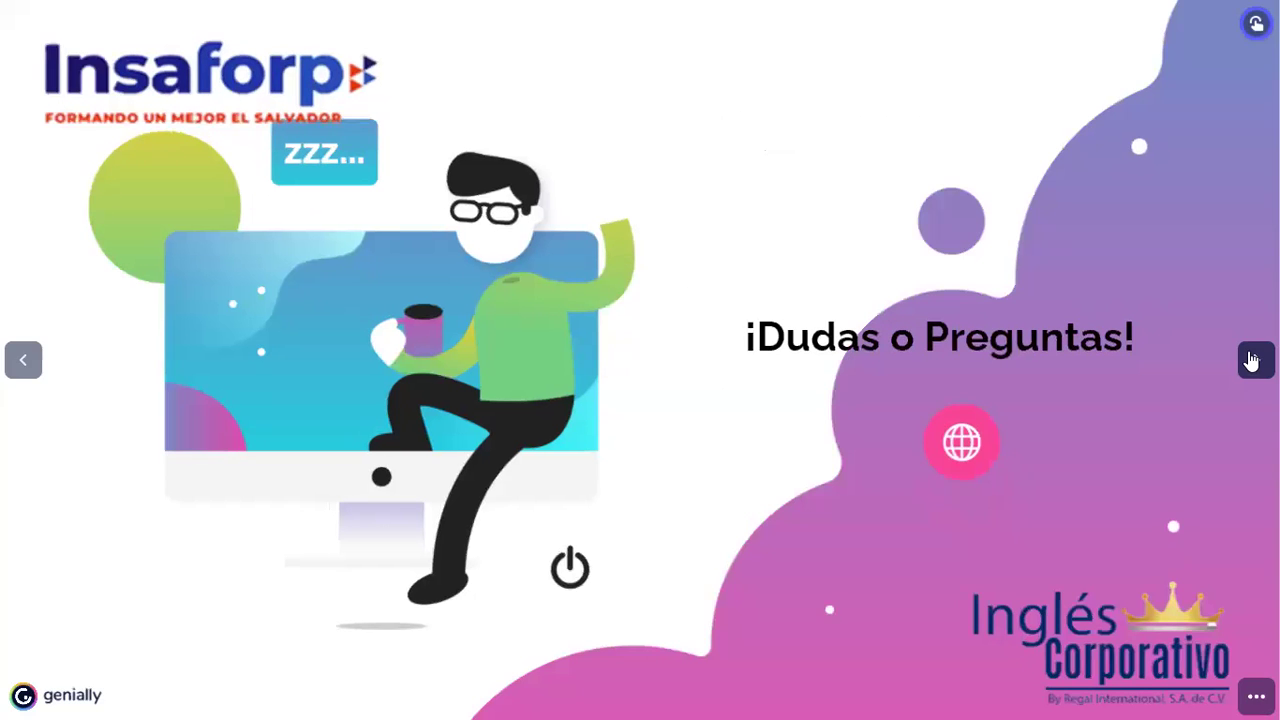
left_click(1251, 360)
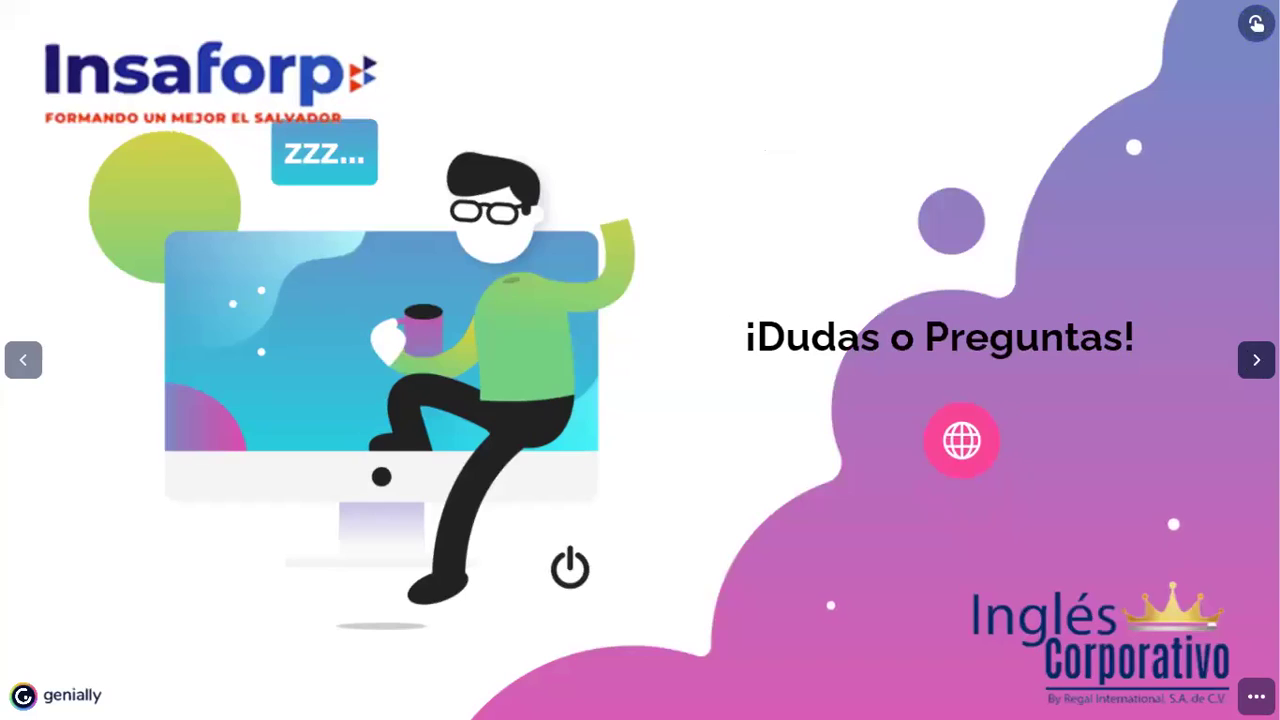